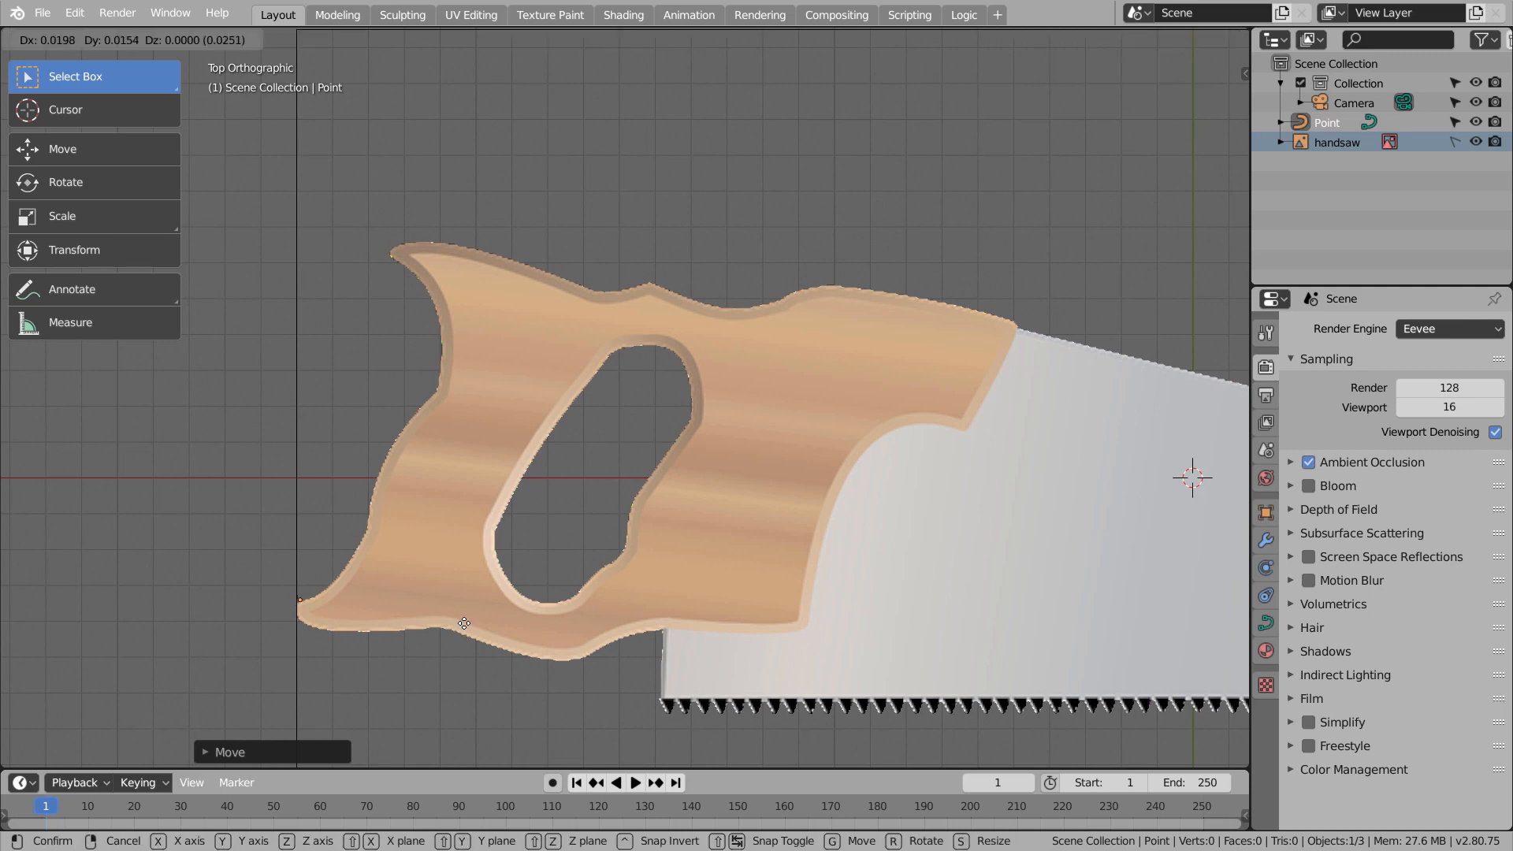
# Place the curve point on the handle's rear tip and hide the curve normals in Edit Mode
pyautogui.click(565, 595)
pyautogui.click(1266, 622)
pyautogui.press('Tab')
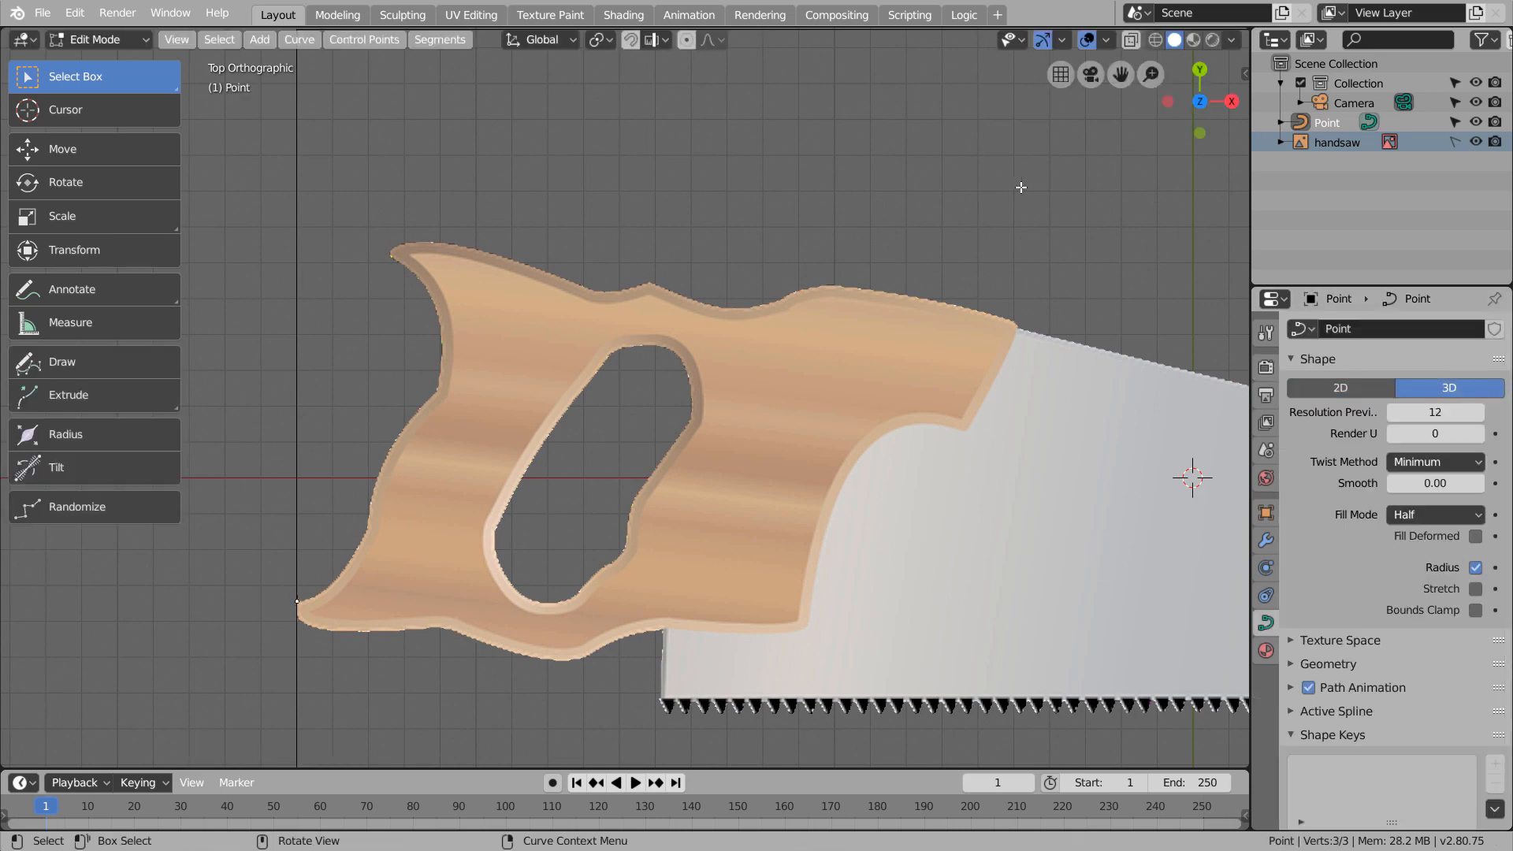
pyautogui.click(1106, 40)
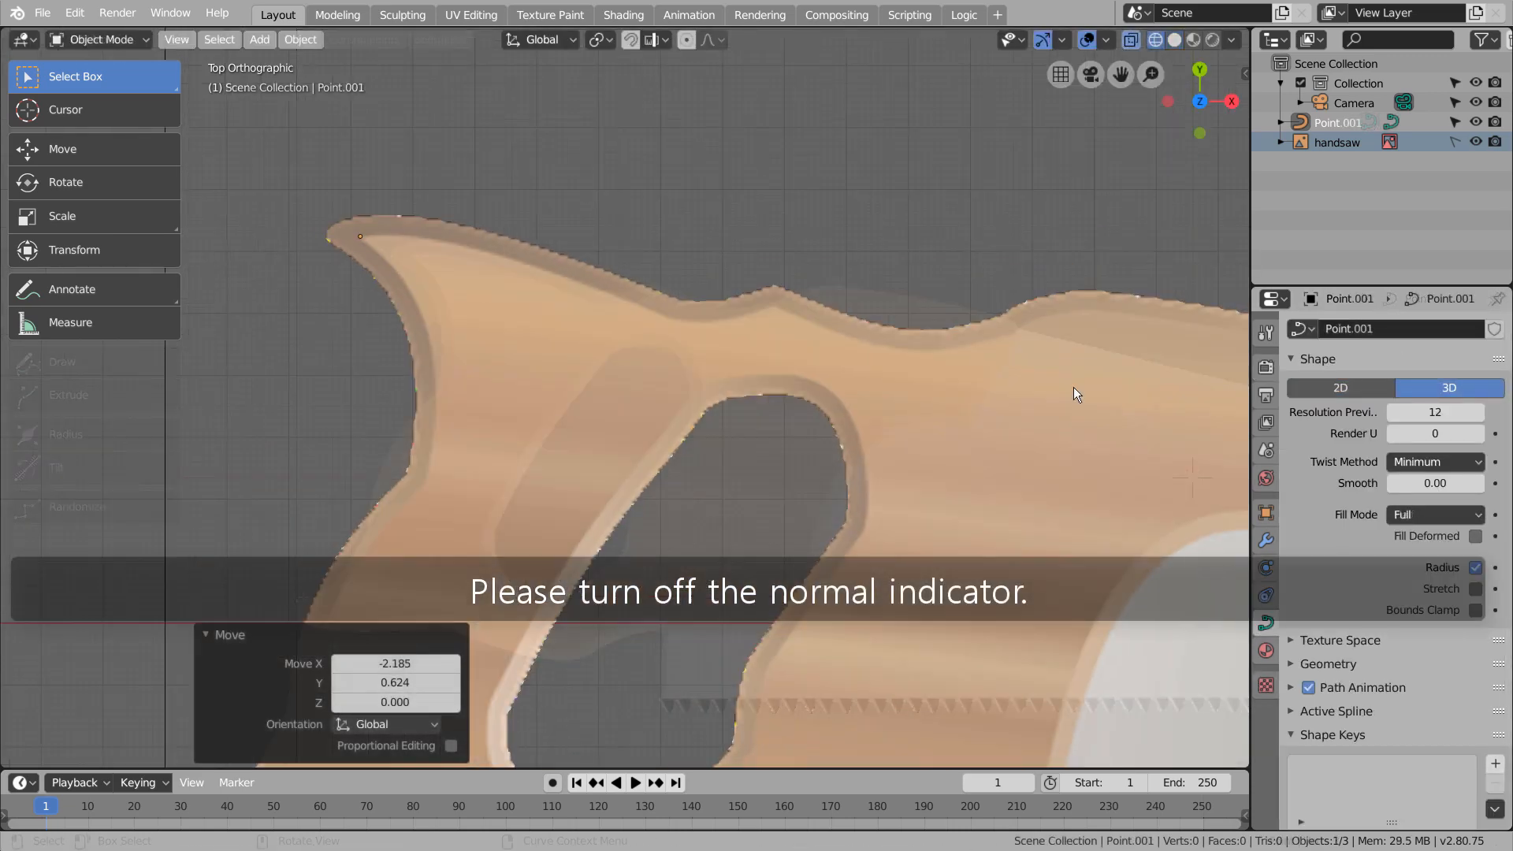
# Start the curve at the handle's upper rear tip and extrude points along the sloping top edge to the small peak
pyautogui.press('g')
pyautogui.click(1199, 397)
pyautogui.press('e')
pyautogui.click(86, 438)
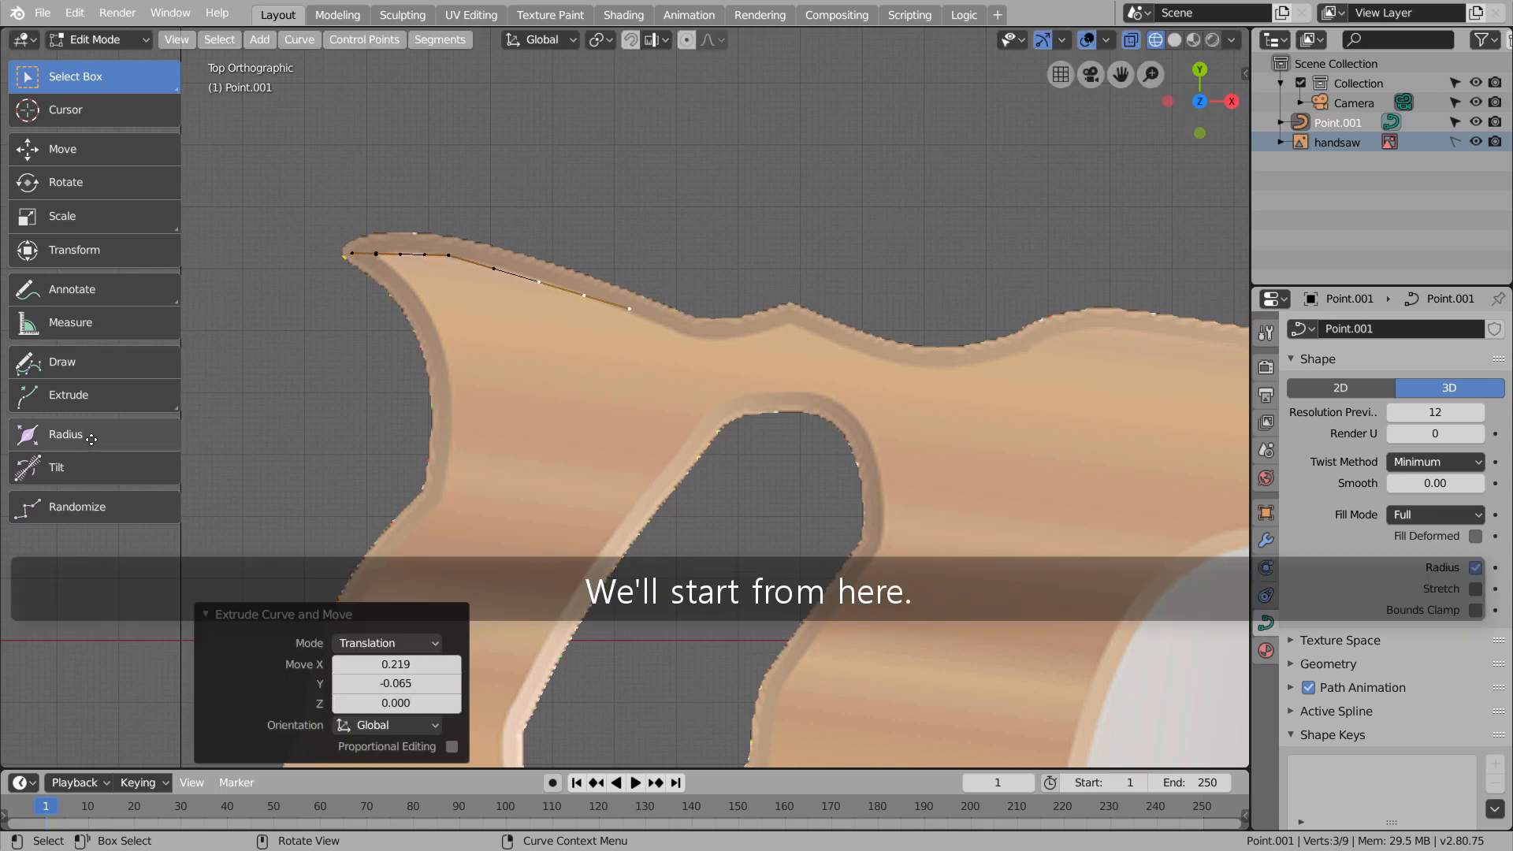
pyautogui.press('e')
pyautogui.click(195, 481)
# Undo the last extruded points and extrude the curve again up to the small peak on the top edge
pyautogui.press('e')
pyautogui.click(263, 478)
pyautogui.press('e')
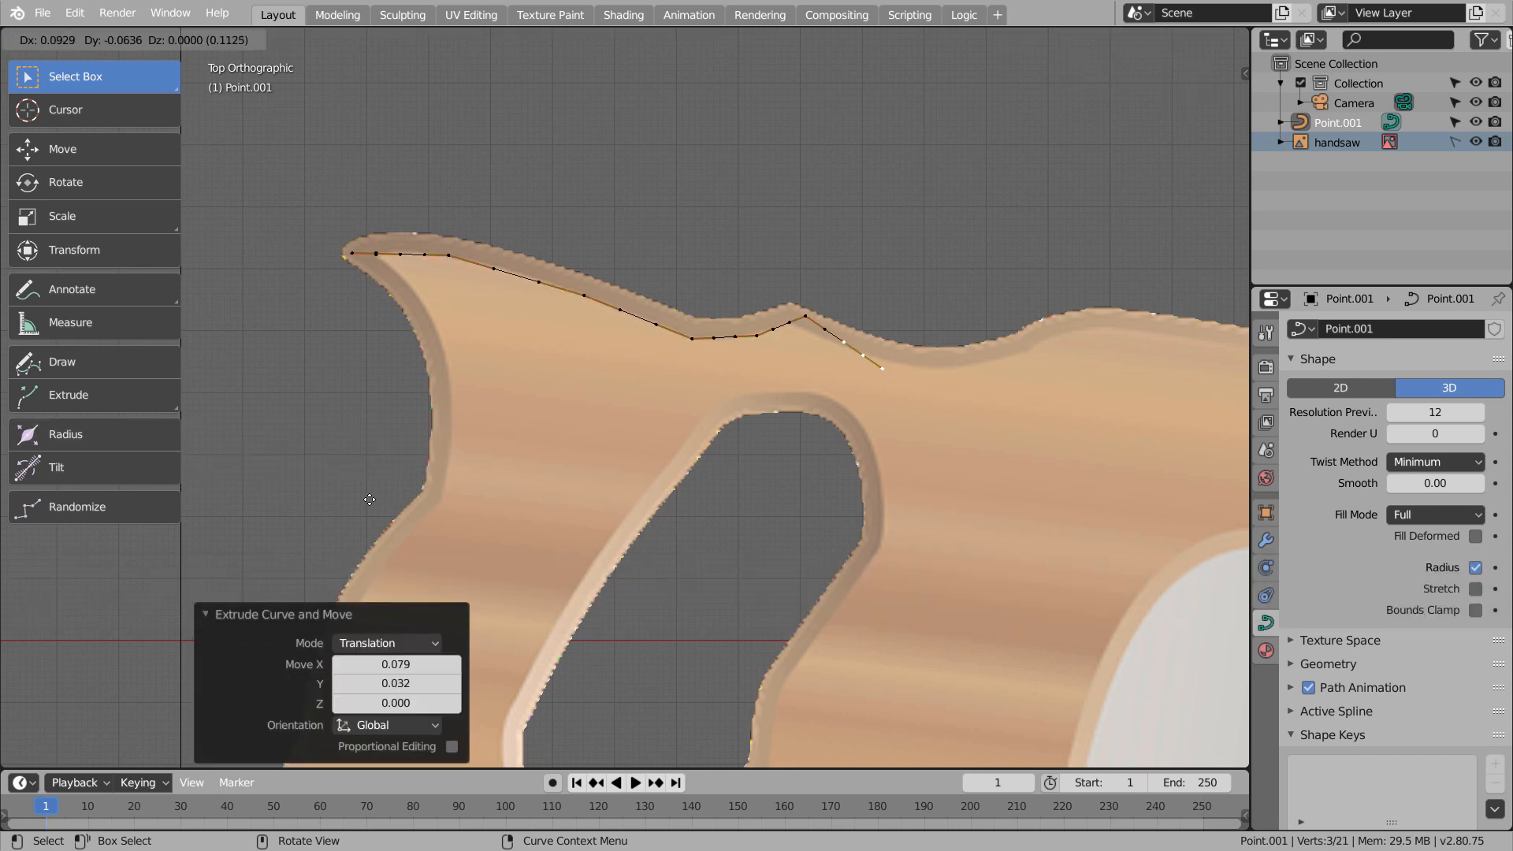
pyautogui.rightClick(370, 500)
pyautogui.hotkey('ctrl', 'z')
pyautogui.hotkey('ctrl', 'z')
pyautogui.press('e')
pyautogui.click(831, 295)
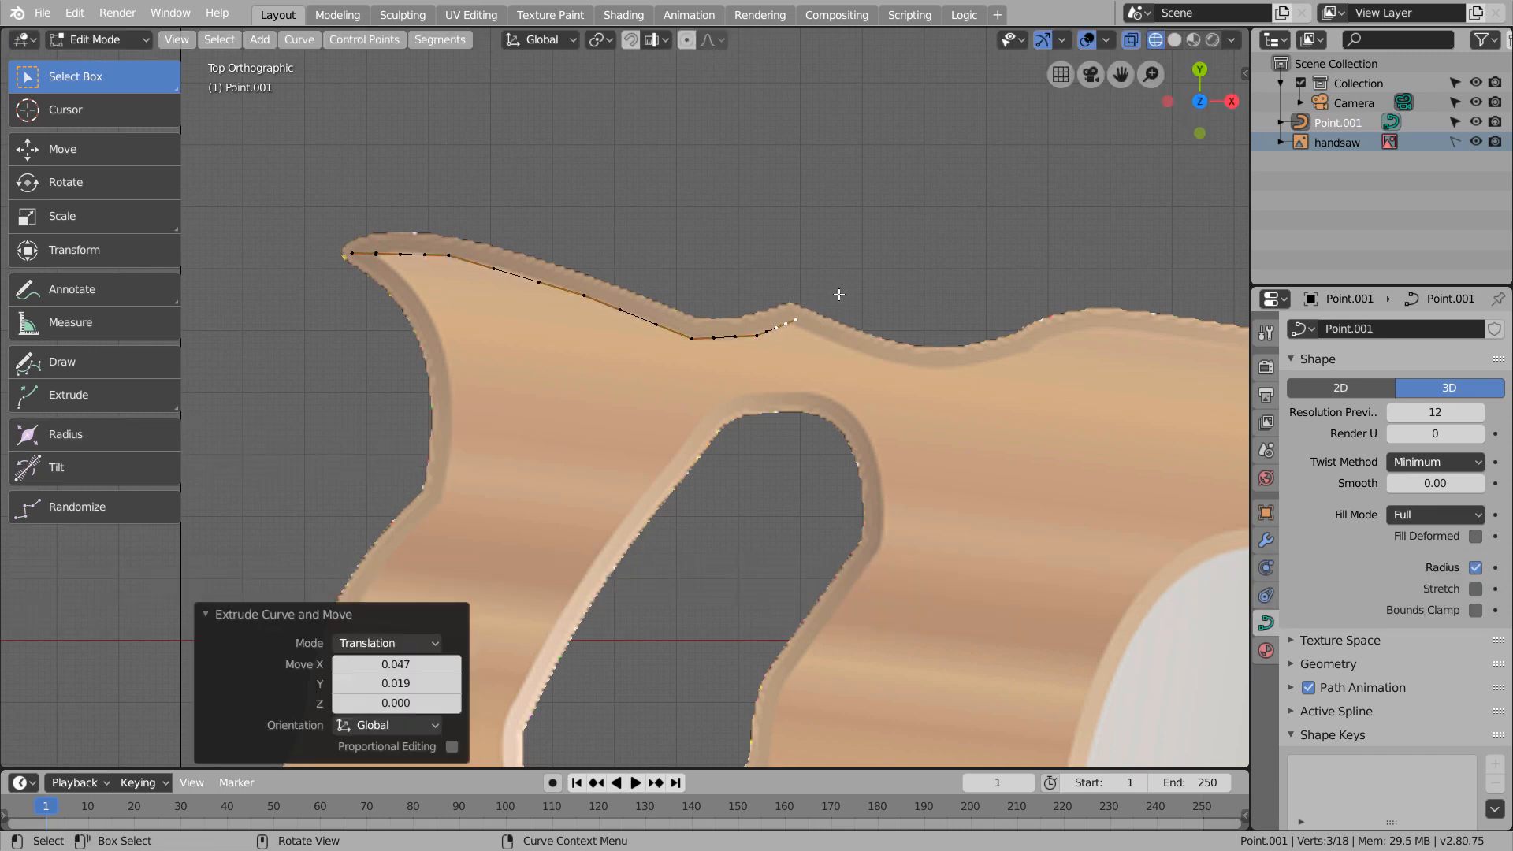
# Extrude curve points through the top edge's dip and hump to the handle's upper front corner and down the short front edge
pyautogui.press('e')
pyautogui.click(930, 332)
pyautogui.keyDown('shift'); pyautogui.moveTo(974, 443); pyautogui.dragTo(627, 460, button='middle'); pyautogui.keyUp('shift')
pyautogui.press('e')
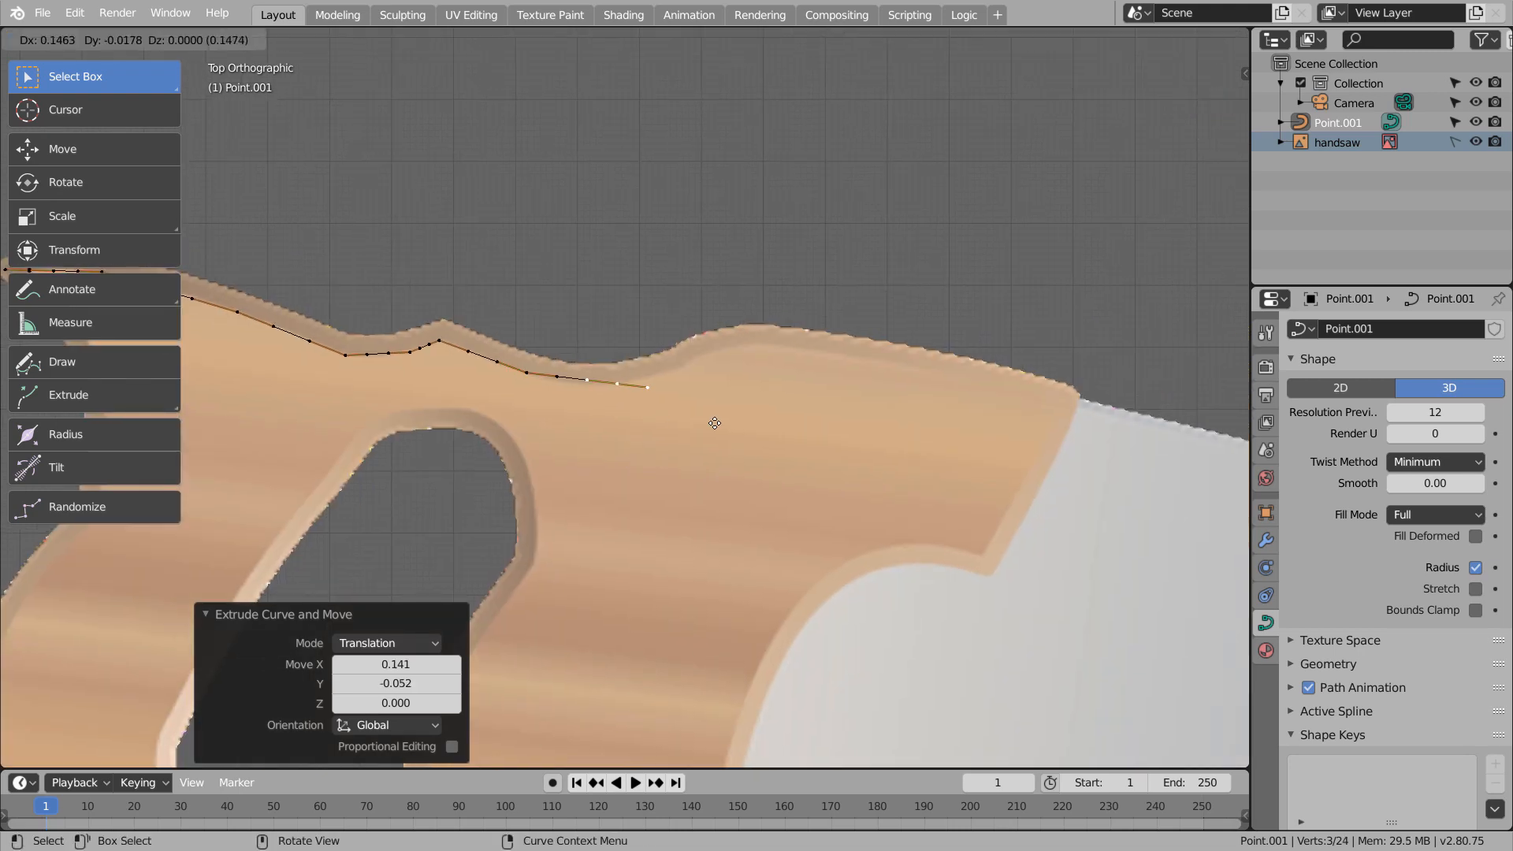
pyautogui.click(824, 389)
pyautogui.press('e')
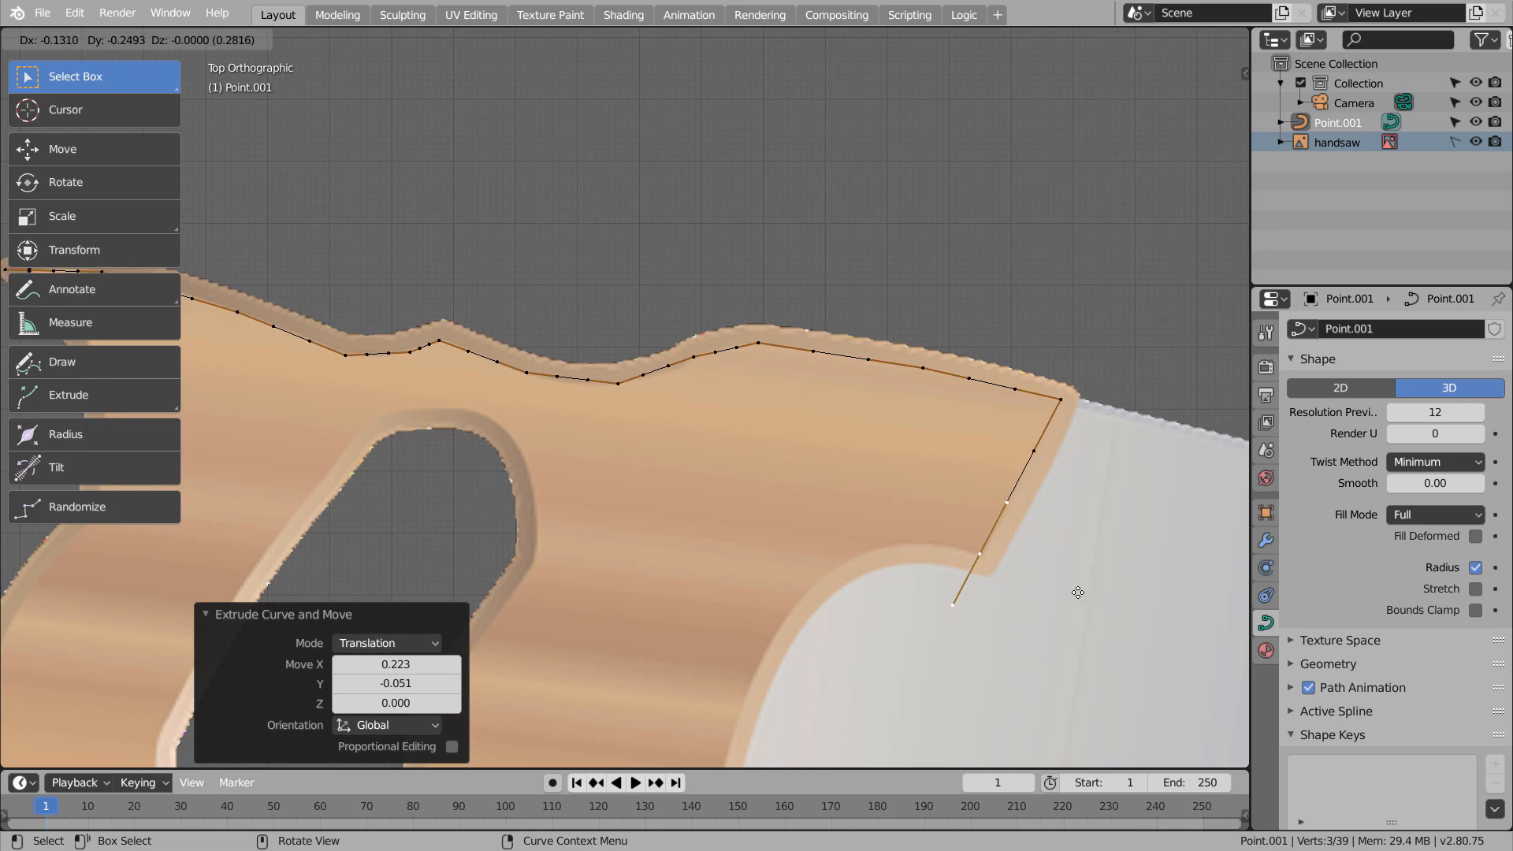
# Extrude curve points around the concave blade cutout down to the handle's lower front corner
pyautogui.click(883, 654)
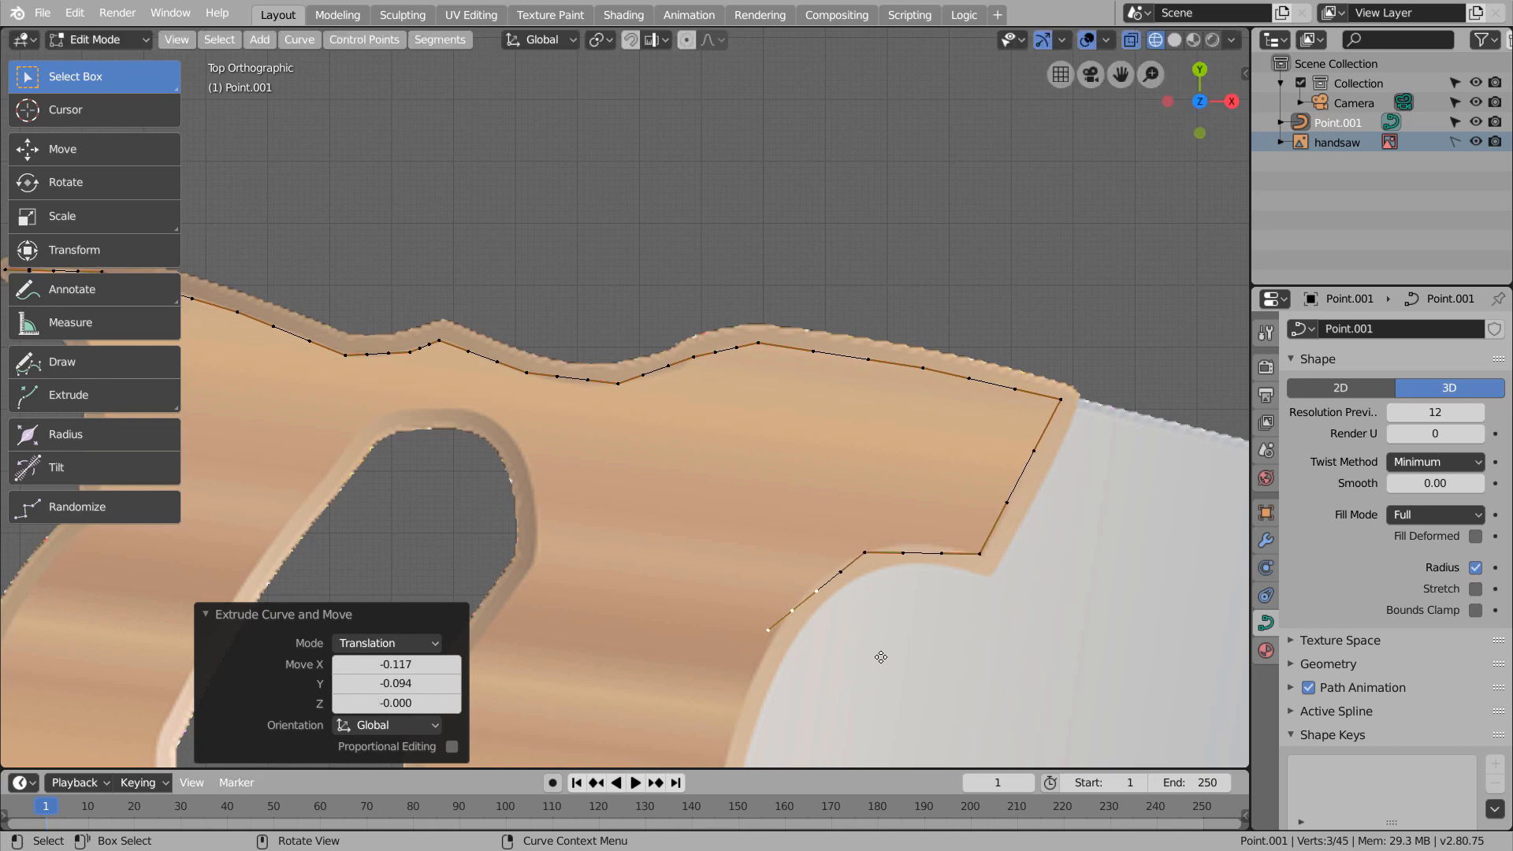
pyautogui.keyDown('shift'); pyautogui.moveTo(786, 740); pyautogui.dragTo(897, 266, button='middle'); pyautogui.keyUp('shift')
pyautogui.press('e')
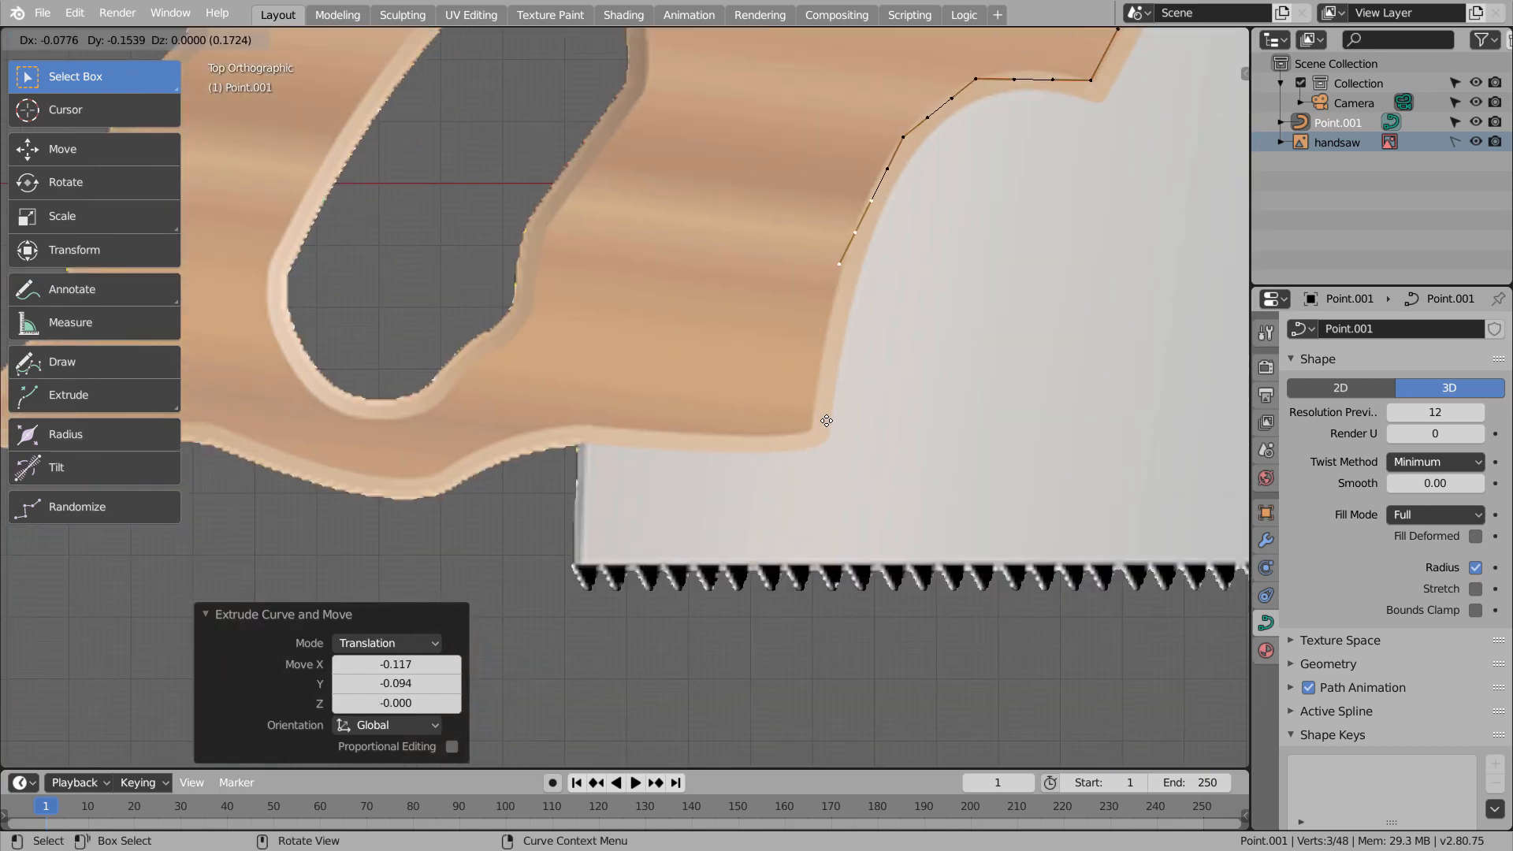
pyautogui.click(827, 425)
pyautogui.press('e')
pyautogui.click(780, 629)
# Extrude curve points rearward from the lower front corner along the bottom edge and around the rounded bulge
pyautogui.press('e')
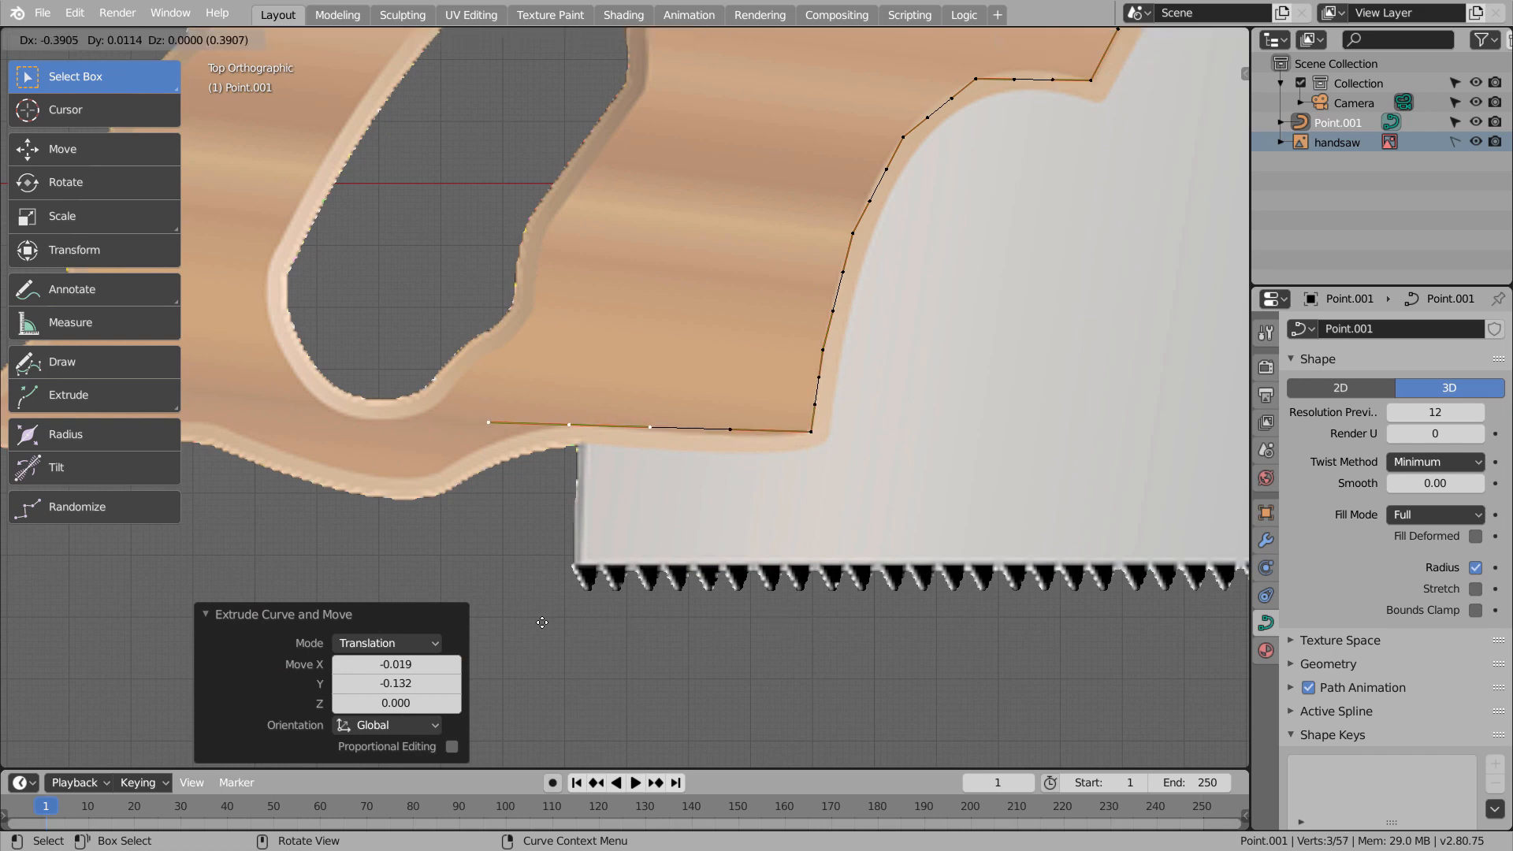
pyautogui.click(448, 644)
pyautogui.press('e')
pyautogui.click(386, 674)
pyautogui.keyDown('shift'); pyautogui.moveTo(514, 489); pyautogui.dragTo(998, 516, button='middle'); pyautogui.keyUp('shift')
pyautogui.press('e')
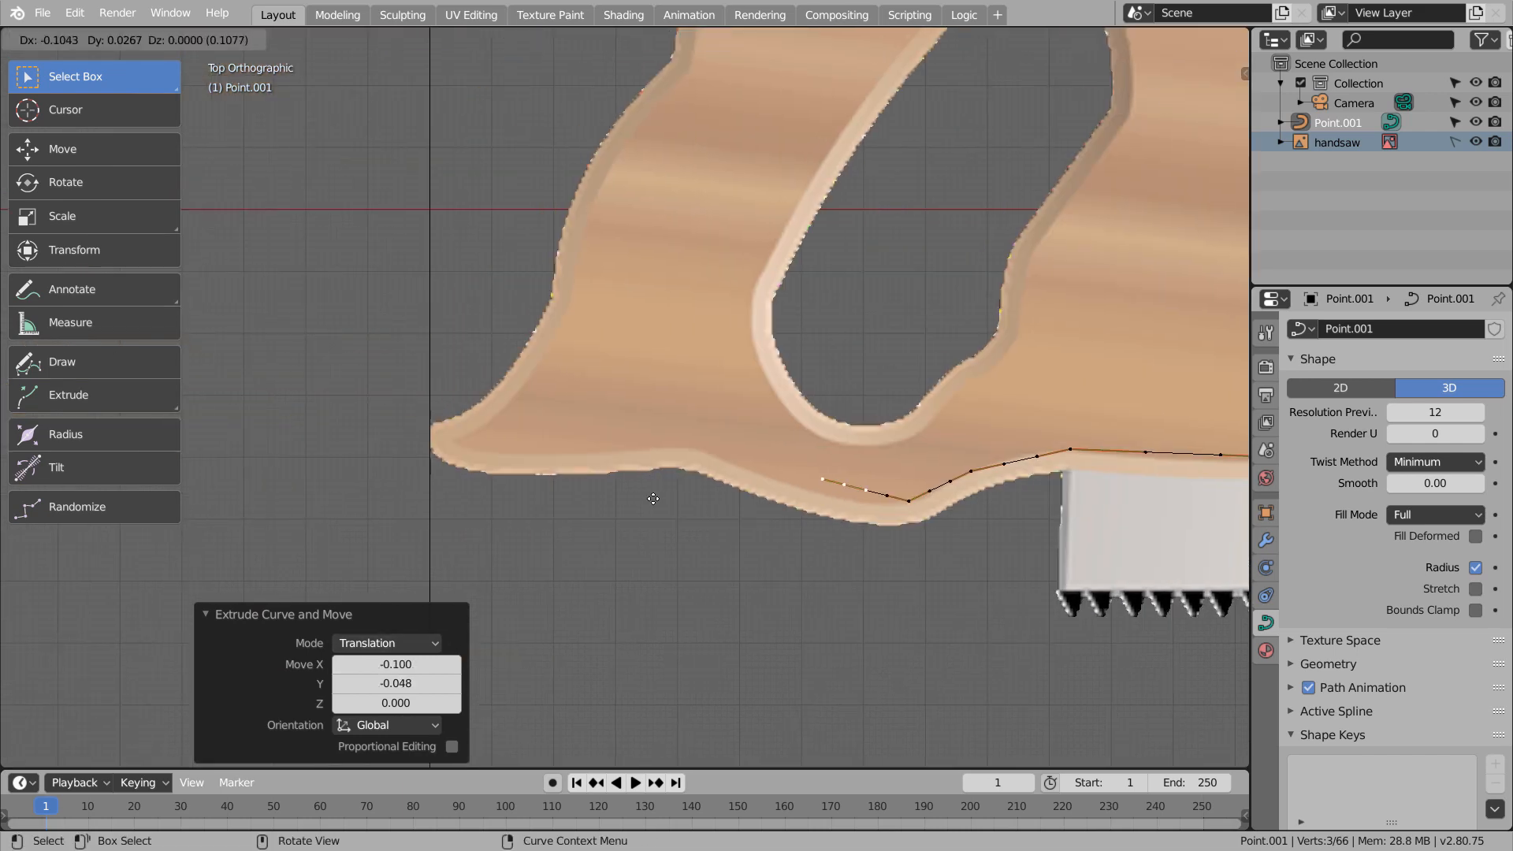
pyautogui.click(643, 509)
# Extrude curve points from the bottom bulge along the lower edge to the handle's lower rear tip
pyautogui.press('e')
pyautogui.click(515, 461)
pyautogui.press('e')
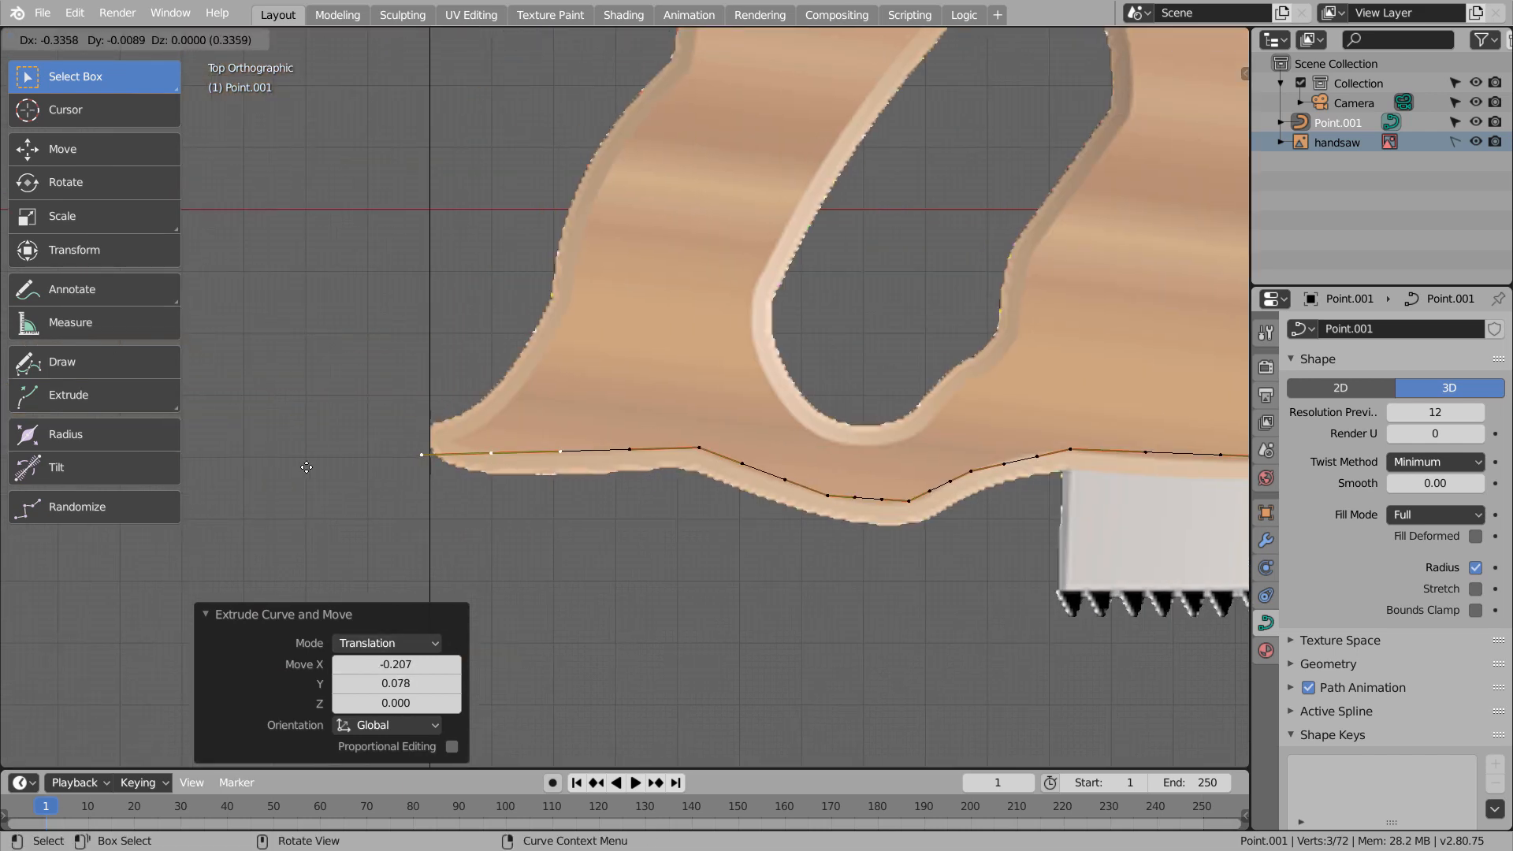
pyautogui.click(306, 466)
pyautogui.press('e')
pyautogui.click(263, 454)
# Extrude curve points from the lower rear tip up the lower part of the handle's rear edge
pyautogui.press('e')
pyautogui.click(312, 447)
pyautogui.press('e')
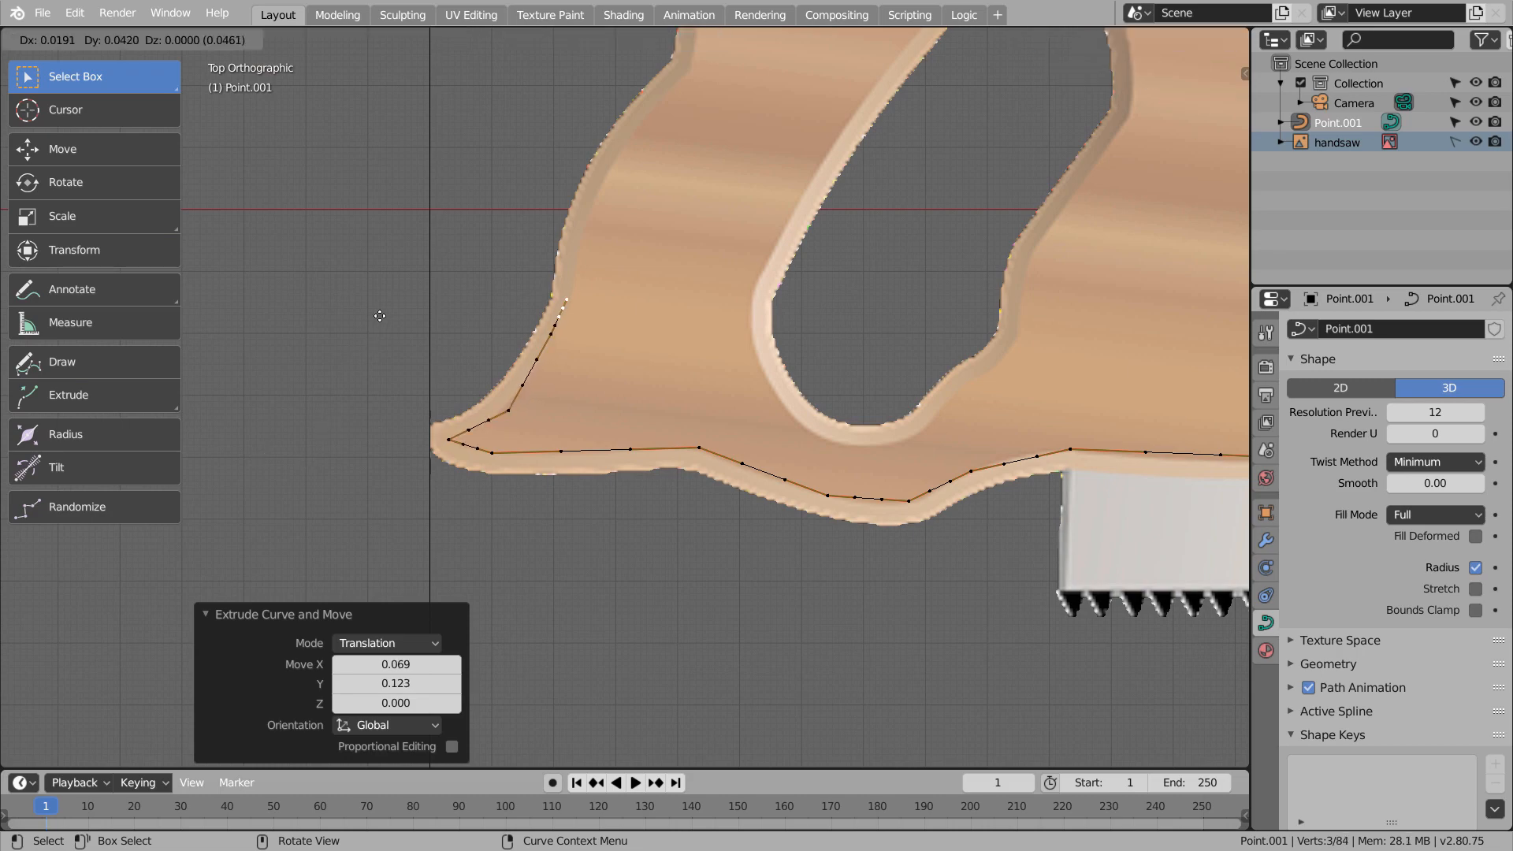
pyautogui.click(394, 300)
pyautogui.keyDown('shift'); pyautogui.moveTo(617, 137); pyautogui.dragTo(588, 469, button='middle'); pyautogui.keyUp('shift')
# Undo the last extruded rear-edge points and extrude that section again along the edge
pyautogui.press('e')
pyautogui.rightClick(597, 417)
pyautogui.hotkey('ctrl', 'z')
pyautogui.hotkey('ctrl', 'z')
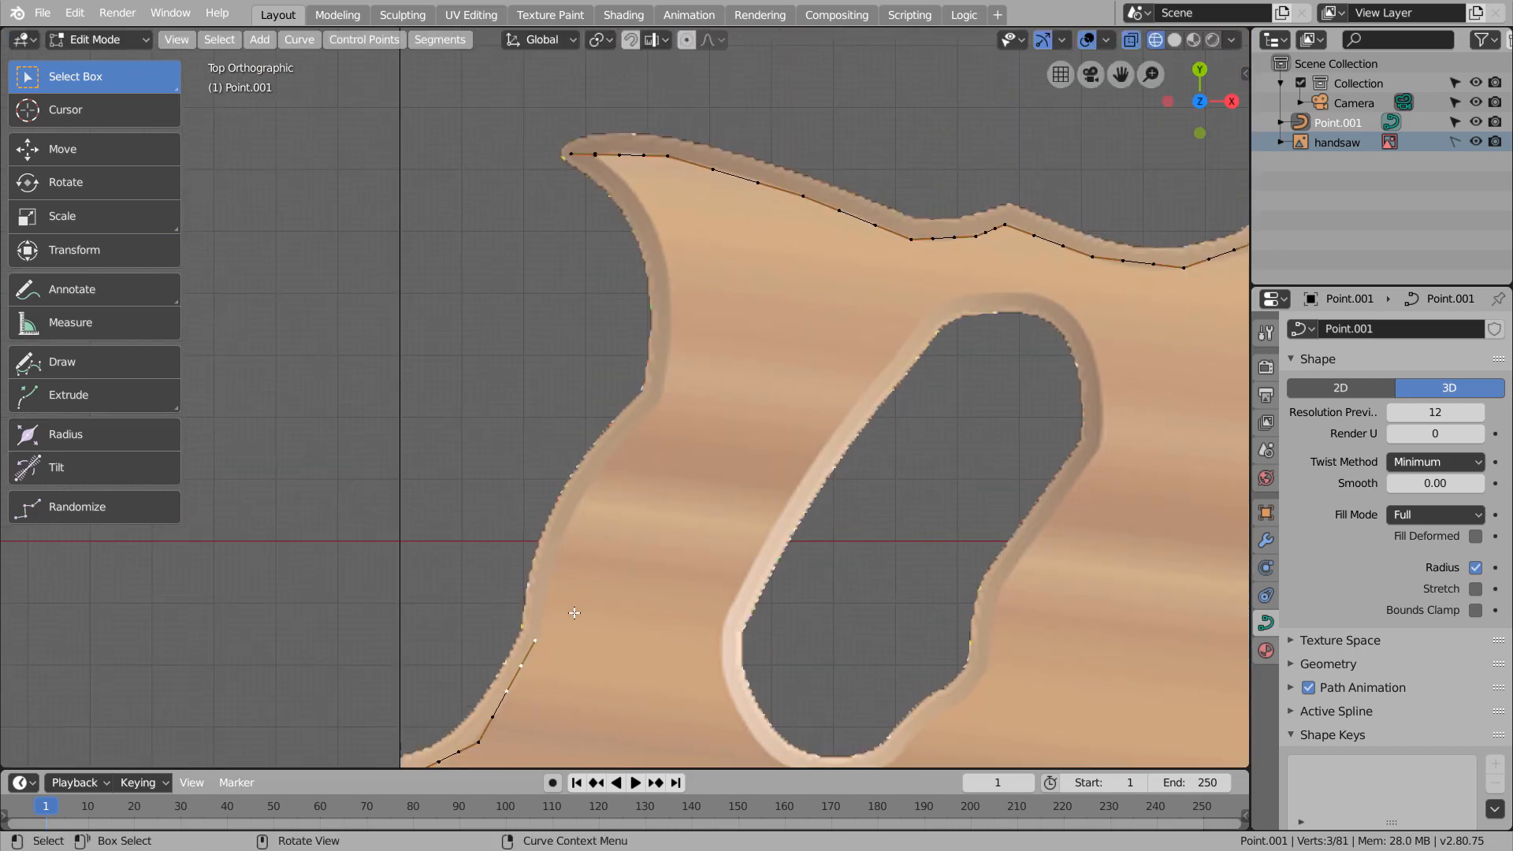
pyautogui.press('e')
pyautogui.click(561, 611)
# Extrude the remaining points up the rear edge to the upper rear tip and join the two end points to close the curve
pyautogui.press('e')
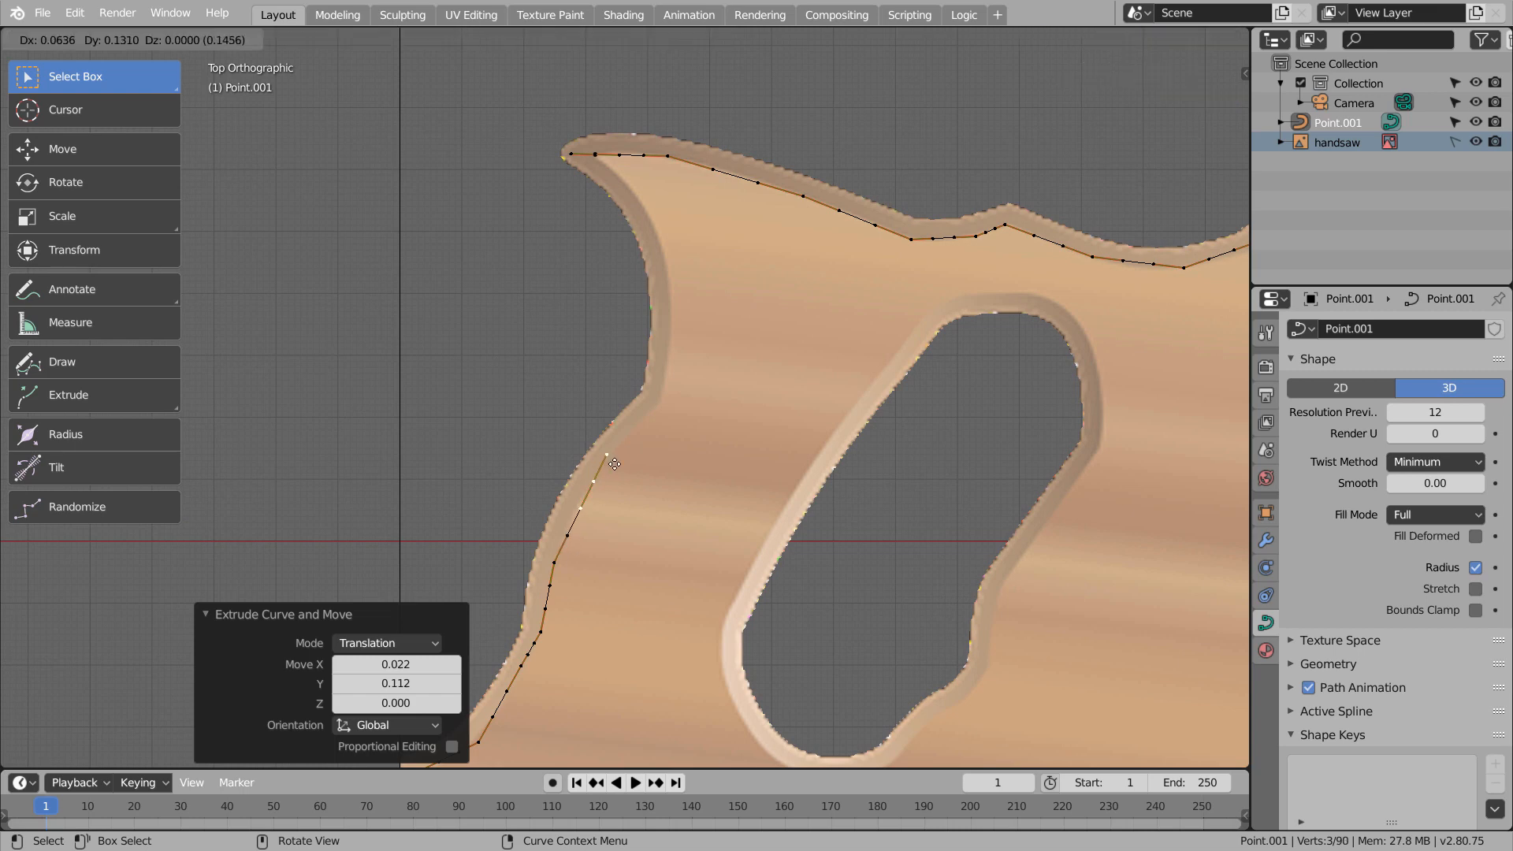
pyautogui.click(682, 384)
pyautogui.press('e')
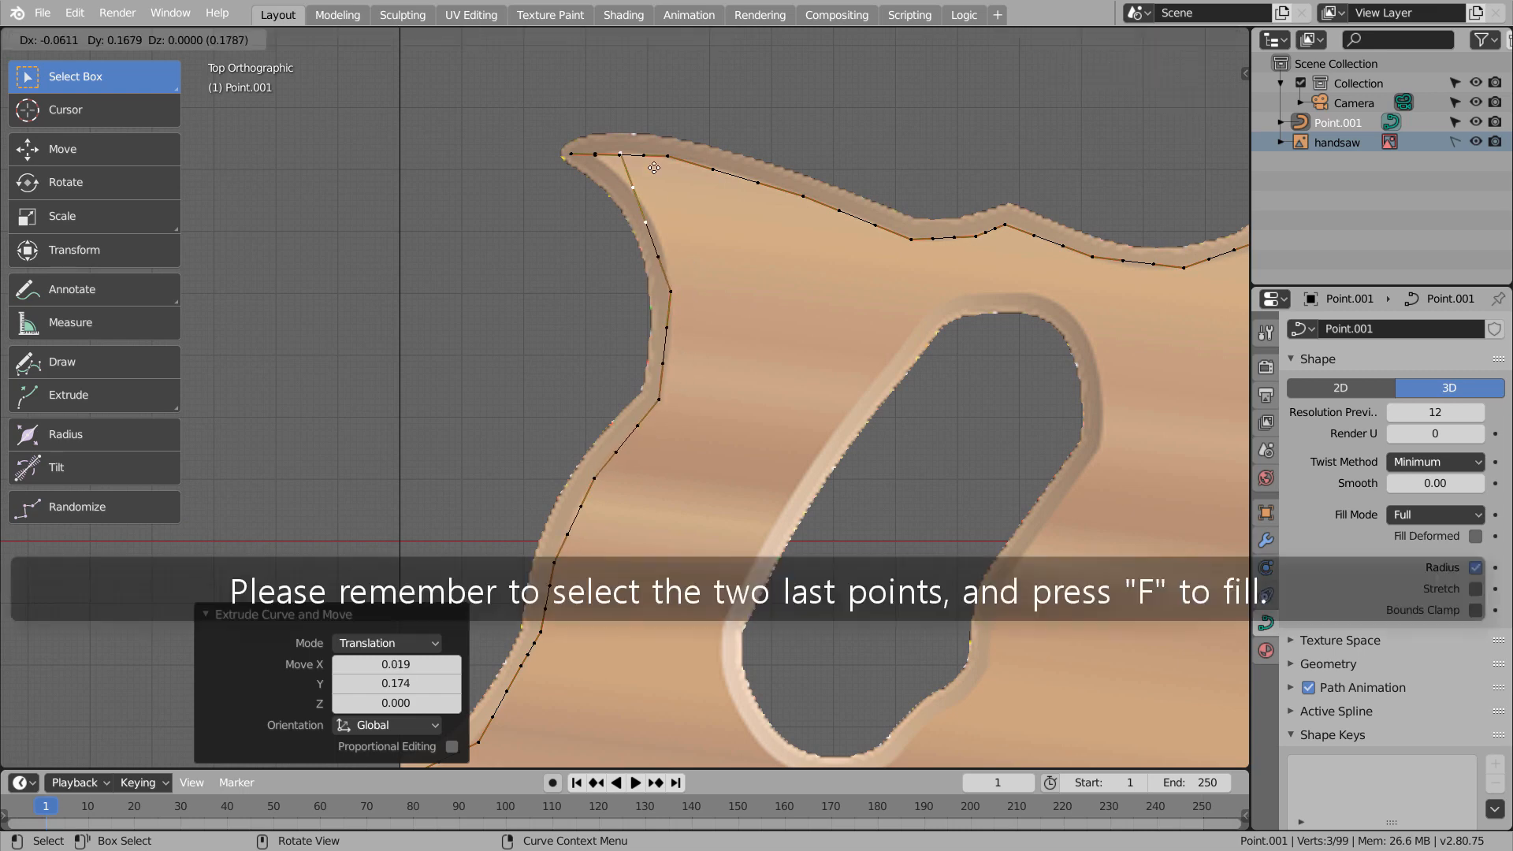
pyautogui.click(642, 167)
pyautogui.moveTo(581, 140); pyautogui.dragTo(622, 186)
pyautogui.press('f')
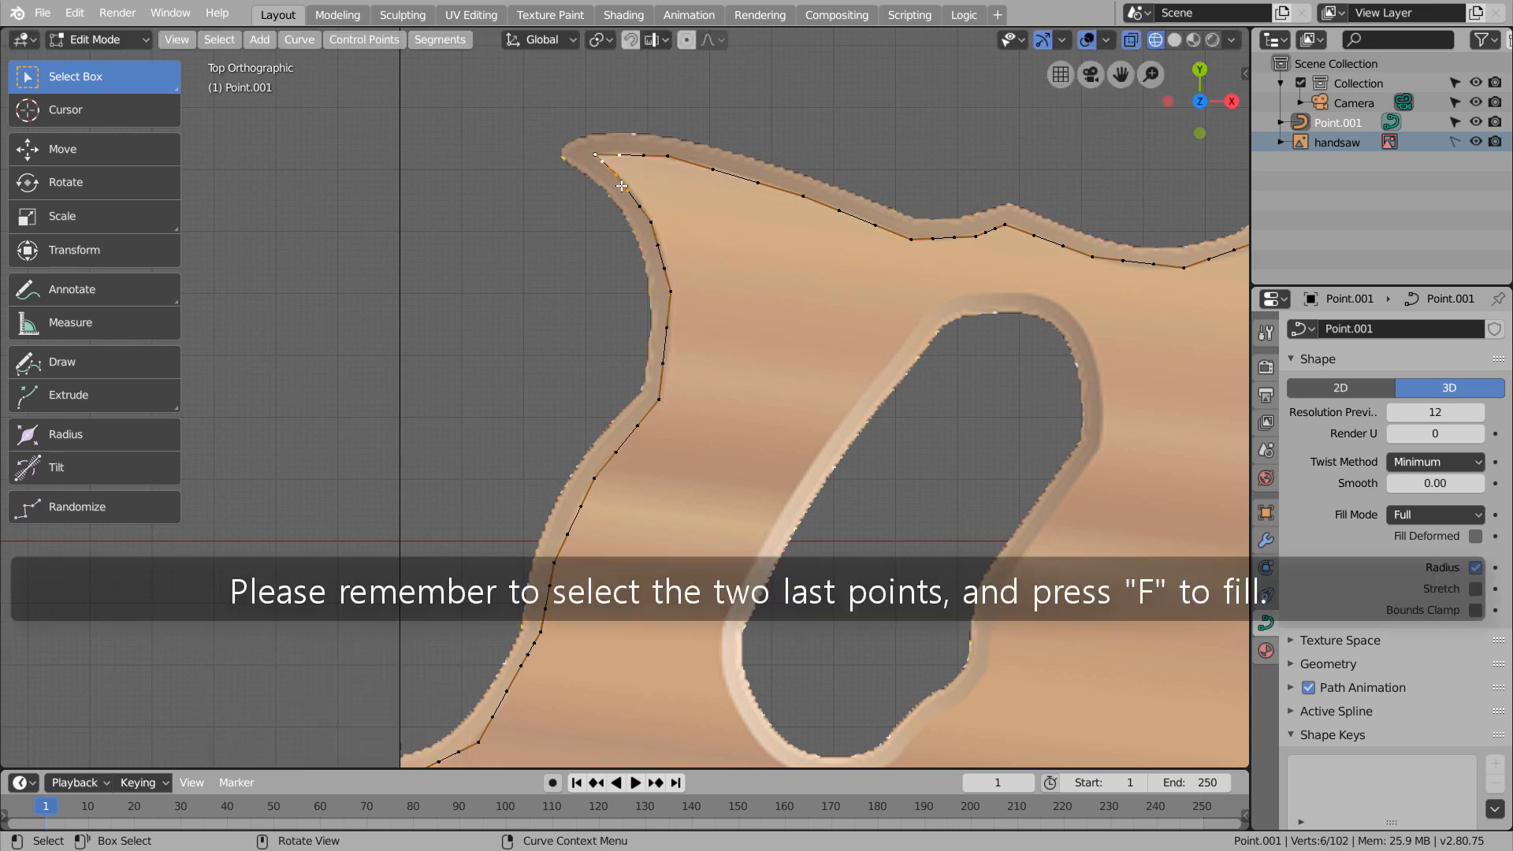
# Set the handle type of the sharp curve points along the top edge to Automatic
pyautogui.keyDown('shift'); pyautogui.click(908, 236); pyautogui.keyUp('shift')
pyautogui.press('v')
pyautogui.press('a')
pyautogui.keyDown('shift'); pyautogui.moveTo(1025, 342); pyautogui.dragTo(579, 455, button='middle'); pyautogui.keyUp('shift')
pyautogui.click(529, 350)
pyautogui.press('v')
pyautogui.press('a')
pyautogui.keyDown('shift'); pyautogui.click(645, 368); pyautogui.keyUp('shift')
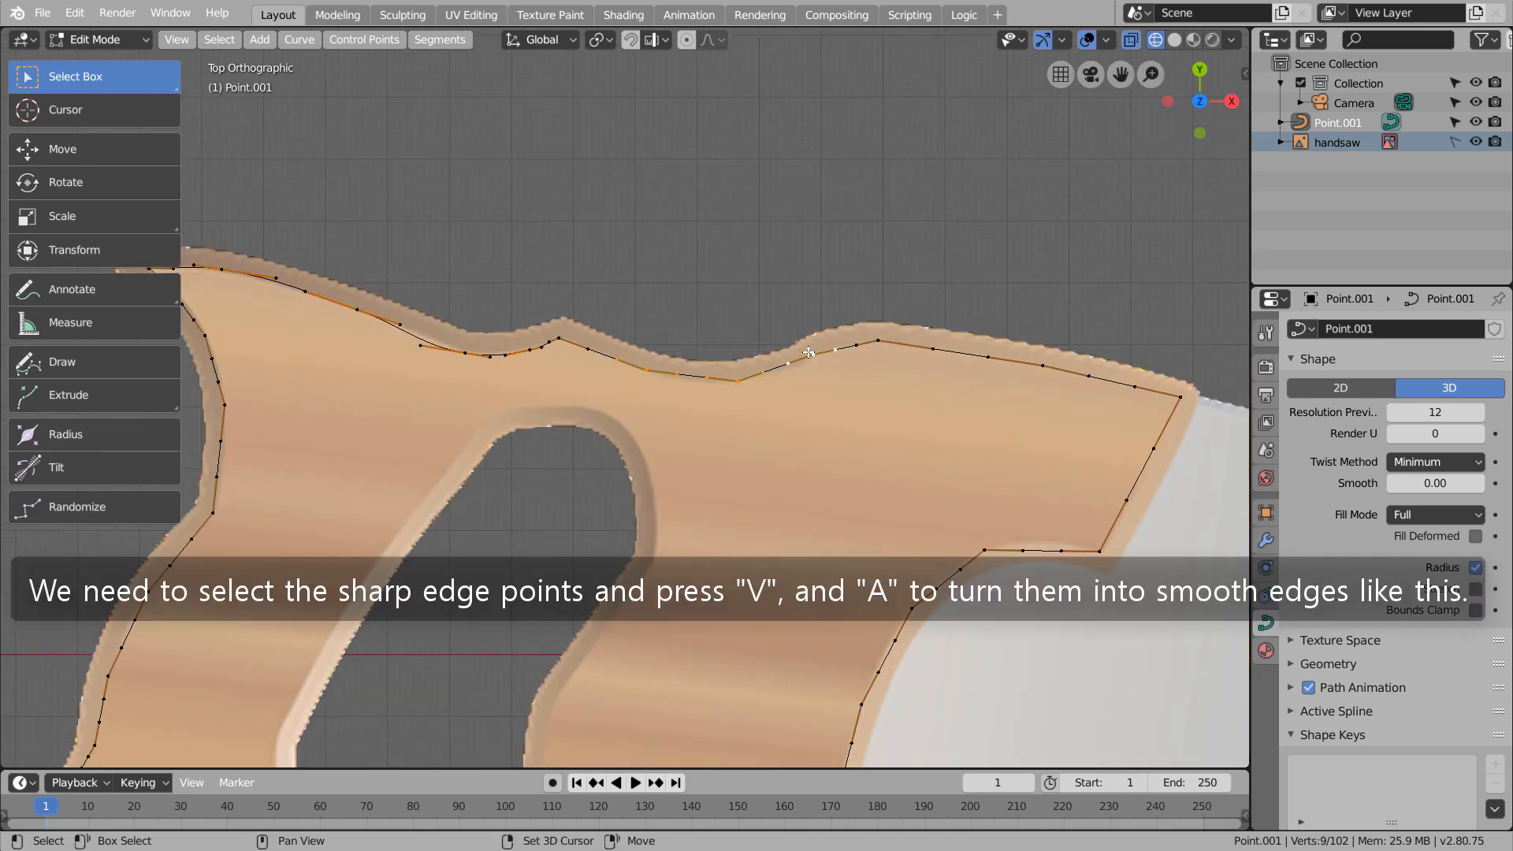
pyautogui.keyDown('shift'); pyautogui.click(1042, 365); pyautogui.keyUp('shift')
pyautogui.press('v')
pyautogui.press('a')
# Set the cutout's upper curve point to Automatic handles and adjust its handle to follow the curved edge
pyautogui.click(985, 549)
pyautogui.press('v')
pyautogui.press('a')
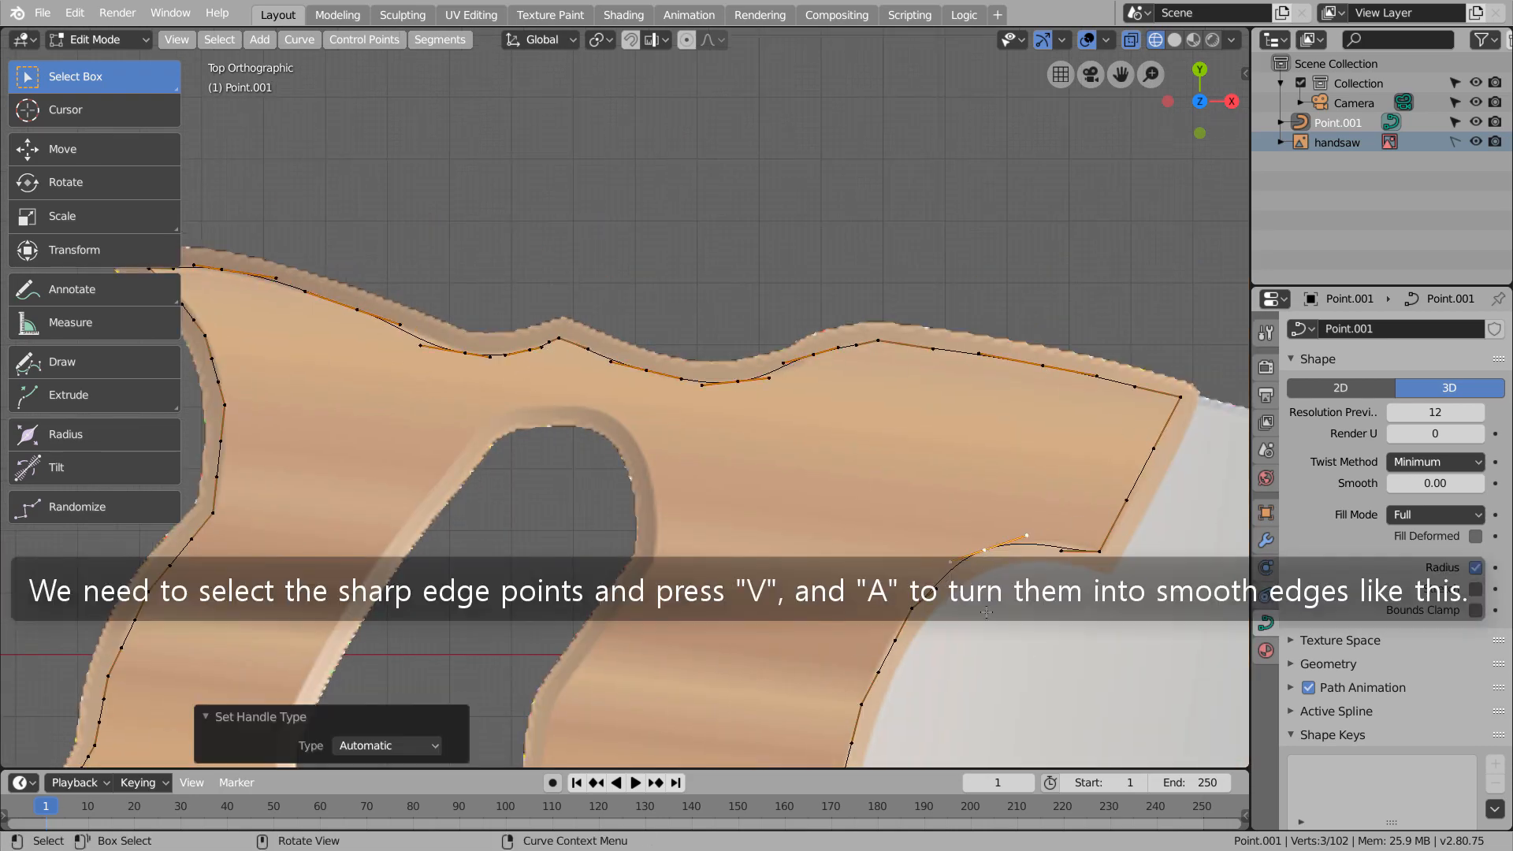
pyautogui.keyDown('shift'); pyautogui.moveTo(987, 549); pyautogui.dragTo(862, 296, button='middle'); pyautogui.keyUp('shift')
pyautogui.click(936, 300)
pyautogui.press('g')
pyautogui.click(936, 294)
pyautogui.click(787, 355)
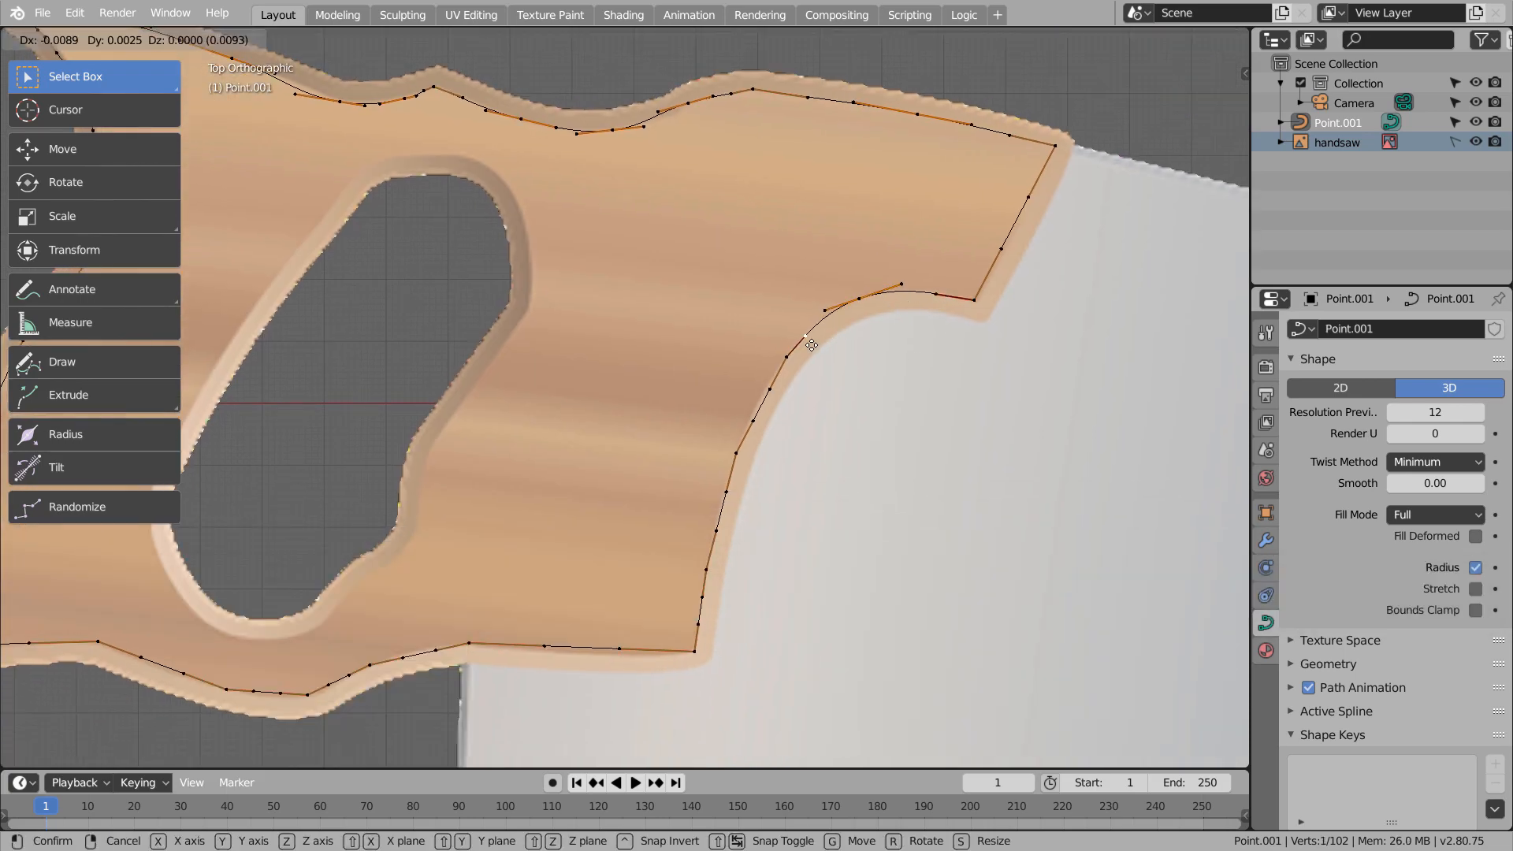
# Smooth the points down the blade cutout and near the front of the bottom edge with Automatic handles
pyautogui.press('v')
pyautogui.press('a')
pyautogui.keyDown('shift'); pyautogui.moveTo(736, 453); pyautogui.dragTo(883, 254, button='middle'); pyautogui.keyUp('shift')
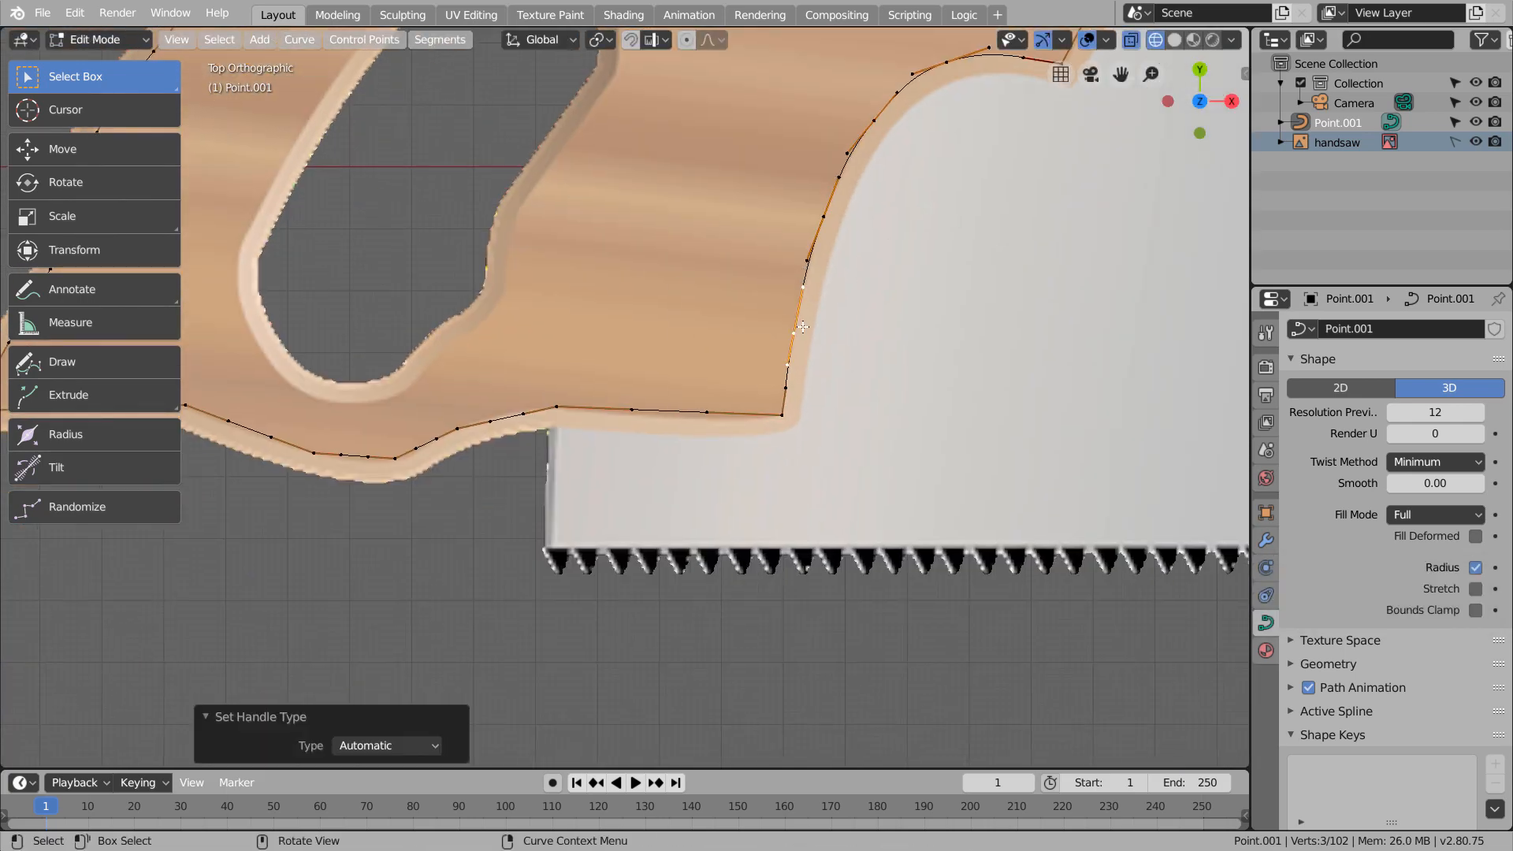
pyautogui.click(457, 429)
pyautogui.keyDown('shift'); pyautogui.moveTo(456, 430); pyautogui.dragTo(953, 379, button='middle'); pyautogui.keyUp('shift')
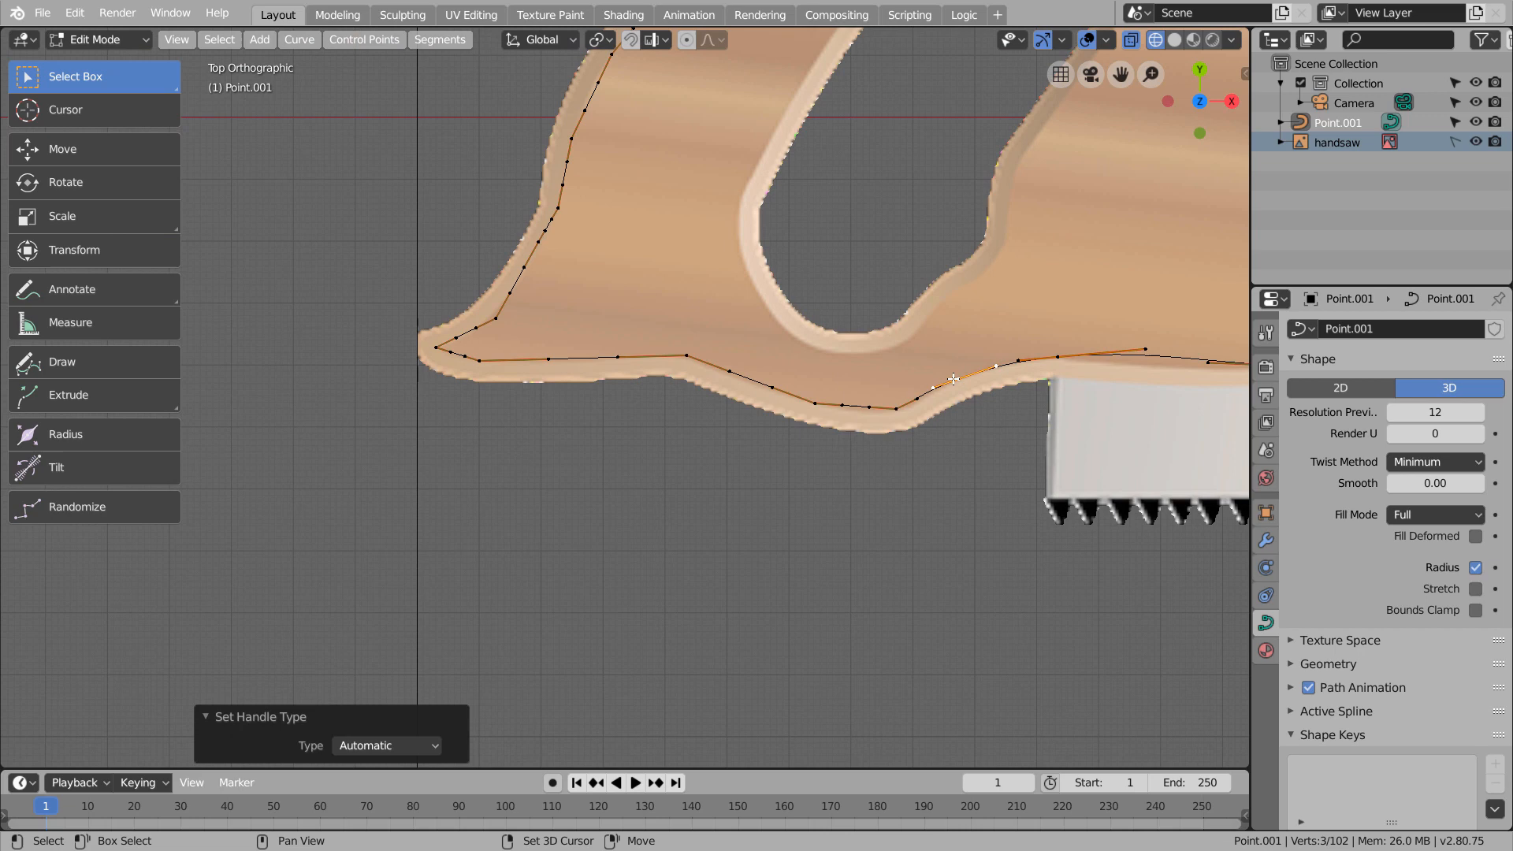
# Set the two points under the bottom bulge and the point behind it to Automatic handles
pyautogui.click(890, 411)
pyautogui.press('v')
pyautogui.press('a')
pyautogui.click(815, 405)
pyautogui.press('v')
pyautogui.press('a')
pyautogui.click(687, 356)
pyautogui.press('v')
pyautogui.press('a')
# Shorten both handles of the curve point behind the bottom bulge so the curve follows the lower edge
pyautogui.click(619, 344)
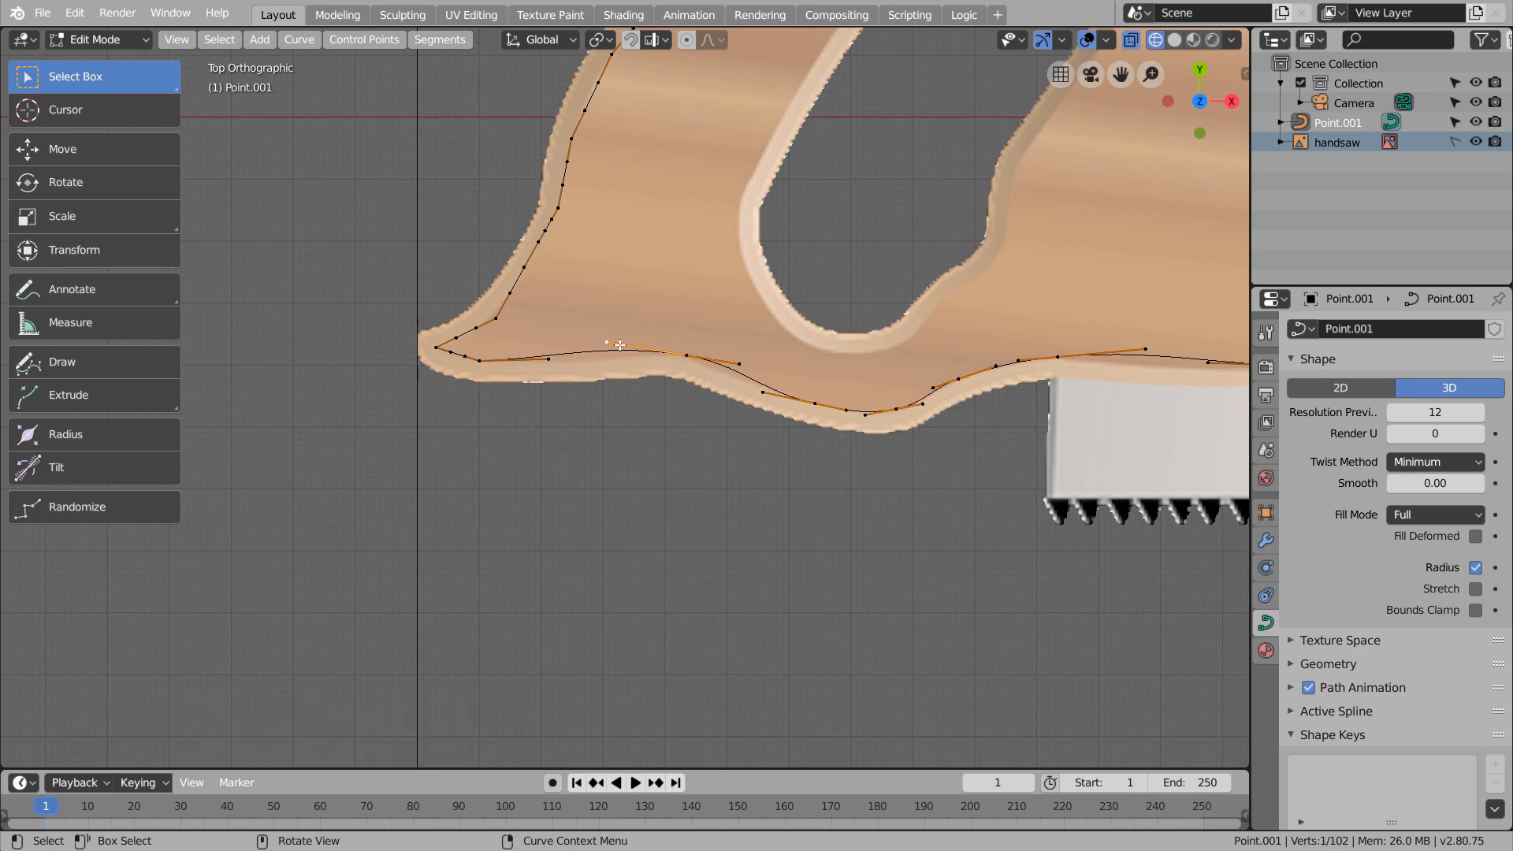
pyautogui.press('g')
pyautogui.click(617, 355)
pyautogui.click(737, 354)
pyautogui.press('g')
pyautogui.click(703, 353)
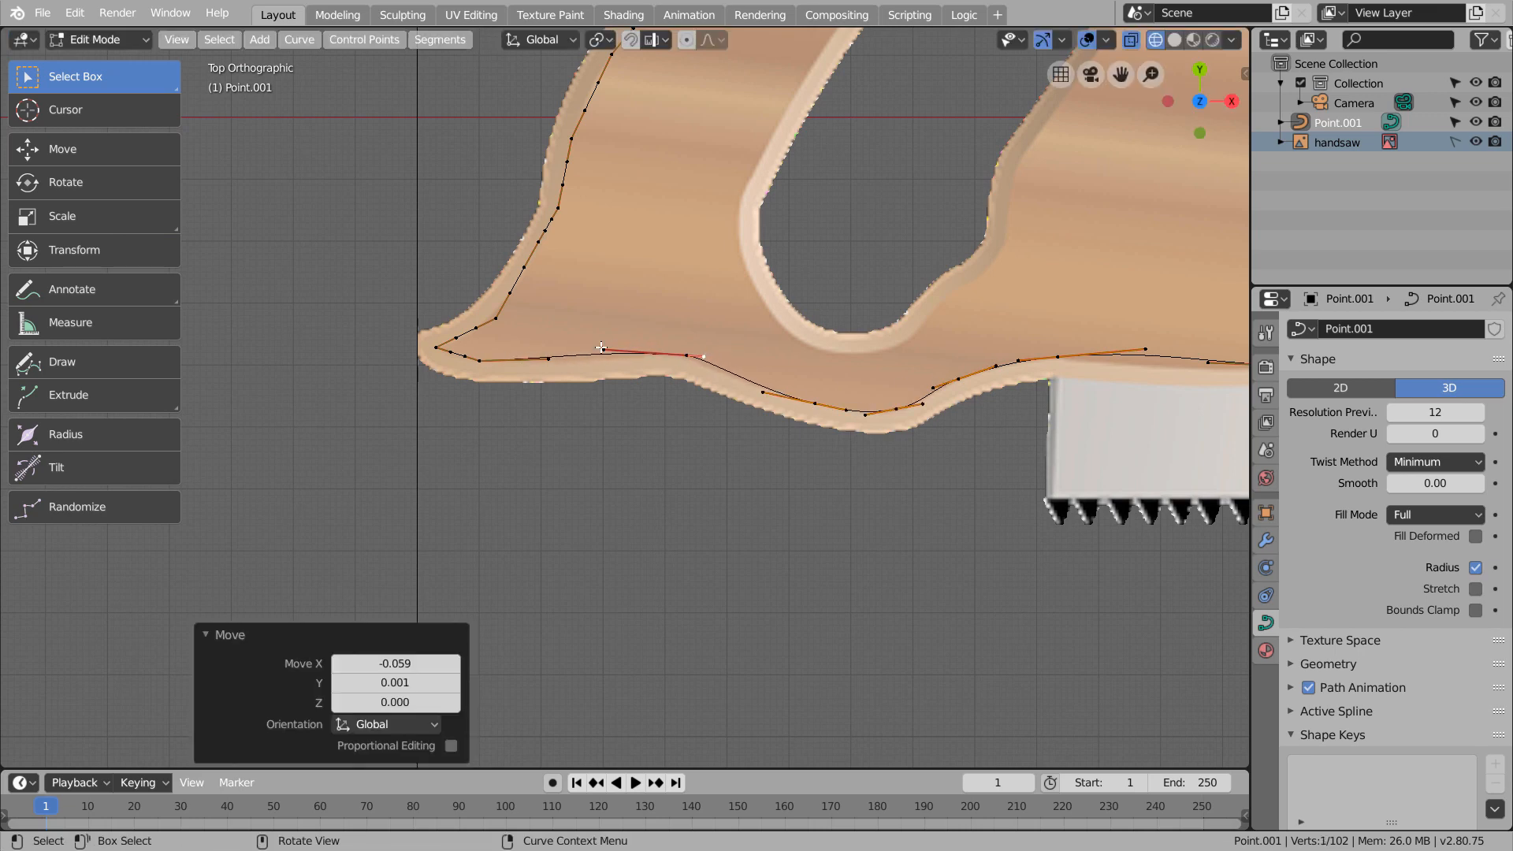
pyautogui.click(601, 348)
pyautogui.press('g')
pyautogui.click(651, 353)
# Smooth the curve points next to the handle's lower rear tip with Automatic handles
pyautogui.keyDown('shift'); pyautogui.moveTo(537, 352); pyautogui.dragTo(712, 463, button='middle'); pyautogui.keyUp('shift')
pyautogui.click(668, 472)
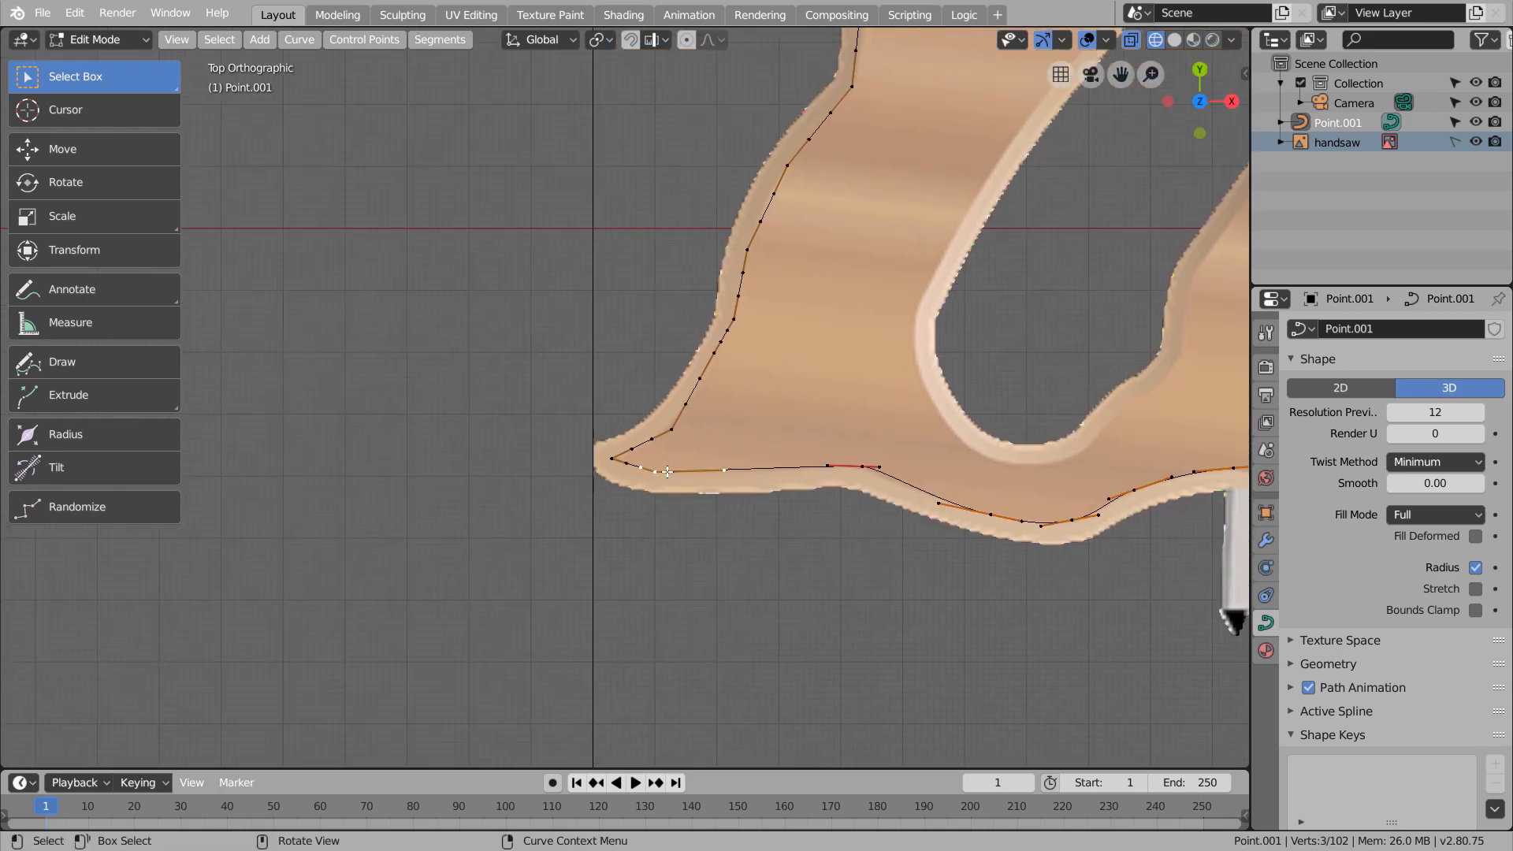
pyautogui.press('v')
pyautogui.press('a')
pyautogui.click(686, 431)
# Set the points along the lower half of the rear edge to Automatic handles
pyautogui.click(742, 326)
pyautogui.press('v')
pyautogui.press('a')
pyautogui.click(754, 258)
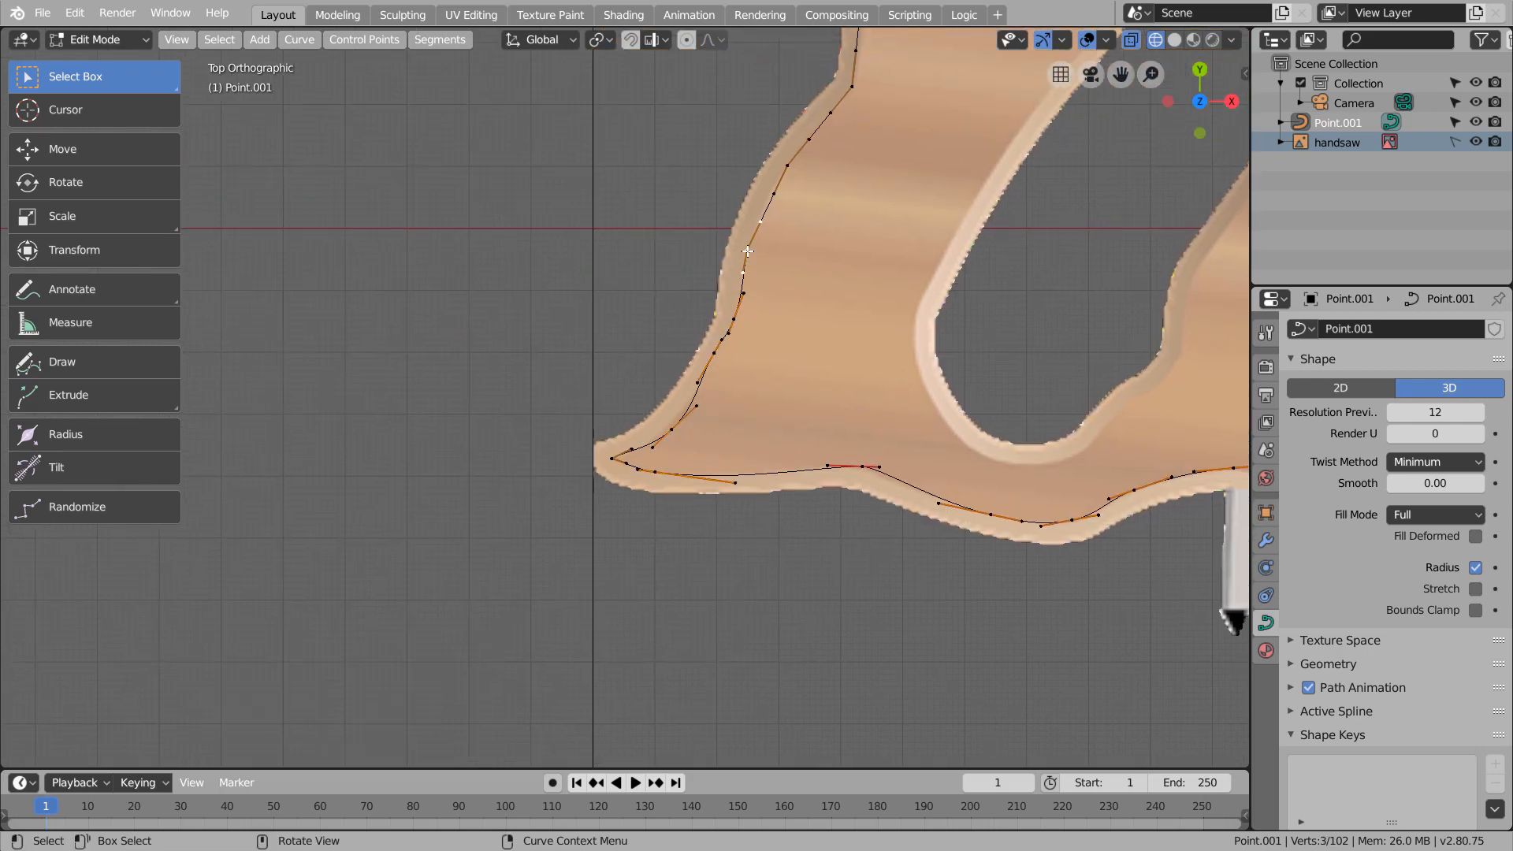
pyautogui.press('v')
pyautogui.press('a')
pyautogui.click(797, 164)
# Set the two points on the concave rear edge below the upper rear tip to Automatic handles
pyautogui.press('v')
pyautogui.press('a')
pyautogui.click(853, 95)
pyautogui.keyDown('shift'); pyautogui.moveTo(949, 102); pyautogui.dragTo(684, 635, button='middle'); pyautogui.keyUp('shift')
pyautogui.click(605, 512)
pyautogui.press('v')
pyautogui.press('a')
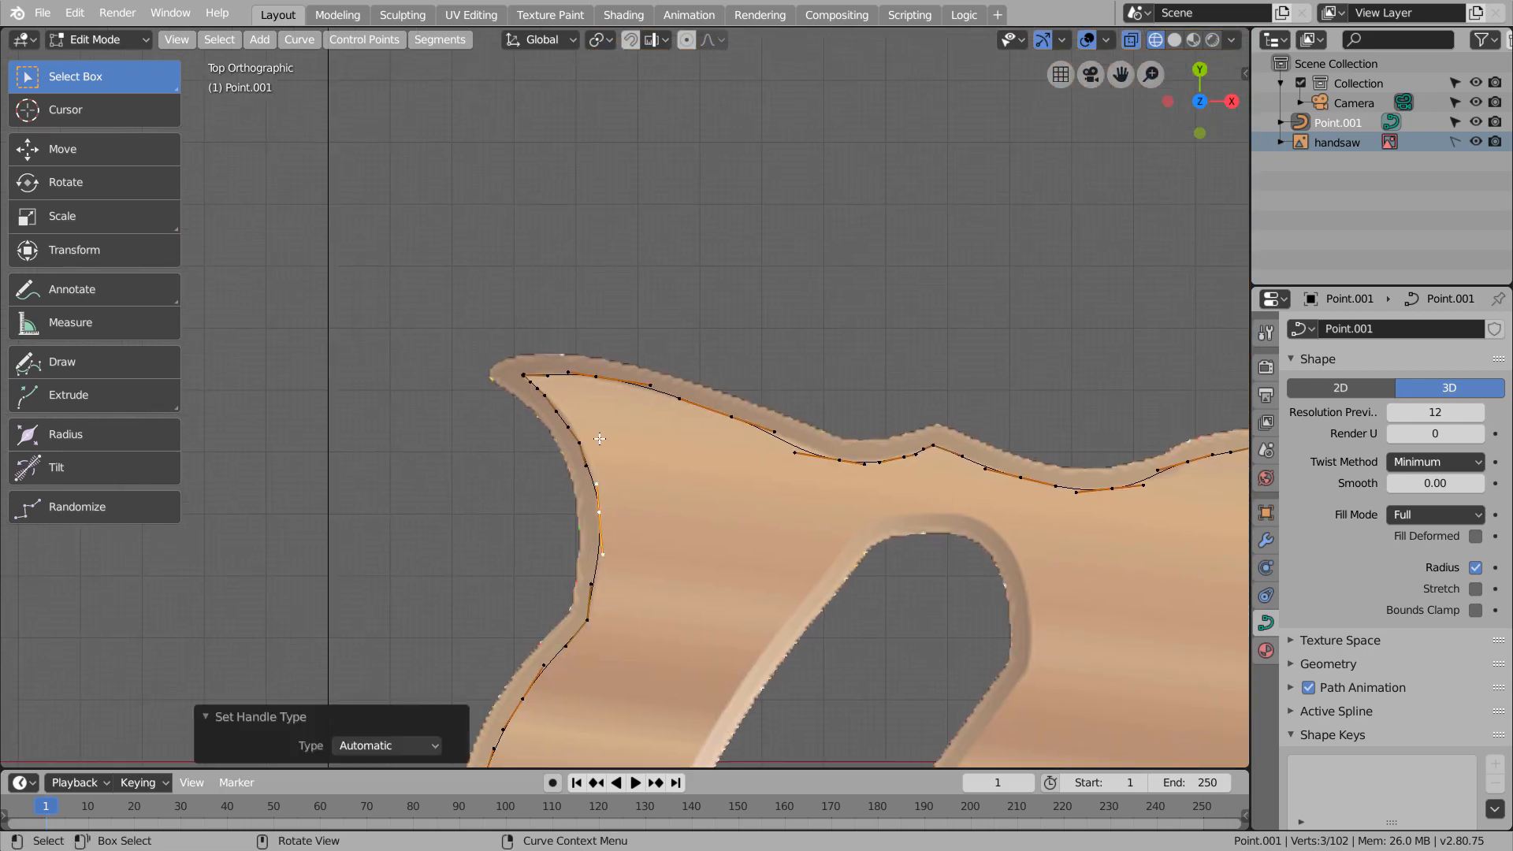
pyautogui.click(585, 441)
pyautogui.press('v')
pyautogui.press('a')
# Leave Edit Mode, save the file and raise the outline curve 0.047 along Z above the reference image
pyautogui.press('Tab')
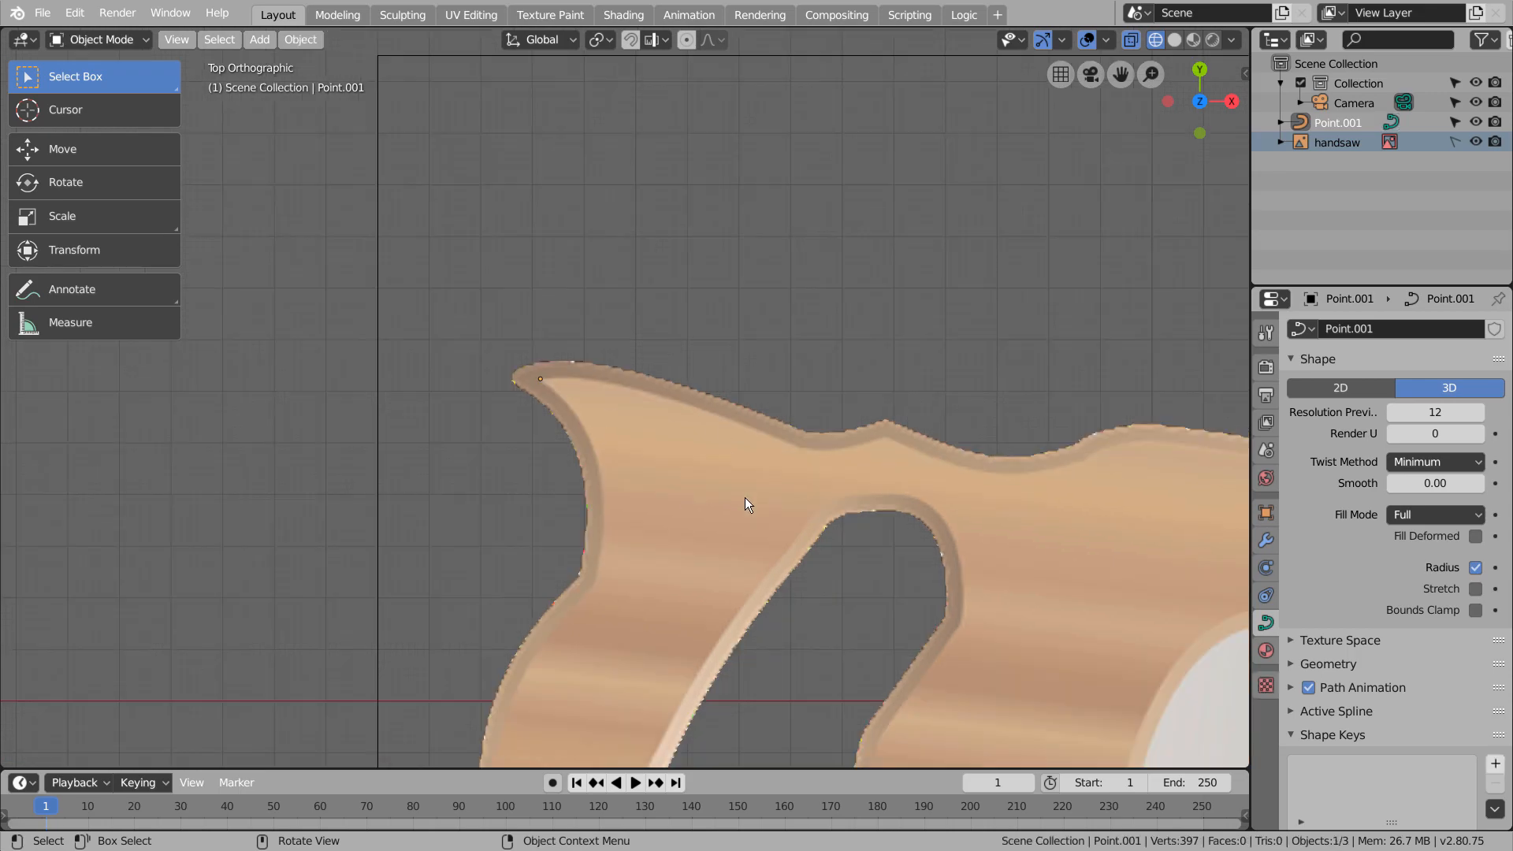
pyautogui.moveTo(745, 498); pyautogui.dragTo(885, 413, button='middle')
pyautogui.hotkey('ctrl', 's')
pyautogui.click(88, 146)
pyautogui.moveTo(575, 330); pyautogui.dragTo(573, 310)
pyautogui.moveTo(1044, 585); pyautogui.dragTo(972, 555, button='middle')
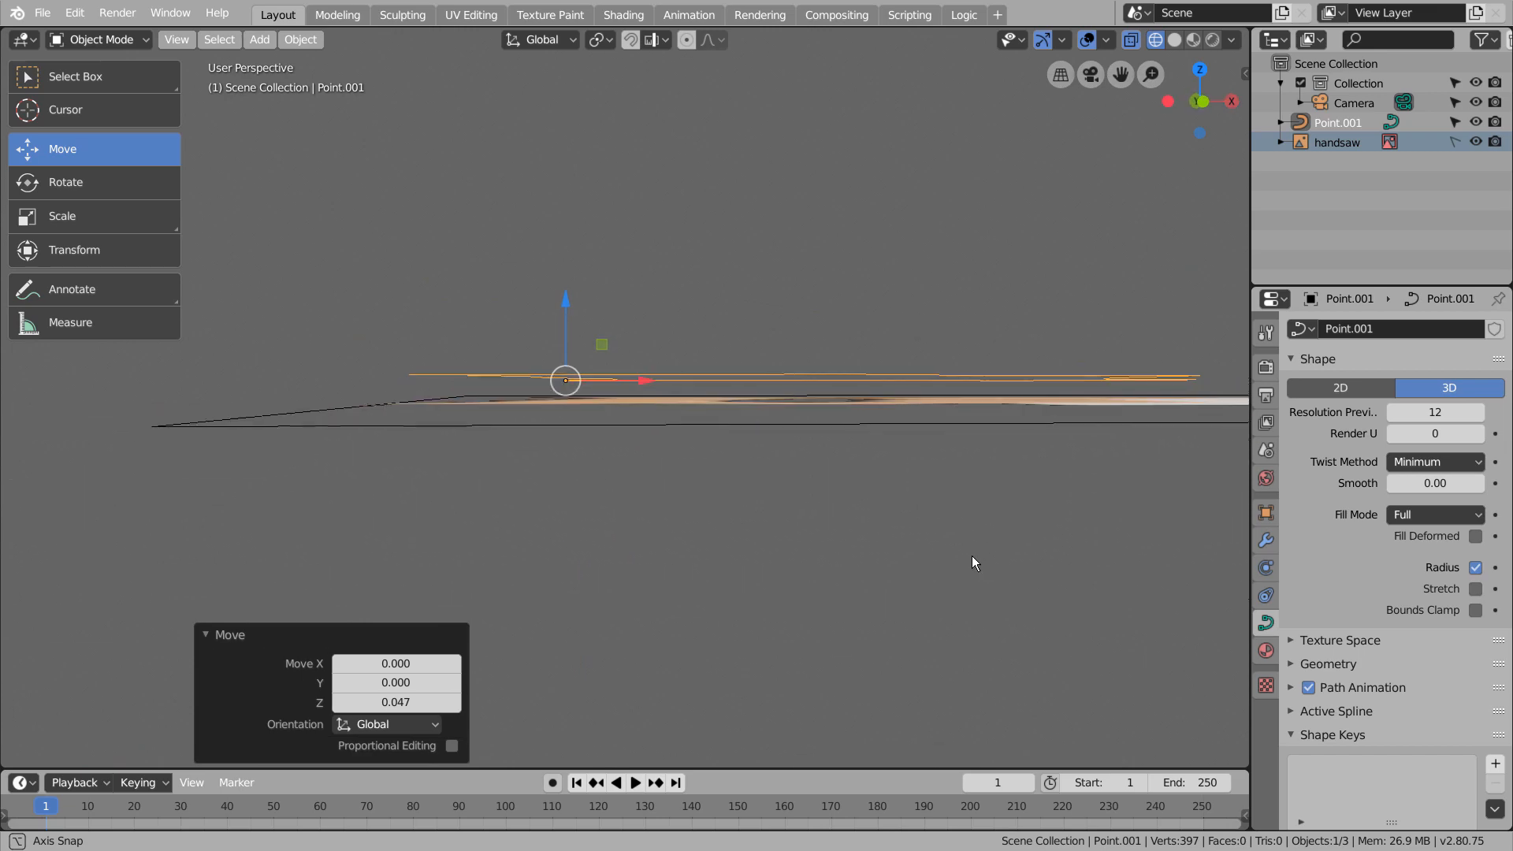
# Select the outline curve Point.001 and return to the top view
pyautogui.click(822, 405)
pyautogui.moveTo(823, 405); pyautogui.dragTo(858, 491, button='middle')
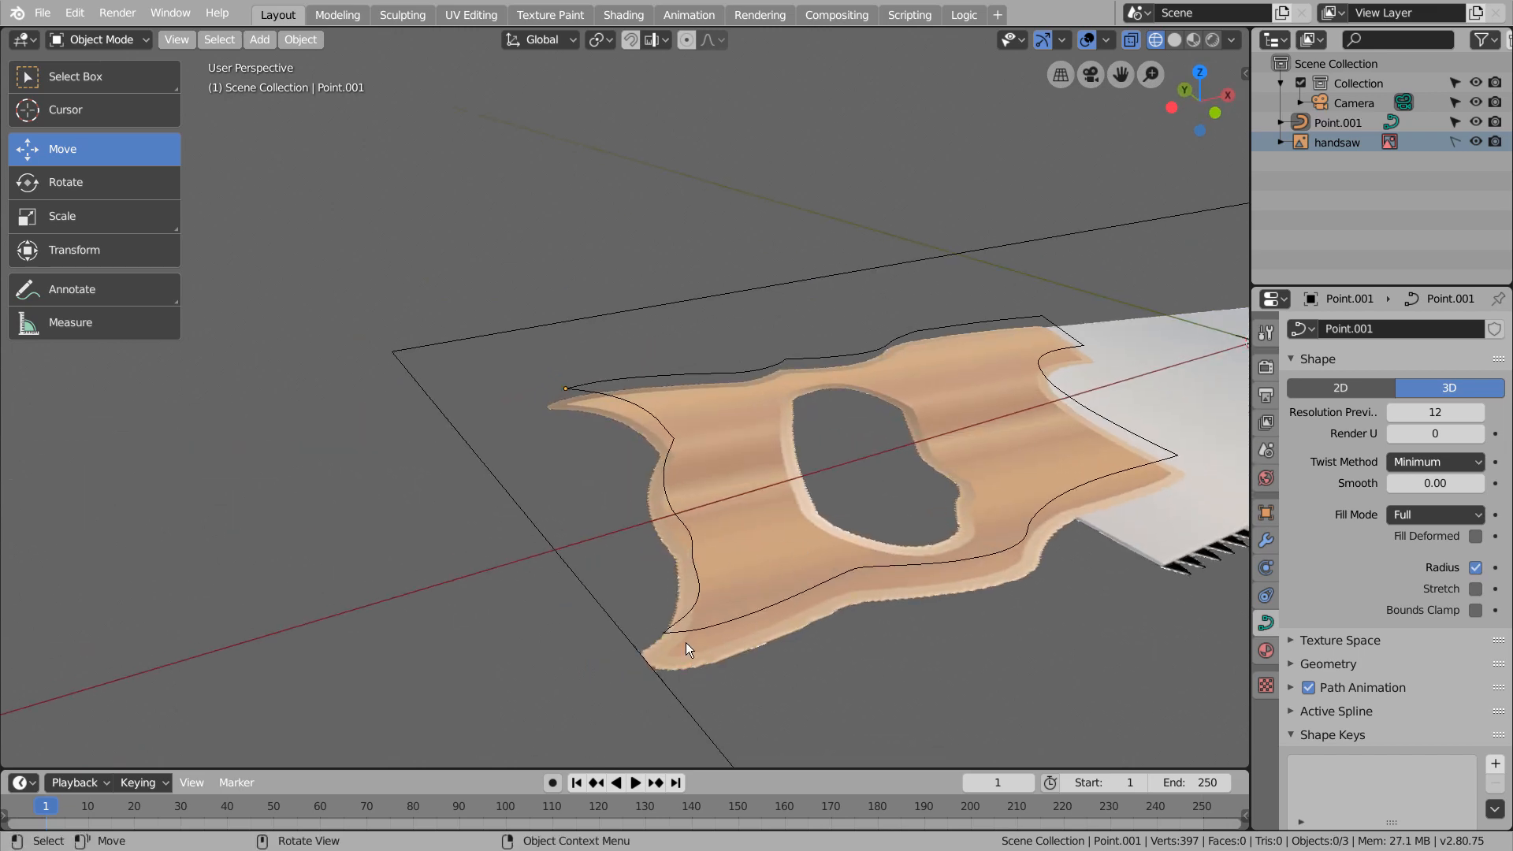
pyautogui.press('Tab')
pyautogui.press('Tab')
pyautogui.moveTo(472, 417); pyautogui.dragTo(901, 618, button='middle')
pyautogui.click(1313, 122)
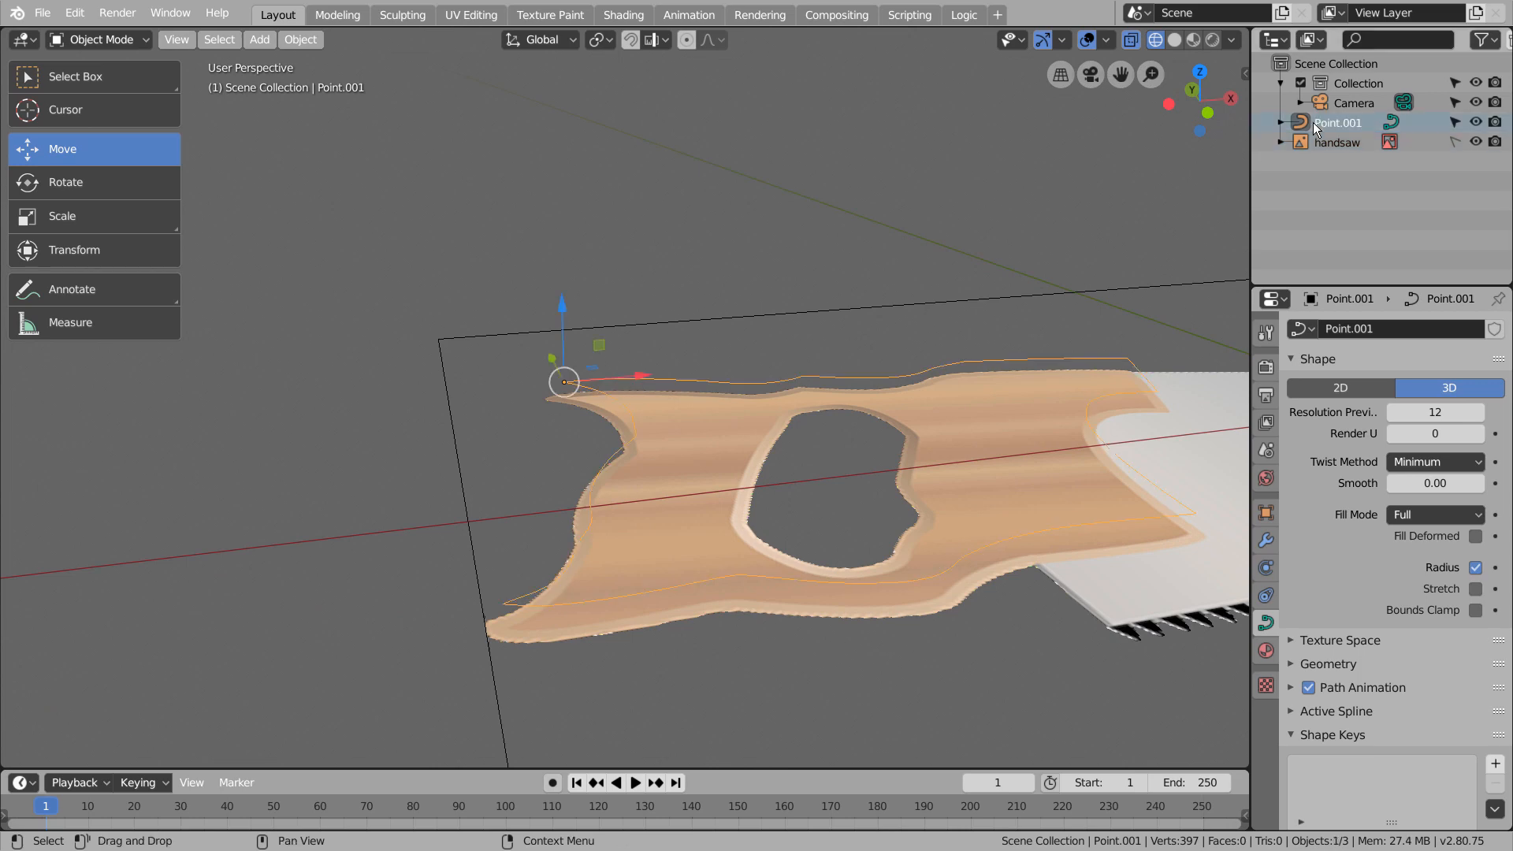
pyautogui.click(1307, 144)
pyautogui.click(1308, 125)
pyautogui.moveTo(1032, 353); pyautogui.dragTo(1093, 361, button='middle')
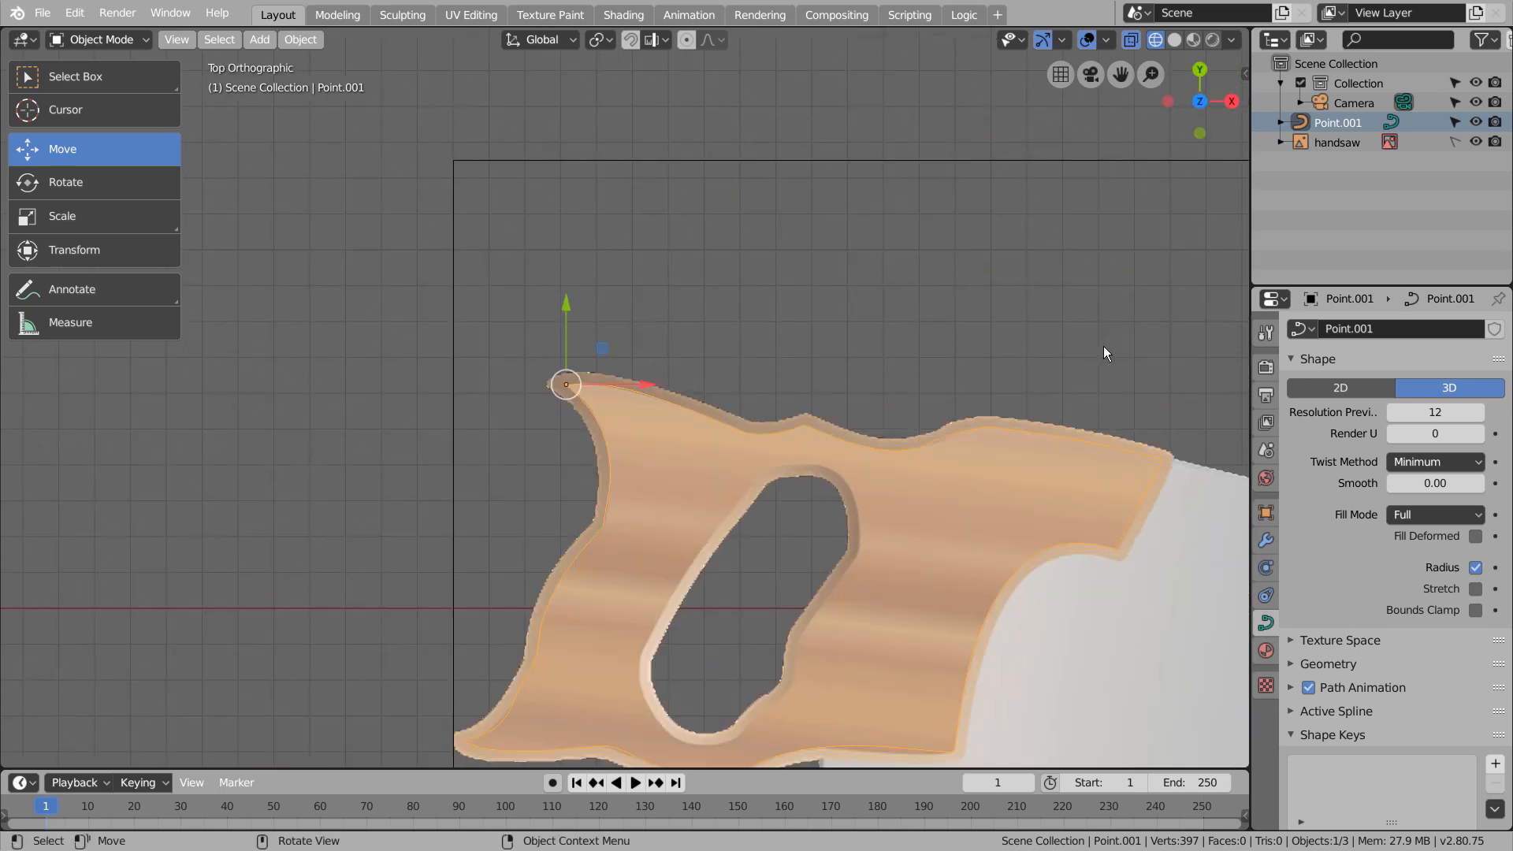
# Set the outline curve's origin to its geometry
pyautogui.rightClick(873, 444)
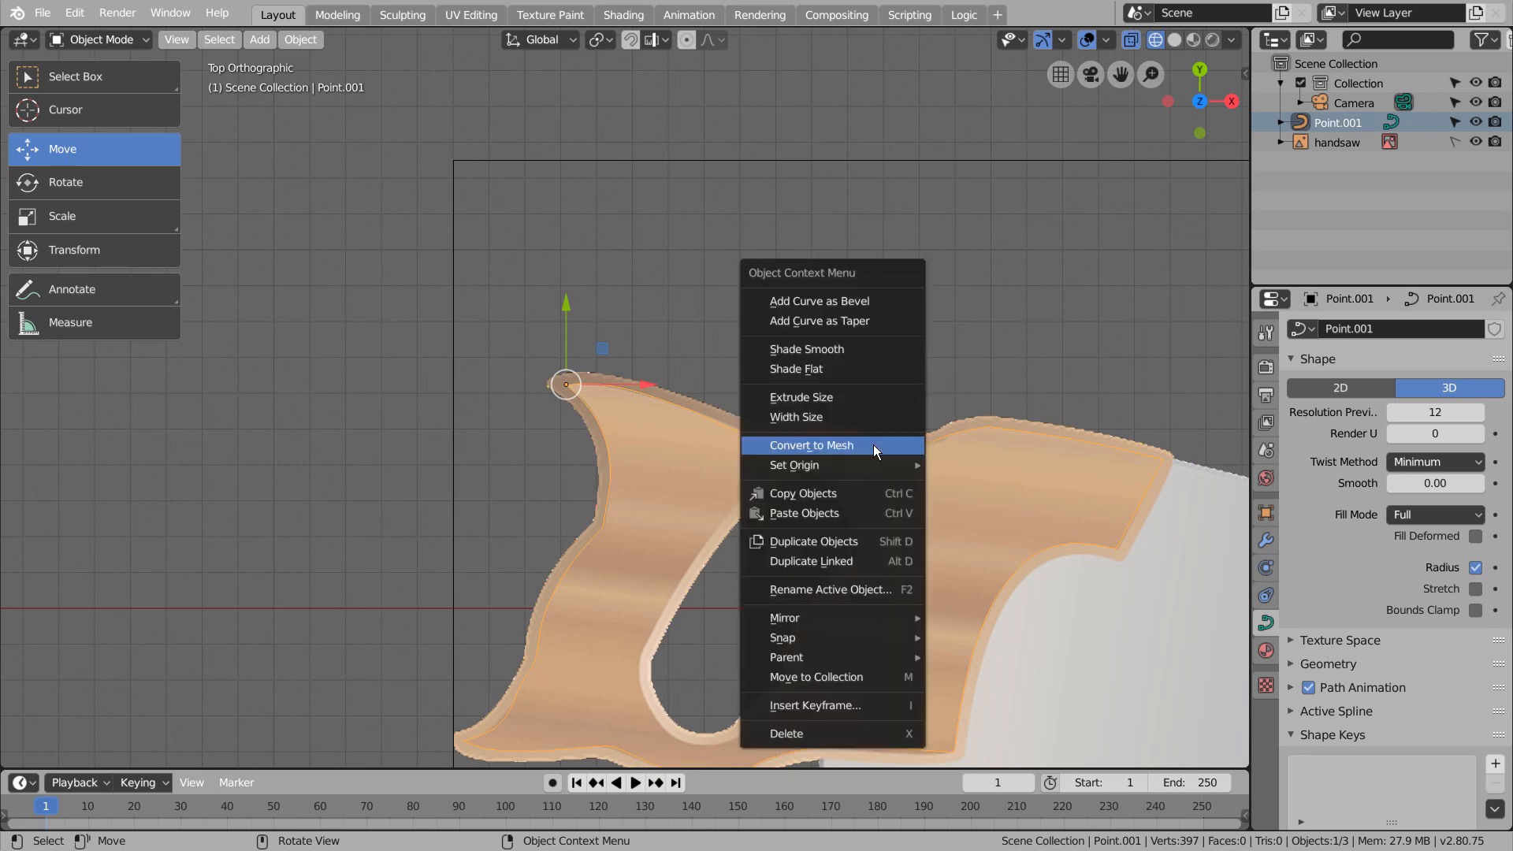
pyautogui.moveTo(886, 473)
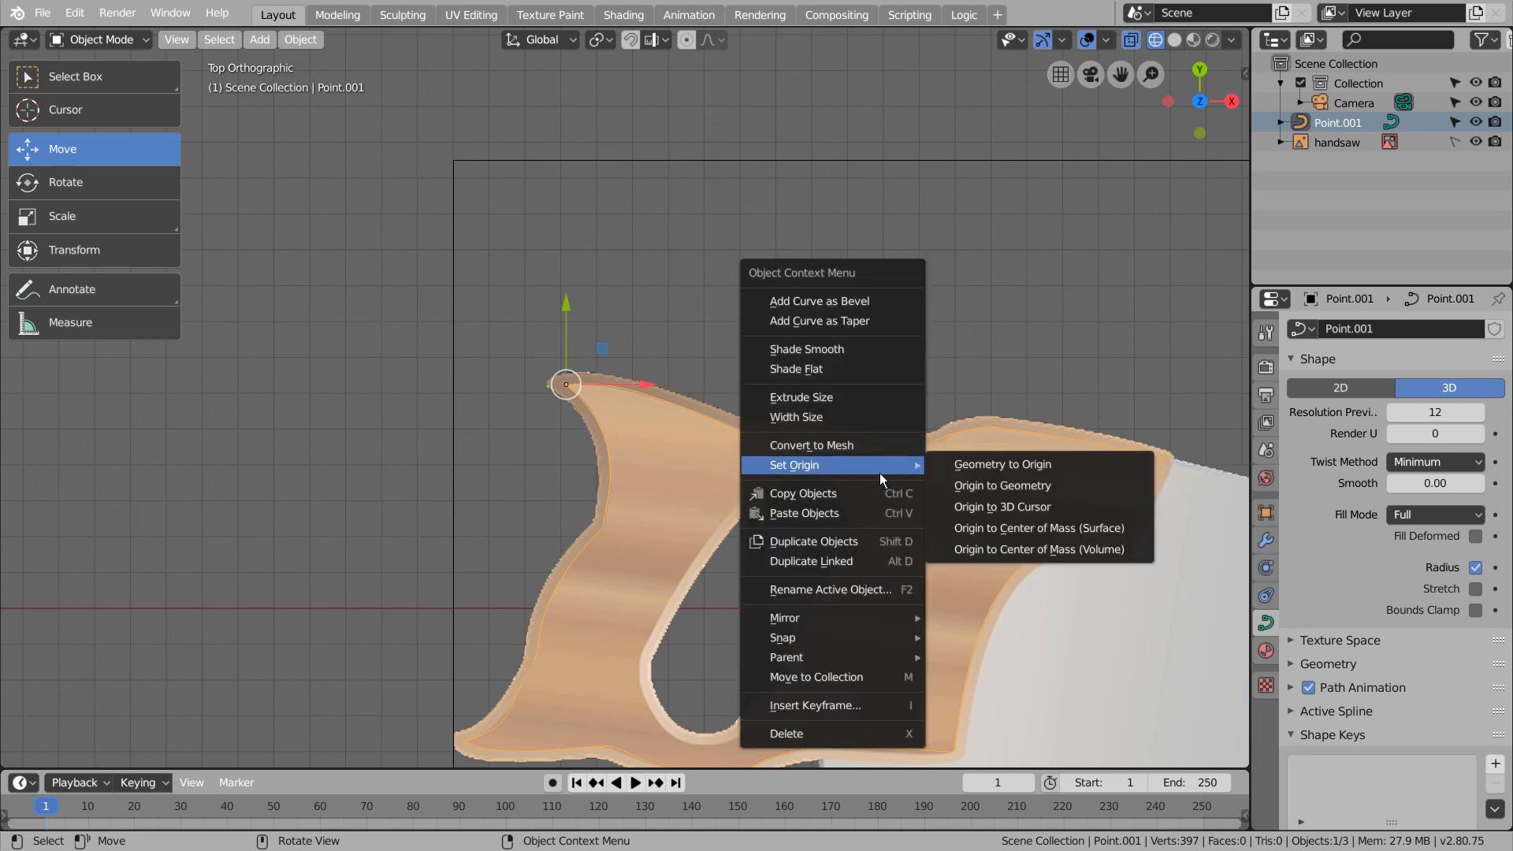
pyautogui.click(300, 40)
pyautogui.moveTo(347, 82)
pyautogui.click(582, 111)
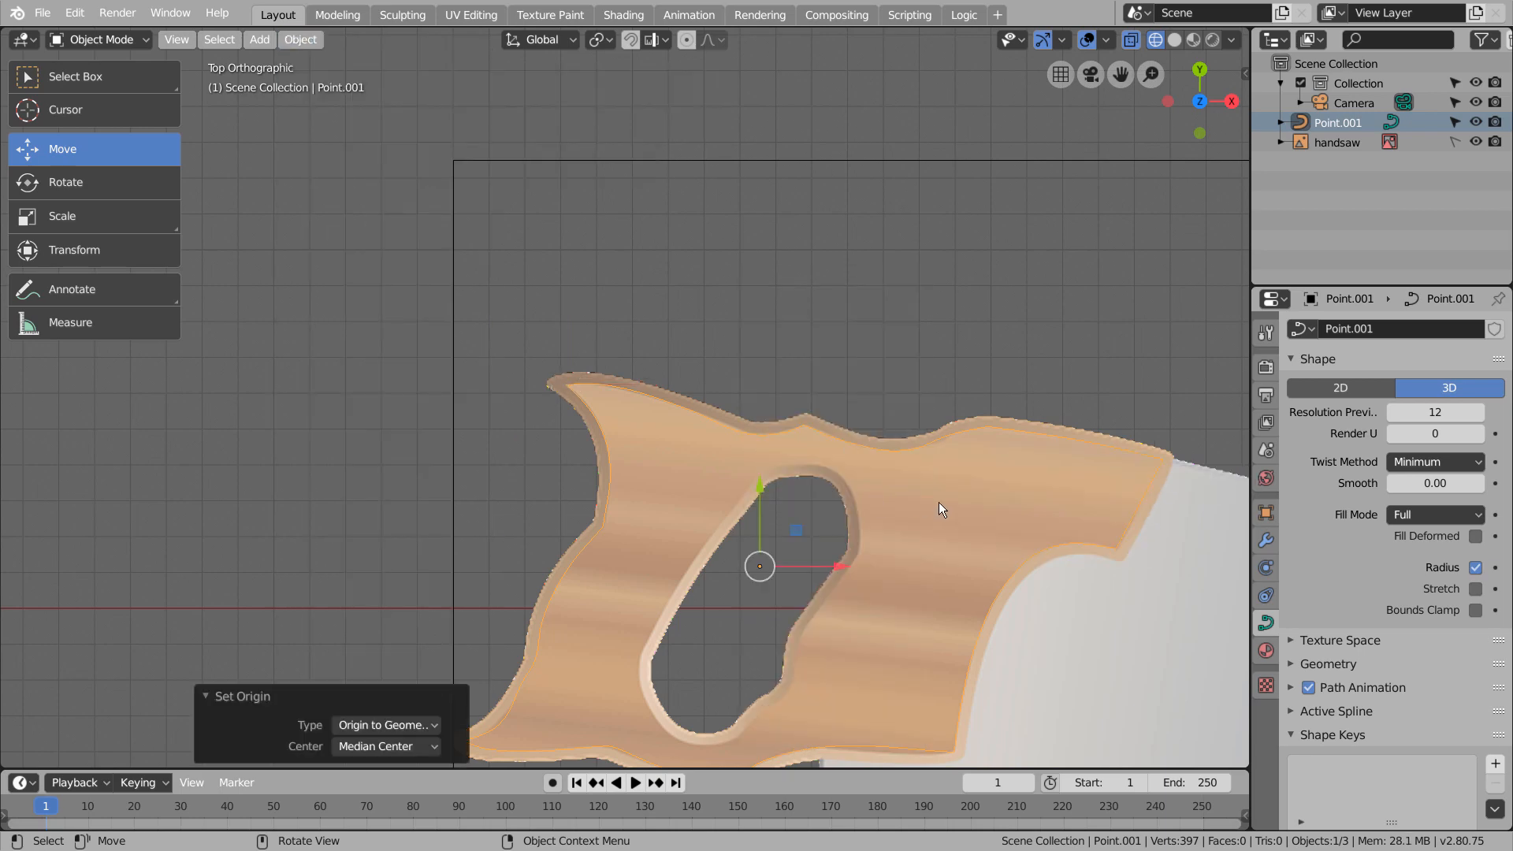
# Apply all transforms to the outline curve and set its origin back to its geometry
pyautogui.hotkey('ctrl', 'a')
pyautogui.click(983, 558)
pyautogui.scroll(-4, 982, 558)
pyautogui.keyDown('shift'); pyautogui.moveTo(982, 558); pyautogui.dragTo(908, 540, button='middle'); pyautogui.keyUp('shift')
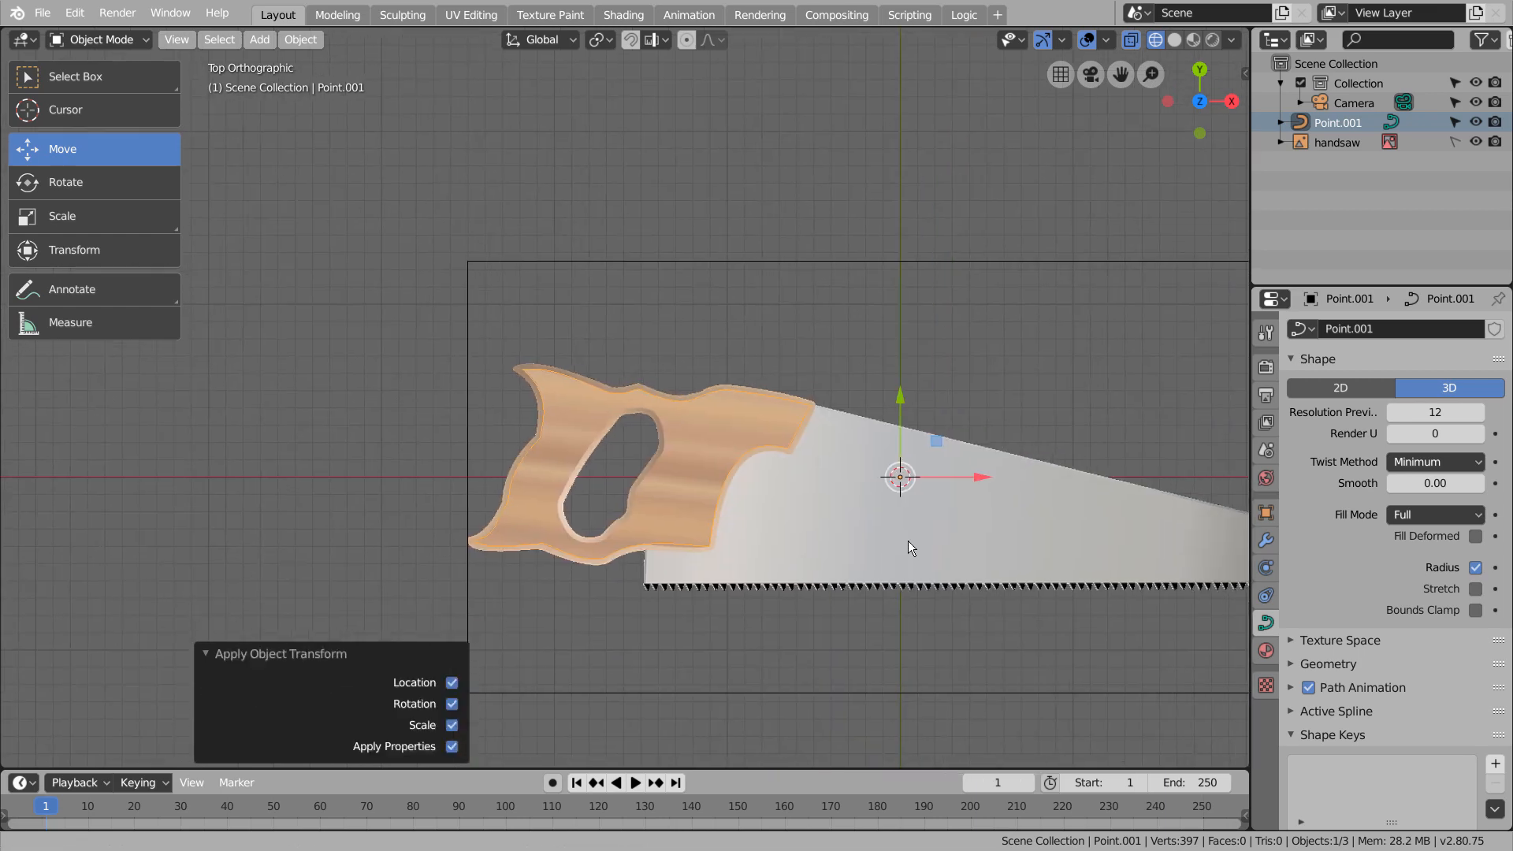
pyautogui.click(291, 44)
pyautogui.moveTo(346, 84)
pyautogui.click(583, 110)
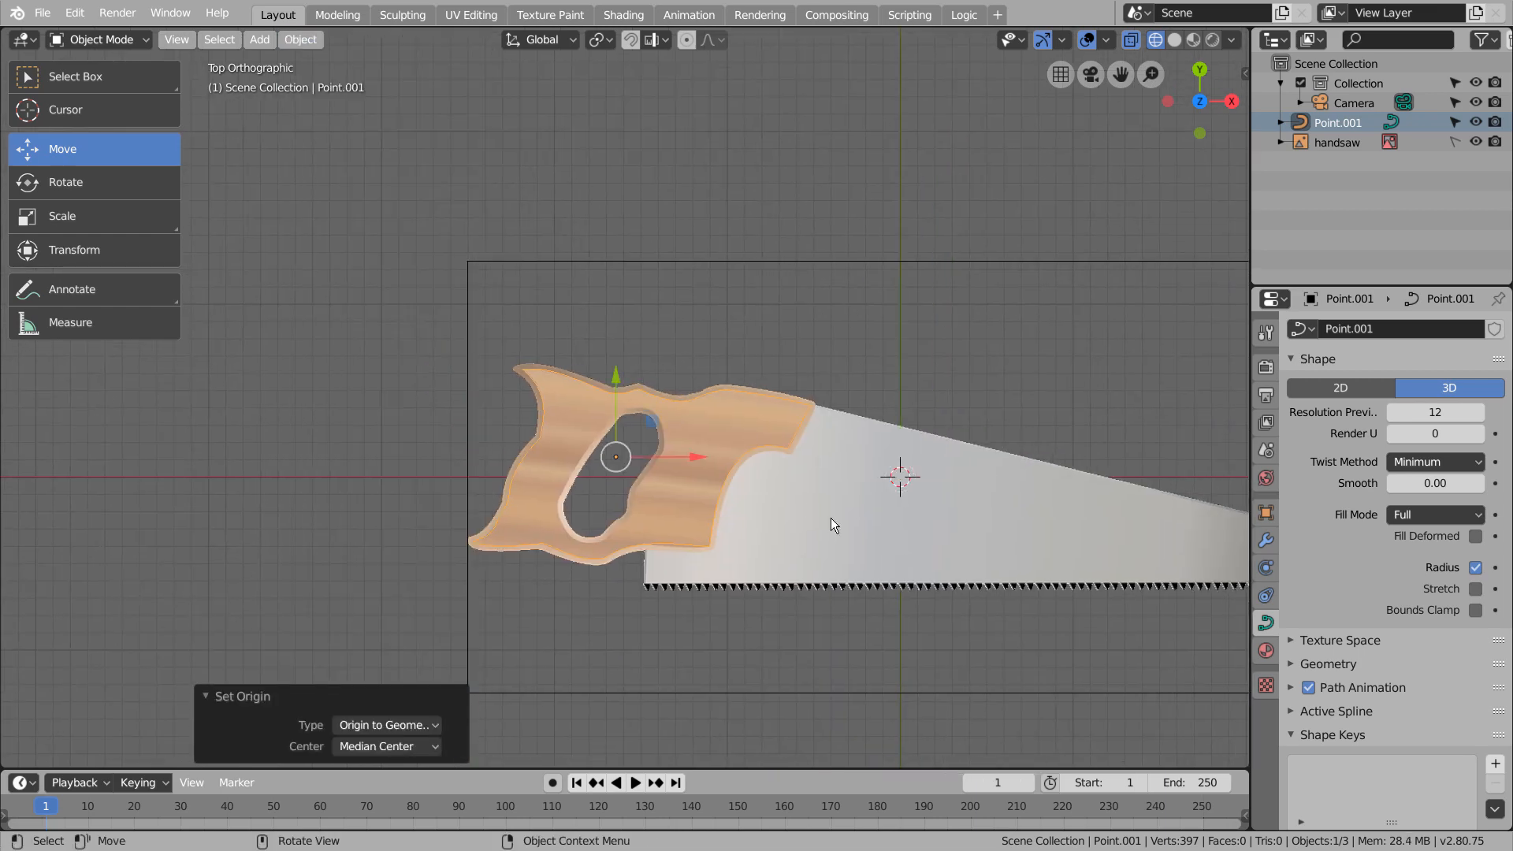
# Duplicate the outline curve and scale the copy to 1.102
pyautogui.scroll(4, 831, 518)
pyautogui.hotkey('shift', 'd')
pyautogui.press('s')
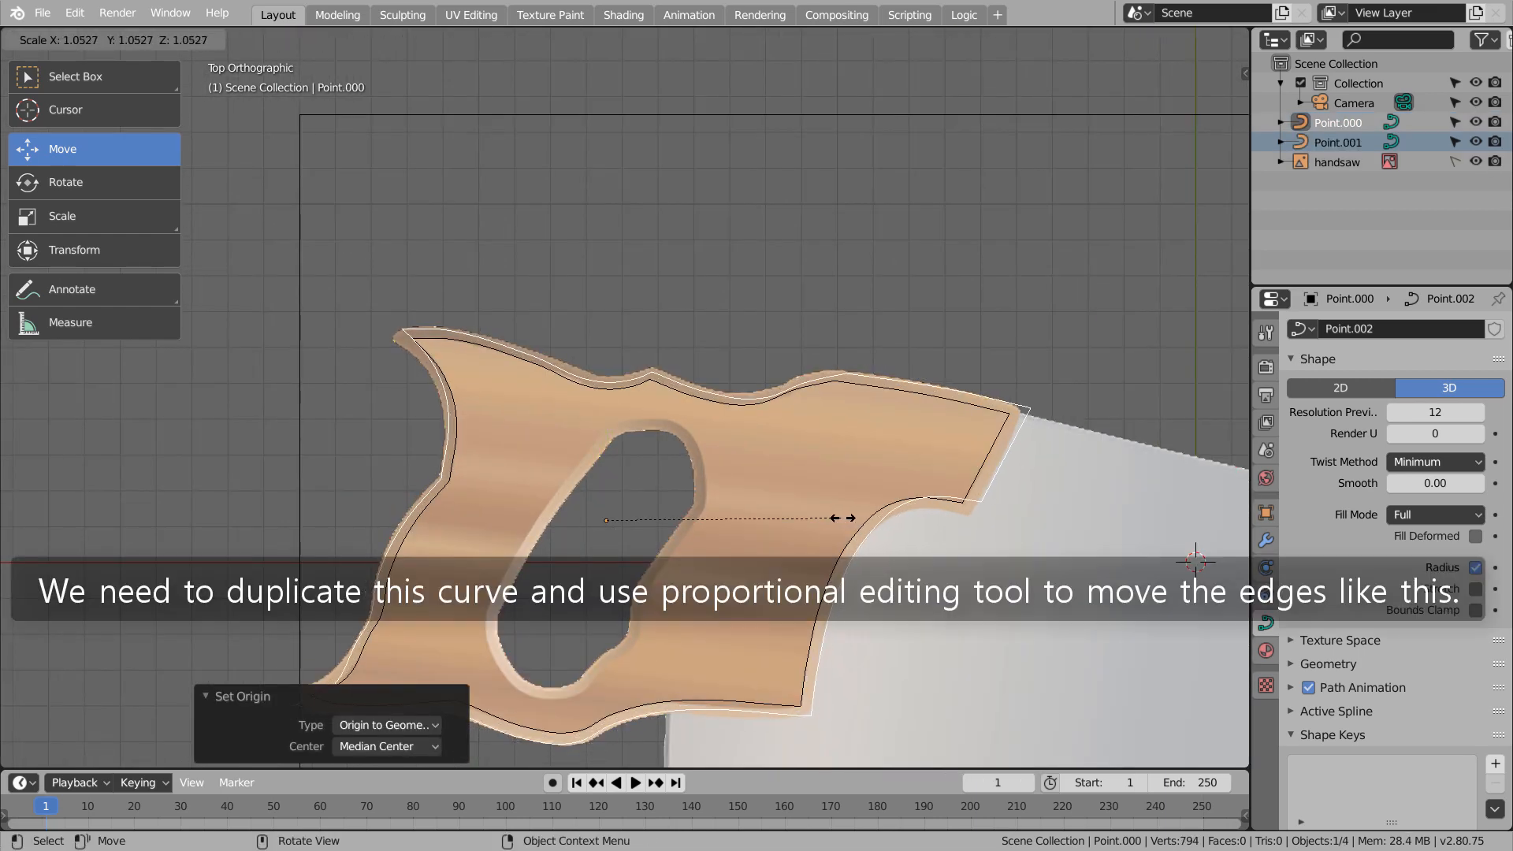
pyautogui.click(855, 519)
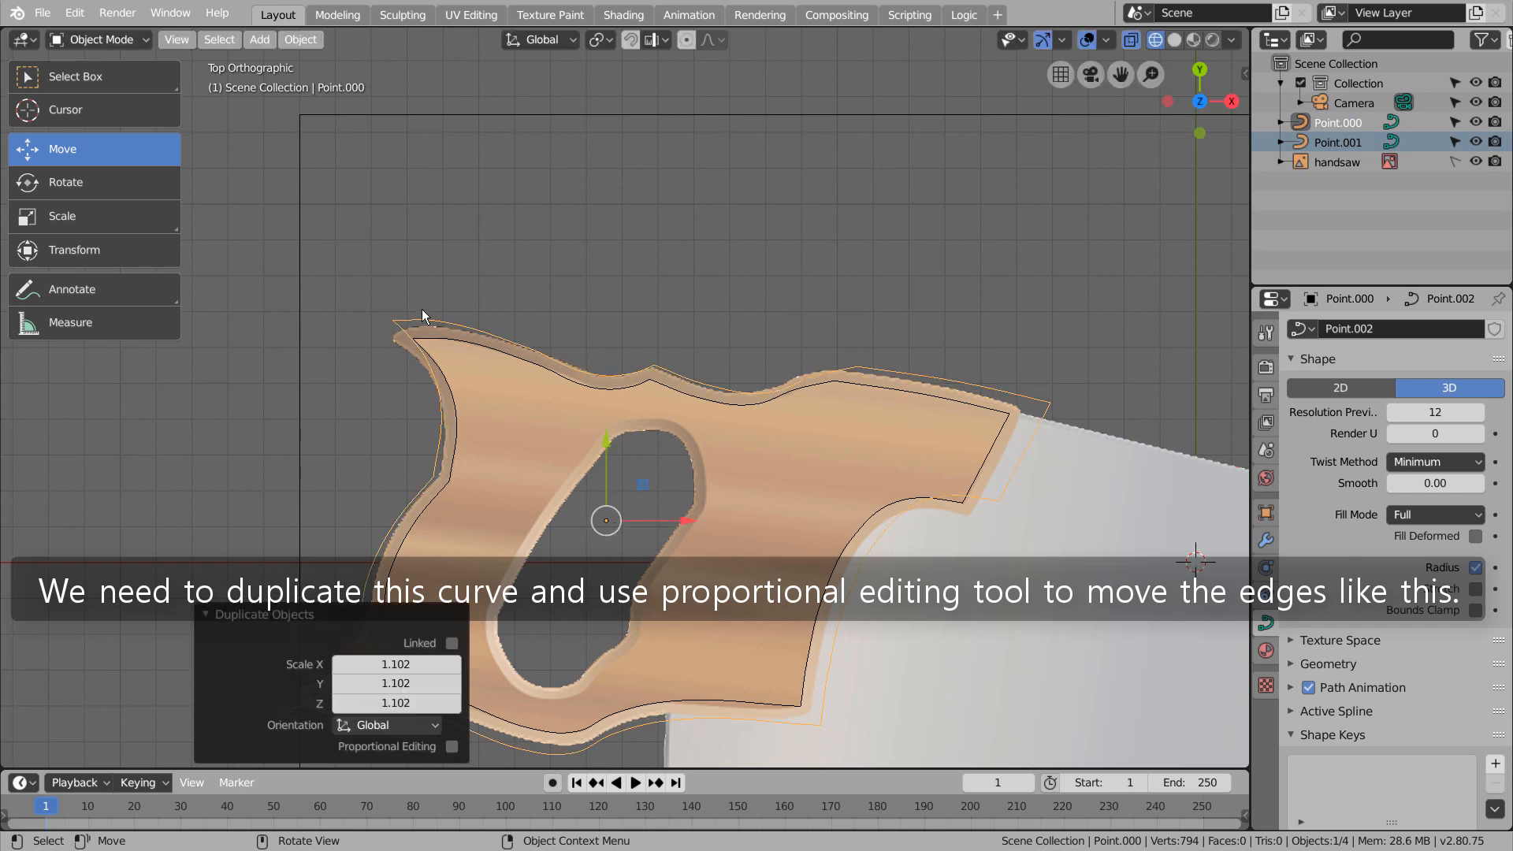
# In Edit Mode with proportional editing enabled, move the copy's upper rear tip and rotate it -11.4° to match the handle's outer tip
pyautogui.press('Tab')
pyautogui.press('o')
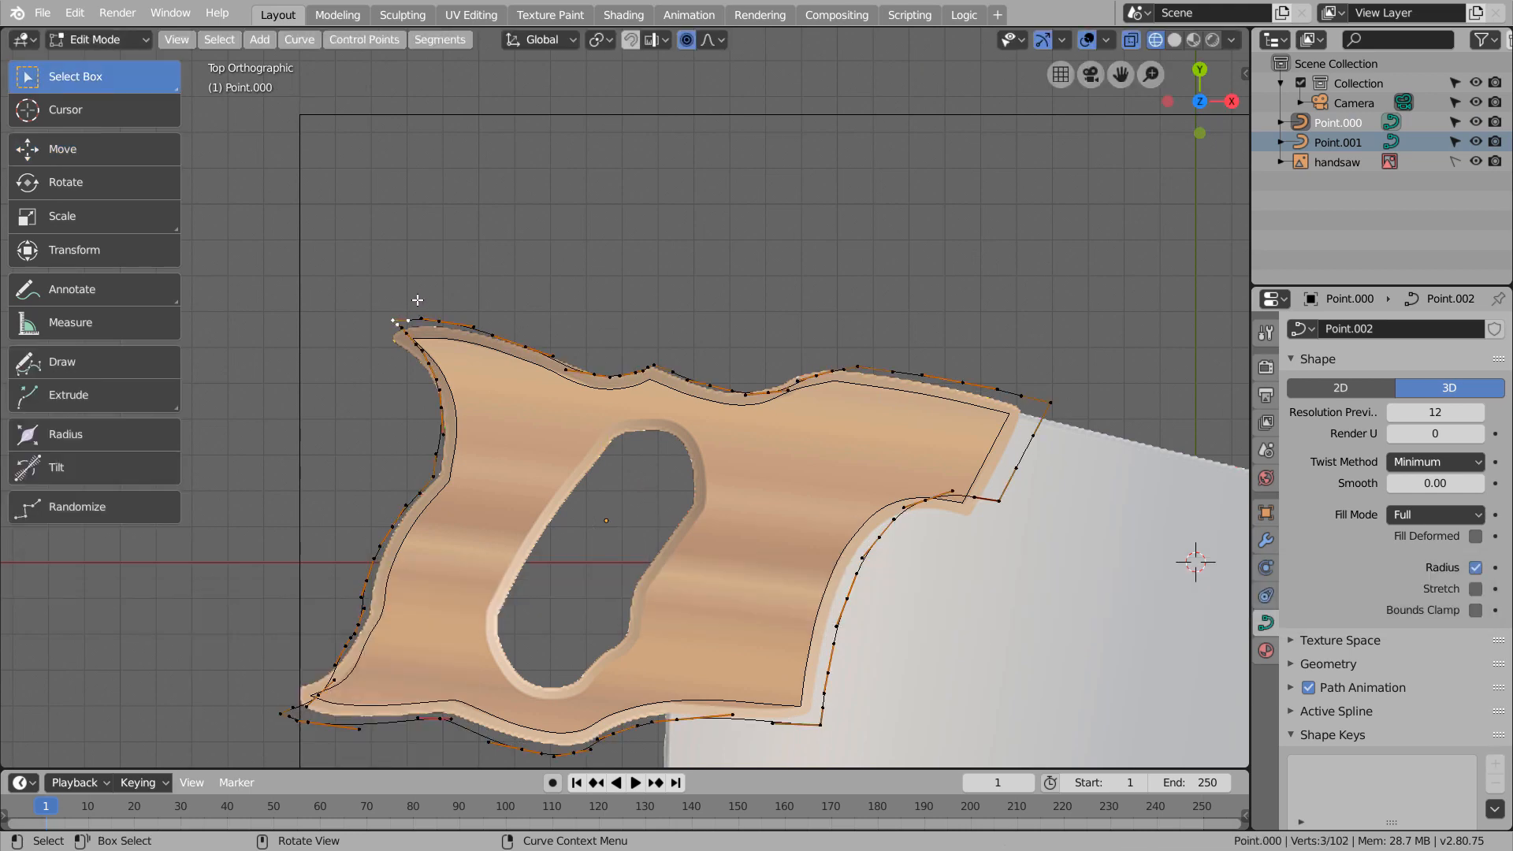
pyautogui.press('g')
pyautogui.click(410, 315)
pyautogui.press('r')
pyautogui.click(468, 317)
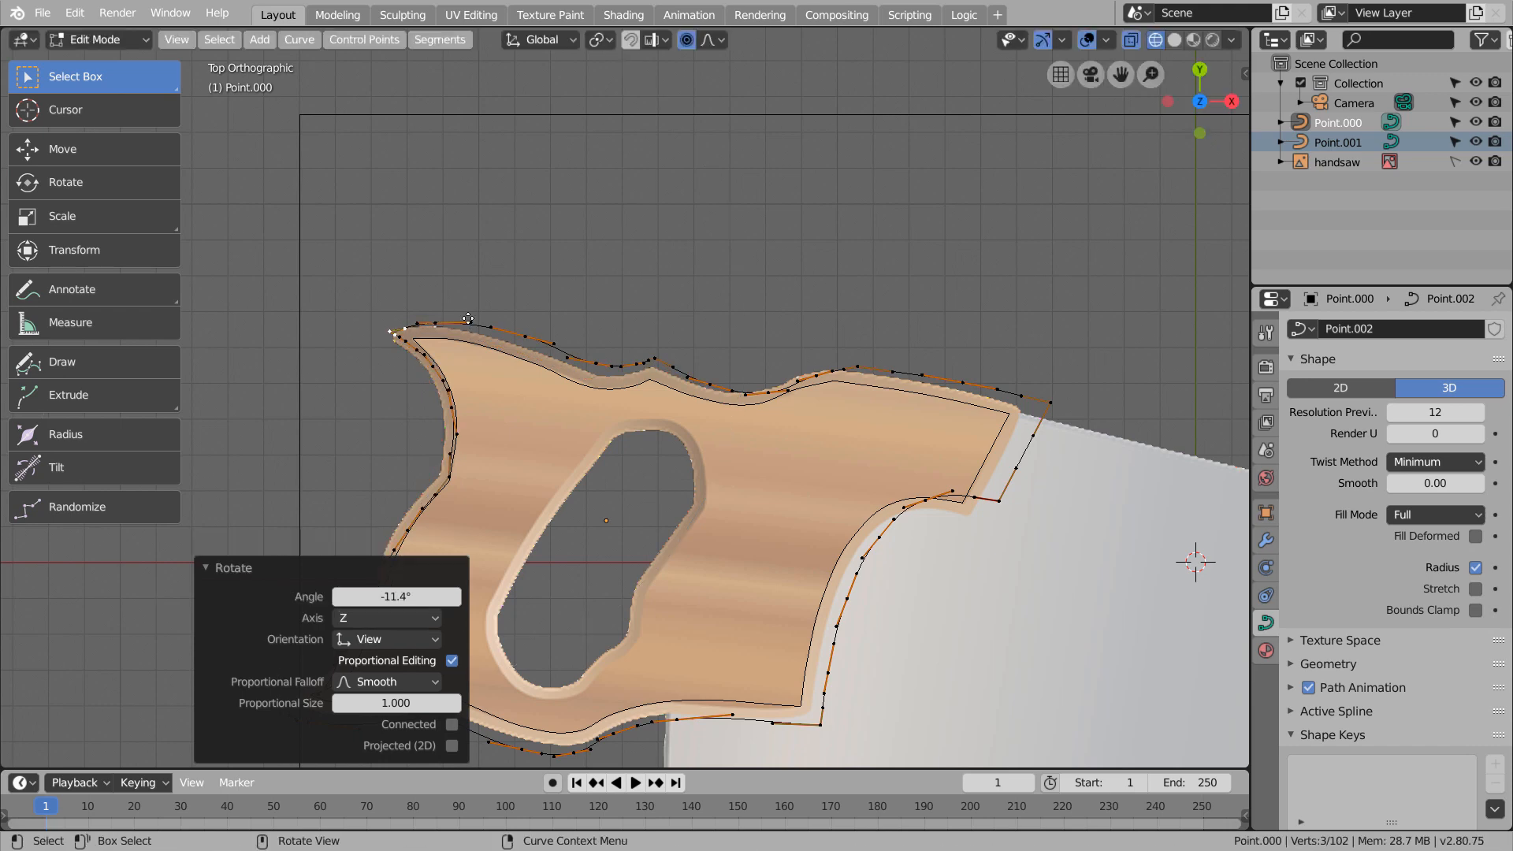
pyautogui.press('g')
pyautogui.click(462, 324)
# With a proportional size of about 0.263, move the points in the top edge's two dips onto the handle's outer border
pyautogui.click(611, 368)
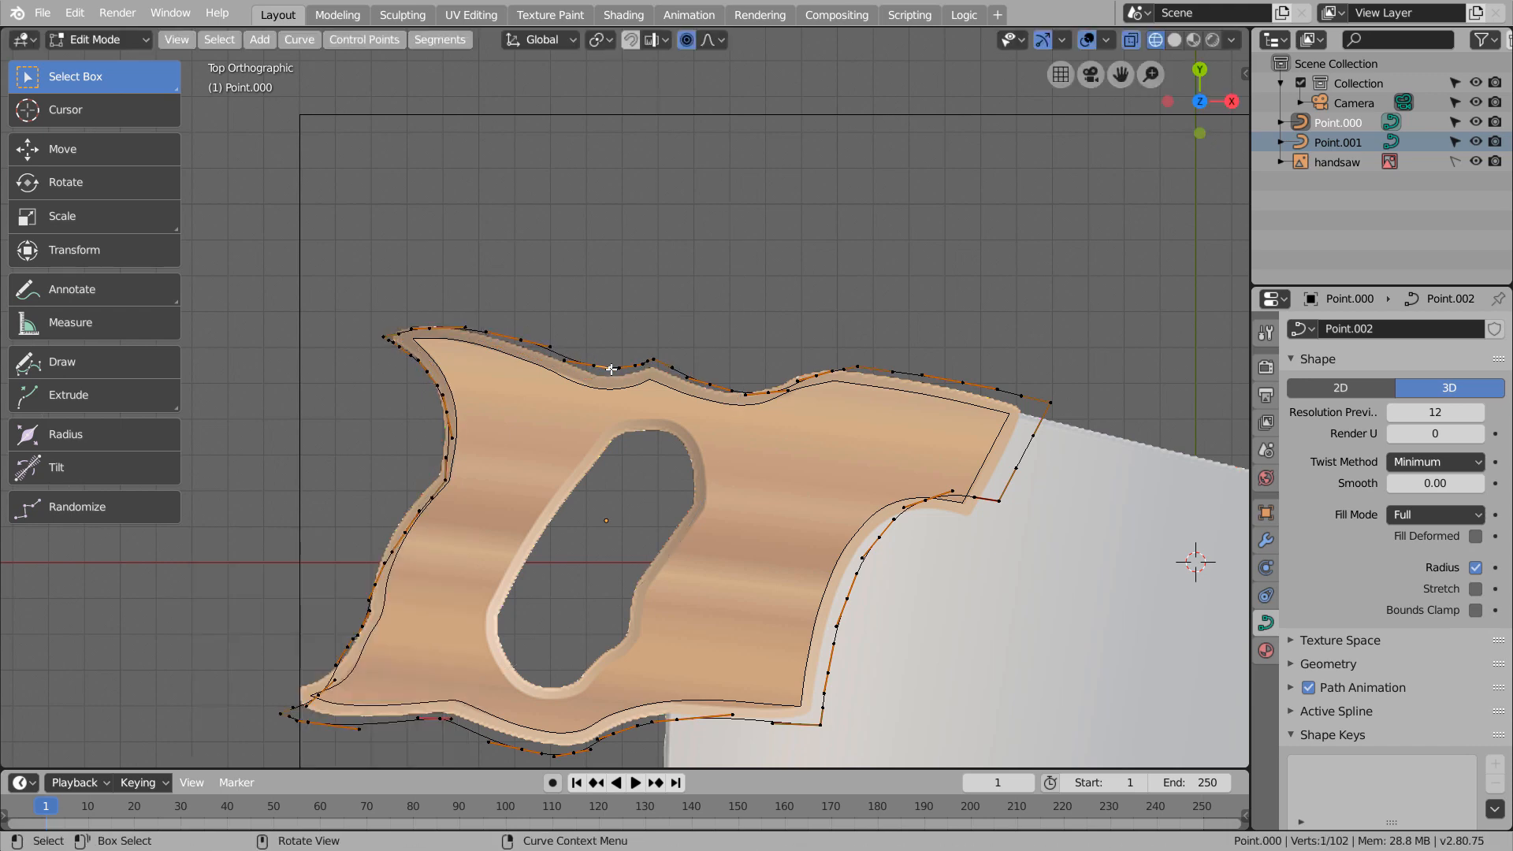
pyautogui.press('g')
pyautogui.scroll(14, 611, 368)
pyautogui.click(608, 371)
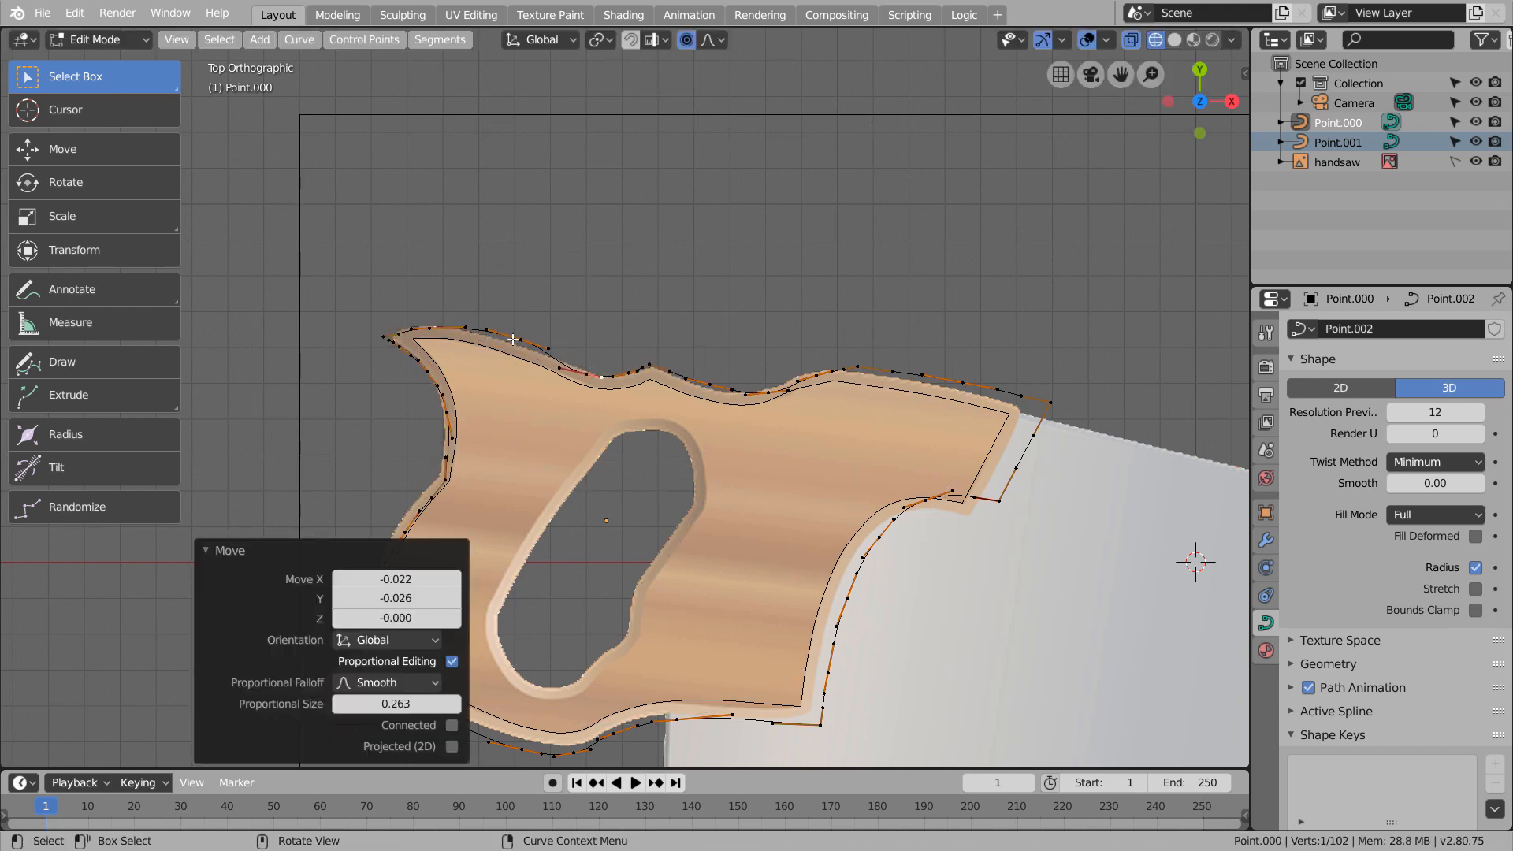
pyautogui.click(771, 391)
pyautogui.press('g')
pyautogui.click(768, 387)
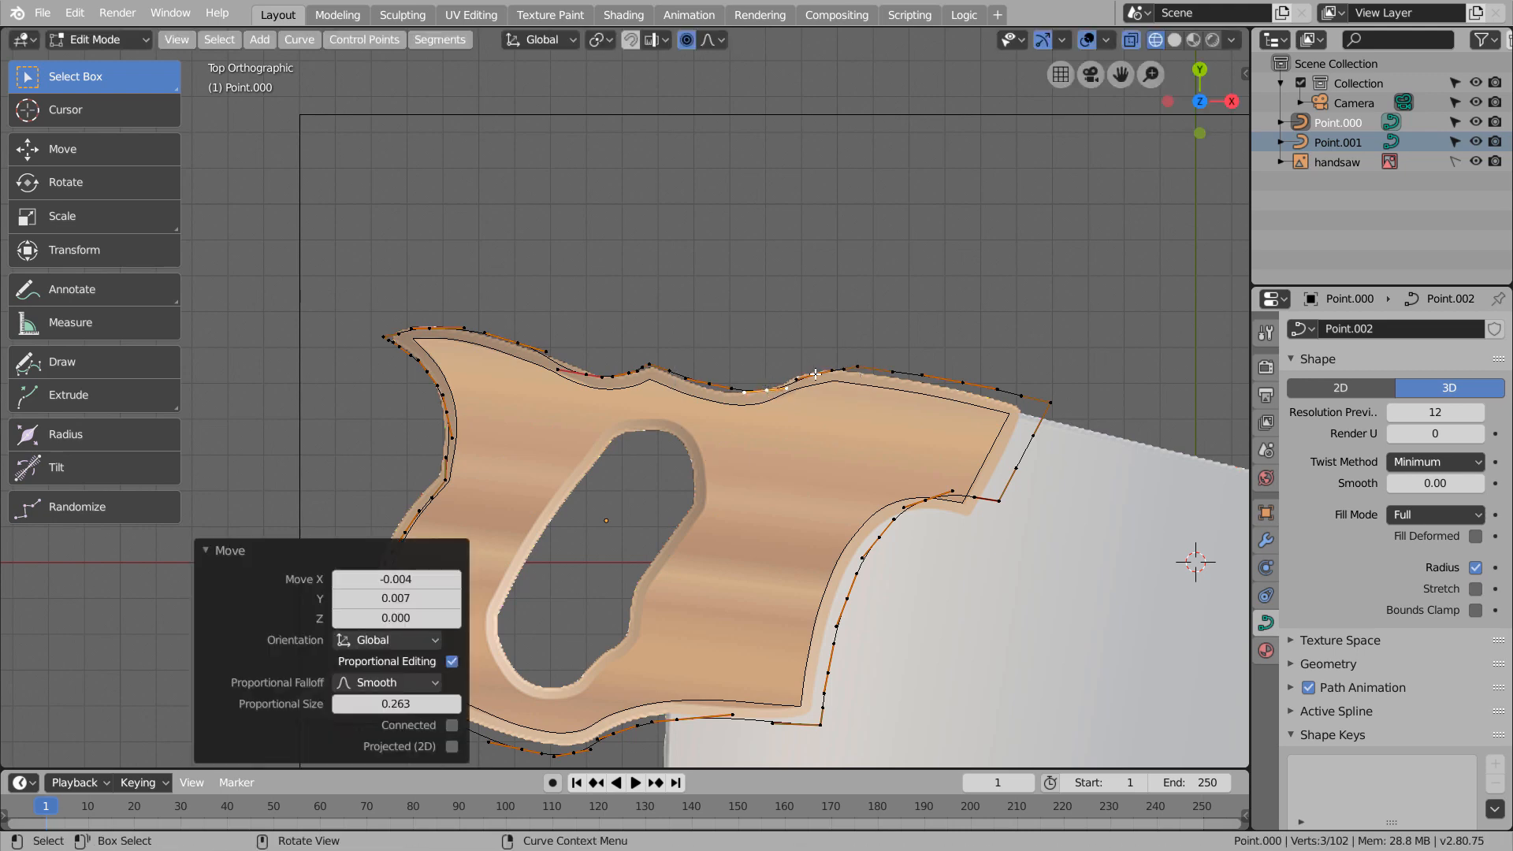
# Move the points on the top edge's front hump and the slope towards the blade onto the handle's outer border
pyautogui.click(817, 375)
pyautogui.press('g')
pyautogui.click(816, 372)
pyautogui.click(859, 367)
pyautogui.press('g')
pyautogui.click(857, 370)
pyautogui.click(963, 383)
pyautogui.press('g')
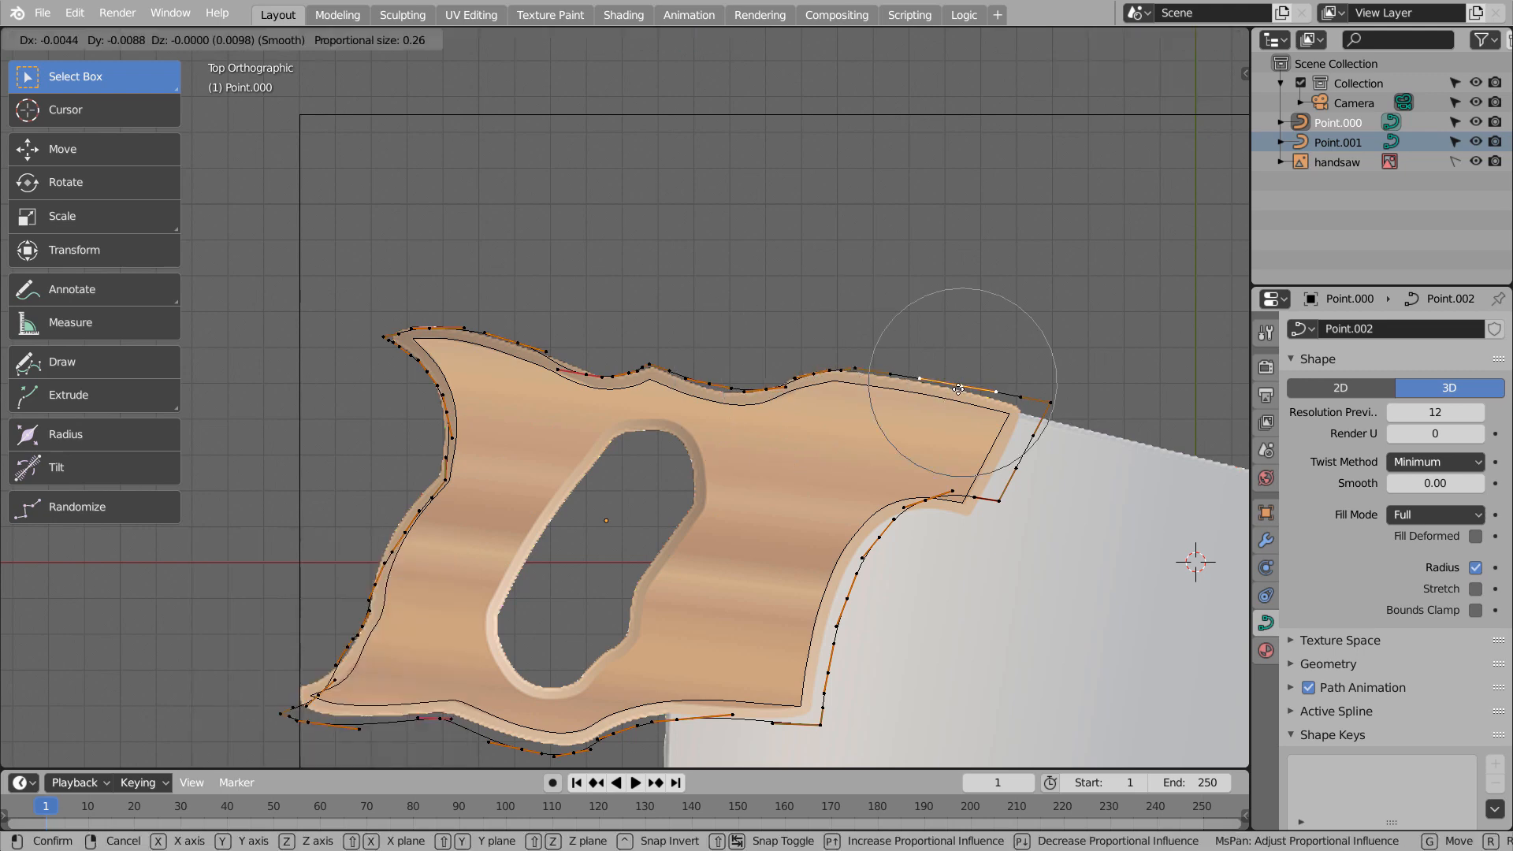
pyautogui.click(959, 387)
# Move the two corner points of the short slanted upper front end onto the handle's outer corners
pyautogui.click(1053, 404)
pyautogui.press('g')
pyautogui.click(1022, 408)
pyautogui.click(998, 501)
pyautogui.press('g')
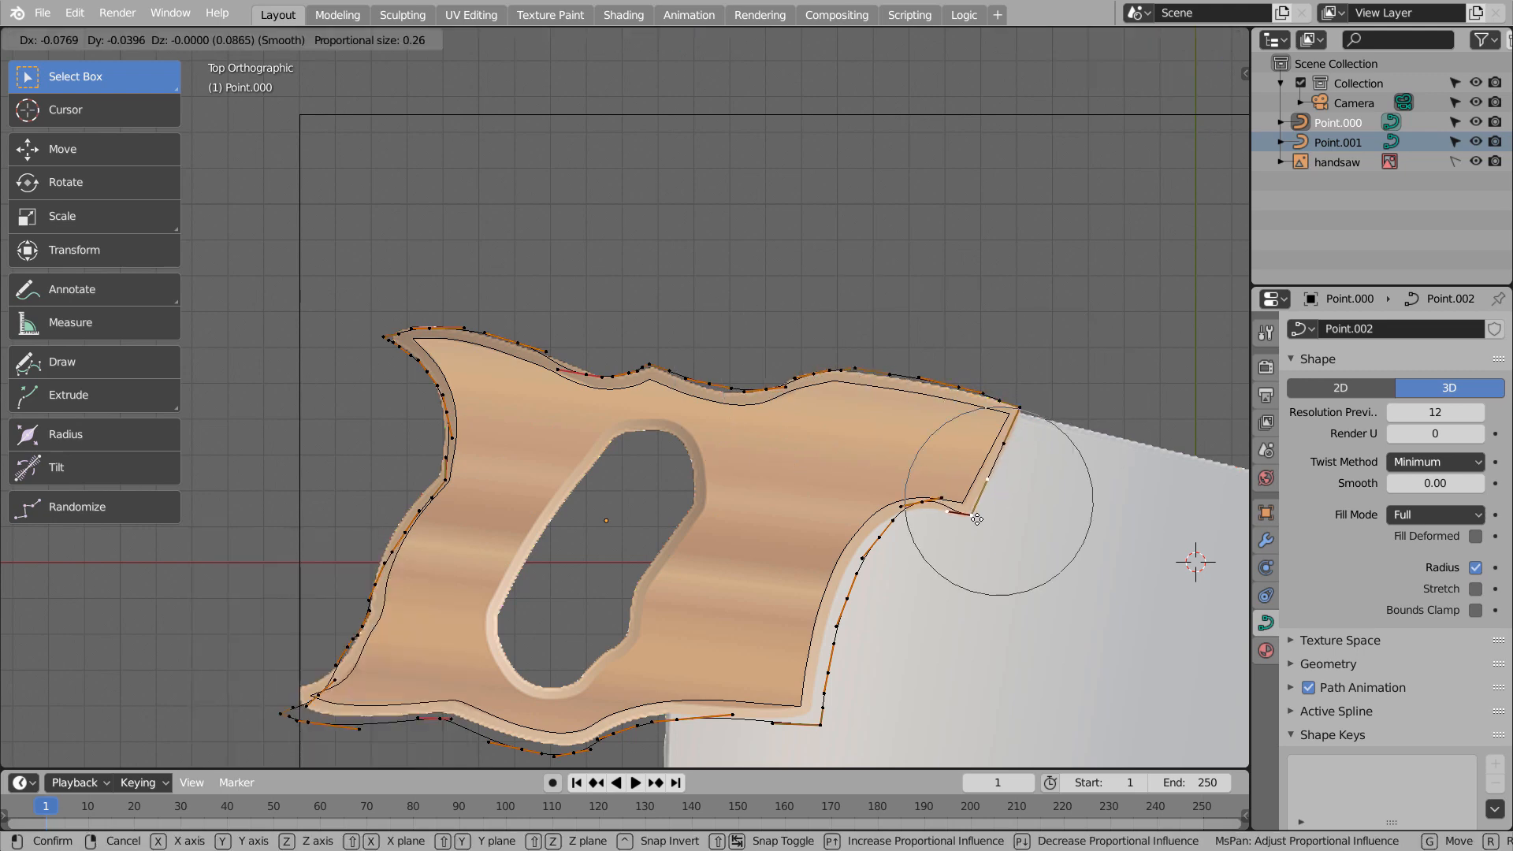
pyautogui.click(970, 515)
# Reduce the proportional size to about 0.112 and fit the points along the concave front edge to the handle's outer border
pyautogui.click(909, 503)
pyautogui.press('g')
pyautogui.click(884, 515)
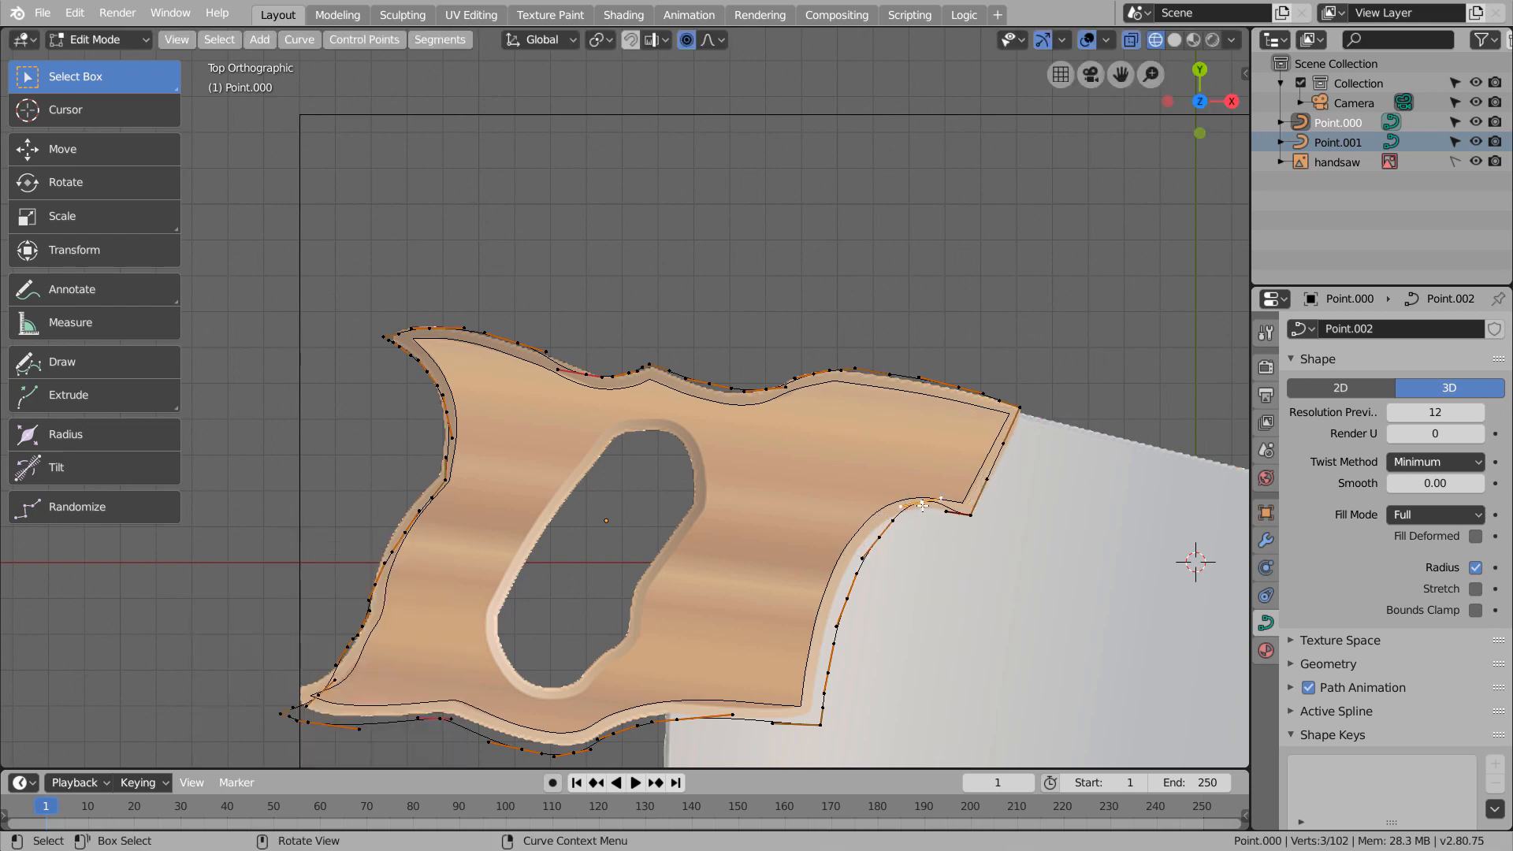
pyautogui.press('g')
pyautogui.click(893, 518)
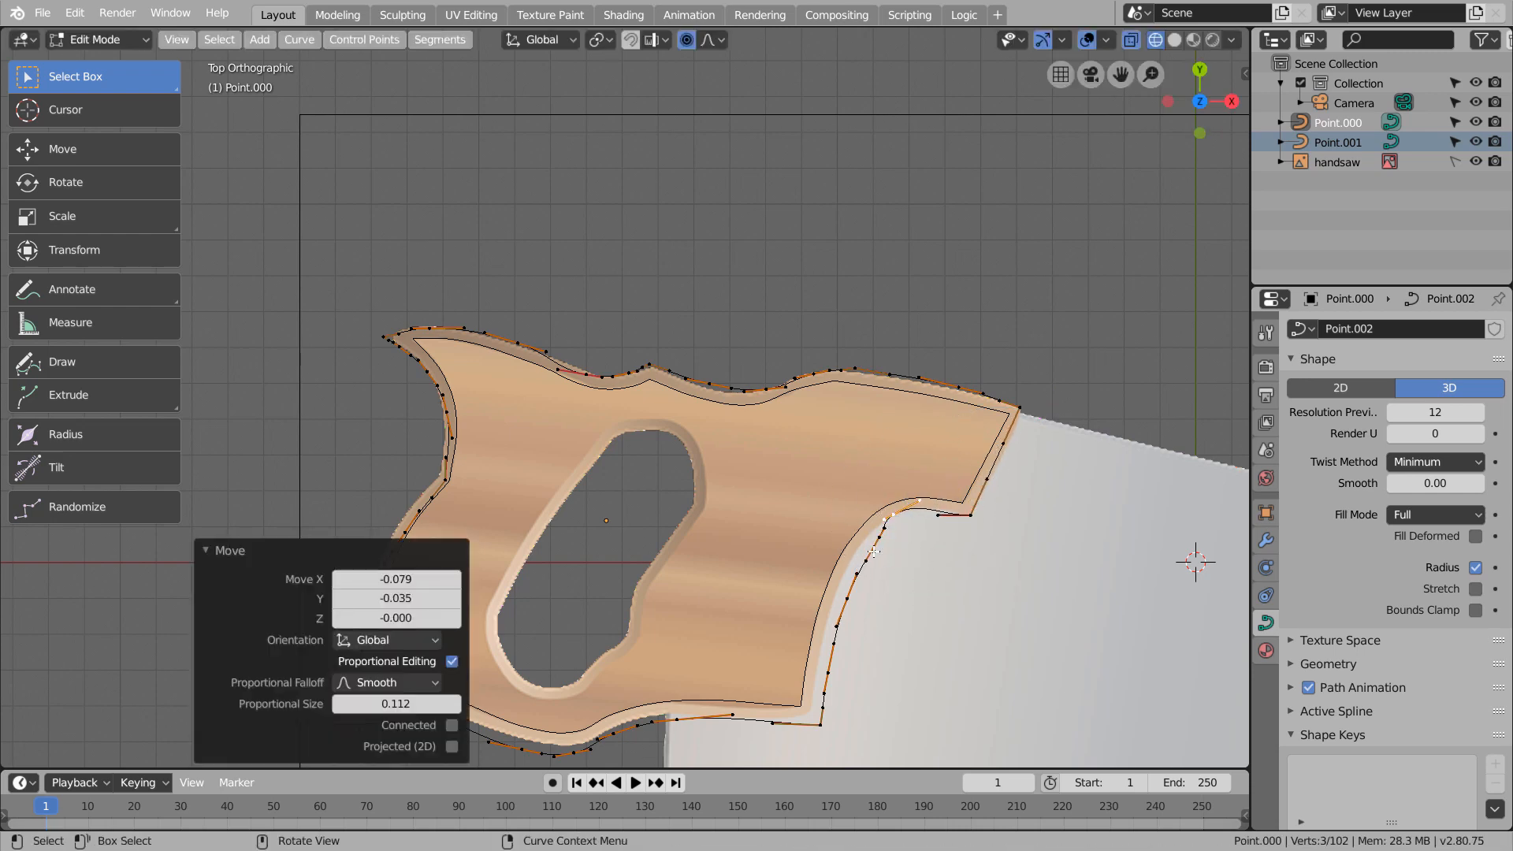
pyautogui.click(884, 537)
pyautogui.press('g')
pyautogui.click(867, 542)
pyautogui.click(847, 602)
pyautogui.press('g')
pyautogui.click(832, 607)
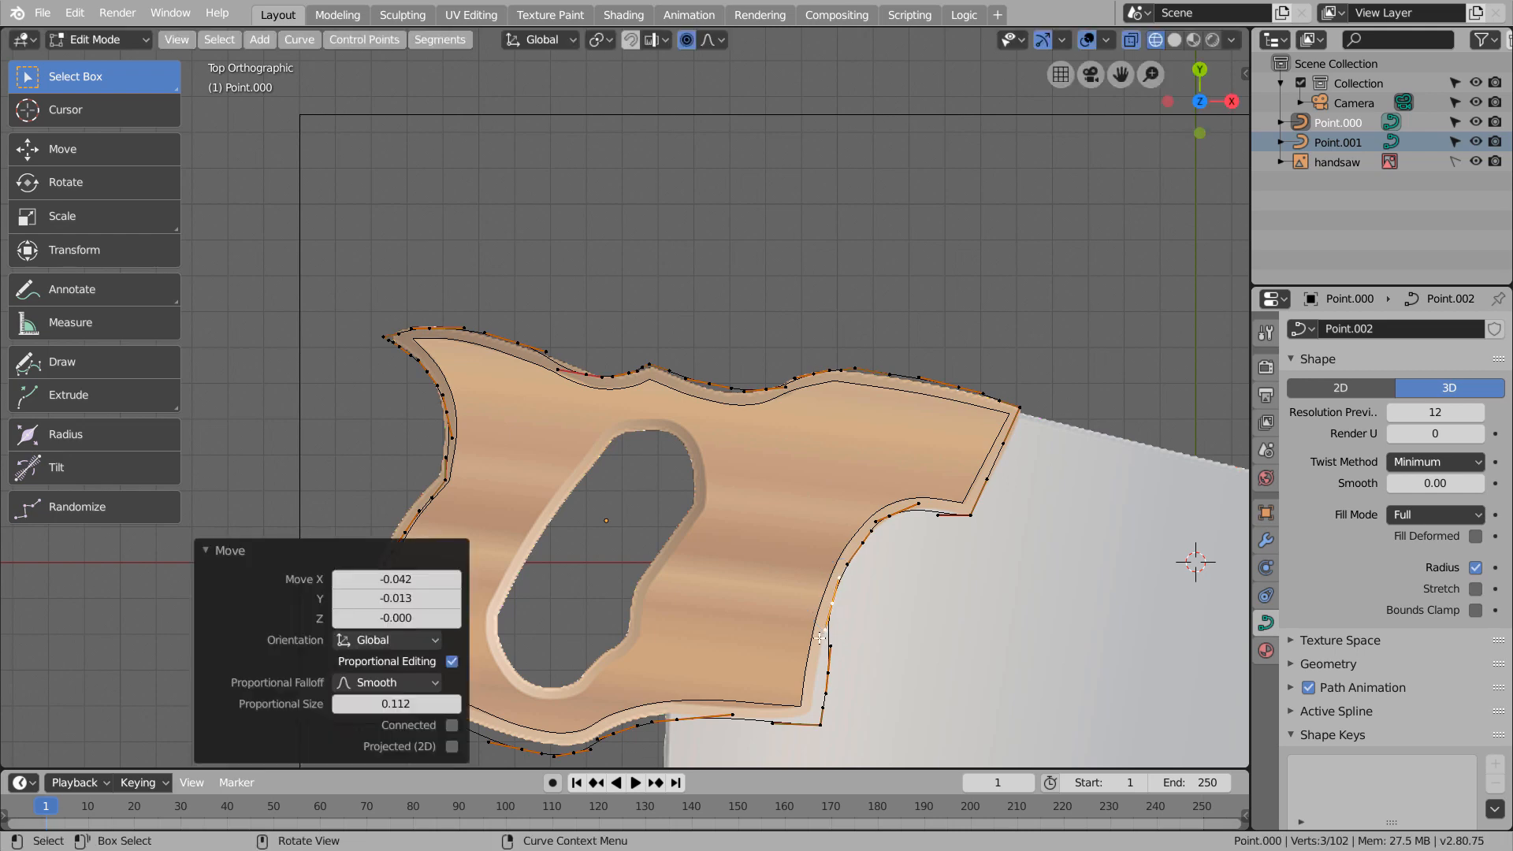
# Move the lower front edge point and the lower front corner point onto the handle's outer border
pyautogui.press('g')
pyautogui.click(828, 675)
pyautogui.hotkey('ctrl', 'z')
pyautogui.click(834, 677)
pyautogui.press('g')
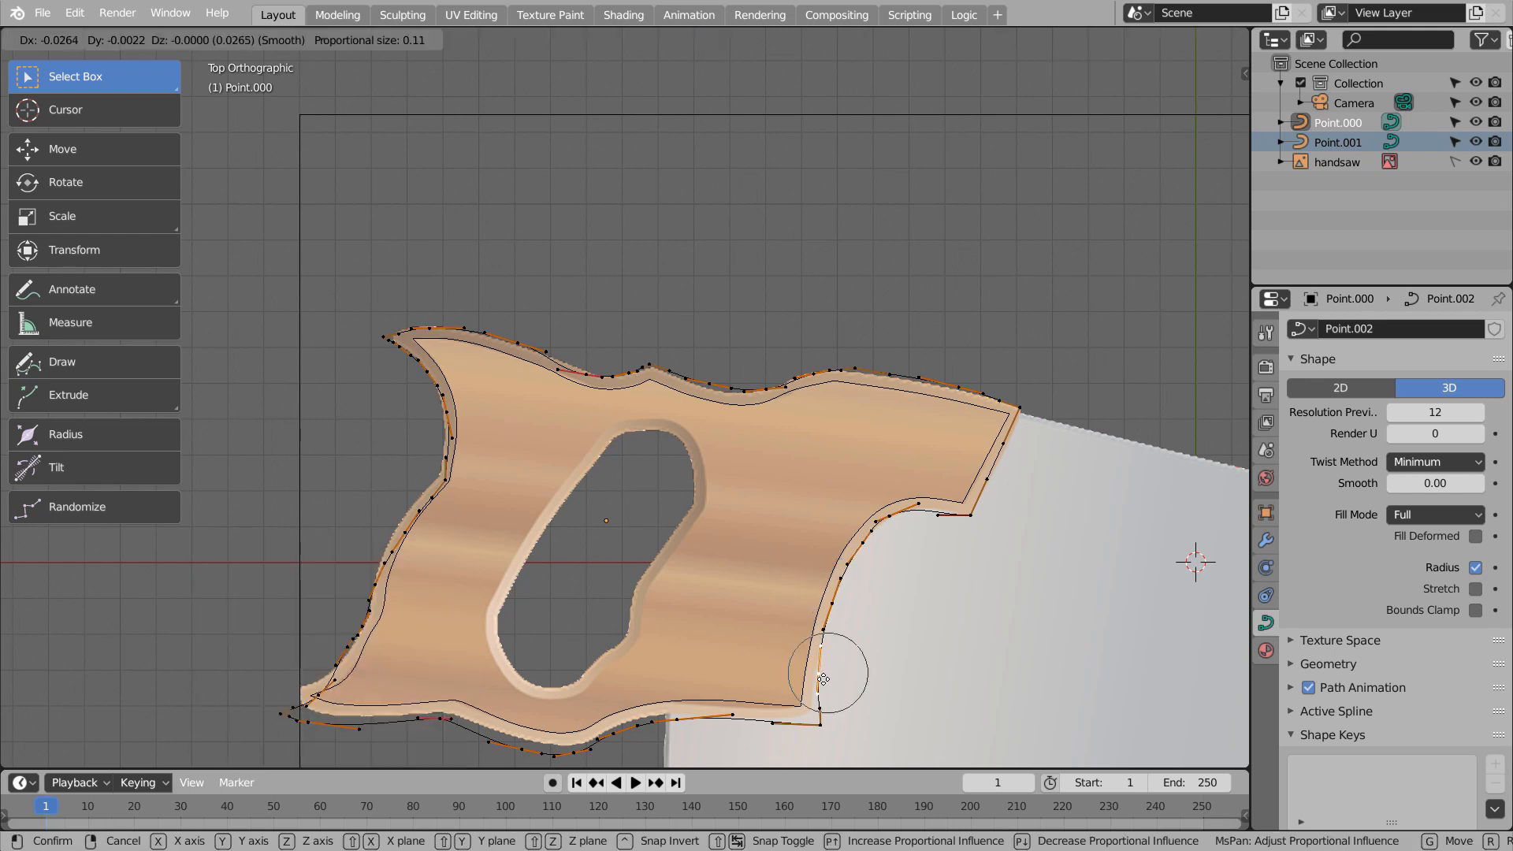
pyautogui.click(826, 677)
pyautogui.click(821, 724)
pyautogui.press('g')
pyautogui.click(806, 715)
# Fit the bottom edge points from the lower front corner to the lowest bulge to the handle's outer border
pyautogui.press('g')
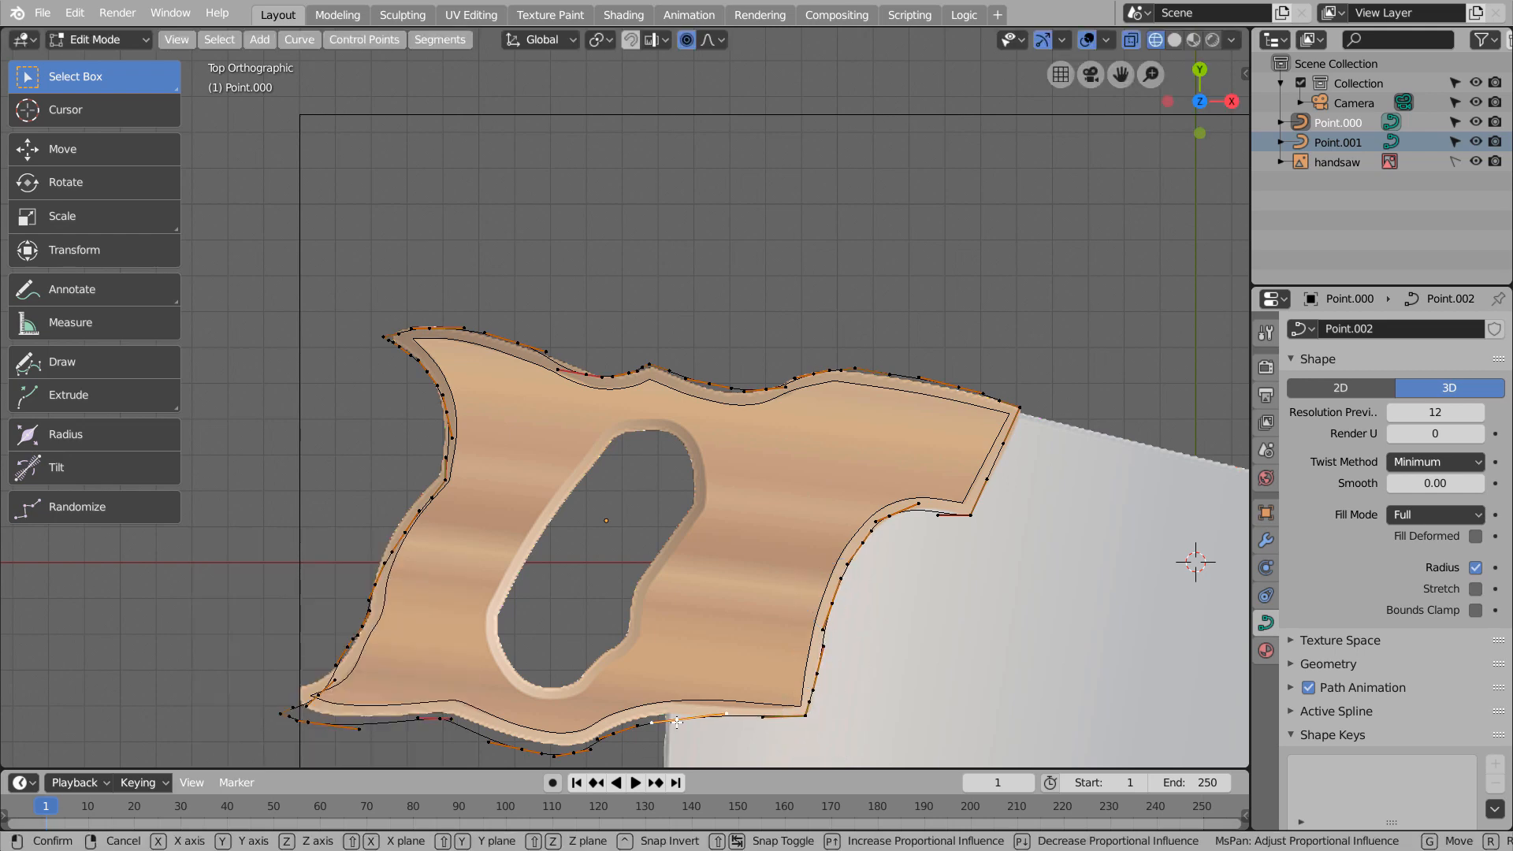
pyautogui.click(758, 717)
pyautogui.keyDown('shift'); pyautogui.moveTo(682, 671); pyautogui.dragTo(867, 407, button='middle'); pyautogui.keyUp('shift')
pyautogui.click(798, 469)
pyautogui.press('g')
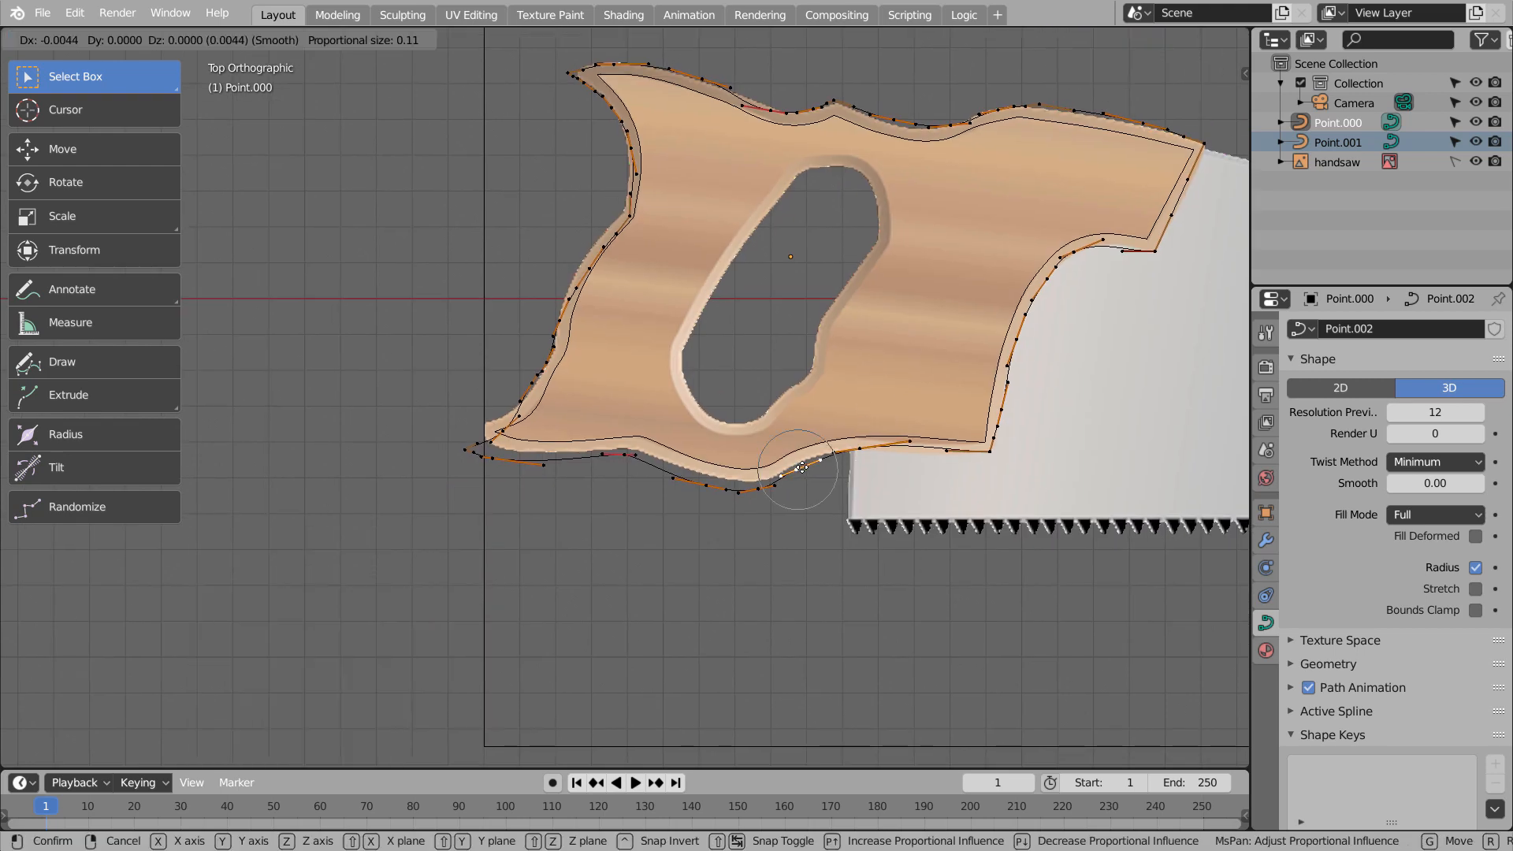
pyautogui.click(792, 467)
pyautogui.click(758, 488)
pyautogui.press('g')
pyautogui.click(754, 482)
# Move the bottom edge points behind the lowest bulge onto the handle's outer border
pyautogui.click(709, 490)
pyautogui.press('g')
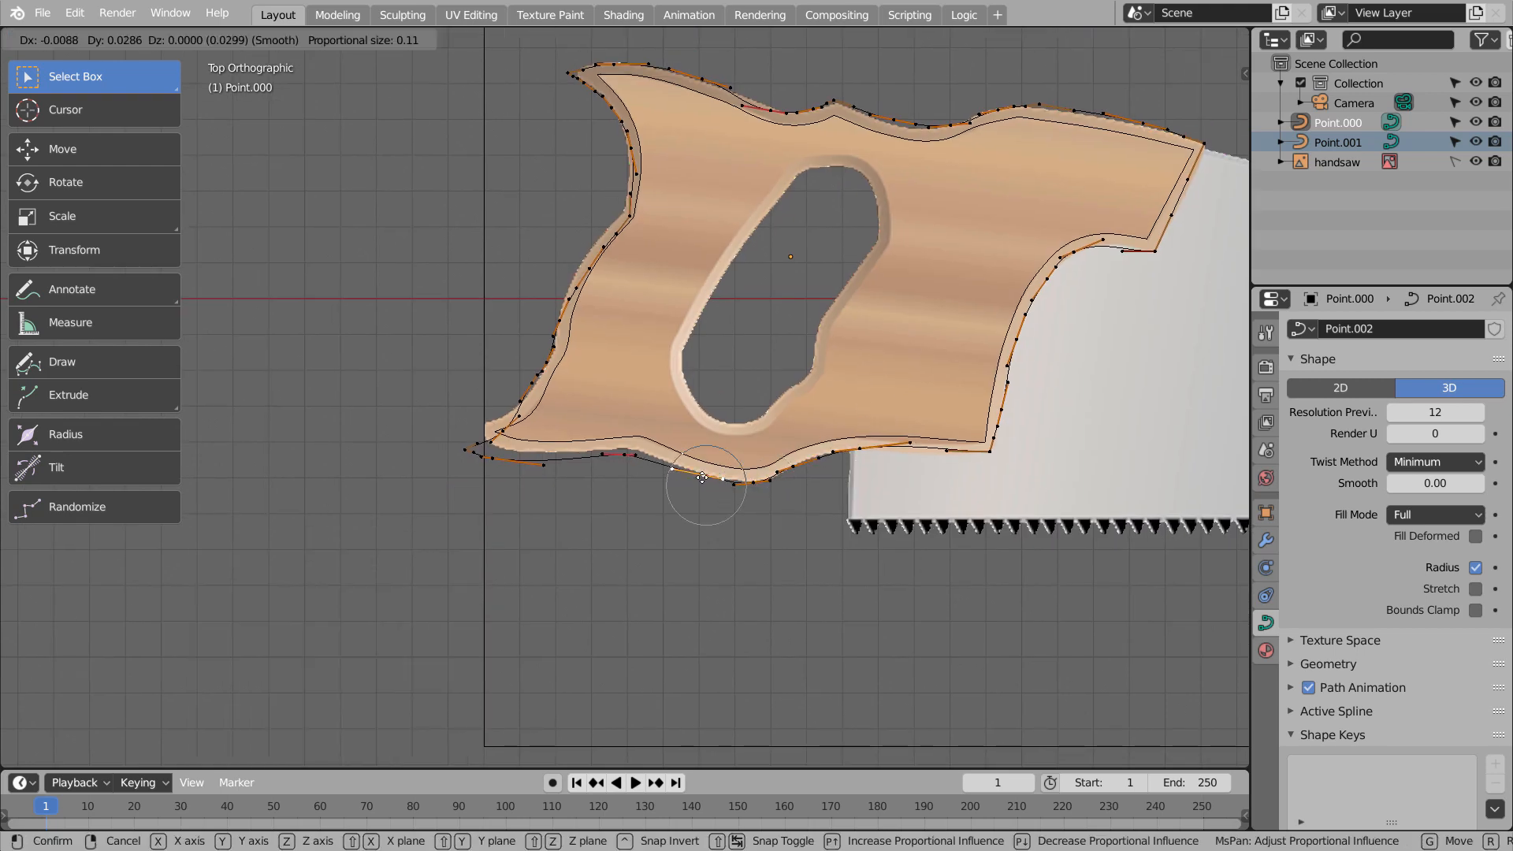
pyautogui.click(705, 480)
pyautogui.click(624, 453)
pyautogui.press('g')
pyautogui.click(635, 448)
# Move the end point of the lower rear tip and the point just below it towards the handle's outer tip
pyautogui.click(495, 458)
pyautogui.press('g')
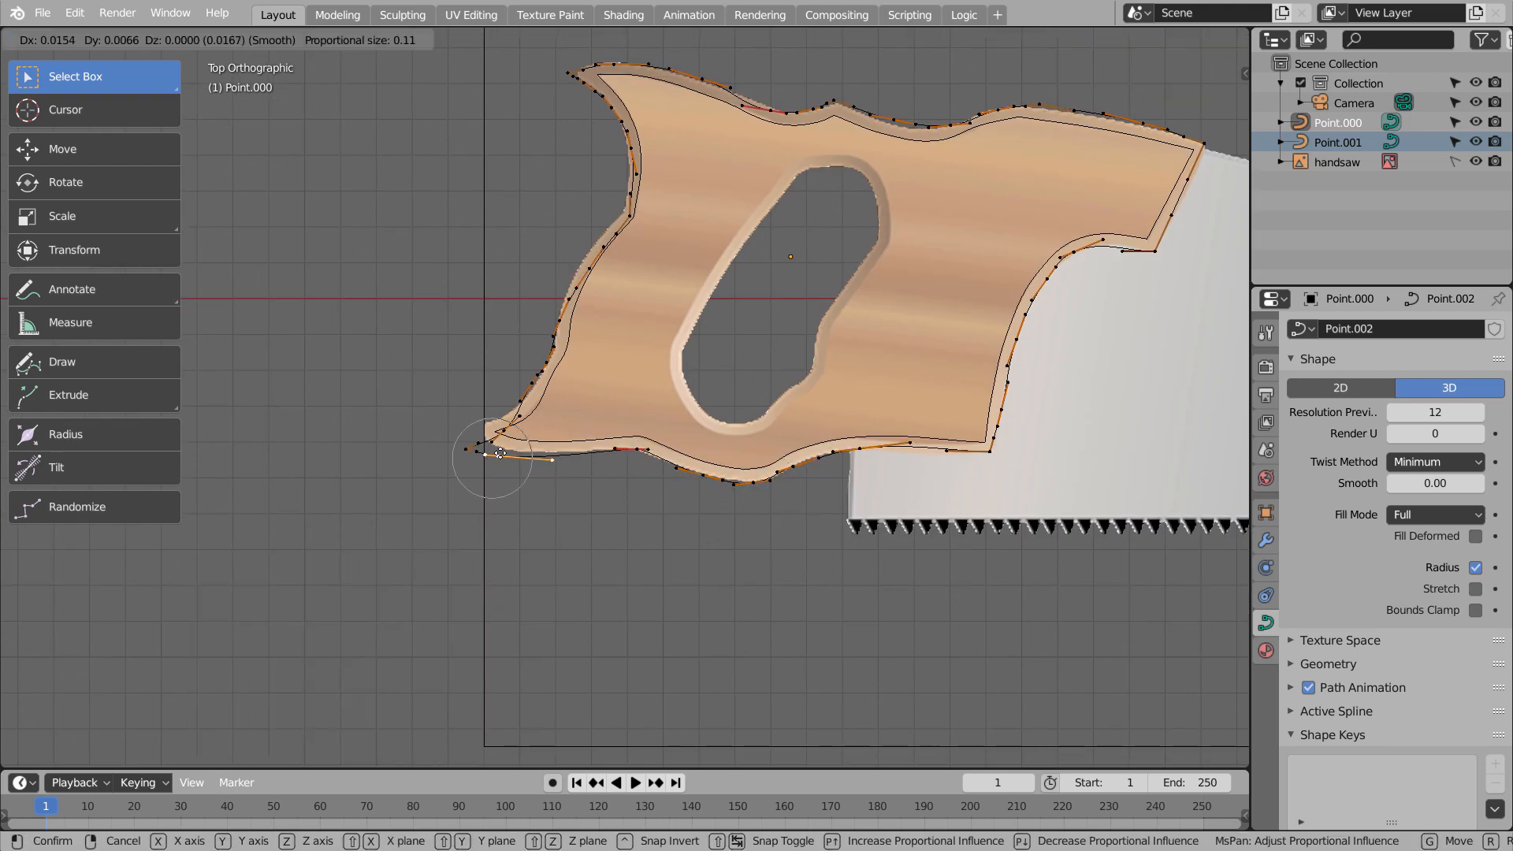
pyautogui.click(502, 450)
pyautogui.click(470, 447)
pyautogui.press('g')
pyautogui.click(477, 419)
# Refine the points above, below and at the end of the lower rear tip to follow the handle's outer border
pyautogui.click(505, 431)
pyautogui.press('g')
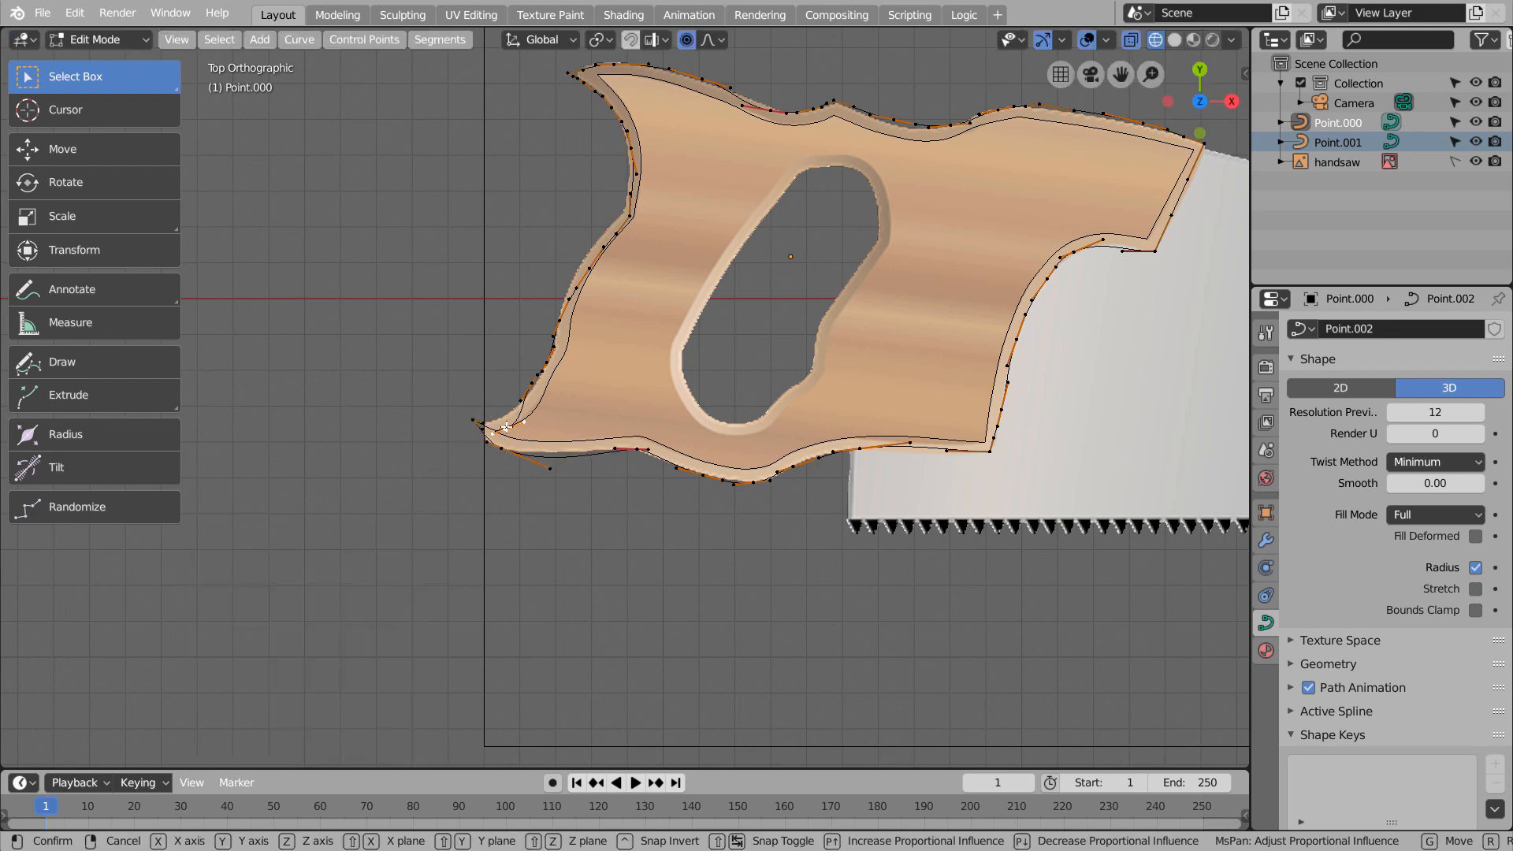
pyautogui.click(502, 419)
pyautogui.click(502, 443)
pyautogui.press('g')
pyautogui.click(500, 450)
pyautogui.click(477, 419)
pyautogui.press('g')
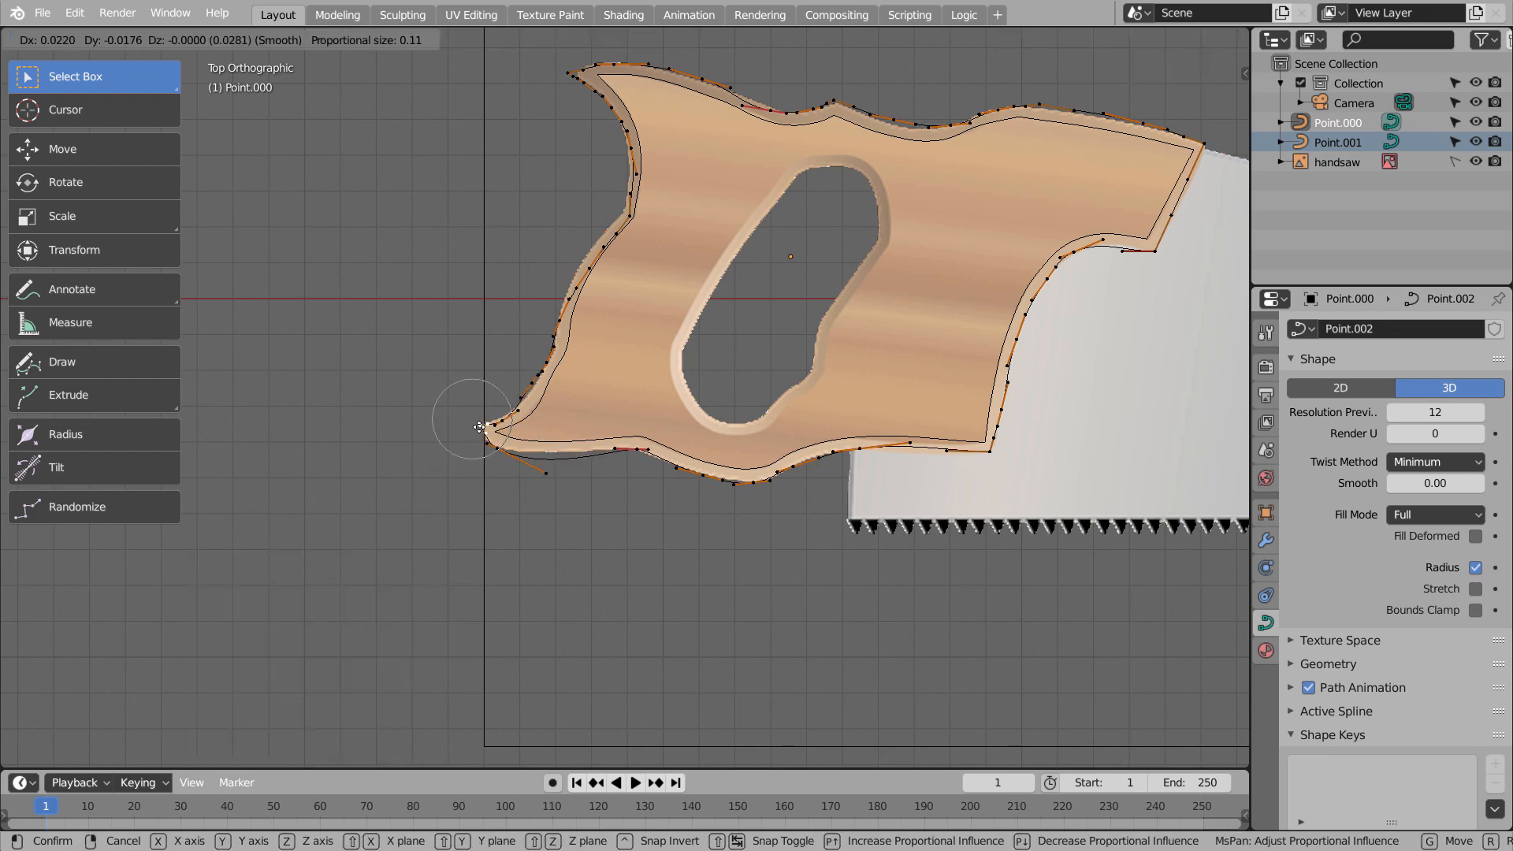
pyautogui.click(477, 426)
# Move the points on the rear edge's convex part, including its upper corner, onto the handle's outer border
pyautogui.click(572, 301)
pyautogui.press('g')
pyautogui.click(566, 294)
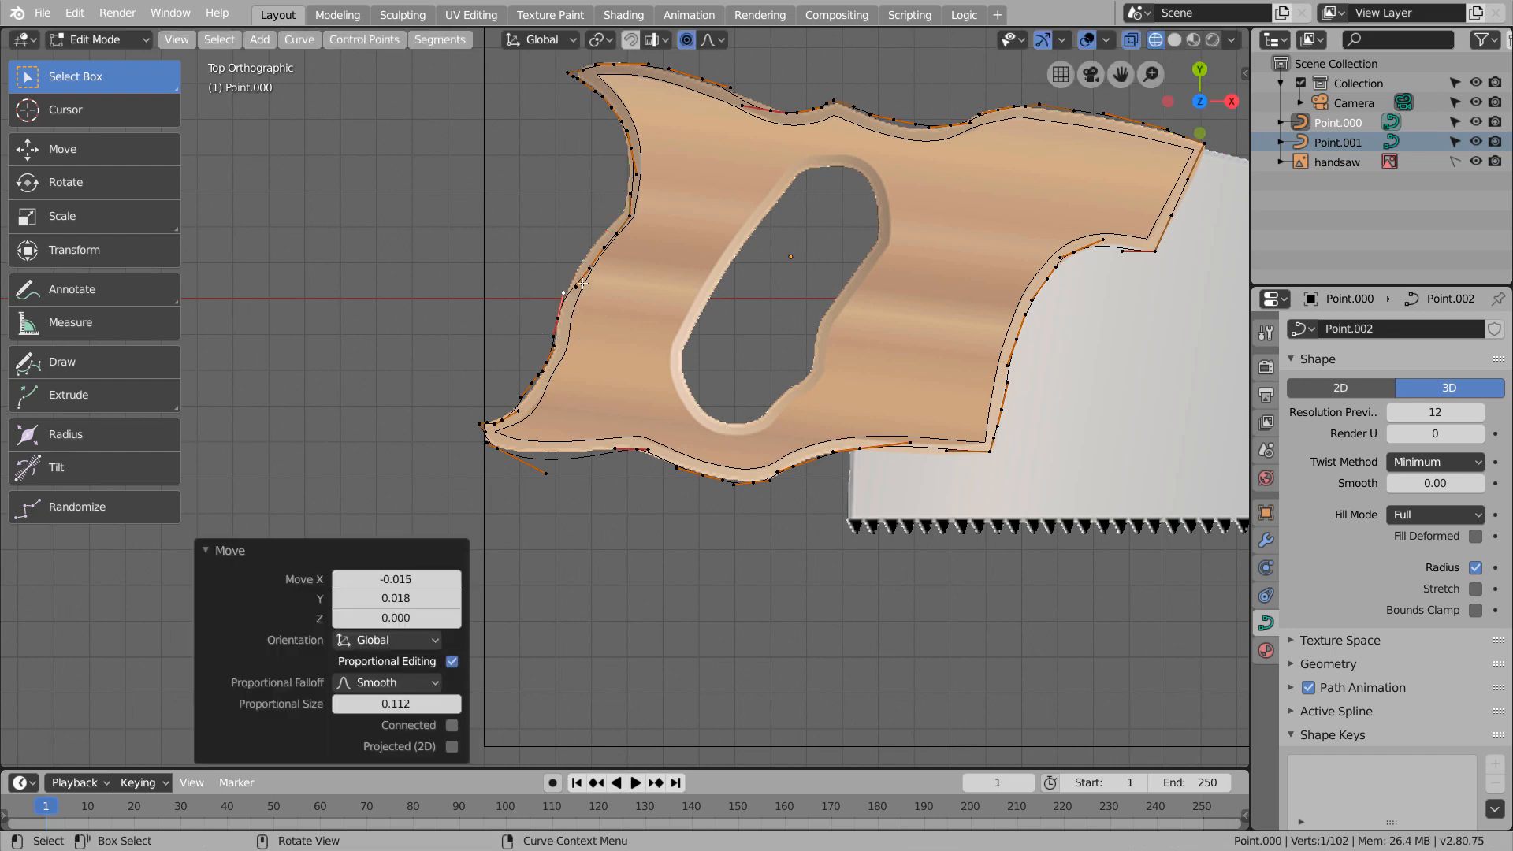
pyautogui.click(587, 267)
pyautogui.press('g')
pyautogui.click(584, 258)
pyautogui.click(631, 216)
pyautogui.press('g')
pyautogui.click(626, 210)
# Move the point on the concave rear edge below the upper rear tip onto the handle's outer border
pyautogui.keyDown('shift'); pyautogui.moveTo(643, 144); pyautogui.dragTo(681, 391, button='middle'); pyautogui.keyUp('shift')
pyautogui.click(665, 381)
pyautogui.press('g')
pyautogui.click(669, 354)
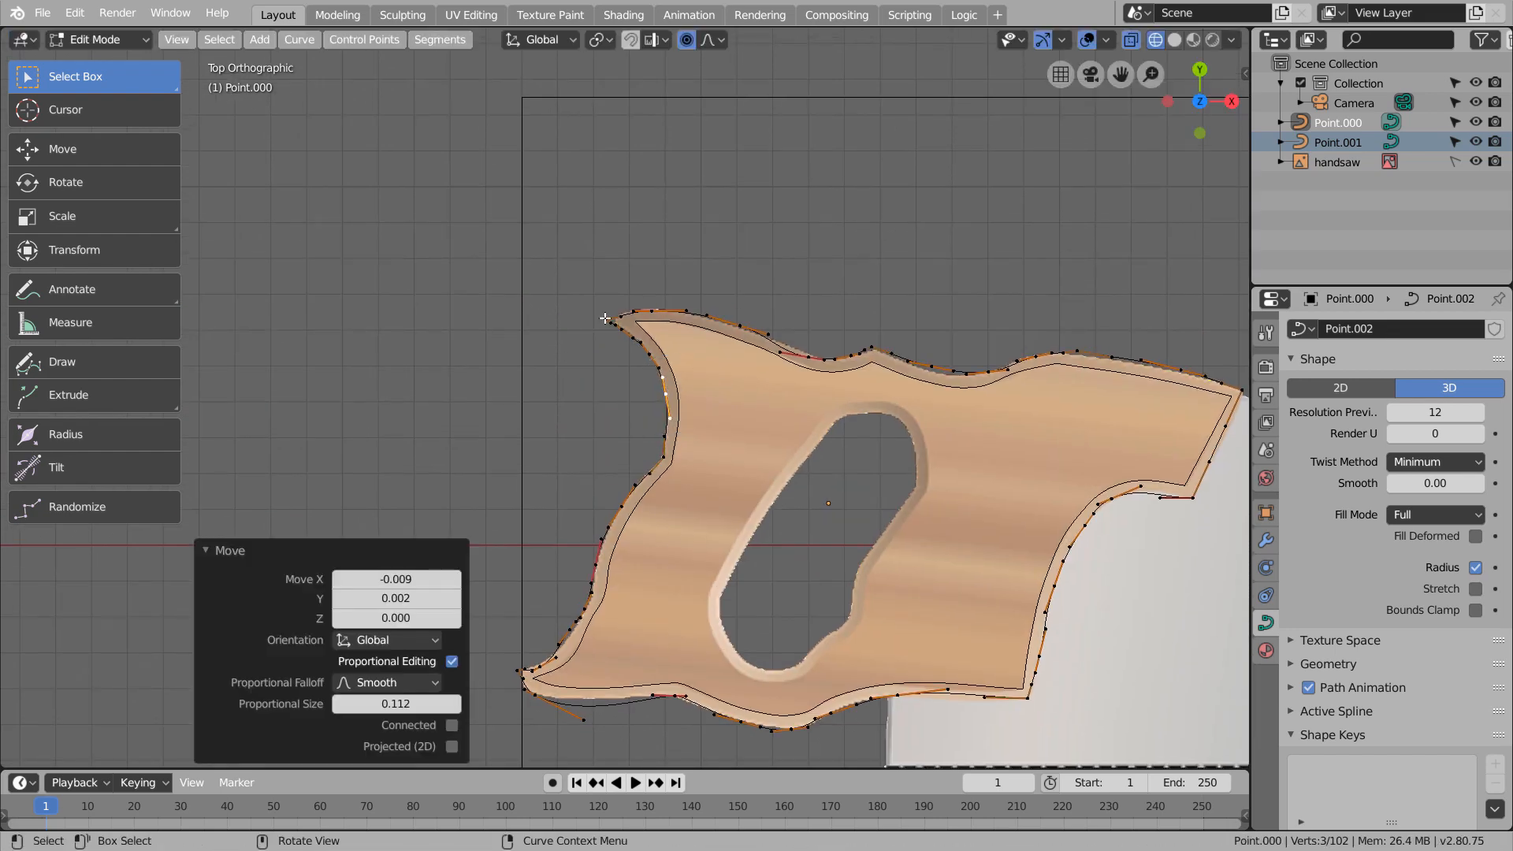
# Leave Edit Mode and lower the enlarged outline curve 0.047 along Z to the level of the reference image
pyautogui.press('Tab')
pyautogui.moveTo(953, 500); pyautogui.dragTo(703, 565, button='middle')
pyautogui.moveTo(688, 314); pyautogui.dragTo(687, 327)
pyautogui.hotkey('ctrl', 'z')
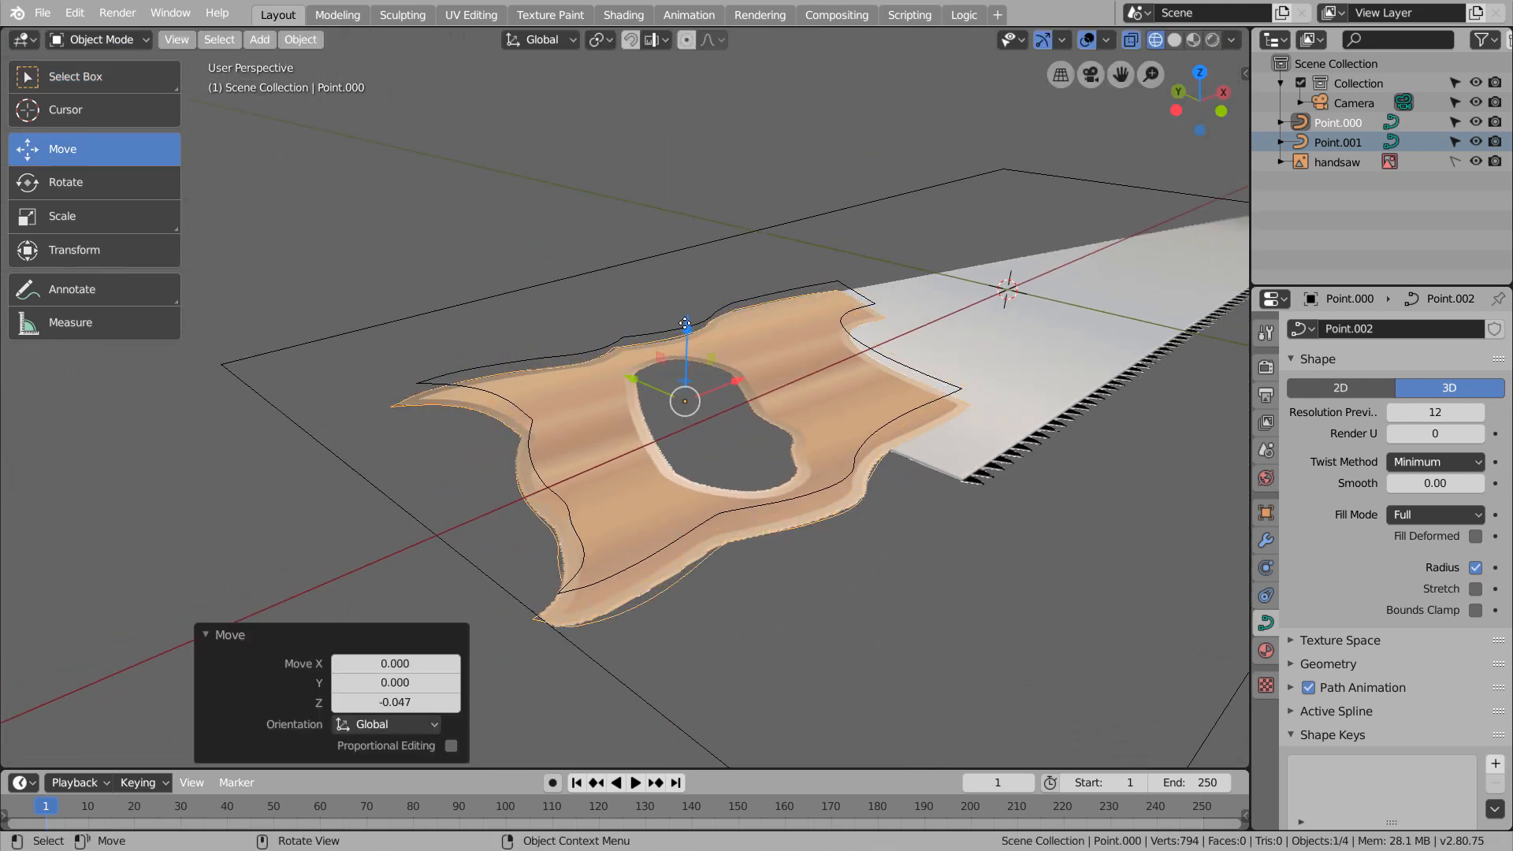
pyautogui.press('KP_3')
pyautogui.press('KP_7')
pyautogui.press('KP_1')
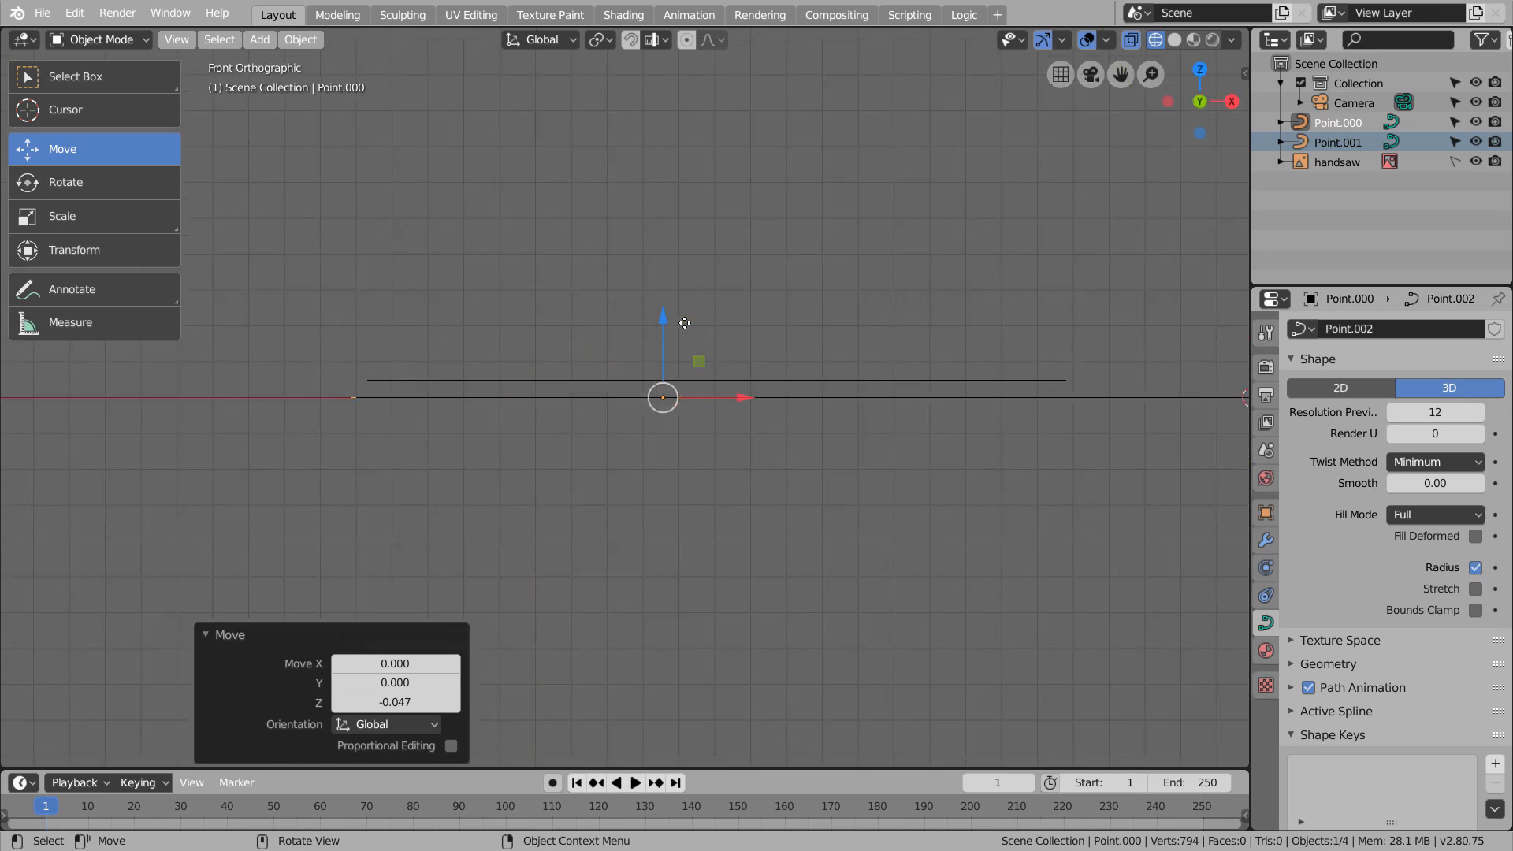
pyautogui.press('g')
pyautogui.press('z')
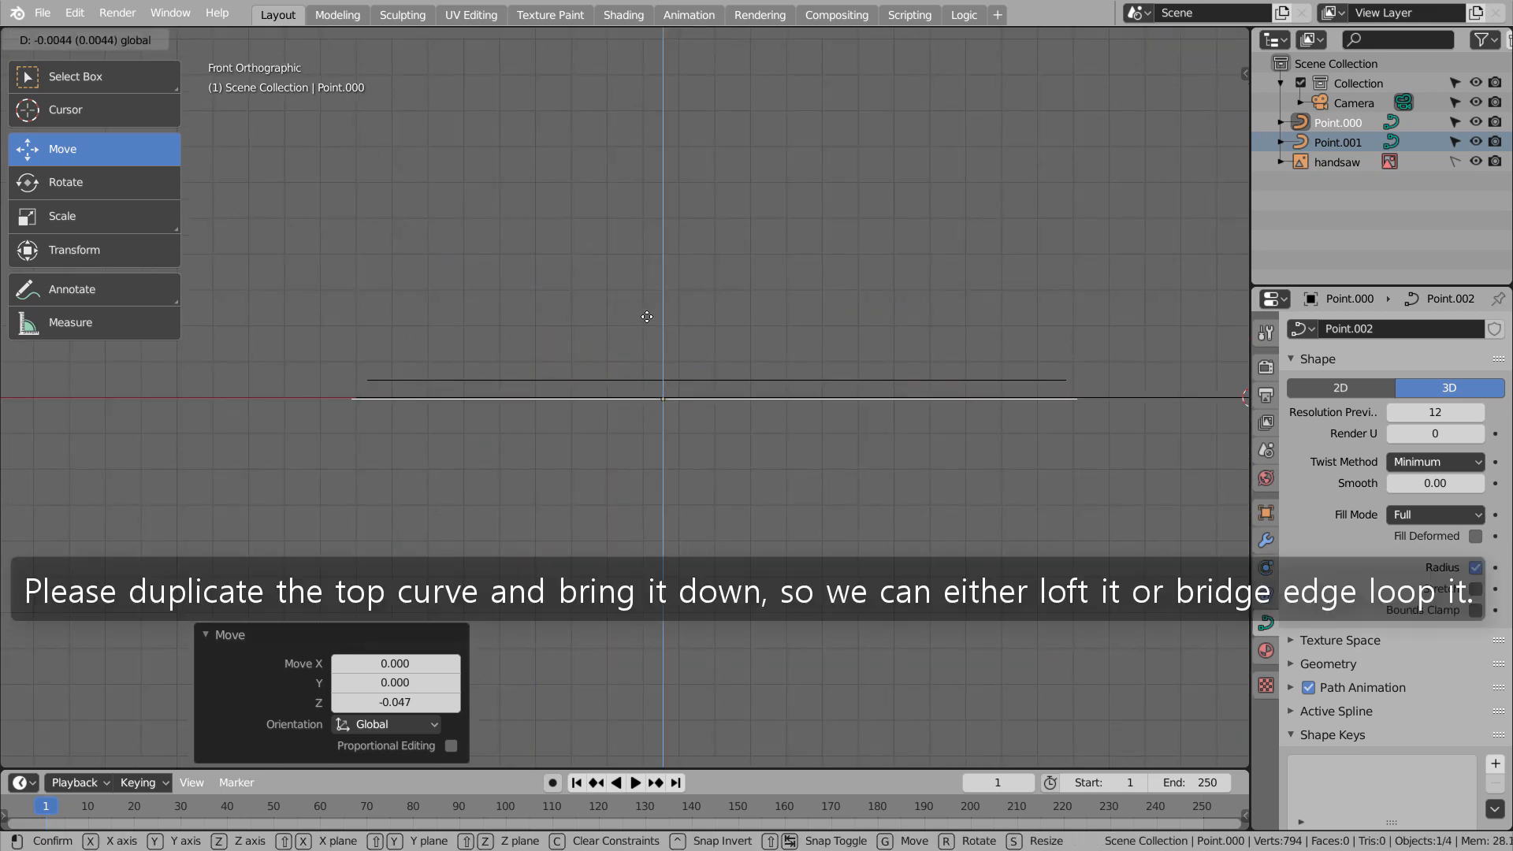
pyautogui.click(658, 306)
# Duplicate the smaller top outline curve and move the copy down about 0.097 along Z, below the enlarged curve
pyautogui.click(470, 381)
pyautogui.hotkey('shift', 'd')
pyautogui.press('z')
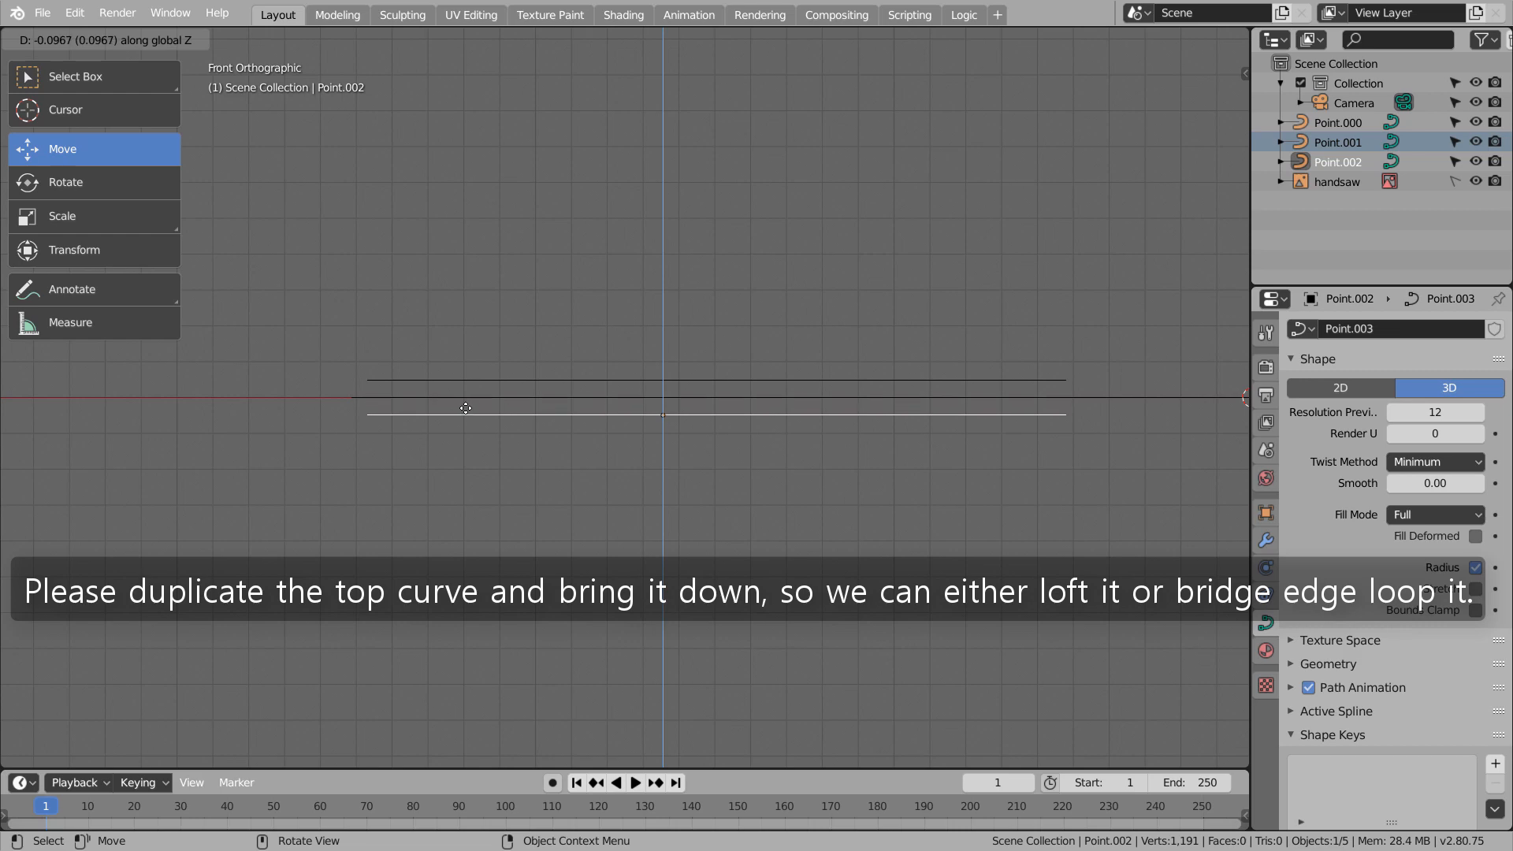
pyautogui.click(471, 406)
# Select all three outline curves and join them into one object
pyautogui.moveTo(471, 406); pyautogui.dragTo(561, 418, button='middle')
pyautogui.keyDown('shift'); pyautogui.click(514, 414); pyautogui.keyUp('shift')
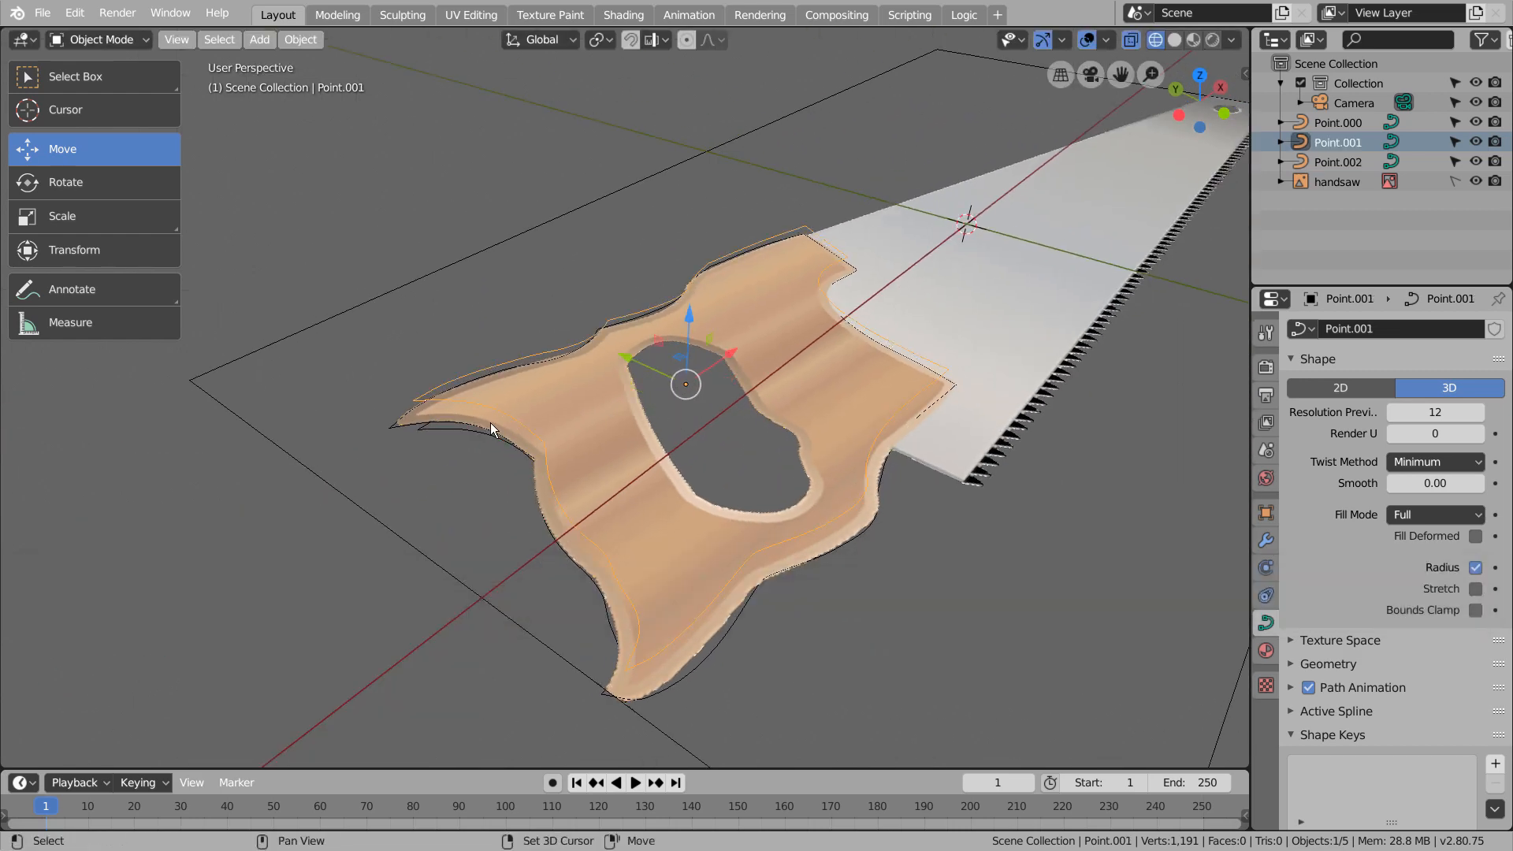
pyautogui.keyDown('shift'); pyautogui.click(473, 428); pyautogui.keyUp('shift')
pyautogui.hotkey('ctrl', 'j')
pyautogui.press('Tab')
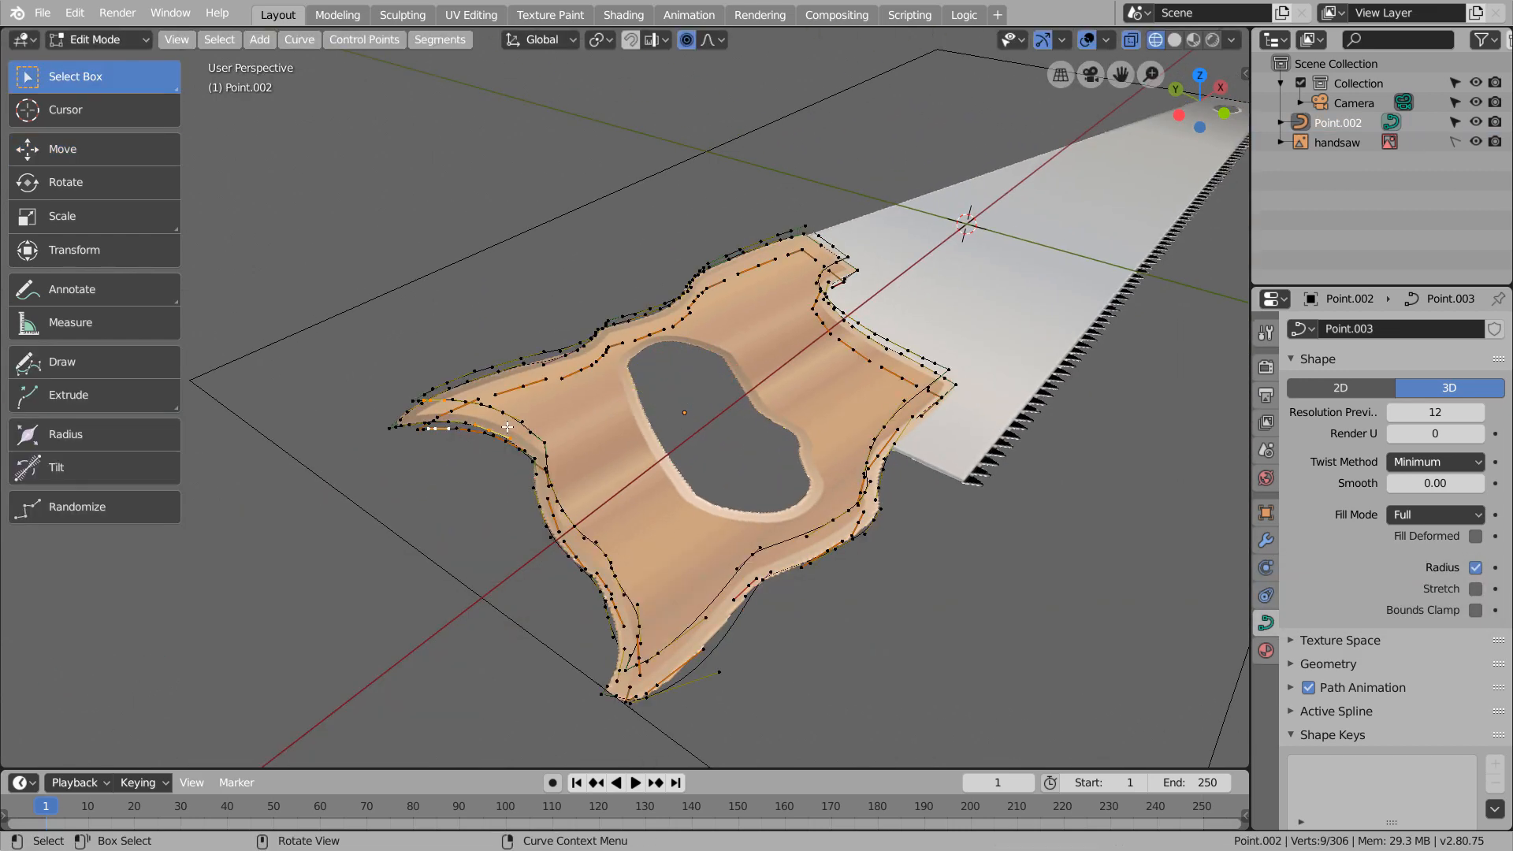
# Convert the joined outline curves to a mesh and open it in Edit Mode
pyautogui.press('Tab')
pyautogui.rightClick(508, 427)
pyautogui.click(507, 427)
pyautogui.press('Tab')
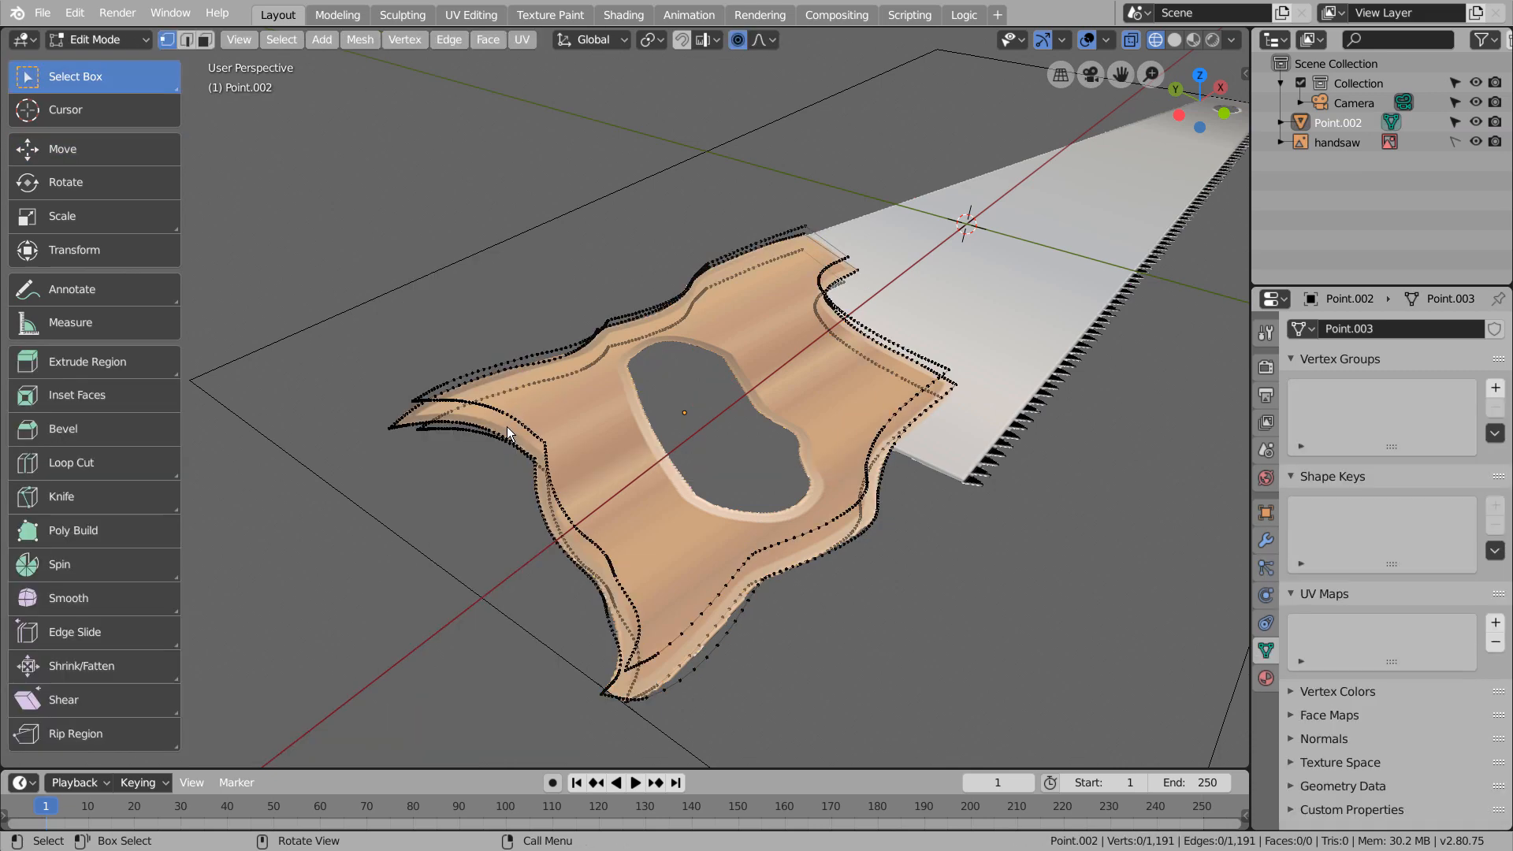
# Simplify the whole outline mesh with Limited Dissolve and leave Edit Mode
pyautogui.press('a')
pyautogui.press('x')
pyautogui.click(510, 427)
pyautogui.press('Tab')
# Enter Edit Mode and extrude all outline vertices in place
pyautogui.moveTo(712, 460); pyautogui.dragTo(573, 447, button='middle')
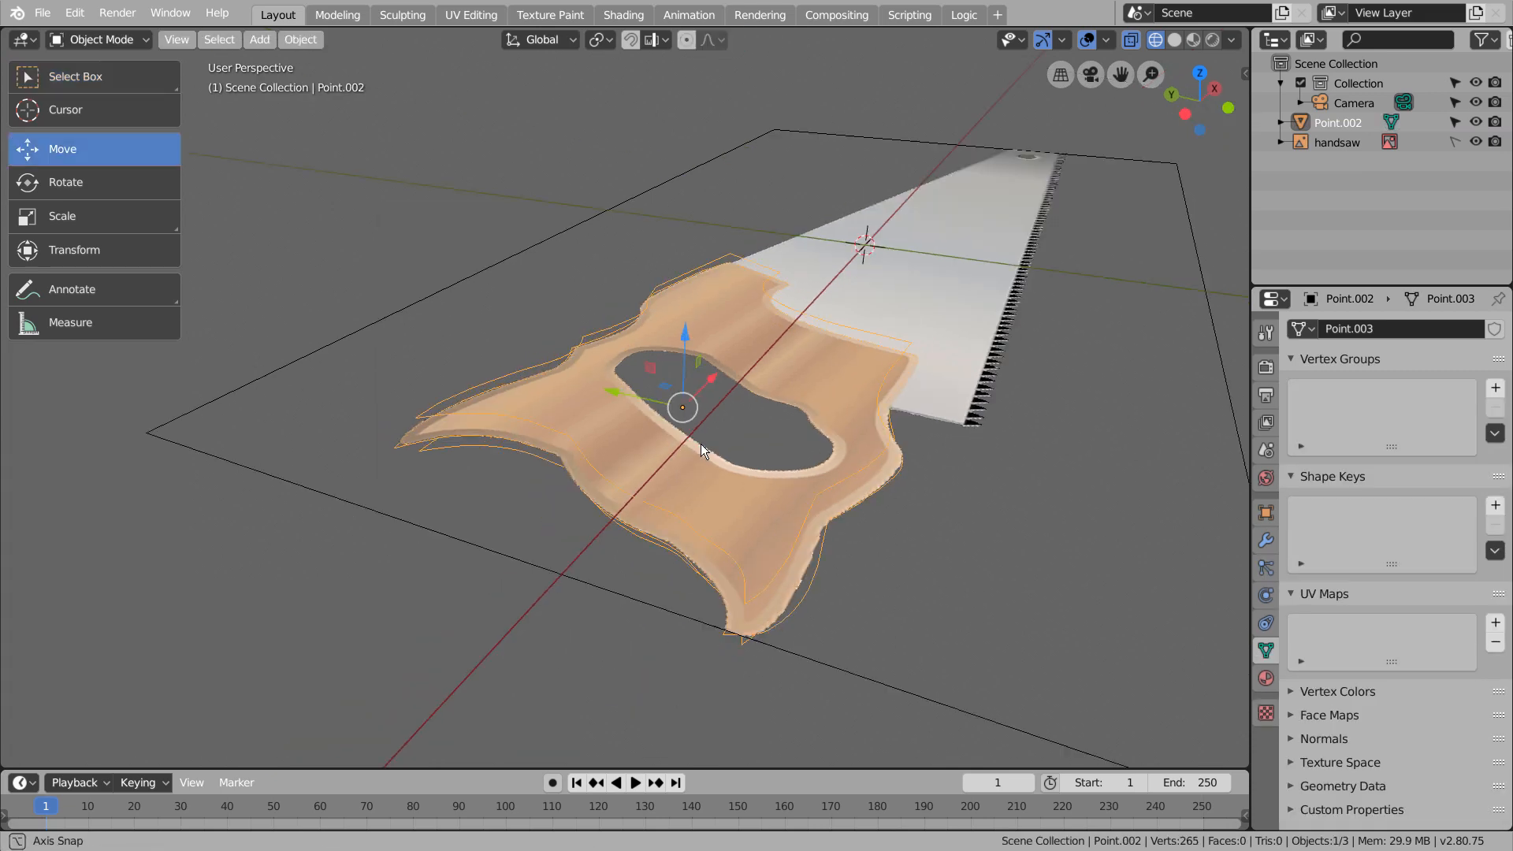
pyautogui.rightClick(576, 448)
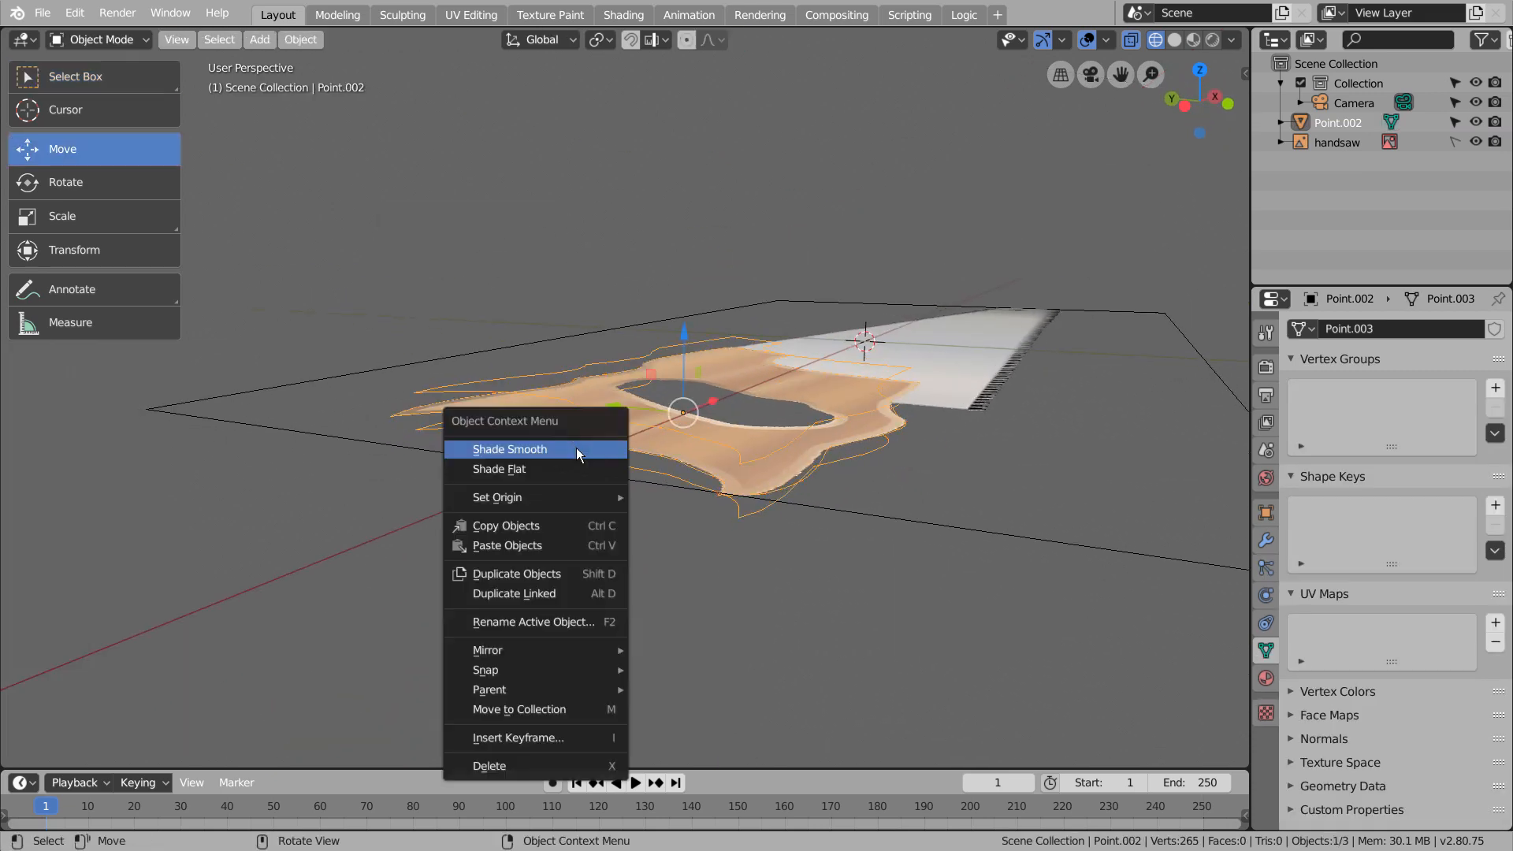
pyautogui.press('Tab')
pyautogui.press('e')
pyautogui.rightClick(878, 444)
pyautogui.rightClick(879, 444)
# Try to connect the outline loops with LoopTools Loft
pyautogui.moveTo(874, 293)
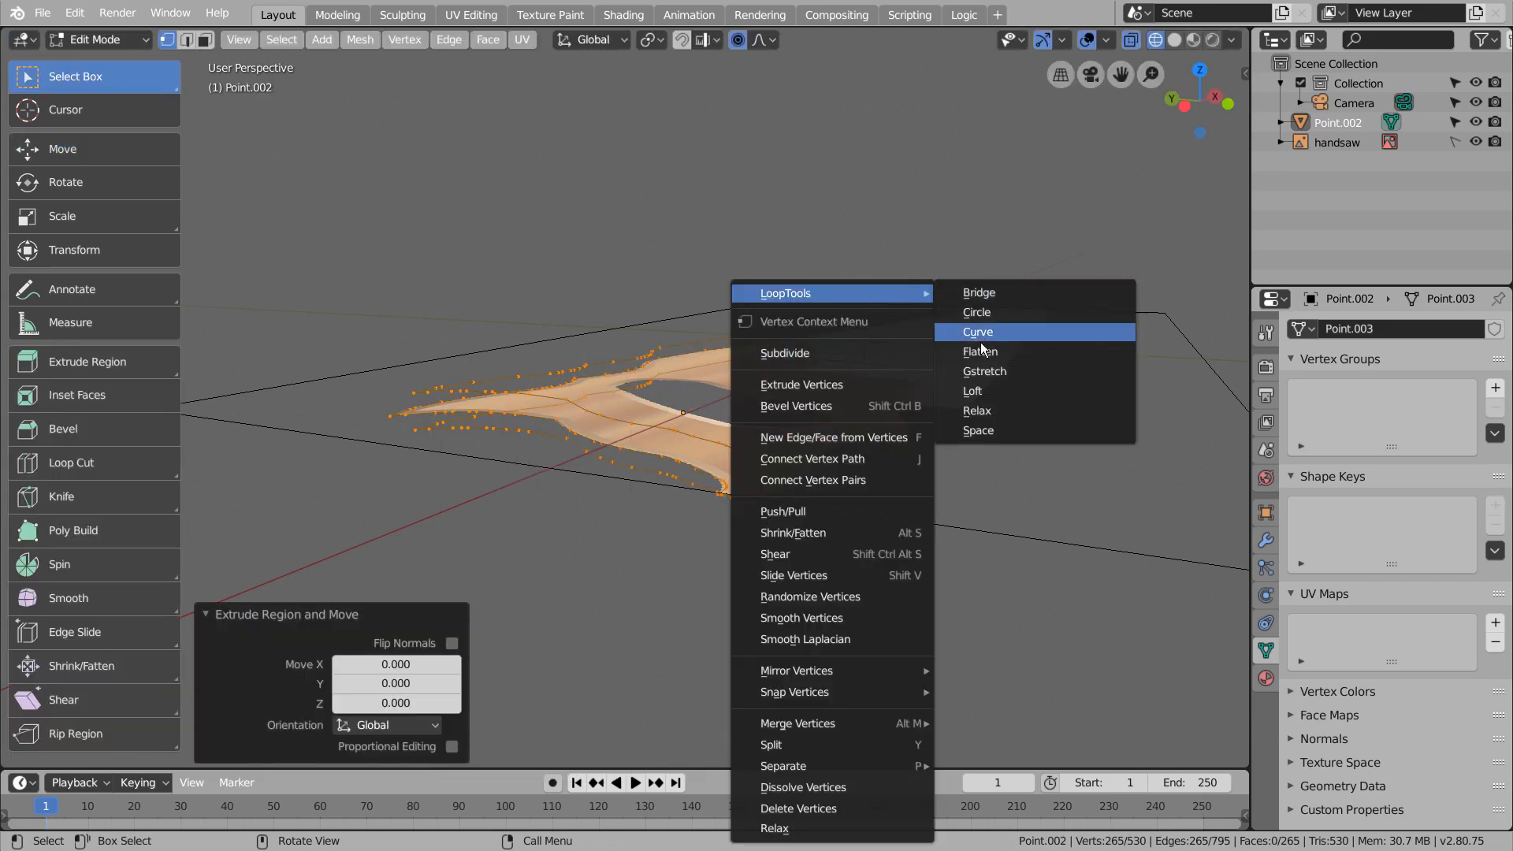
pyautogui.click(989, 390)
pyautogui.moveTo(1014, 439)
pyautogui.mouseDown(button='middle')
pyautogui.moveTo(859, 524)
pyautogui.moveTo(881, 477)
pyautogui.moveTo(824, 442)
pyautogui.moveTo(883, 443)
pyautogui.moveTo(900, 457)
pyautogui.moveTo(709, 504)
pyautogui.mouseUp(button='middle')
pyautogui.hotkey('ctrl', 'z')
# In solid shading and edge select mode, select the top and middle outline loops and bridge them
pyautogui.hotkey('shift', 'z')
pyautogui.press('2')
pyautogui.click(593, 526)
pyautogui.keyDown('alt'); pyautogui.click(584, 532); pyautogui.keyUp('alt')
pyautogui.keyDown('alt'); pyautogui.keyDown('shift'); pyautogui.click(585, 552); pyautogui.keyUp('shift'); pyautogui.keyUp('alt')
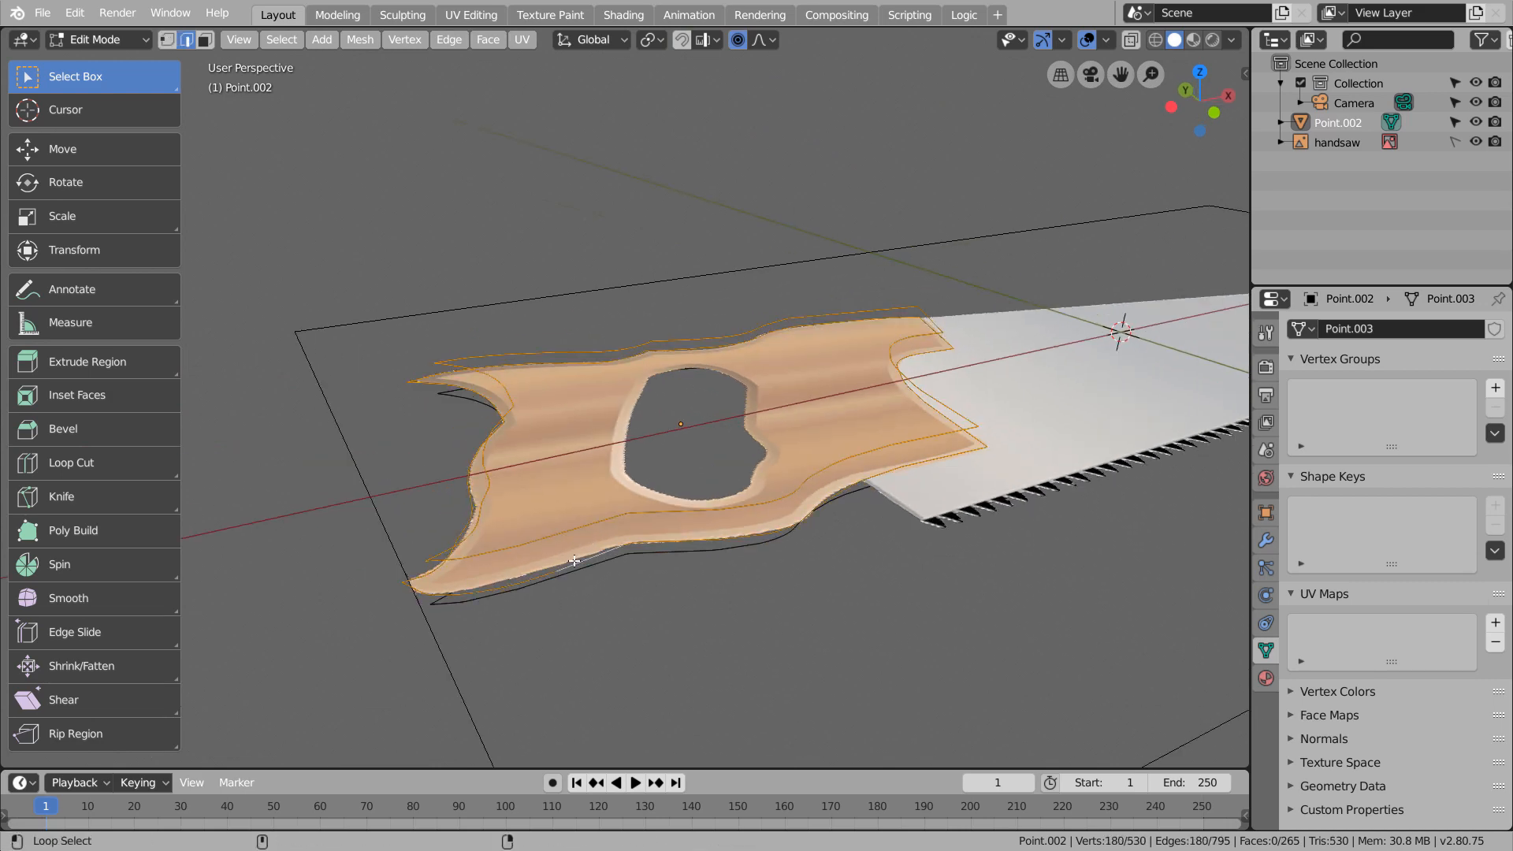
pyautogui.hotkey('ctrl', 'e')
pyautogui.click(623, 433)
pyautogui.moveTo(659, 514); pyautogui.dragTo(607, 510, button='middle')
pyautogui.click(607, 510)
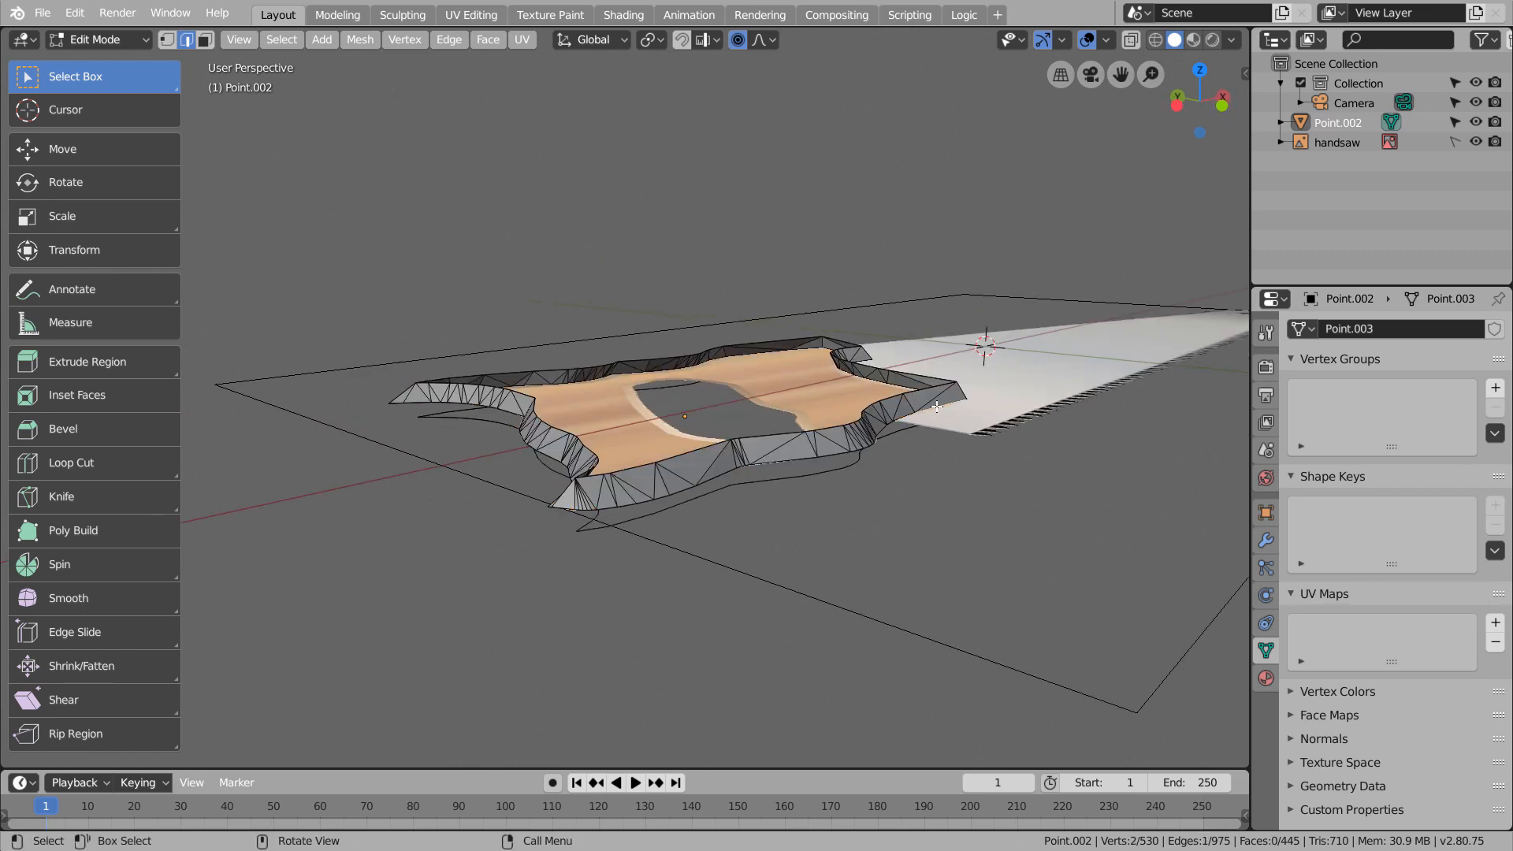
pyautogui.moveTo(932, 406); pyautogui.dragTo(730, 523, button='middle')
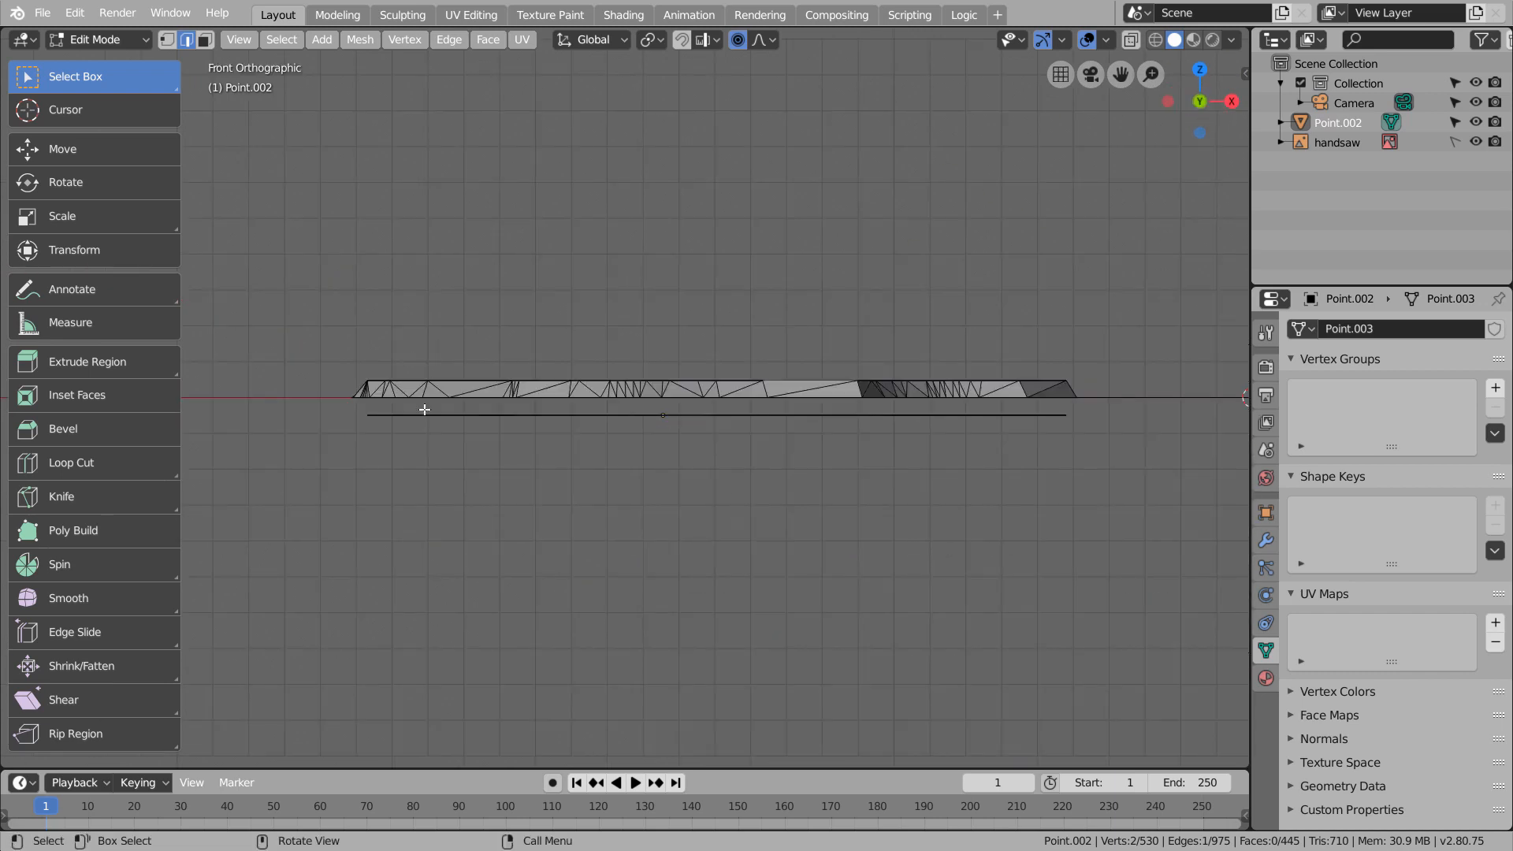
# In wireframe shading, add the middle and bottom outline loops to the selection and join them with Bridge Edge Loops
pyautogui.hotkey('shift', 'z')
pyautogui.moveTo(334, 394); pyautogui.dragTo(1082, 406)
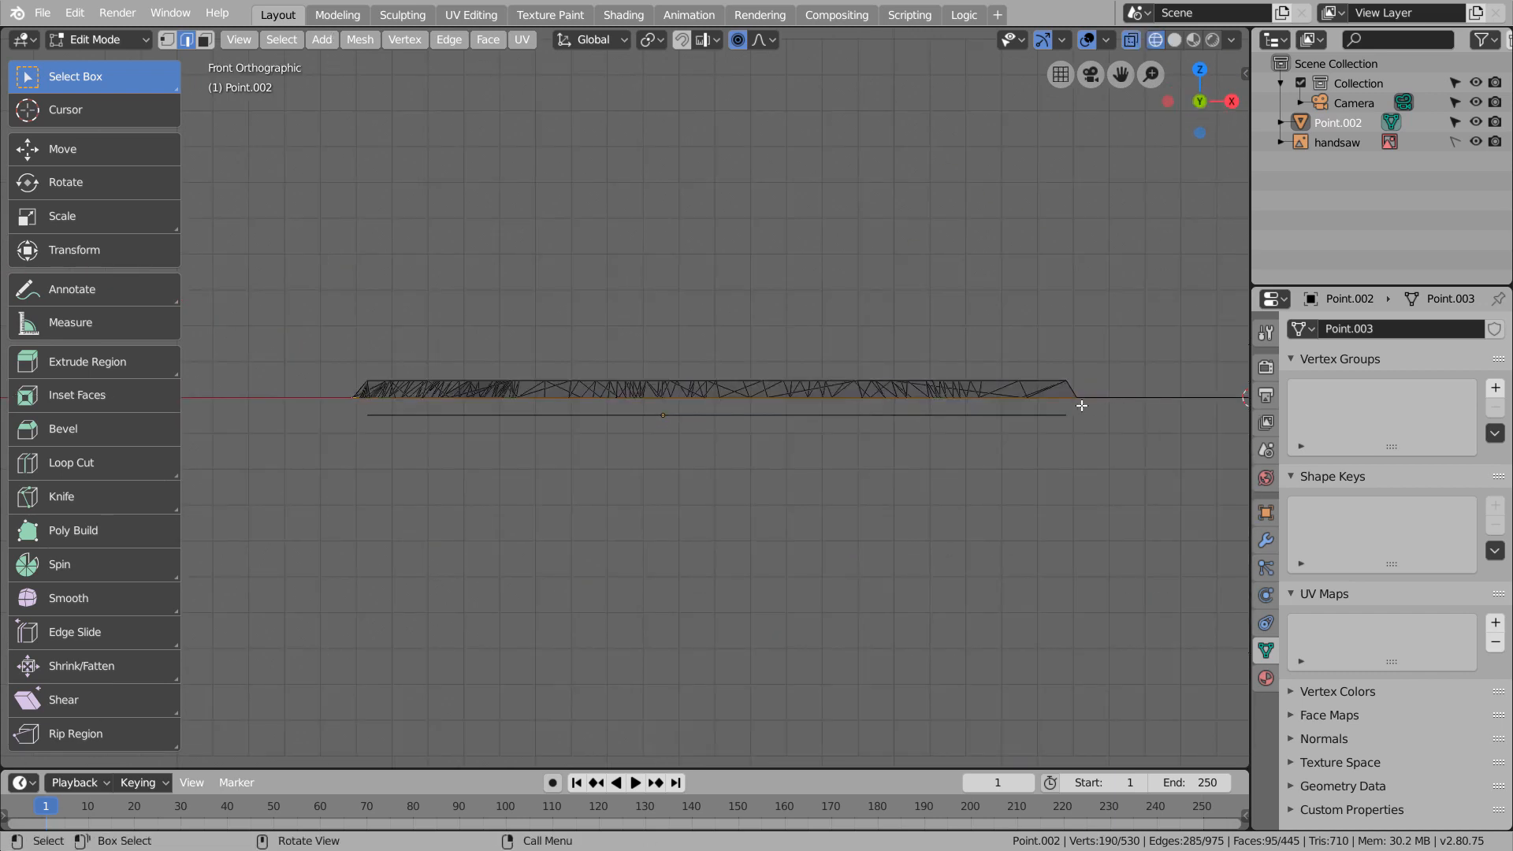
pyautogui.moveTo(886, 416); pyautogui.dragTo(836, 520, button='middle')
pyautogui.hotkey('ctrl', 'e')
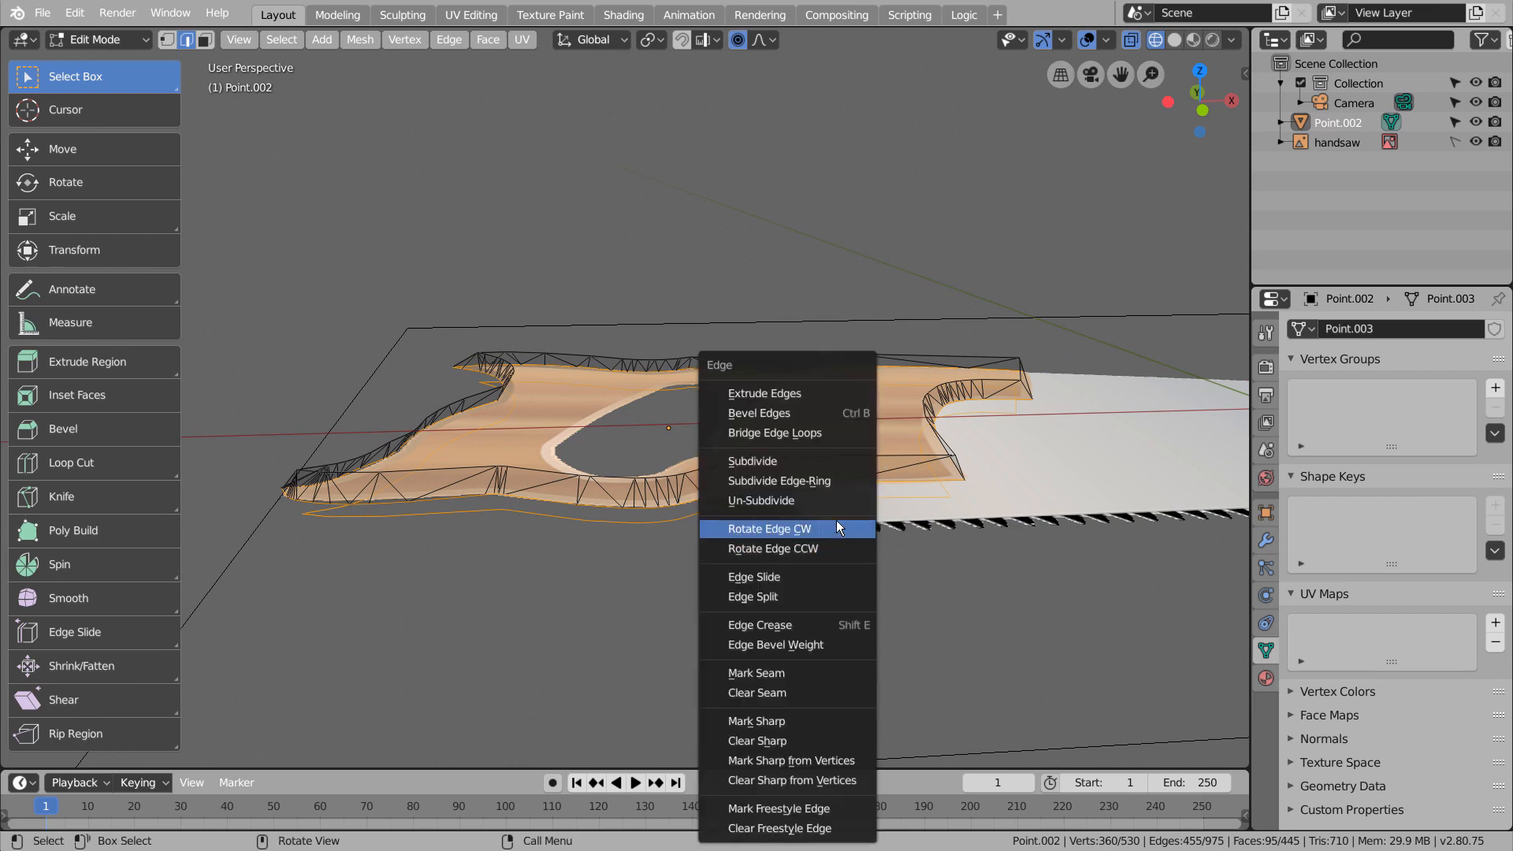
pyautogui.click(843, 428)
pyautogui.moveTo(713, 457)
pyautogui.mouseDown(button='middle')
pyautogui.moveTo(720, 429)
pyautogui.moveTo(710, 468)
pyautogui.mouseUp(button='middle')
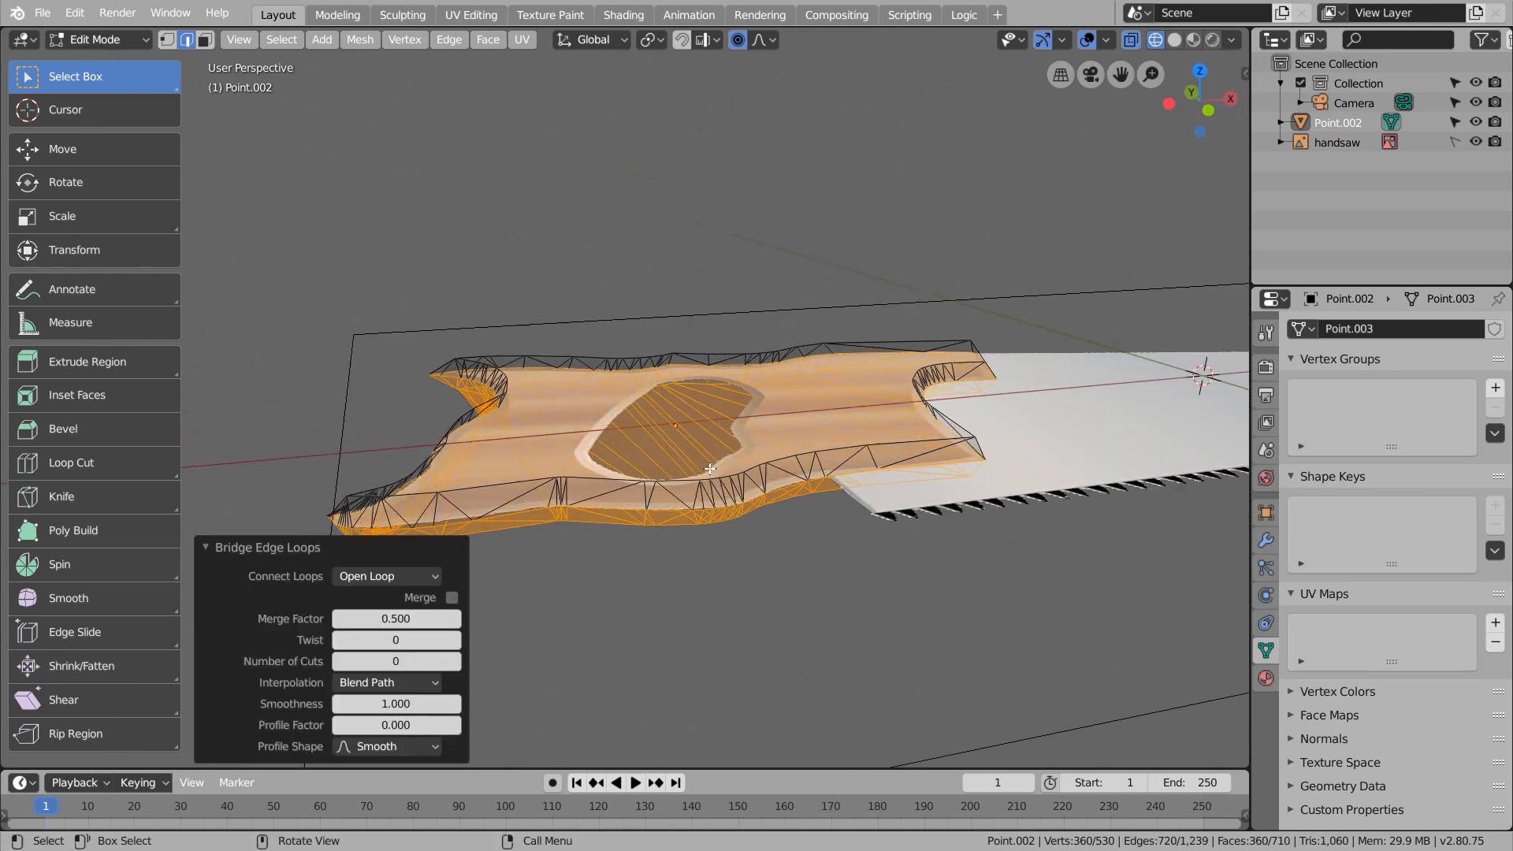
# Select the top and bottom outline loops separately from the front view and fill each with triangulated faces
pyautogui.press('KP_1')
pyautogui.moveTo(337, 350); pyautogui.dragTo(1153, 384)
pyautogui.hotkey('alt', 'f')
pyautogui.moveTo(354, 406); pyautogui.dragTo(1078, 462)
pyautogui.hotkey('alt', 'f')
pyautogui.moveTo(895, 465); pyautogui.dragTo(577, 437, button='middle')
# Undo the outline fills and the bridge between the middle and bottom loops
pyautogui.hotkey('ctrl', 'z')
pyautogui.hotkey('ctrl', 'z')
pyautogui.hotkey('ctrl', 'z')
pyautogui.hotkey('ctrl', 'z')
pyautogui.hotkey('ctrl', 'z')
pyautogui.hotkey('ctrl', 'z')
pyautogui.hotkey('ctrl', 'z')
# Try to connect the selected middle and bottom outline loops with LoopTools
pyautogui.hotkey('ctrl', 'e')
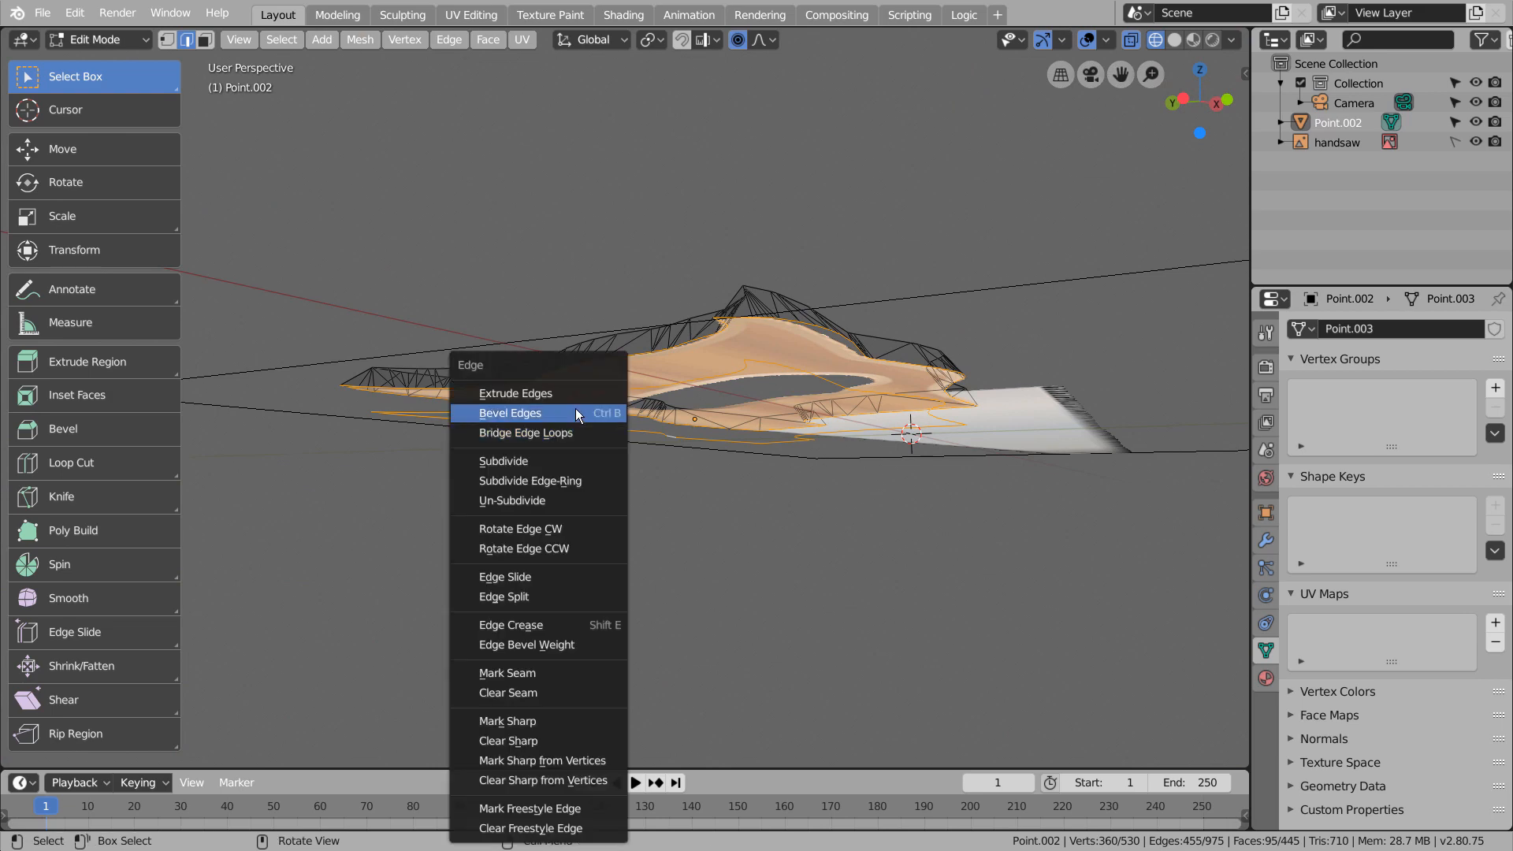
pyautogui.hotkey('ctrl', 'e')
pyautogui.moveTo(642, 156)
pyautogui.click(854, 230)
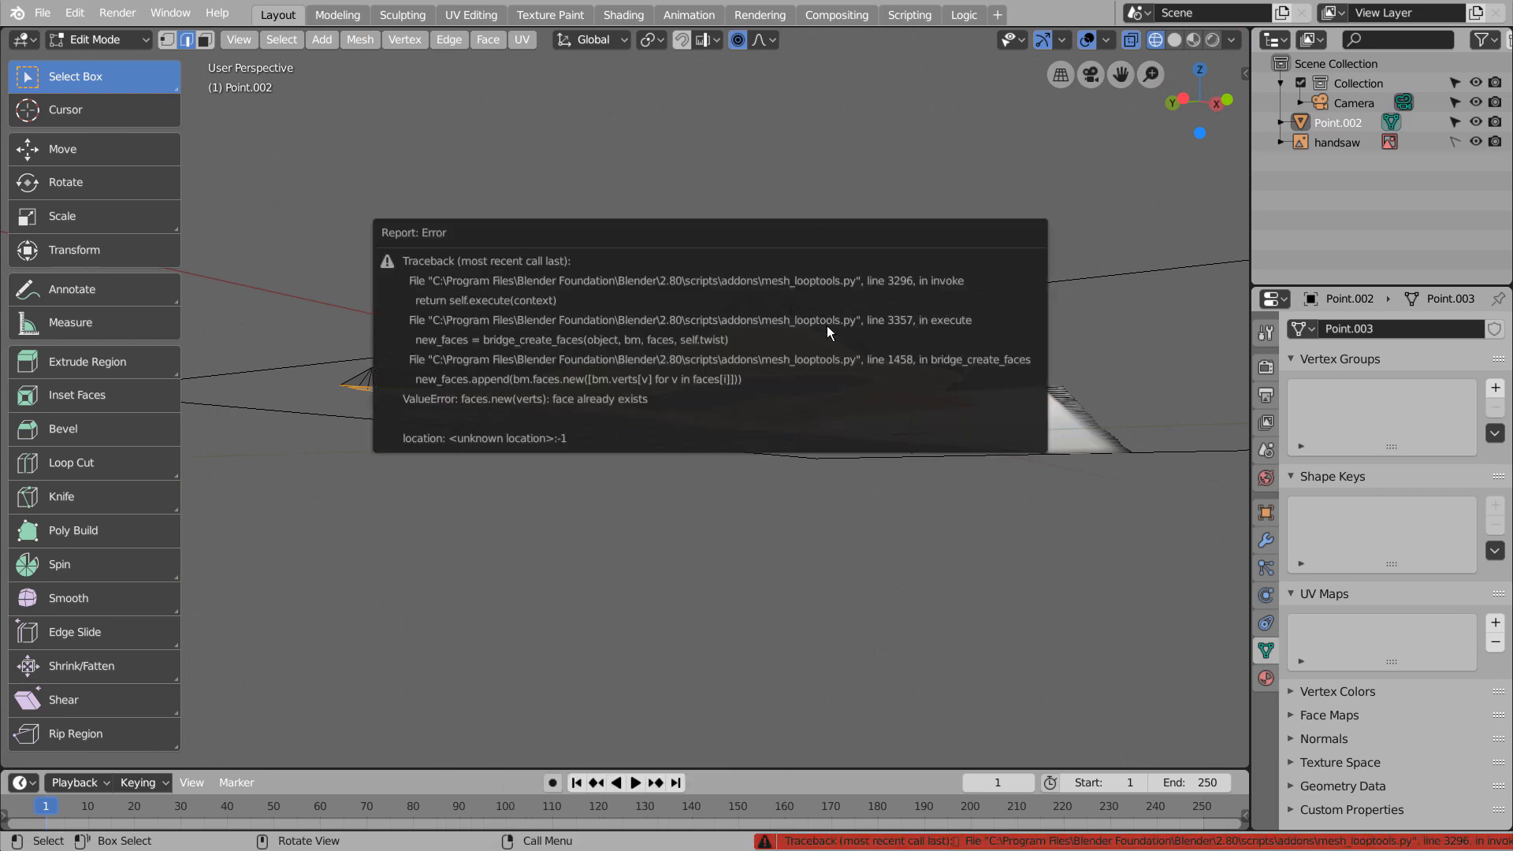
# In vertex select mode, connect the middle and bottom outline loops with Bridge Edge Loops
pyautogui.hotkey('ctrl', 'e')
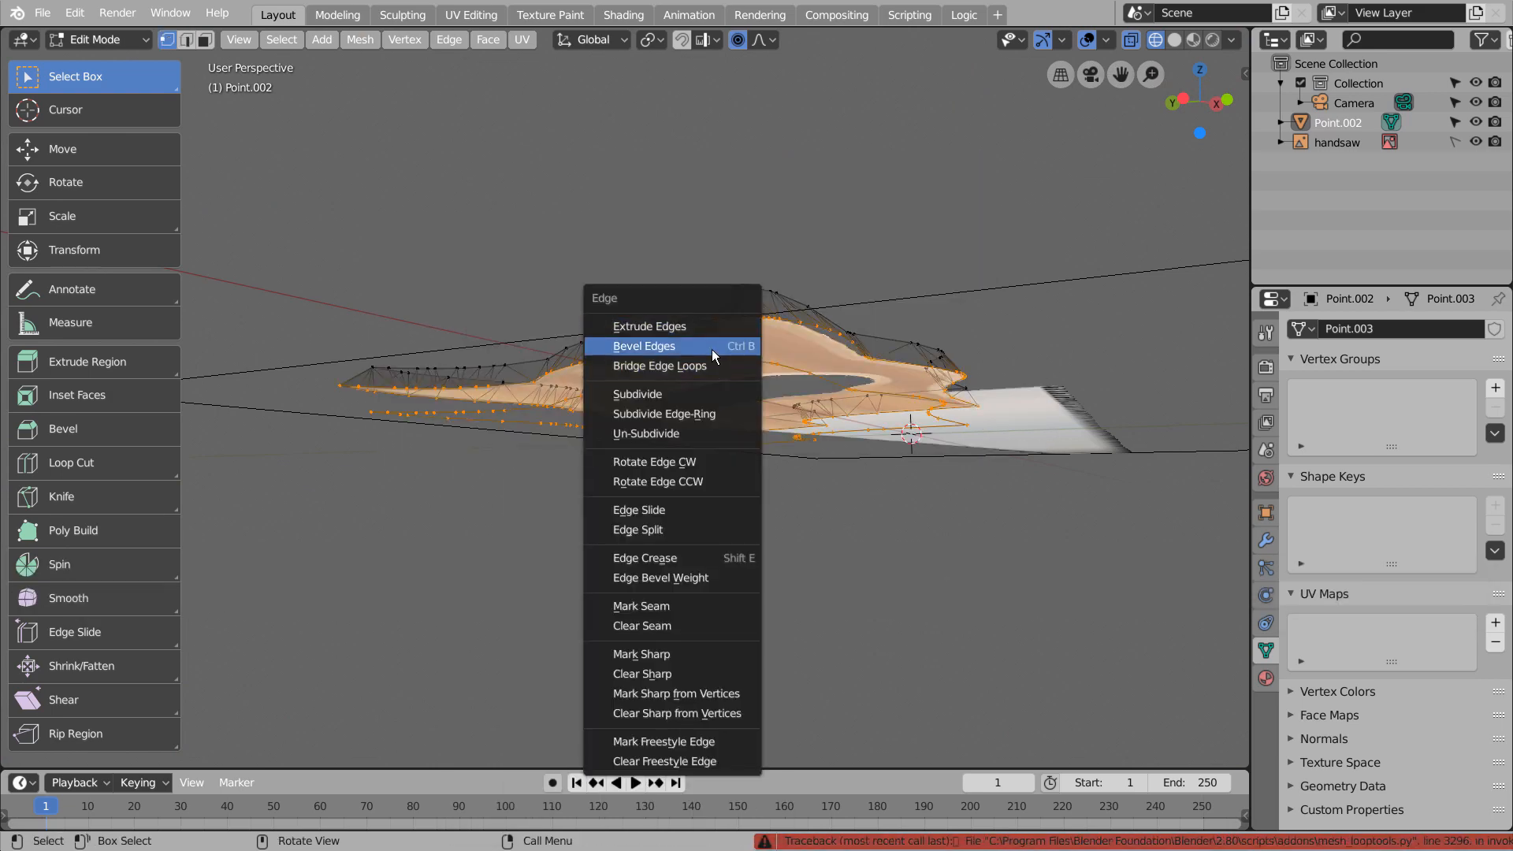
pyautogui.moveTo(533, 442); pyautogui.dragTo(595, 468, button='middle')
pyautogui.scroll(3, 595, 468)
pyautogui.hotkey('ctrl', 'e')
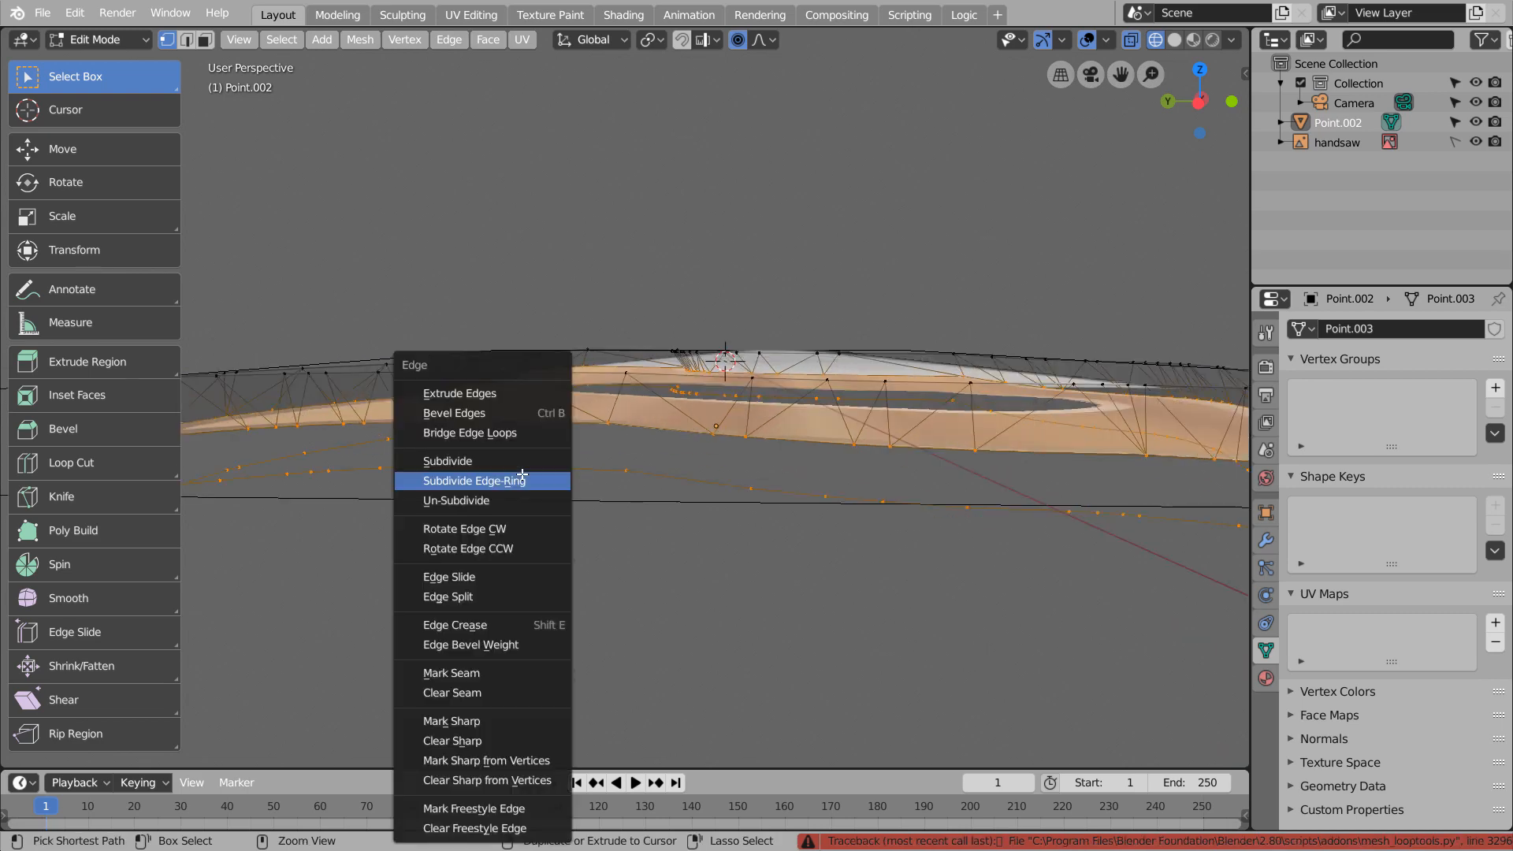
pyautogui.click(523, 436)
pyautogui.scroll(-5, 569, 470)
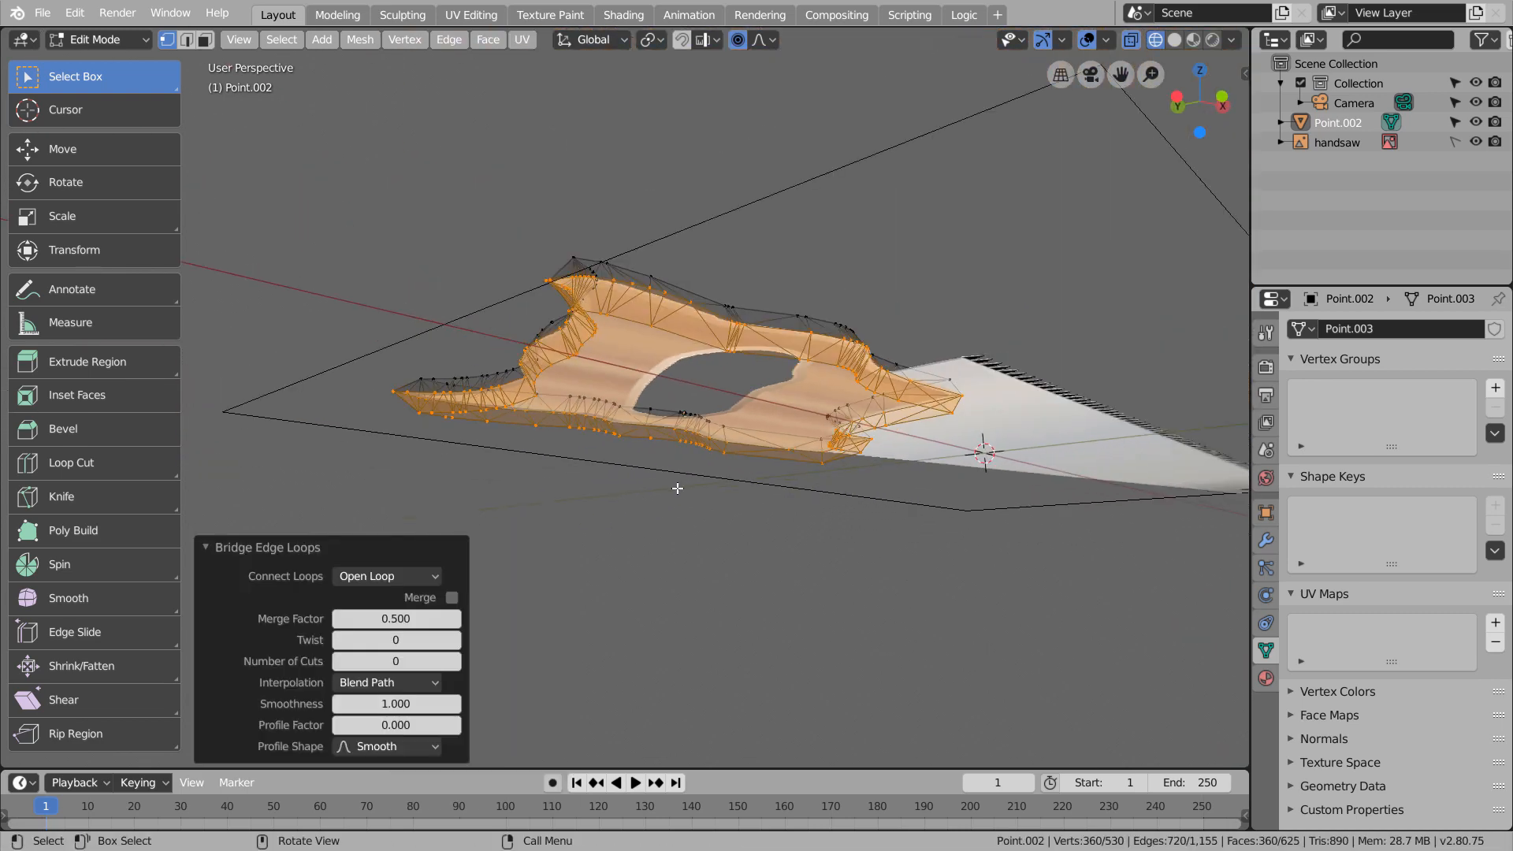
# In edge select mode, select the bottom outline loop and fill it with triangulated faces
pyautogui.press('2')
pyautogui.keyDown('alt'); pyautogui.click(650, 390); pyautogui.keyUp('alt')
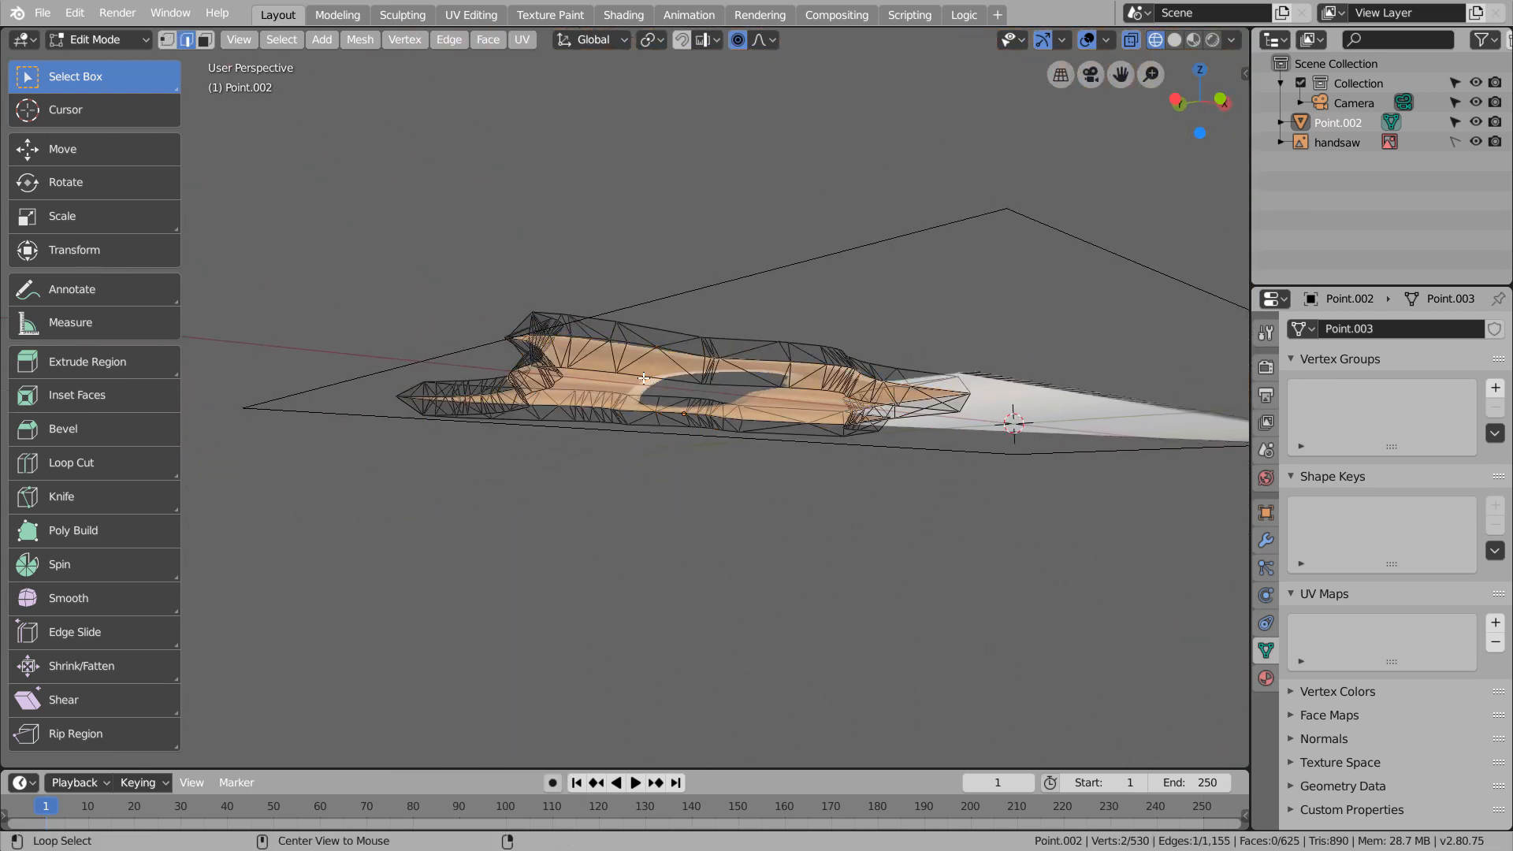
pyautogui.hotkey('alt', 'f')
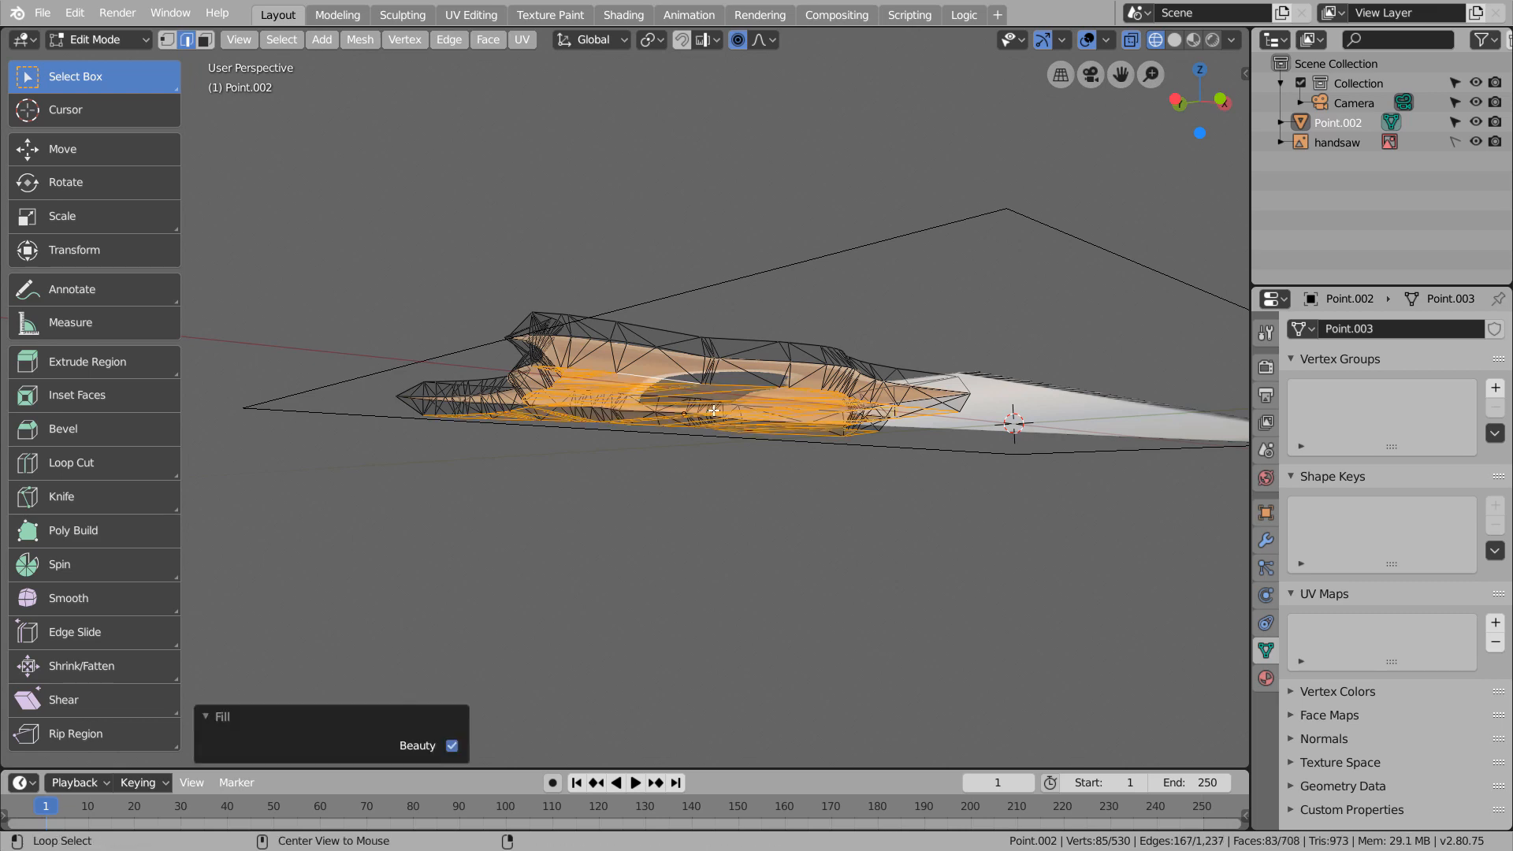
pyautogui.moveTo(714, 411); pyautogui.dragTo(639, 559, button='middle')
# Box-select the top outline loop from the front view and fill it with triangulated faces
pyautogui.press('KP_1')
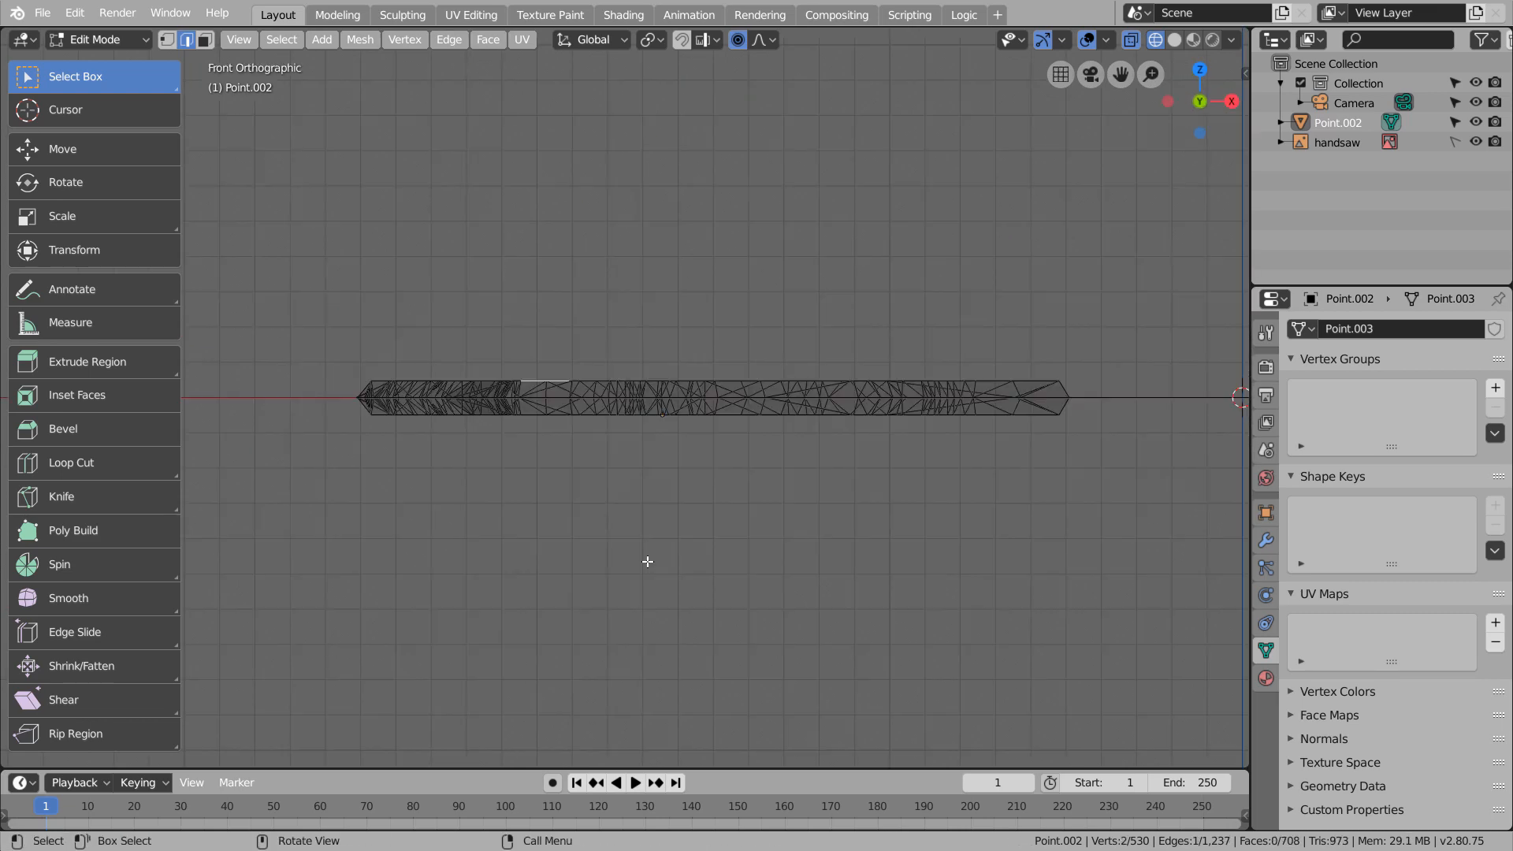
pyautogui.moveTo(364, 372); pyautogui.dragTo(1159, 390)
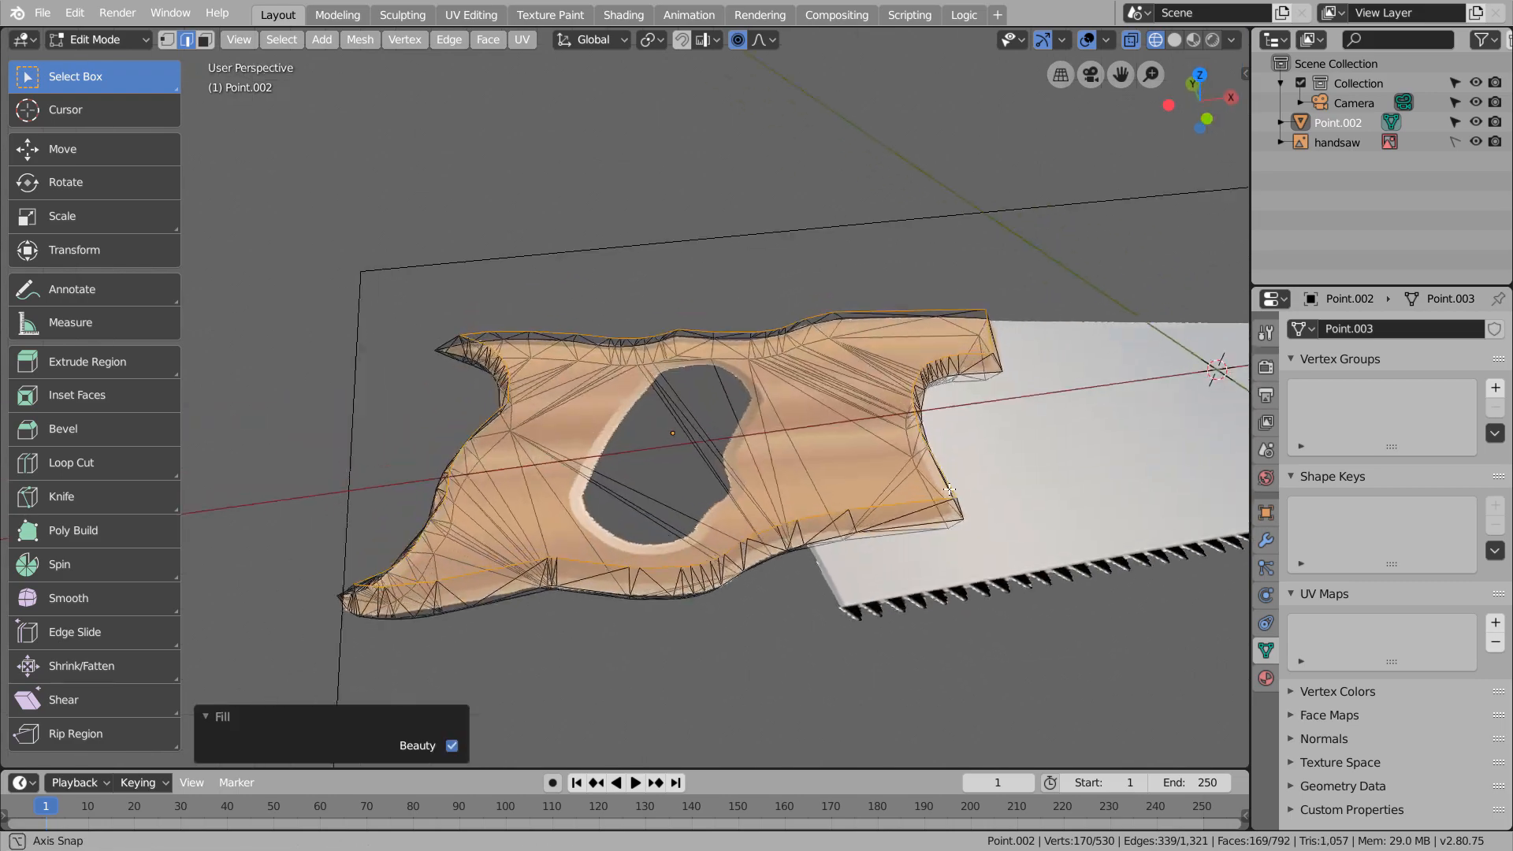
pyautogui.moveTo(788, 441)
pyautogui.mouseDown(button='middle')
pyautogui.moveTo(934, 402)
pyautogui.moveTo(928, 482)
pyautogui.moveTo(901, 440)
pyautogui.moveTo(803, 476)
pyautogui.moveTo(905, 394)
pyautogui.moveTo(1056, 389)
pyautogui.moveTo(982, 435)
pyautogui.mouseUp(button='middle')
pyautogui.hotkey('alt', 'f')
pyautogui.hotkey('ctrl', 'z')
pyautogui.hotkey('alt', 'f')
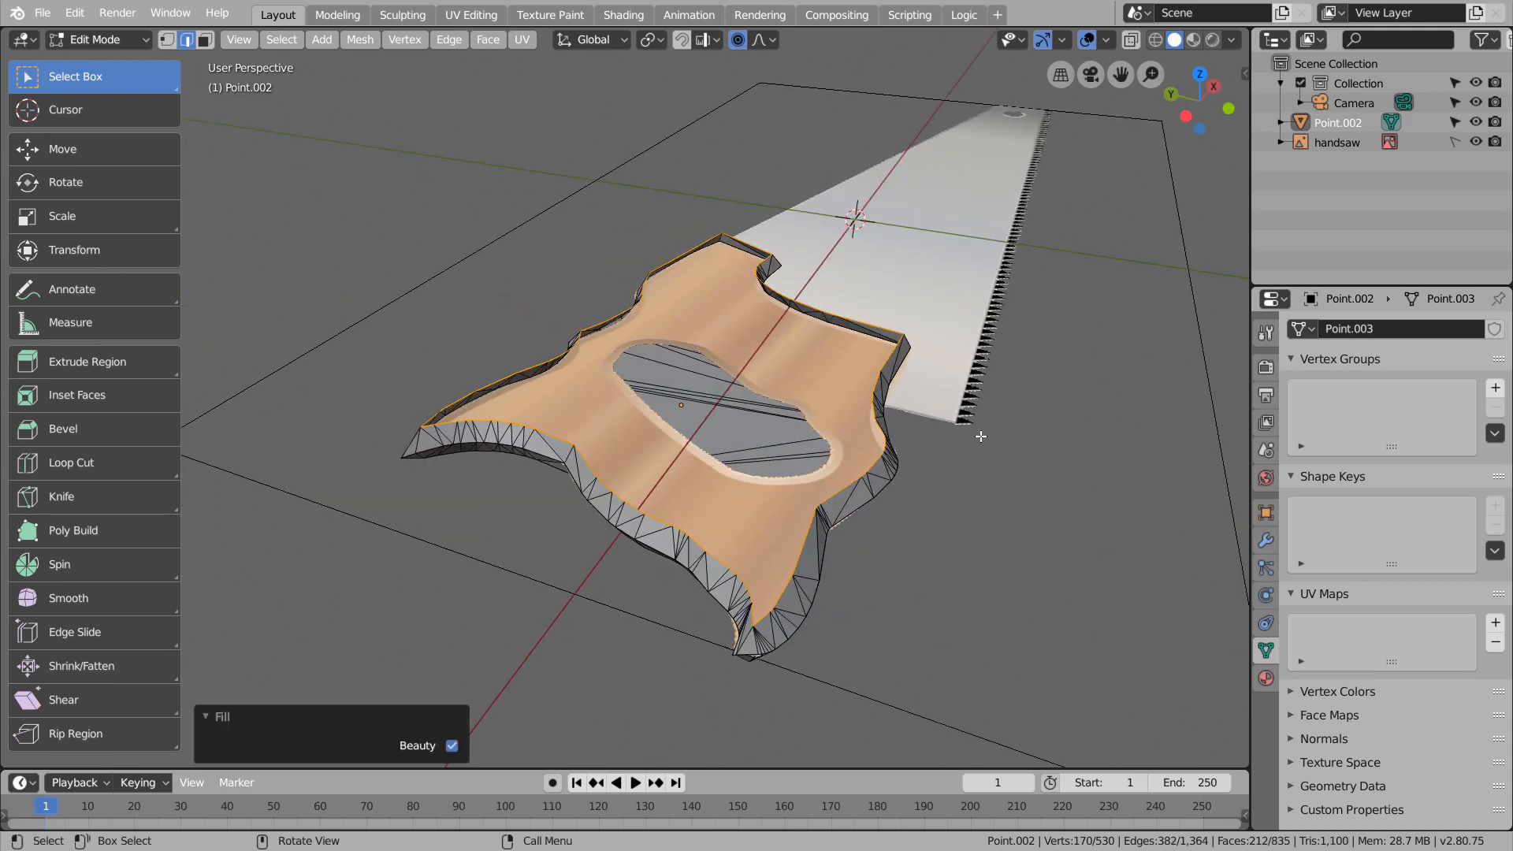
pyautogui.moveTo(963, 493); pyautogui.dragTo(865, 524, button='middle')
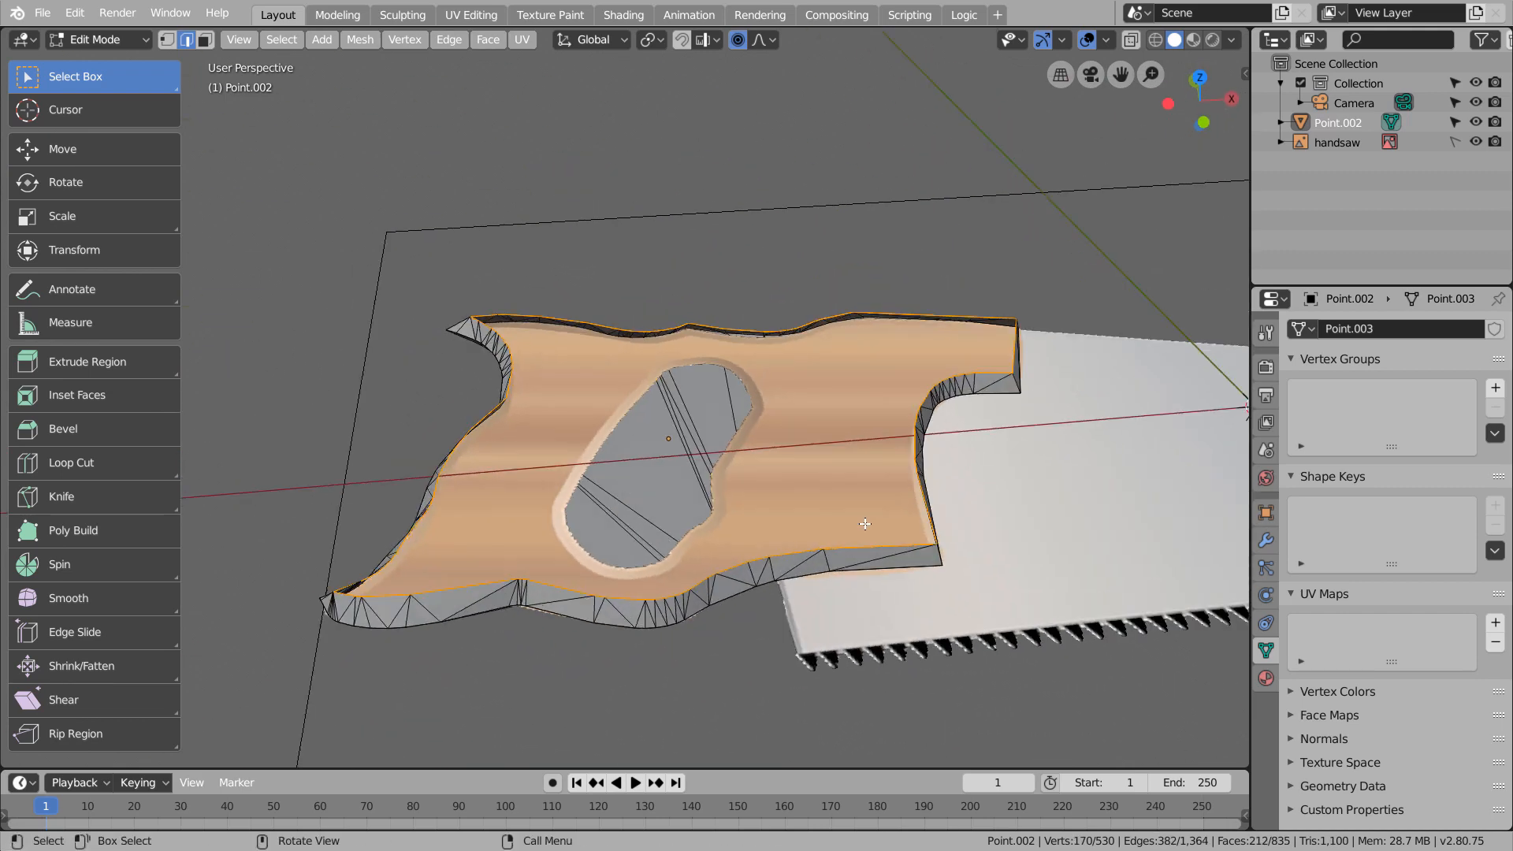
# Try insetting the handle's filled top, and undo the inset and the top fill
pyautogui.press('i')
pyautogui.click(808, 489)
pyautogui.hotkey('ctrl', 'z')
pyautogui.hotkey('ctrl', 'z')
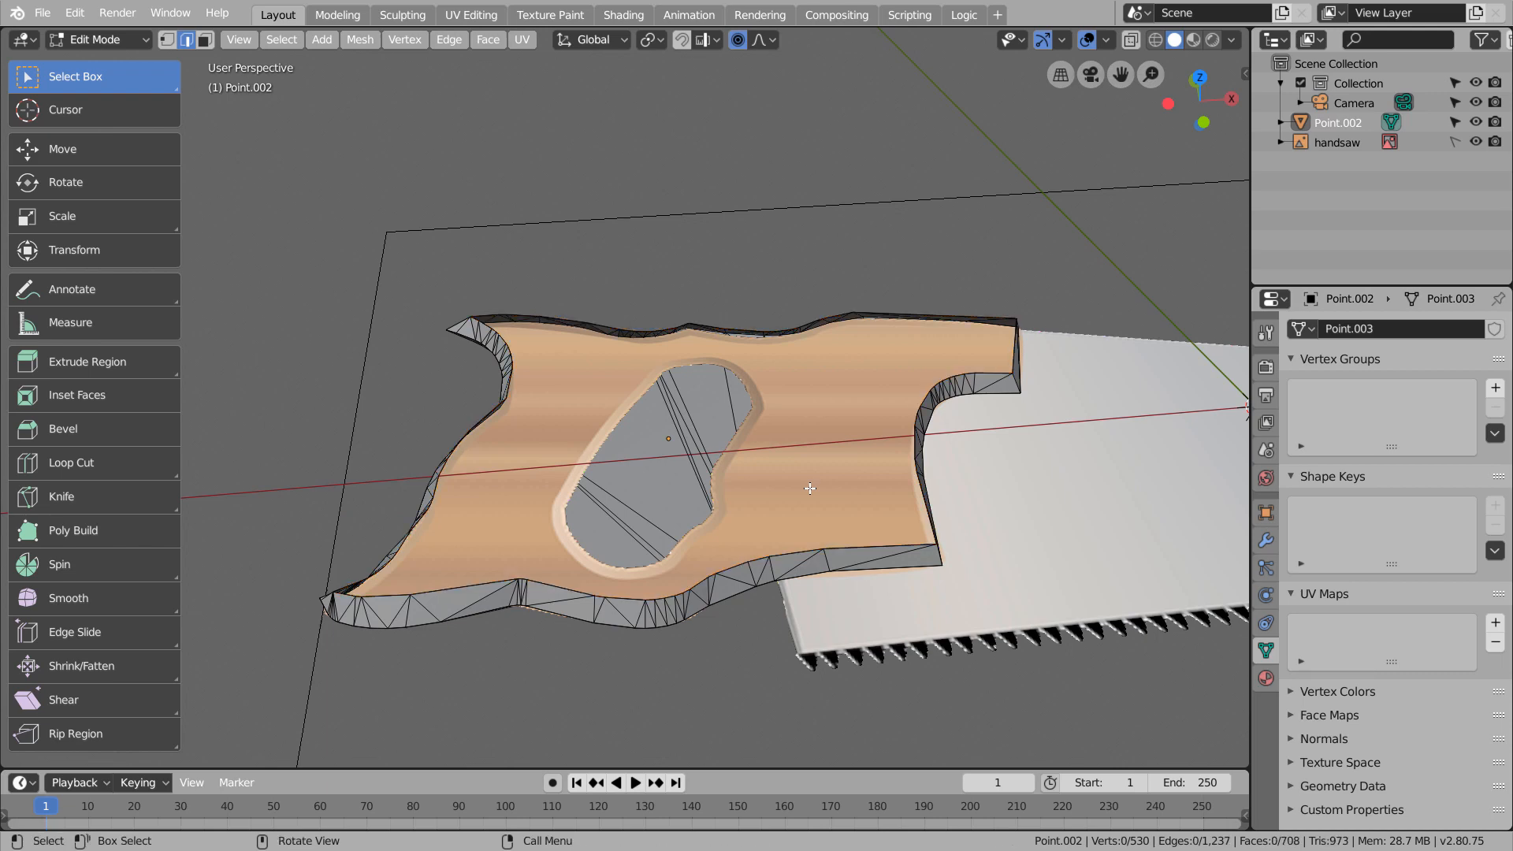
# In vertex select mode and wireframe shading, box-select the top outline's vertices from the front view
pyautogui.press('KP_1')
pyautogui.press('1')
pyautogui.hotkey('shift', 'z')
pyautogui.press('b')
pyautogui.moveTo(333, 367); pyautogui.dragTo(1167, 393)
pyautogui.moveTo(1163, 394)
pyautogui.mouseDown(button='middle')
pyautogui.moveTo(1116, 400)
pyautogui.moveTo(1069, 454)
pyautogui.moveTo(1125, 508)
pyautogui.mouseUp(button='middle')
pyautogui.press('f')
pyautogui.hotkey('ctrl', 'z')
pyautogui.hotkey('alt', 'f')
pyautogui.hotkey('ctrl', 'z')
# In solid shading, cover the top outline with a single face, apply Poke Faces to it, and leave Edit Mode
pyautogui.hotkey('shift', 'z')
pyautogui.moveTo(899, 479)
pyautogui.mouseDown(button='middle')
pyautogui.moveTo(1024, 381)
pyautogui.moveTo(891, 431)
pyautogui.moveTo(877, 459)
pyautogui.mouseUp(button='middle')
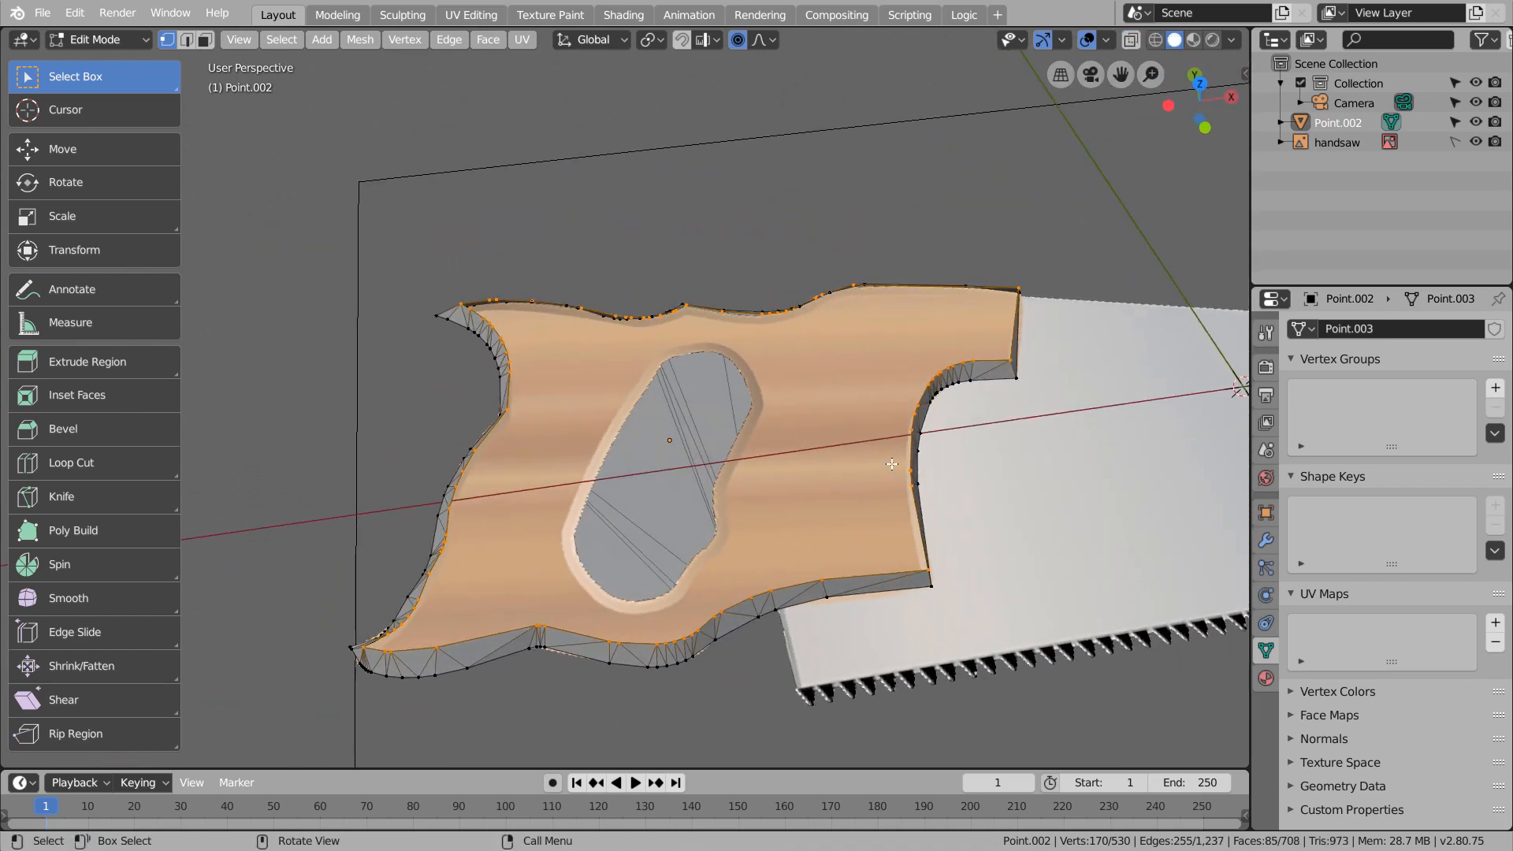
pyautogui.press('f')
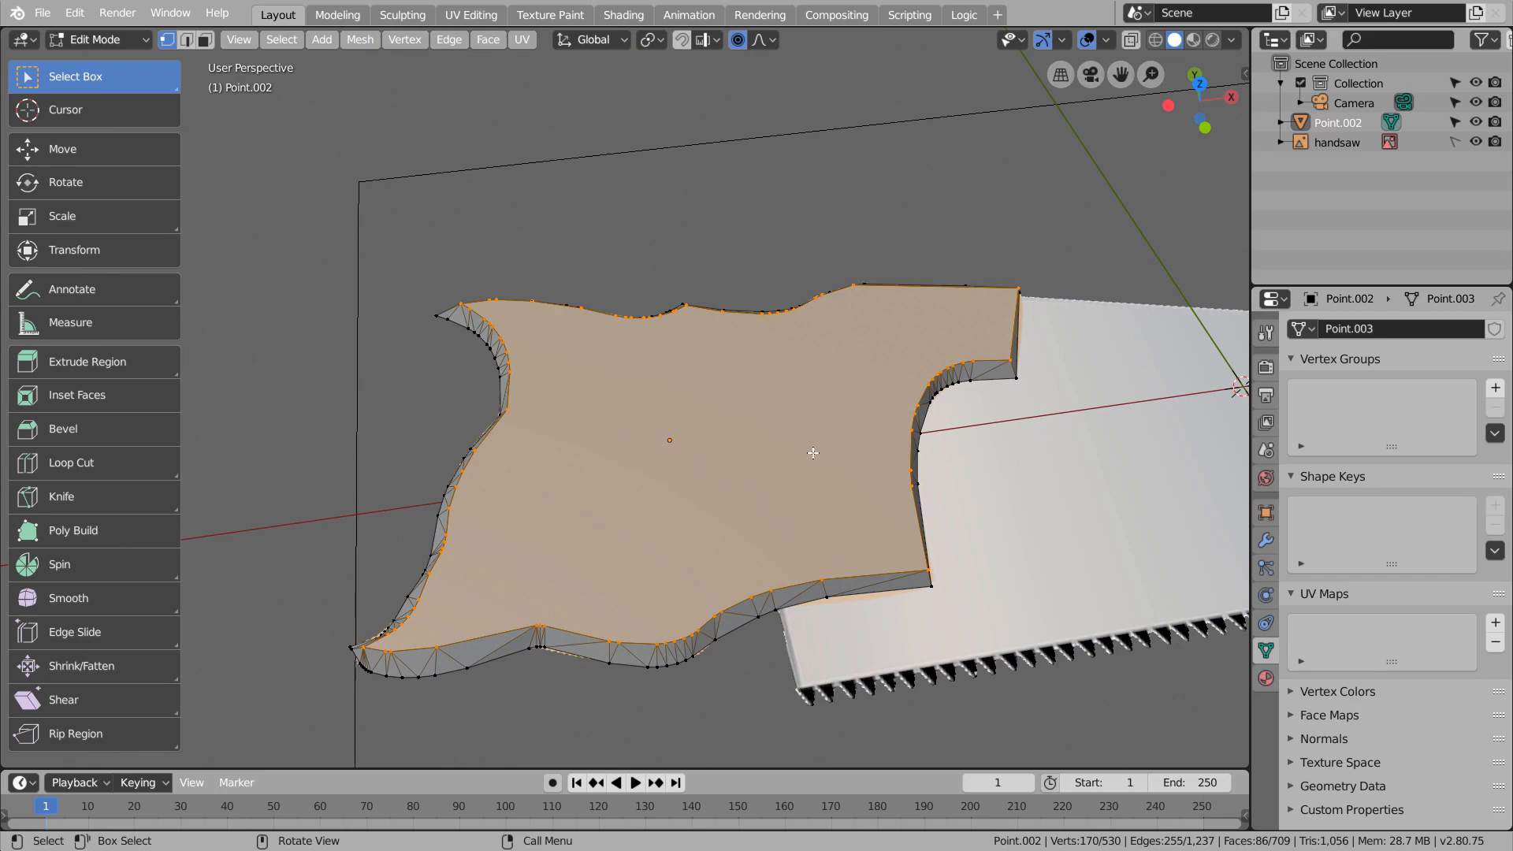
pyautogui.click(495, 39)
pyautogui.click(526, 149)
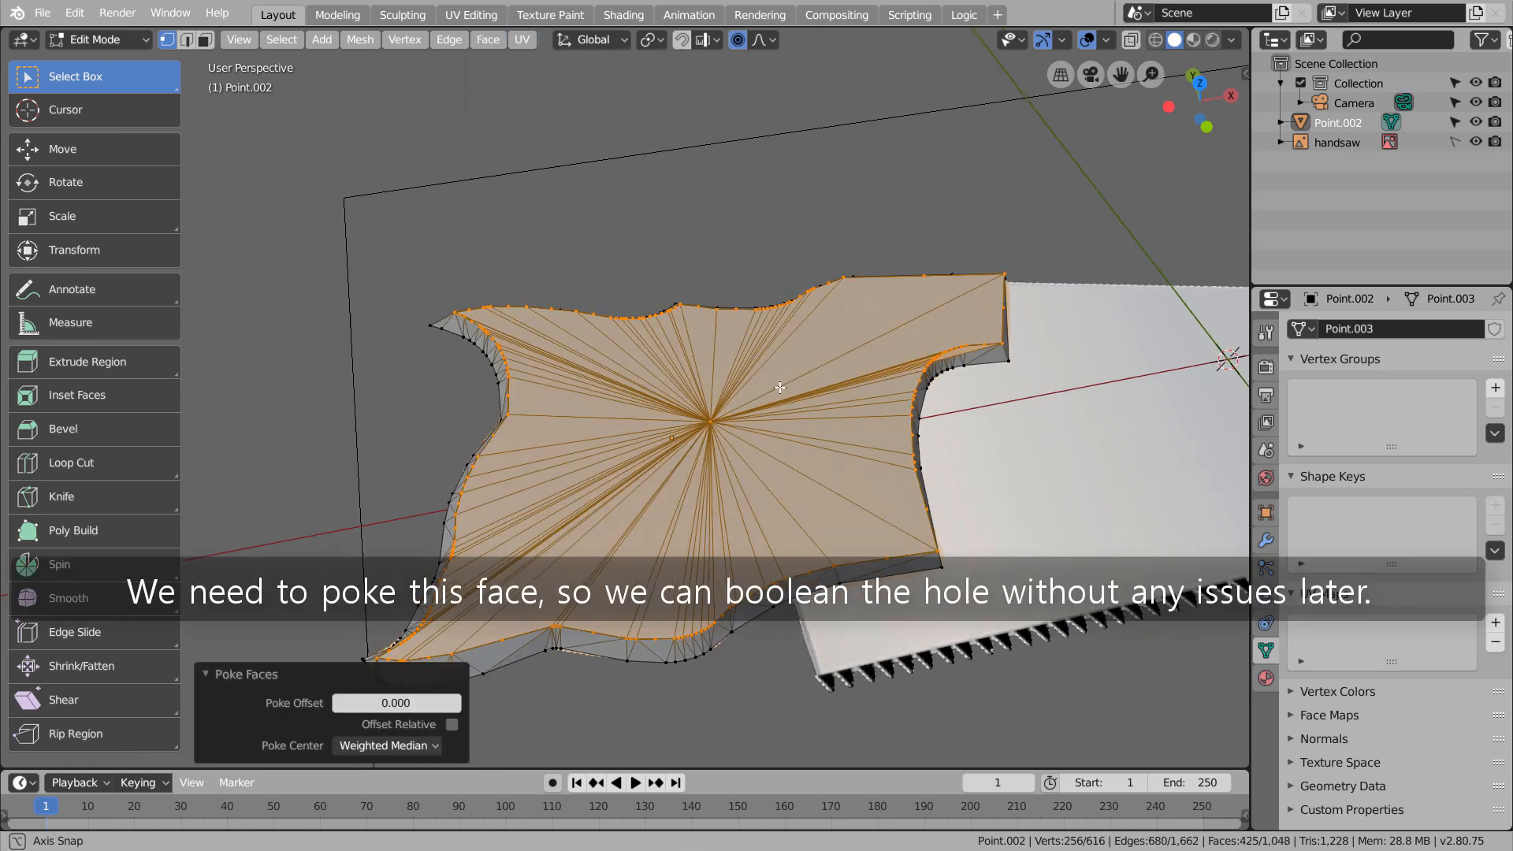
pyautogui.moveTo(551, 155); pyautogui.dragTo(769, 318, button='middle')
pyautogui.press('Tab')
# In top view with wireframe shading, add a Point Bezier curve and move it to the upper edge of the grip hole
pyautogui.press('KP_7')
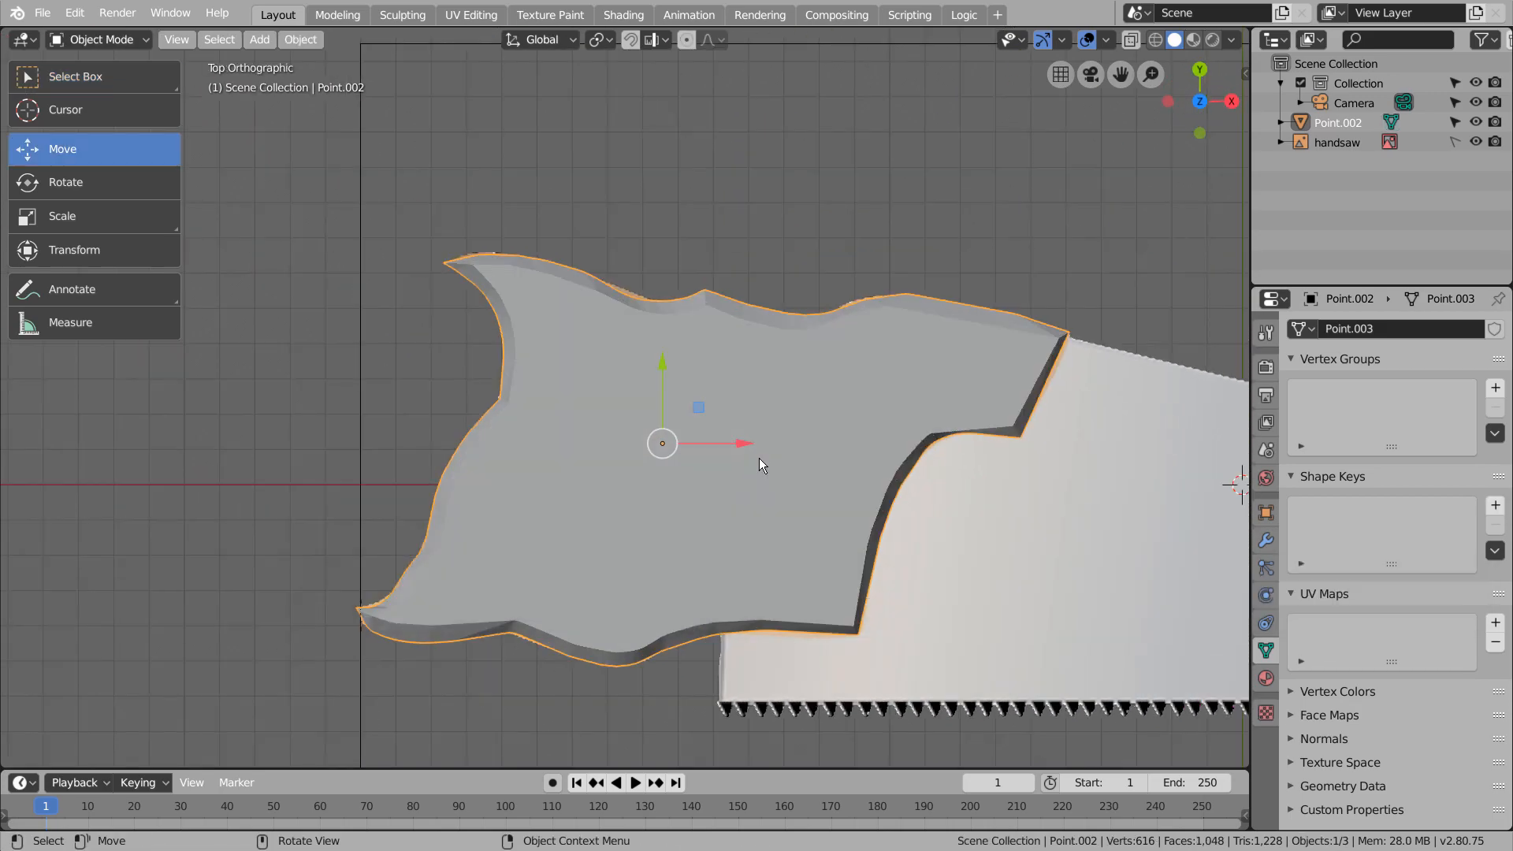
pyautogui.hotkey('shift', 'z')
pyautogui.hotkey('shift', 'a')
pyautogui.moveTo(789, 234)
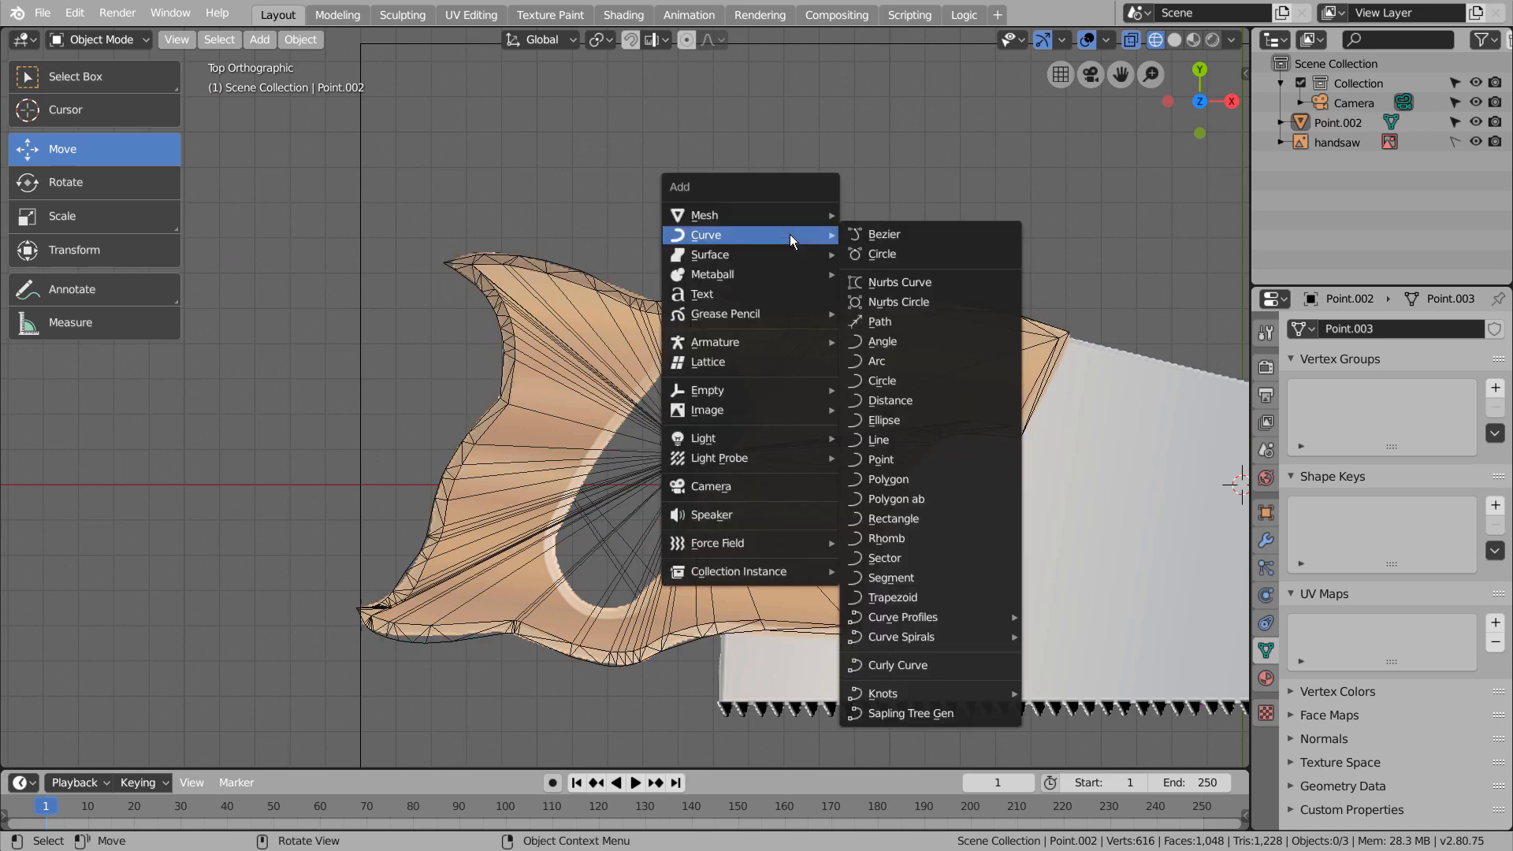
pyautogui.click(903, 459)
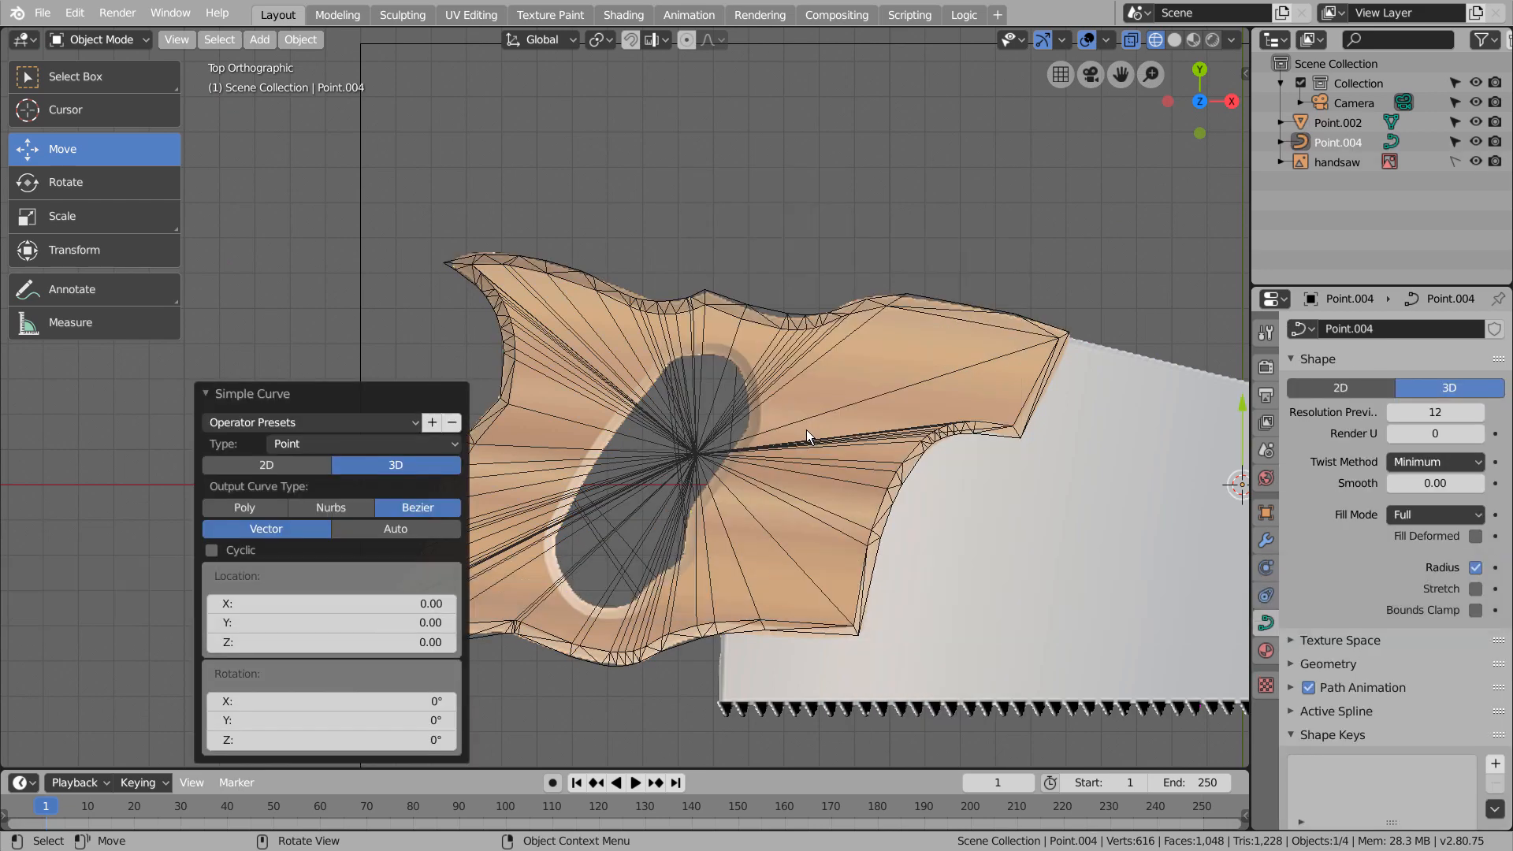
pyautogui.press('g')
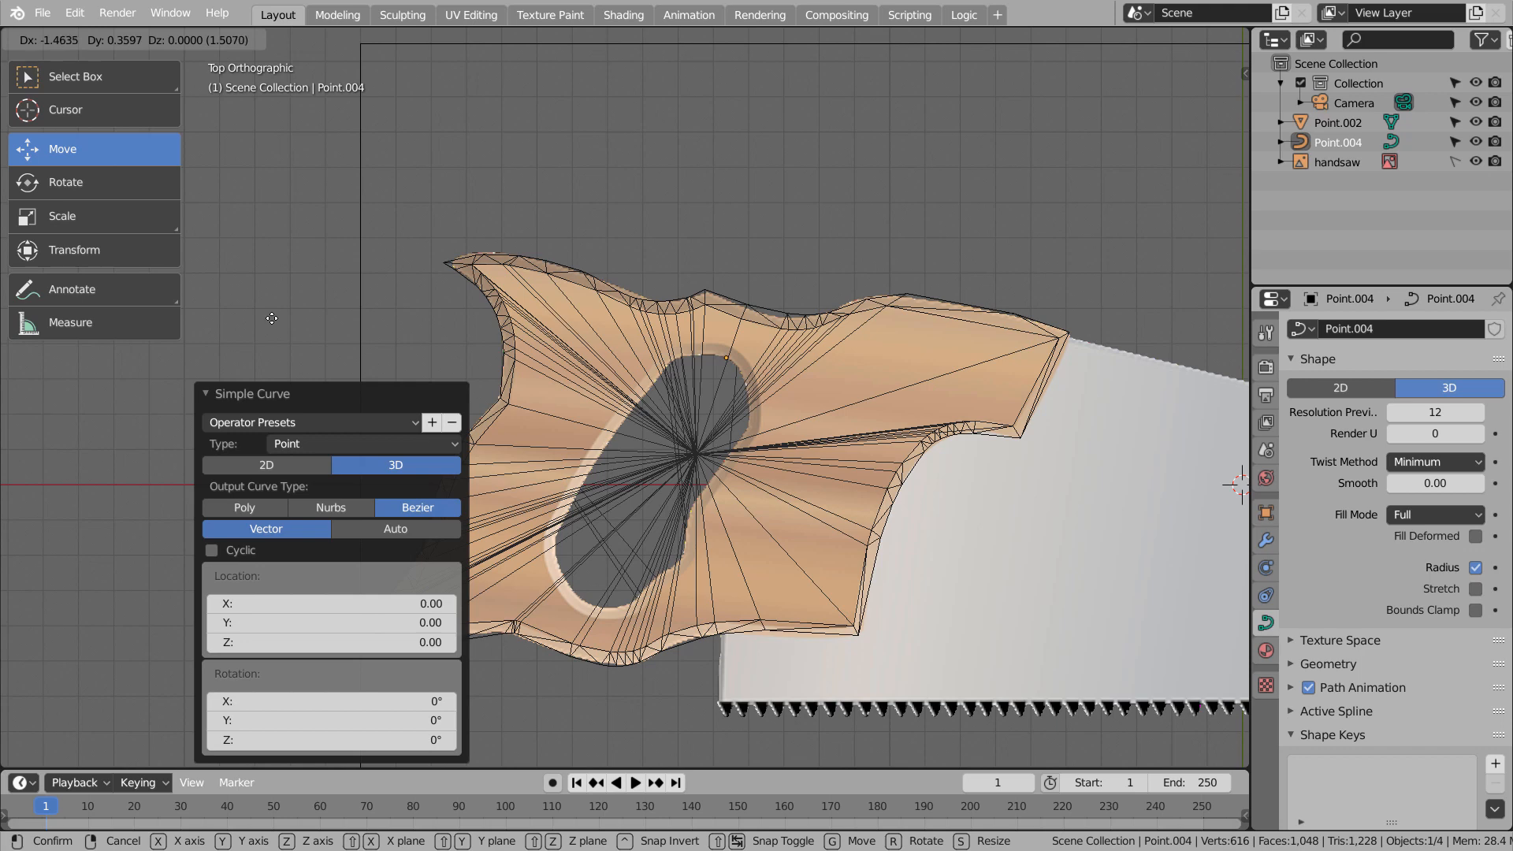
pyautogui.click(278, 308)
pyautogui.scroll(2, 583, 321)
pyautogui.press('g')
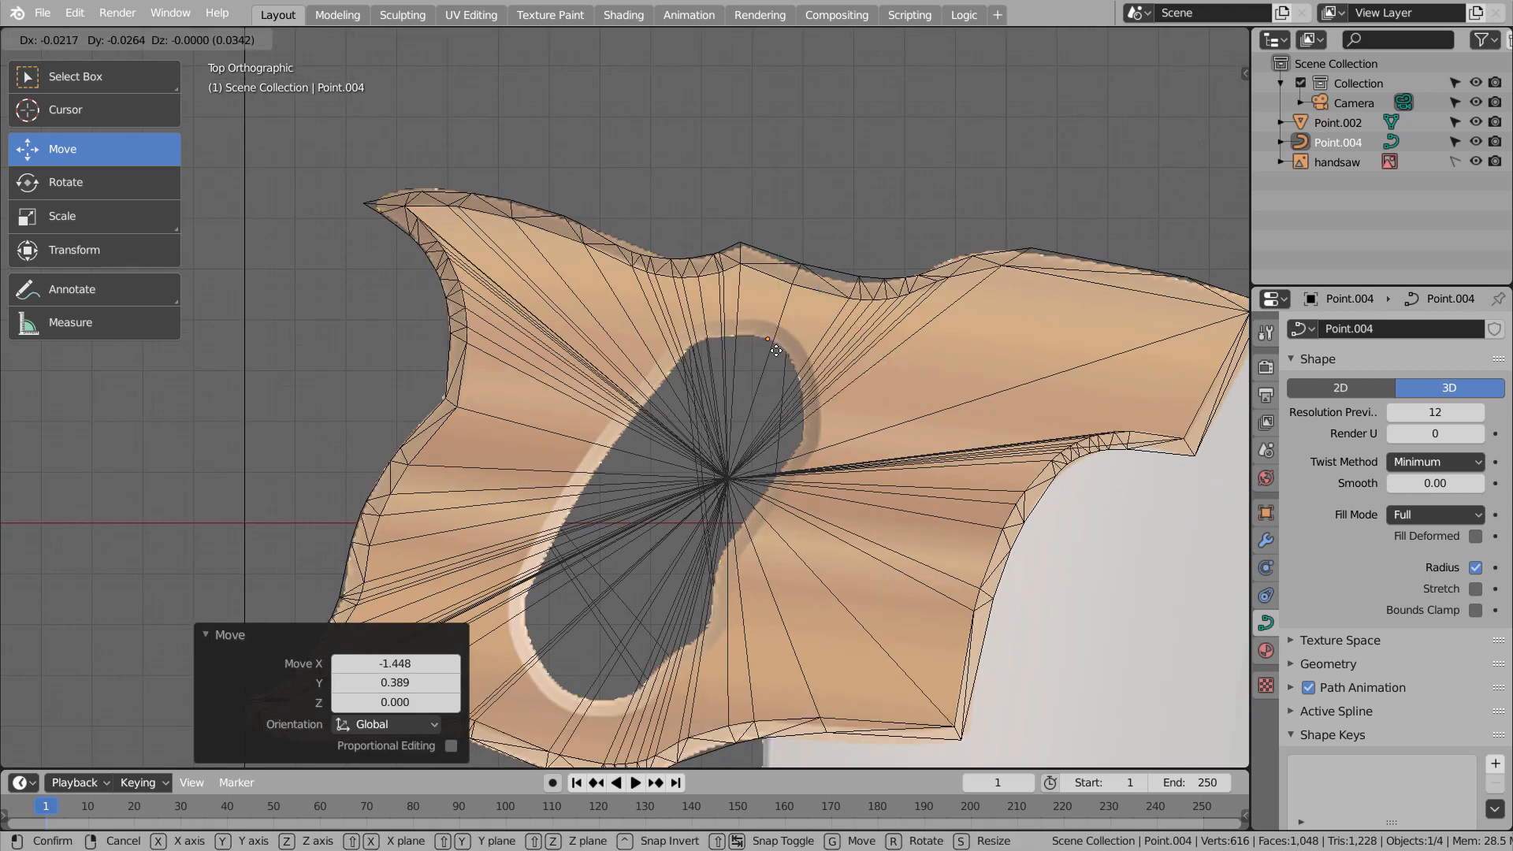
pyautogui.click(805, 378)
# Enter Edit Mode and extrude curve points down along the blade-side edge of the grip hole
pyautogui.press('Tab')
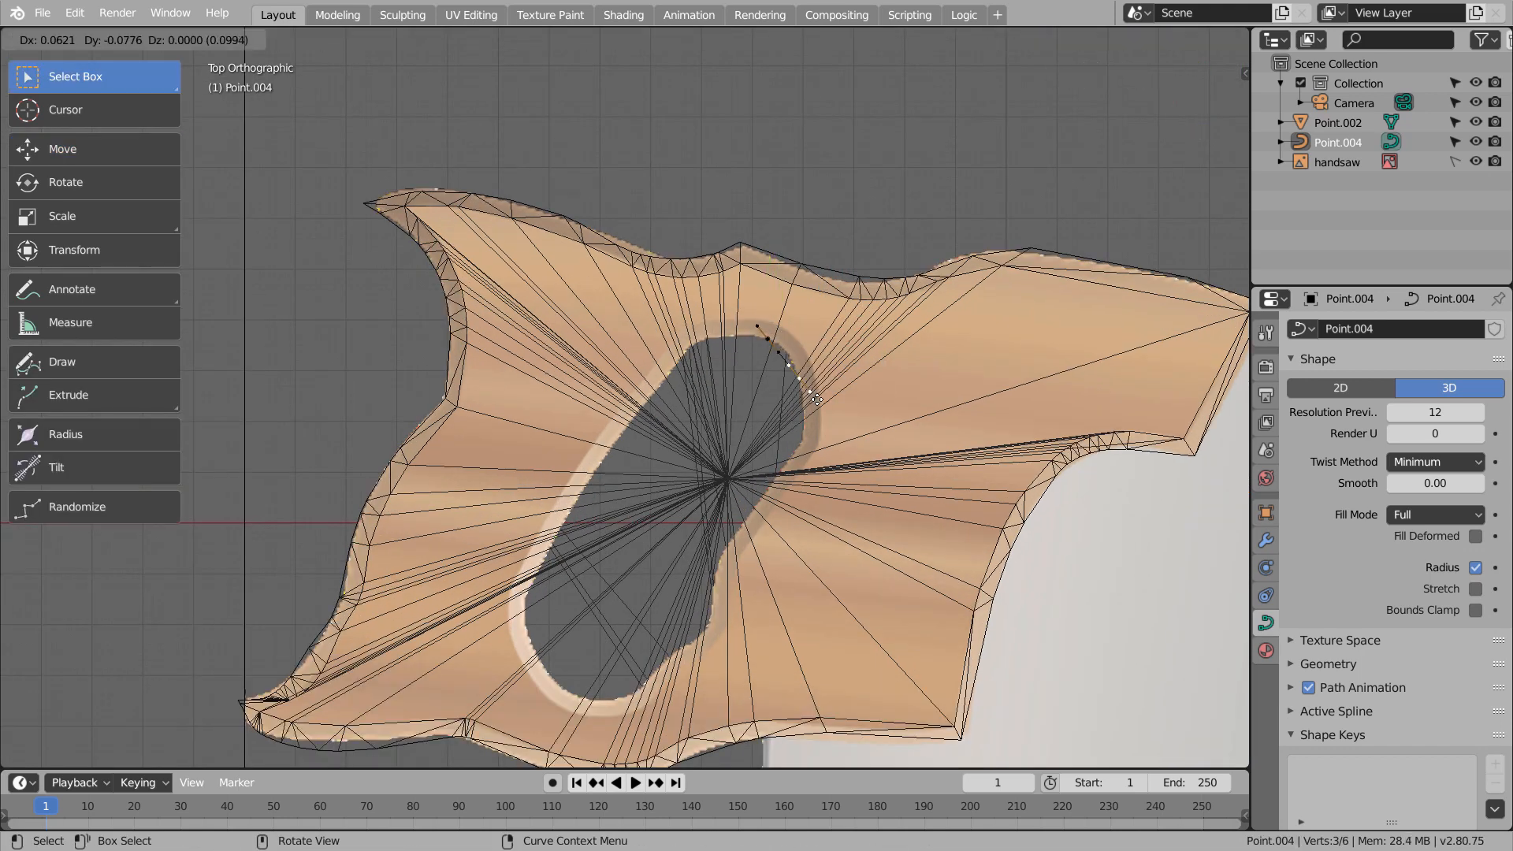
pyautogui.press('Tab')
pyautogui.moveTo(811, 349); pyautogui.dragTo(815, 372)
pyautogui.press('Tab')
pyautogui.click(818, 375)
pyautogui.press('e')
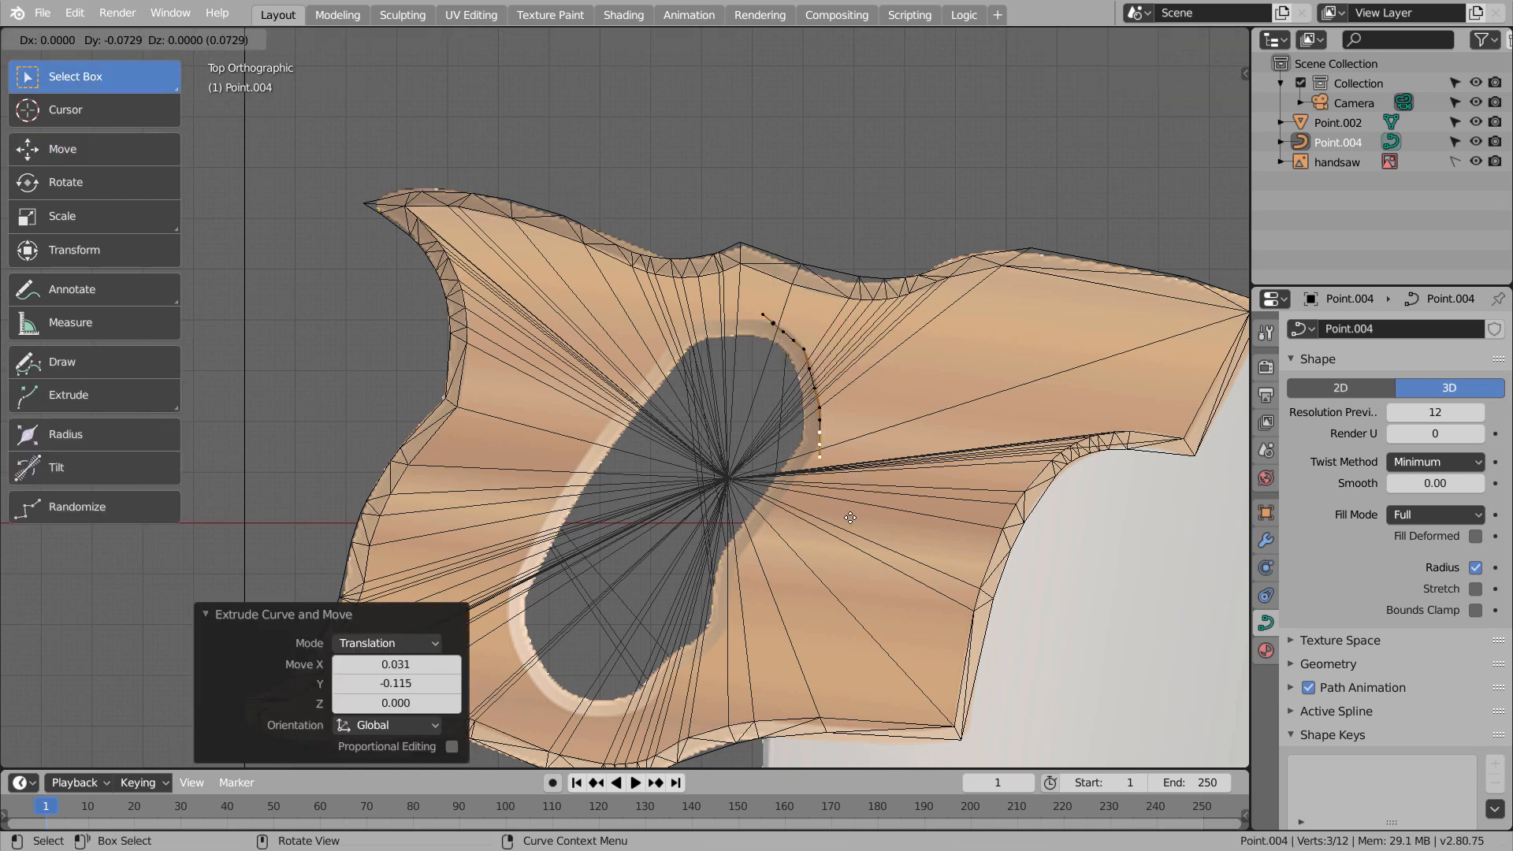
pyautogui.click(850, 519)
pyautogui.press('e')
pyautogui.click(757, 676)
pyautogui.moveTo(758, 676); pyautogui.dragTo(862, 563, button='middle')
# Extrude more curve points around the lower end and rear edge of the grip hole, back up near the start point
pyautogui.press('e')
pyautogui.click(772, 635)
pyautogui.press('e')
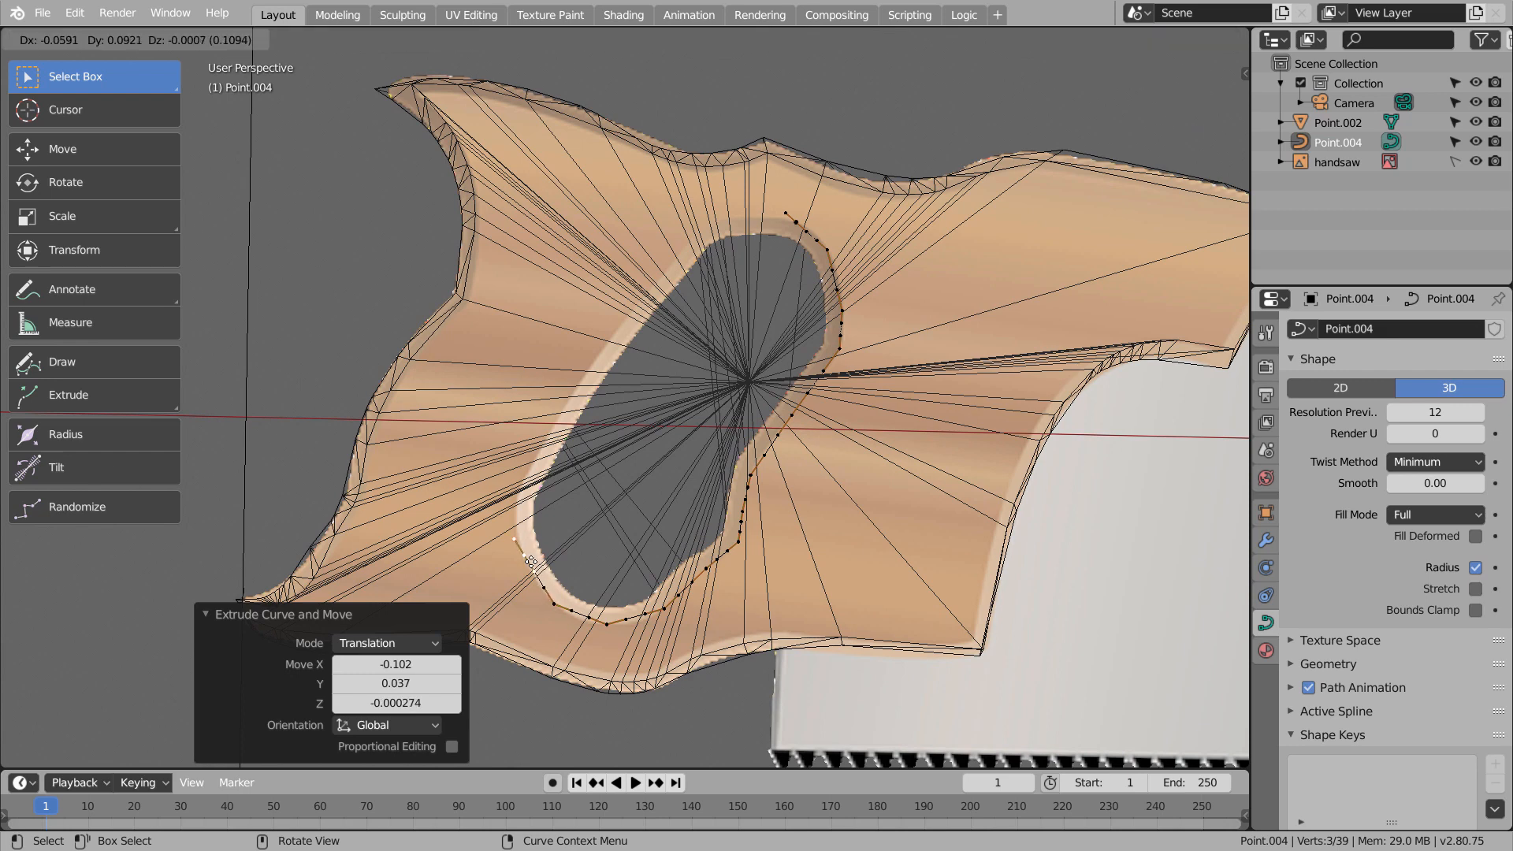
pyautogui.click(531, 561)
pyautogui.press('e')
pyautogui.click(521, 501)
pyautogui.press('e')
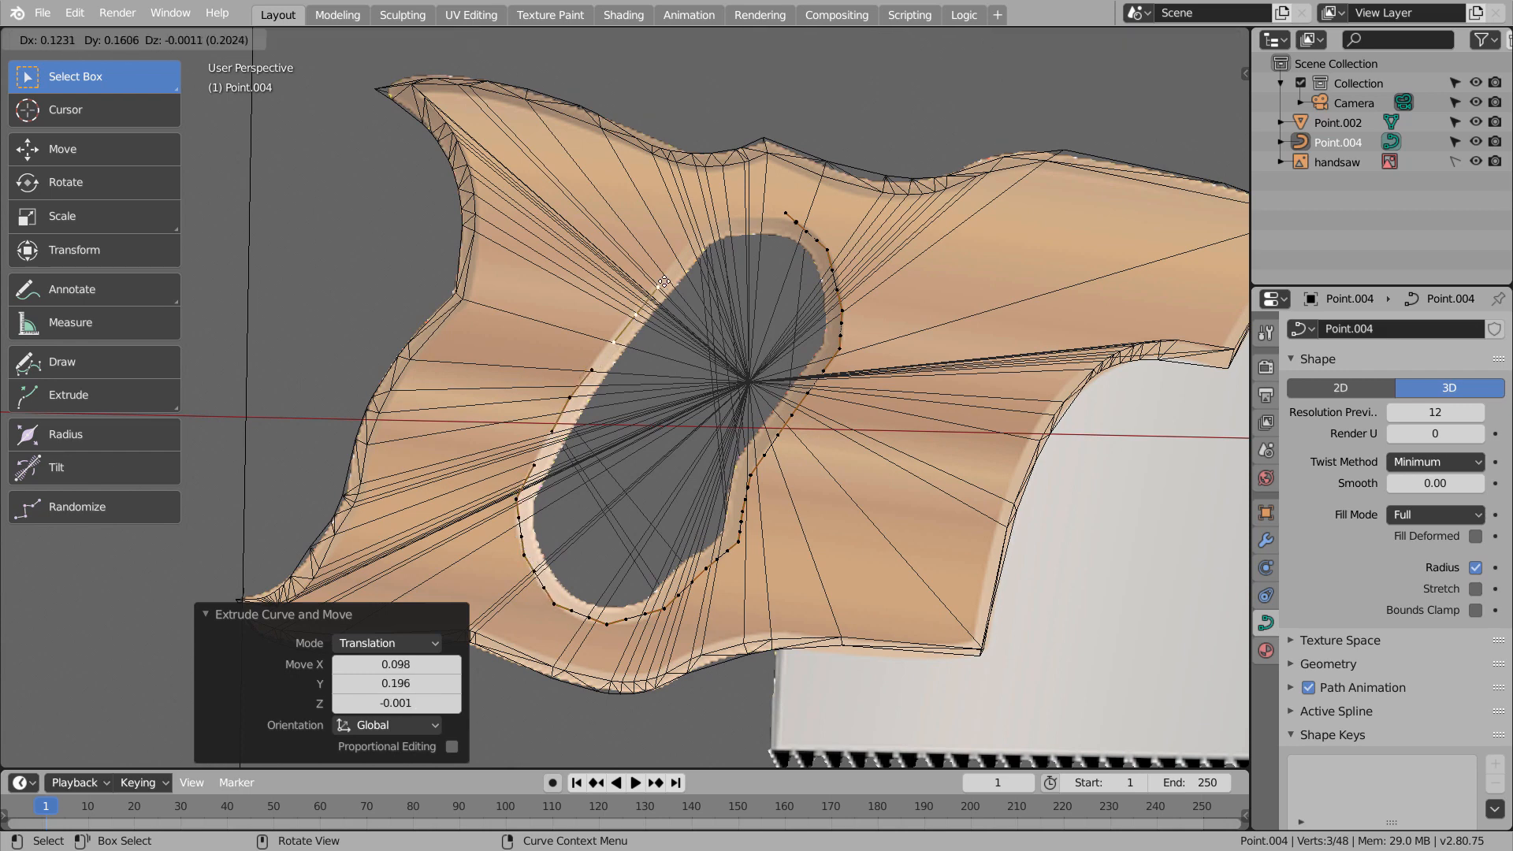
pyautogui.click(664, 282)
pyautogui.press('e')
pyautogui.click(729, 199)
pyautogui.press('e')
pyautogui.click(773, 178)
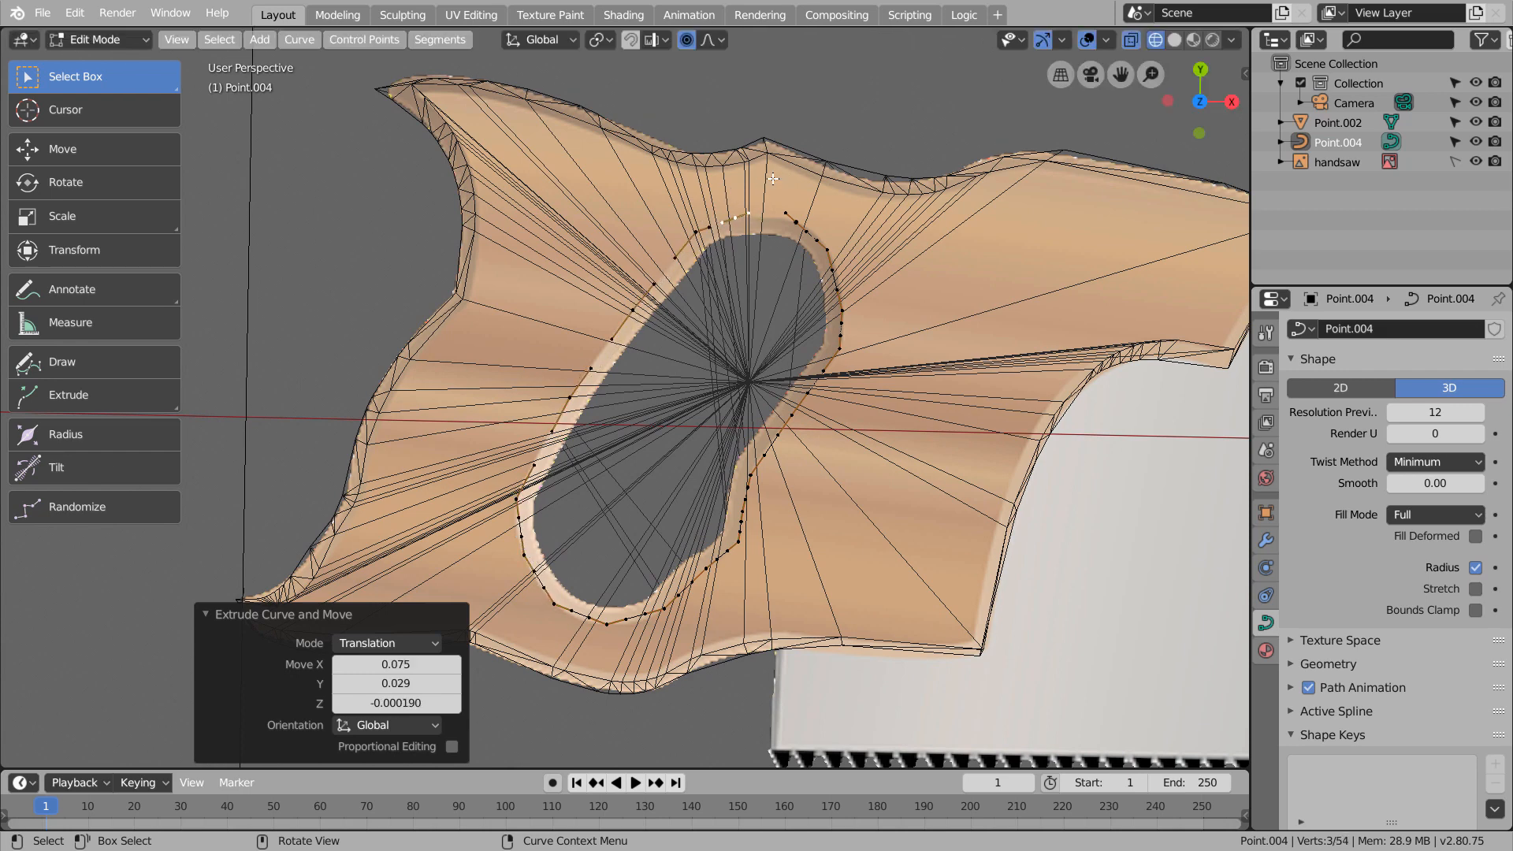
# Close the grip hole curve, set its handles to Automatic, and return to Object Mode
pyautogui.keyDown('shift'); pyautogui.click(799, 221); pyautogui.keyUp('shift')
pyautogui.press('f')
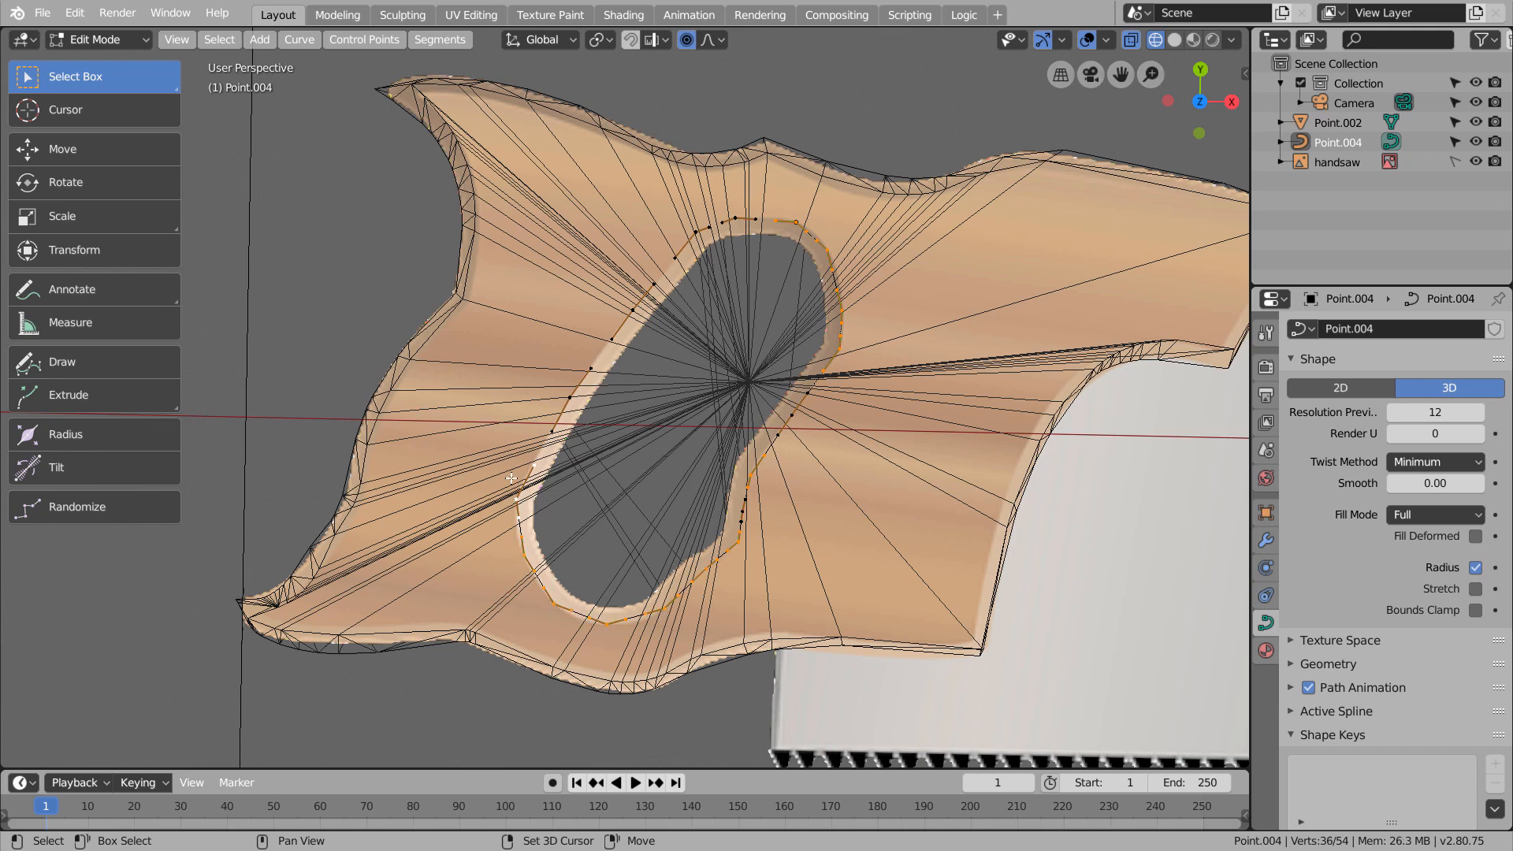
pyautogui.press('v')
pyautogui.press('a')
pyautogui.click(737, 219)
pyautogui.press('v')
pyautogui.press('a')
pyautogui.press('Tab')
pyautogui.press('Tab')
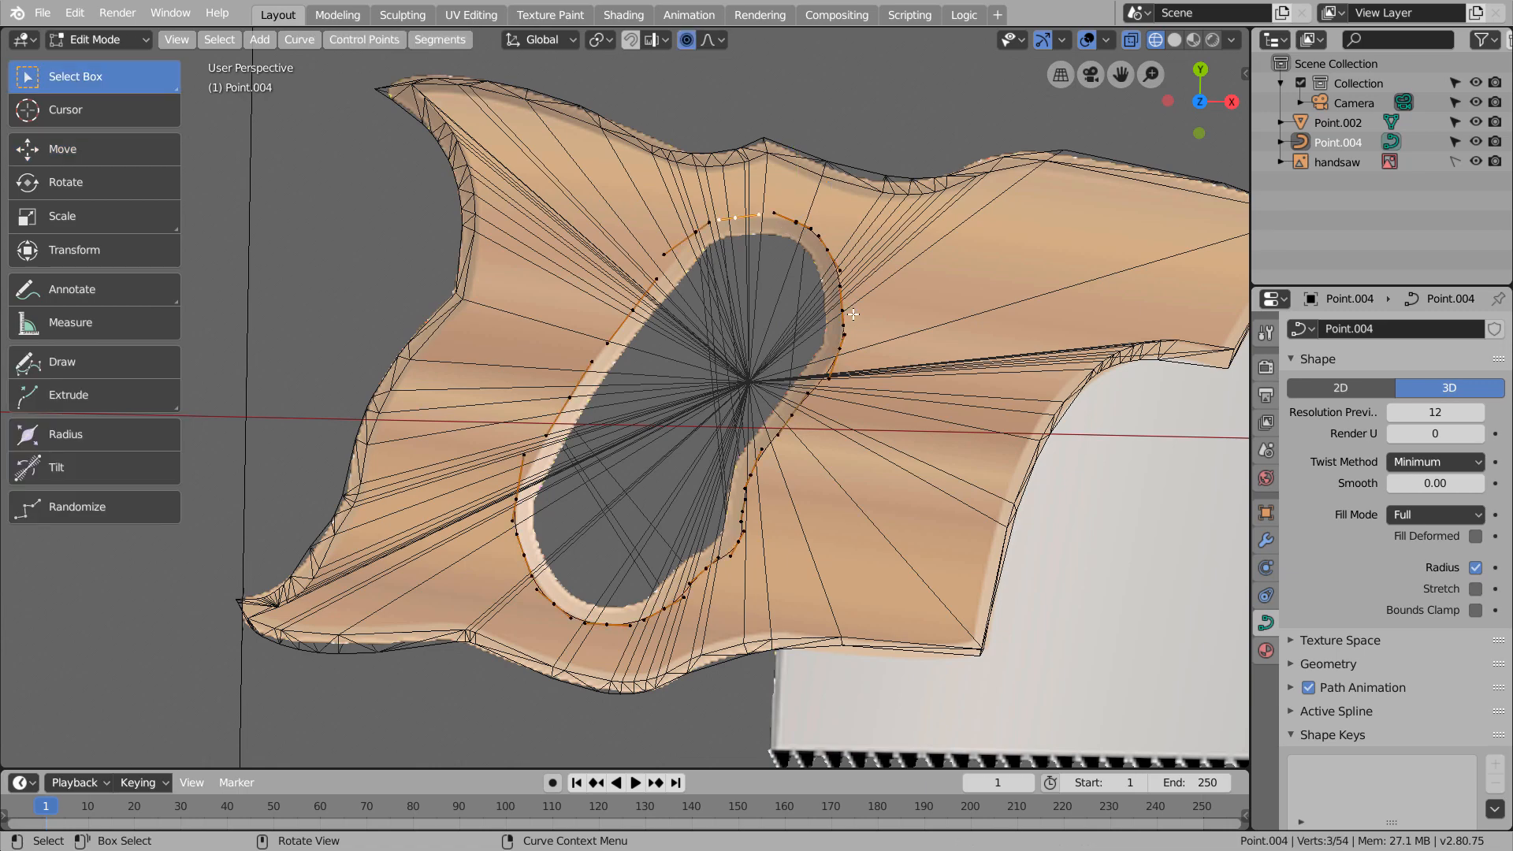
# Move the grip hole curve along the Z axis until it sits below the handle
pyautogui.press('Tab')
pyautogui.moveTo(844, 400); pyautogui.dragTo(766, 259, button='middle')
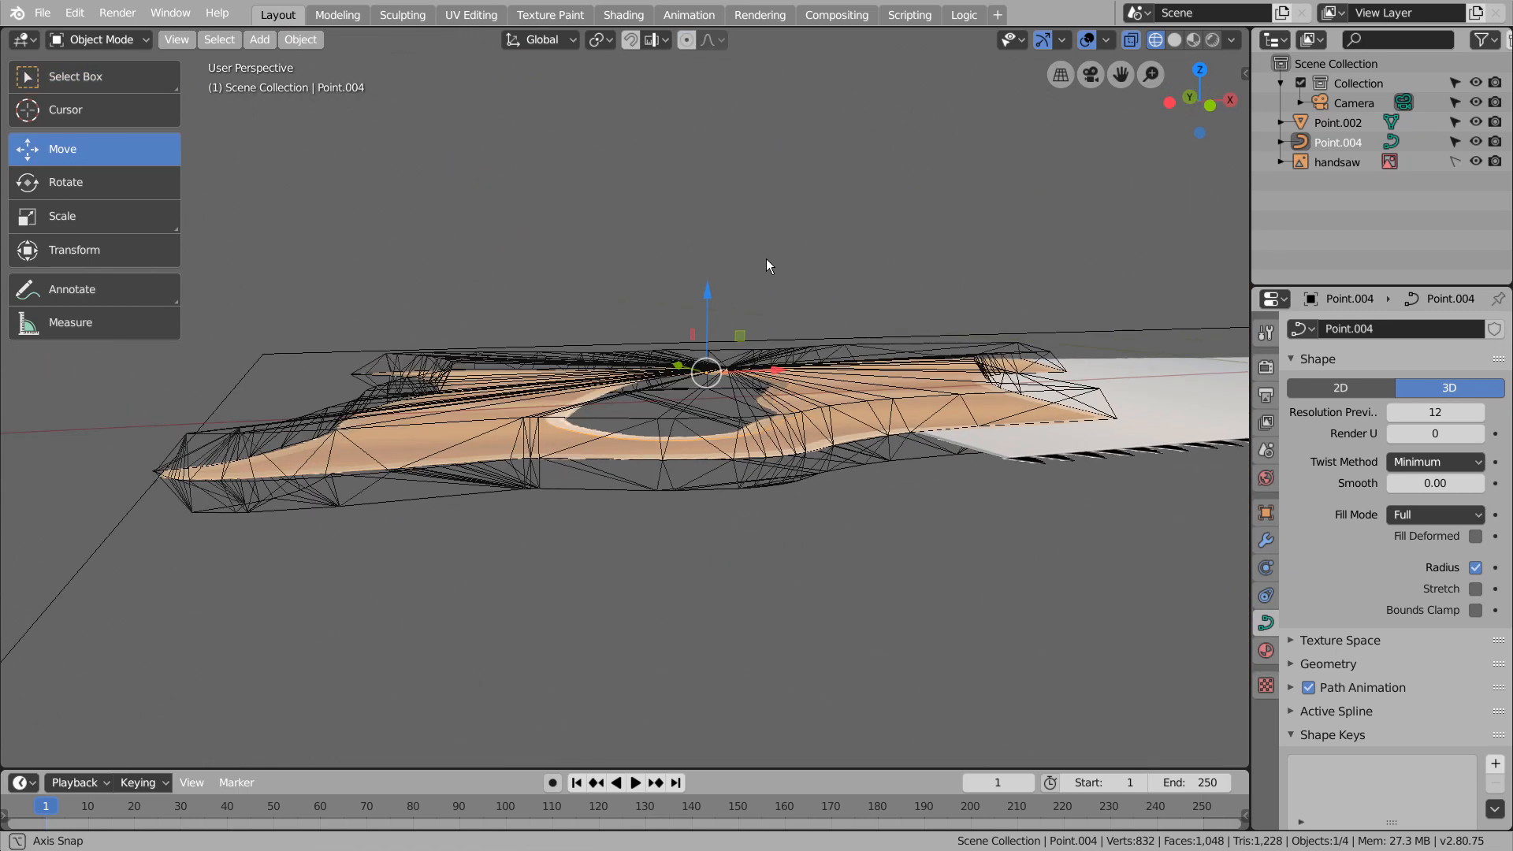
pyautogui.press('g')
pyautogui.press('z')
pyautogui.click(713, 353)
pyautogui.press('Tab')
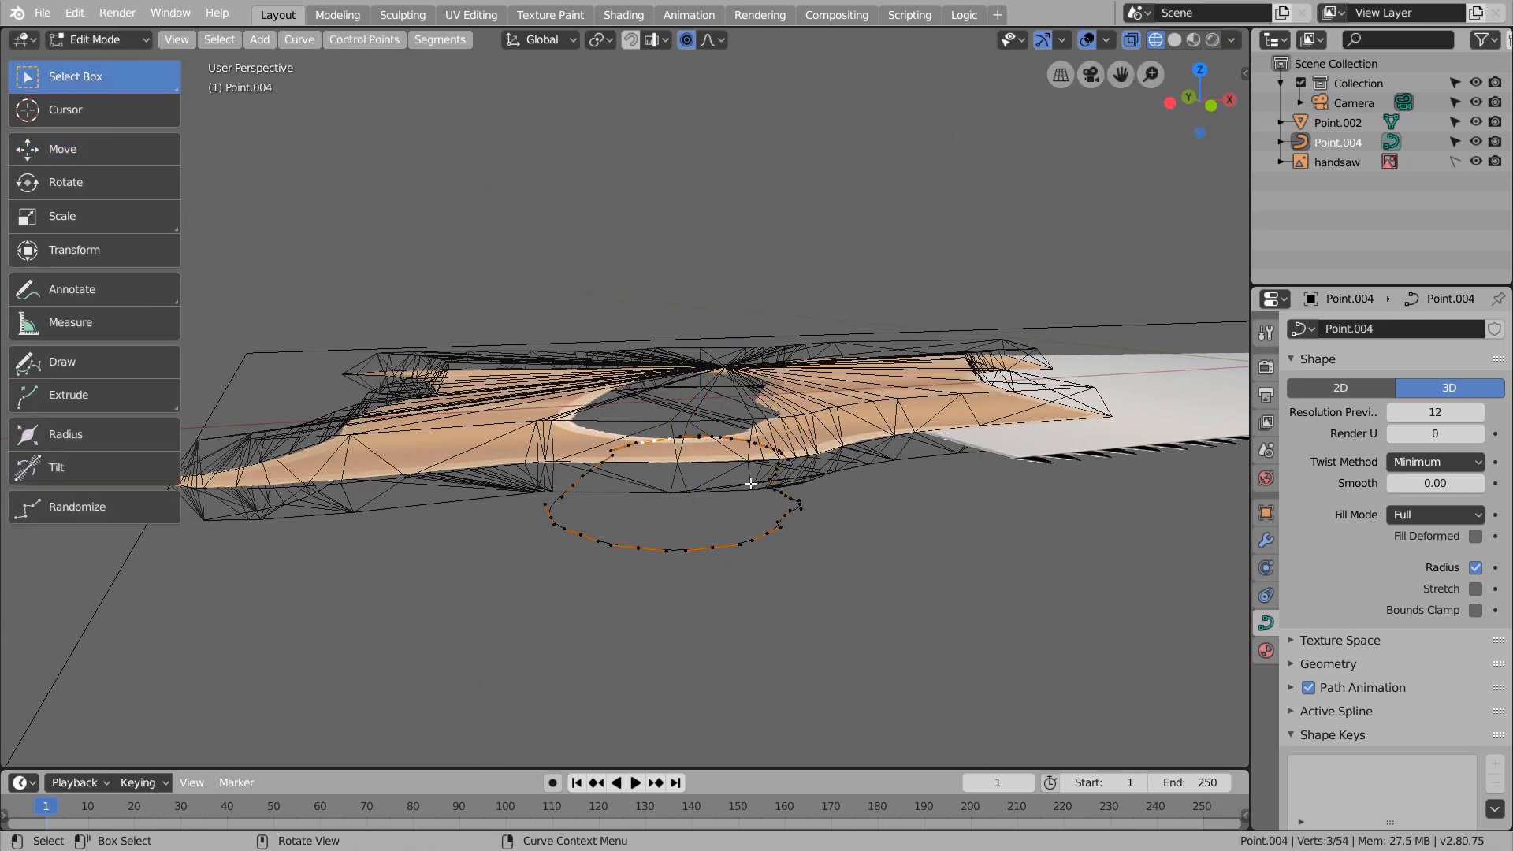
# Convert the grip hole curve to a mesh and simplify all its vertices with Limited Dissolve
pyautogui.press('Tab')
pyautogui.rightClick(777, 532)
pyautogui.click(777, 532)
pyautogui.press('Tab')
pyautogui.press('a')
pyautogui.press('x')
pyautogui.click(776, 532)
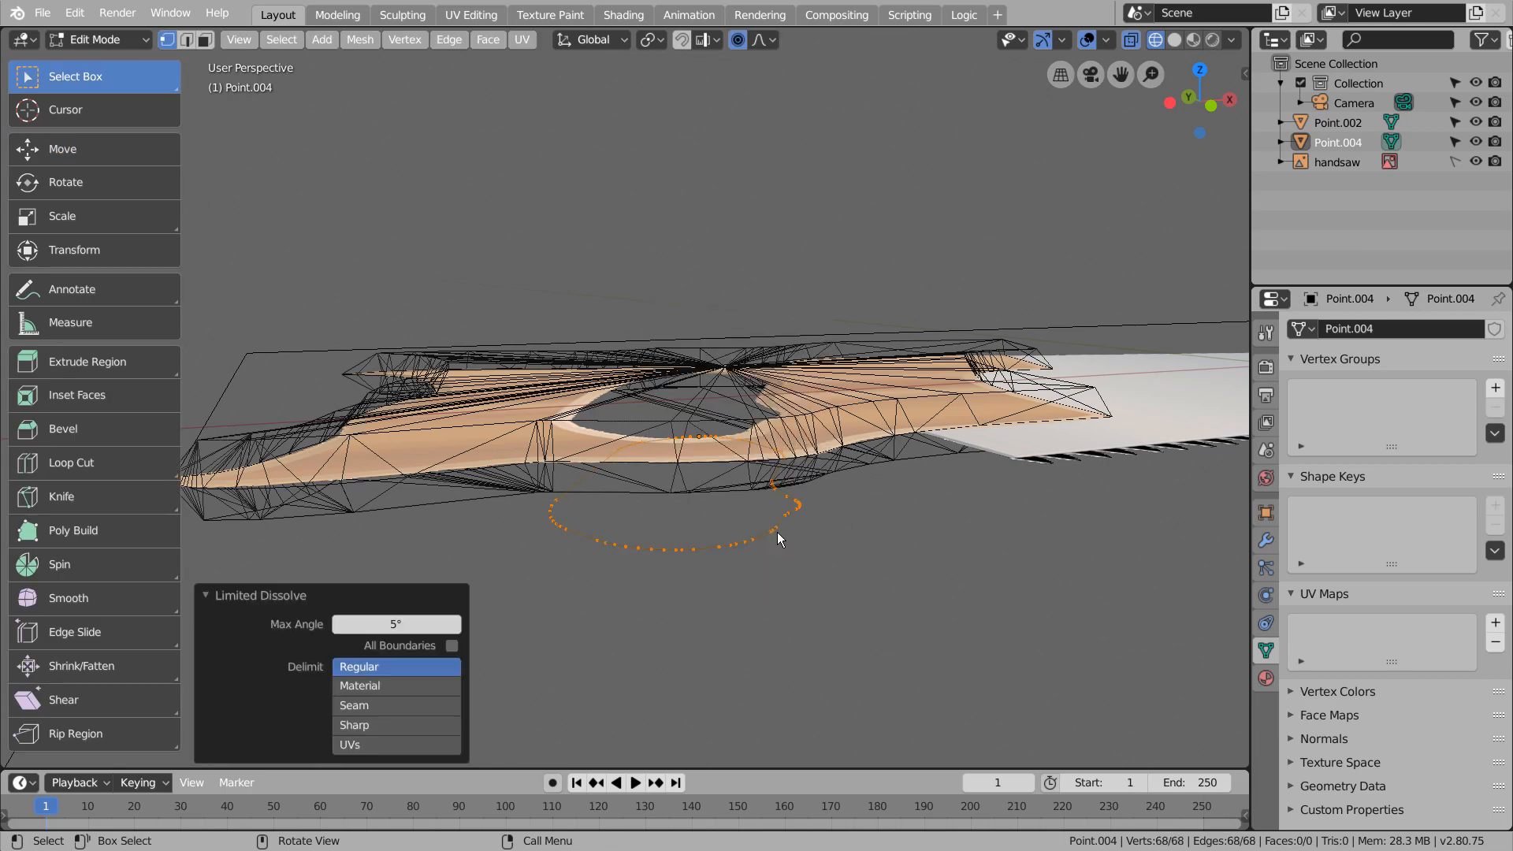
pyautogui.press('Tab')
pyautogui.press('Tab')
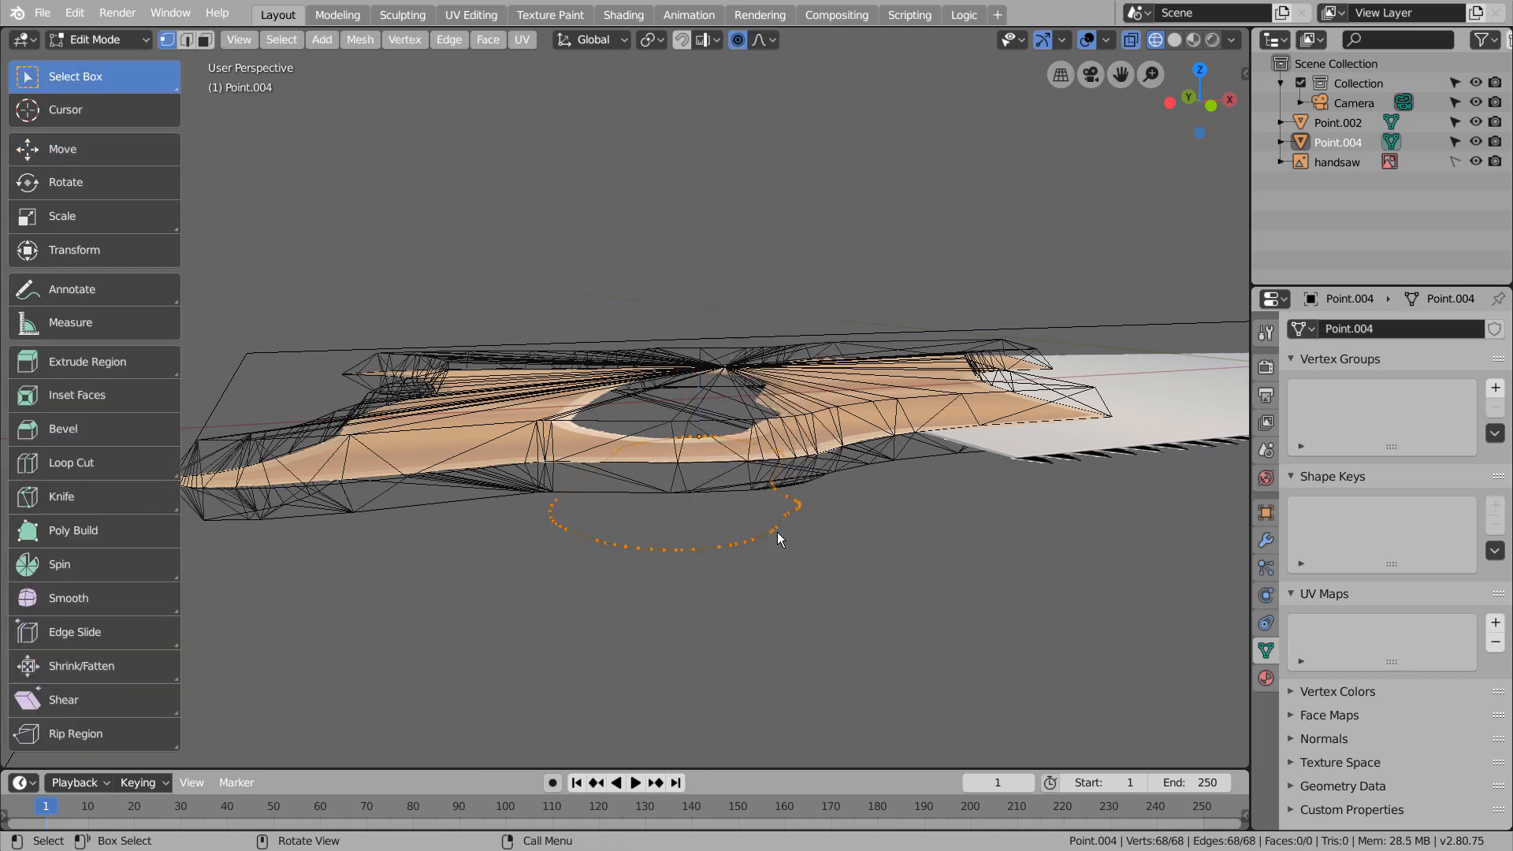
# Extrude the grip hole outline up along Z through the handle and cap its upper end with a face
pyautogui.press('e')
pyautogui.press('z')
pyautogui.click(757, 303)
pyautogui.press('f')
pyautogui.moveTo(752, 311); pyautogui.dragTo(741, 236, button='middle')
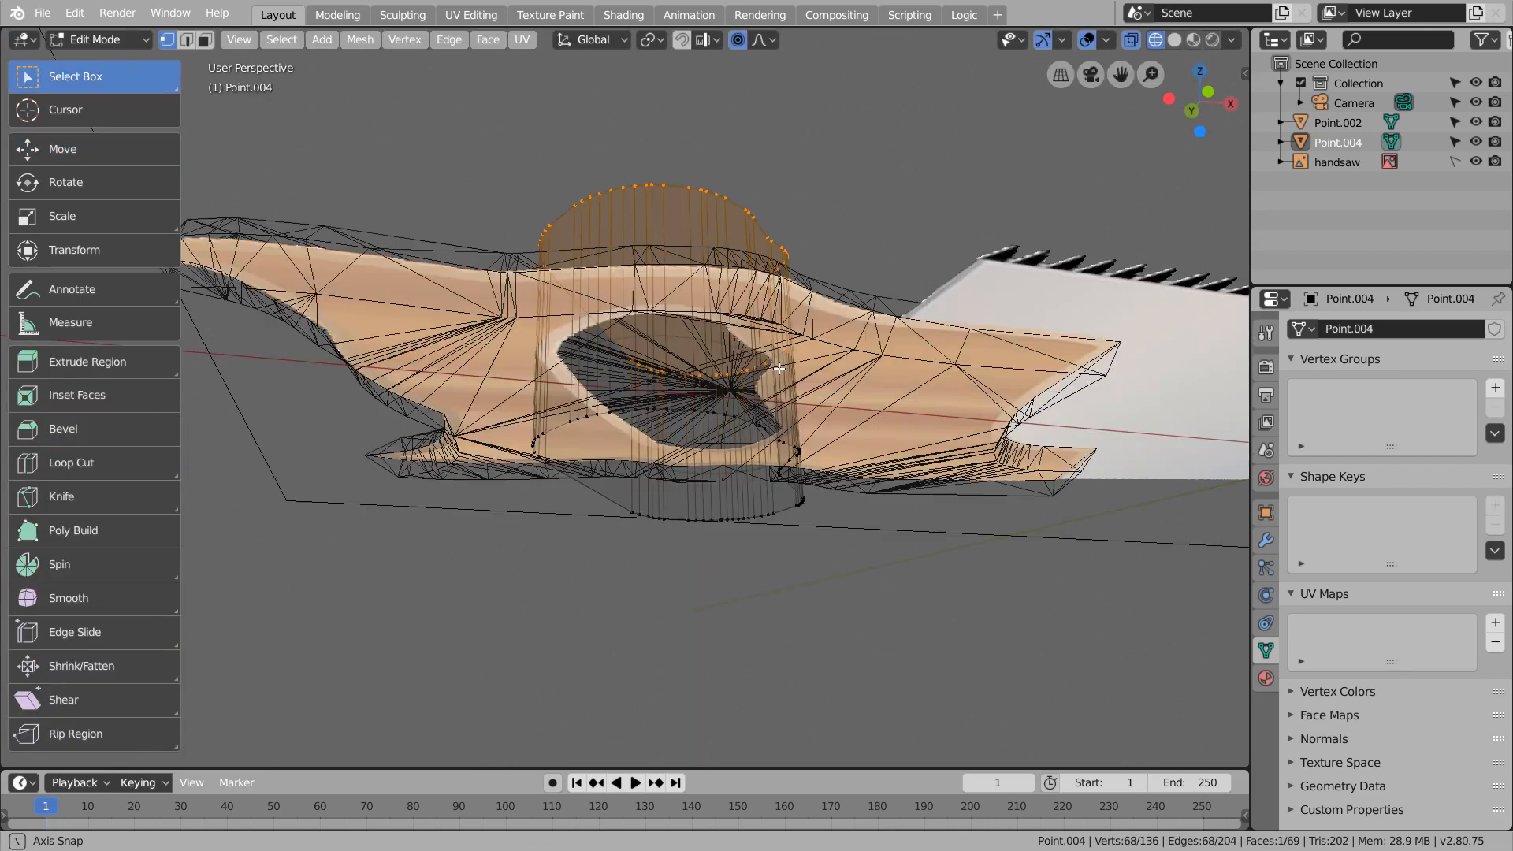
# In edge select mode, select the cutter's open lower loop, cap it with a face, and leave Edit Mode
pyautogui.press('2')
pyautogui.moveTo(670, 449); pyautogui.dragTo(826, 412, button='middle')
pyautogui.keyDown('alt'); pyautogui.click(612, 490); pyautogui.keyUp('alt')
pyautogui.press('f')
pyautogui.press('Tab')
pyautogui.scroll(-2, 826, 412)
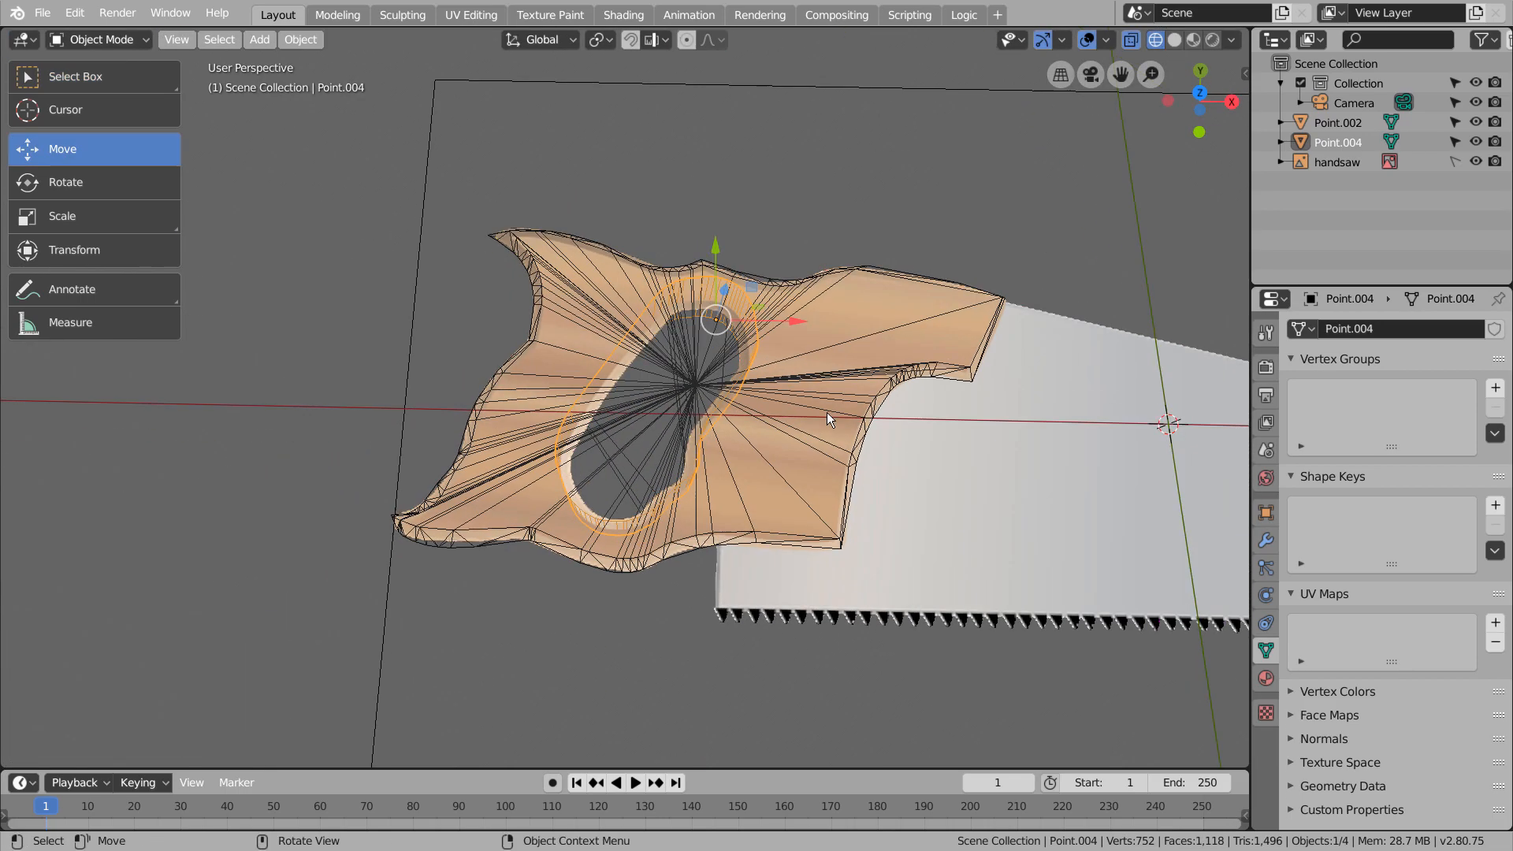
# Try adding a Boolean modifier set to Difference to the handle, with the grip hole cutter as its object
pyautogui.click(889, 274)
pyautogui.click(1265, 541)
pyautogui.click(1384, 327)
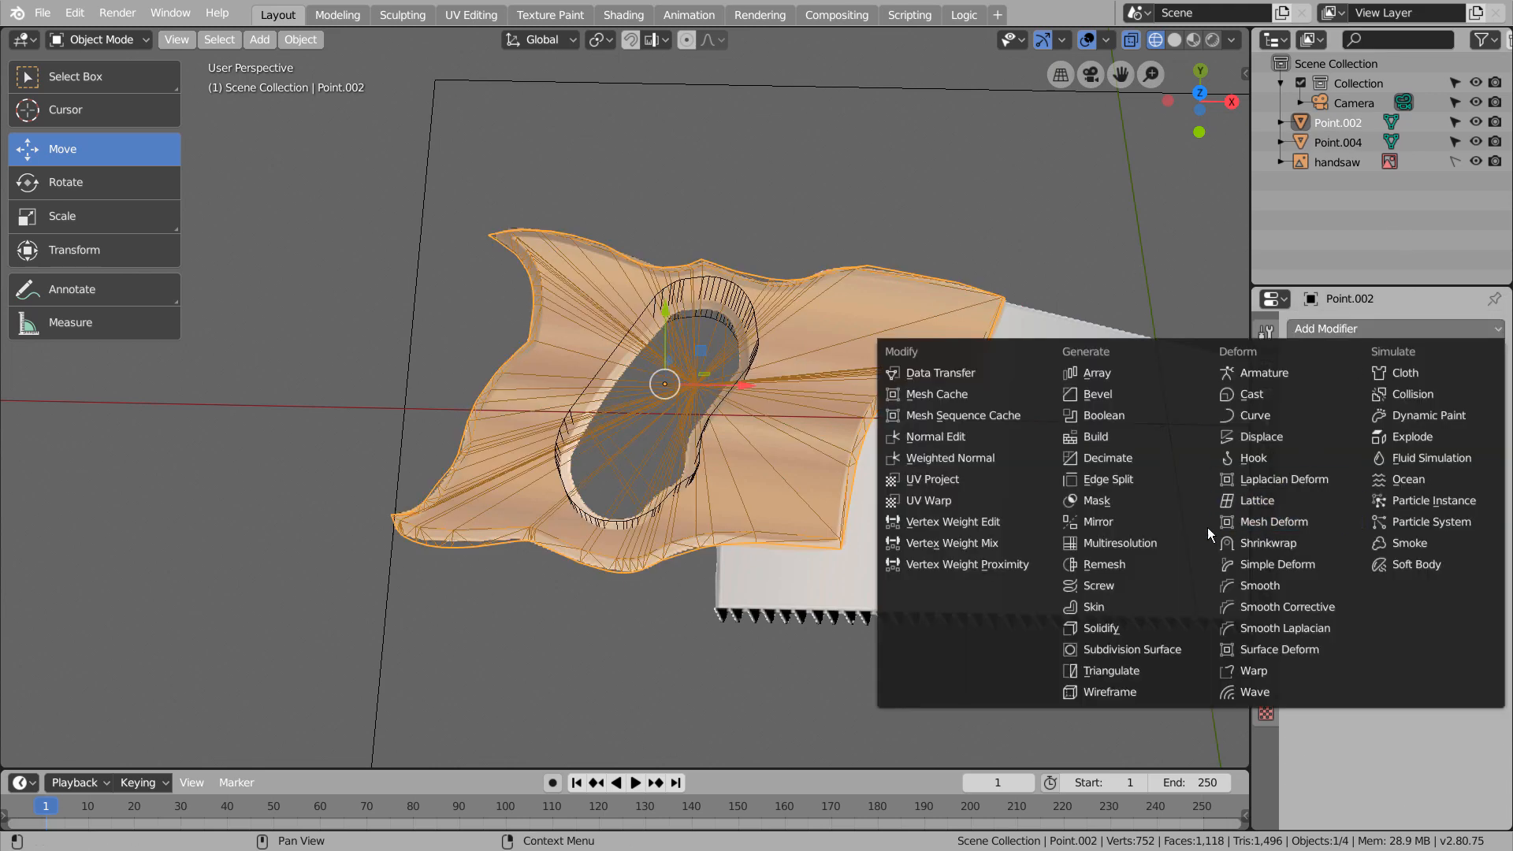
pyautogui.click(1111, 415)
pyautogui.click(1490, 436)
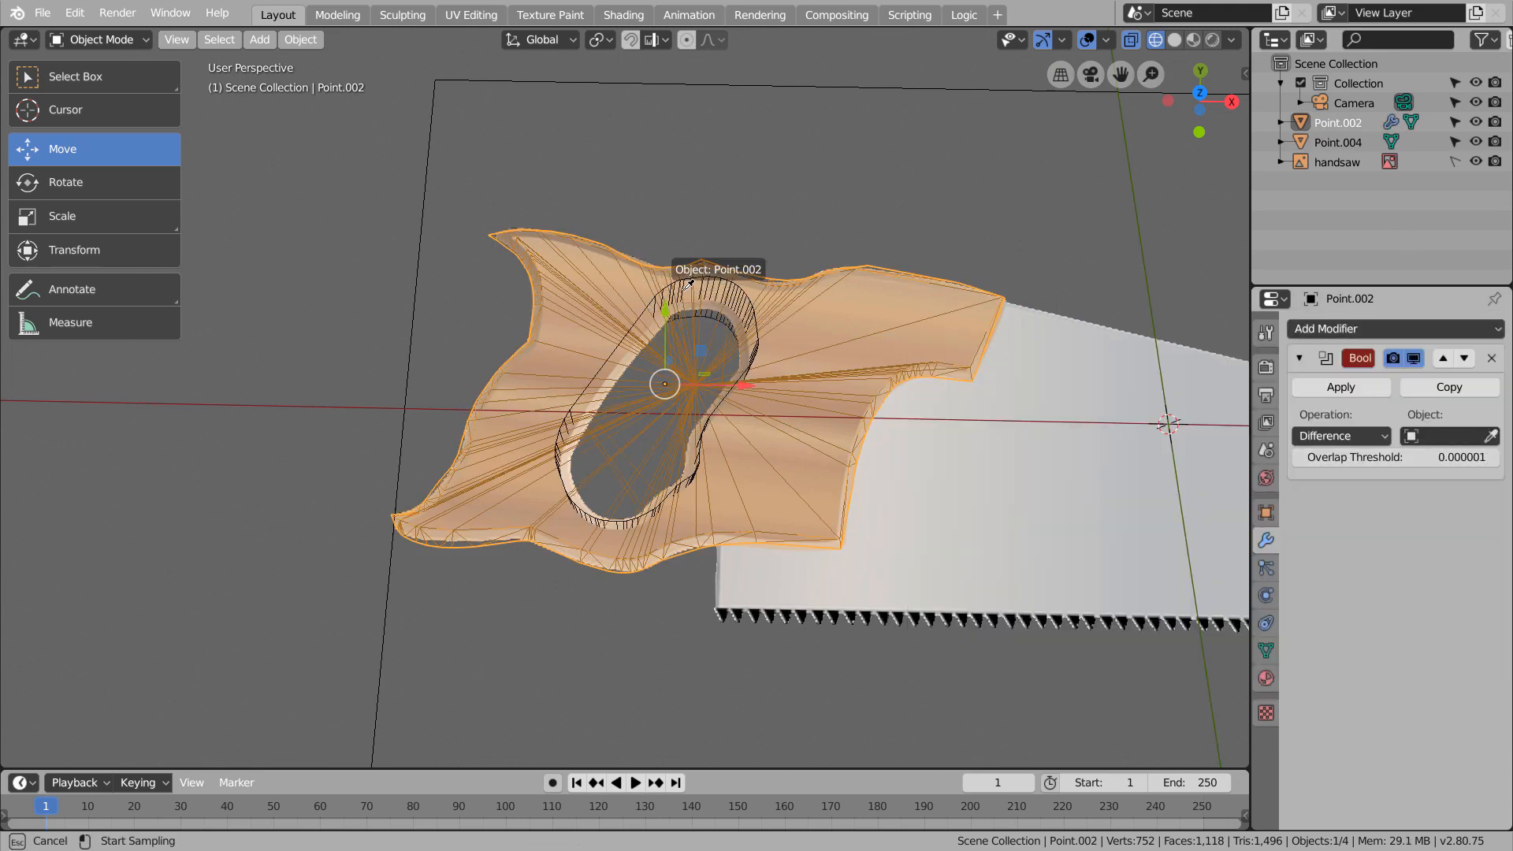
pyautogui.click(716, 297)
pyautogui.moveTo(945, 437); pyautogui.dragTo(988, 330, button='middle')
pyautogui.click(1490, 436)
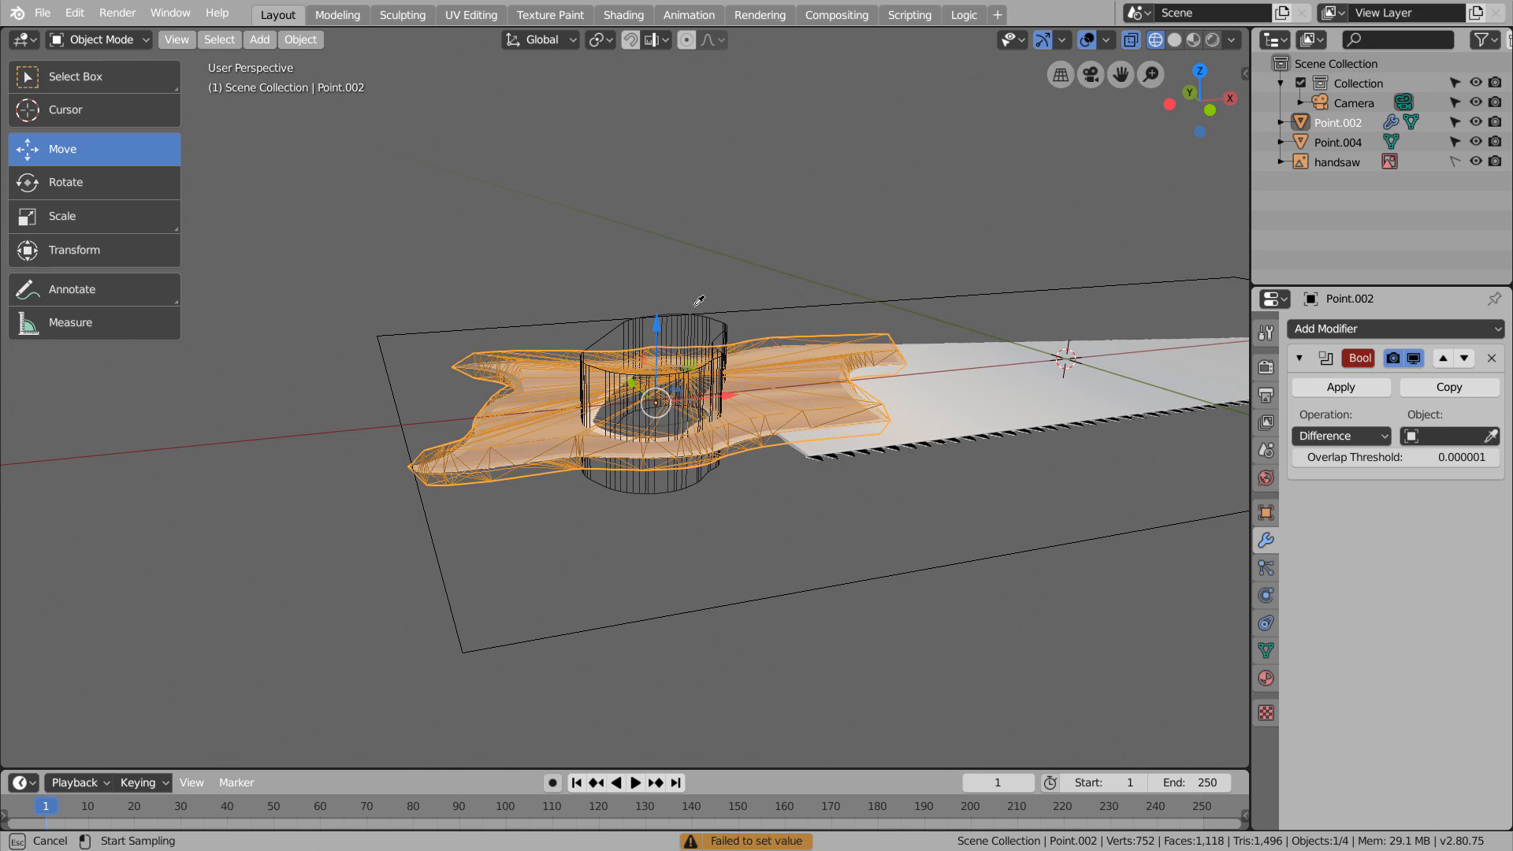
pyautogui.click(695, 309)
# Try applying the handle's Boolean modifier and deleting the cutter, and inspect the cut hole in solid and wireframe shading
pyautogui.click(1340, 387)
pyautogui.click(689, 323)
pyautogui.press('x')
pyautogui.click(689, 323)
pyautogui.press('z')
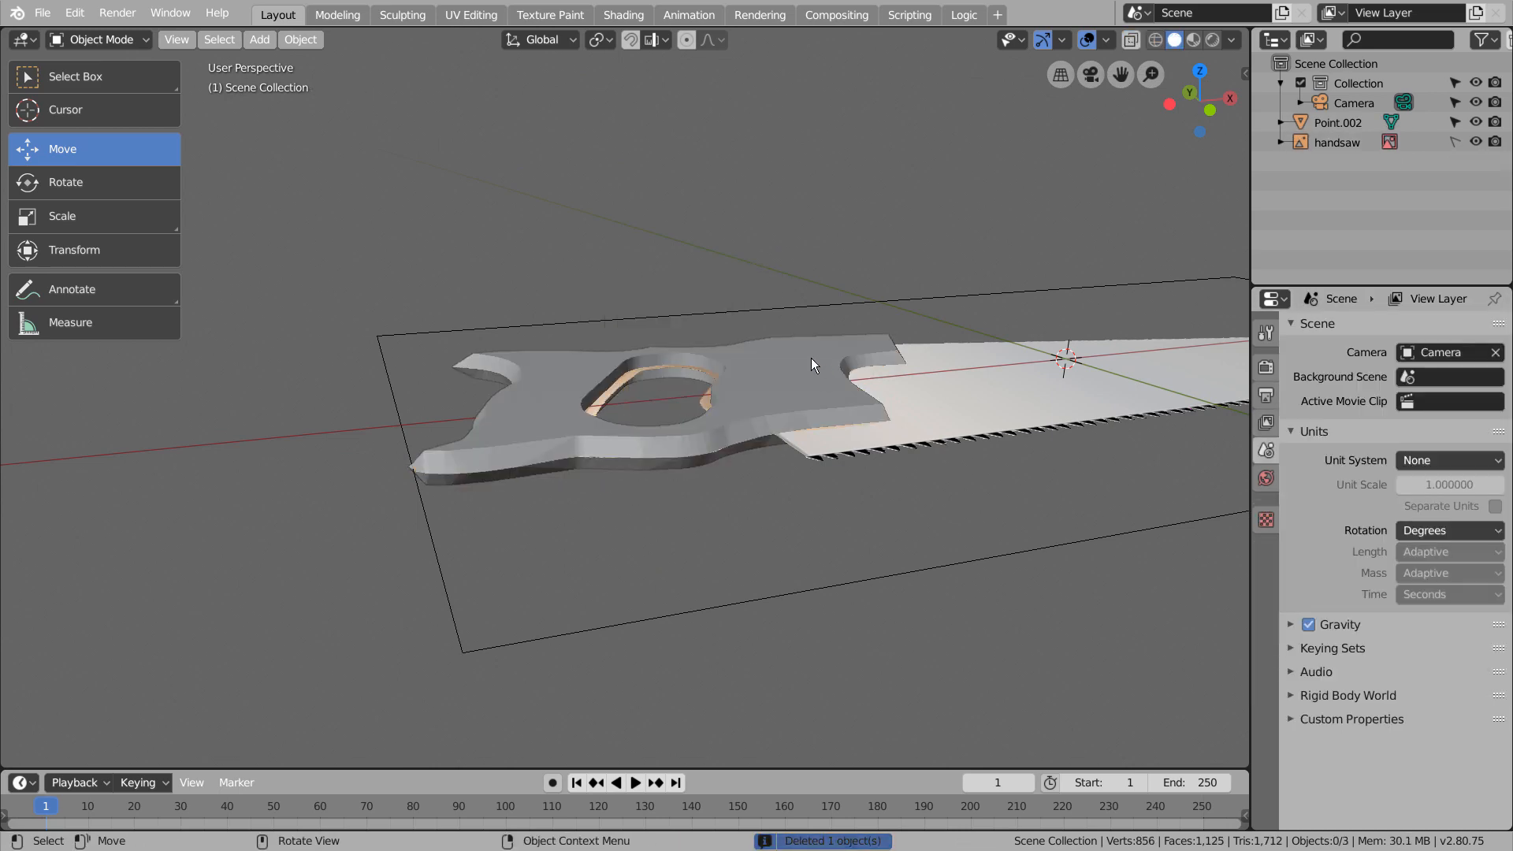
pyautogui.moveTo(811, 357); pyautogui.dragTo(807, 495, button='middle')
pyautogui.press('KP_1')
pyautogui.press('KP_7')
pyautogui.hotkey('shift', 'z')
pyautogui.scroll(5, 802, 441)
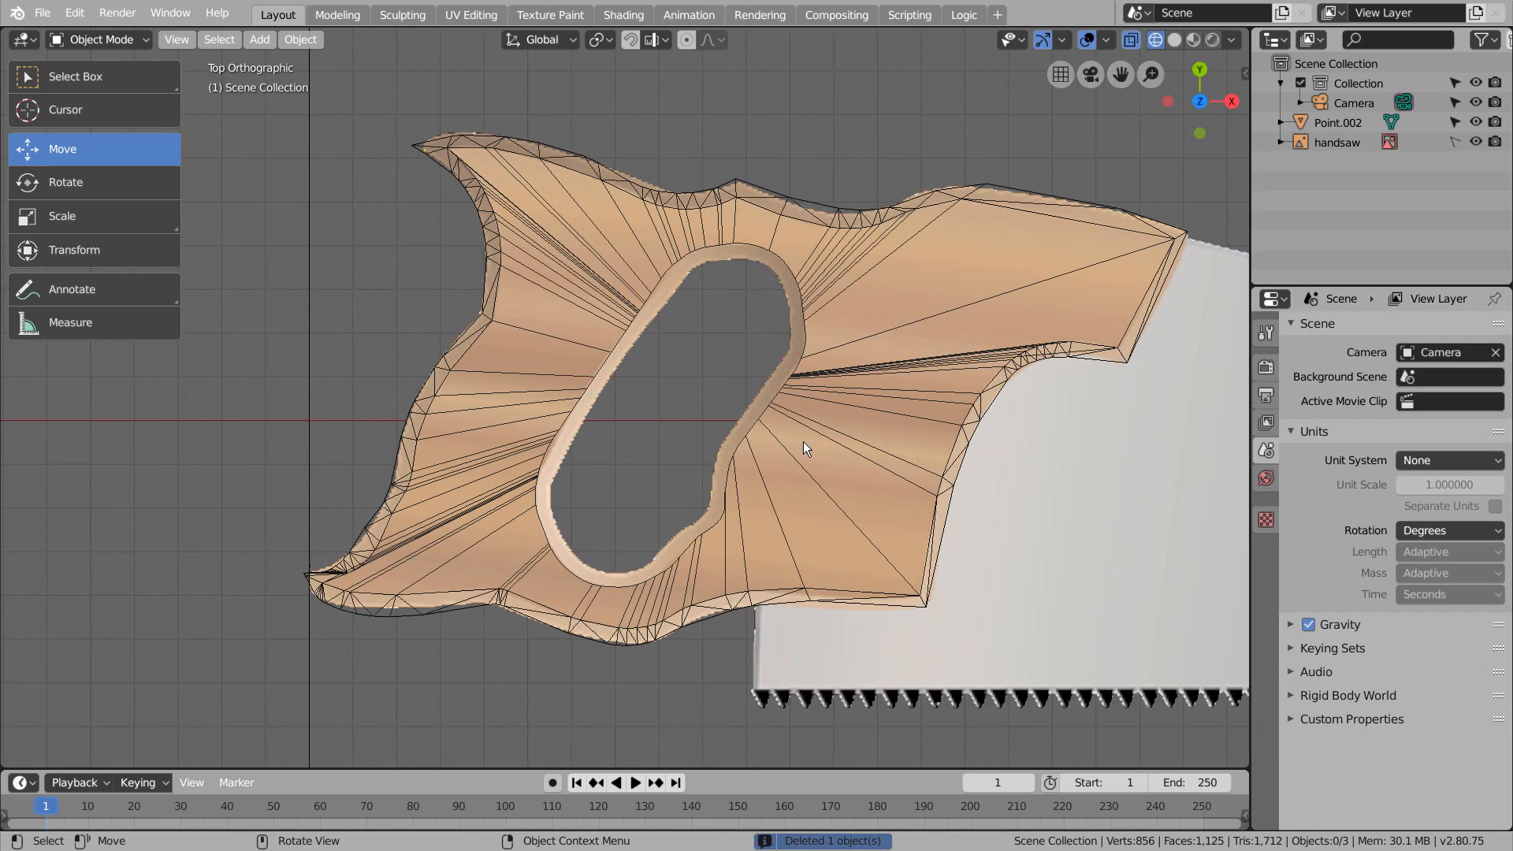
pyautogui.moveTo(736, 386); pyautogui.dragTo(764, 414, button='middle')
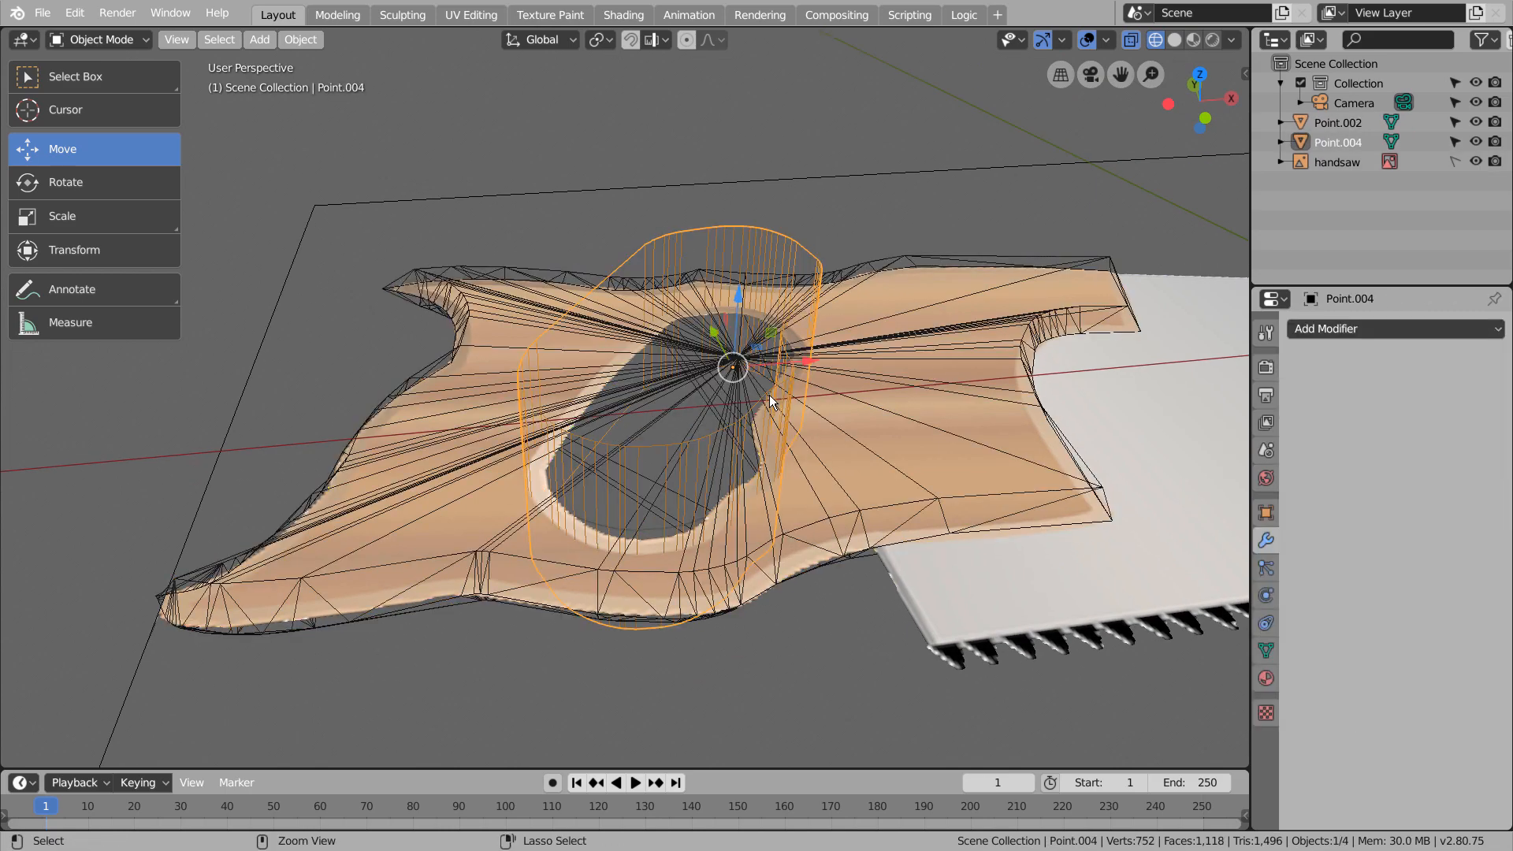
# Try to scale down the grip hole cutter and reposition it over the hole in the reference image
pyautogui.press('Tab')
pyautogui.press('KP_7')
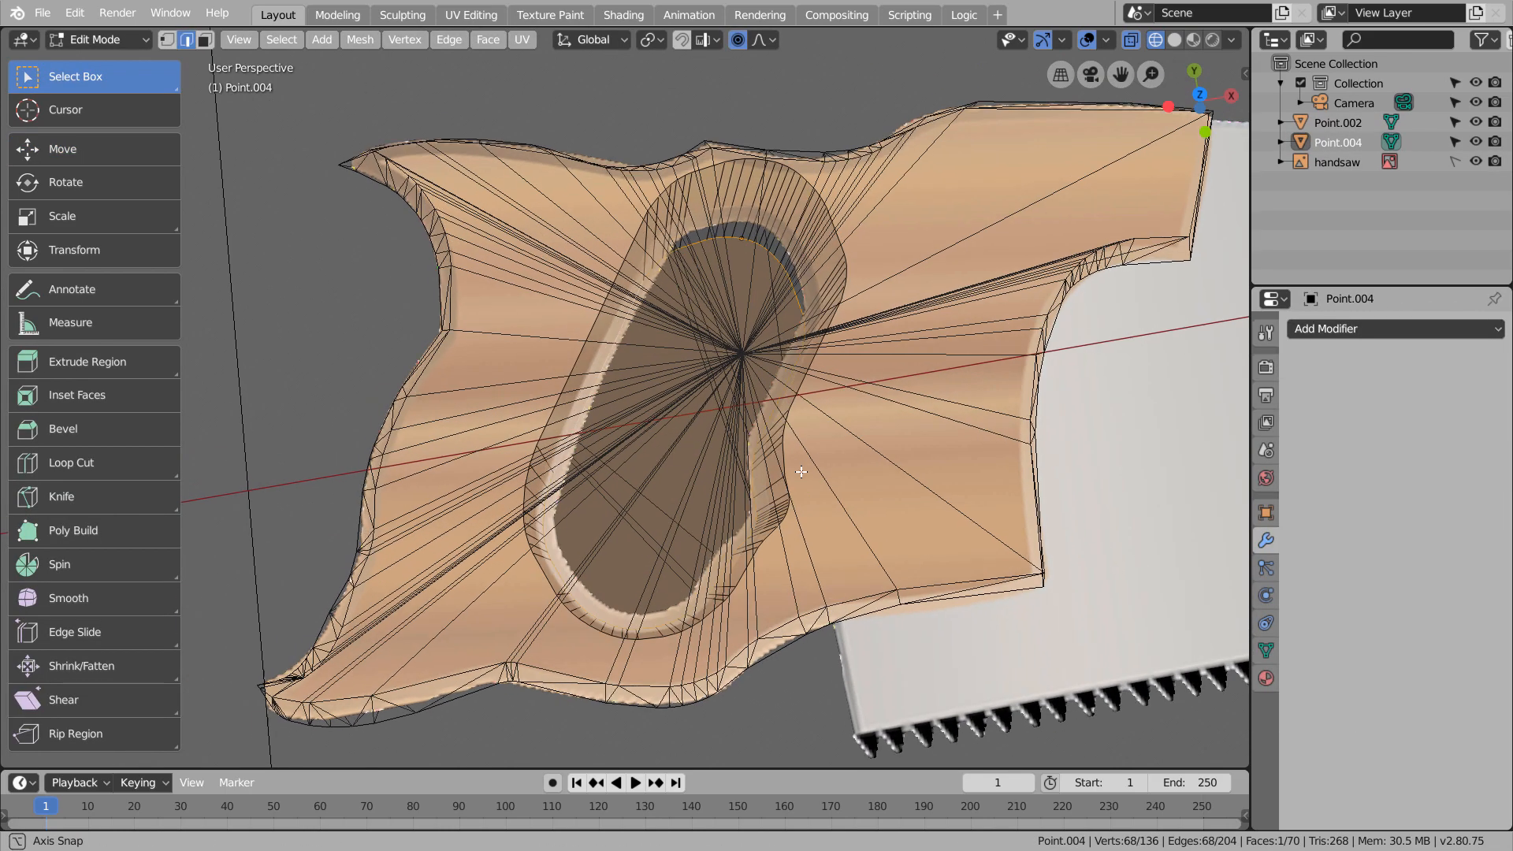
pyautogui.press('Tab')
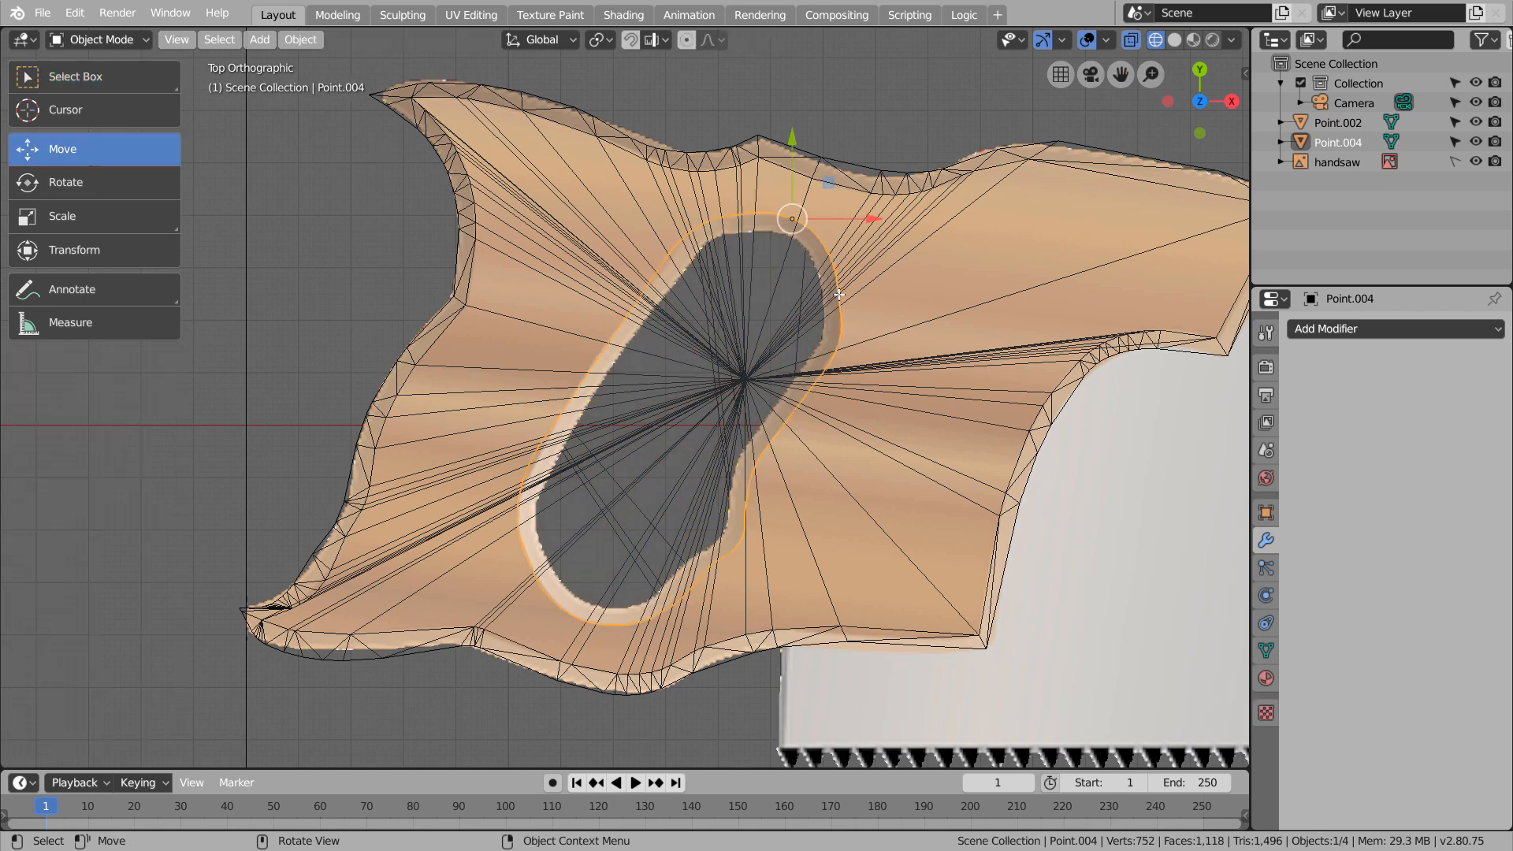
pyautogui.press('g')
pyautogui.click(842, 348)
pyautogui.press('s')
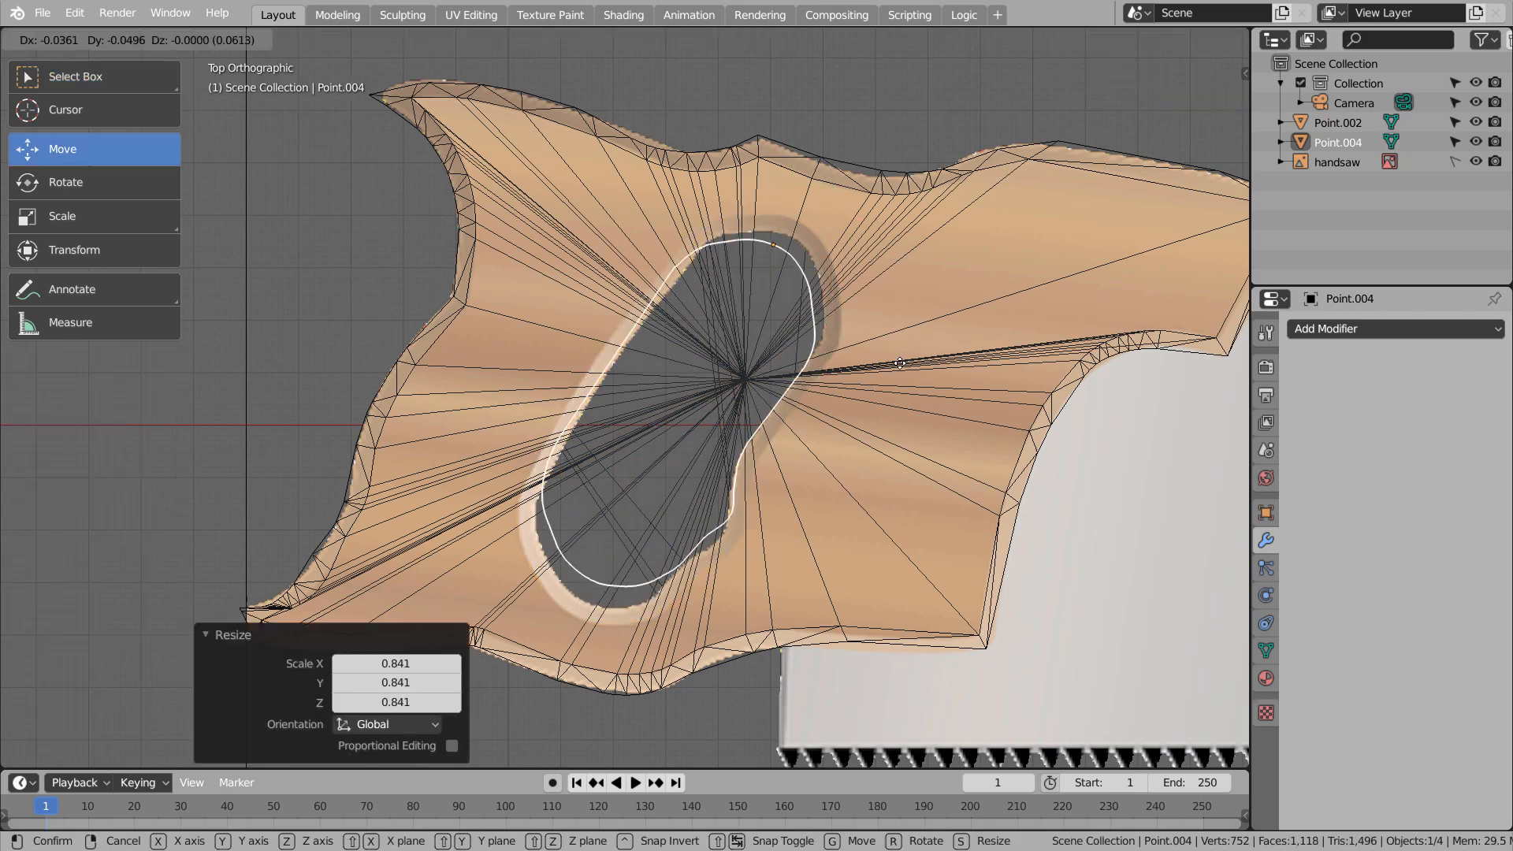
pyautogui.click(910, 372)
pyautogui.press('g')
pyautogui.click(941, 340)
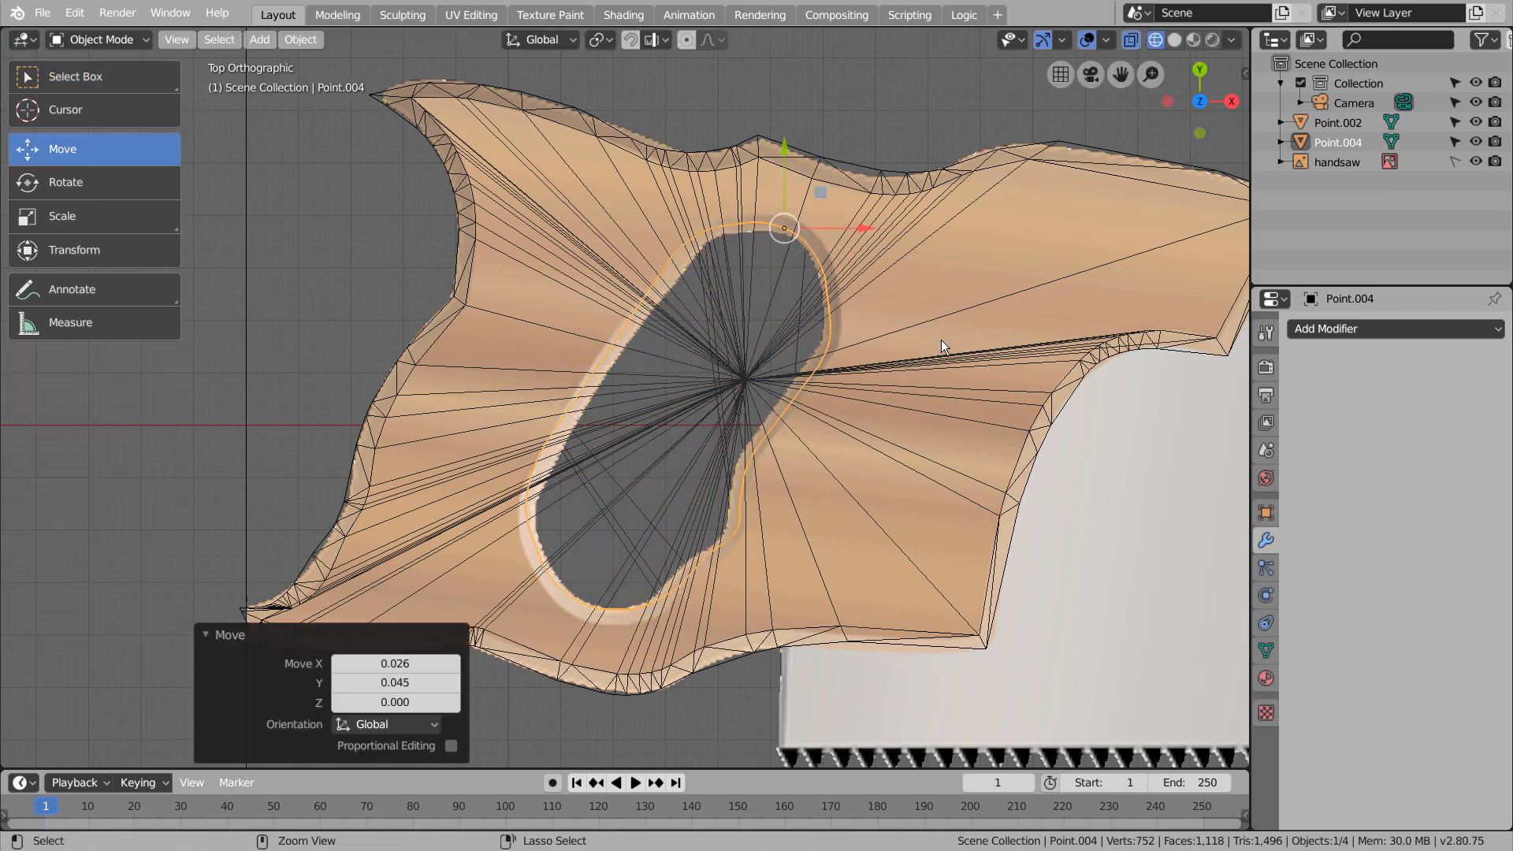
pyautogui.hotkey('ctrl', 'z')
# Add a Boolean Difference modifier to the handle with the grip hole cutter as its object, and apply it
pyautogui.moveTo(939, 342); pyautogui.dragTo(945, 211, button='middle')
pyautogui.click(1000, 332)
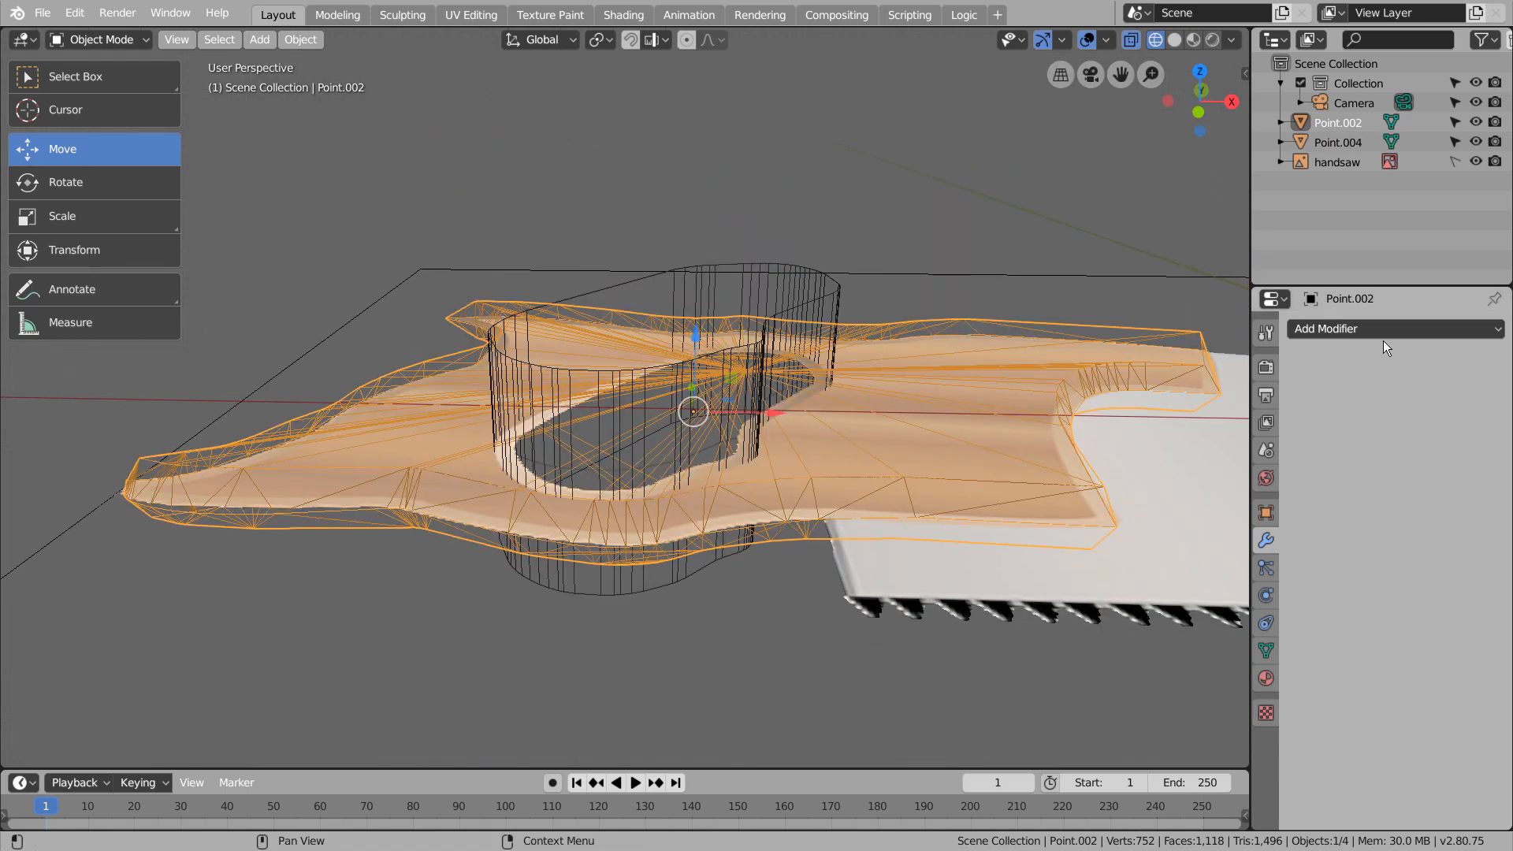
pyautogui.click(1380, 333)
pyautogui.click(1128, 418)
pyautogui.click(1500, 433)
pyautogui.click(829, 267)
pyautogui.click(1340, 387)
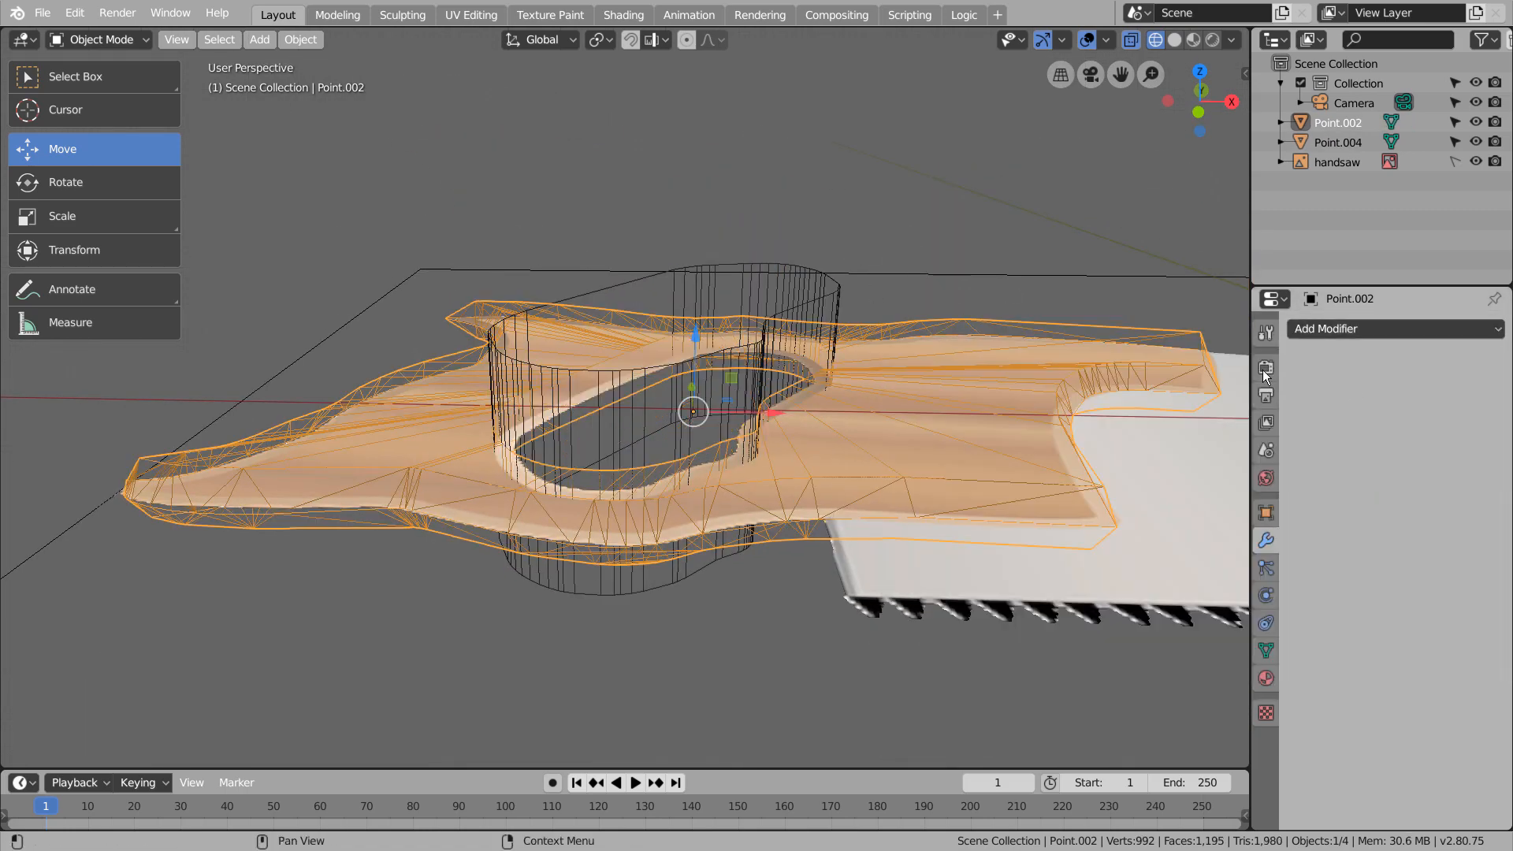
# Delete the grip hole cutter and display the handle in solid shading from the top view
pyautogui.click(806, 290)
pyautogui.press('Delete')
pyautogui.hotkey('shift', 'z')
pyautogui.moveTo(805, 290); pyautogui.dragTo(927, 472, button='middle')
pyautogui.press('KP_7')
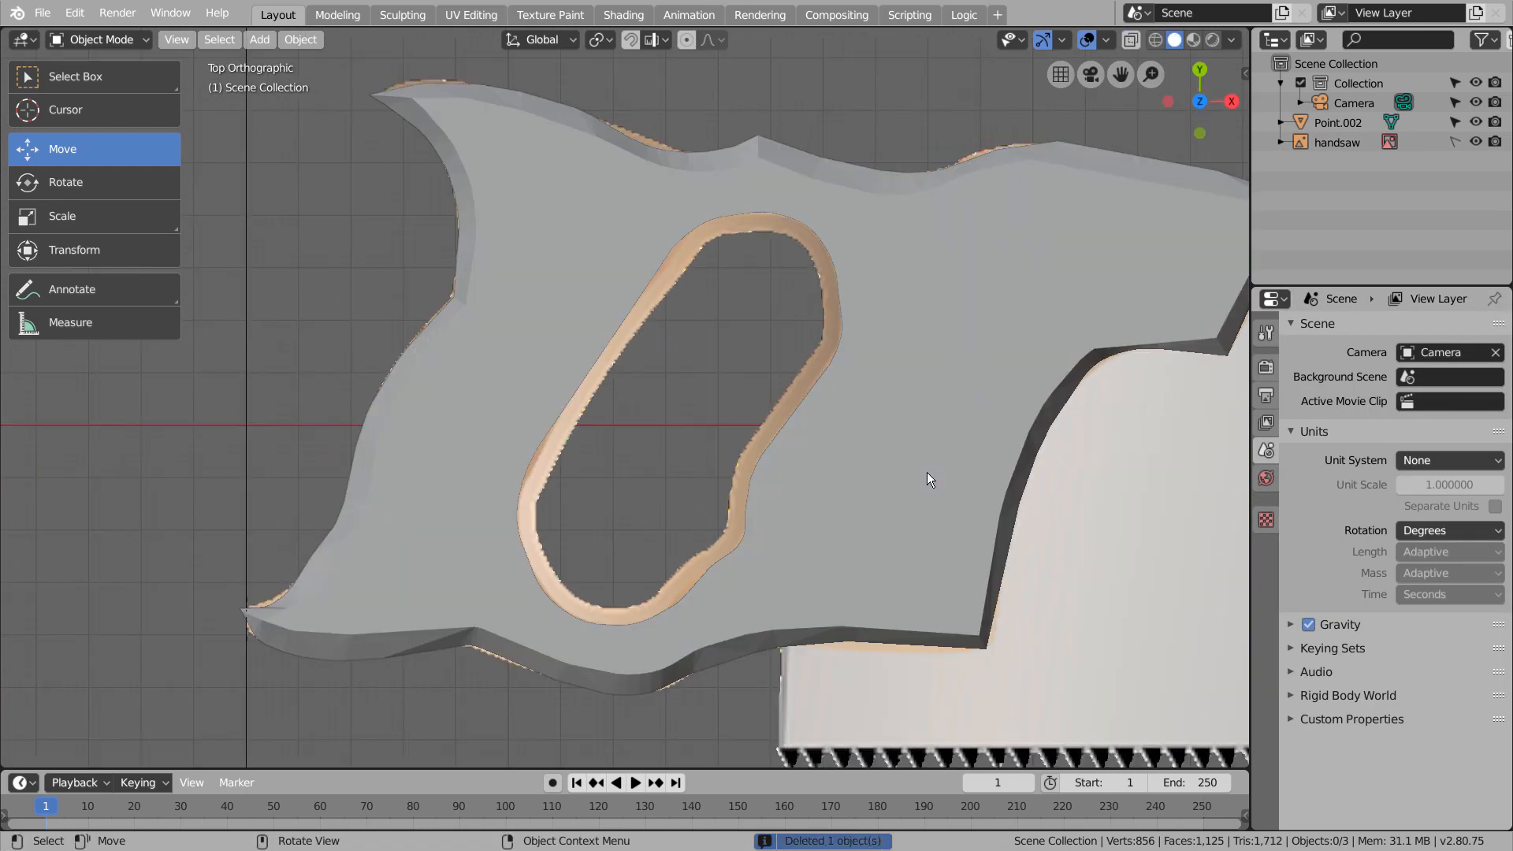
pyautogui.scroll(-3, 926, 473)
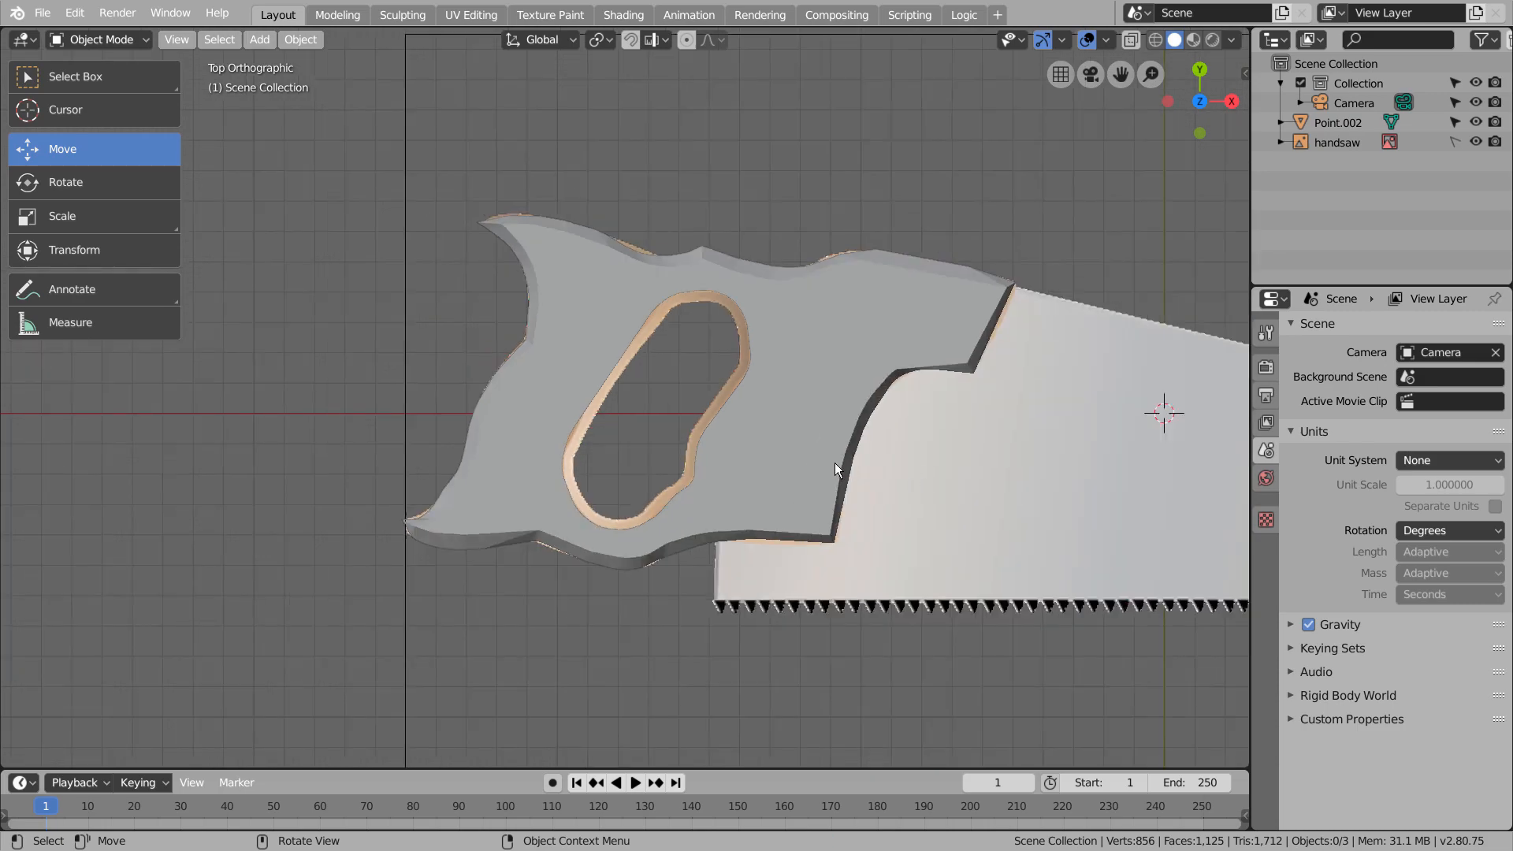
# Add a cube at the world origin and flatten it along Z to a scale of about 0.009
pyautogui.scroll(-4, 885, 465)
pyautogui.keyDown('shift'); pyautogui.moveTo(1051, 514); pyautogui.dragTo(771, 528, button='middle'); pyautogui.keyUp('shift')
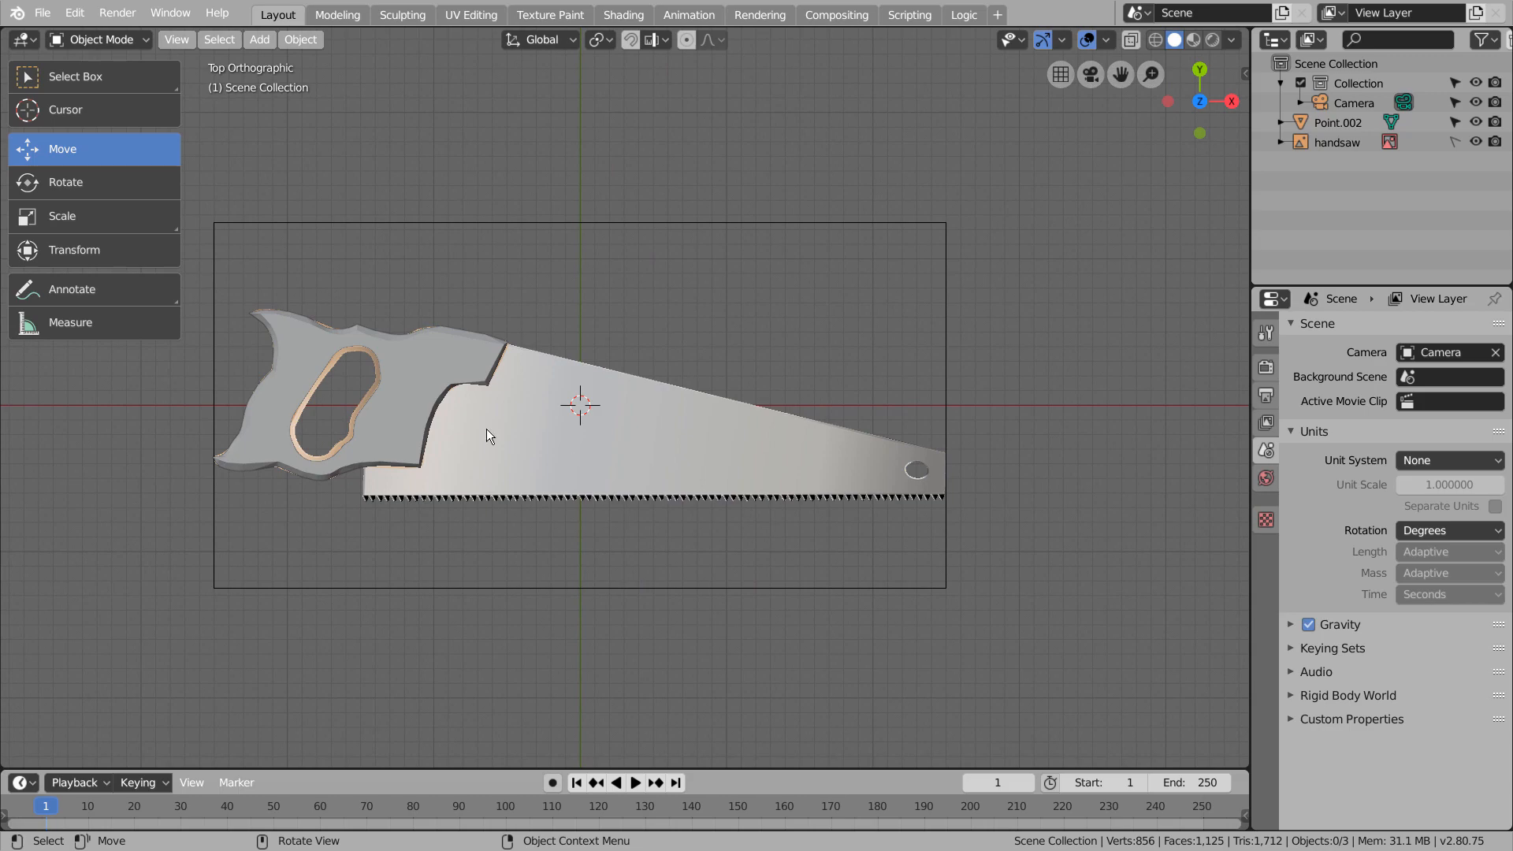
pyautogui.hotkey('shift', 'a')
pyautogui.moveTo(678, 456)
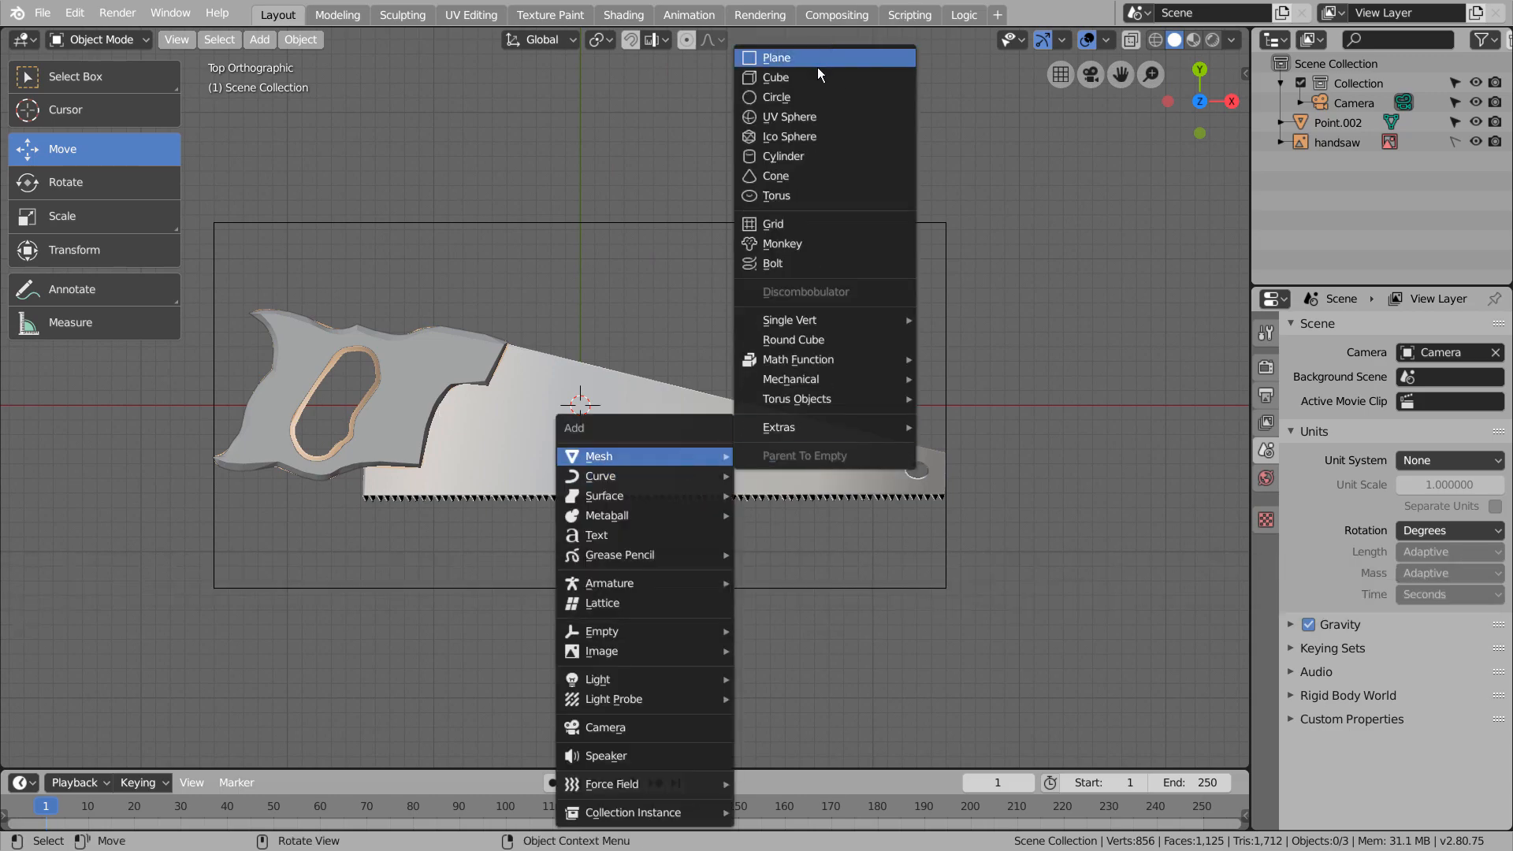
pyautogui.click(808, 81)
pyautogui.moveTo(944, 462); pyautogui.dragTo(758, 385, button='middle')
pyautogui.press('s')
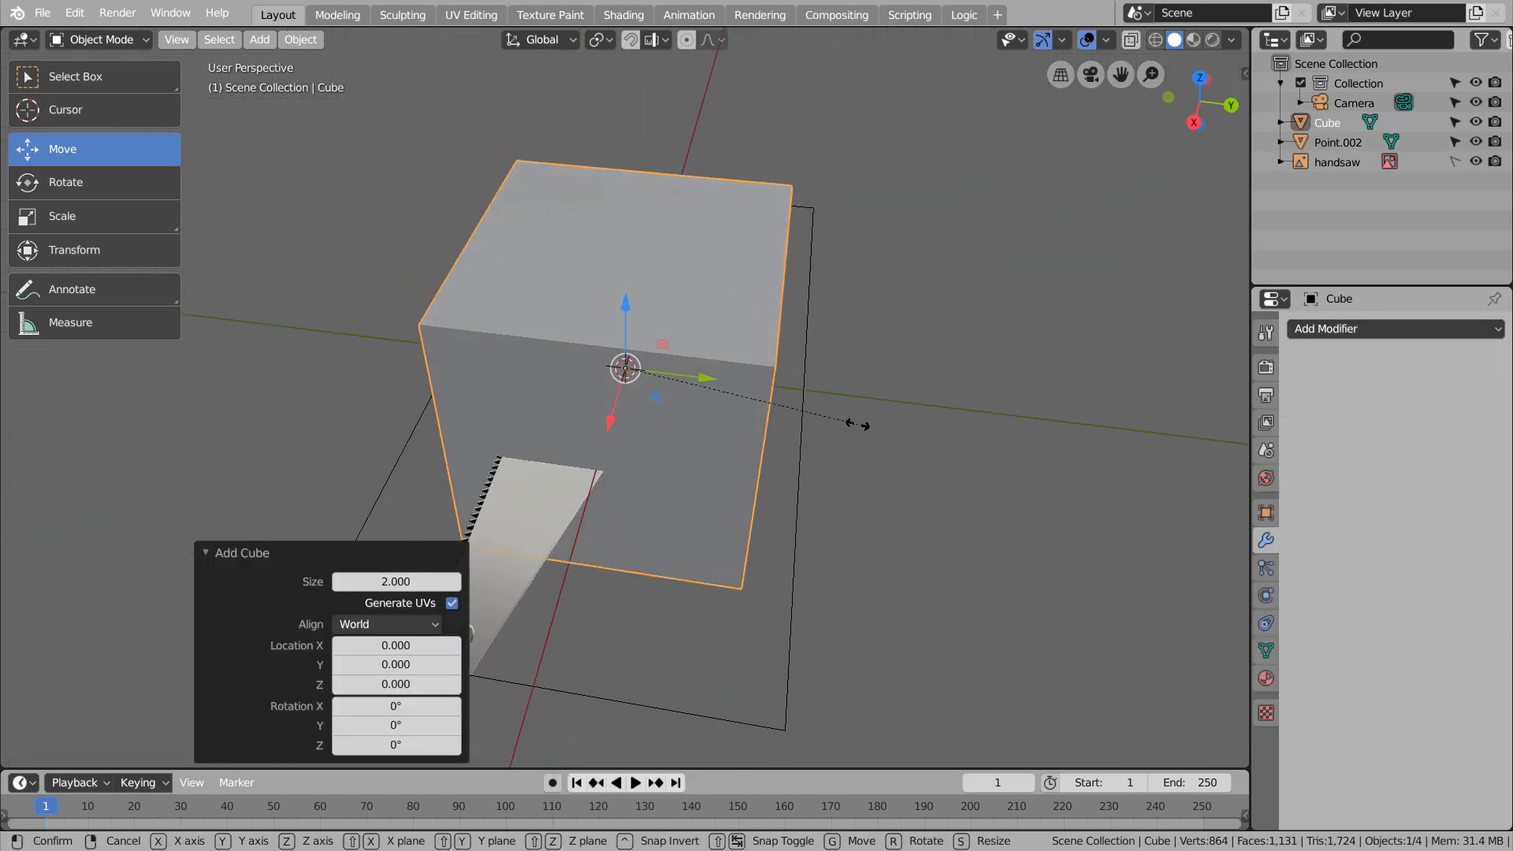
pyautogui.press('z')
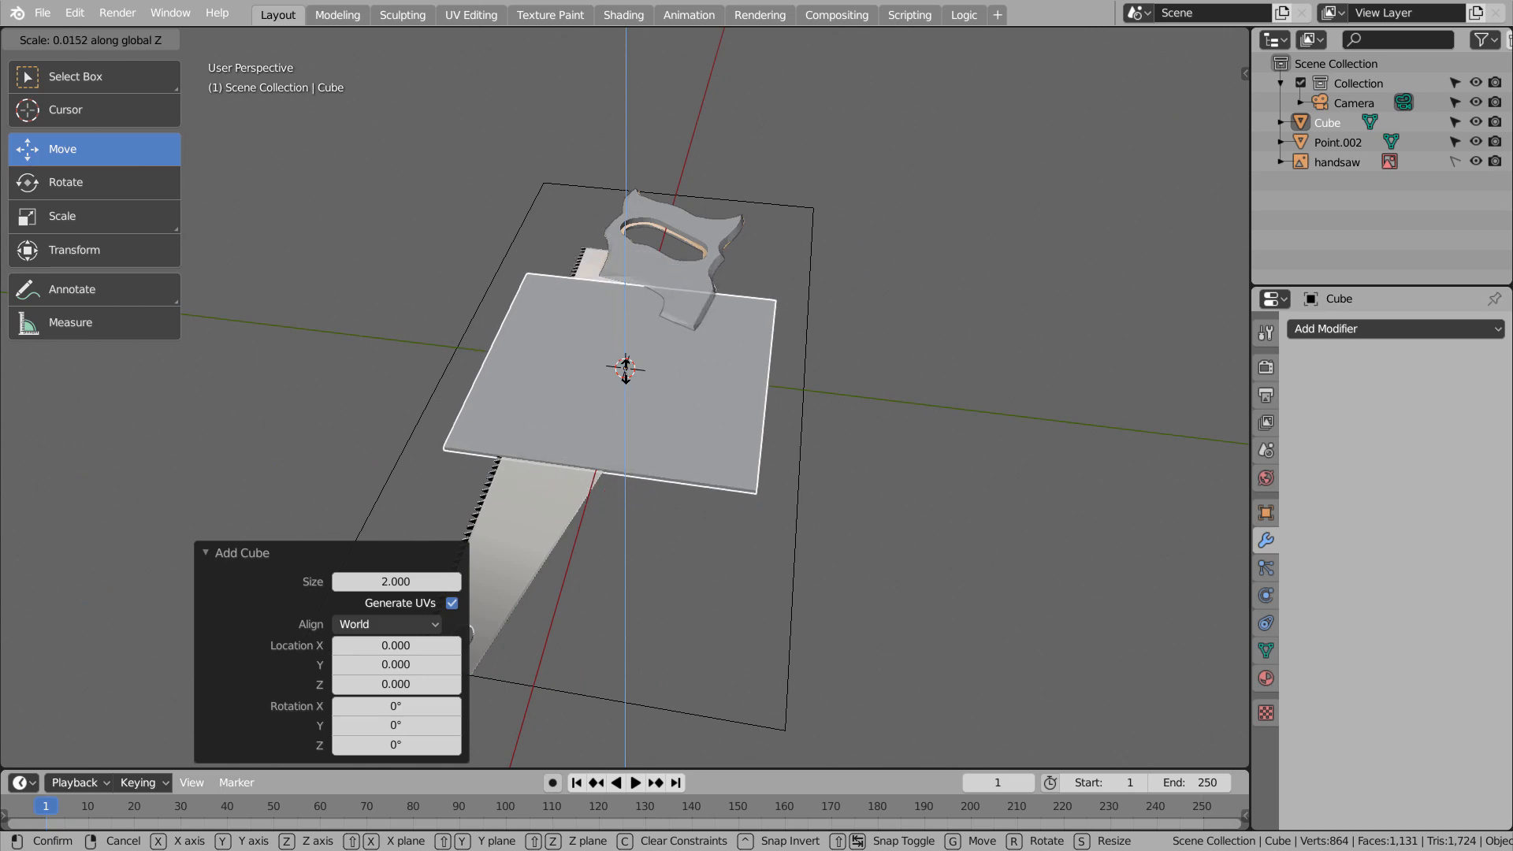
pyautogui.click(626, 369)
# In wireframe top view, move the flattened cube's two upper corners onto the saw's top edge, under the handle and at the blade tip
pyautogui.press('KP_7')
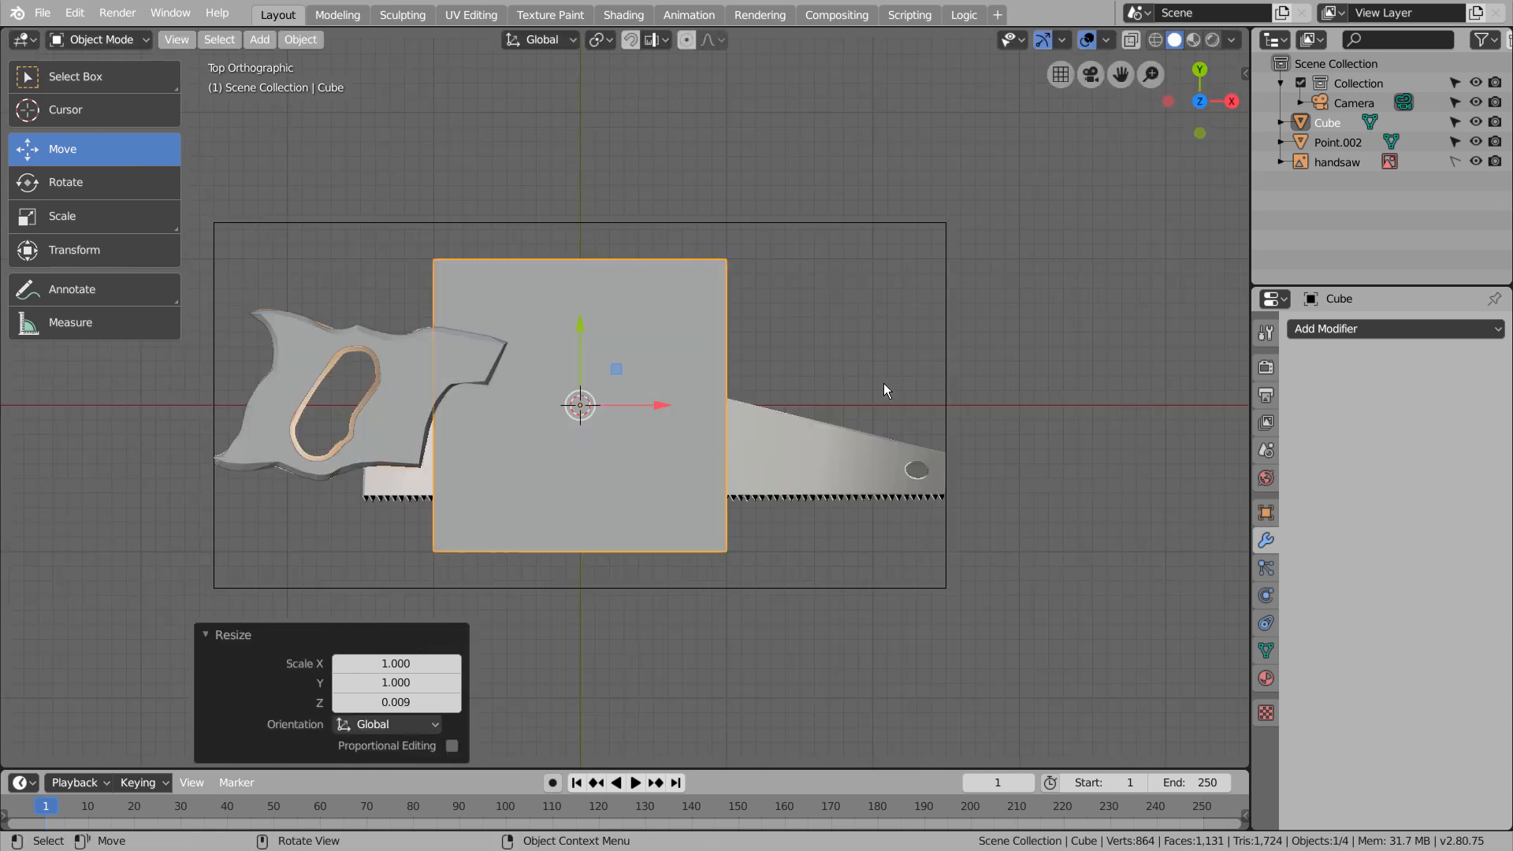
pyautogui.hotkey('shift', 'z')
pyautogui.press('Tab')
pyautogui.click(438, 260)
pyautogui.press('g')
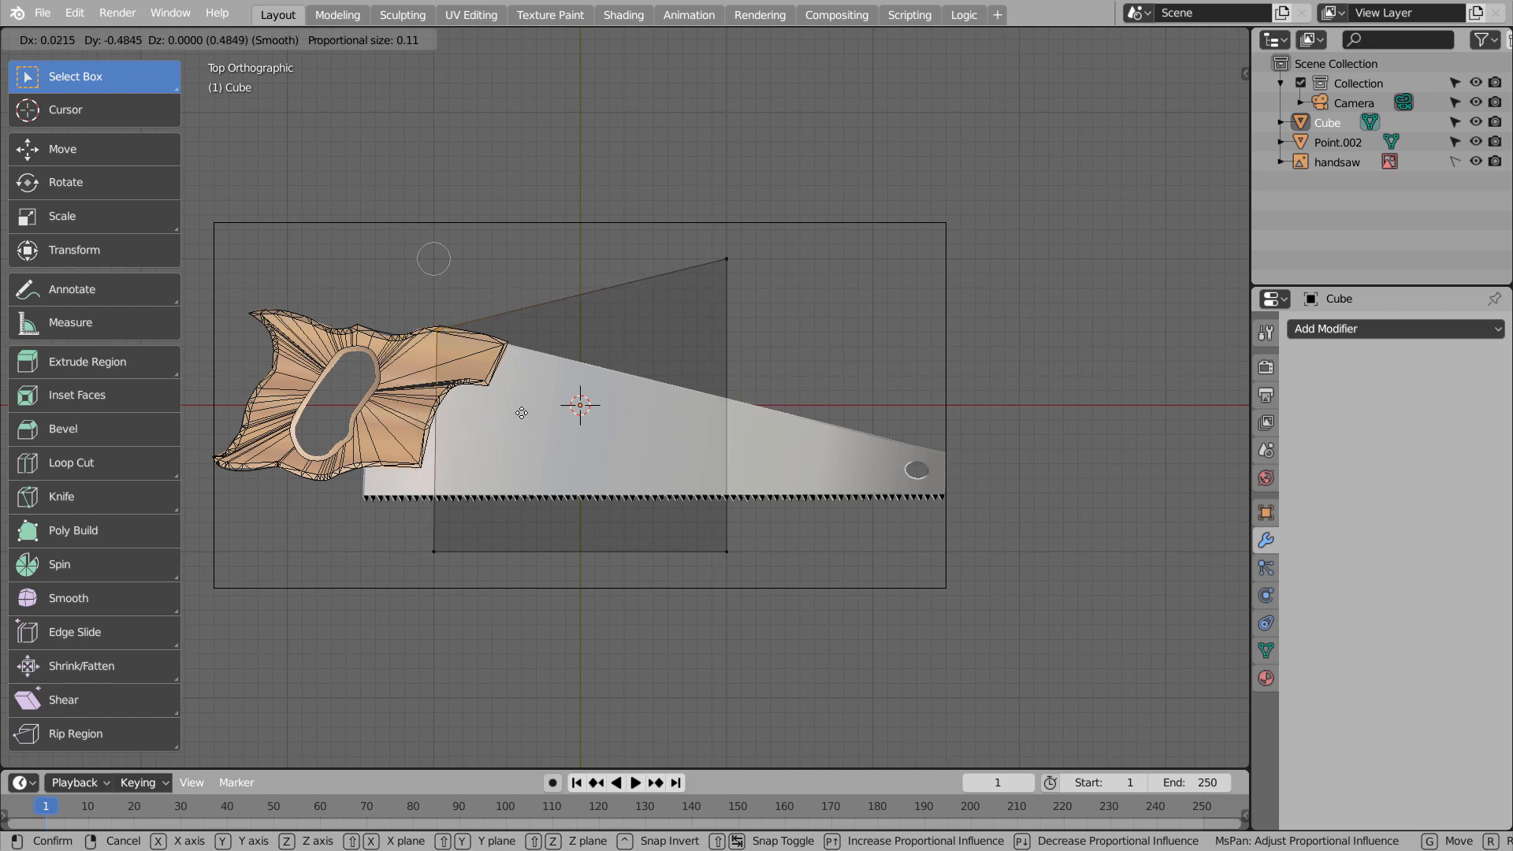
pyautogui.click(520, 410)
pyautogui.click(726, 258)
pyautogui.press('g')
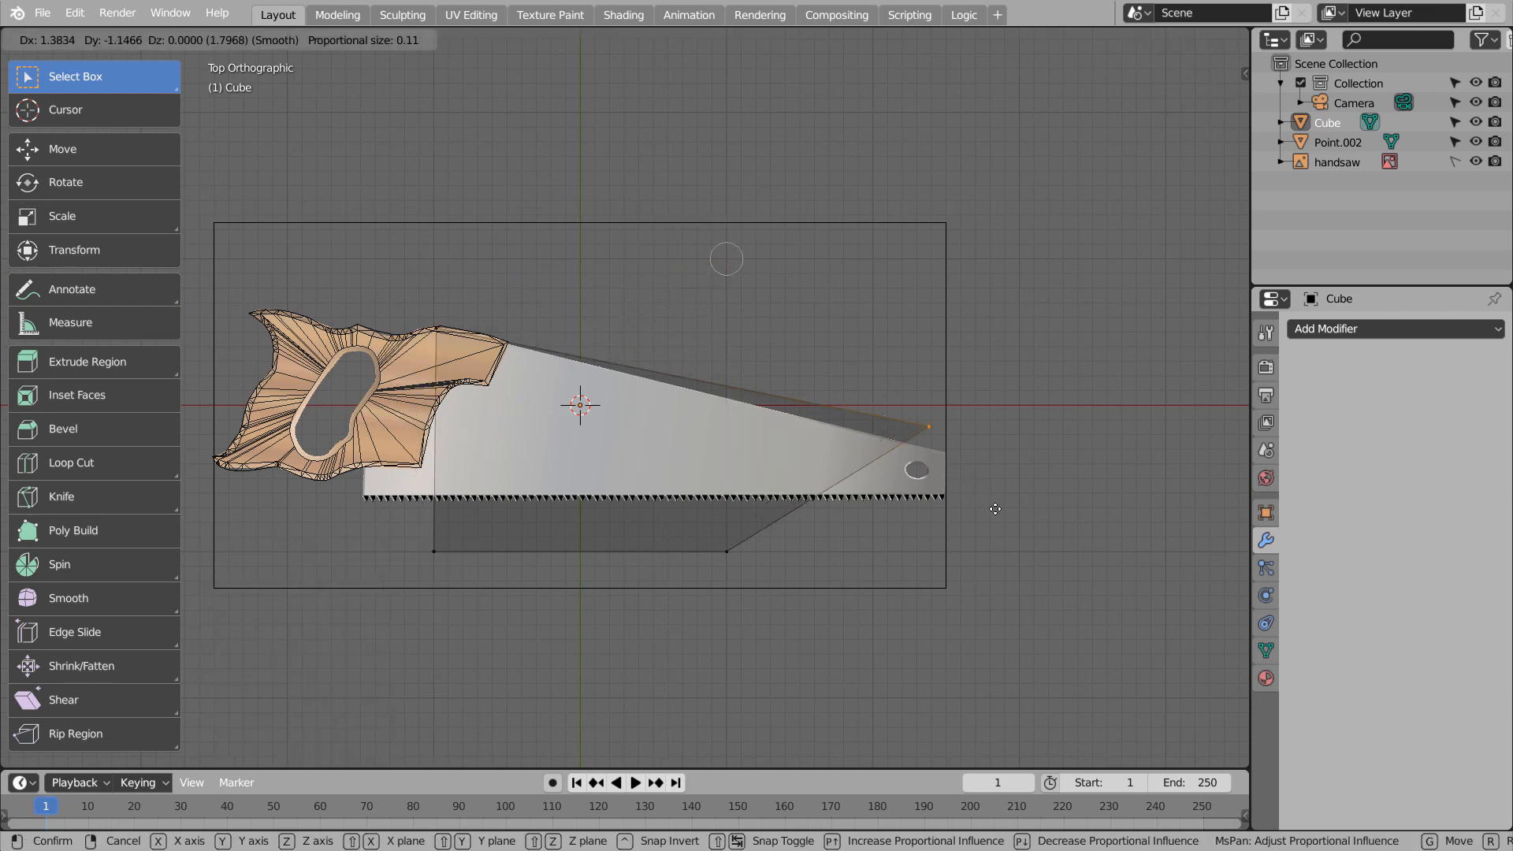
pyautogui.click(1000, 525)
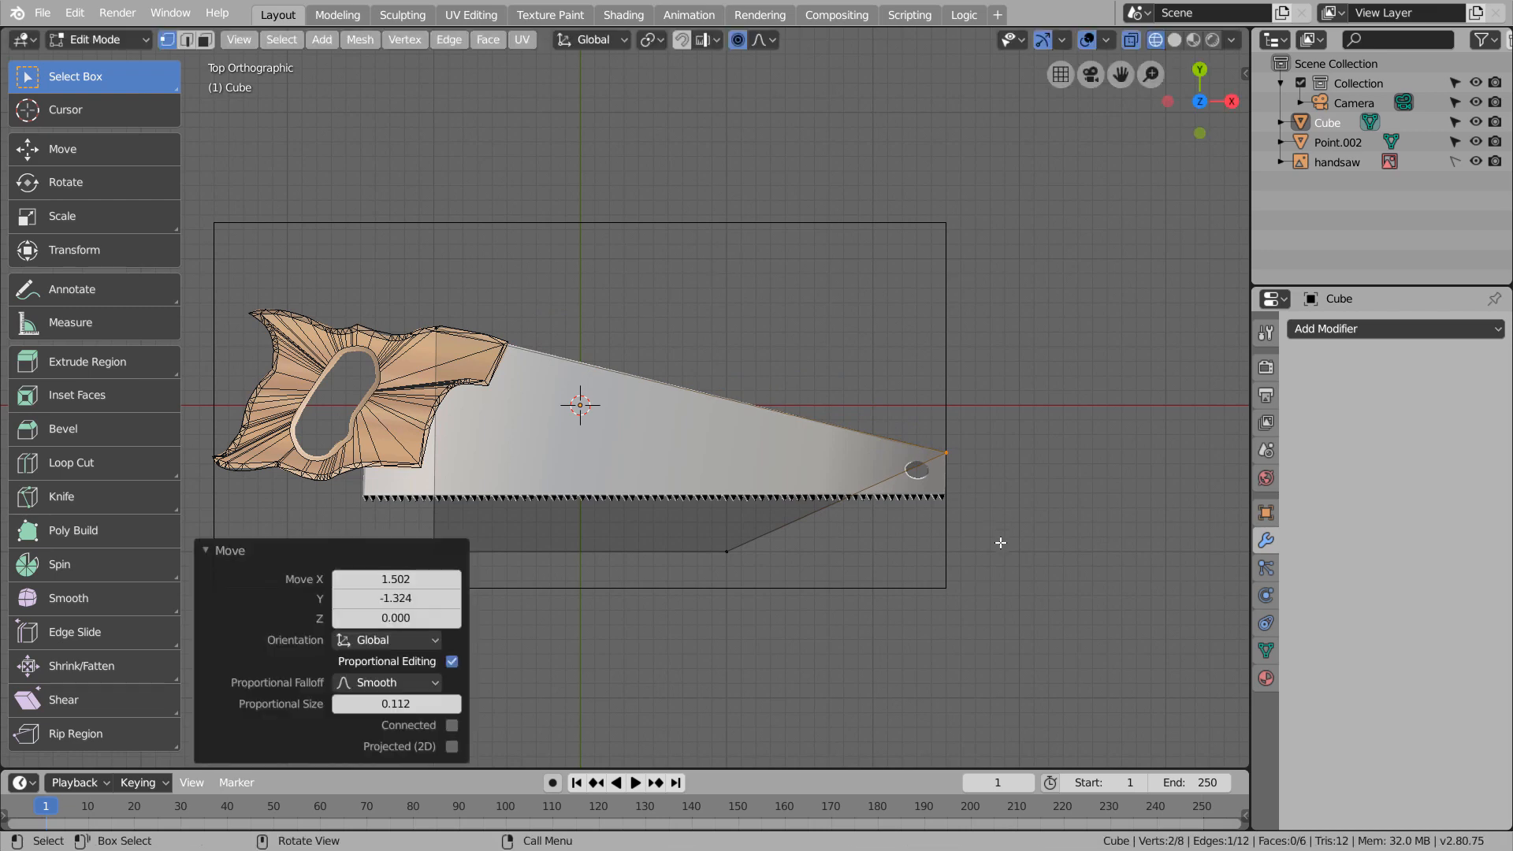
# Move the flattened cube's two lower corners onto the ends of the blade's toothed edge and leave Edit Mode
pyautogui.click(726, 551)
pyautogui.press('g')
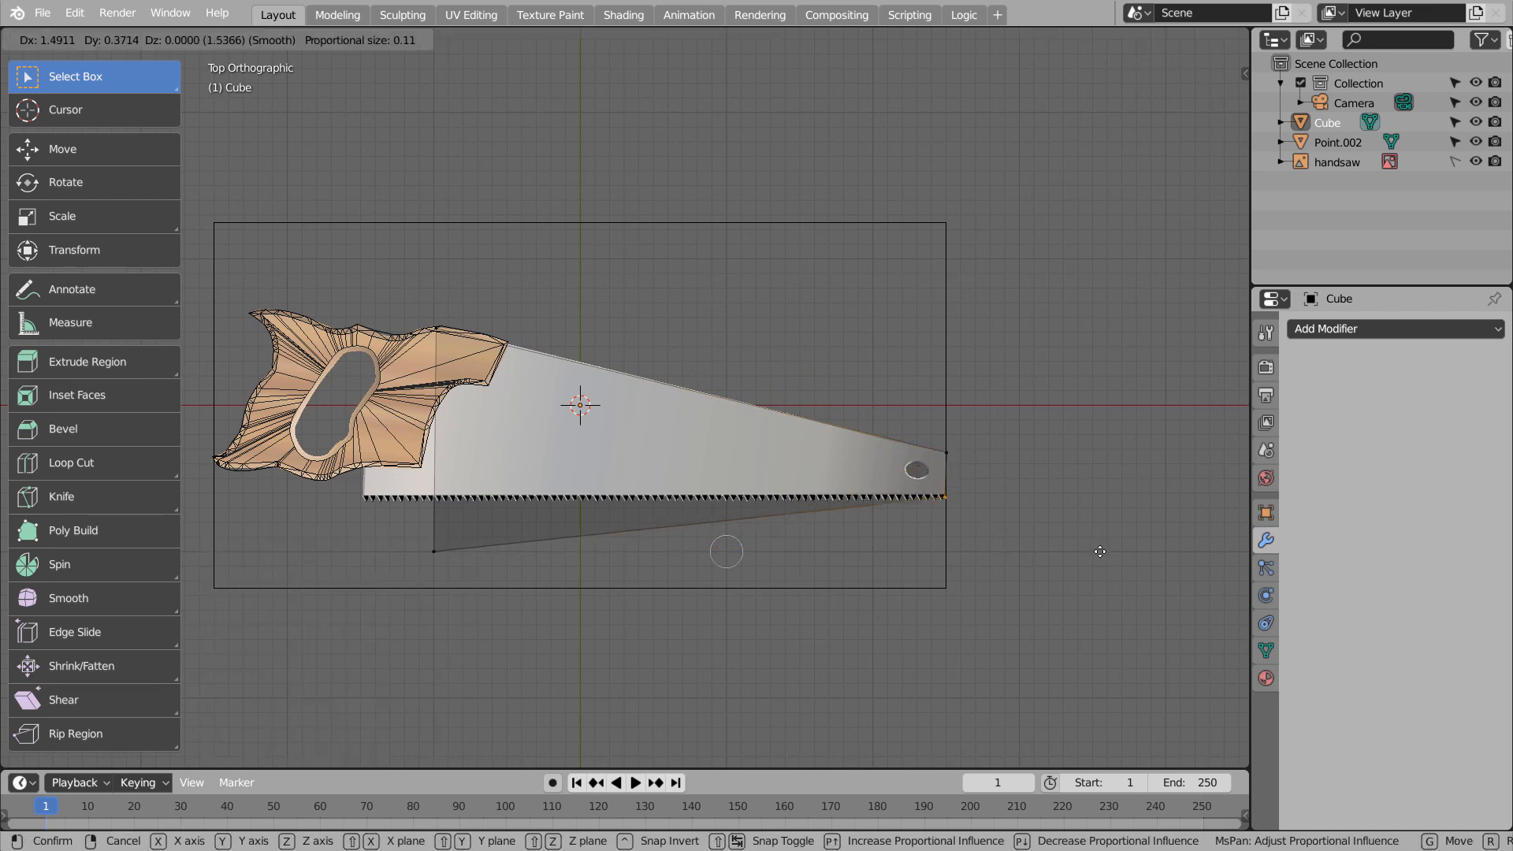
pyautogui.click(1100, 551)
pyautogui.click(434, 551)
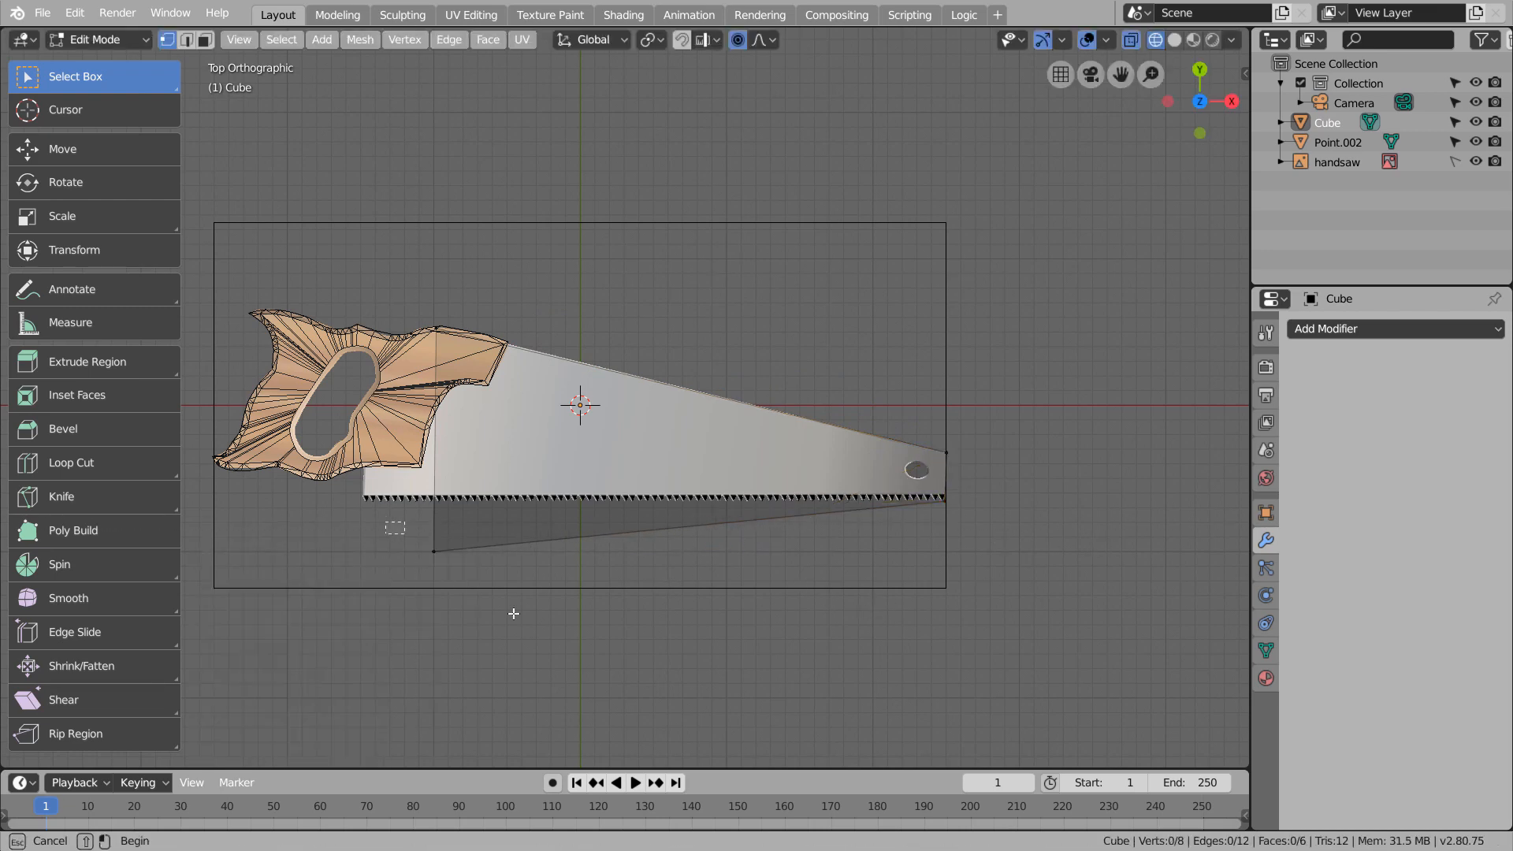
pyautogui.press('g')
pyautogui.click(446, 561)
pyautogui.press('Tab')
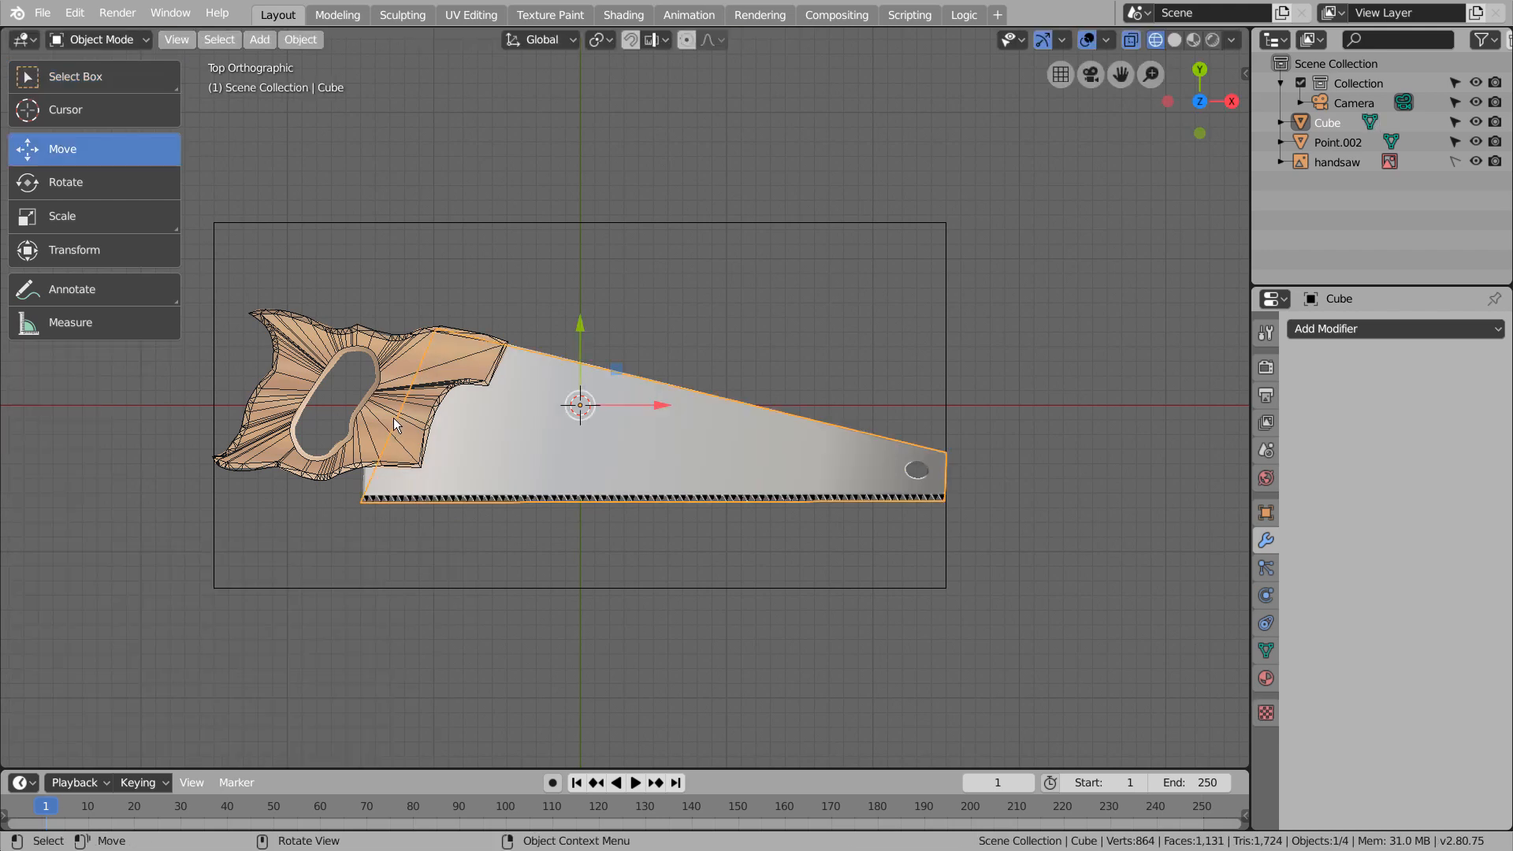
# Extrude the blade's handle-side end face outward by about 0.187
pyautogui.press('Tab')
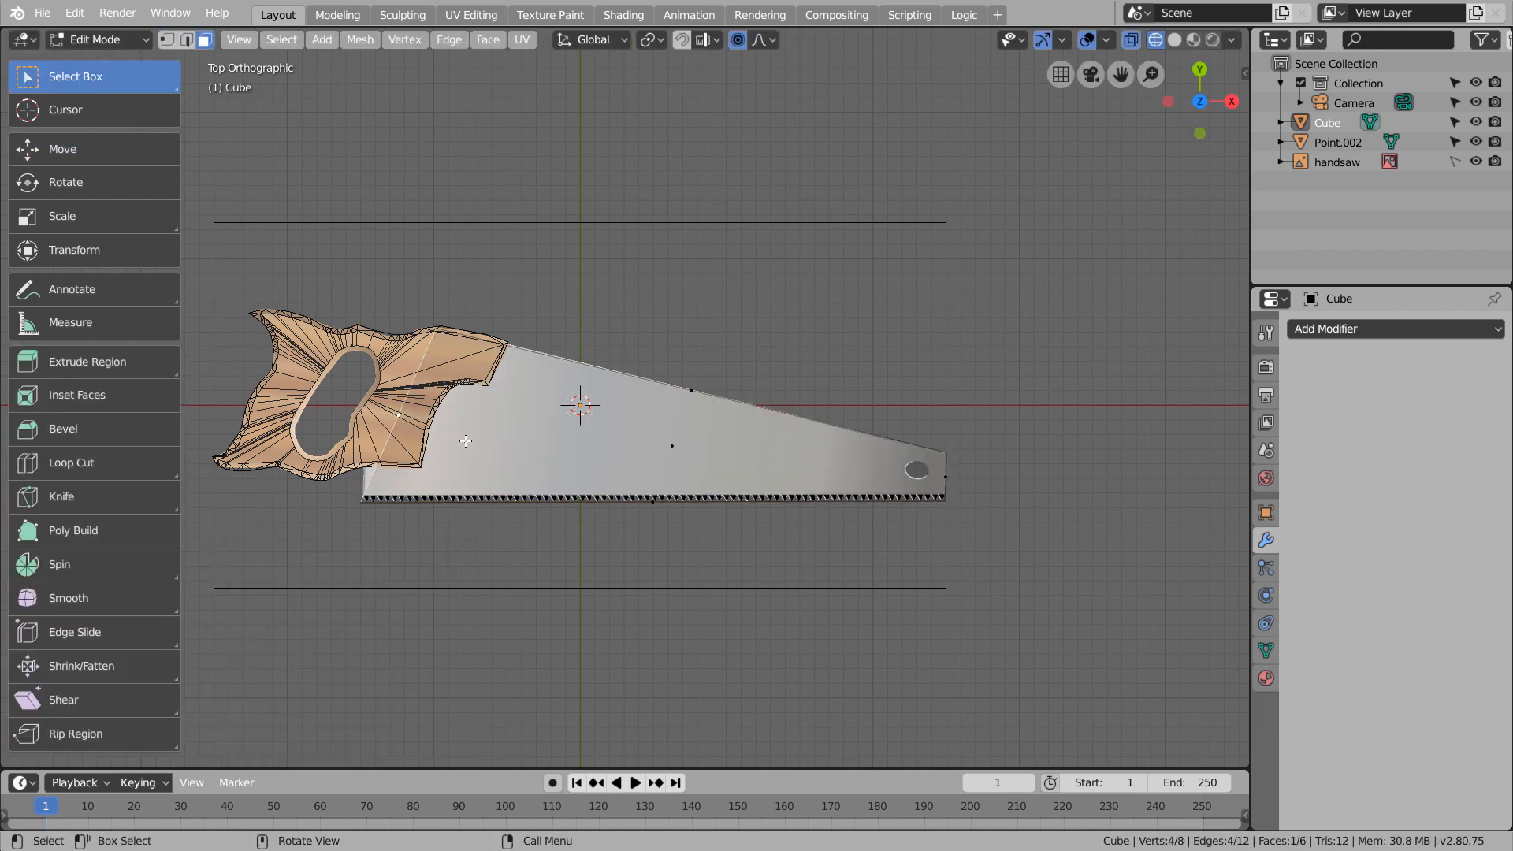
pyautogui.press('e')
pyautogui.click(426, 413)
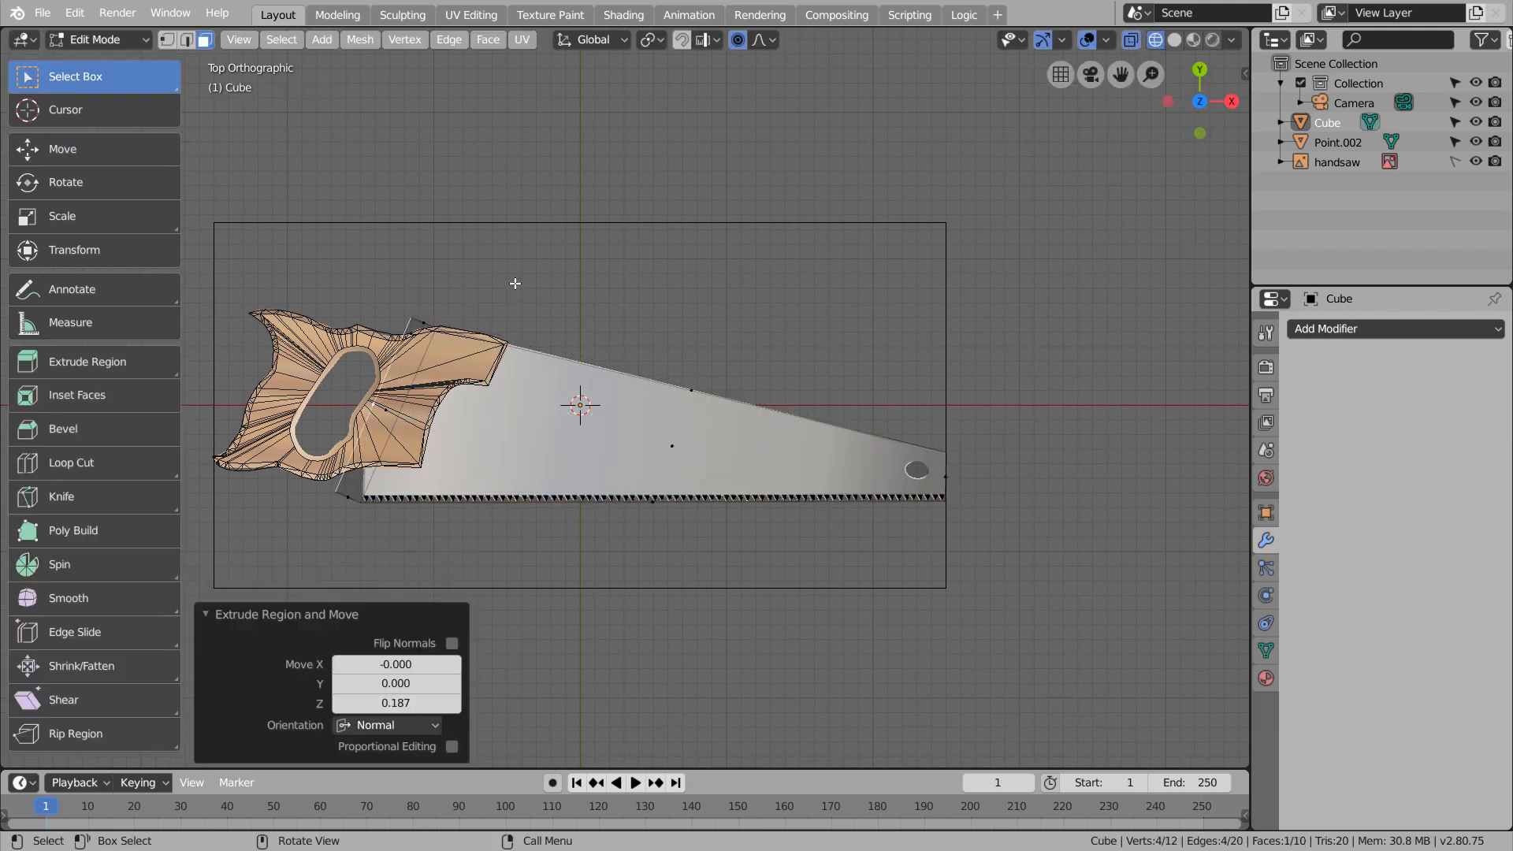
# Move the extruded upper and lower corner vertices inside the handle and blade outlines, and leave Edit Mode
pyautogui.press('1')
pyautogui.press('b')
pyautogui.moveTo(430, 301); pyautogui.dragTo(393, 339)
pyautogui.press('g')
pyautogui.click(381, 354)
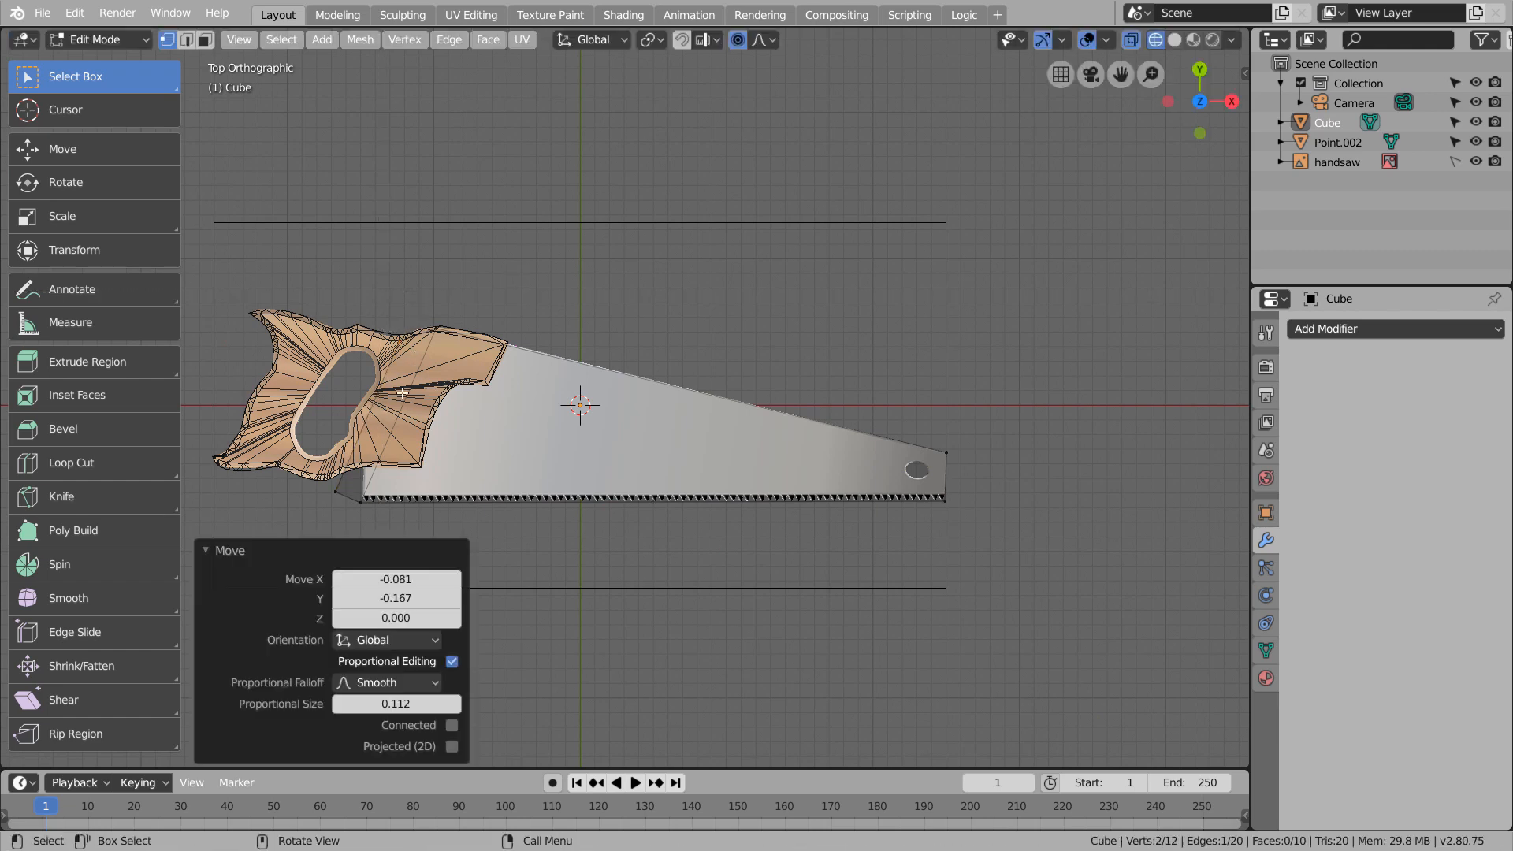
pyautogui.press('b')
pyautogui.moveTo(313, 479); pyautogui.dragTo(348, 518)
pyautogui.press('g')
pyautogui.click(376, 487)
pyautogui.press('Tab')
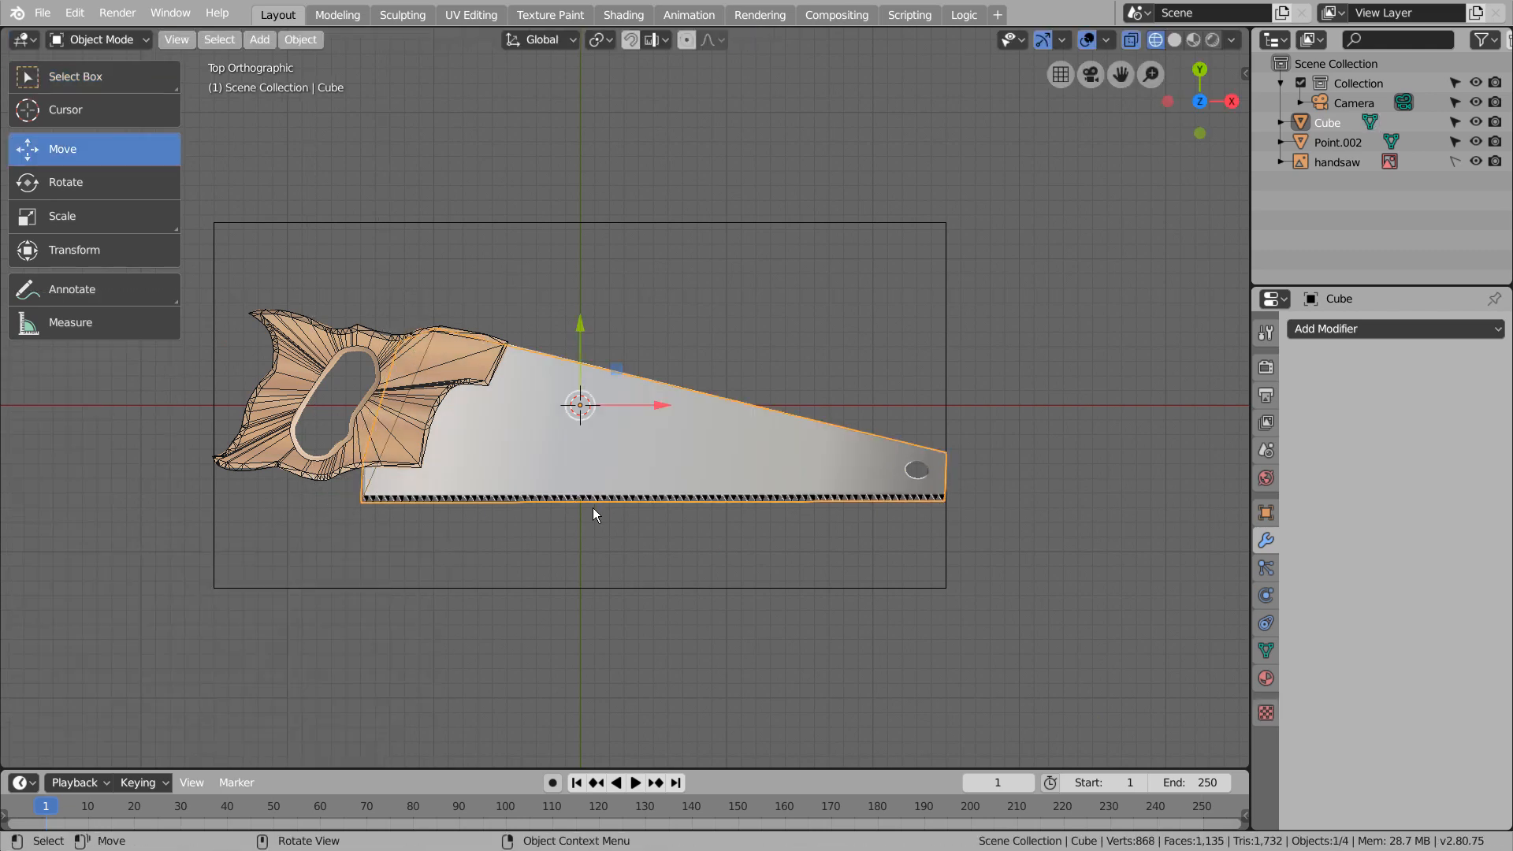
pyautogui.press('Tab')
pyautogui.keyDown('shift'); pyautogui.moveTo(982, 564); pyautogui.dragTo(801, 567, button='middle'); pyautogui.keyUp('shift')
pyautogui.press('Tab')
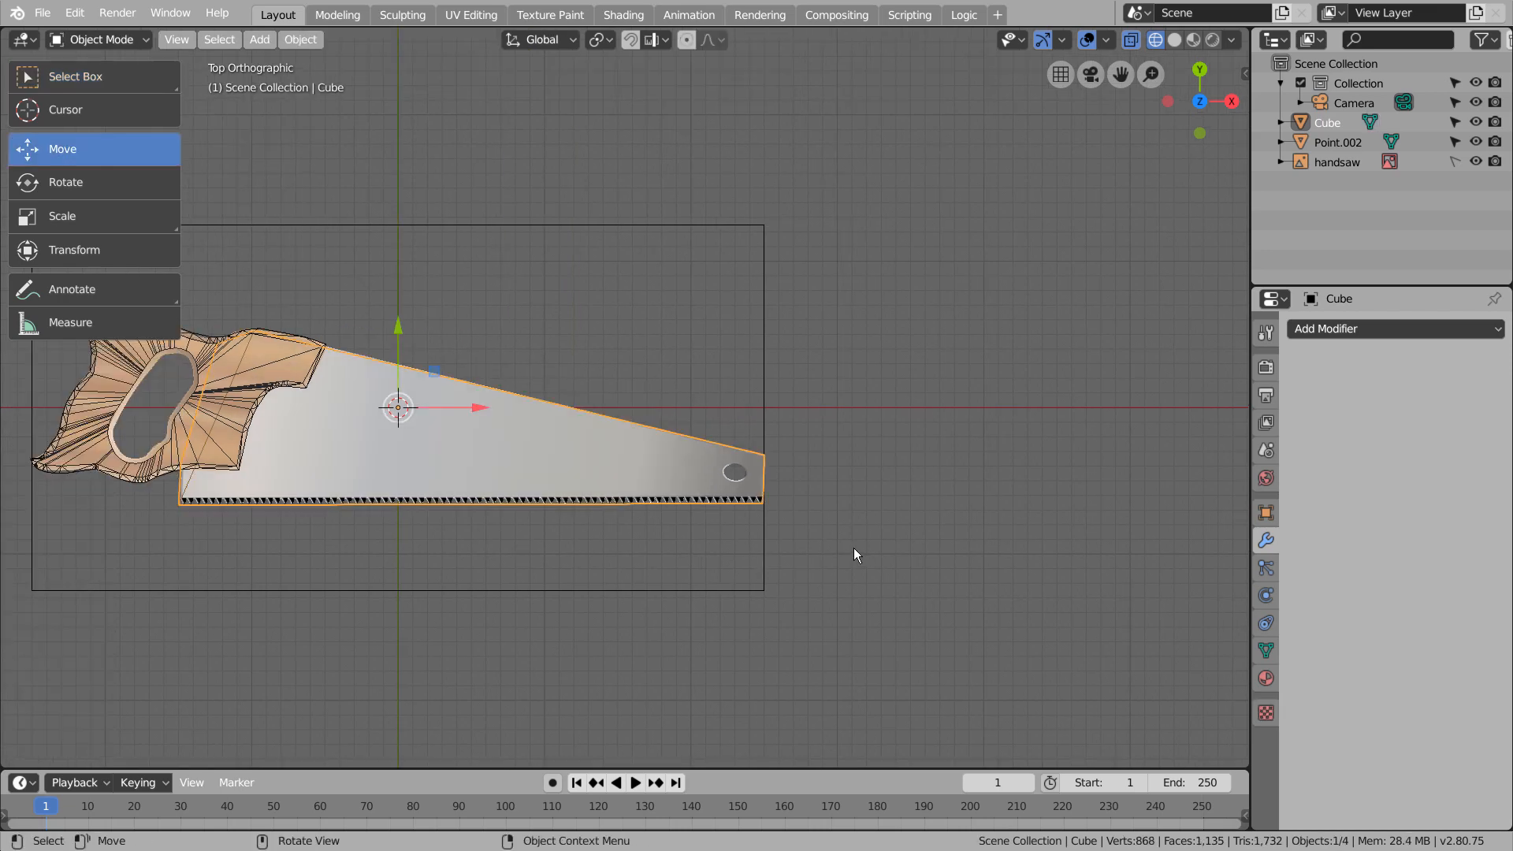
pyautogui.hotkey('alt', 'a')
pyautogui.hotkey('shift', 'a')
pyautogui.moveTo(853, 471)
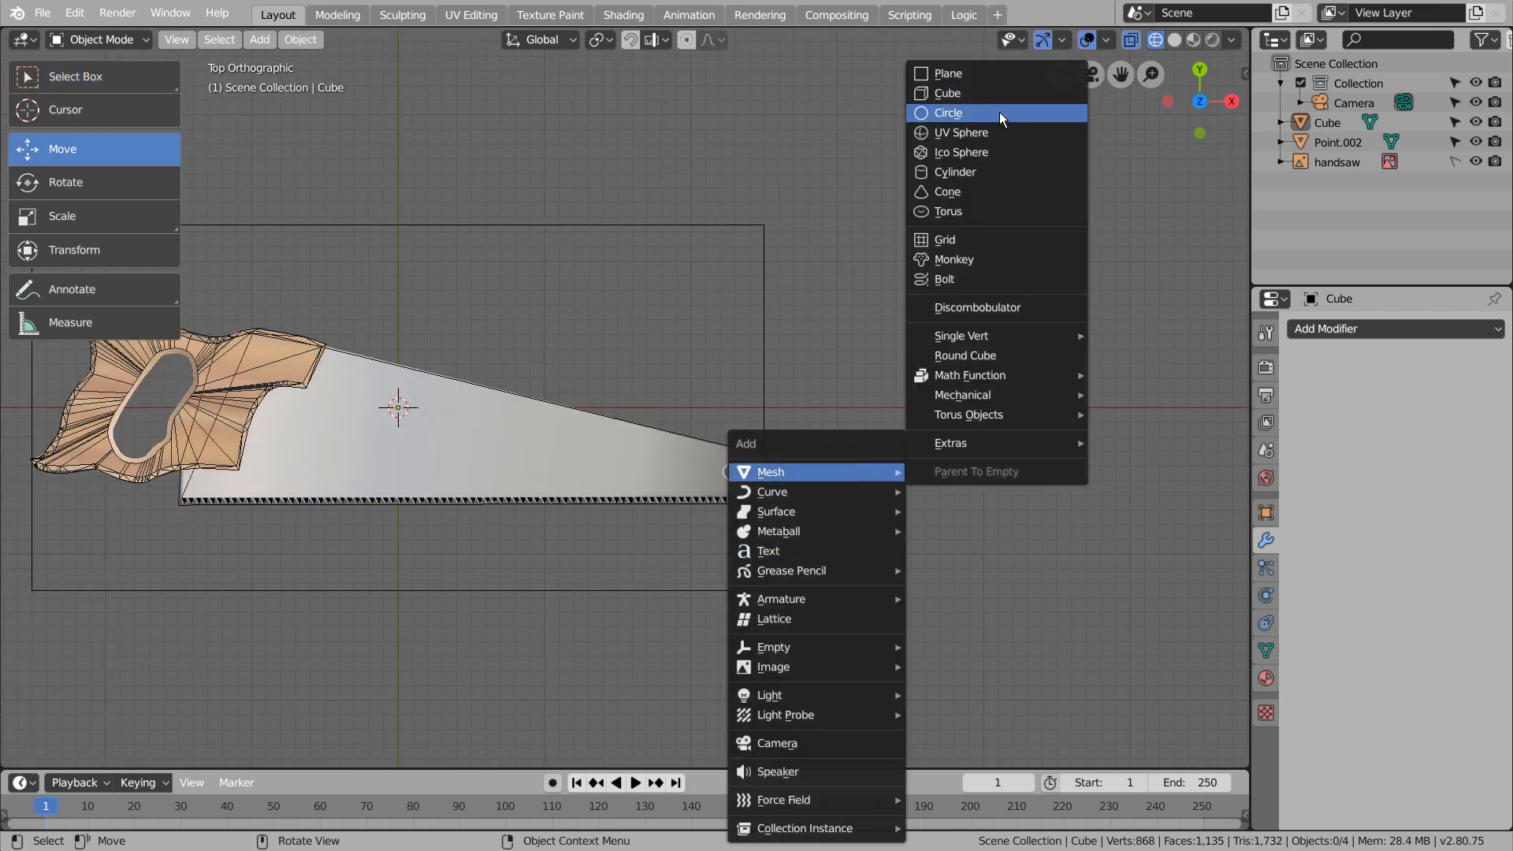
pyautogui.click(999, 112)
pyautogui.hotkey('ctrl', 'z')
pyautogui.hotkey('shift', 's')
pyautogui.press('Escape')
pyautogui.hotkey('shift', 'a')
pyautogui.moveTo(912, 396)
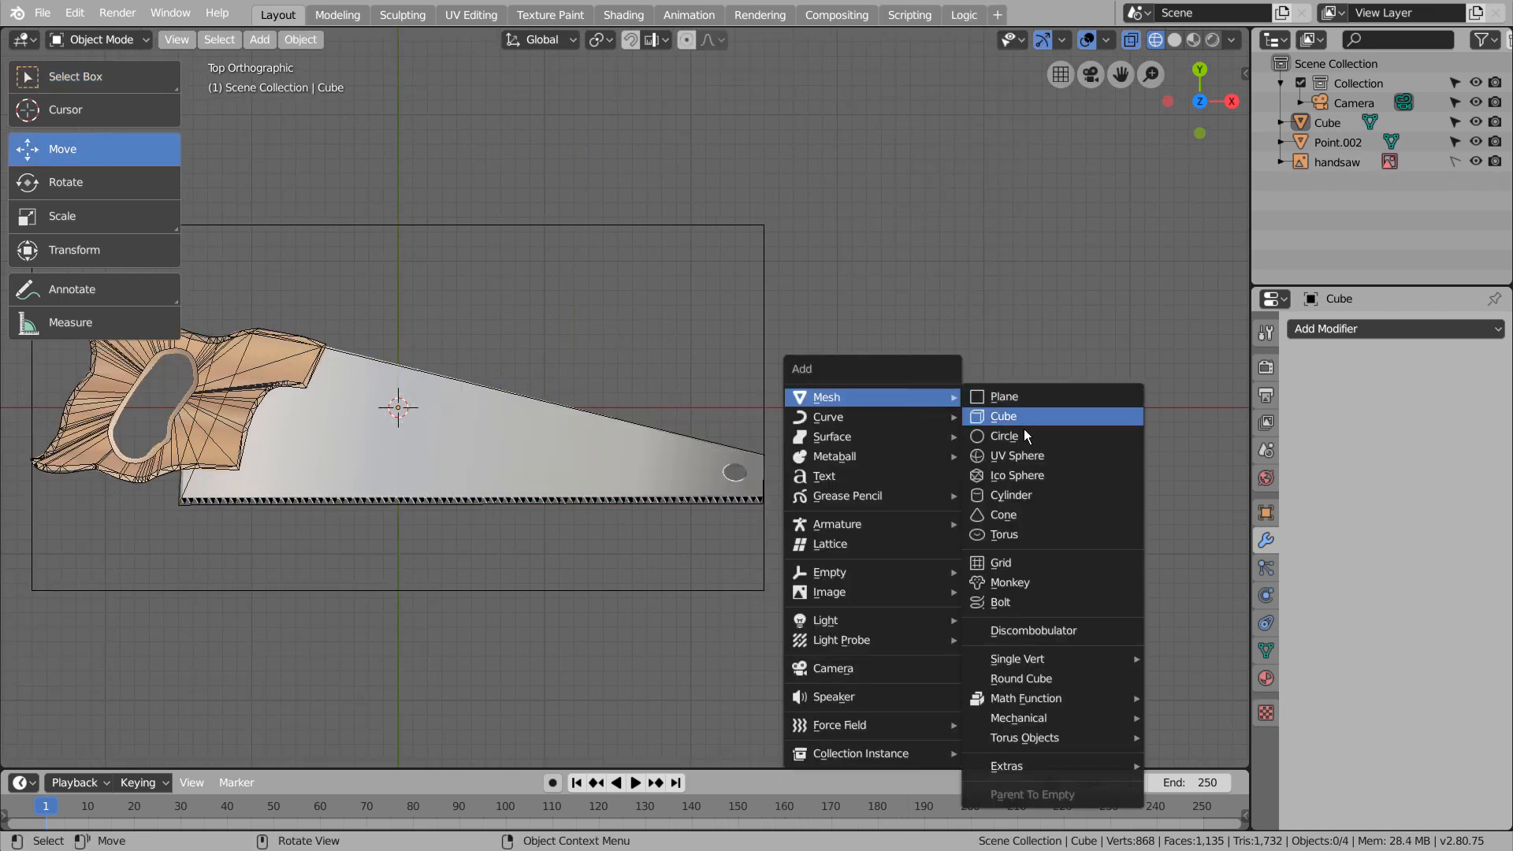
pyautogui.click(1022, 455)
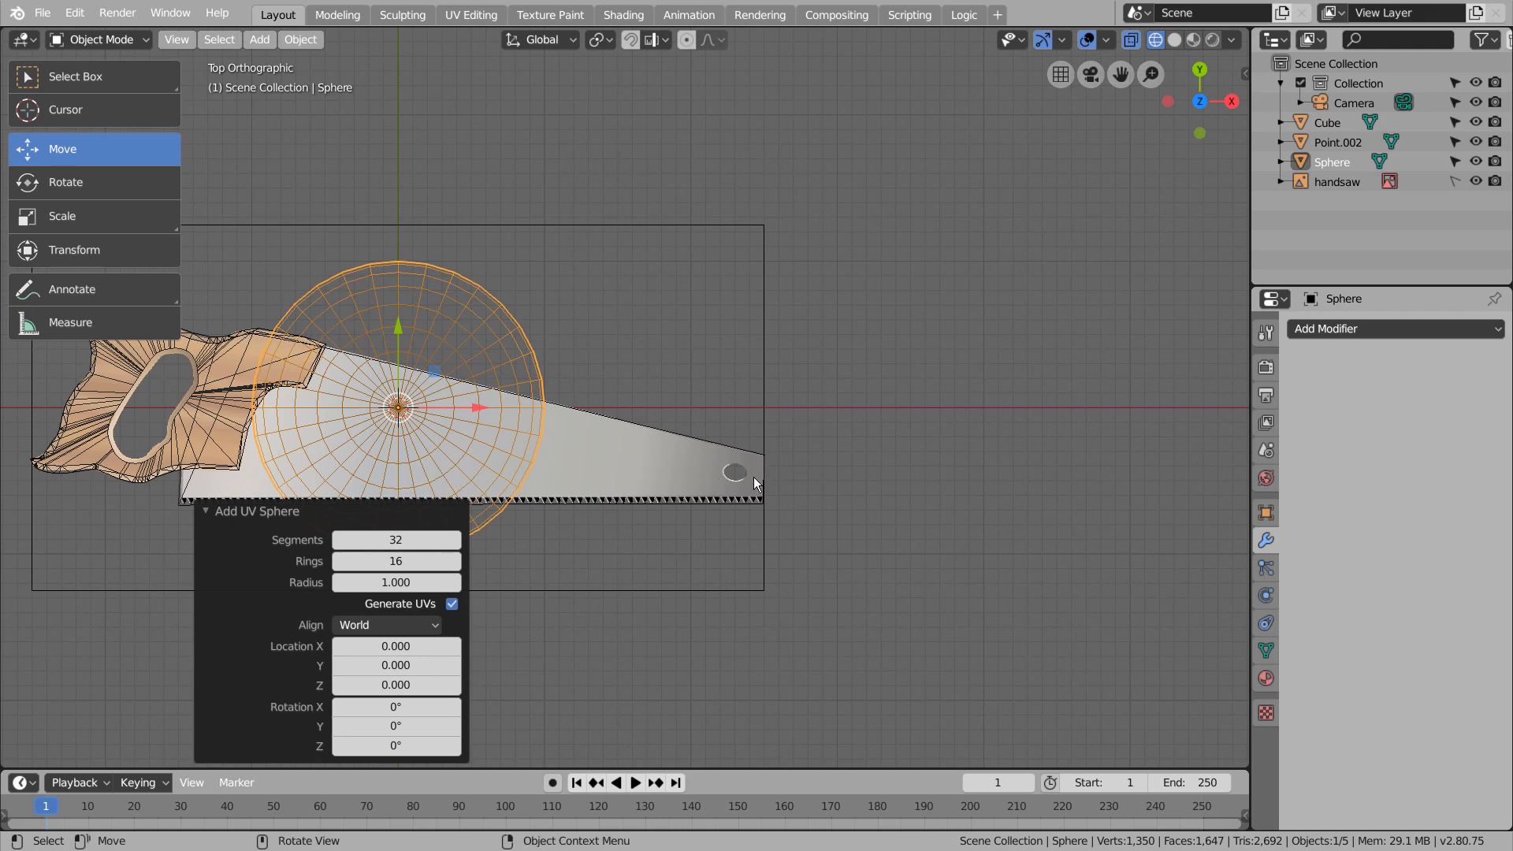
pyautogui.hotkey('ctrl', 'z')
# Add a cylinder, scale it to about 0.426 along Y, and move it onto the hanging hole near the blade tip
pyautogui.hotkey('shift', 'a')
pyautogui.moveTo(755, 476)
pyautogui.click(896, 189)
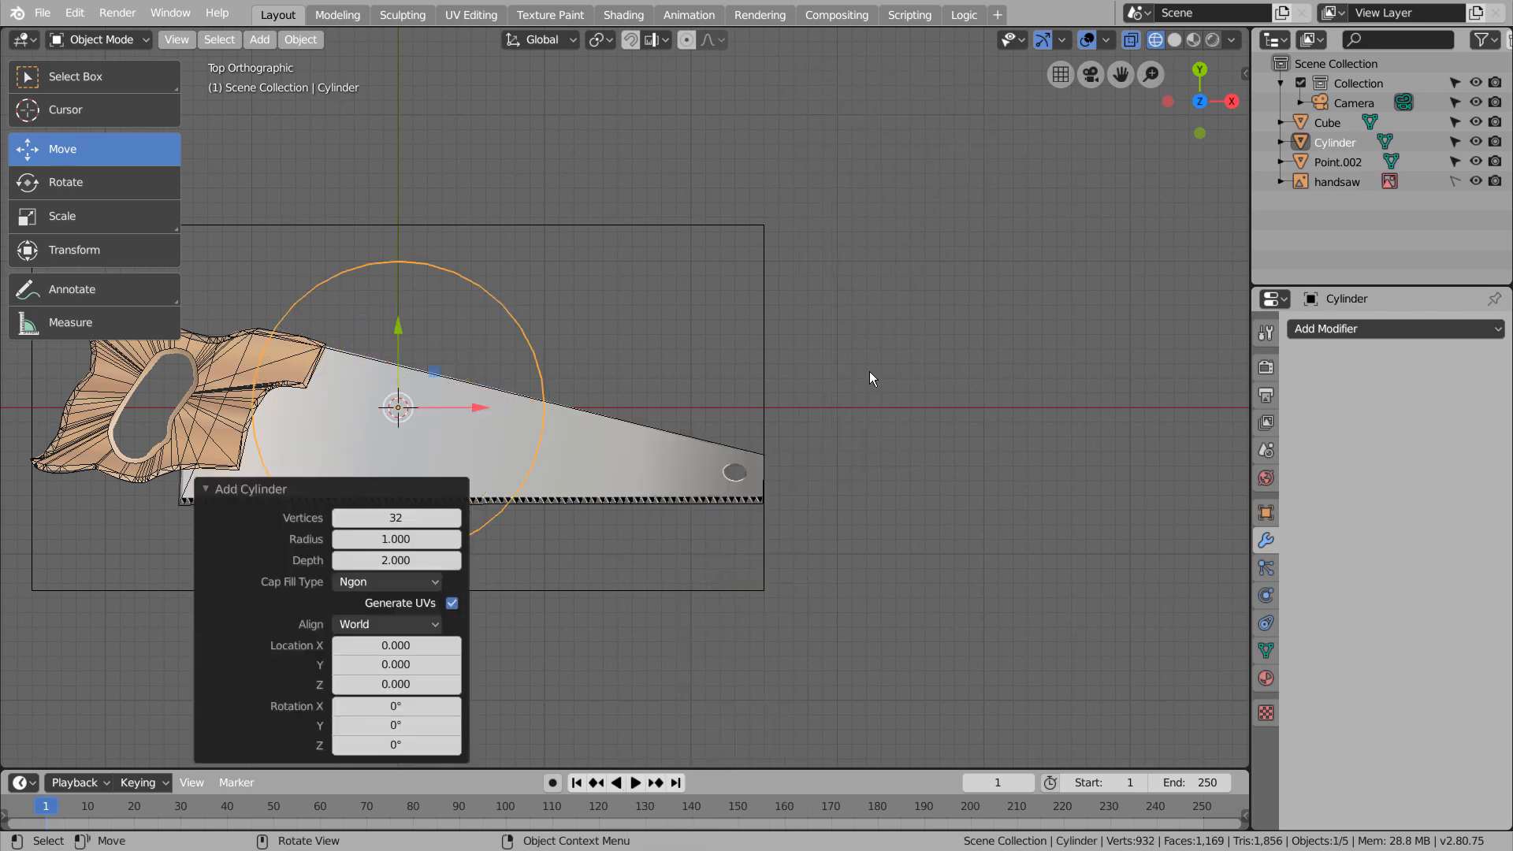
pyautogui.press('s')
pyautogui.press('y')
pyautogui.click(596, 429)
pyautogui.press('g')
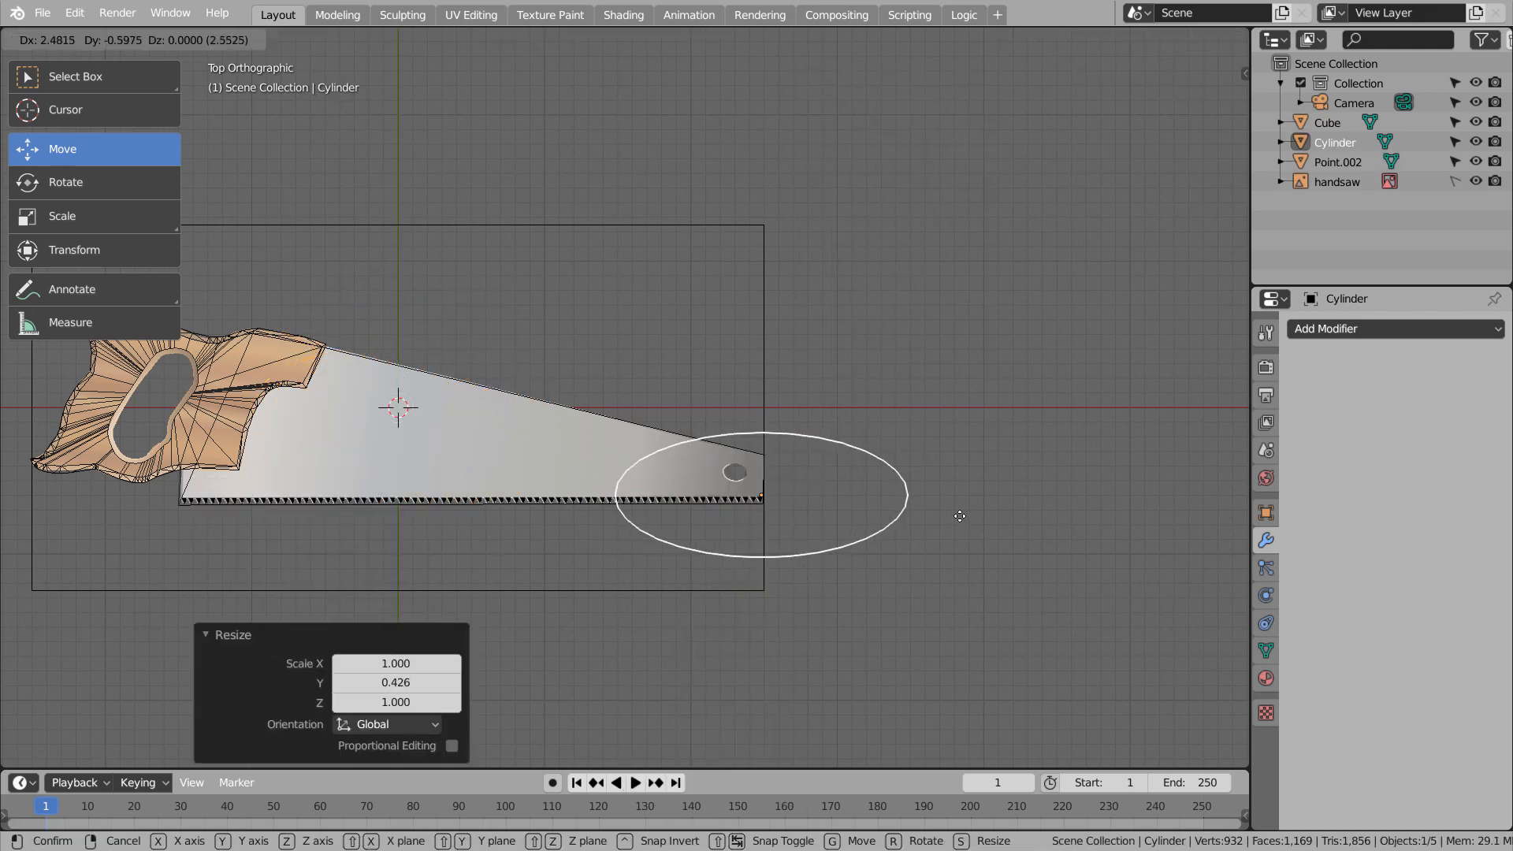
pyautogui.click(938, 500)
# Scale the cylinder to 0.1 along X and about 0.158 along Y, and centre it over the hanging hole
pyautogui.press('s')
pyautogui.write('x')
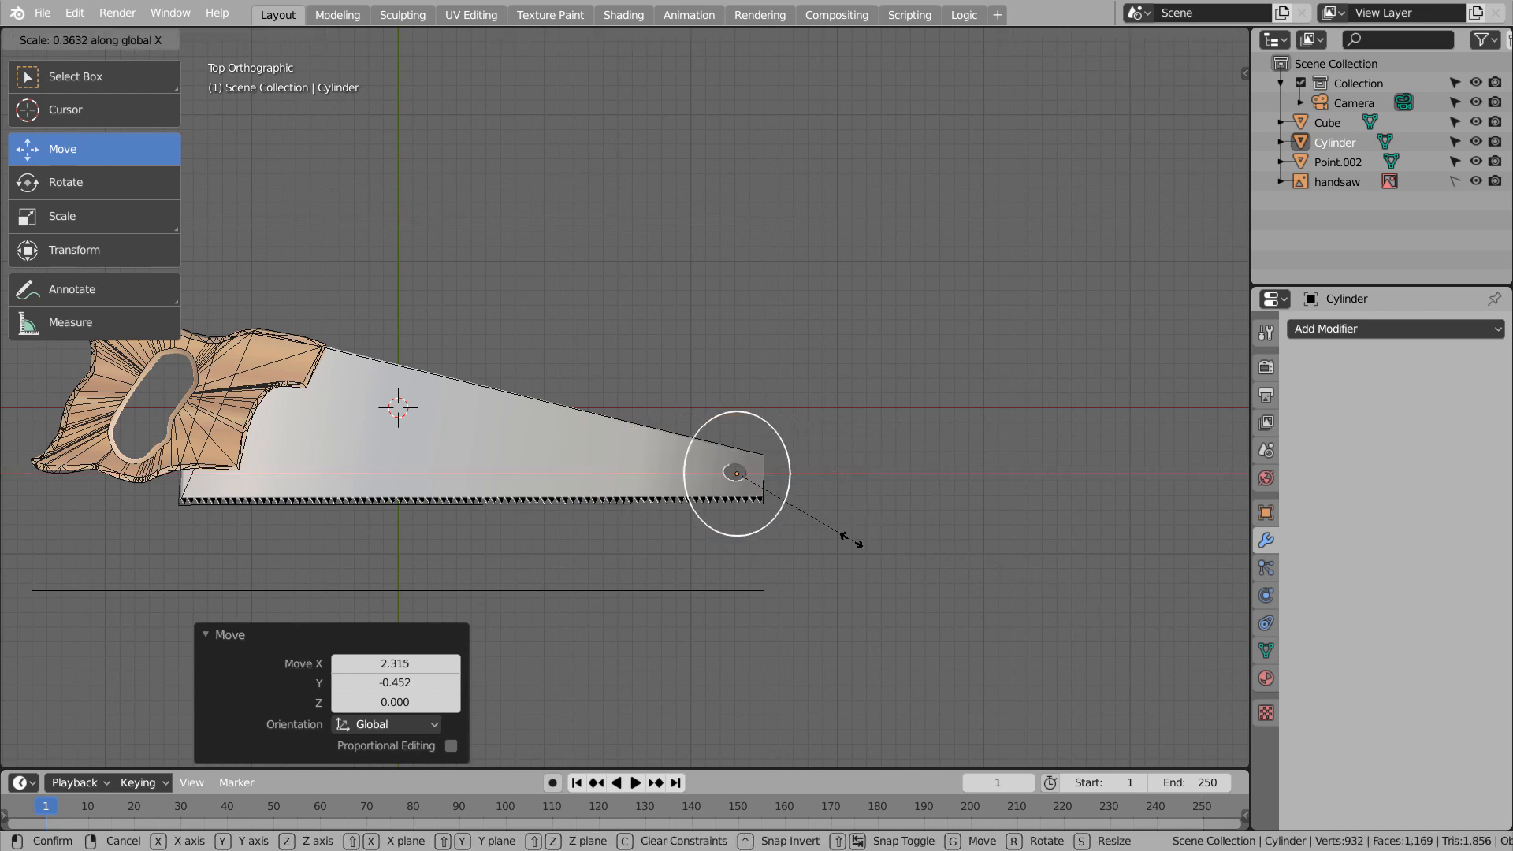
pyautogui.write('.1')
pyautogui.press('Return')
pyautogui.press('s')
pyautogui.press('y')
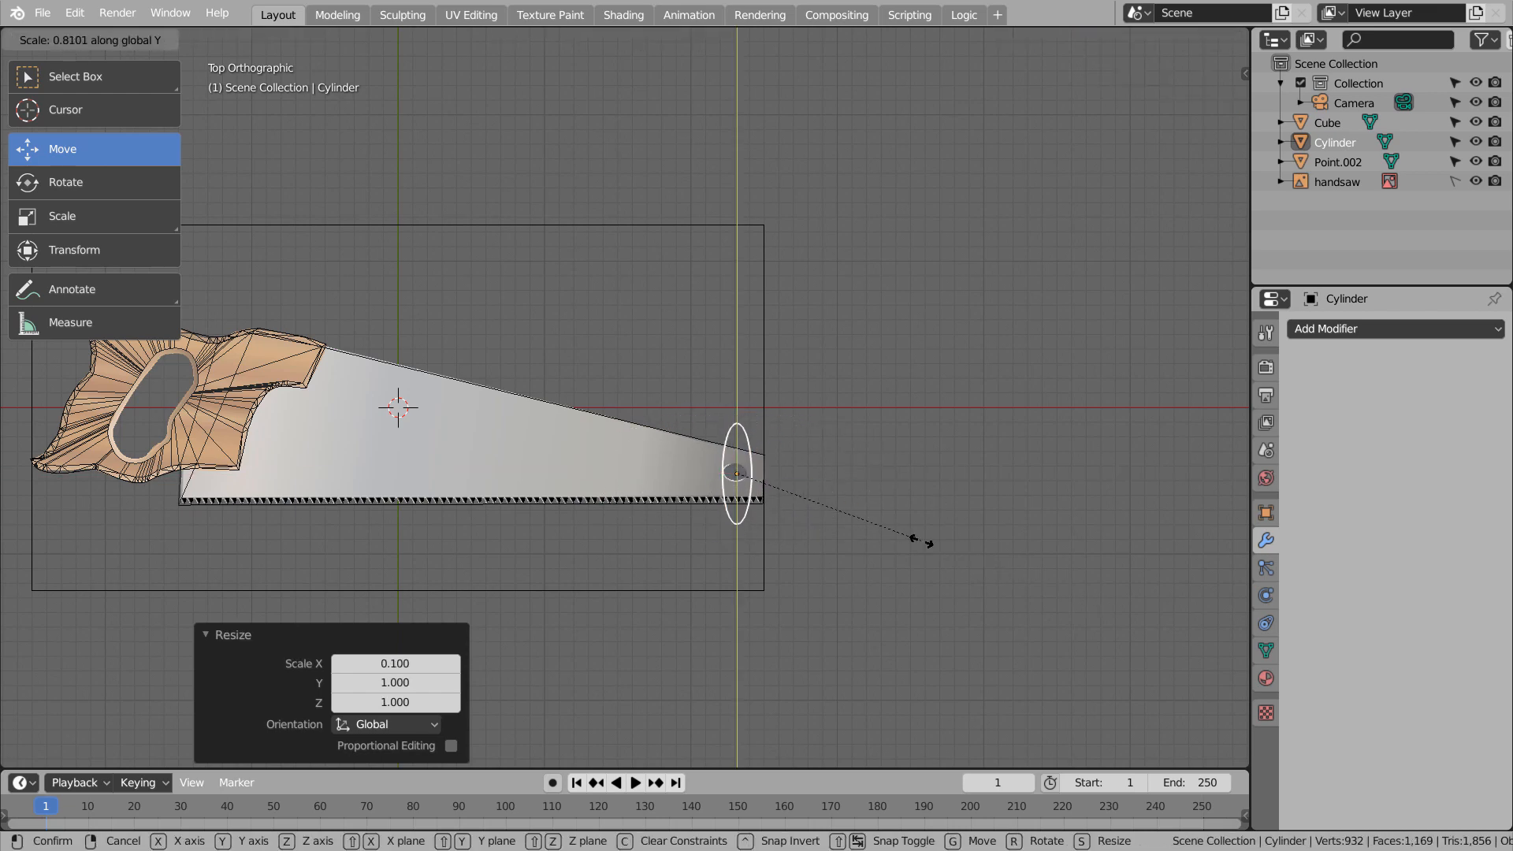
pyautogui.click(774, 461)
pyautogui.press('g')
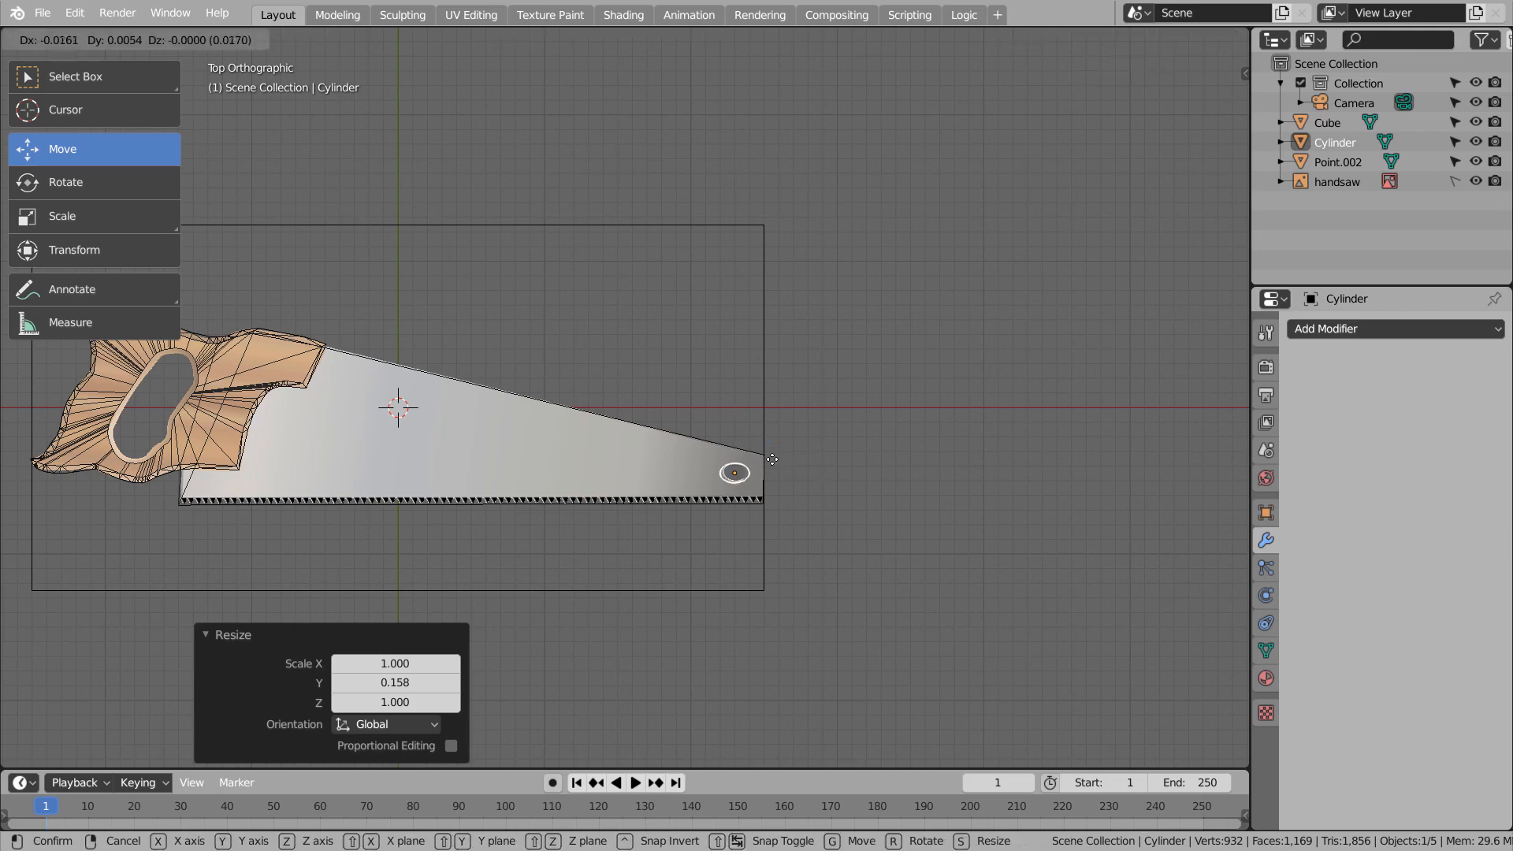
pyautogui.click(774, 461)
# Nudge the cylinder and scale it to about 0.765 along X and 0.84 along Y to match the hole's outline
pyautogui.scroll(7, 770, 477)
pyautogui.keyDown('shift'); pyautogui.moveTo(666, 459); pyautogui.dragTo(295, 280, button='middle'); pyautogui.keyUp('shift')
pyautogui.scroll(3, 295, 279)
pyautogui.press('g')
pyautogui.click(820, 562)
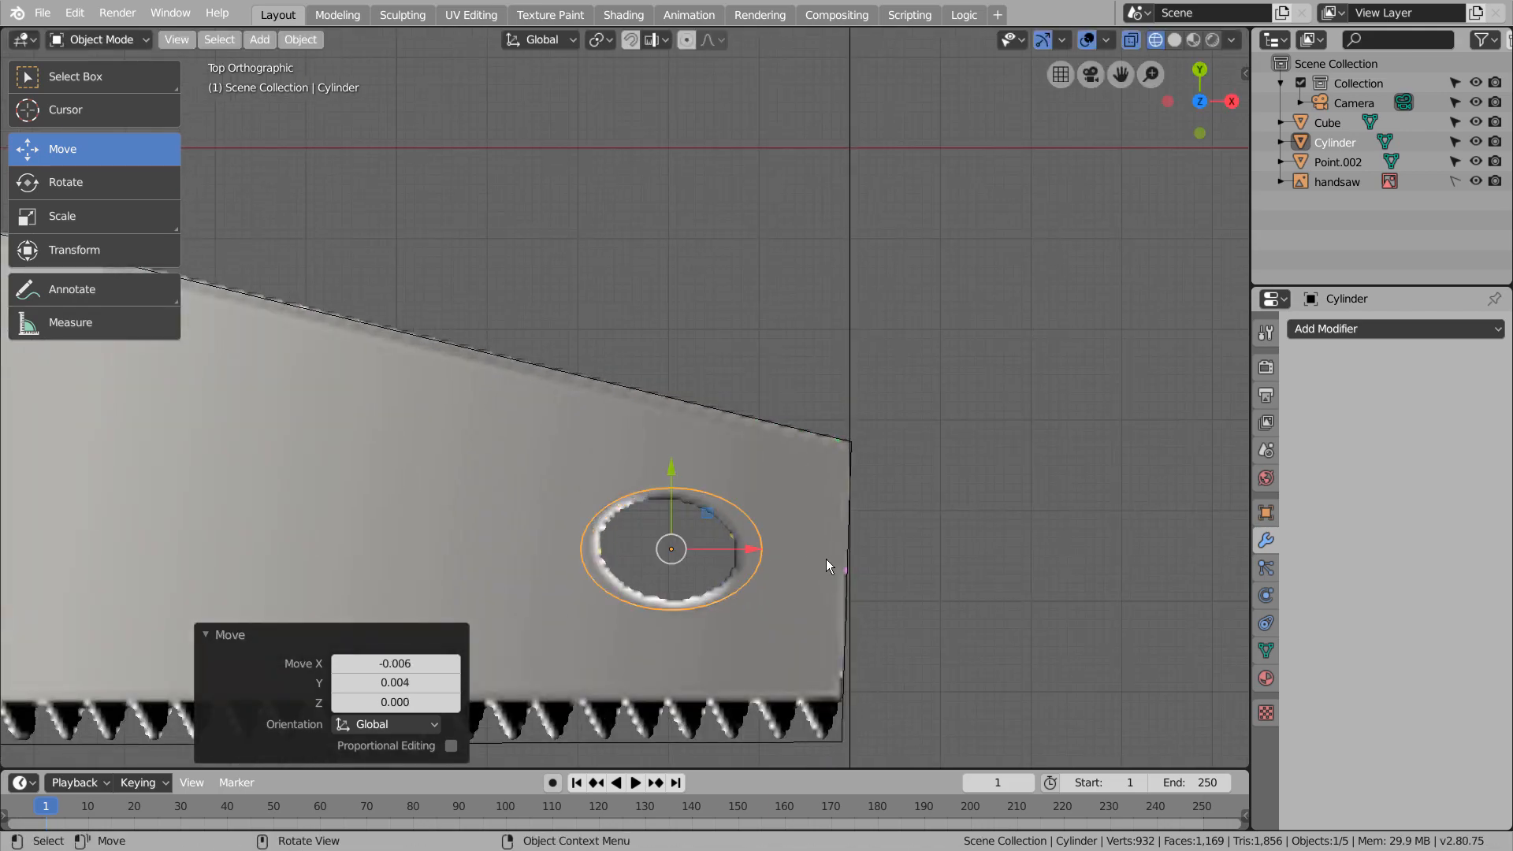
pyautogui.press('s')
pyautogui.press('x')
pyautogui.click(874, 596)
pyautogui.press('s')
pyautogui.press('y')
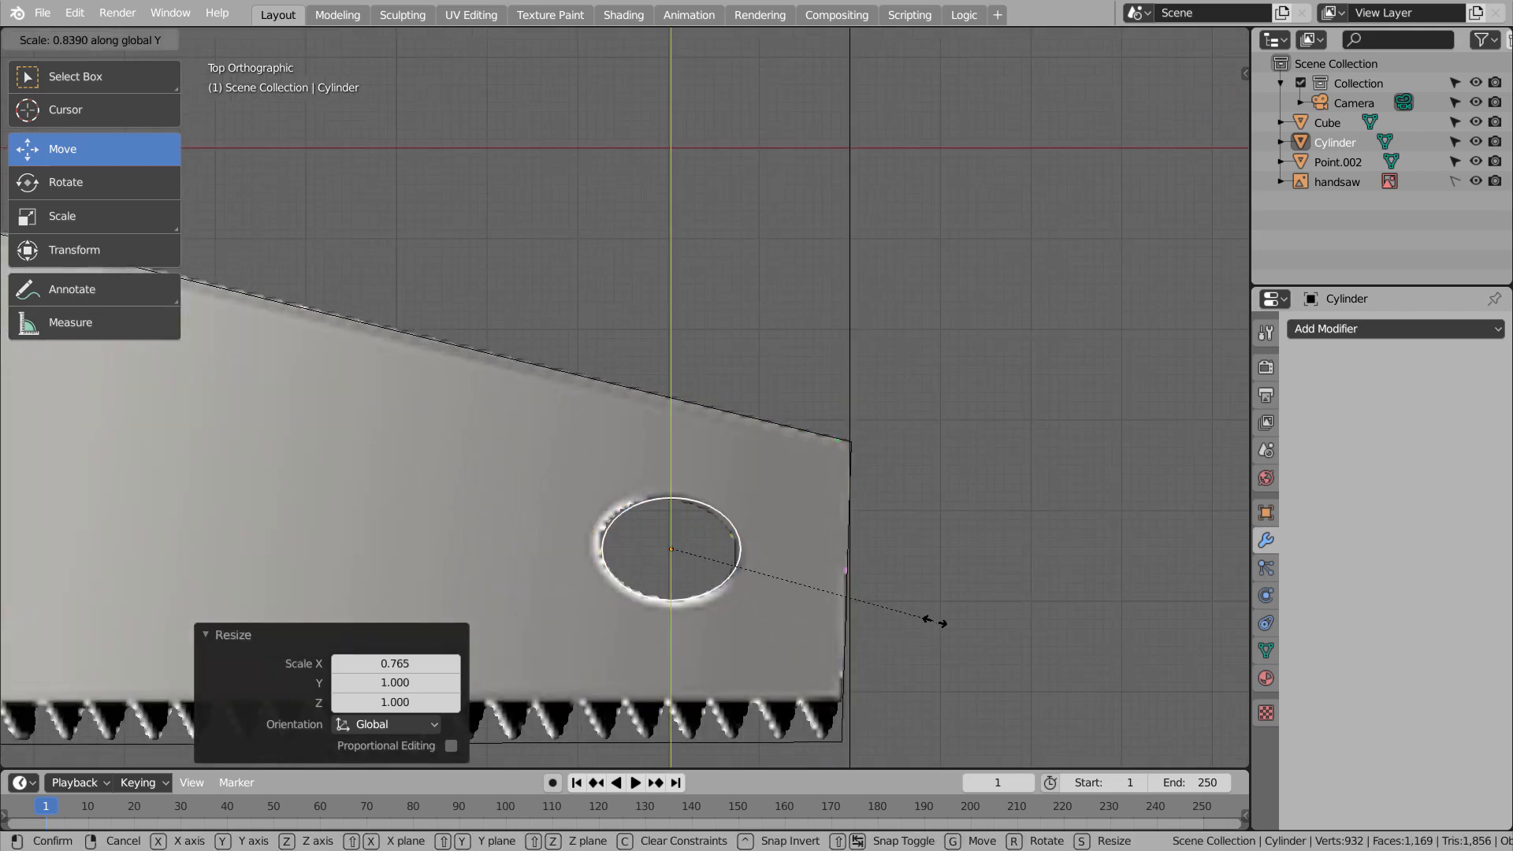
pyautogui.click(937, 621)
# Cut the hanging hole through the blade with a Boolean Difference modifier using the cylinder, and apply the modifier
pyautogui.moveTo(937, 621); pyautogui.dragTo(931, 479, button='middle')
pyautogui.scroll(-2, 930, 479)
pyautogui.click(727, 435)
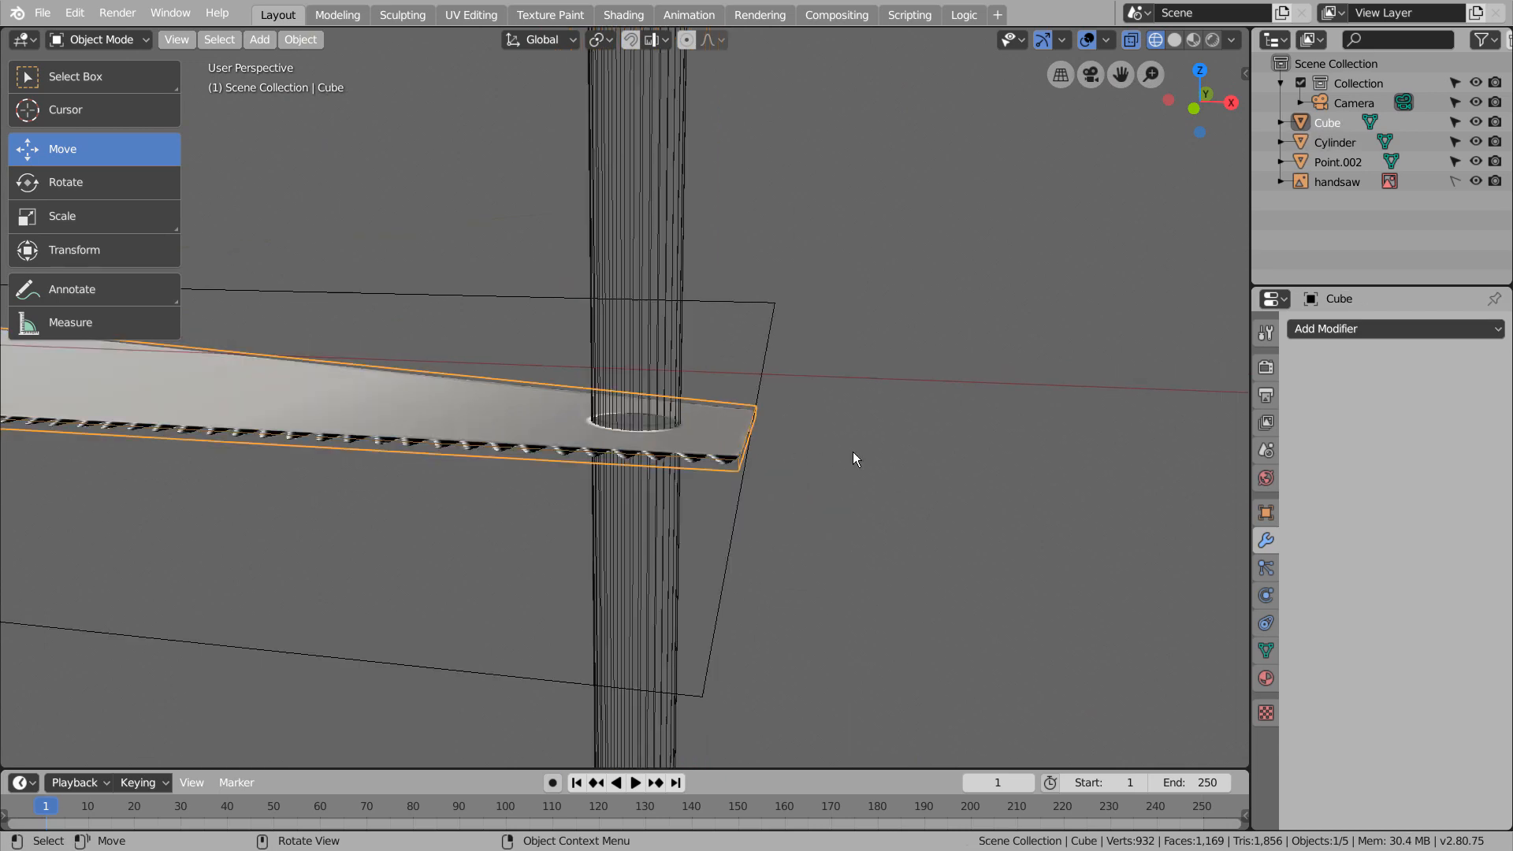
pyautogui.click(1385, 332)
pyautogui.click(1174, 436)
pyautogui.click(1490, 436)
pyautogui.click(627, 287)
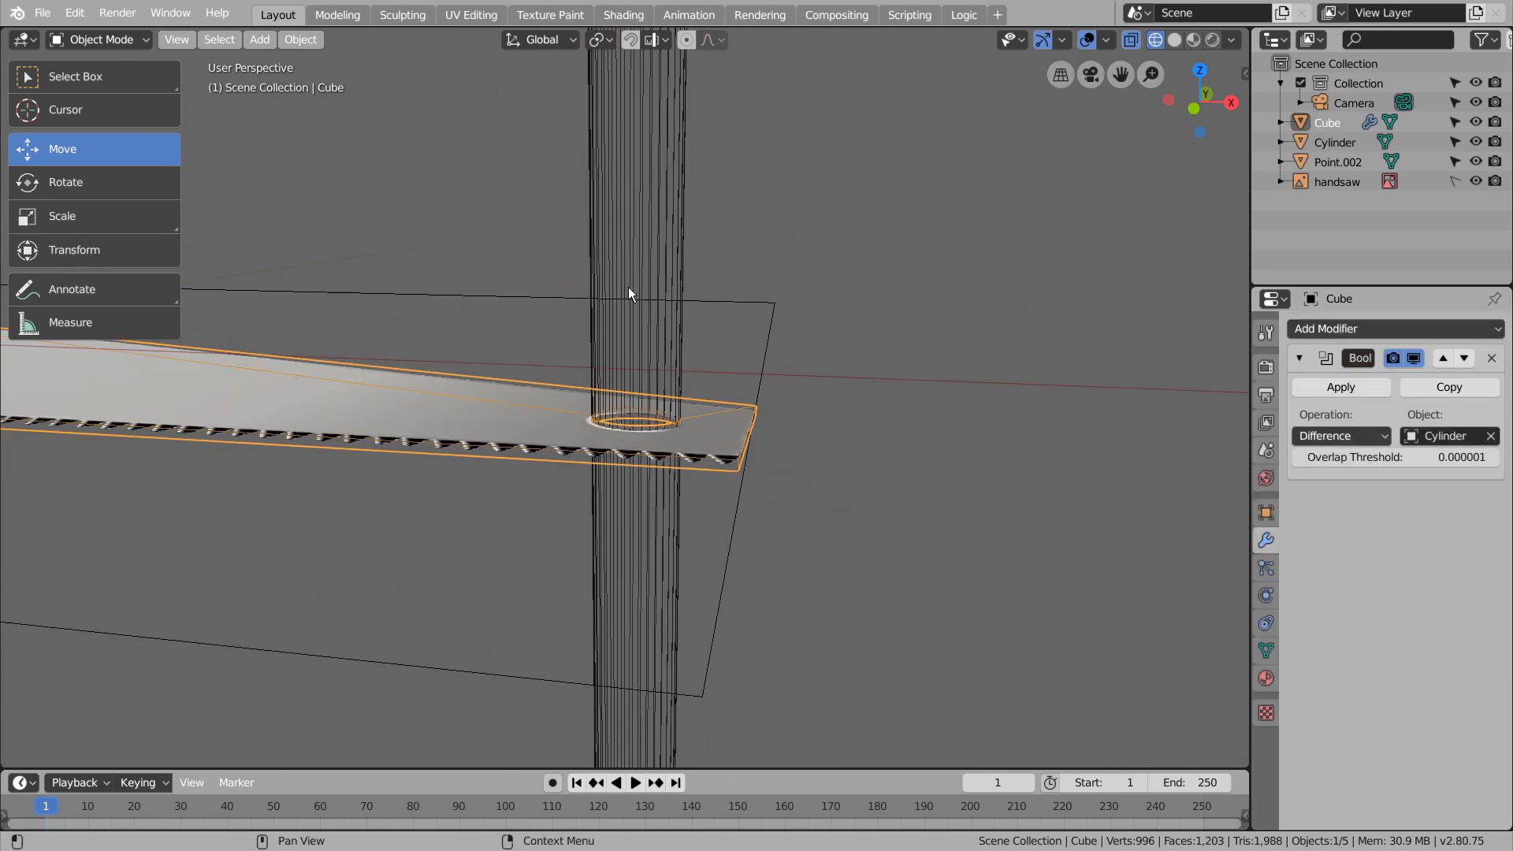
pyautogui.click(1340, 387)
# Delete the cylinder and check the cut hole in solid shading
pyautogui.click(640, 300)
pyautogui.press('x')
pyautogui.click(640, 299)
pyautogui.moveTo(642, 304)
pyautogui.mouseDown(button='middle')
pyautogui.moveTo(714, 532)
pyautogui.moveTo(698, 525)
pyautogui.mouseUp(button='middle')
pyautogui.hotkey('shift', 'z')
pyautogui.scroll(-7, 699, 525)
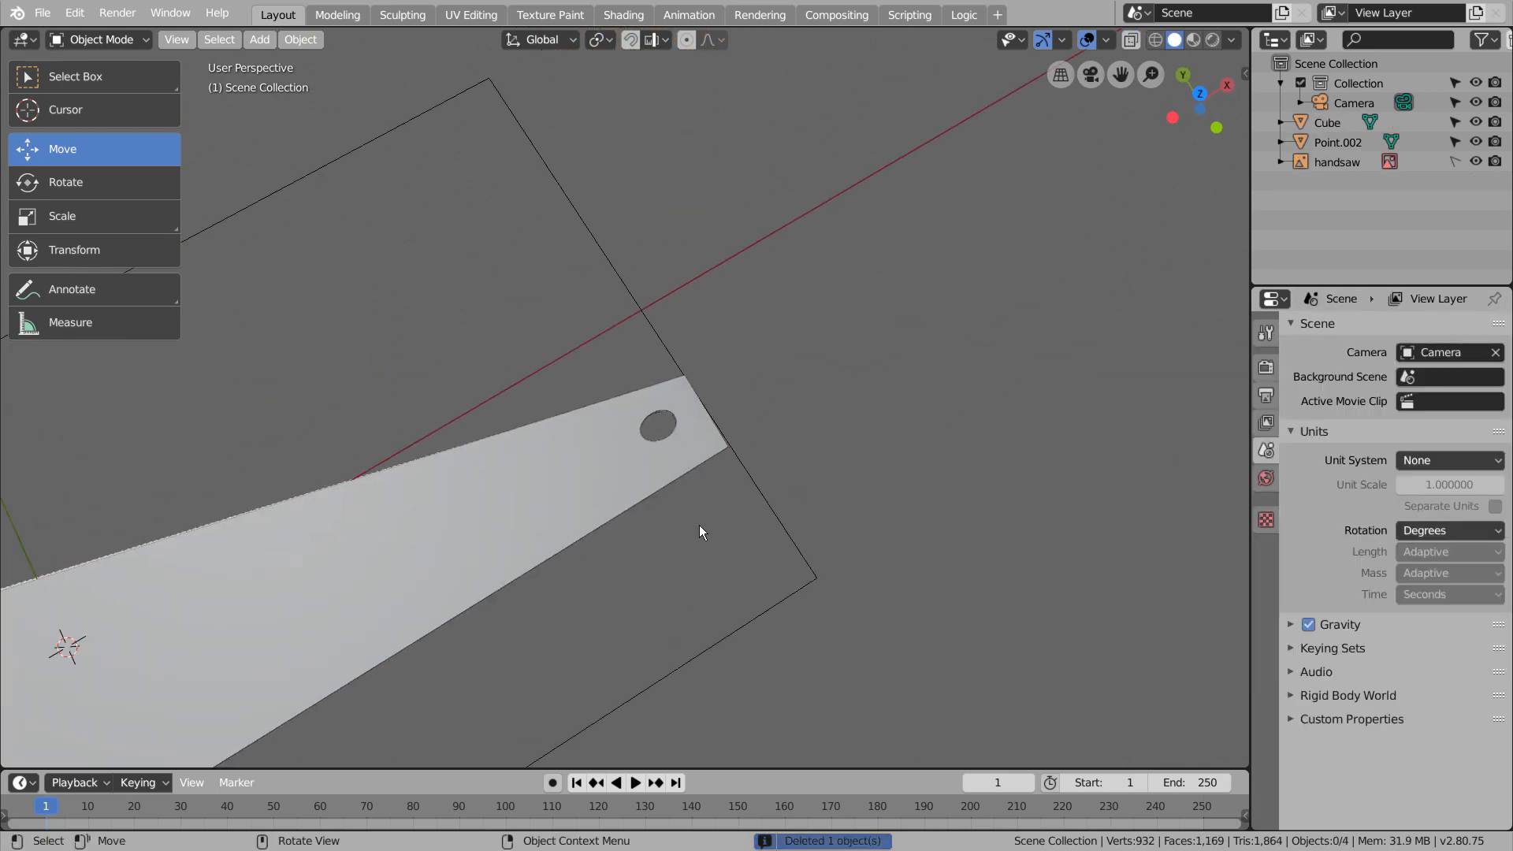
# In wireframe top view, add a cube, shrink it, and move it to the handle-side end of the toothed edge
pyautogui.press('KP_1')
pyautogui.press('KP_7')
pyautogui.press('Home')
pyautogui.hotkey('shift', 'z')
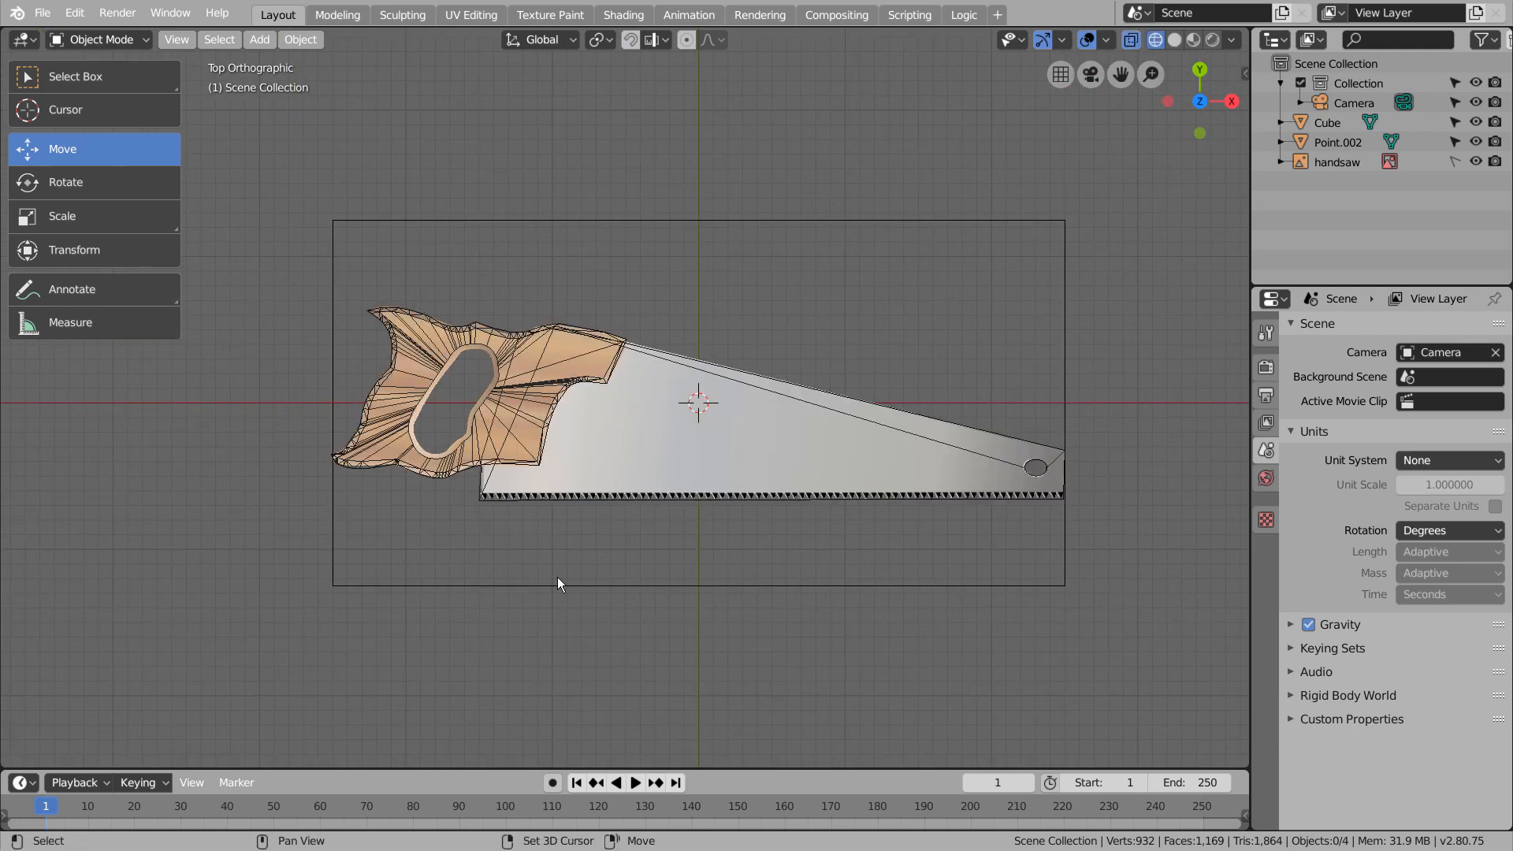
pyautogui.hotkey('shift', 'a')
pyautogui.moveTo(512, 473)
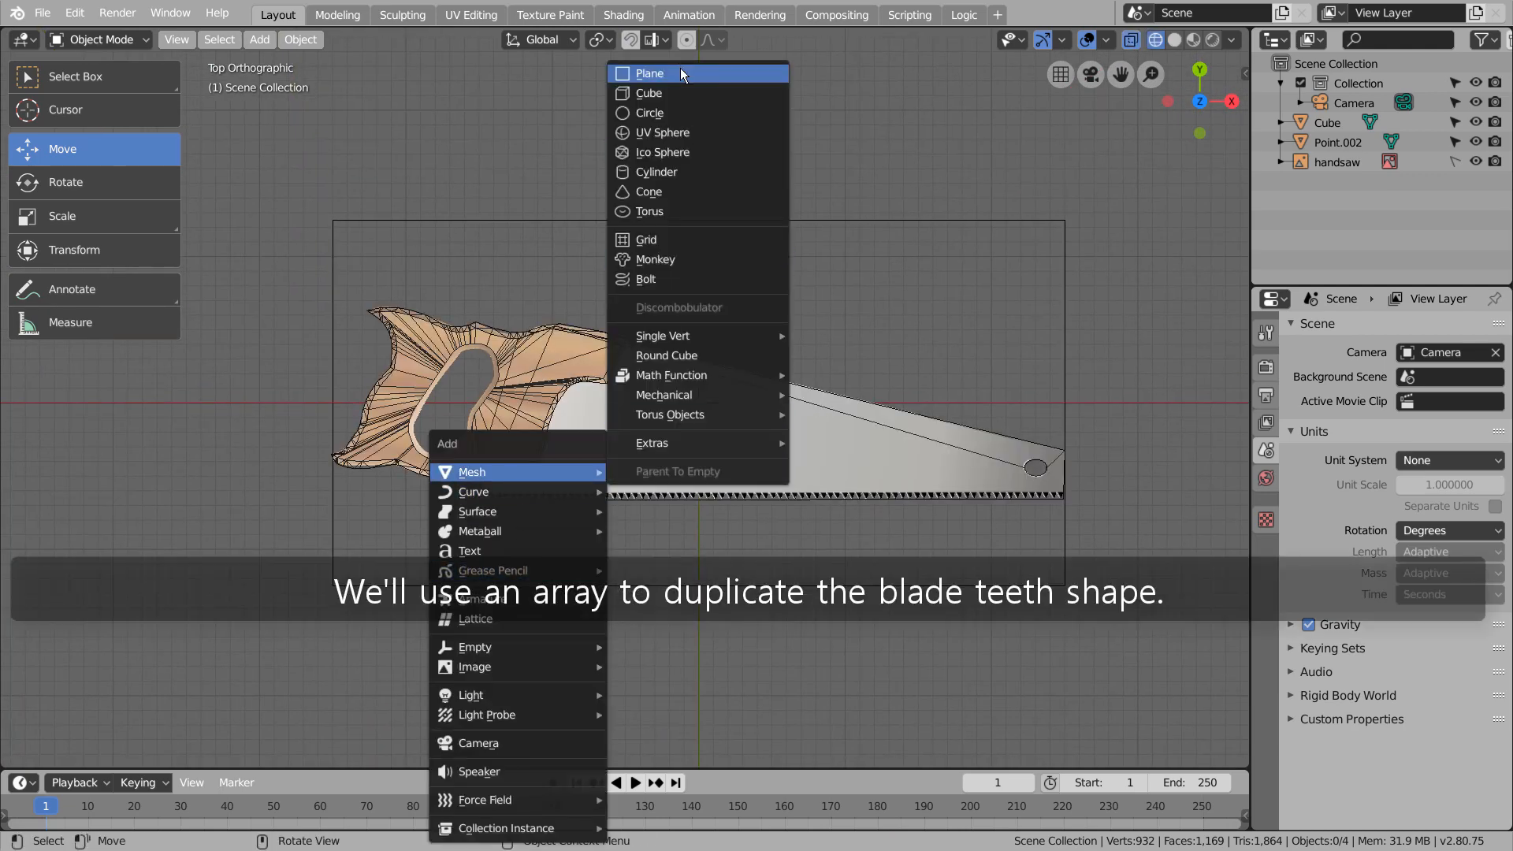
pyautogui.click(668, 88)
pyautogui.press('s')
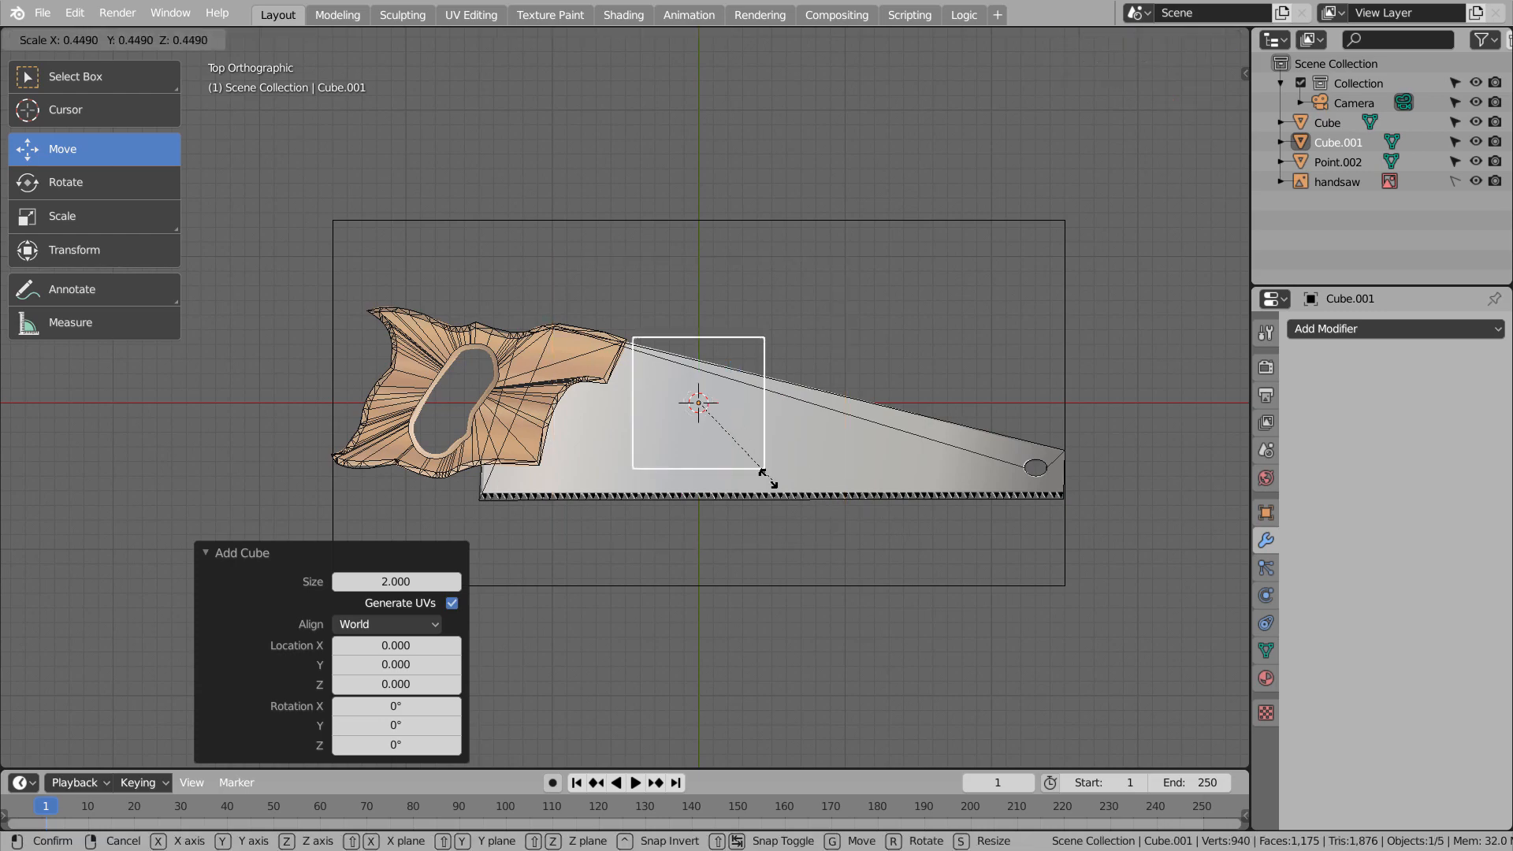
pyautogui.click(709, 417)
pyautogui.press('g')
pyautogui.click(551, 578)
# Scale the small cube to about 0.404 and align its upper side with the base of the reference teeth
pyautogui.scroll(9, 553, 578)
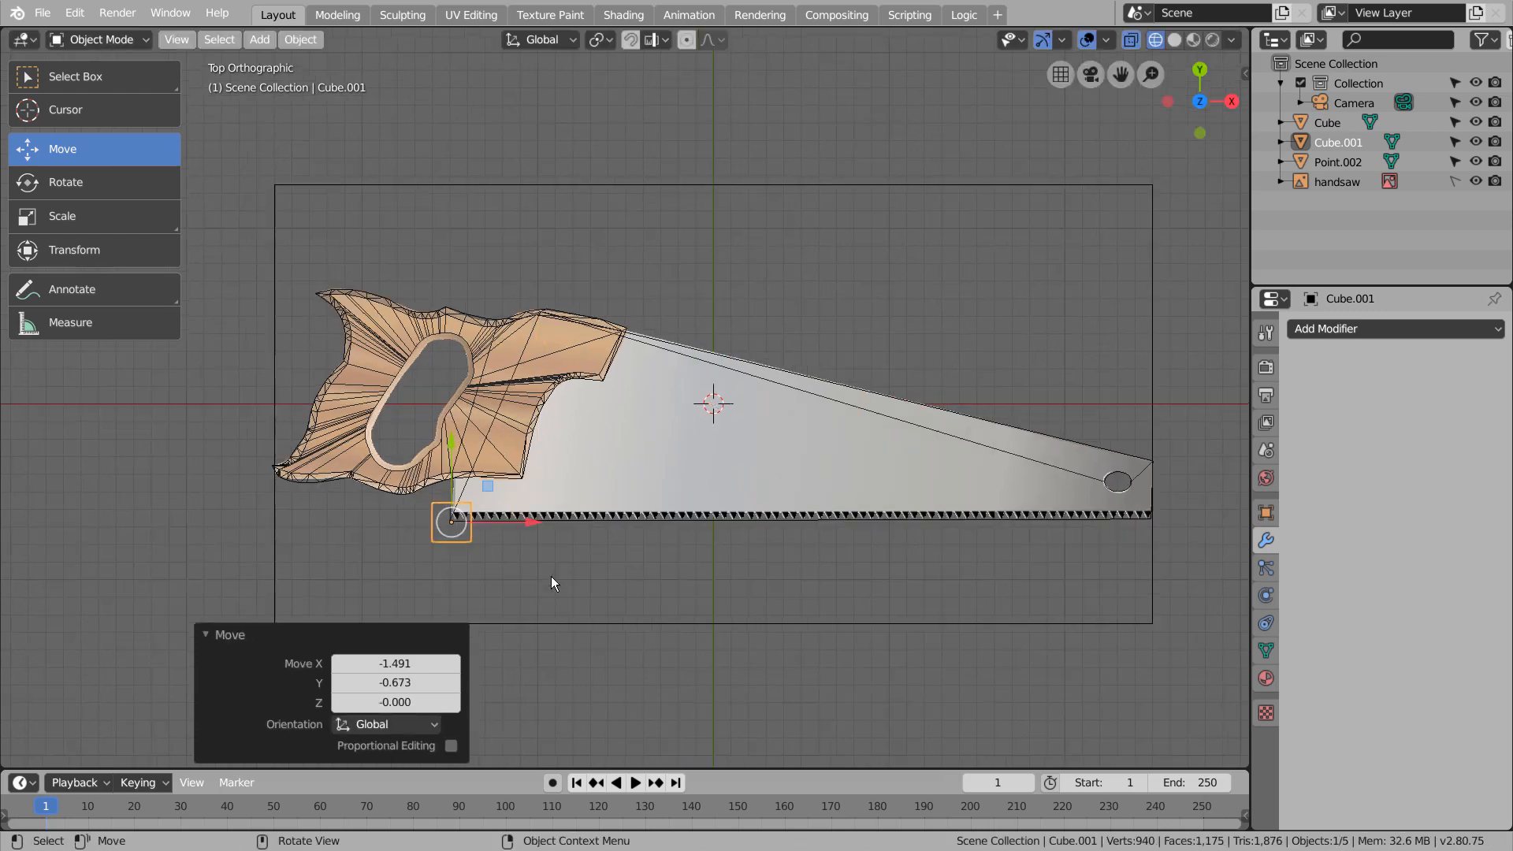
pyautogui.keyDown('shift'); pyautogui.moveTo(516, 603); pyautogui.dragTo(929, 278, button='middle'); pyautogui.keyUp('shift')
pyautogui.keyDown('shift'); pyautogui.moveTo(472, 581); pyautogui.dragTo(764, 421, button='middle'); pyautogui.keyUp('shift')
pyautogui.scroll(3, 745, 445)
pyautogui.press('s')
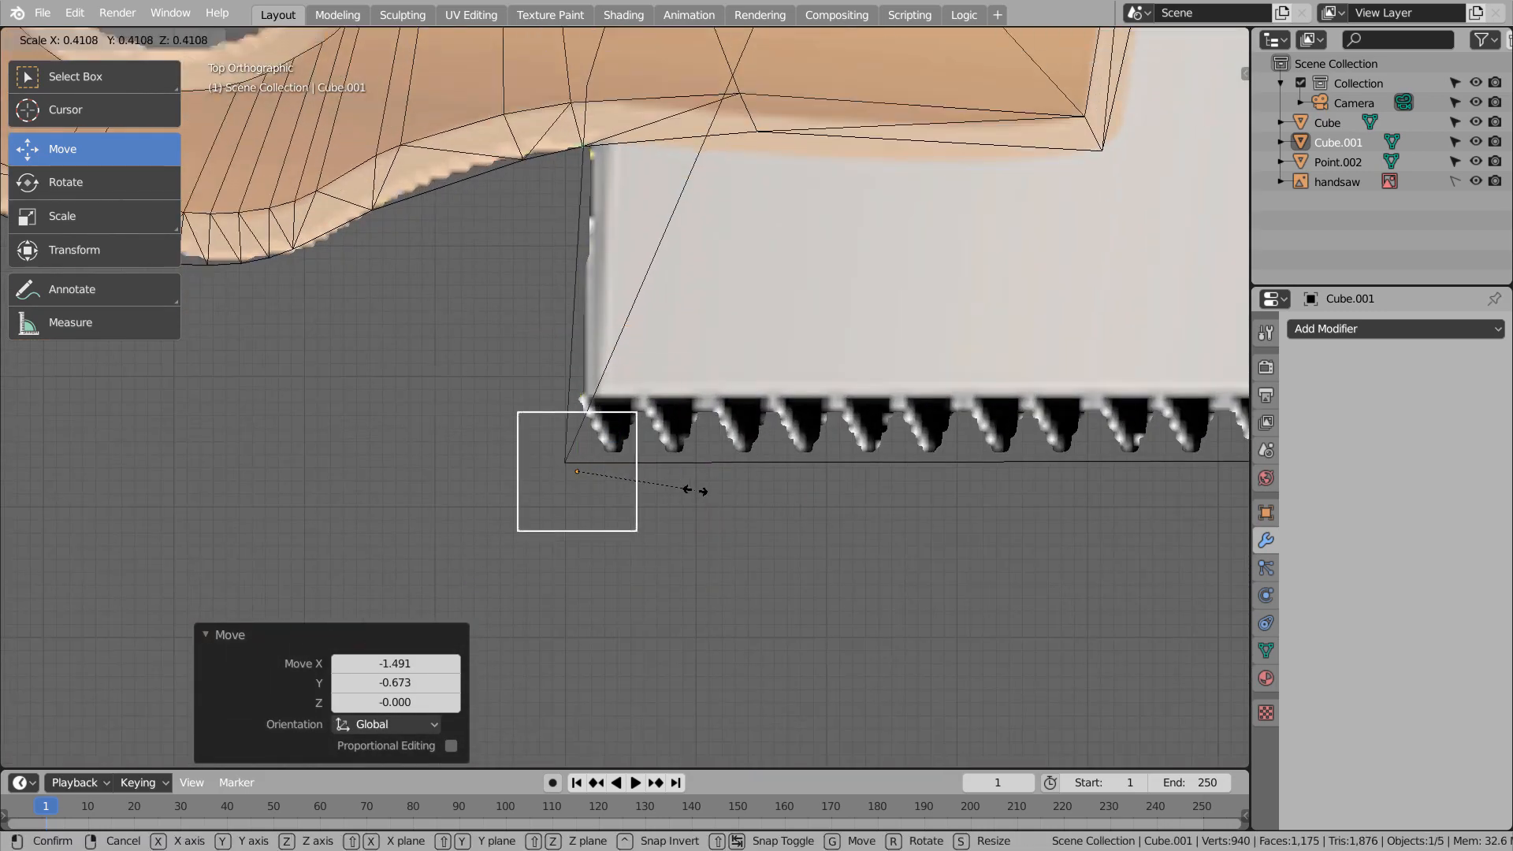
pyautogui.click(691, 480)
pyautogui.press('g')
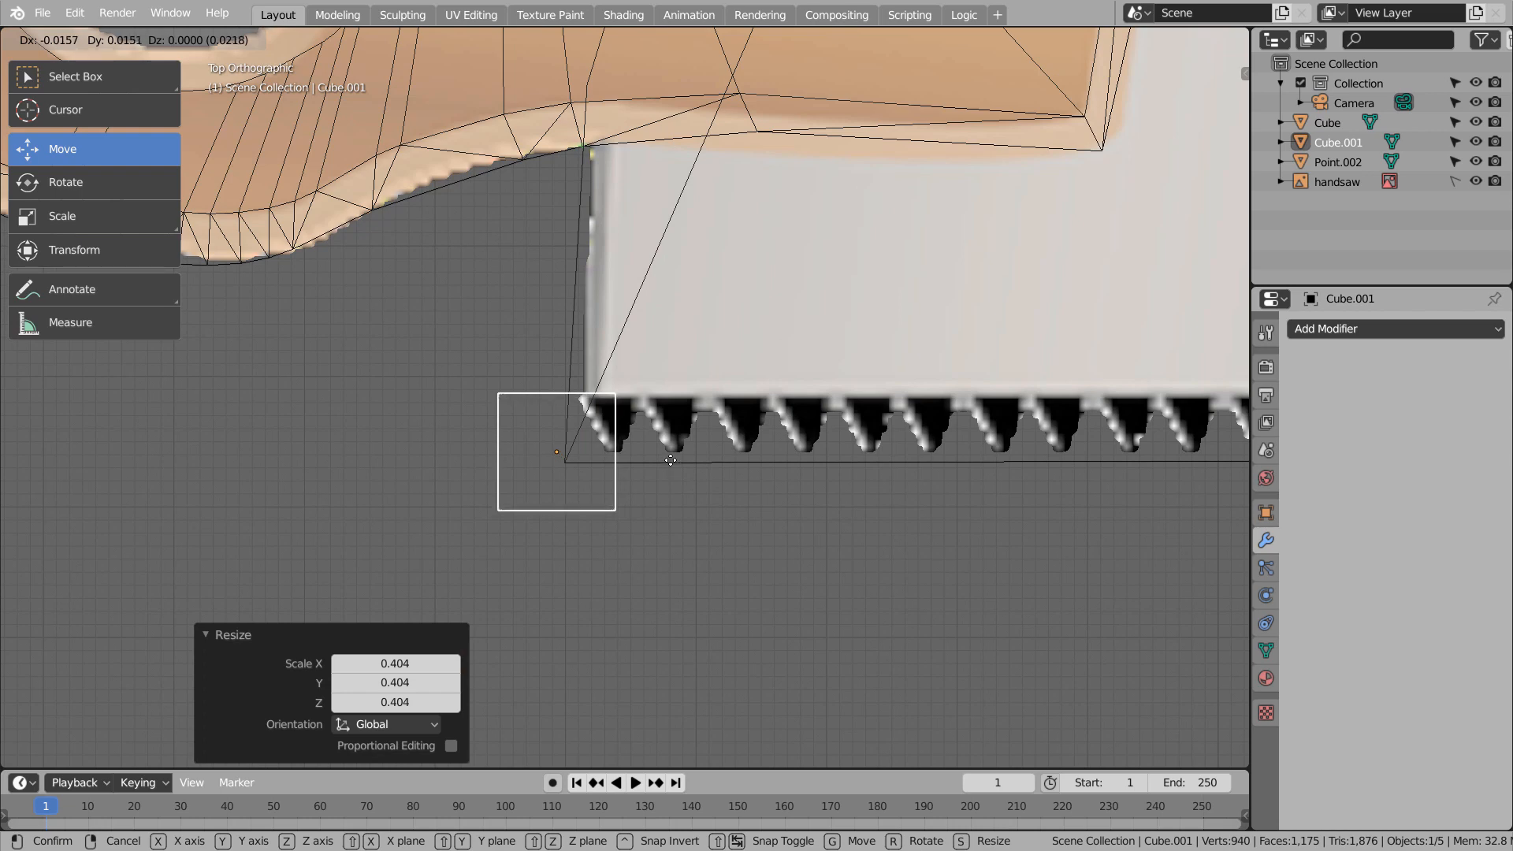
pyautogui.click(669, 462)
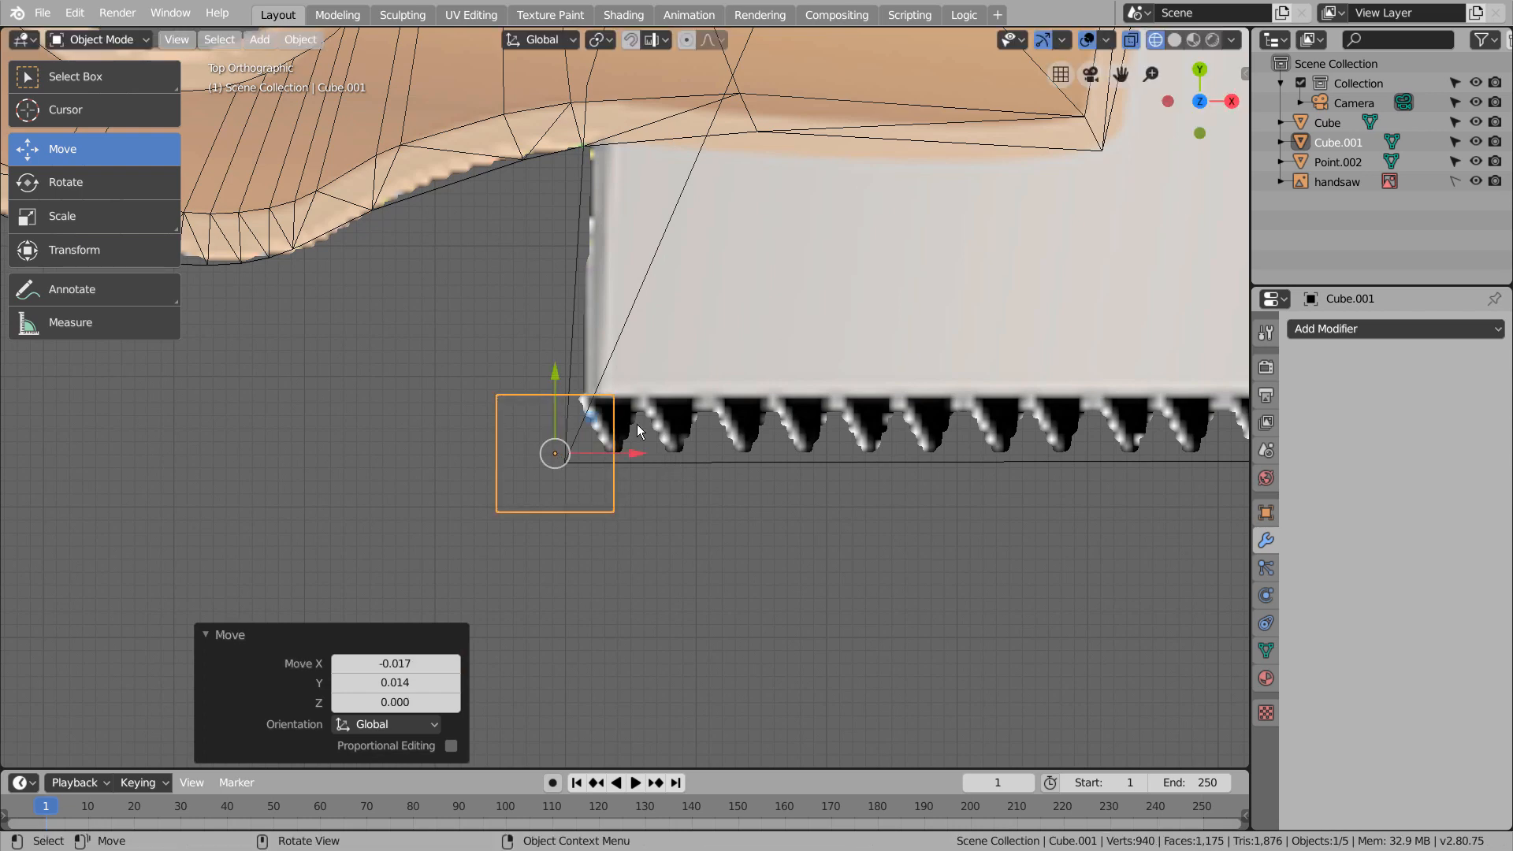
# In Edit Mode, narrow the cube's upper face to about 0.13 along X to form a wedge, and return to Object Mode
pyautogui.press('Tab')
pyautogui.click(556, 395)
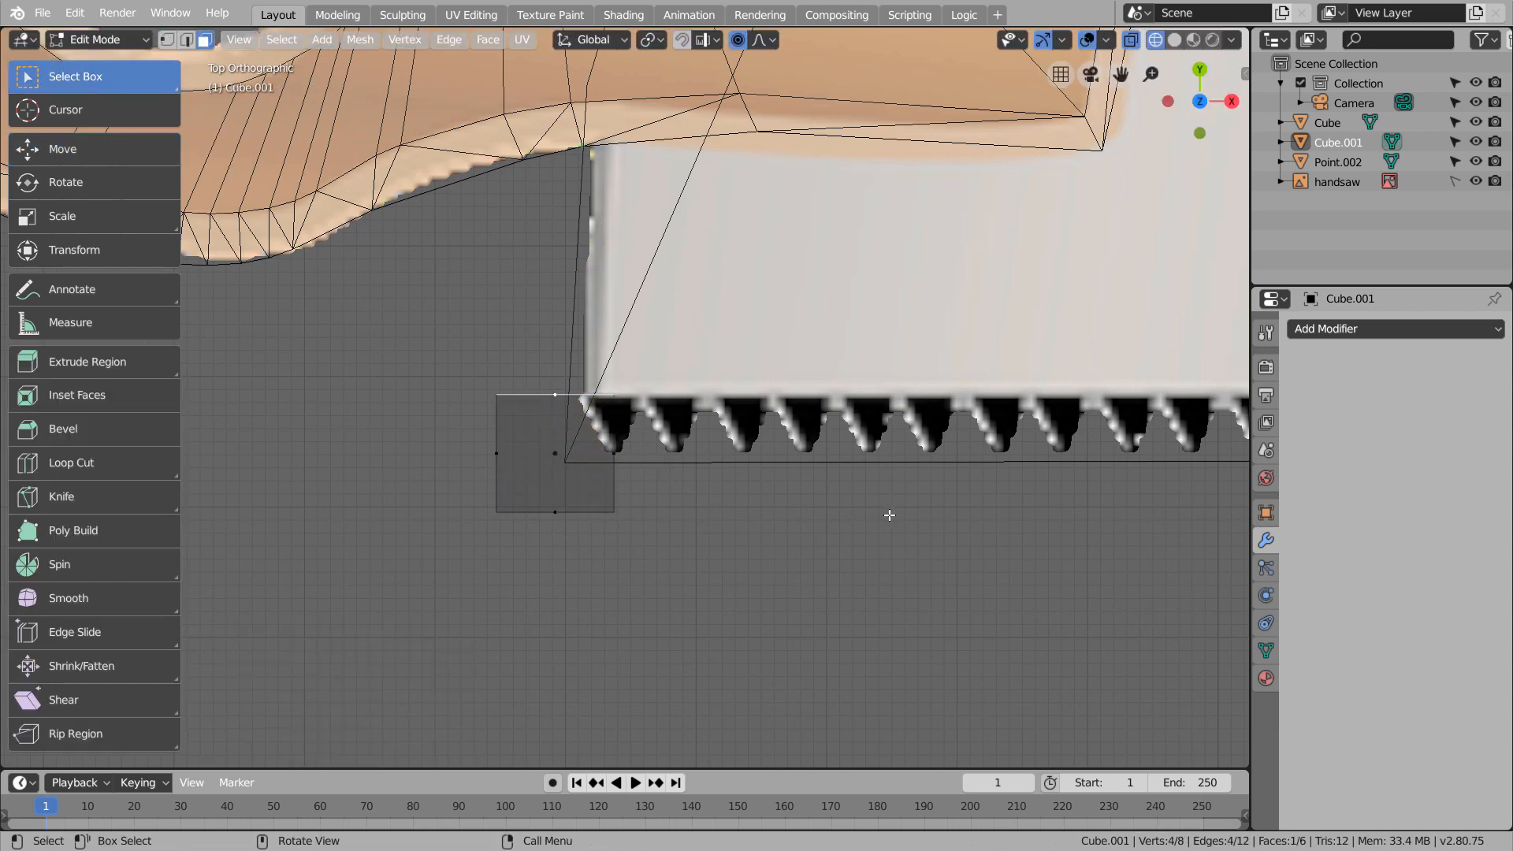
pyautogui.press('s')
pyautogui.press('x')
pyautogui.rightClick(886, 571)
pyautogui.press('s')
pyautogui.press('x')
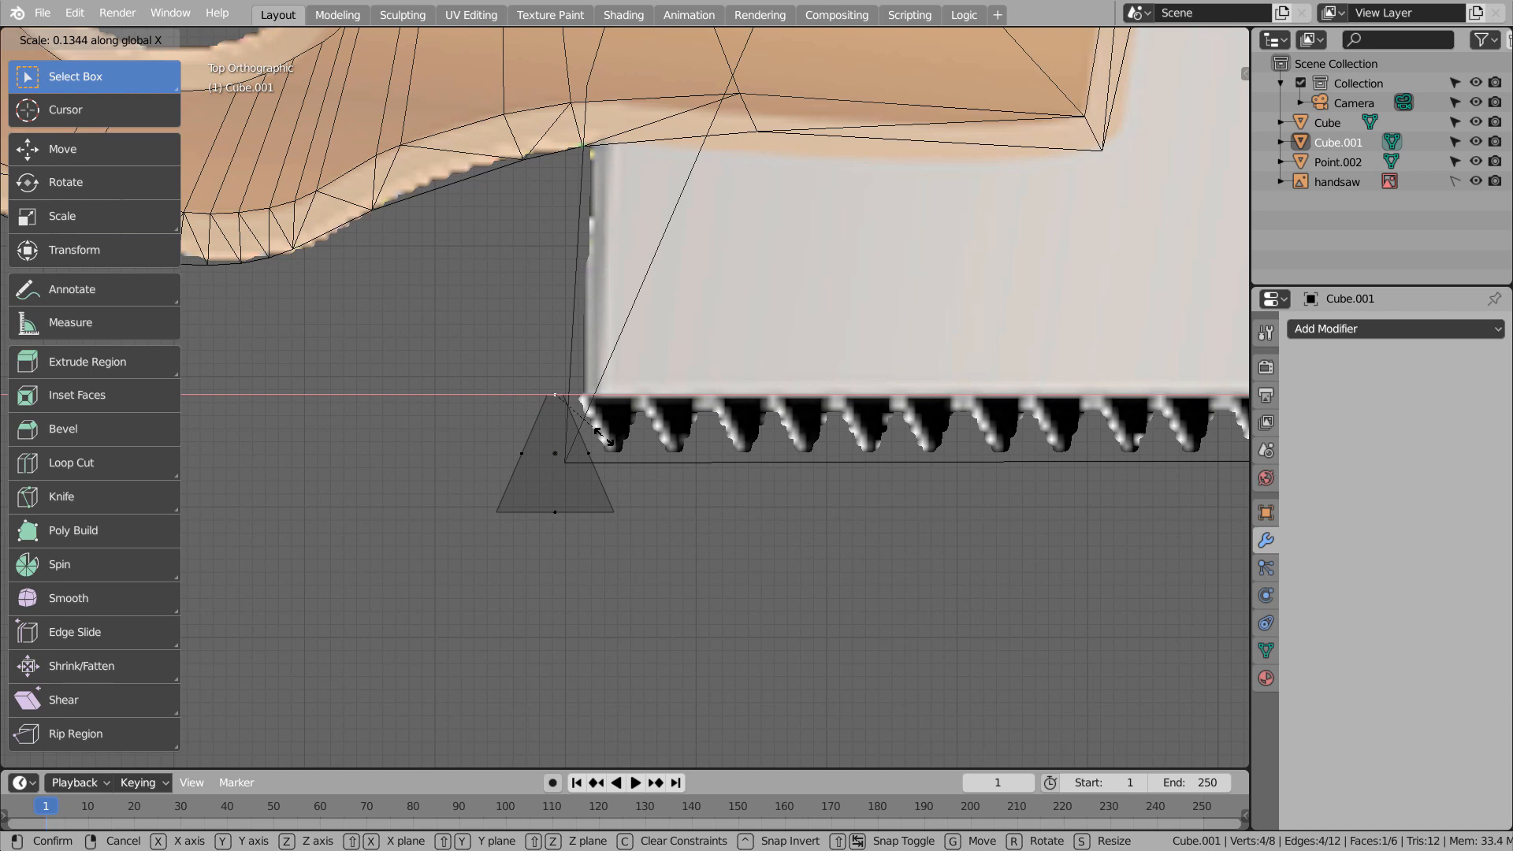
pyautogui.click(604, 437)
pyautogui.press('Tab')
# Move the wedge into the gap beside the first tooth, scale it to about 0.894, and nudge it up along Y
pyautogui.press('g')
pyautogui.click(677, 489)
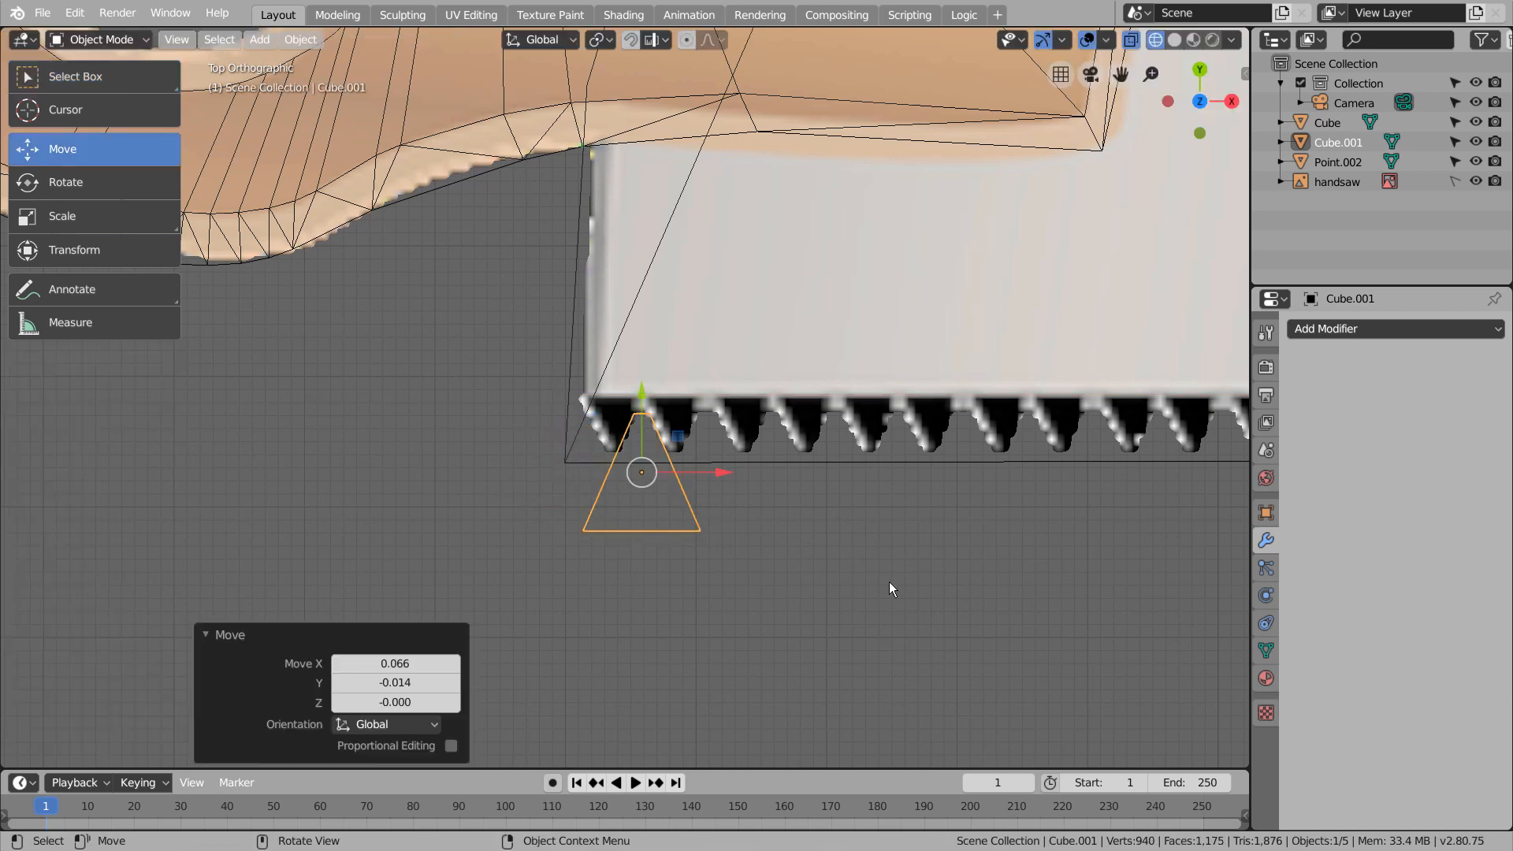
pyautogui.press('s')
pyautogui.click(867, 579)
pyautogui.moveTo(635, 405); pyautogui.dragTo(637, 396)
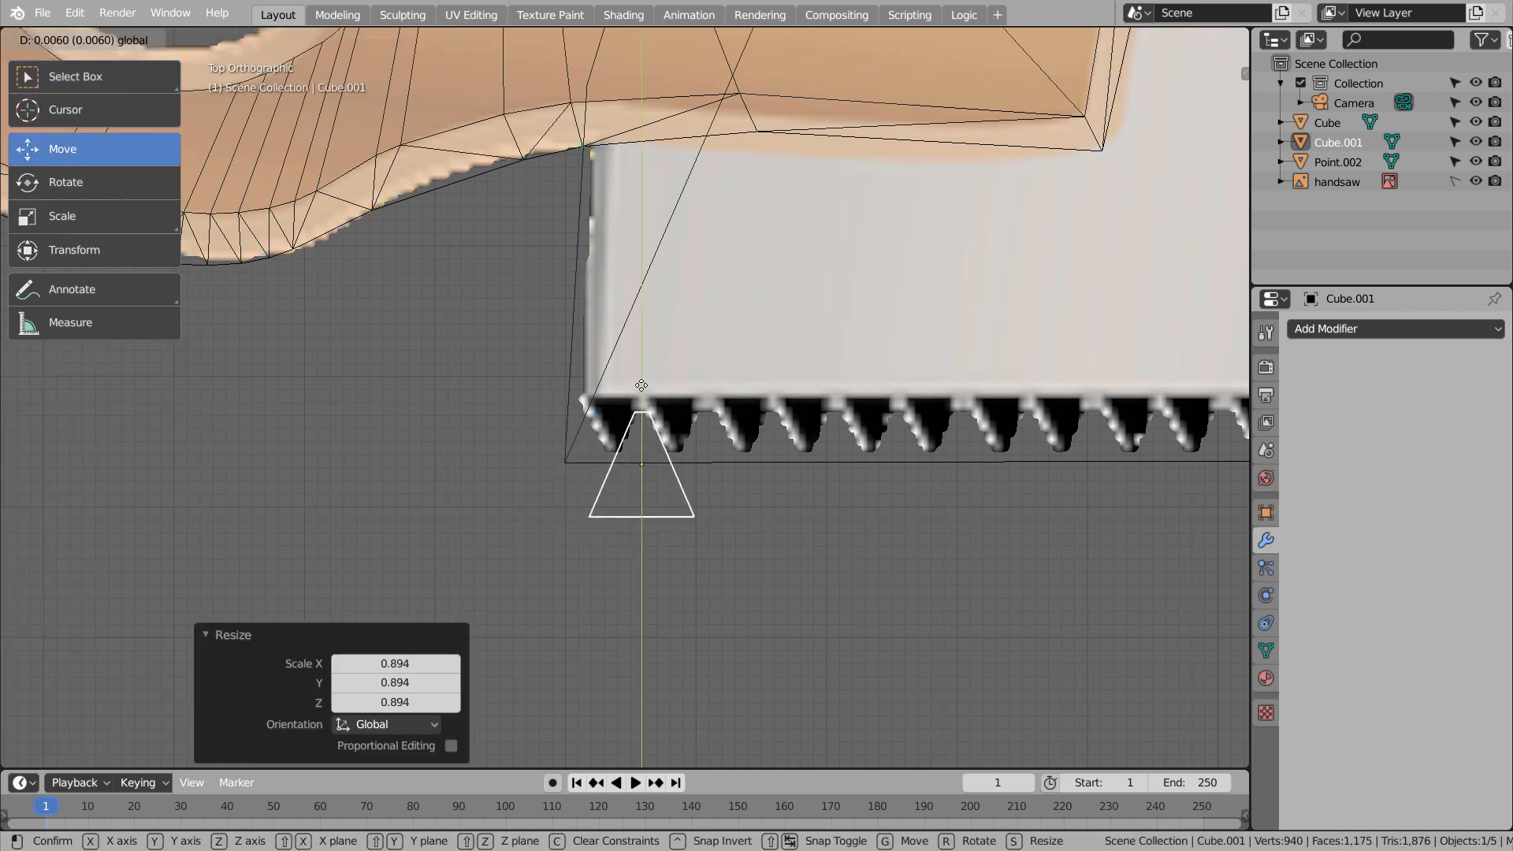
pyautogui.click(755, 530)
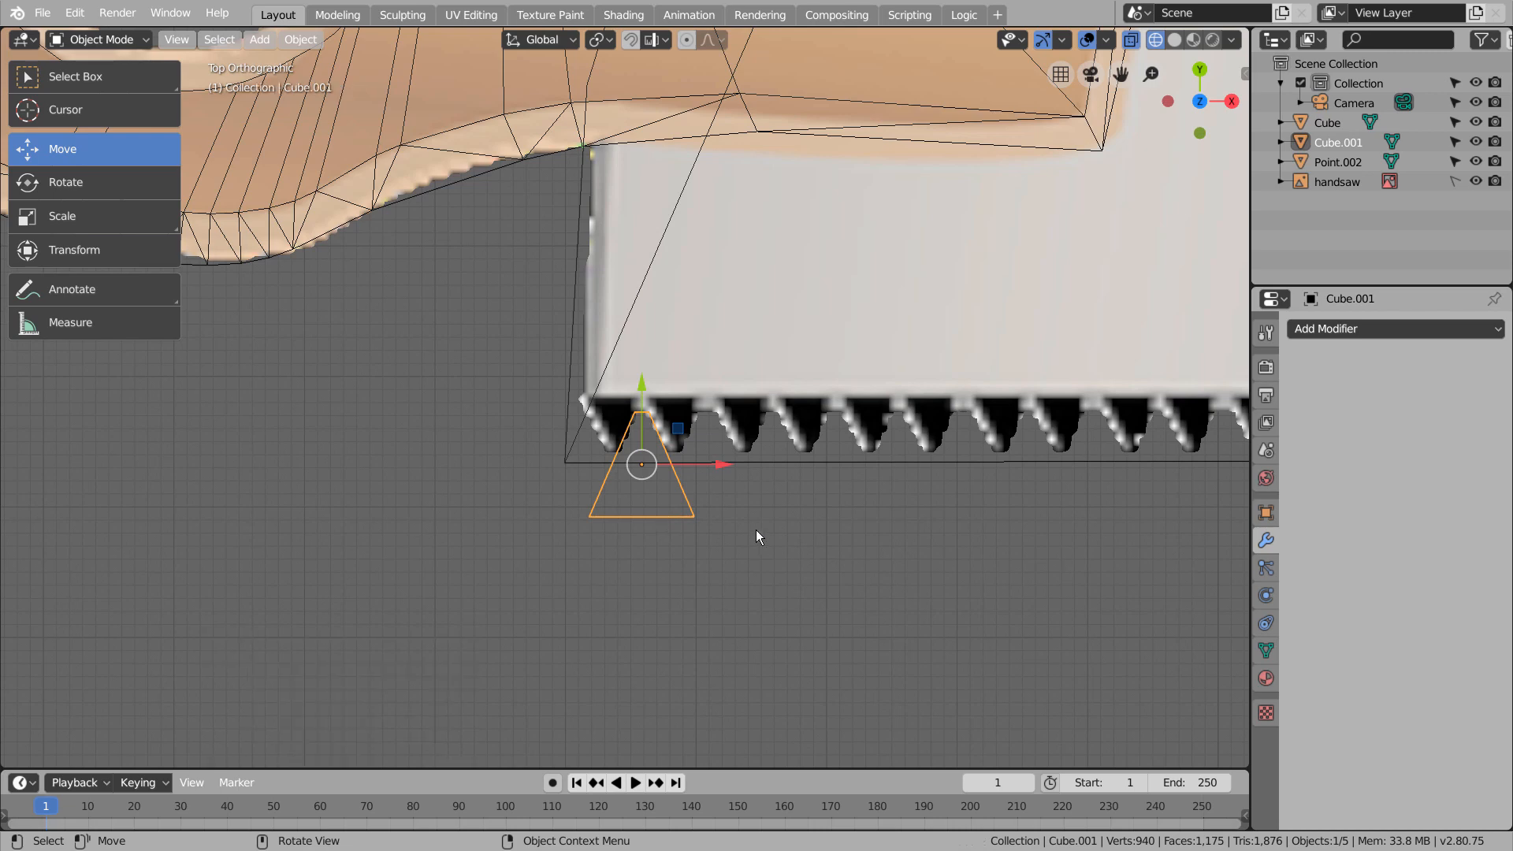
# Scale the wedge's wide lower face to about 0.69 in Edit Mode and return to Object Mode
pyautogui.click(693, 514)
pyautogui.press('Tab')
pyautogui.press('s')
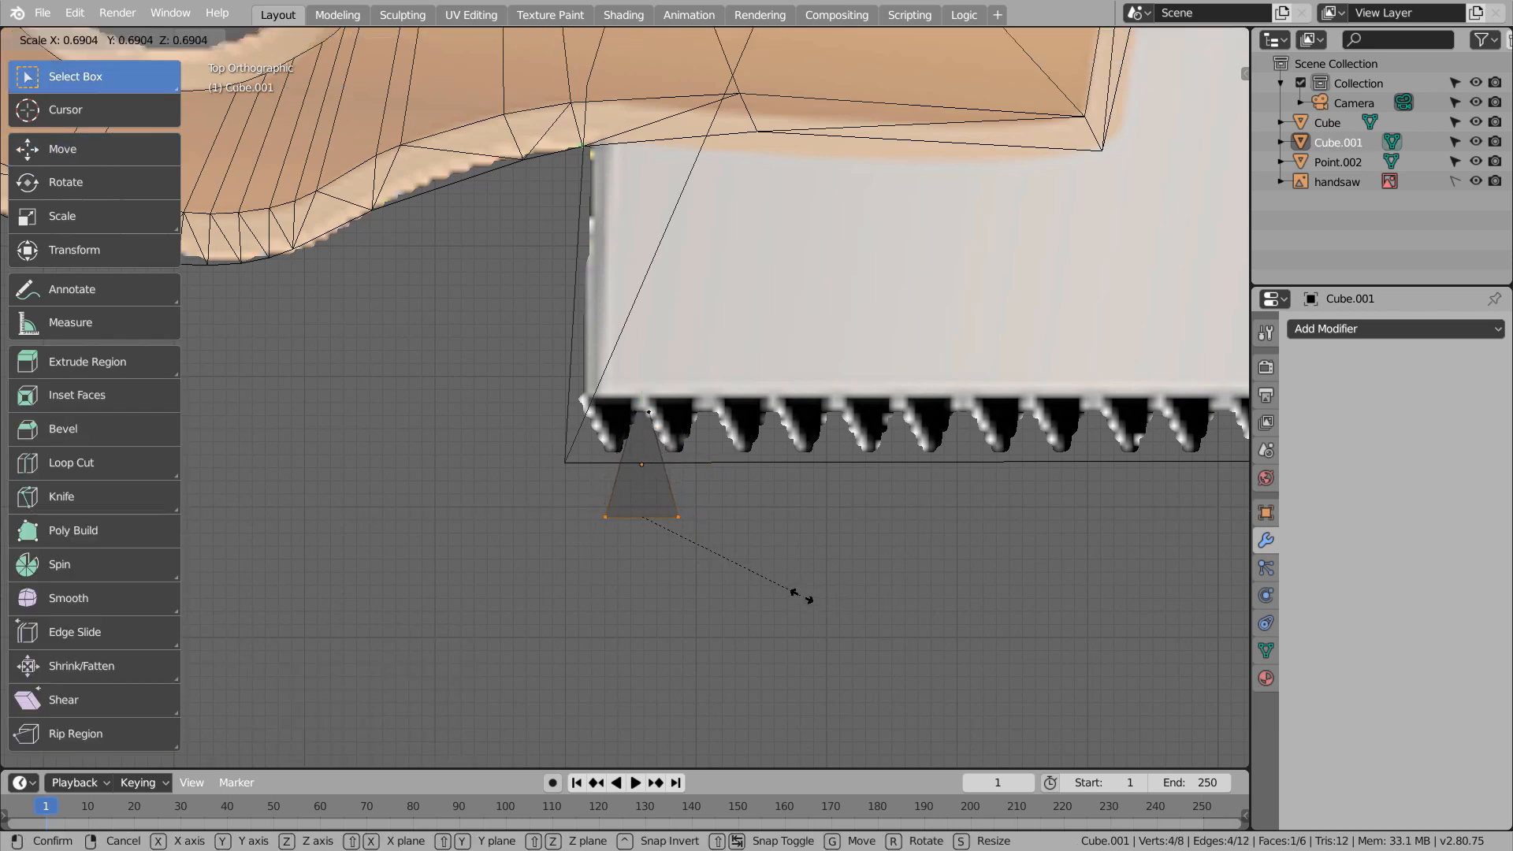
pyautogui.click(810, 600)
pyautogui.press('Tab')
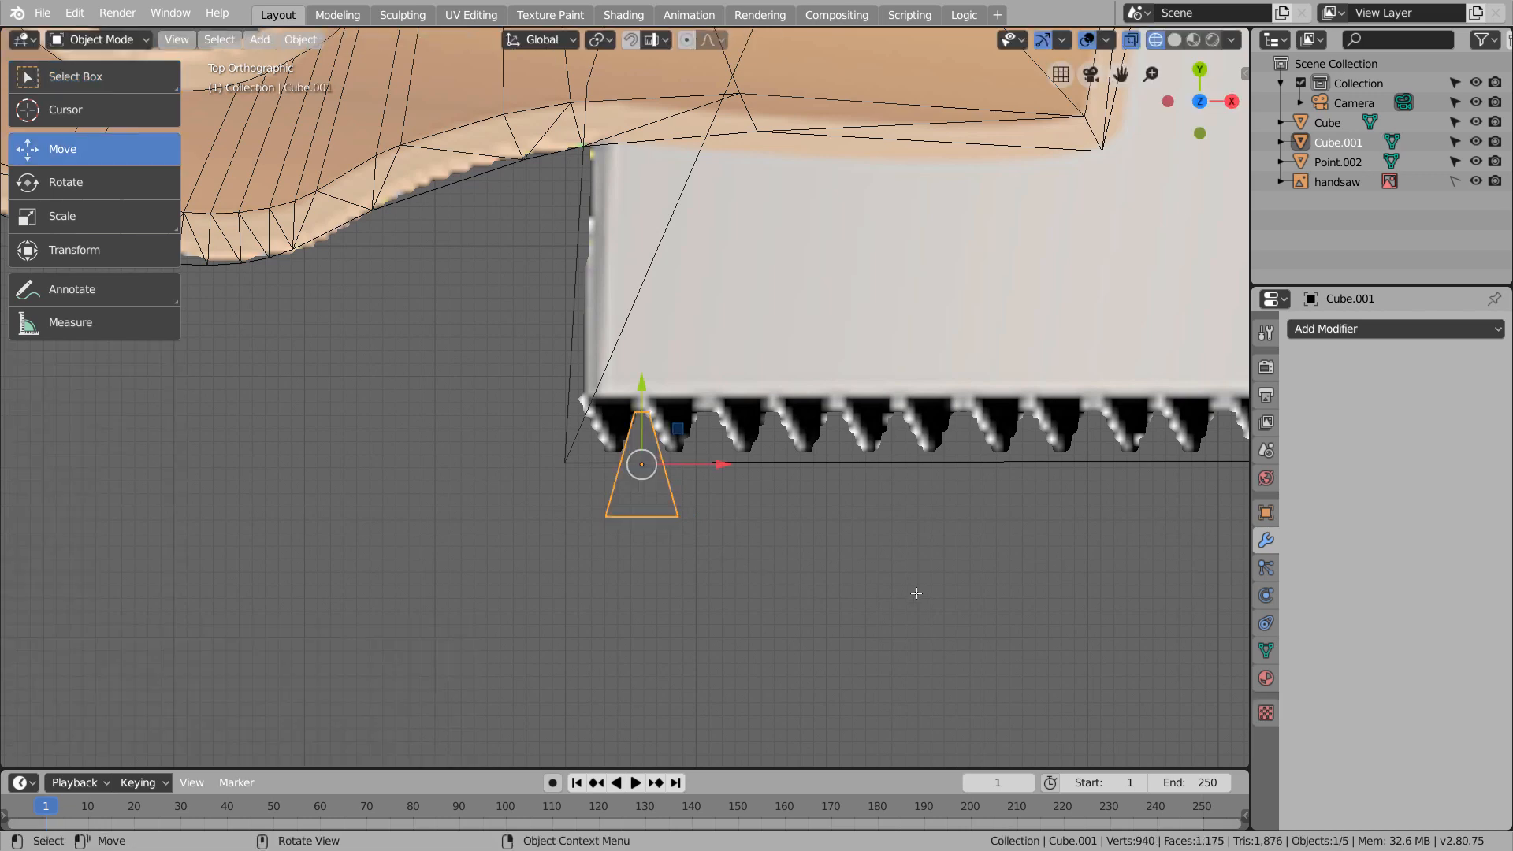
# Array the wedge with a relative X offset of 0.9 along the whole toothed edge, and apply the modifier
pyautogui.click(1394, 328)
pyautogui.click(1086, 476)
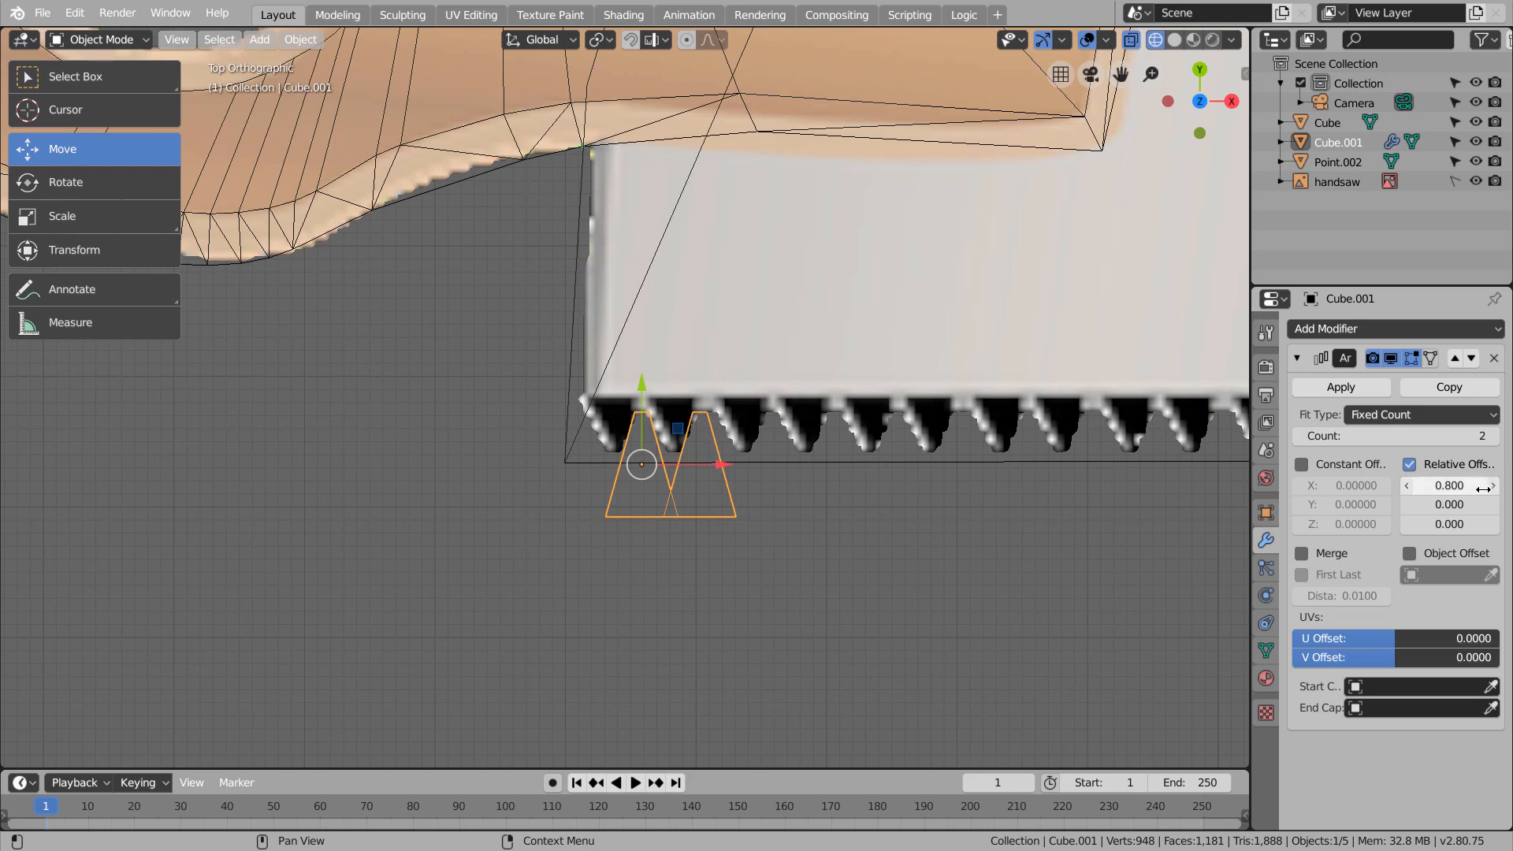
pyautogui.click(1491, 435)
pyautogui.click(1492, 436)
pyautogui.click(1492, 436)
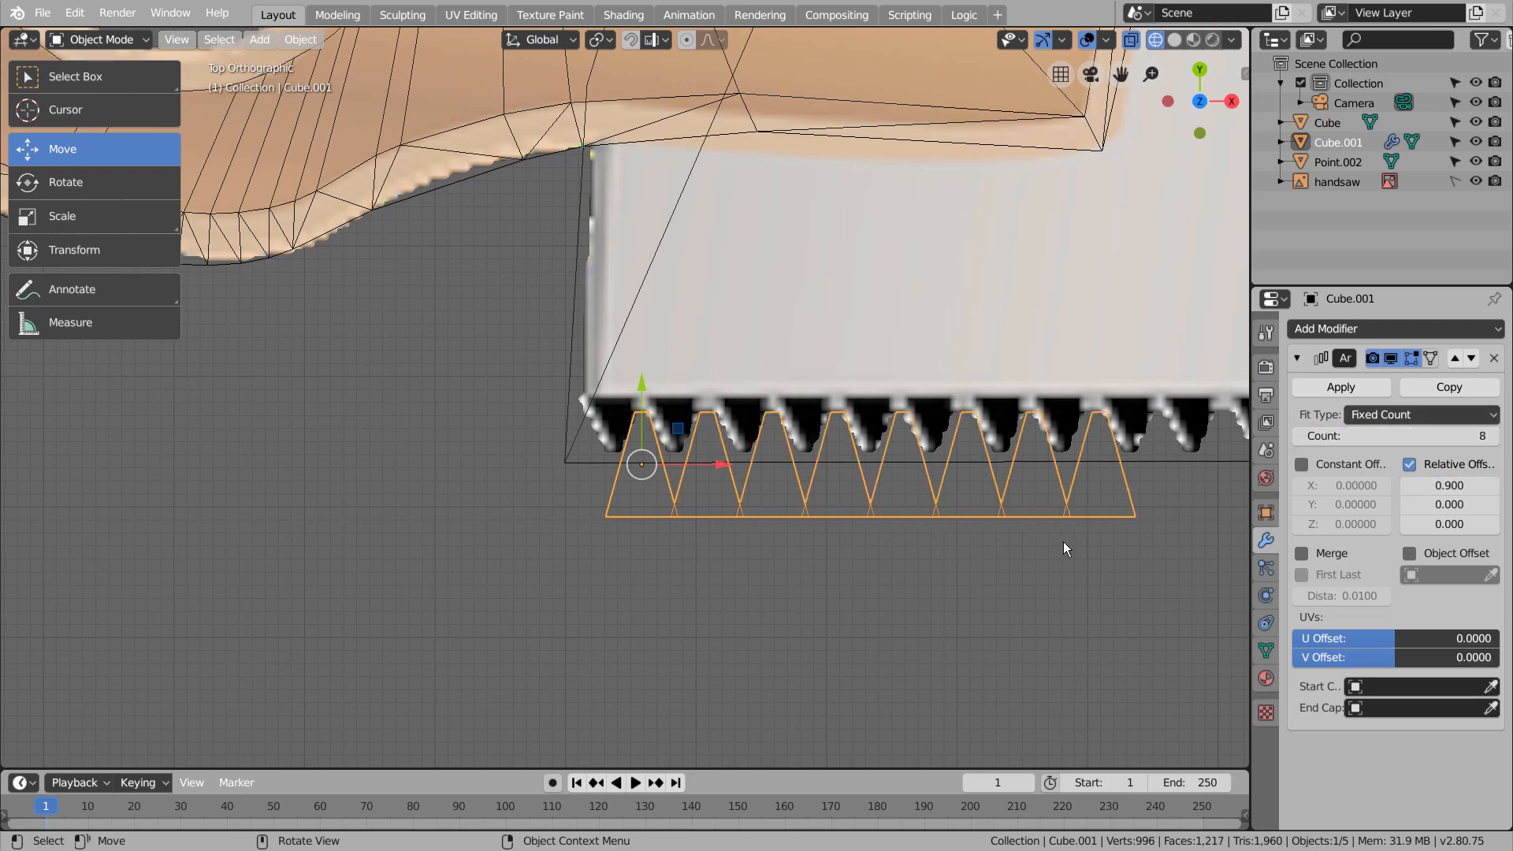
pyautogui.scroll(-8, 1051, 554)
pyautogui.moveTo(1396, 438); pyautogui.dragTo(1475, 435)
pyautogui.click(1341, 387)
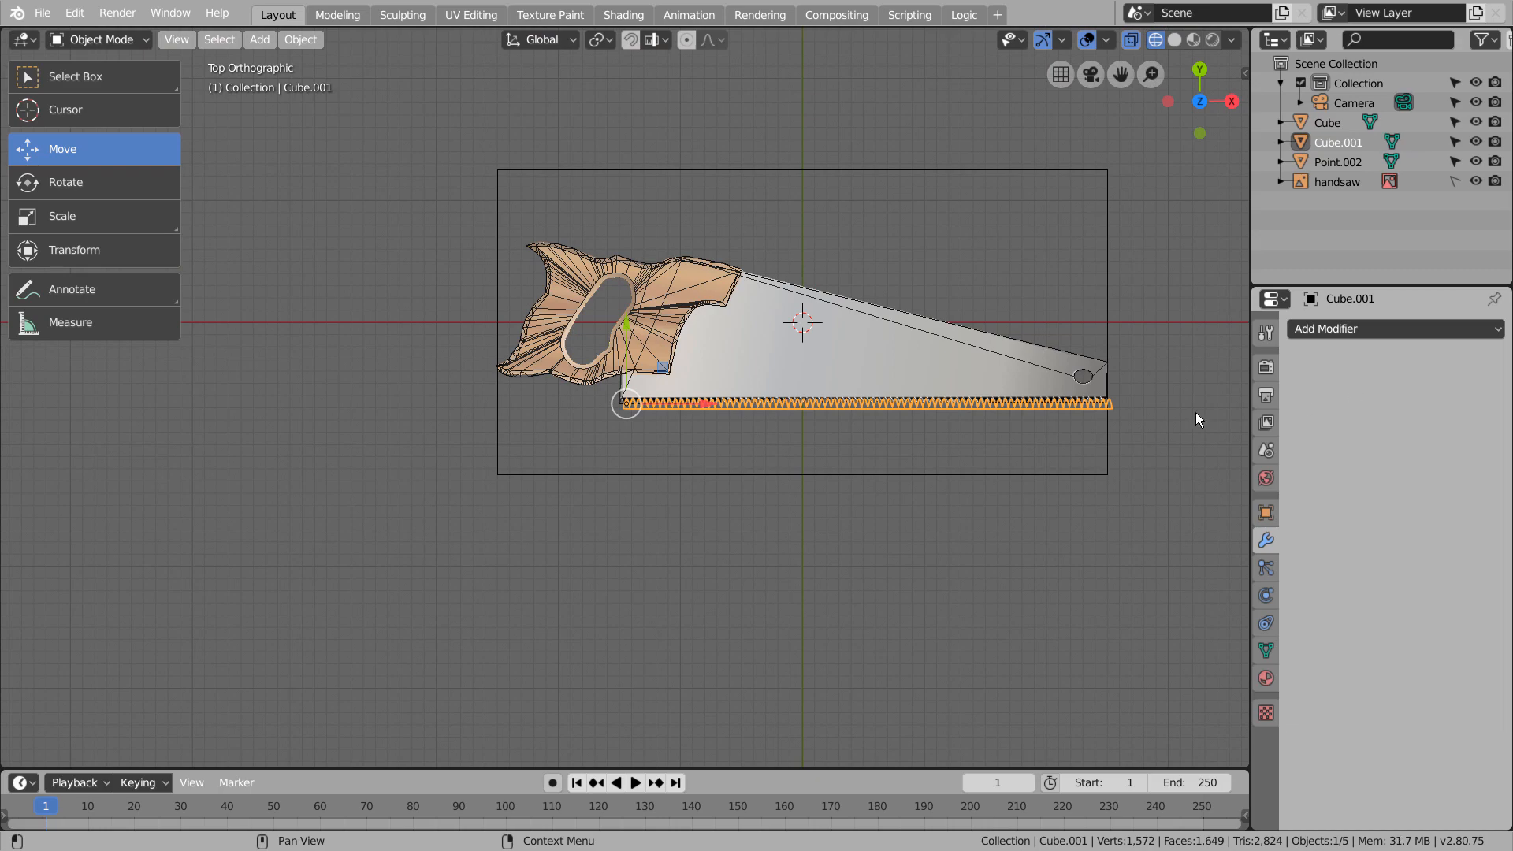
# Cut the teeth into the blade by applying a Boolean Difference with the arrayed wedges, and delete the wedges
pyautogui.click(907, 339)
pyautogui.click(1316, 328)
pyautogui.click(1135, 416)
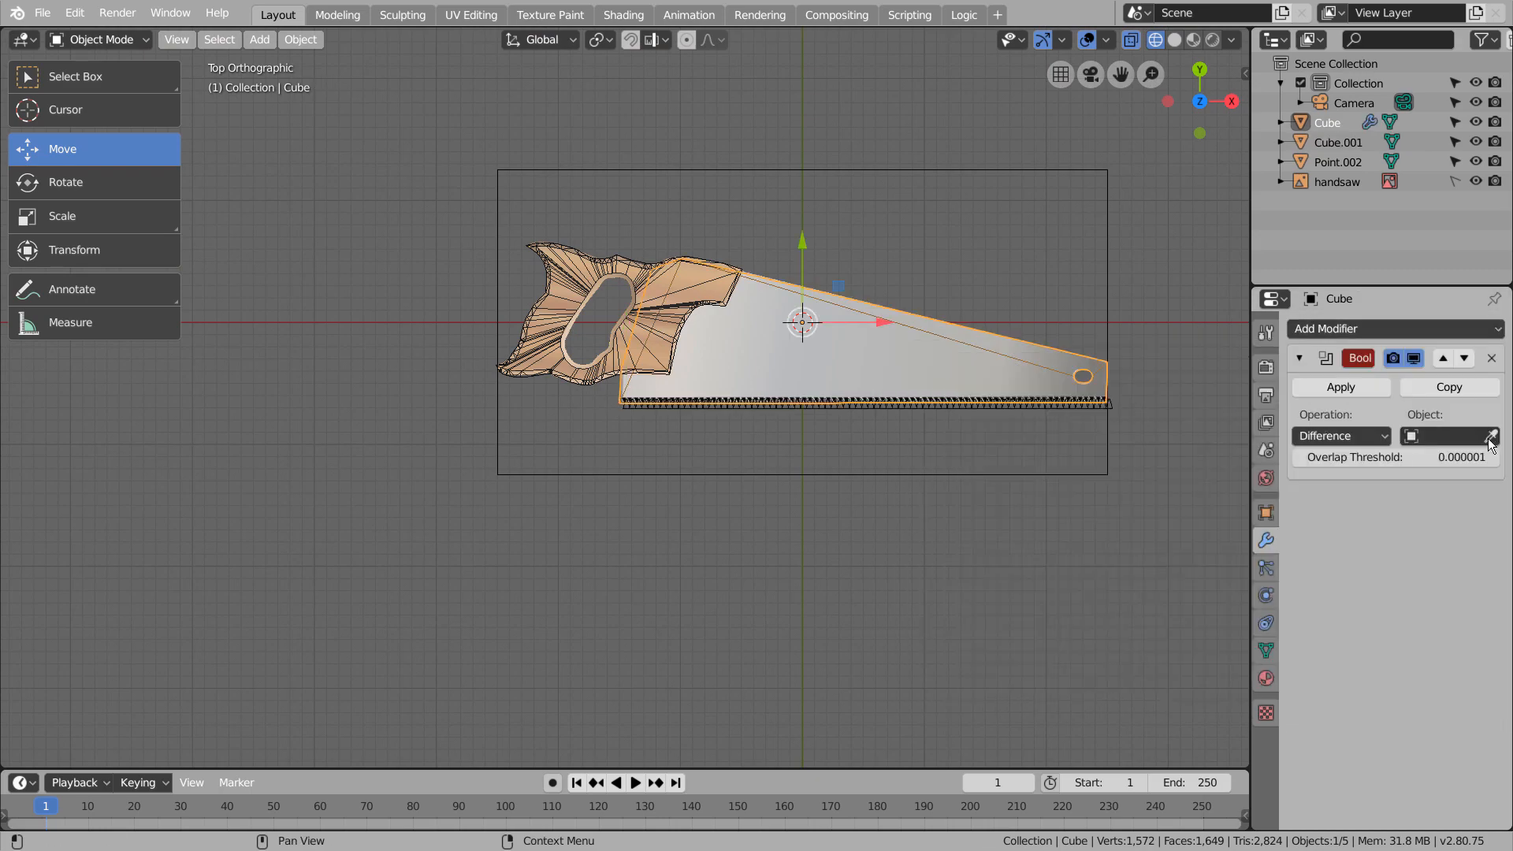
pyautogui.click(1105, 403)
pyautogui.click(1340, 387)
pyautogui.click(1086, 403)
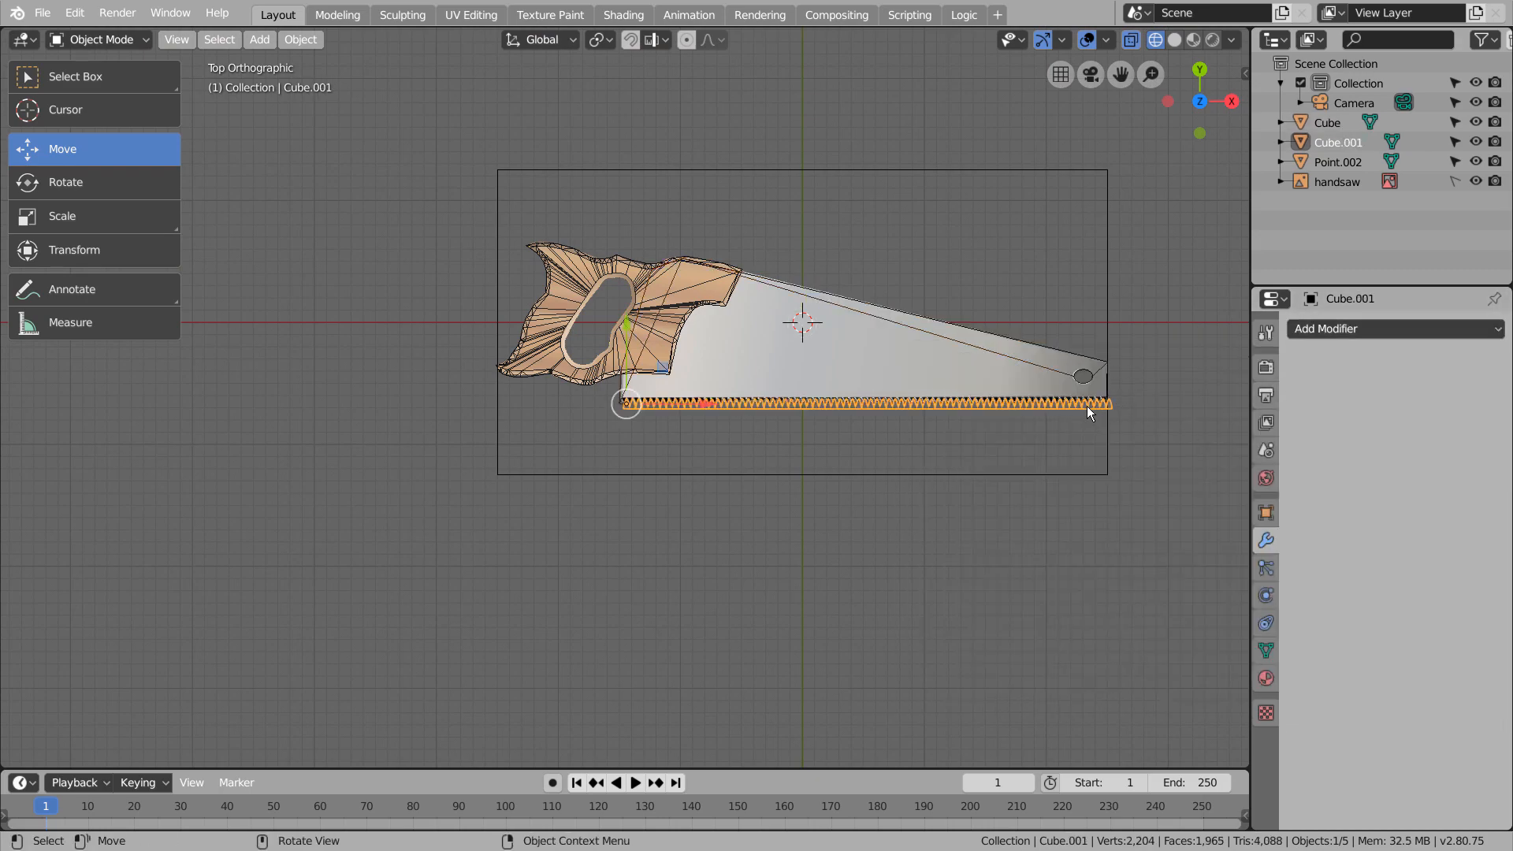
pyautogui.press('Delete')
# Select the saw handle and enter Edit Mode on it in top view
pyautogui.click(636, 370)
pyautogui.moveTo(636, 370); pyautogui.dragTo(621, 475, button='middle')
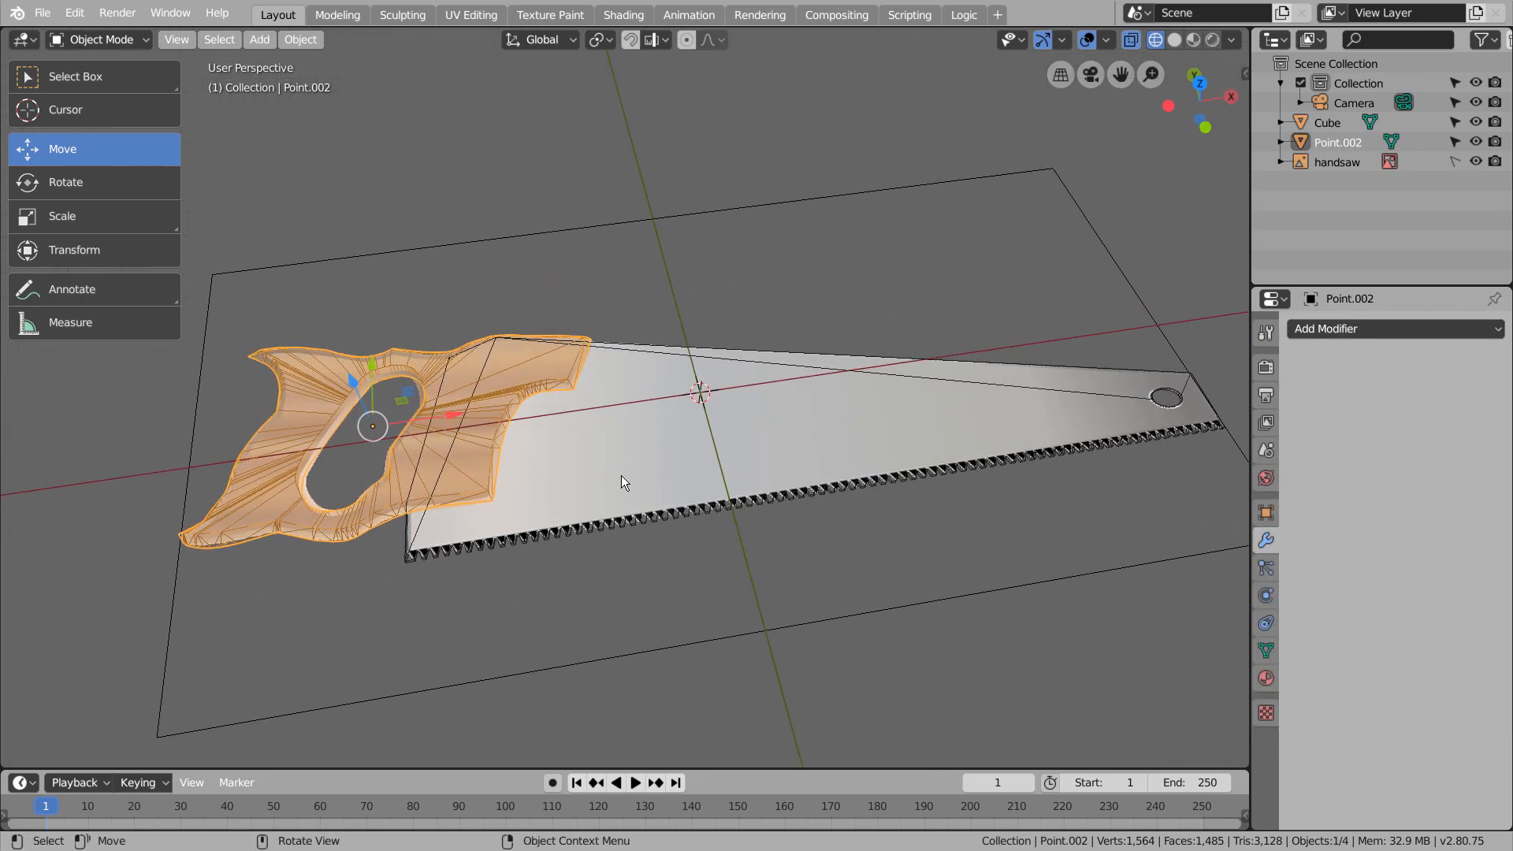
pyautogui.press('KP_1')
pyautogui.press('KP_7')
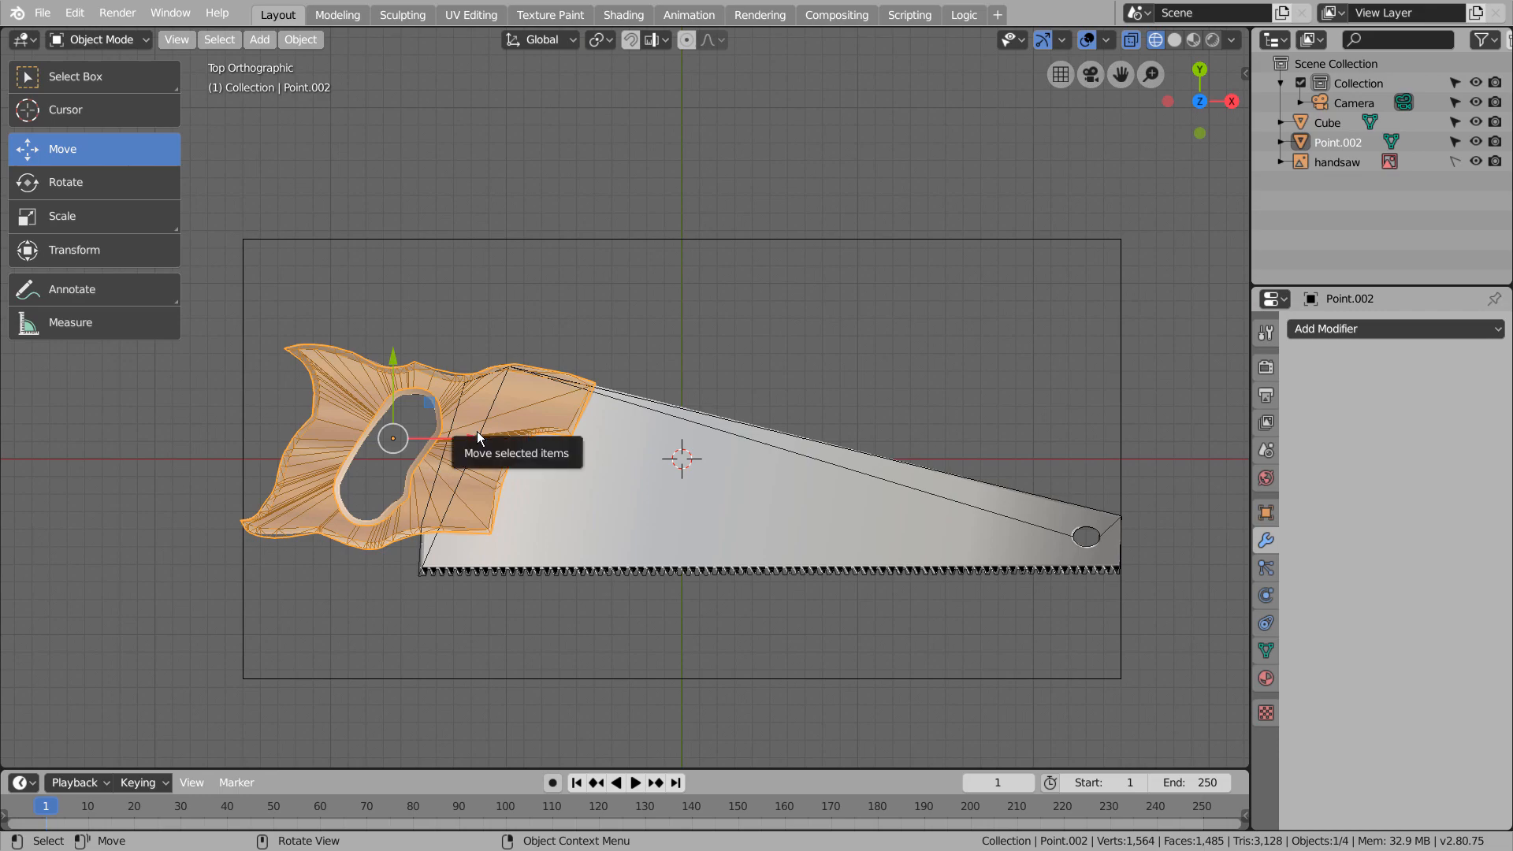
pyautogui.press('Tab')
pyautogui.press('KP_Decimal')
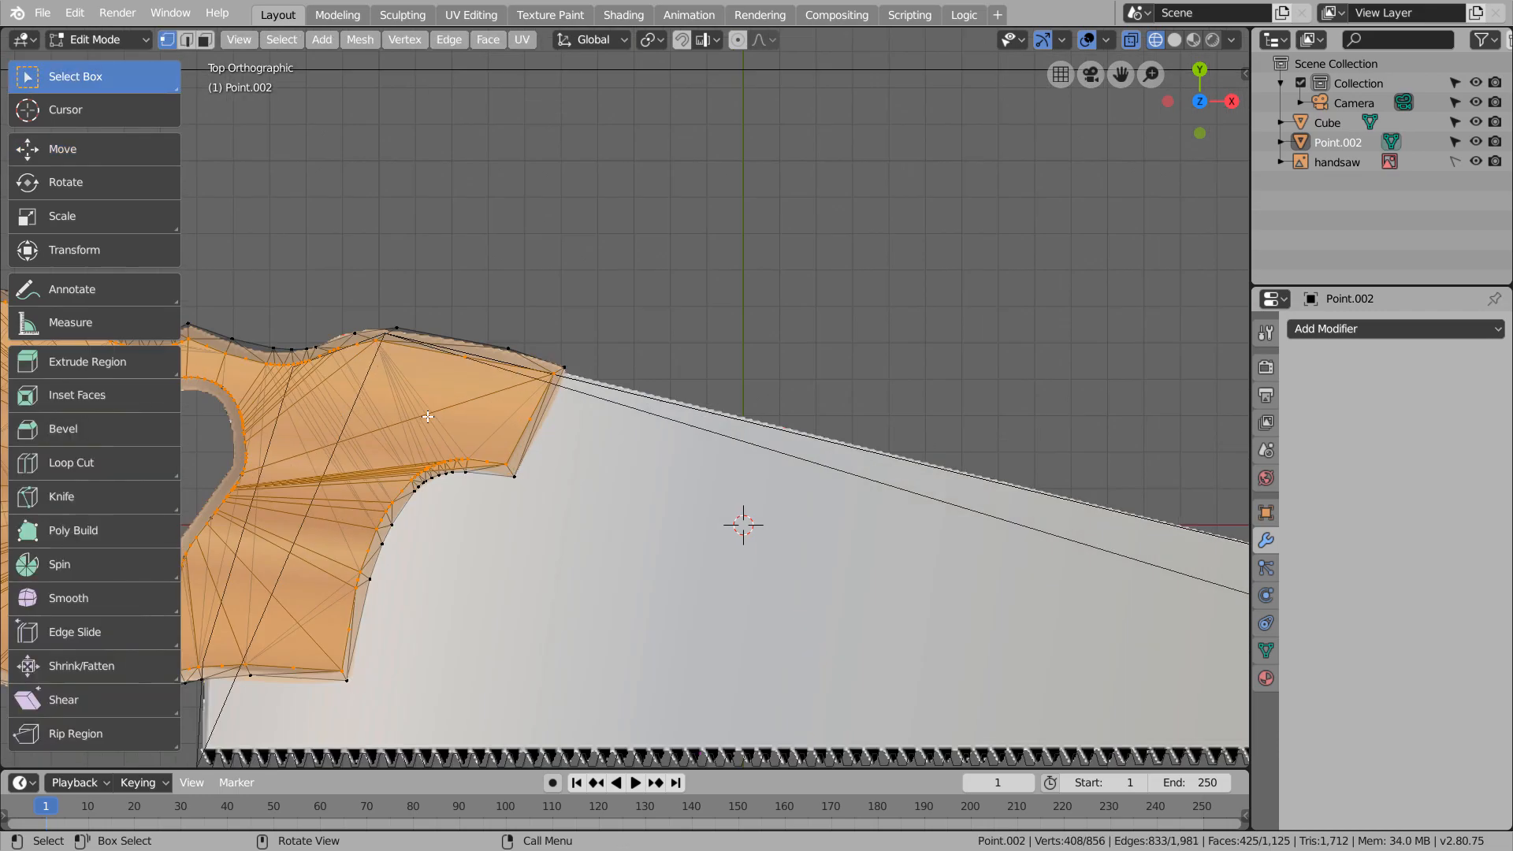
# Try to select the edge path around the handle's grip hole in edge select mode
pyautogui.press('2')
pyautogui.keyDown('alt'); pyautogui.click(725, 335); pyautogui.keyUp('alt')
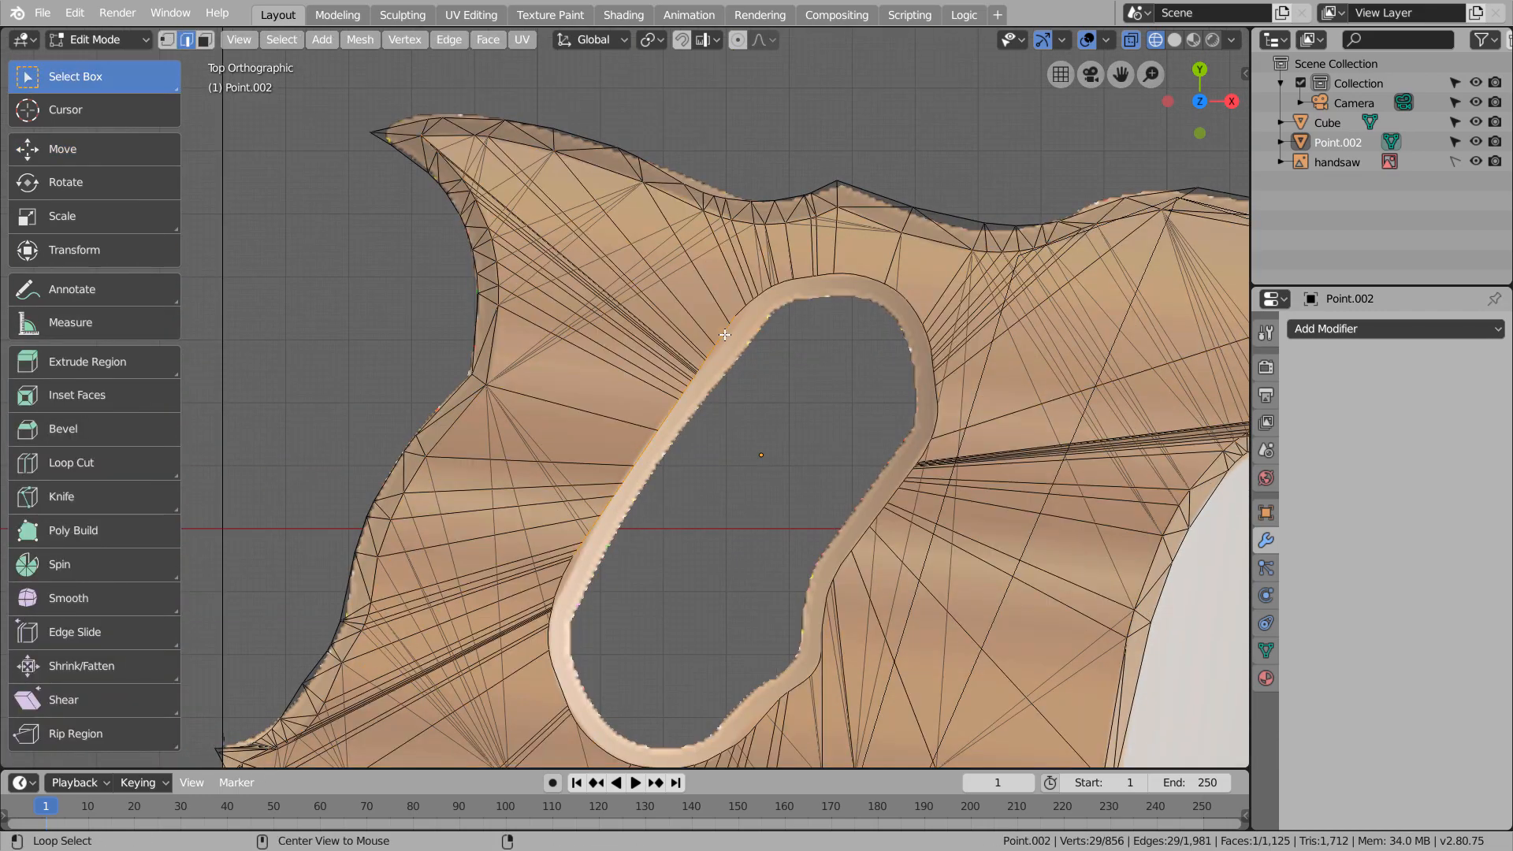
pyautogui.keyDown('ctrl'); pyautogui.click(862, 537); pyautogui.keyUp('ctrl')
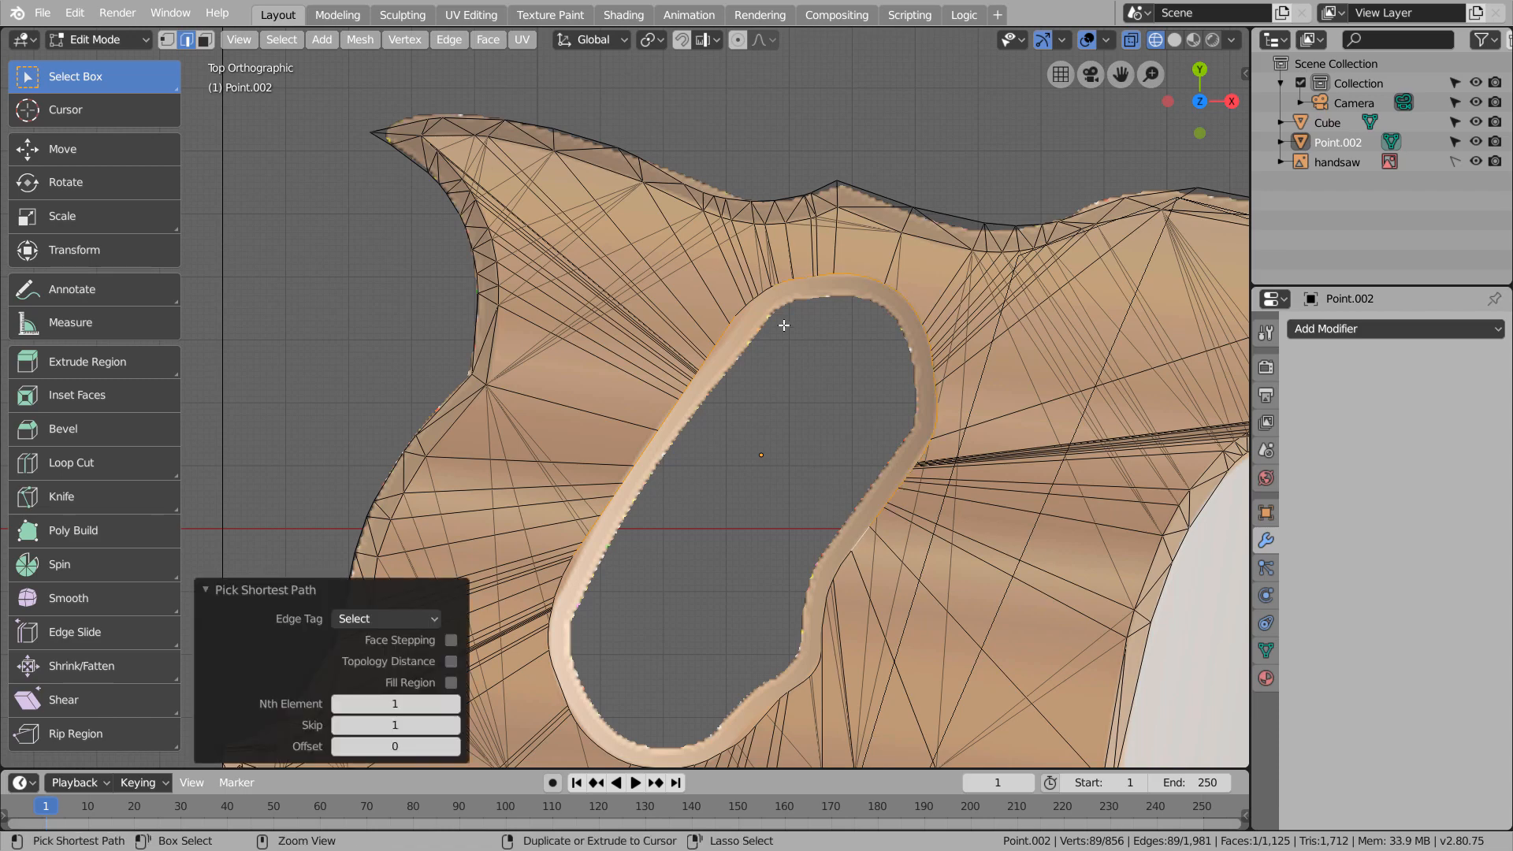
pyautogui.keyDown('ctrl'); pyautogui.click(757, 308); pyautogui.keyUp('ctrl')
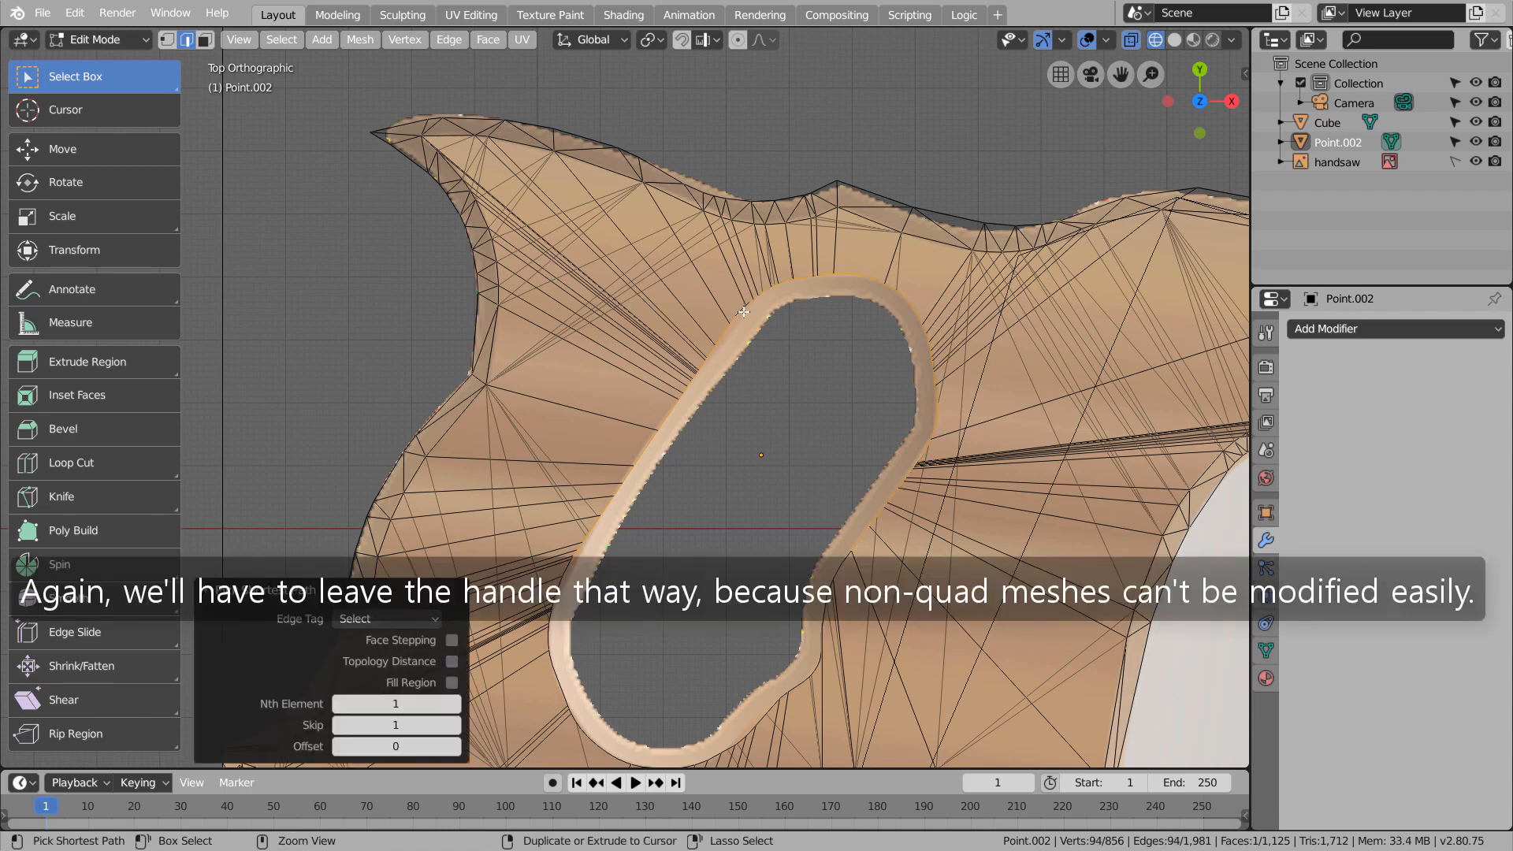
pyautogui.scroll(3, 740, 309)
pyautogui.click(863, 215)
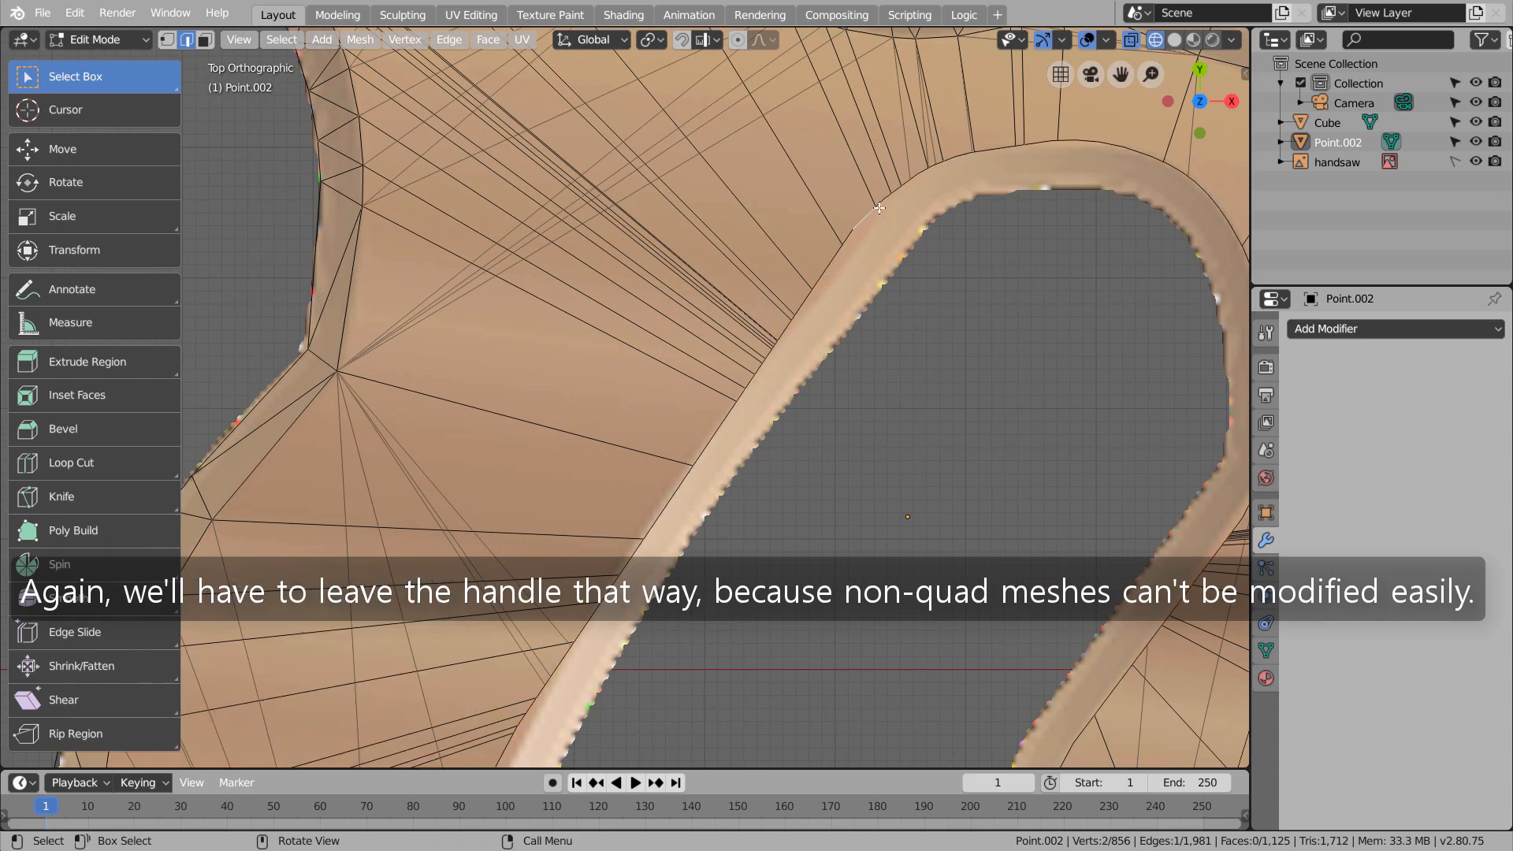
pyautogui.keyDown('alt'); pyautogui.click(825, 269); pyautogui.keyUp('alt')
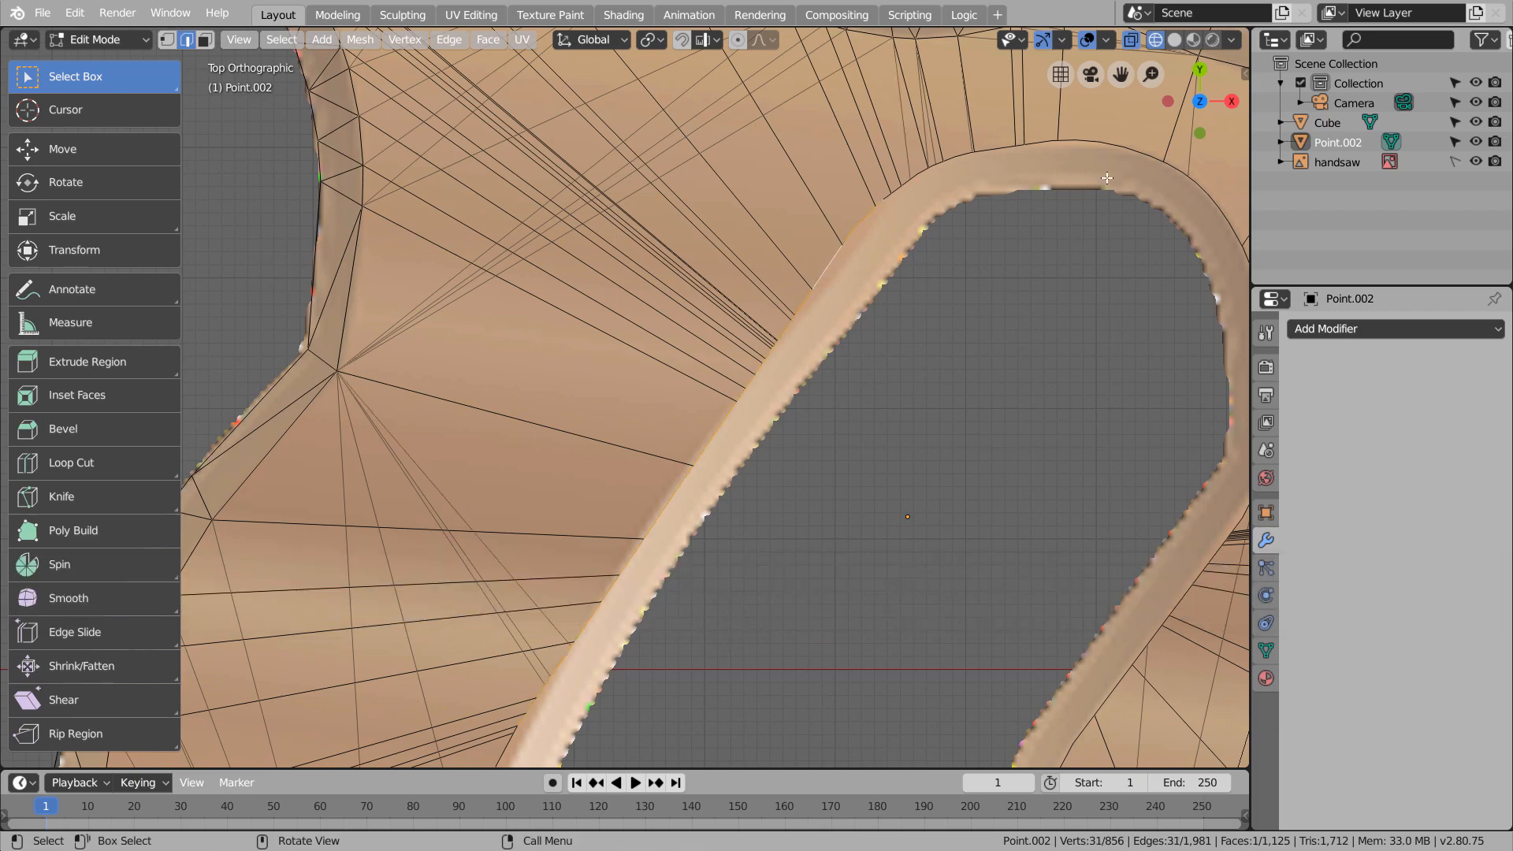
# Switch to vertex selection and circle-select all vertices around the rim of the grip hole
pyautogui.scroll(-4, 873, 480)
pyautogui.press('1')
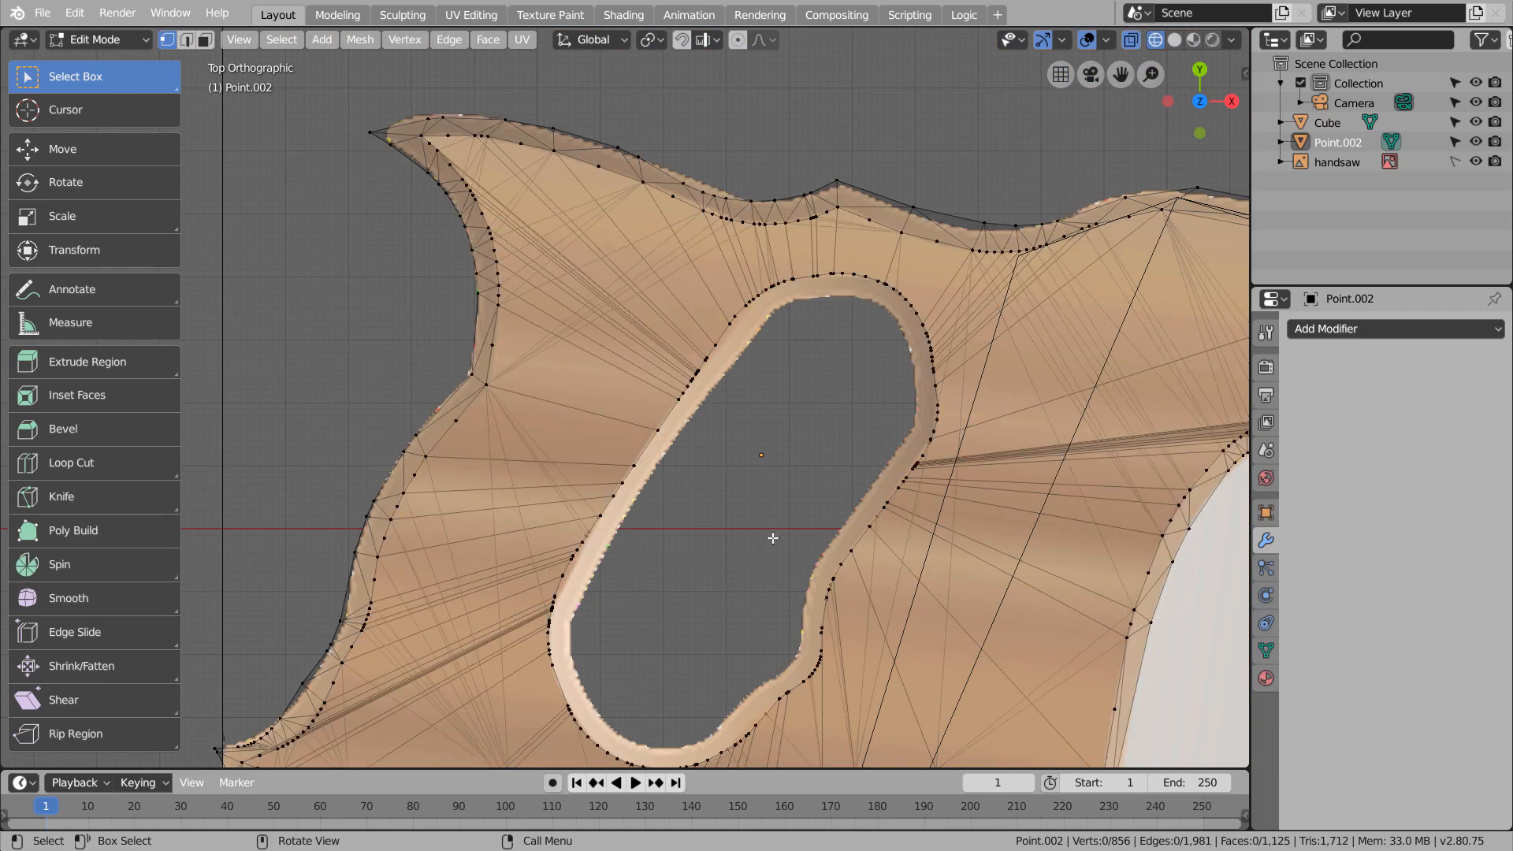
pyautogui.hotkey('alt', 'a')
pyautogui.press('c')
pyautogui.moveTo(603, 497); pyautogui.dragTo(565, 563)
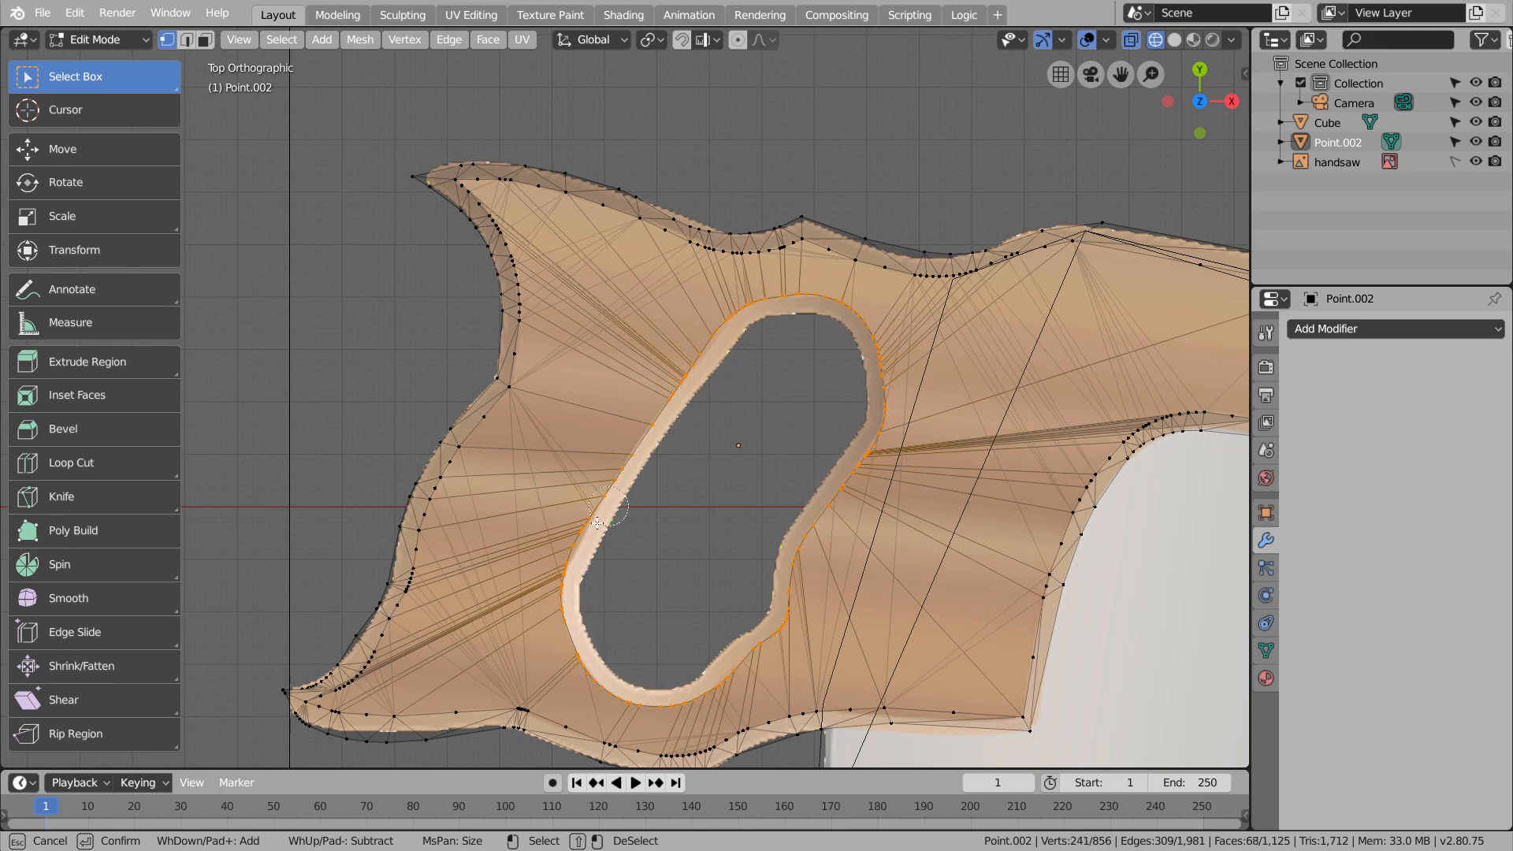
# Try scaling the selected grip-hole rim vertices to about 0.866 in top view
pyautogui.press('Escape')
pyautogui.moveTo(730, 507); pyautogui.dragTo(695, 433, button='middle')
pyautogui.press('KP_7')
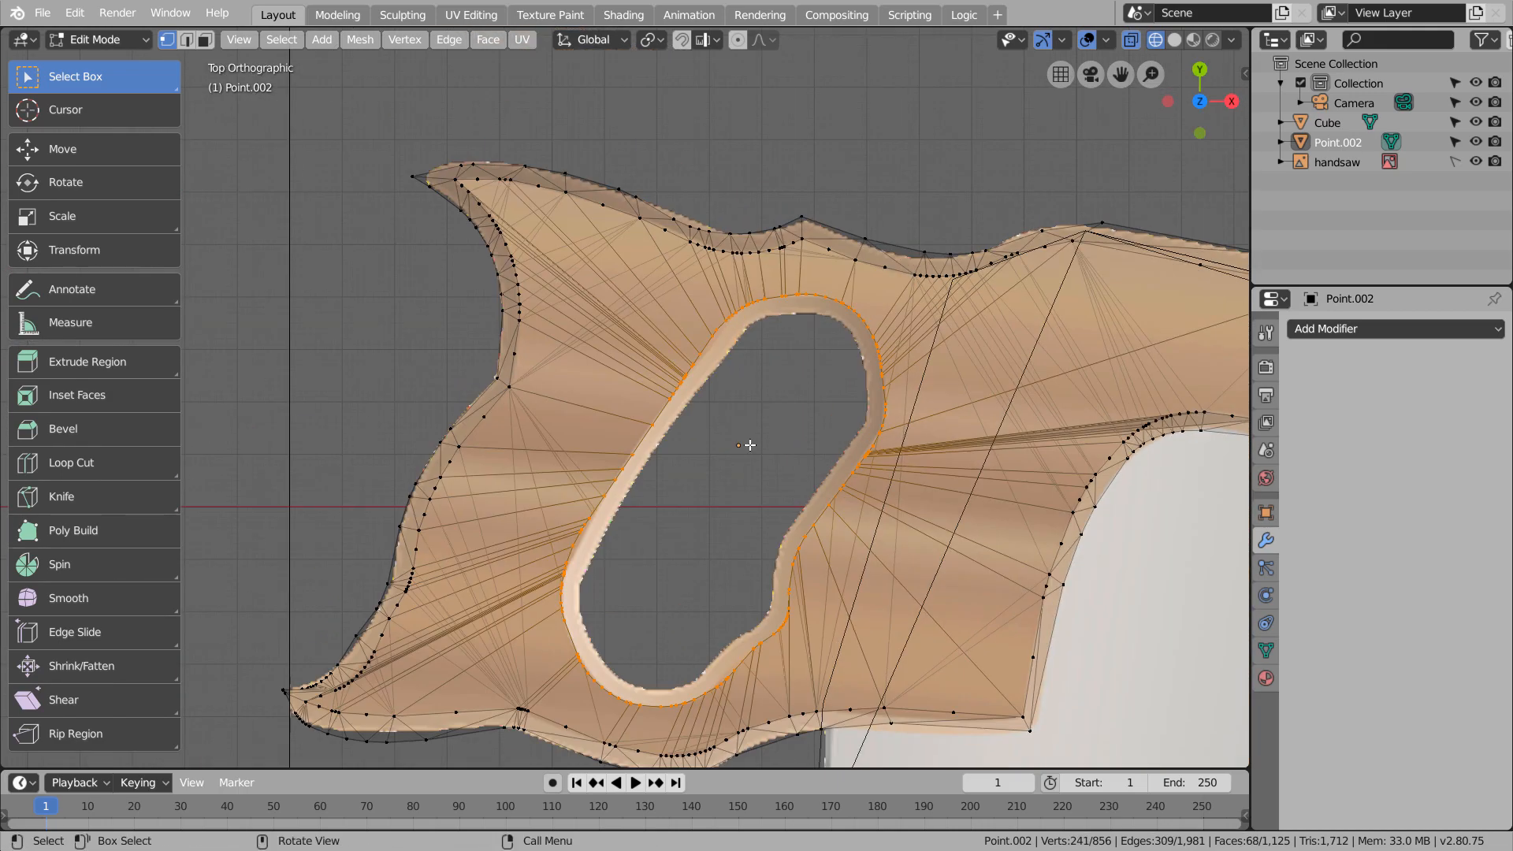
pyautogui.press('s')
pyautogui.click(847, 479)
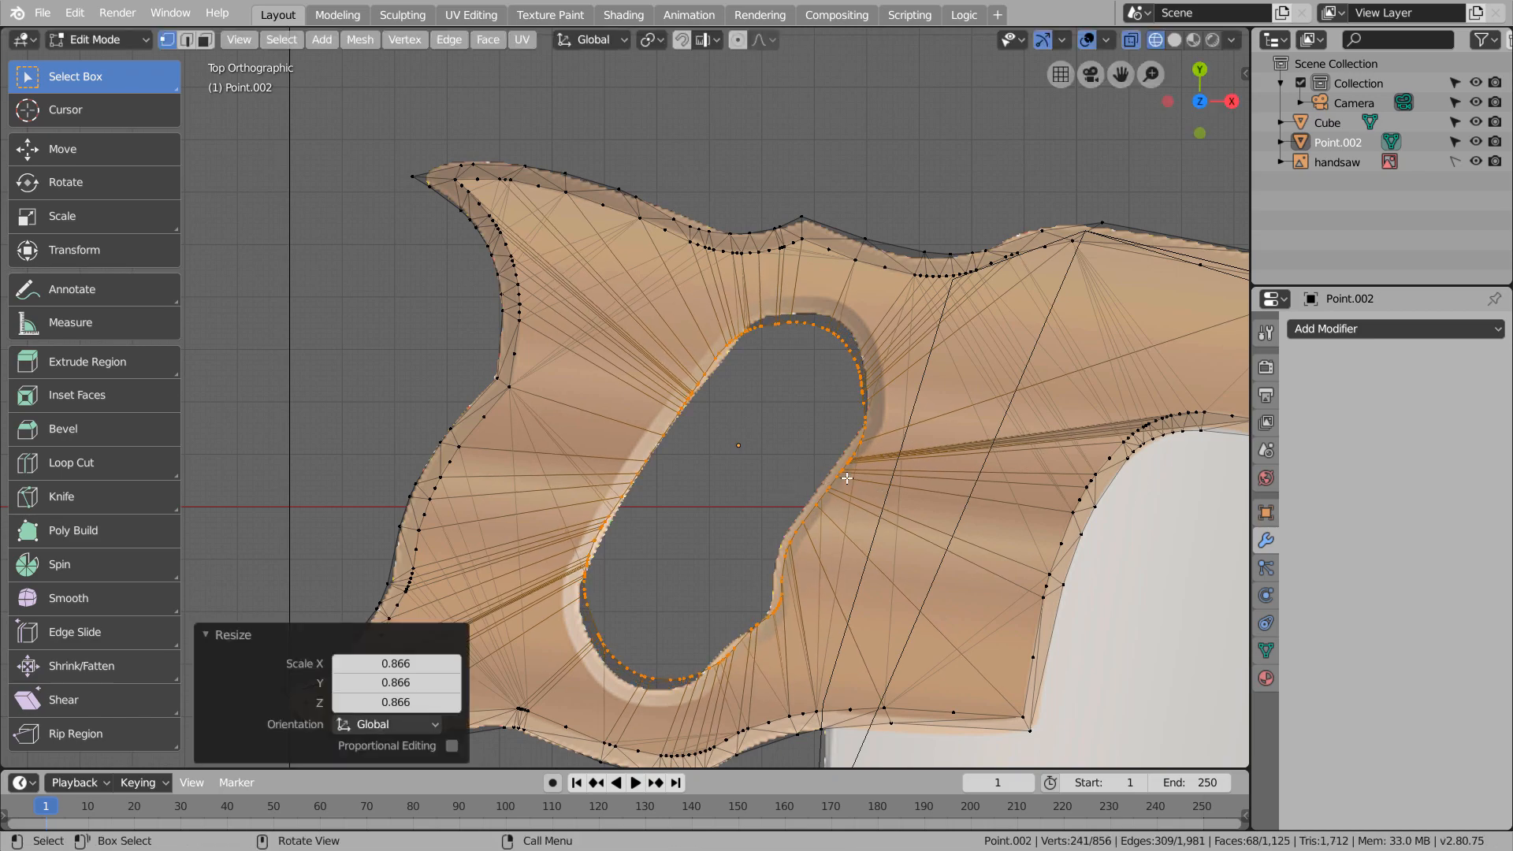
# Try extruding the grip-hole rim inward at a scale of about 0.91, and undo the extrusion
pyautogui.press('e')
pyautogui.press('s')
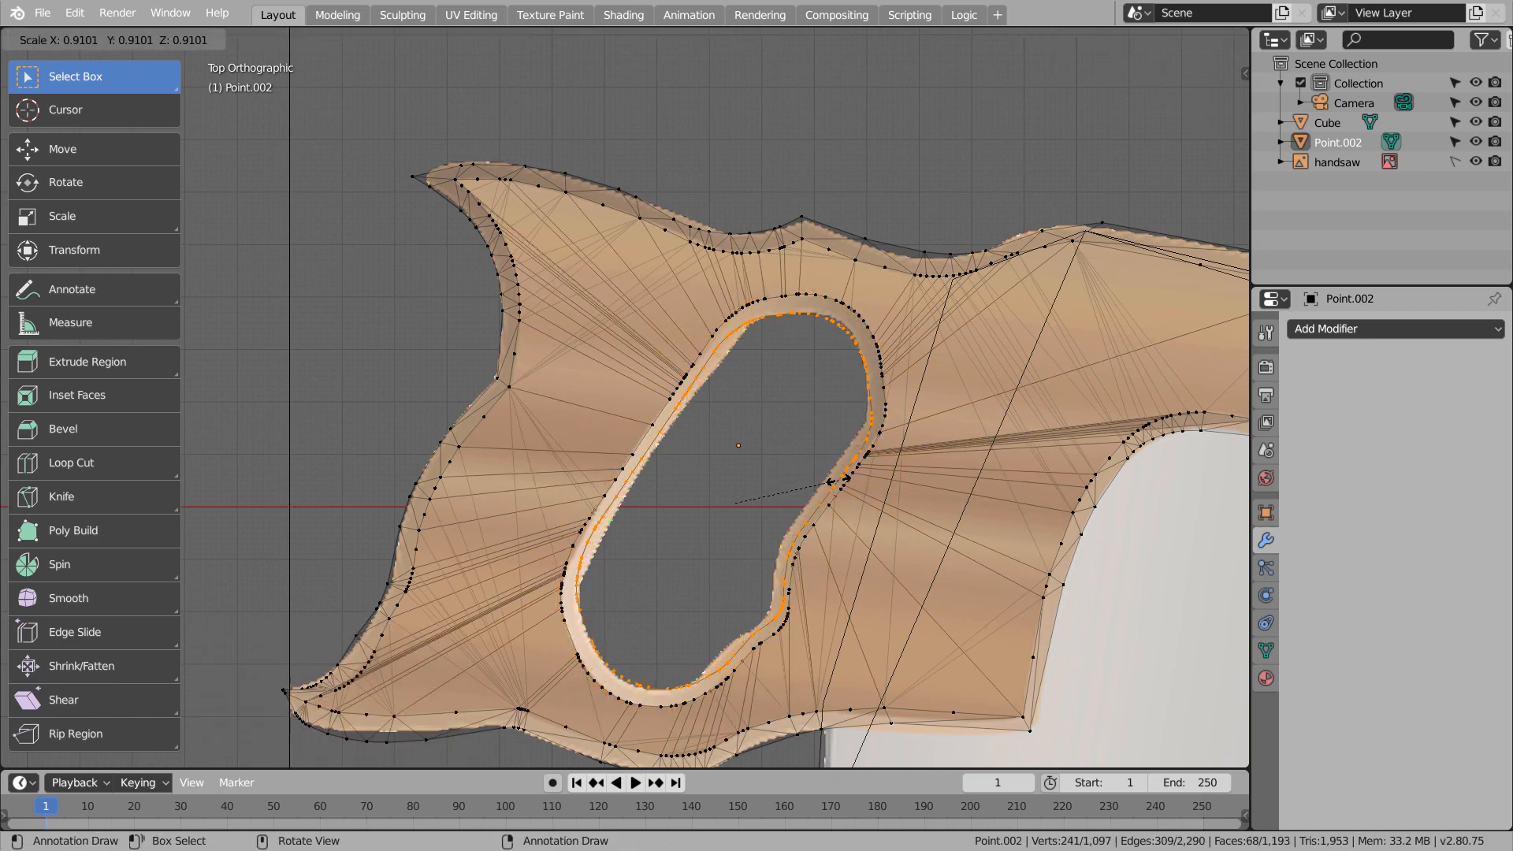
pyautogui.click(840, 479)
pyautogui.hotkey('ctrl', 'z')
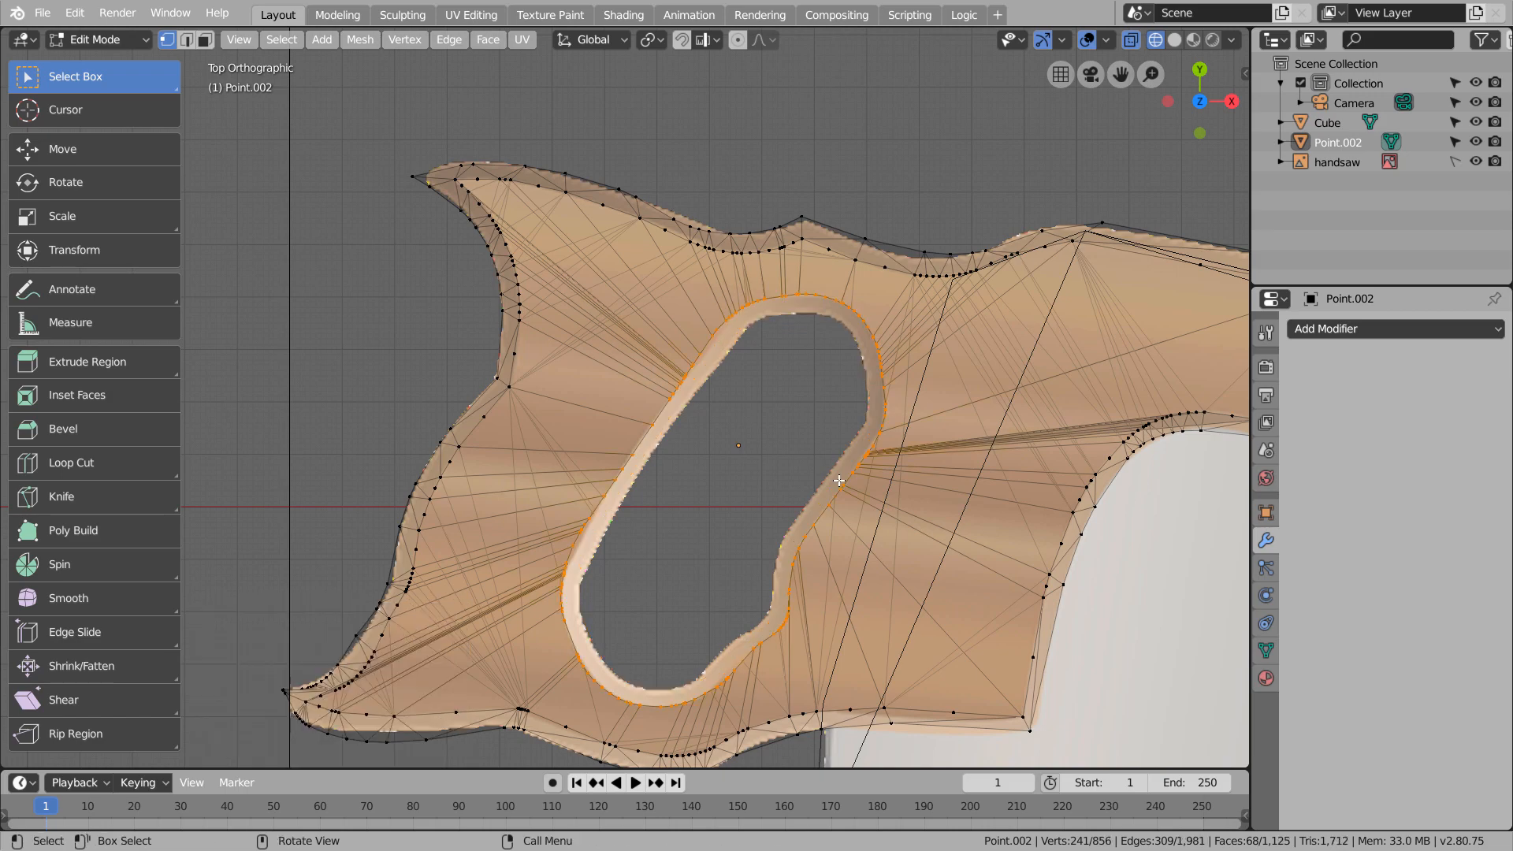
# Return to Object Mode, preview the saw with LookDev shading, and shade the handle smooth
pyautogui.moveTo(642, 436); pyautogui.dragTo(812, 410, button='middle')
pyautogui.press('Tab')
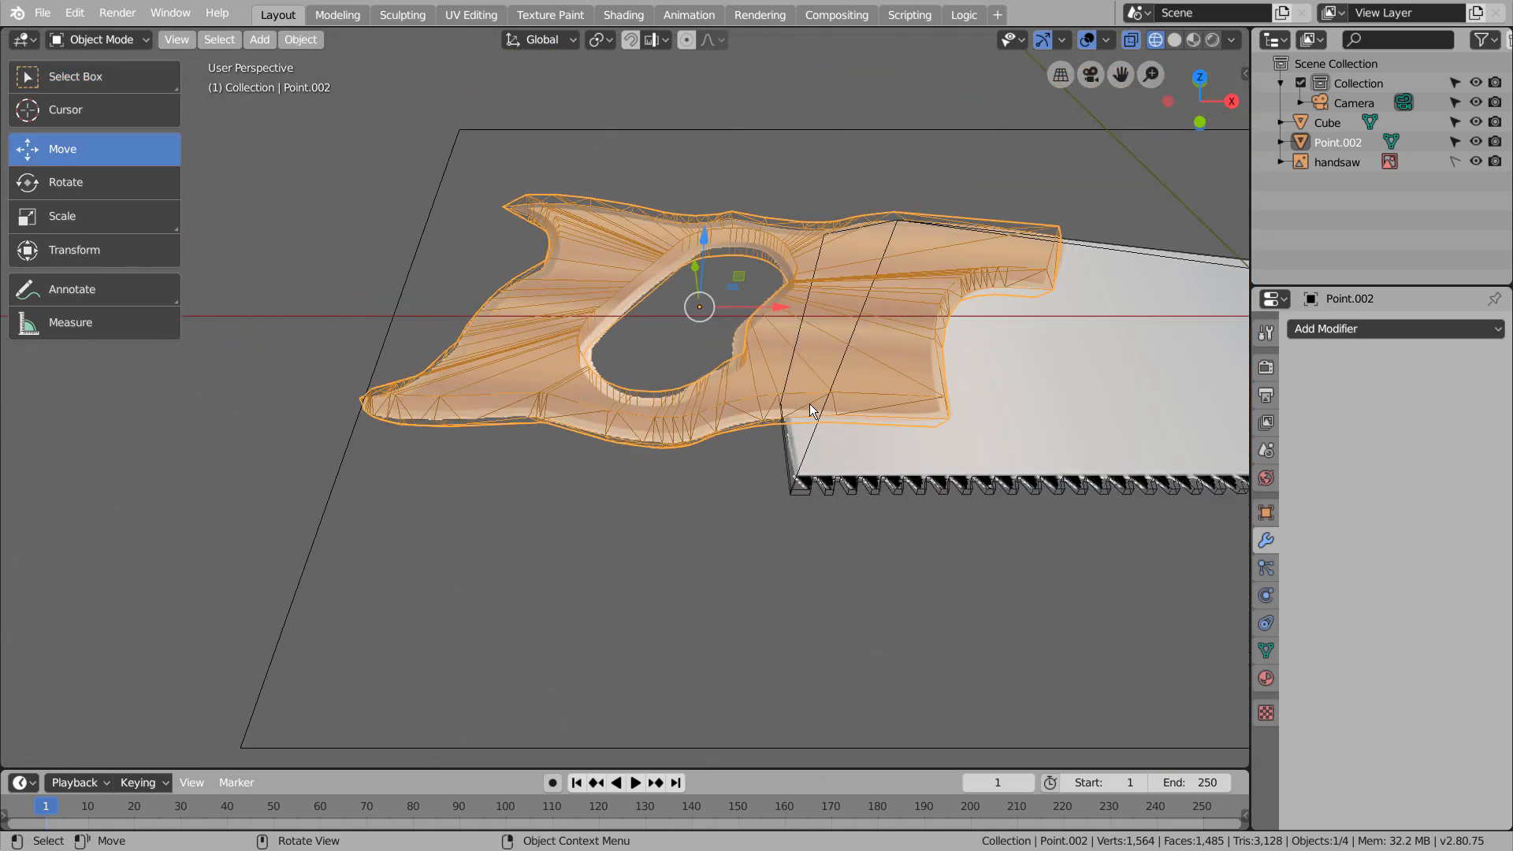
pyautogui.click(1194, 40)
pyautogui.moveTo(797, 215)
pyautogui.mouseDown(button='middle')
pyautogui.moveTo(773, 240)
pyautogui.moveTo(776, 225)
pyautogui.mouseUp(button='middle')
pyautogui.rightClick(610, 424)
pyautogui.click(607, 423)
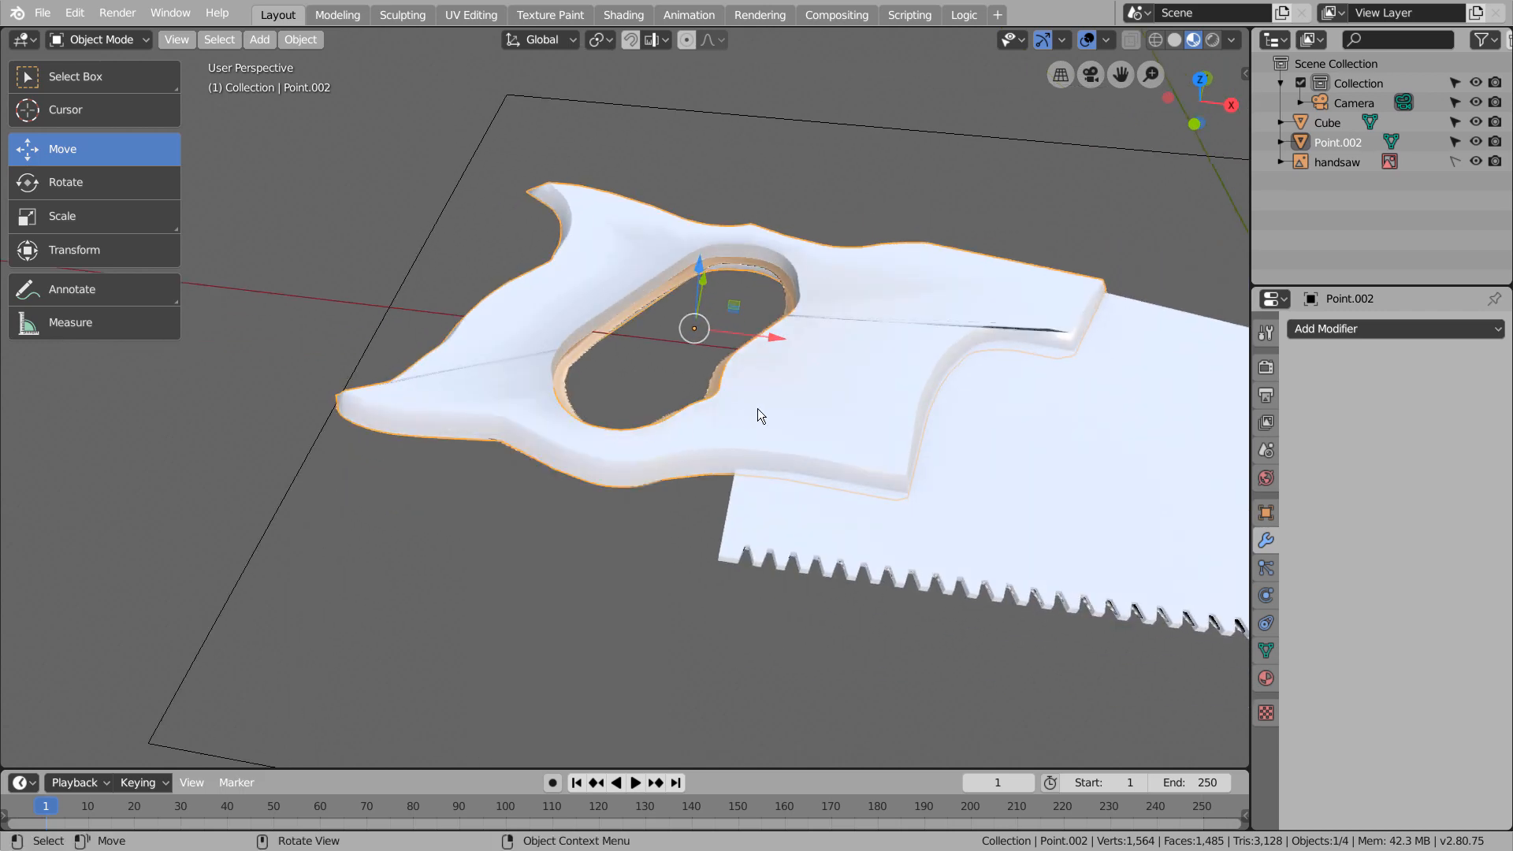
# Enable Auto Smooth for the handle mesh's normals
pyautogui.click(1266, 650)
pyautogui.click(1297, 738)
pyautogui.click(1321, 762)
# Enter Edit Mode on the handle with nothing selected, and hide the handsaw reference image
pyautogui.moveTo(859, 520); pyautogui.dragTo(1031, 347, button='middle')
pyautogui.scroll(4, 938, 354)
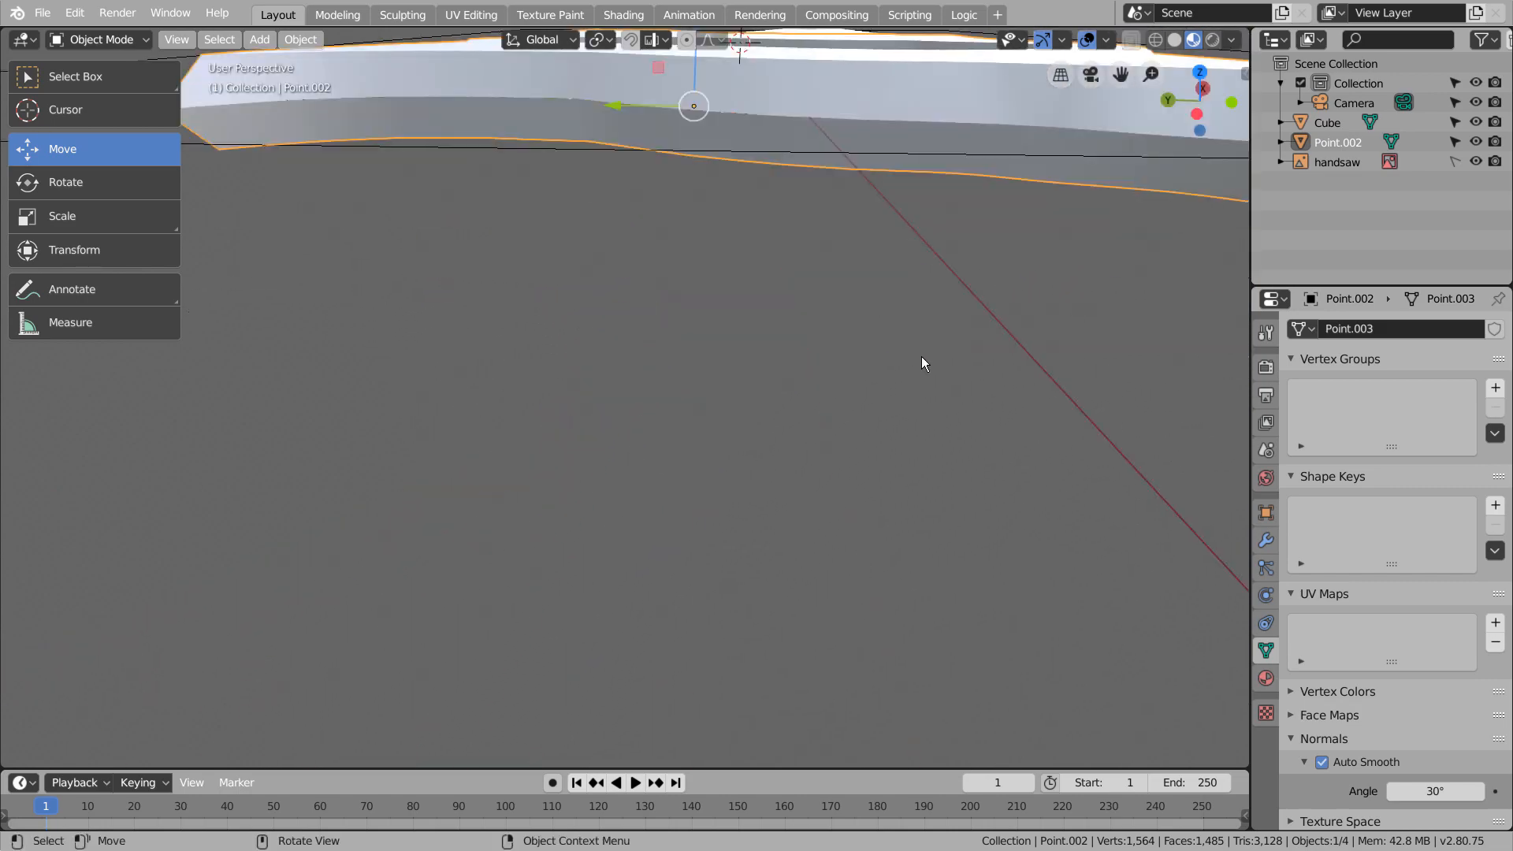
pyautogui.keyDown('shift'); pyautogui.moveTo(921, 357); pyautogui.dragTo(704, 470, button='middle'); pyautogui.keyUp('shift')
pyautogui.scroll(1, 871, 456)
pyautogui.press('Tab')
pyautogui.moveTo(1078, 458); pyautogui.dragTo(777, 693, button='middle')
pyautogui.hotkey('alt', 'a')
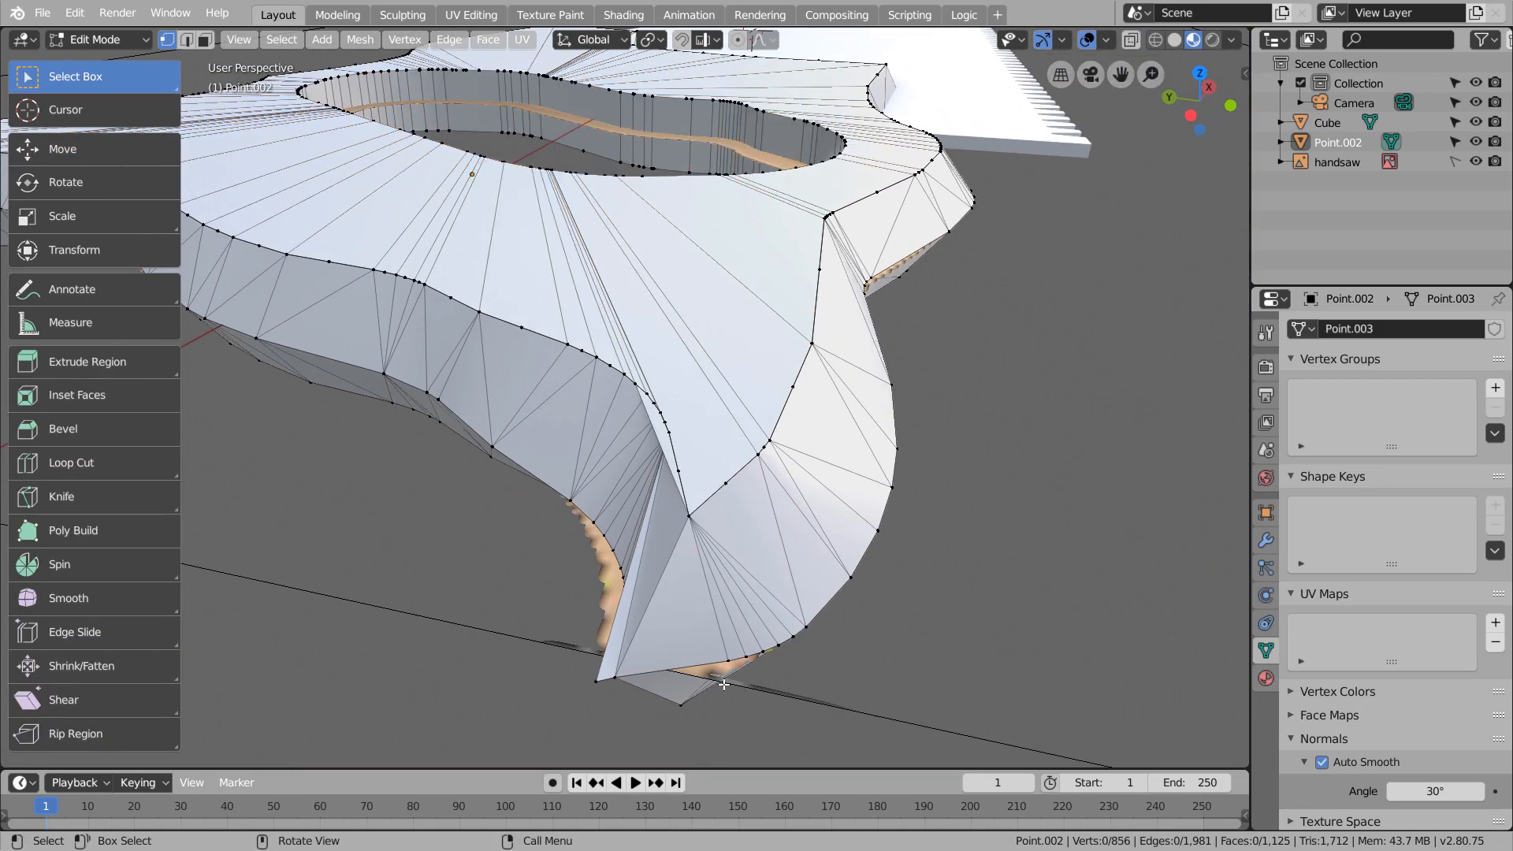
pyautogui.click(1475, 161)
# Move the vertices at the tip of the handle's lower horn inward in wireframe top view, and return to Object Mode
pyautogui.moveTo(874, 441); pyautogui.dragTo(861, 522, button='middle')
pyautogui.click(847, 509)
pyautogui.press('KP_7')
pyautogui.keyDown('shift'); pyautogui.moveTo(625, 503); pyautogui.dragTo(1026, 483, button='middle'); pyautogui.keyUp('shift')
pyautogui.press('g')
pyautogui.click(552, 555)
pyautogui.hotkey('shift', 'z')
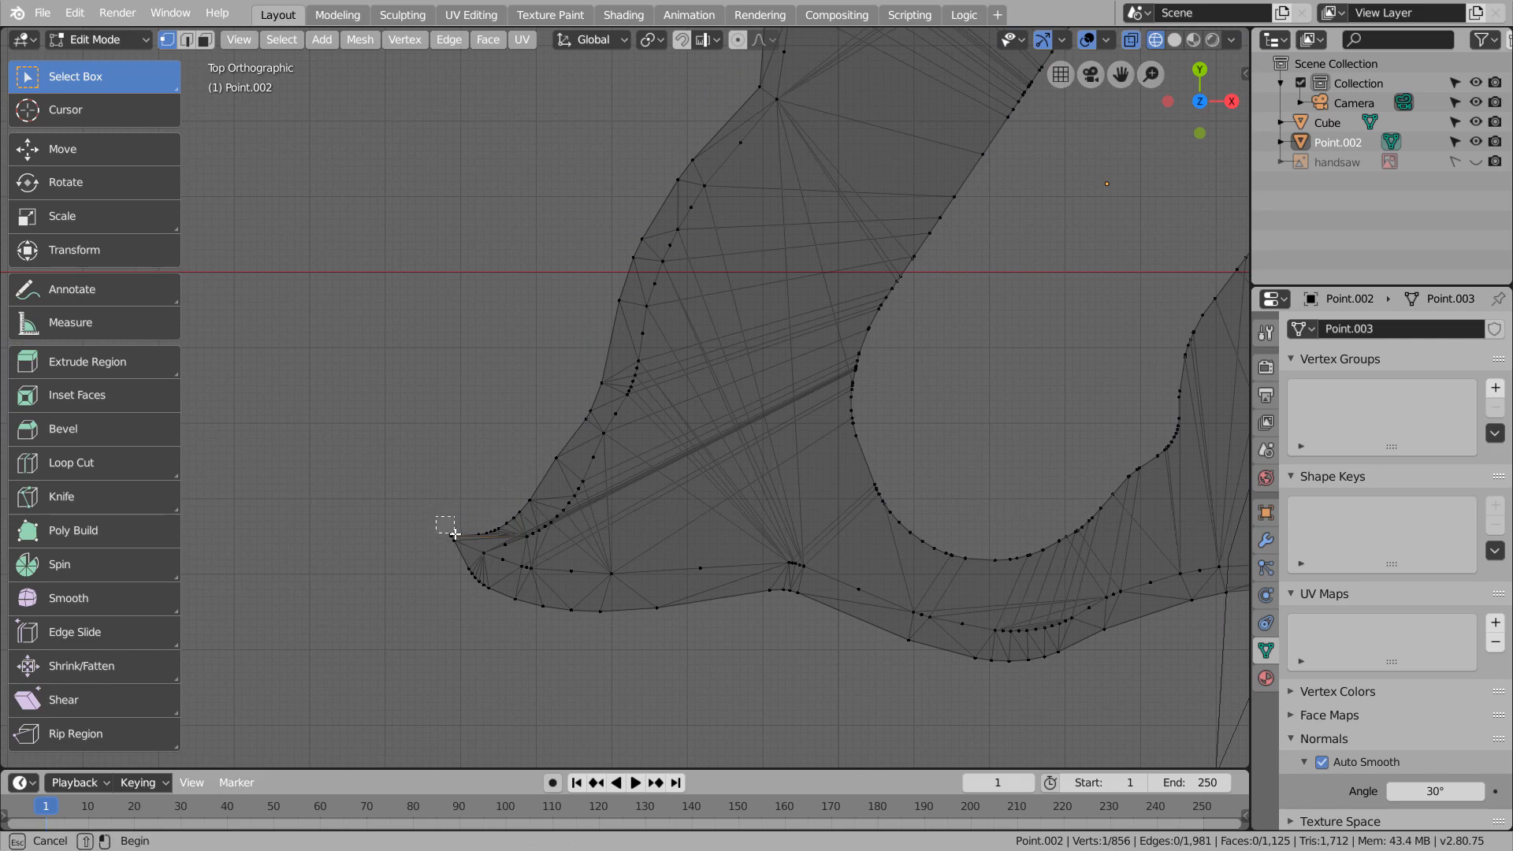
pyautogui.moveTo(455, 534); pyautogui.dragTo(463, 544)
pyautogui.press('g')
pyautogui.click(508, 539)
pyautogui.press('Tab')
# Turn off the wireframe display and switch to the Shading workspace
pyautogui.keyDown('shift'); pyautogui.moveTo(1100, 175); pyautogui.dragTo(670, 648, button='middle'); pyautogui.keyUp('shift')
pyautogui.keyDown('shift'); pyautogui.moveTo(1238, 671); pyautogui.dragTo(787, 476, button='middle'); pyautogui.keyUp('shift')
pyautogui.keyDown('shift'); pyautogui.moveTo(718, 683); pyautogui.dragTo(738, 471, button='middle'); pyautogui.keyUp('shift')
pyautogui.scroll(-5, 749, 459)
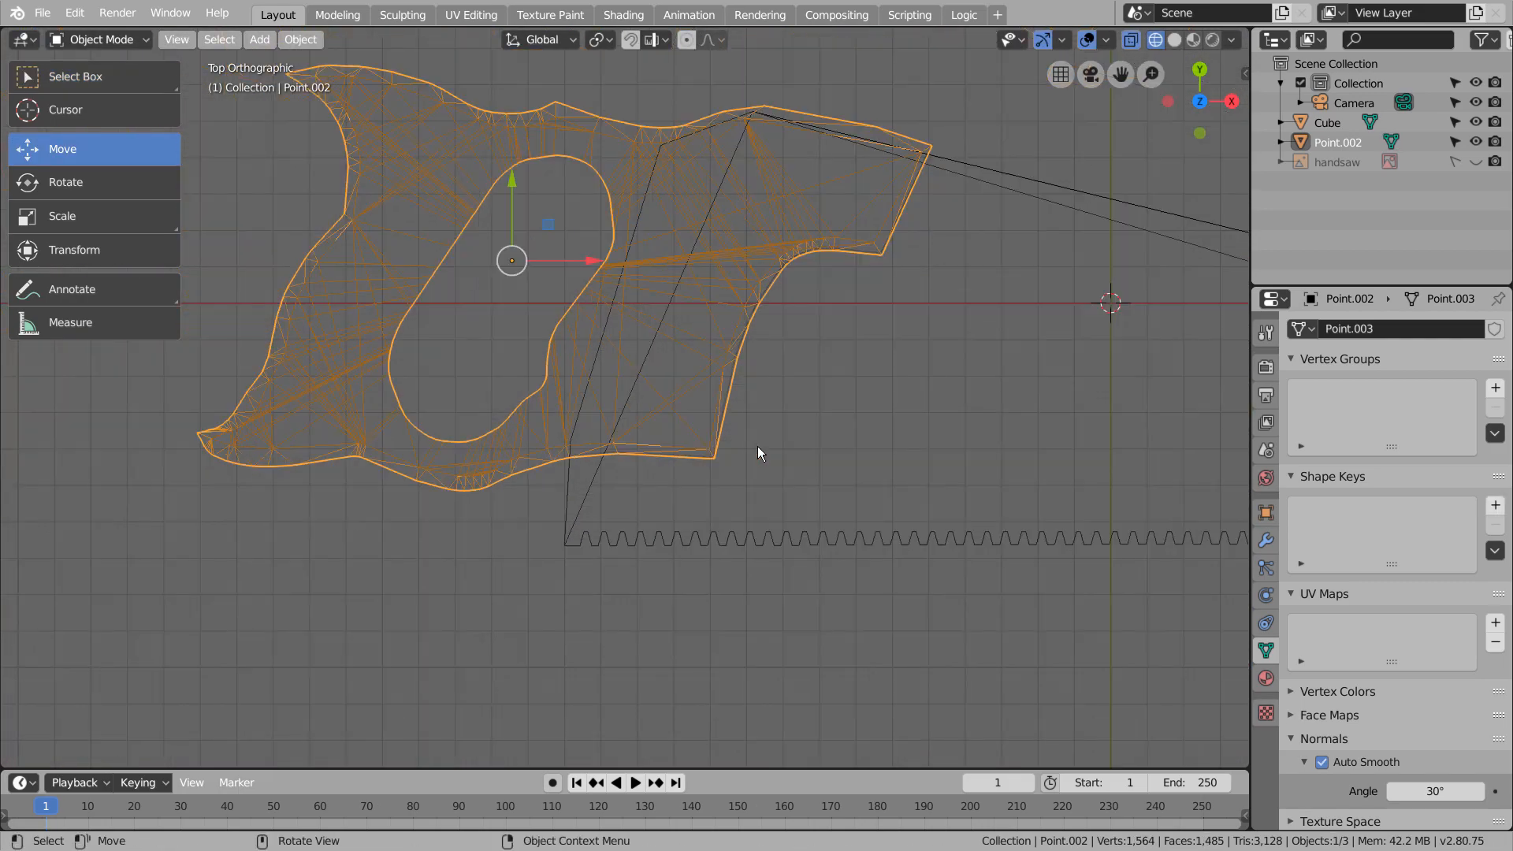
pyautogui.hotkey('shift', 'z')
pyautogui.click(623, 15)
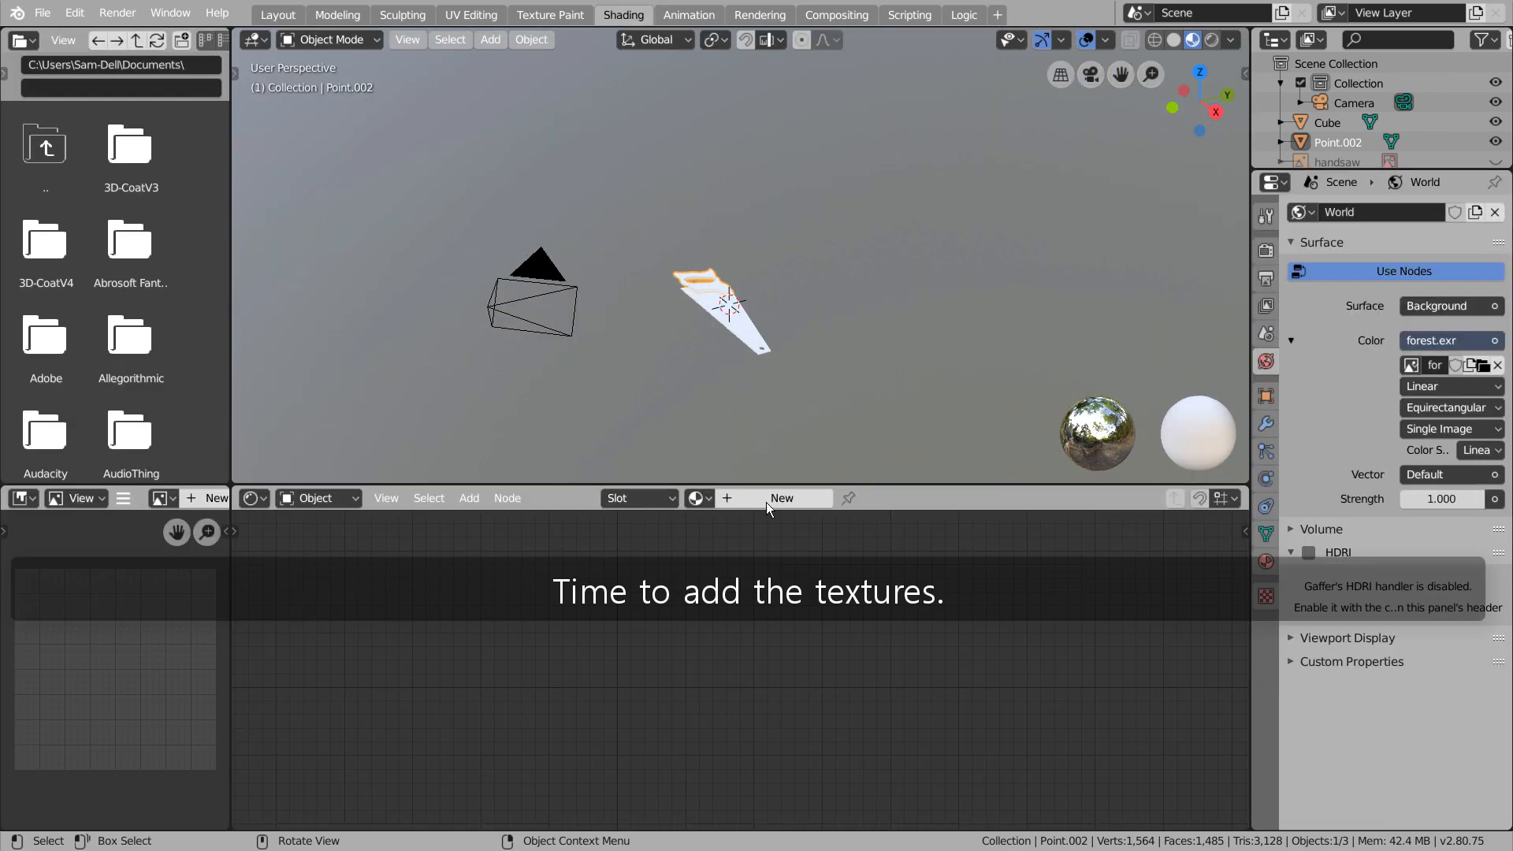
# Load Wood23_col, Wood23_disp, Wood23_nrm and Wood23_rgh into a new handle material with Principled Texture Setup
pyautogui.hotkey('ctrl', 'shift', 't')
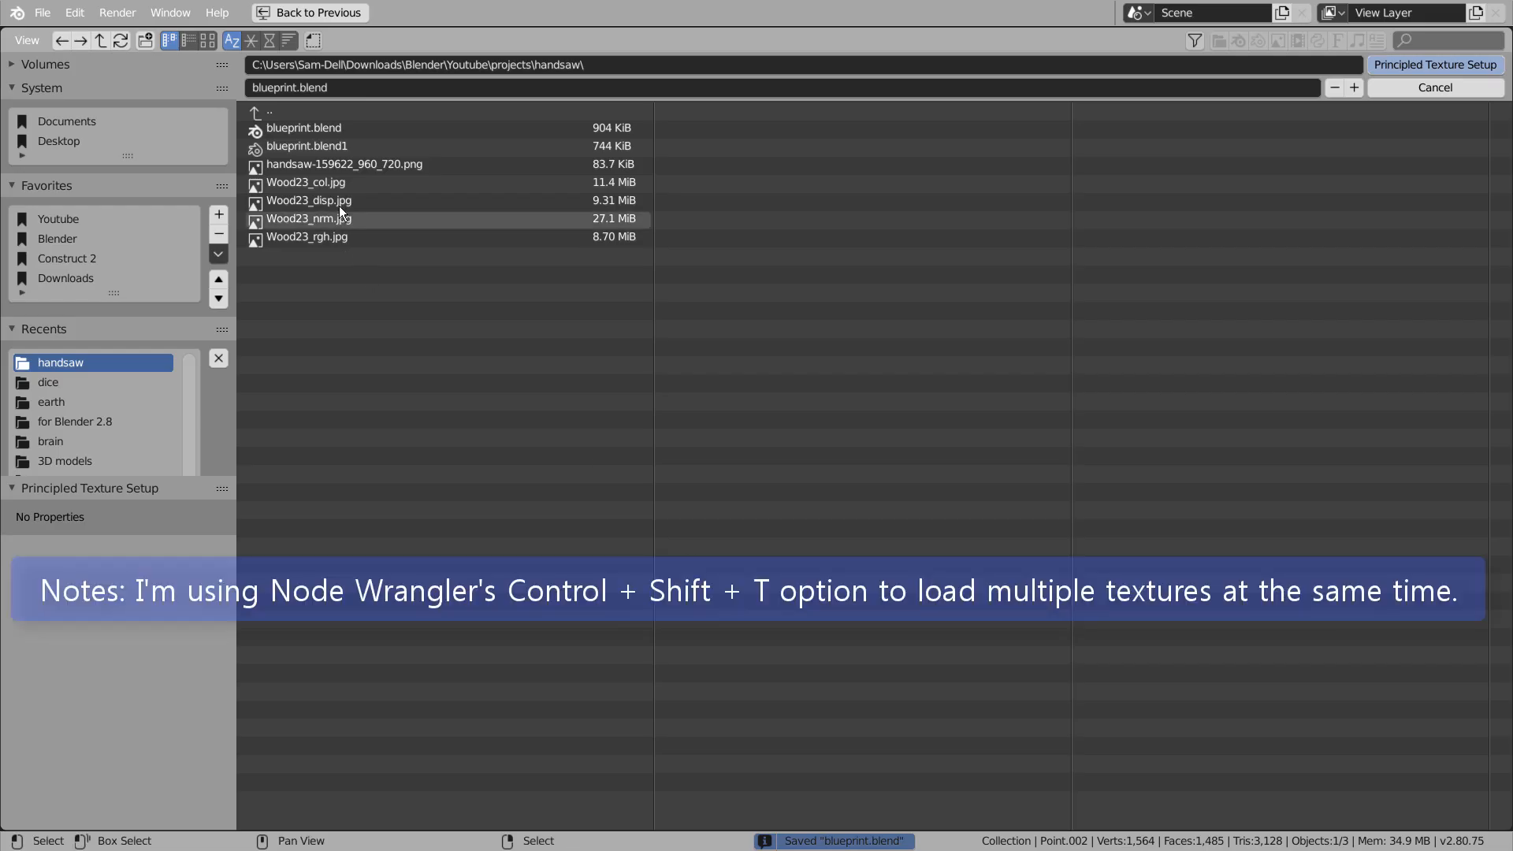
pyautogui.moveTo(334, 183); pyautogui.dragTo(328, 238)
pyautogui.press('Return')
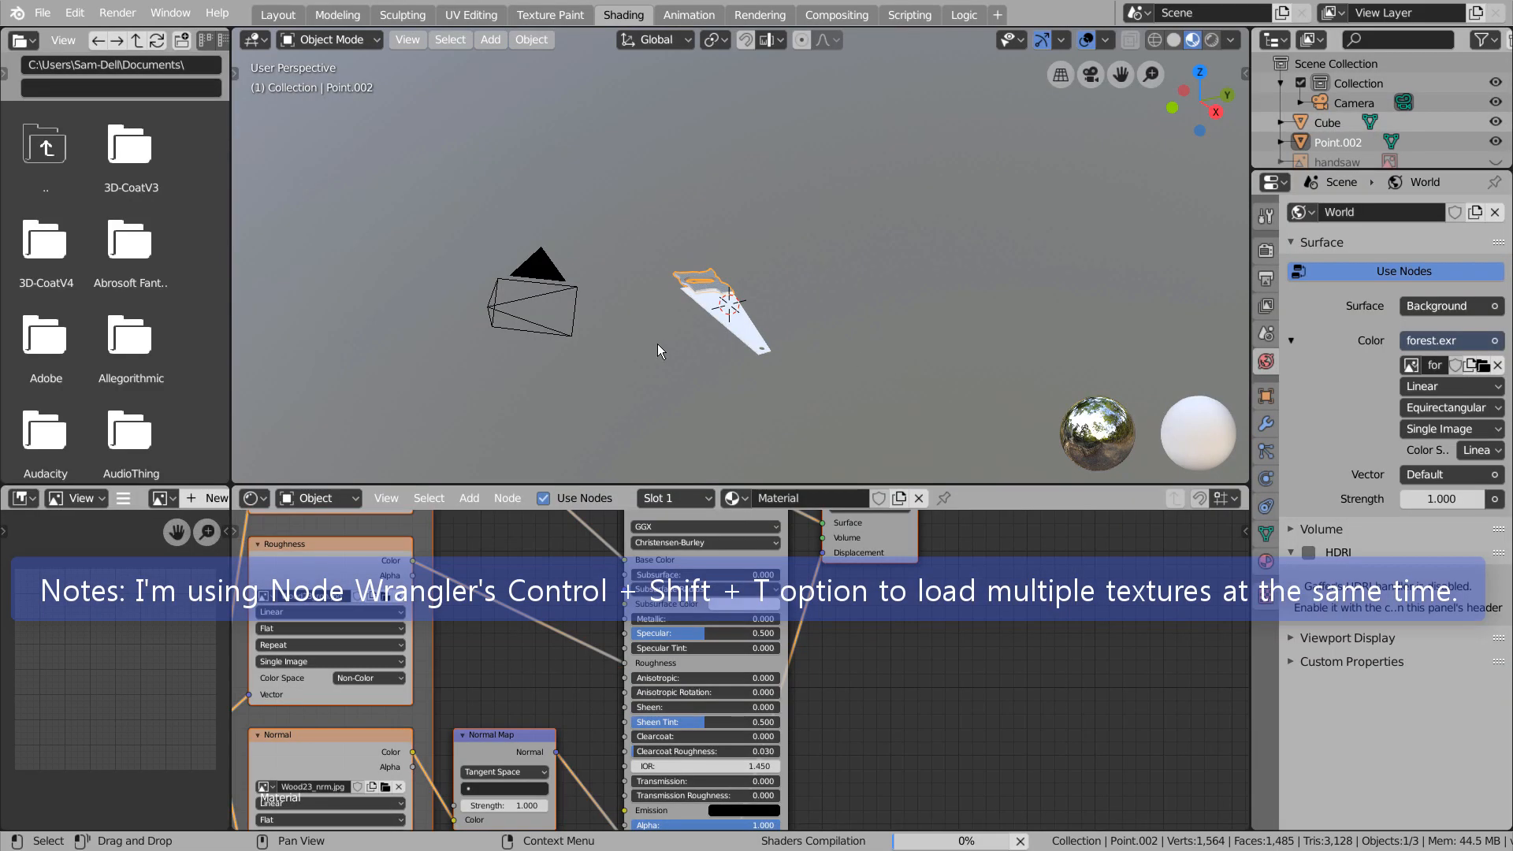
# Switch the viewport to rendered shading and inspect the wood material on the handle
pyautogui.moveTo(661, 352)
pyautogui.mouseDown(button='middle')
pyautogui.moveTo(807, 365)
pyautogui.moveTo(810, 243)
pyautogui.moveTo(826, 235)
pyautogui.mouseUp(button='middle')
pyautogui.scroll(6, 792, 365)
pyautogui.scroll(6, 810, 243)
pyautogui.press('z')
pyautogui.scroll(-6, 820, 337)
pyautogui.moveTo(792, 296)
pyautogui.keyDown('shift'); pyautogui.mouseDown(button='middle')
pyautogui.moveTo(875, 246)
pyautogui.moveTo(788, 327)
pyautogui.mouseUp(button='middle'); pyautogui.keyUp('shift')
pyautogui.scroll(4, 797, 297)
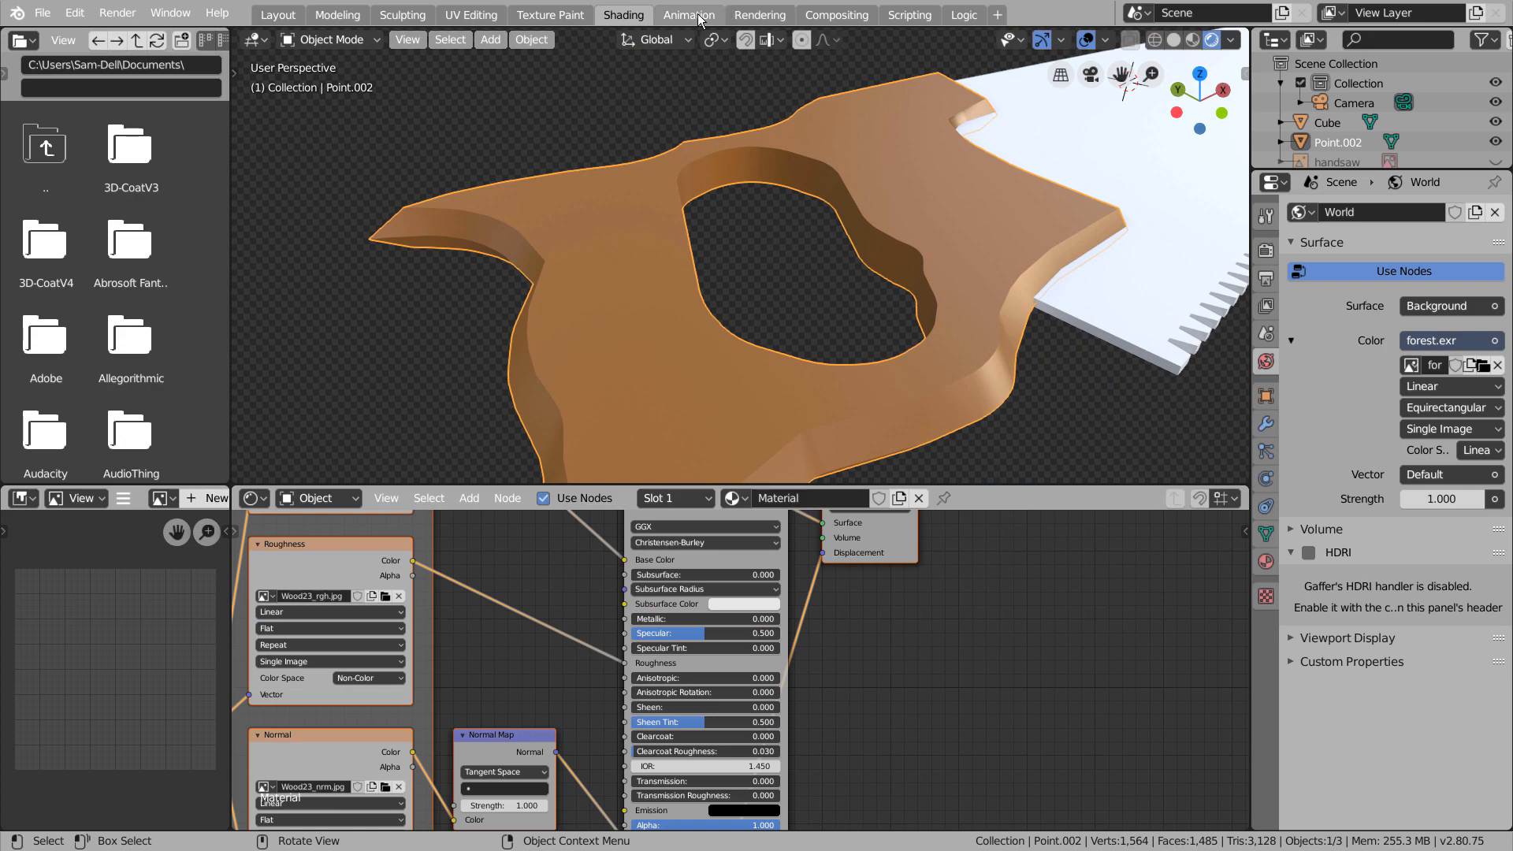
# Examine the normal and displacement nodes of the handle's material, and open the render settings
pyautogui.scroll(-6, 593, 581)
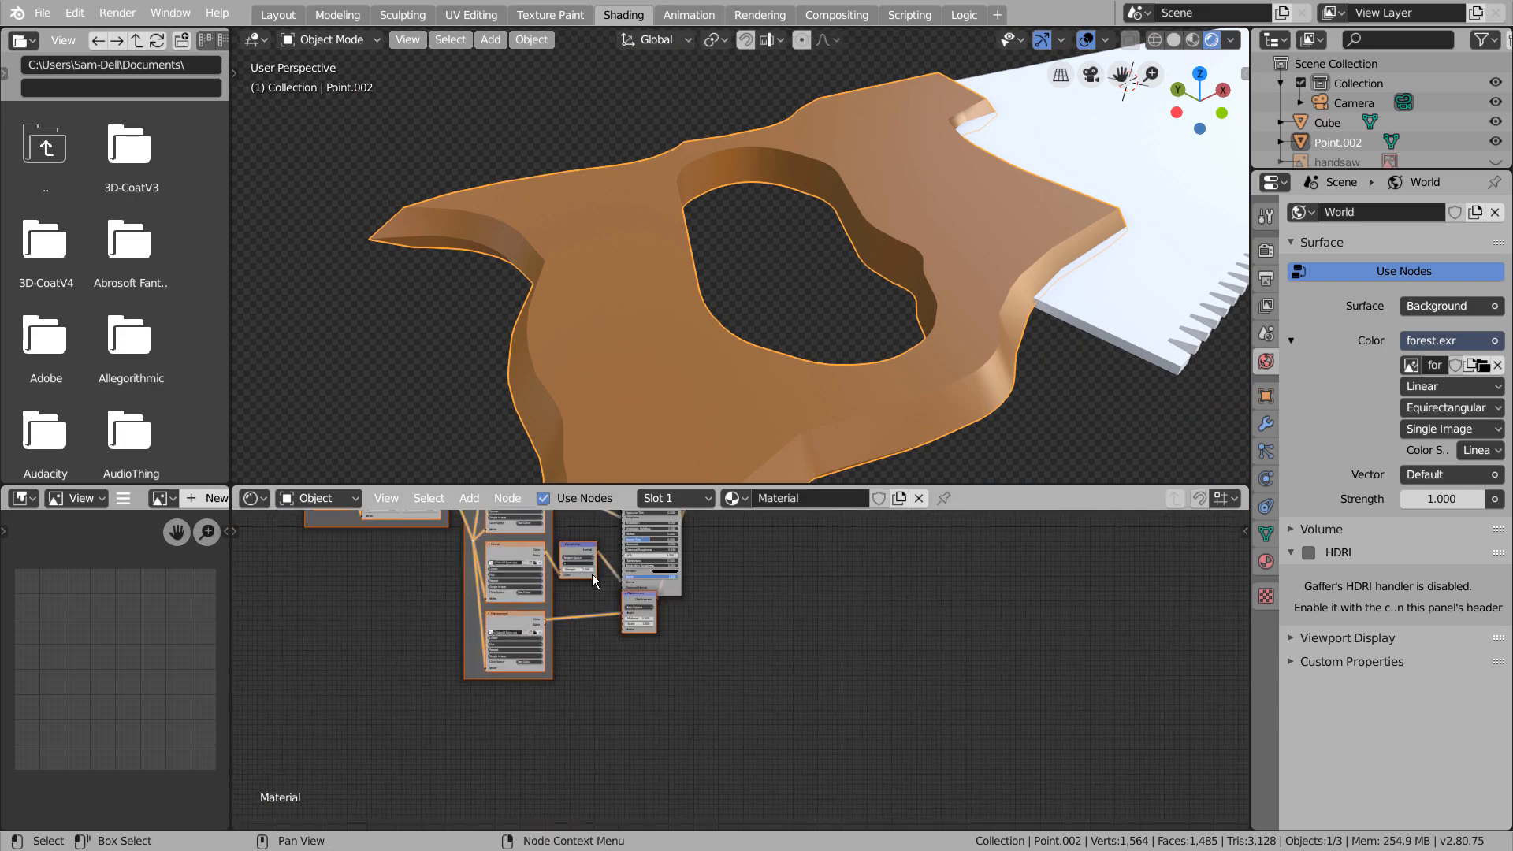
pyautogui.scroll(10, 593, 581)
pyautogui.keyDown('shift'); pyautogui.moveTo(505, 576); pyautogui.dragTo(777, 719, button='middle'); pyautogui.keyUp('shift')
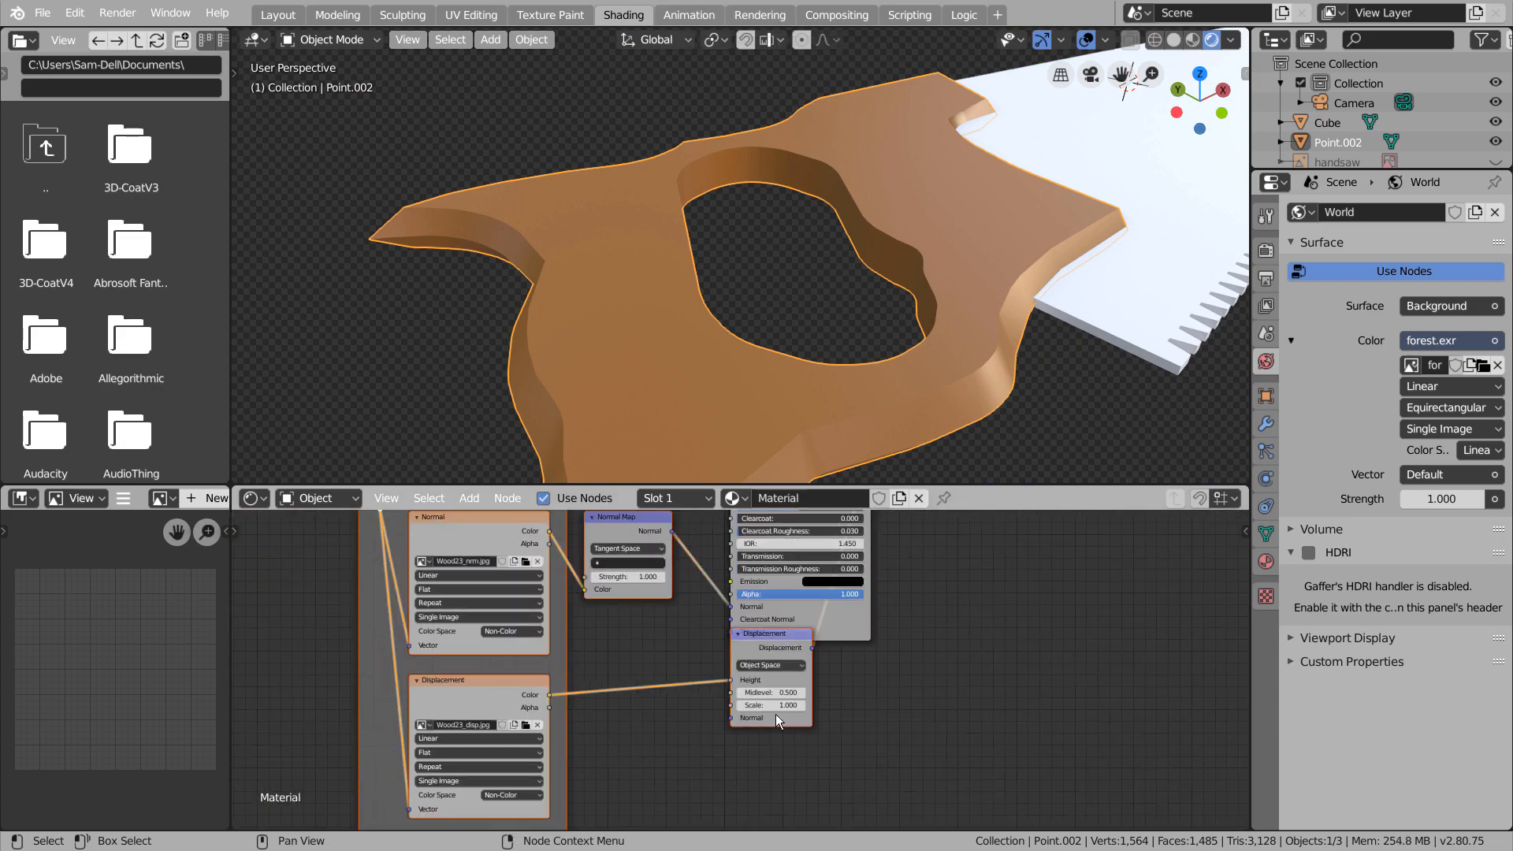
pyautogui.click(1266, 250)
pyautogui.click(1266, 561)
pyautogui.click(1267, 252)
# Give the saw blade a new material with Metallic 0.887 and Roughness 0.187
pyautogui.click(1148, 304)
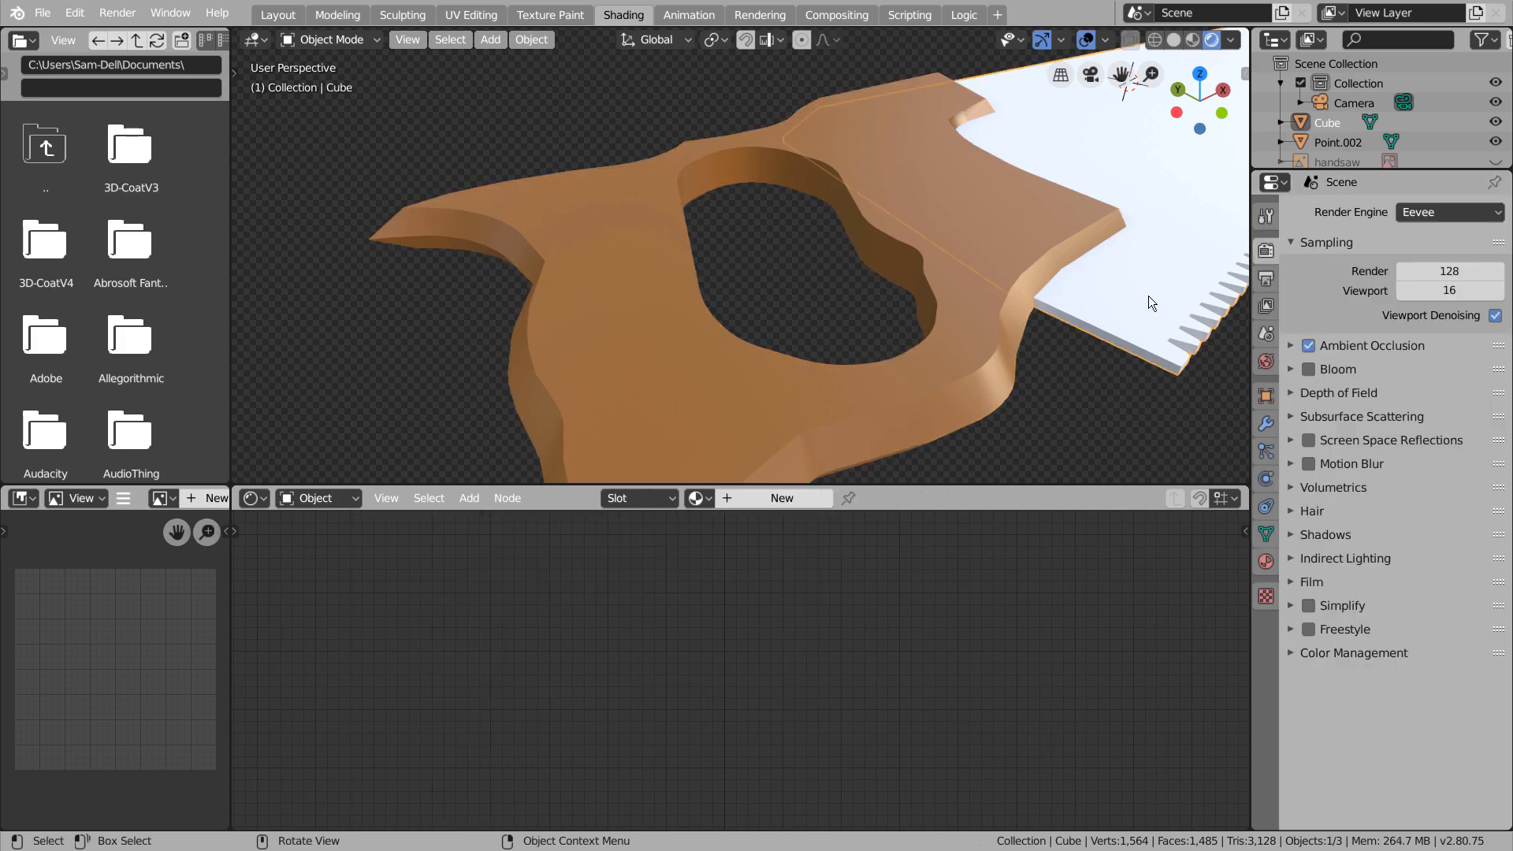
pyautogui.scroll(-4, 1125, 359)
pyautogui.keyDown('shift'); pyautogui.moveTo(1126, 359); pyautogui.dragTo(625, 430, button='middle'); pyautogui.keyUp('shift')
pyautogui.moveTo(908, 226); pyautogui.dragTo(865, 335, button='middle')
pyautogui.click(781, 498)
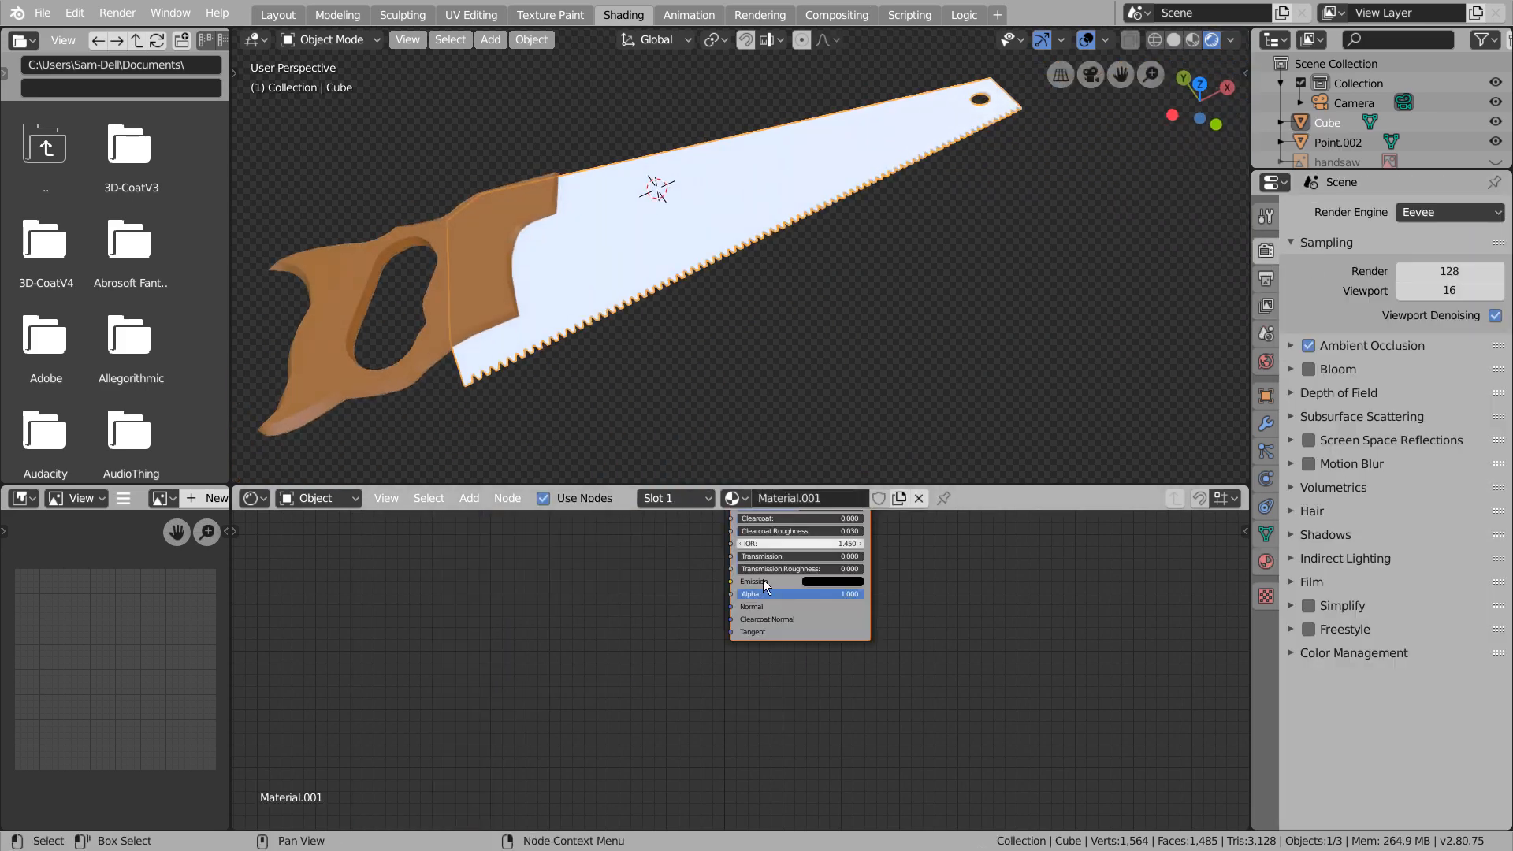
pyautogui.scroll(2, 842, 610)
pyautogui.moveTo(785, 614); pyautogui.dragTo(952, 614)
pyautogui.moveTo(876, 667); pyautogui.dragTo(818, 667)
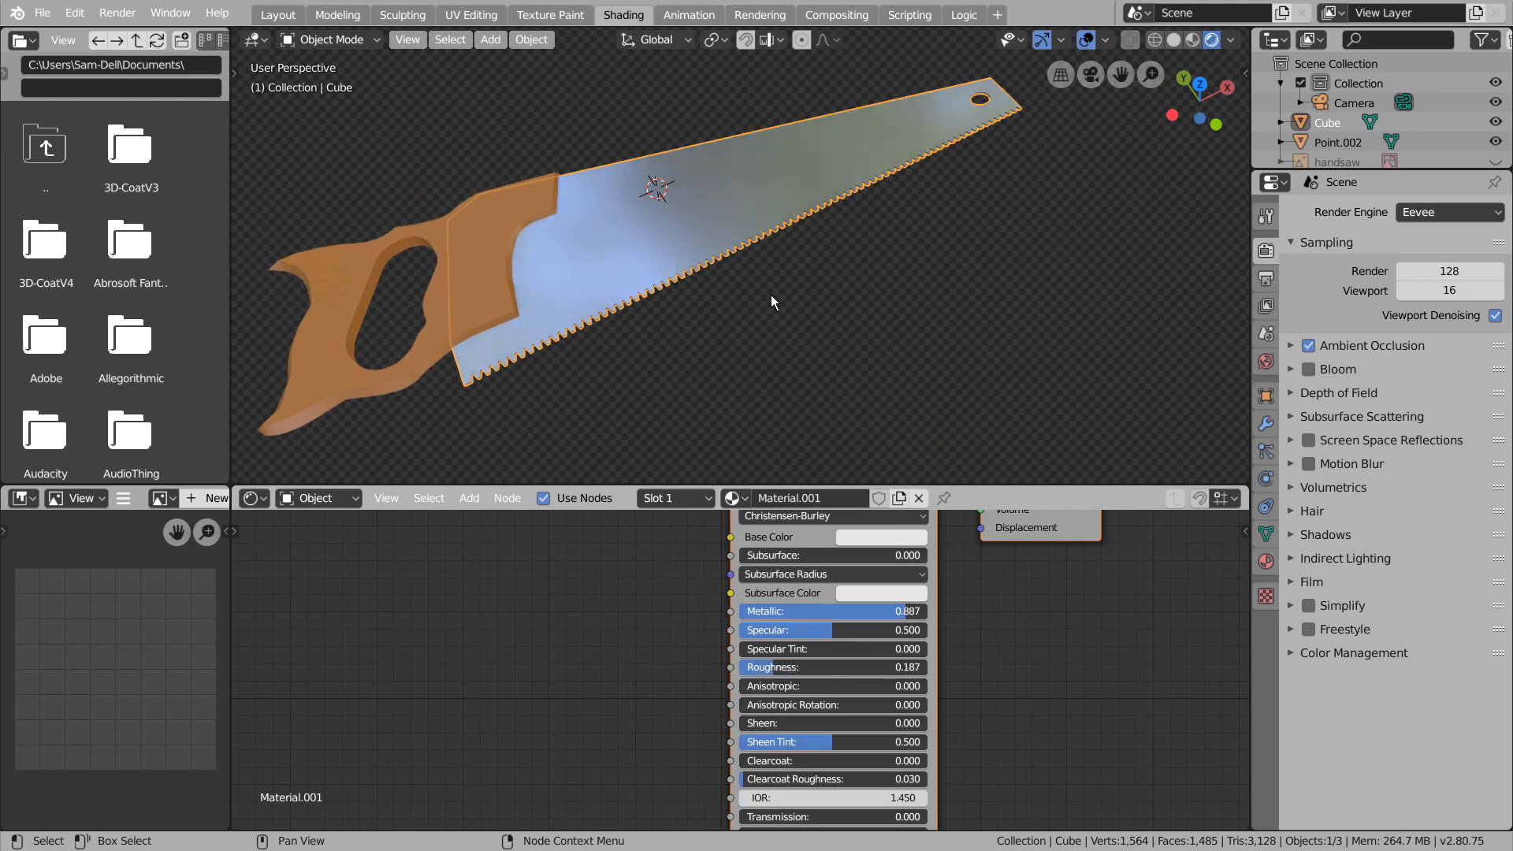
# Select the handle, switch the render engine to Cycles, and set the sampling value to 1
pyautogui.click(770, 295)
pyautogui.moveTo(771, 295); pyautogui.dragTo(735, 276, button='middle')
pyautogui.click(590, 298)
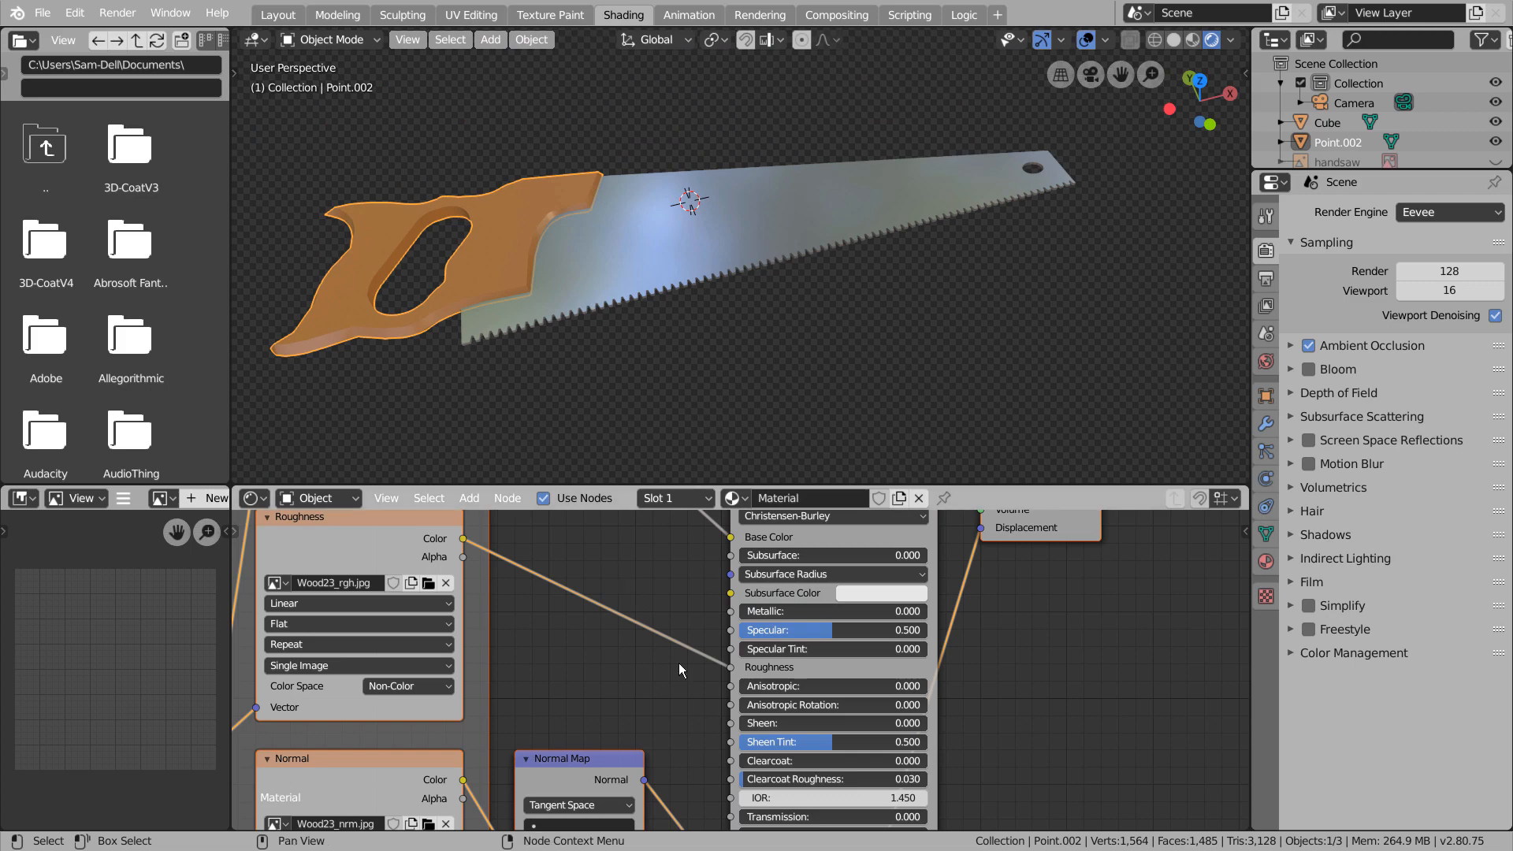
pyautogui.scroll(-1, 679, 668)
pyautogui.moveTo(679, 698); pyautogui.dragTo(640, 576, button='middle')
pyautogui.click(1441, 212)
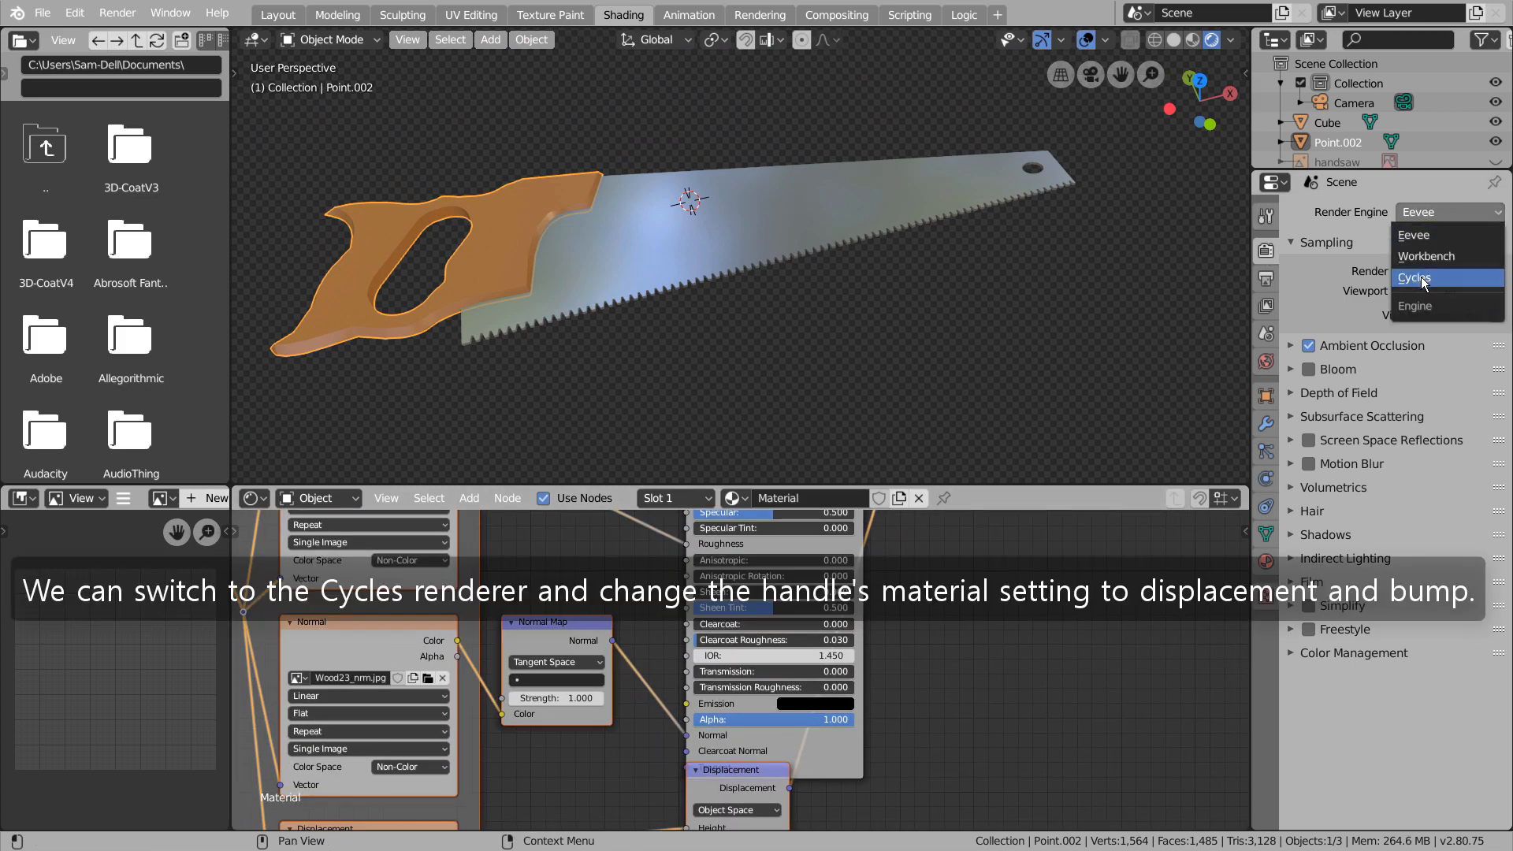
pyautogui.click(1419, 280)
pyautogui.click(1453, 384)
pyautogui.write('1')
# Set the handle material's surface displacement method to Displacement and Bump
pyautogui.click(1266, 561)
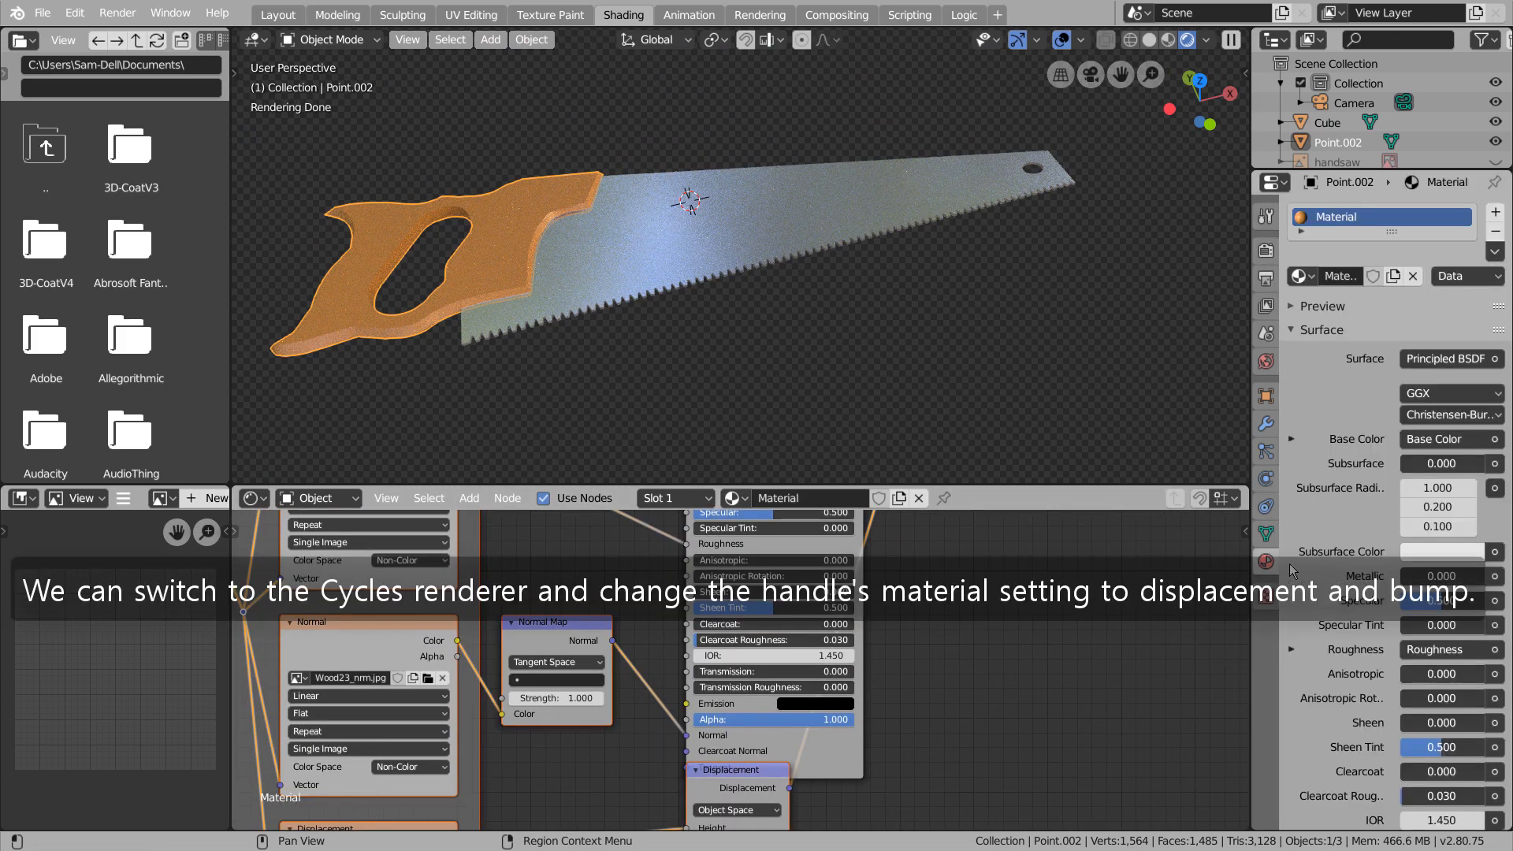
pyautogui.scroll(-12, 1447, 503)
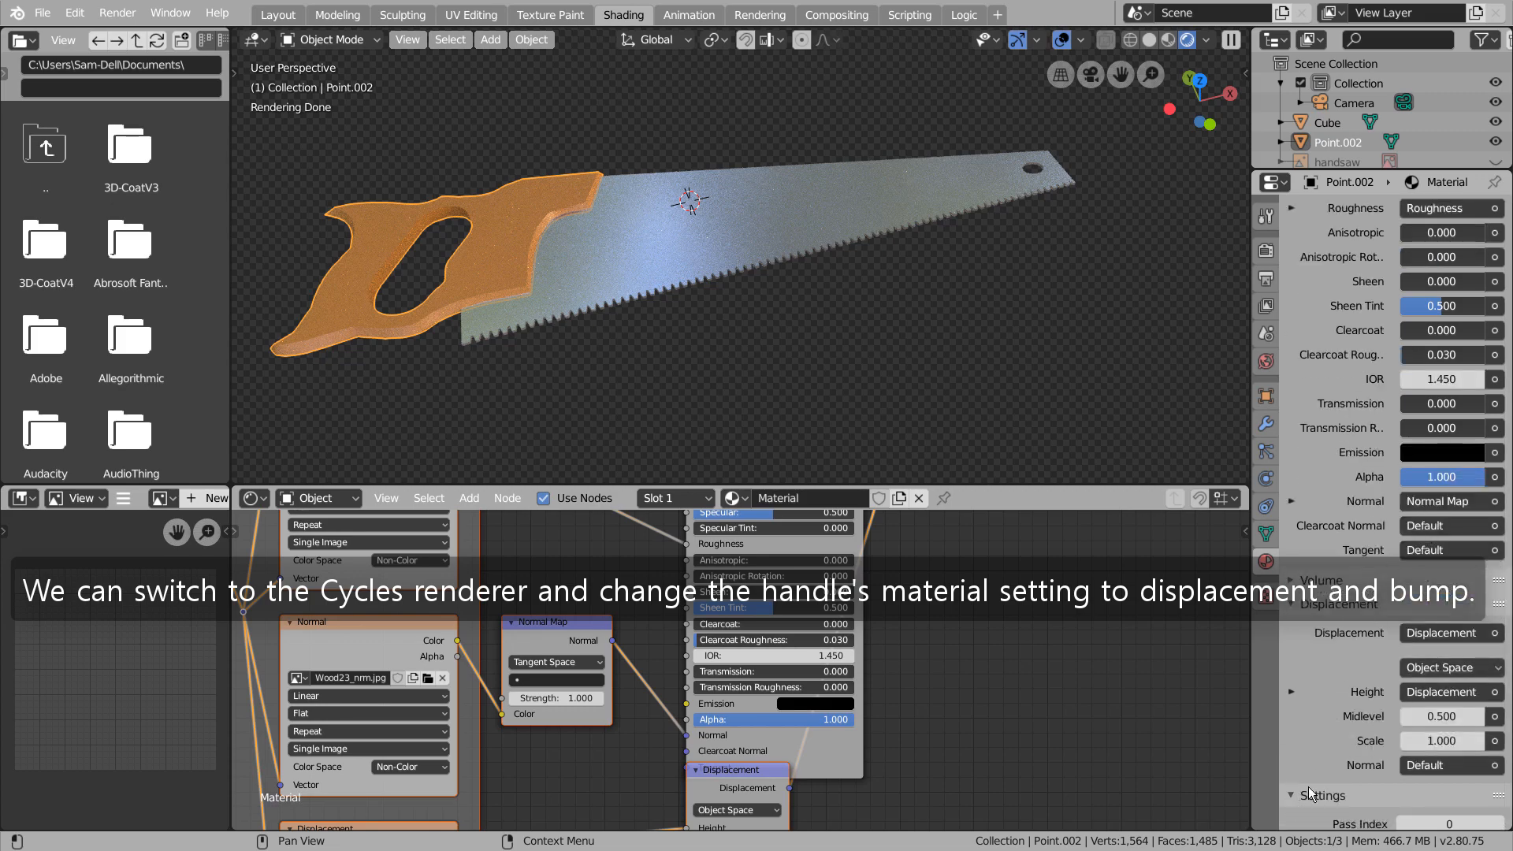
pyautogui.click(1308, 786)
pyautogui.scroll(-6, 1339, 710)
pyautogui.click(1450, 706)
pyautogui.click(1409, 761)
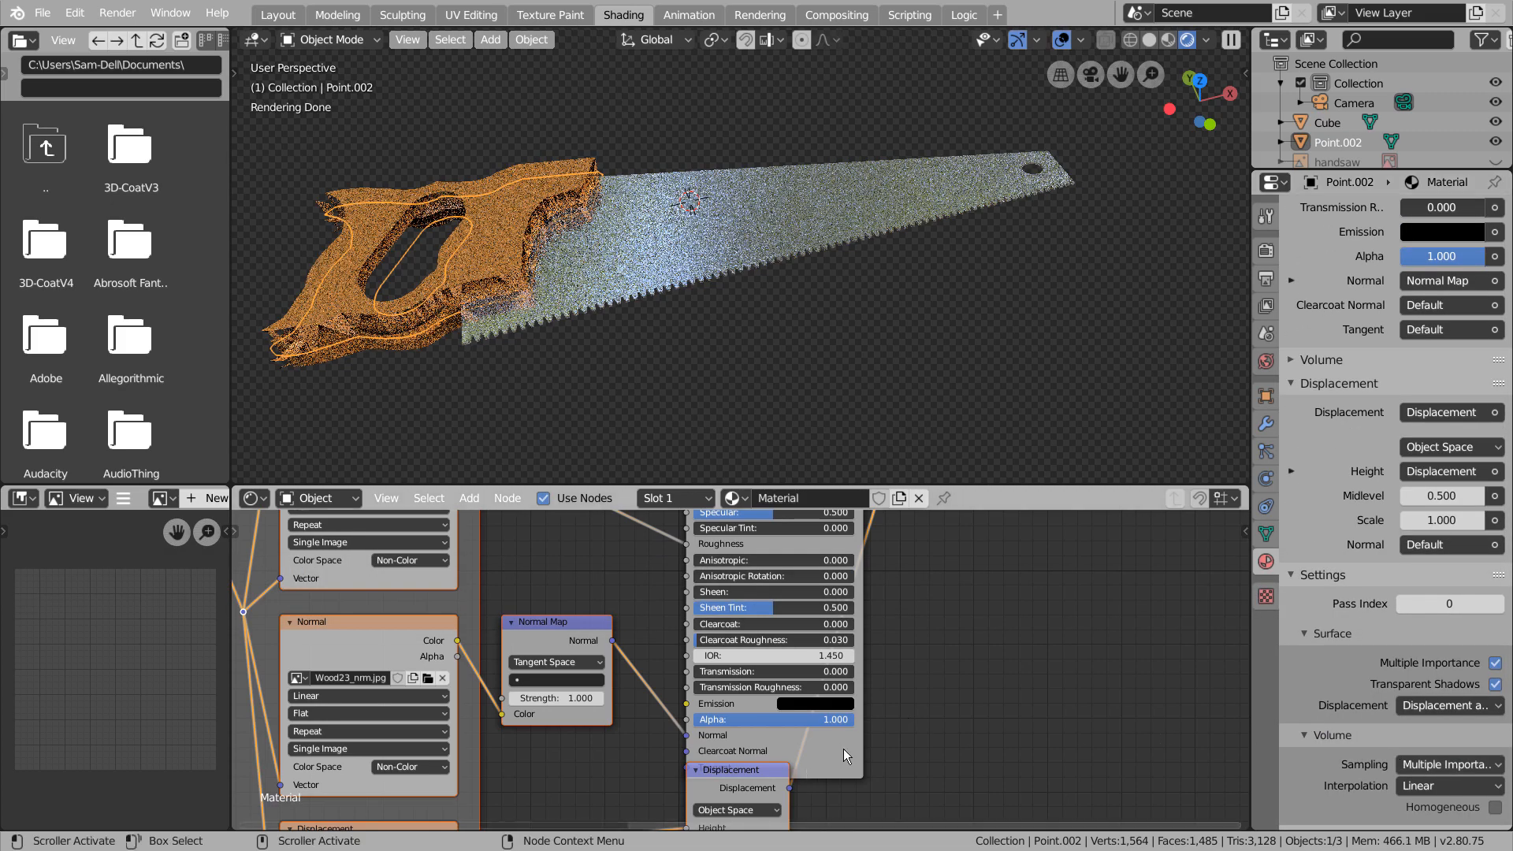
# Set the Displacement node's scale to 0.1 in the handle's material
pyautogui.scroll(-3, 712, 669)
pyautogui.write('0.1')
pyautogui.press('Return')
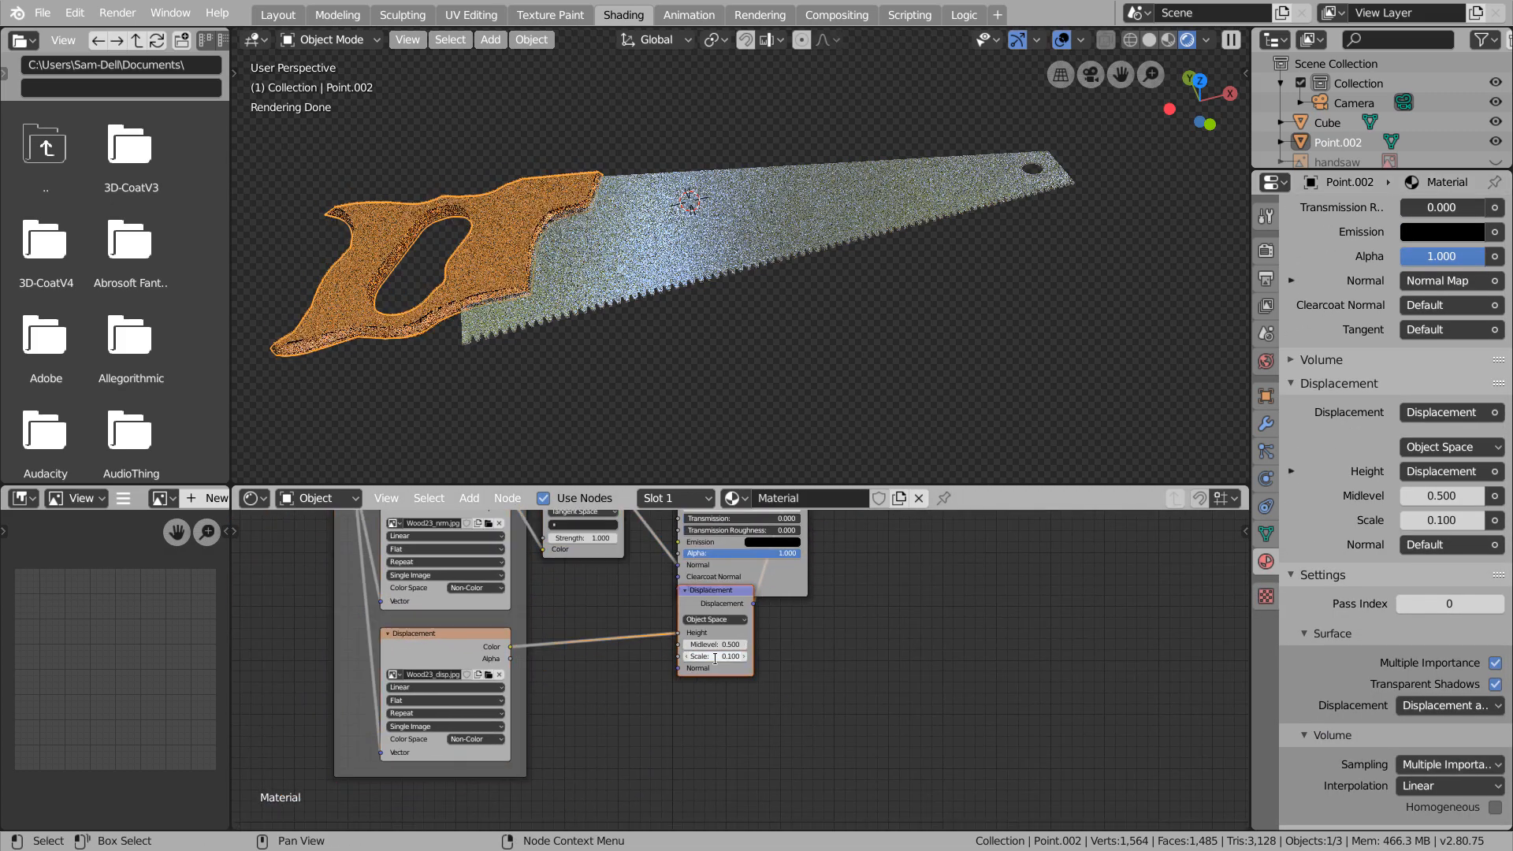
# Set the Displacement scale to 0.01 and the Normal Map strength to 0.1 in the handle's material
pyautogui.write('0.01')
pyautogui.press('Return')
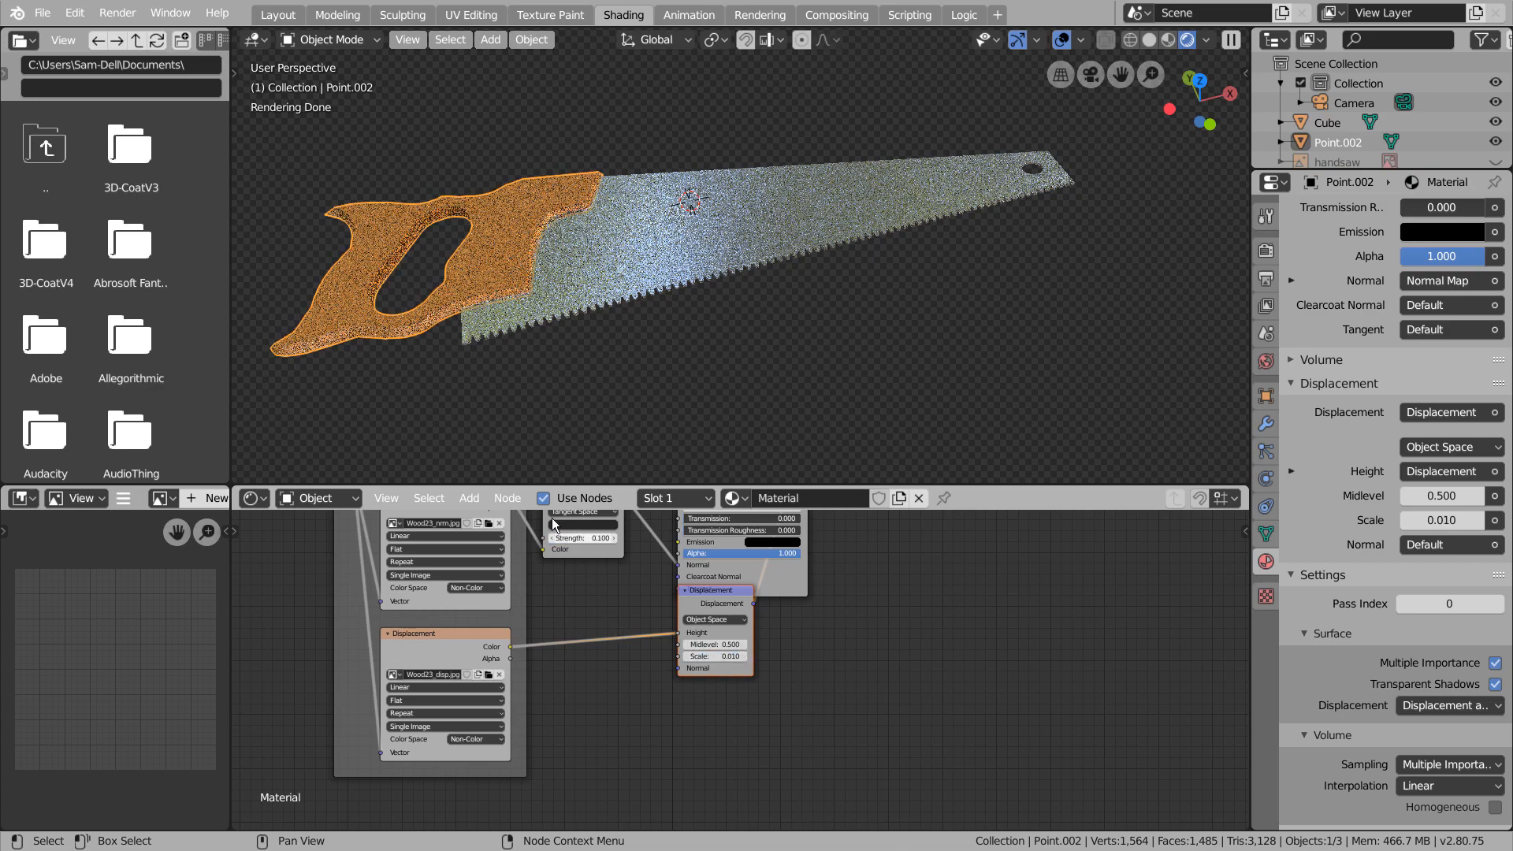
pyautogui.scroll(10, 693, 318)
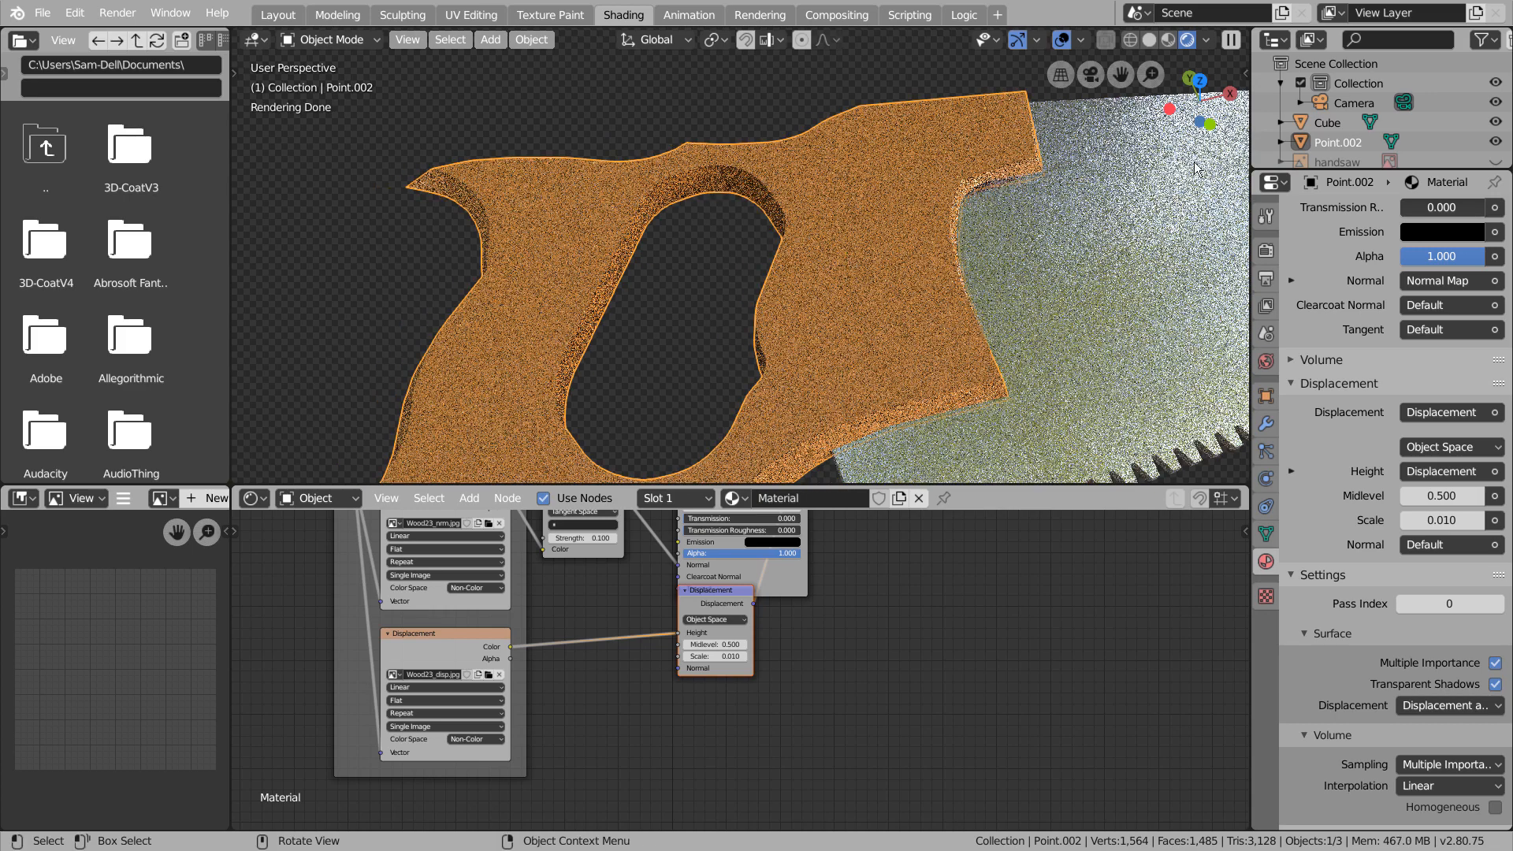
# Select the handle's entire mesh and UV-unwrap it with Project From View in the top orthographic view
pyautogui.click(1167, 40)
pyautogui.press('Tab')
pyautogui.press('a')
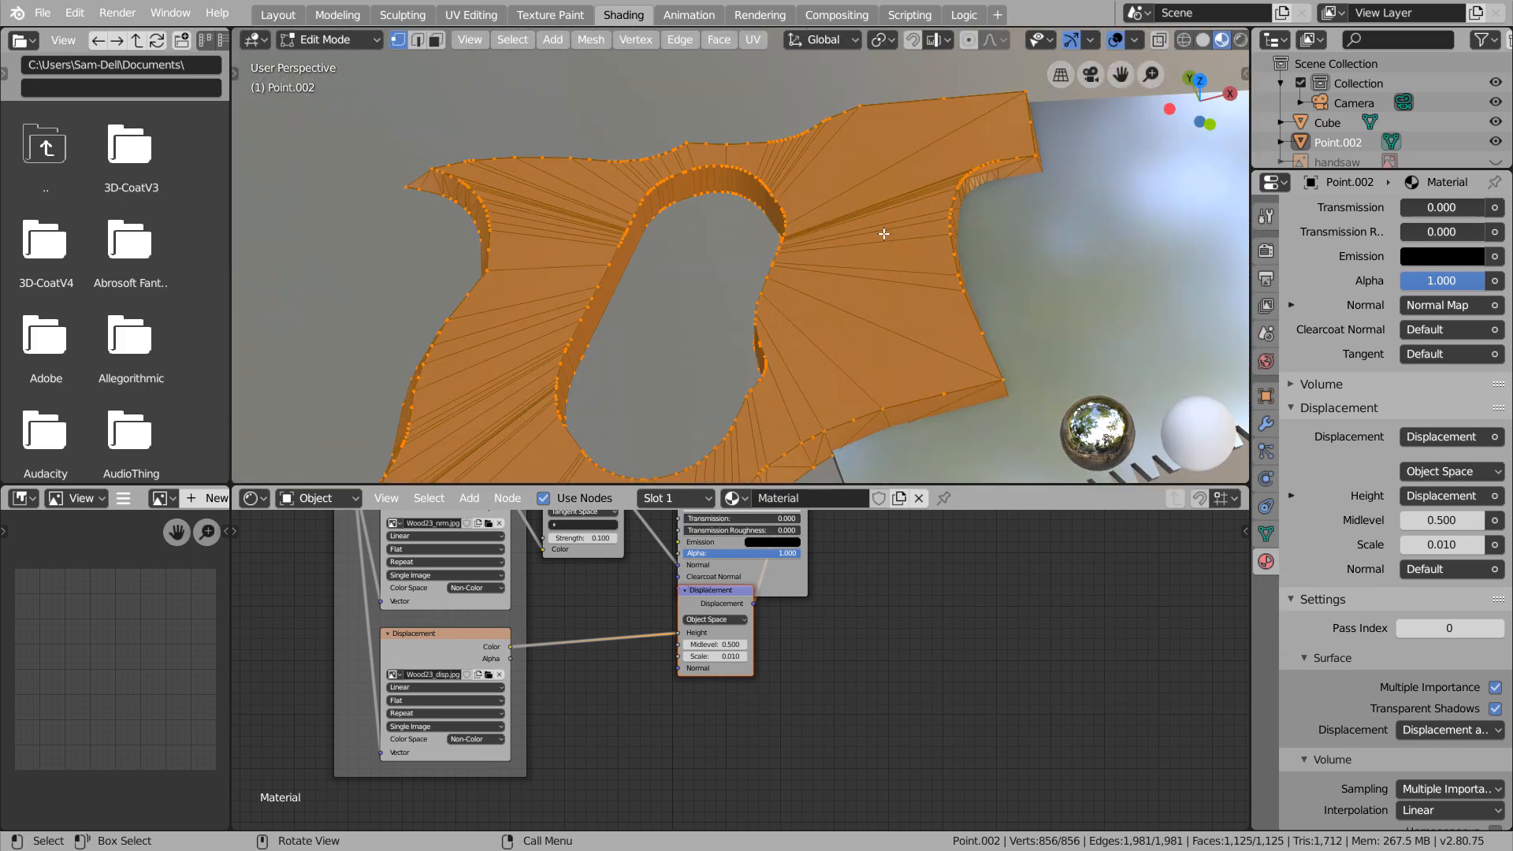
pyautogui.press('KP_7')
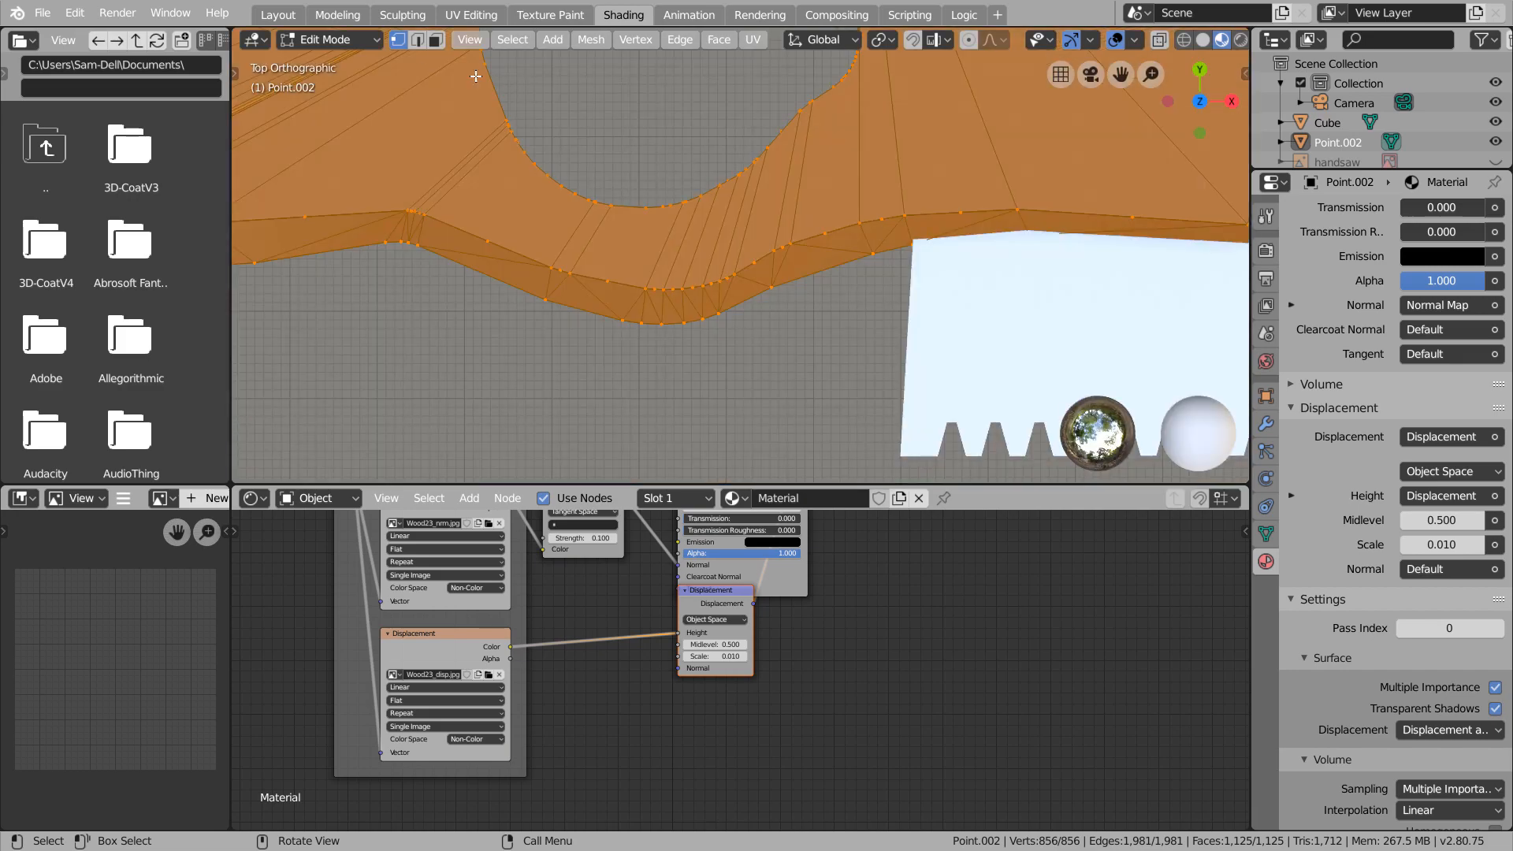
pyautogui.click(285, 15)
pyautogui.press('3')
pyautogui.keyDown('shift'); pyautogui.moveTo(680, 274); pyautogui.dragTo(807, 370, button='middle'); pyautogui.keyUp('shift')
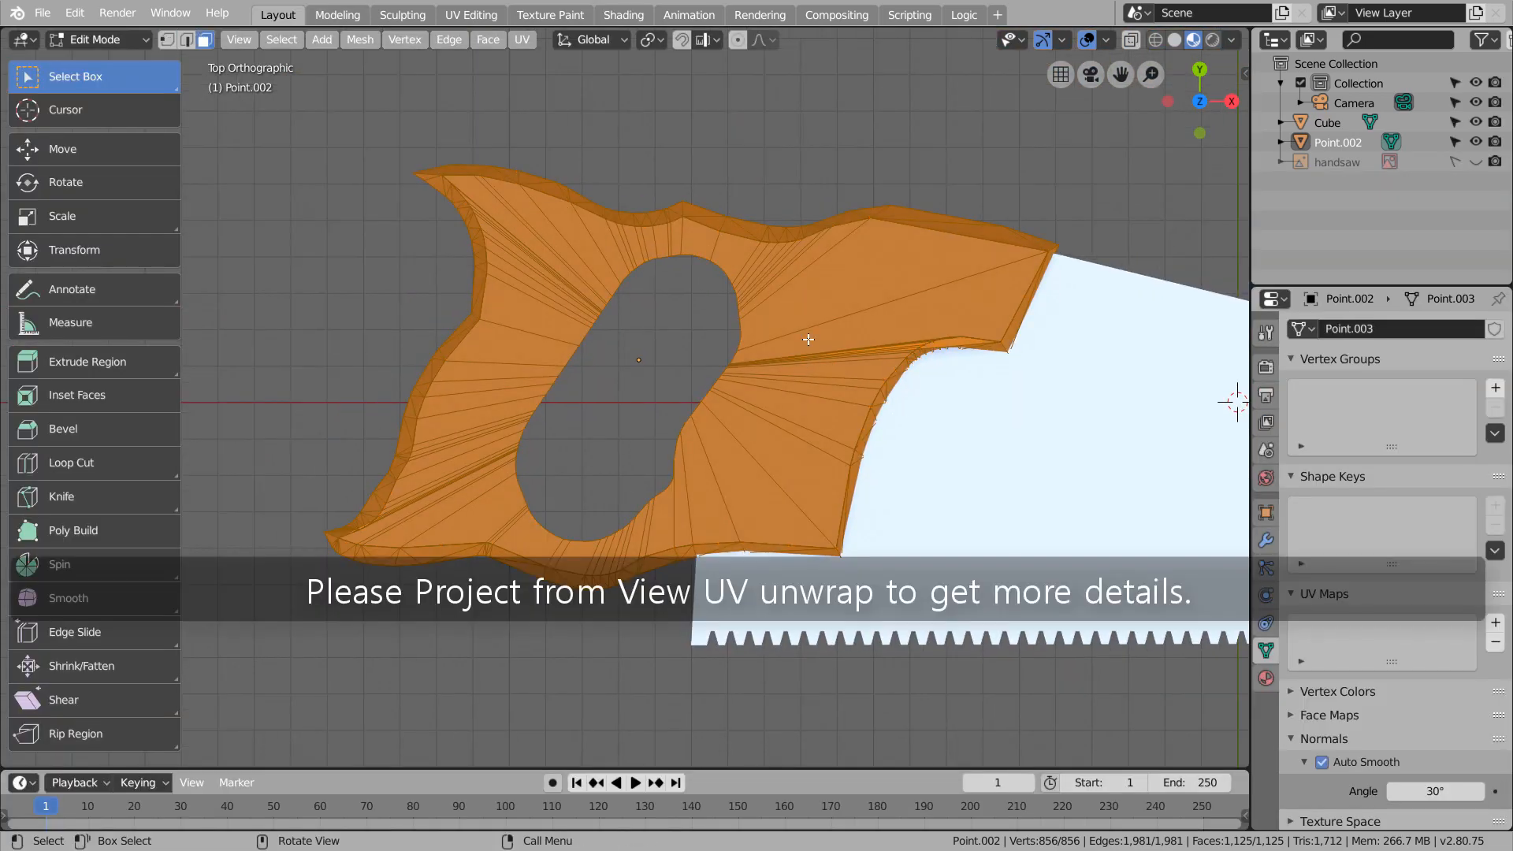
pyautogui.press('u')
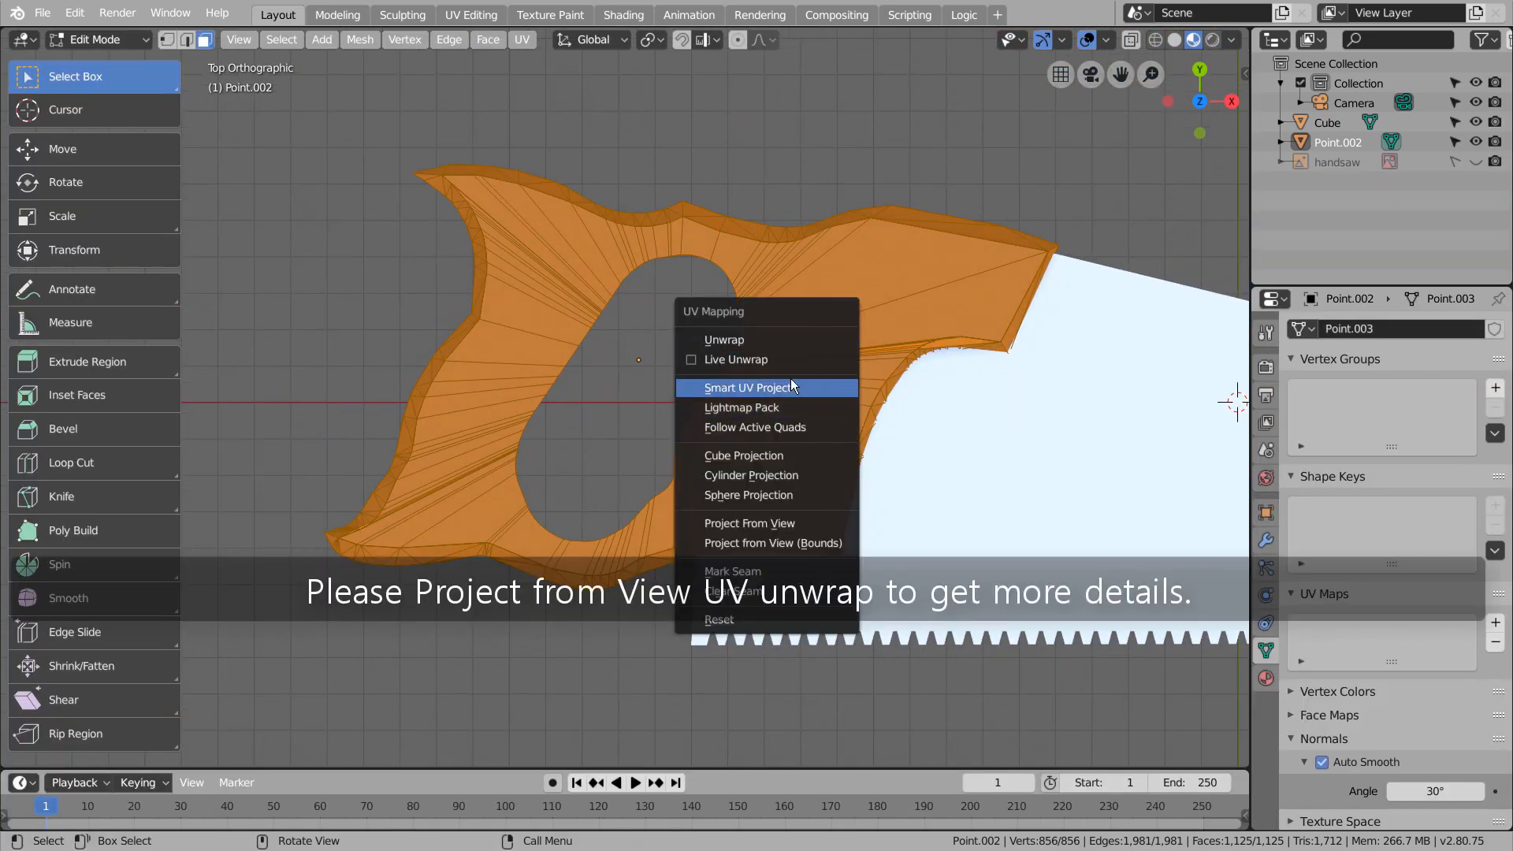
pyautogui.click(780, 524)
pyautogui.press('Tab')
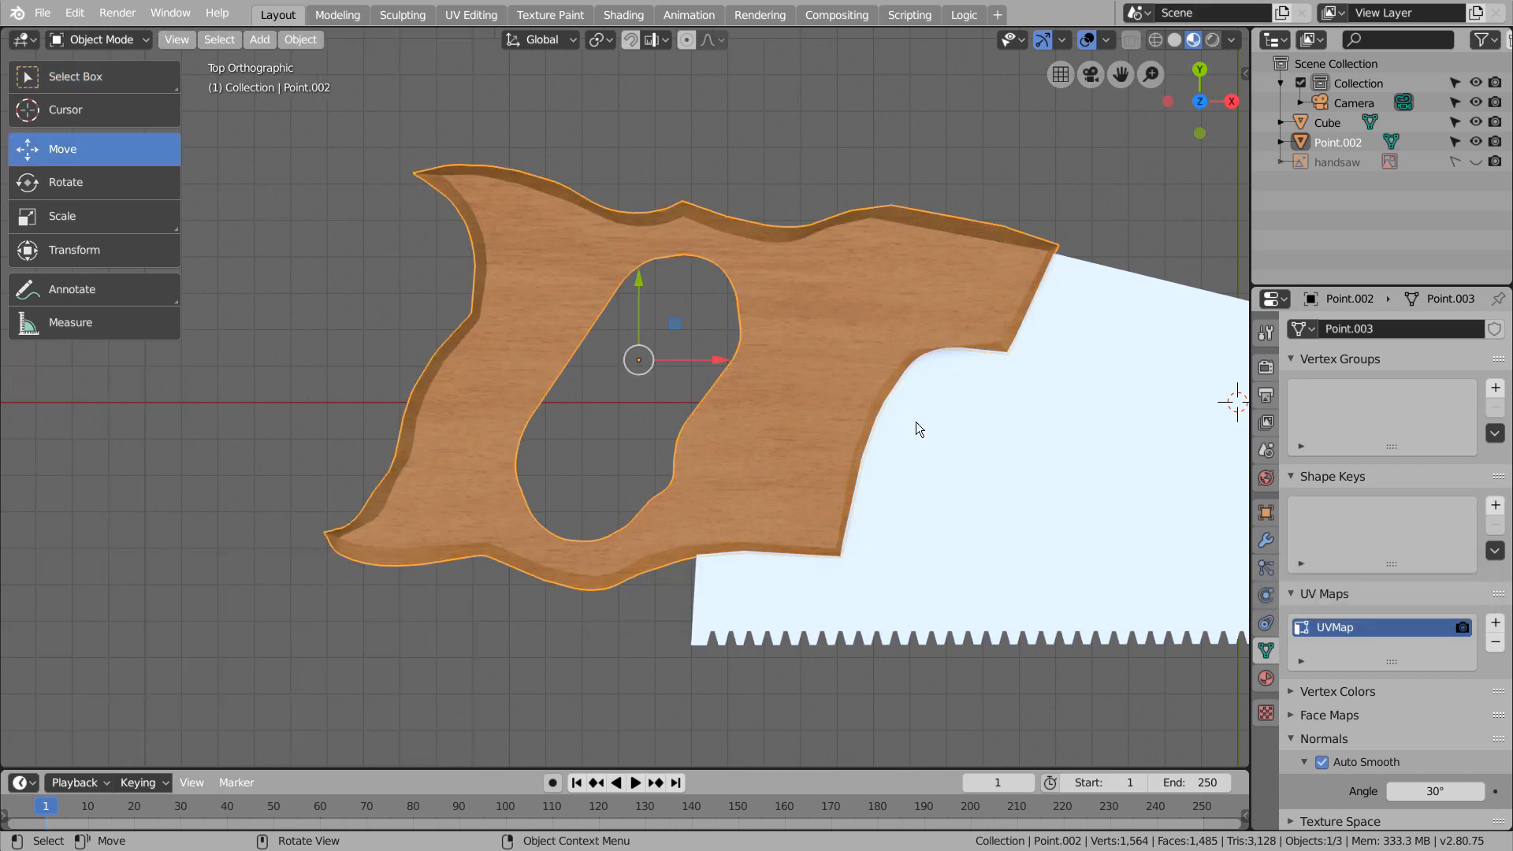
pyautogui.moveTo(916, 423); pyautogui.dragTo(751, 402, button='middle')
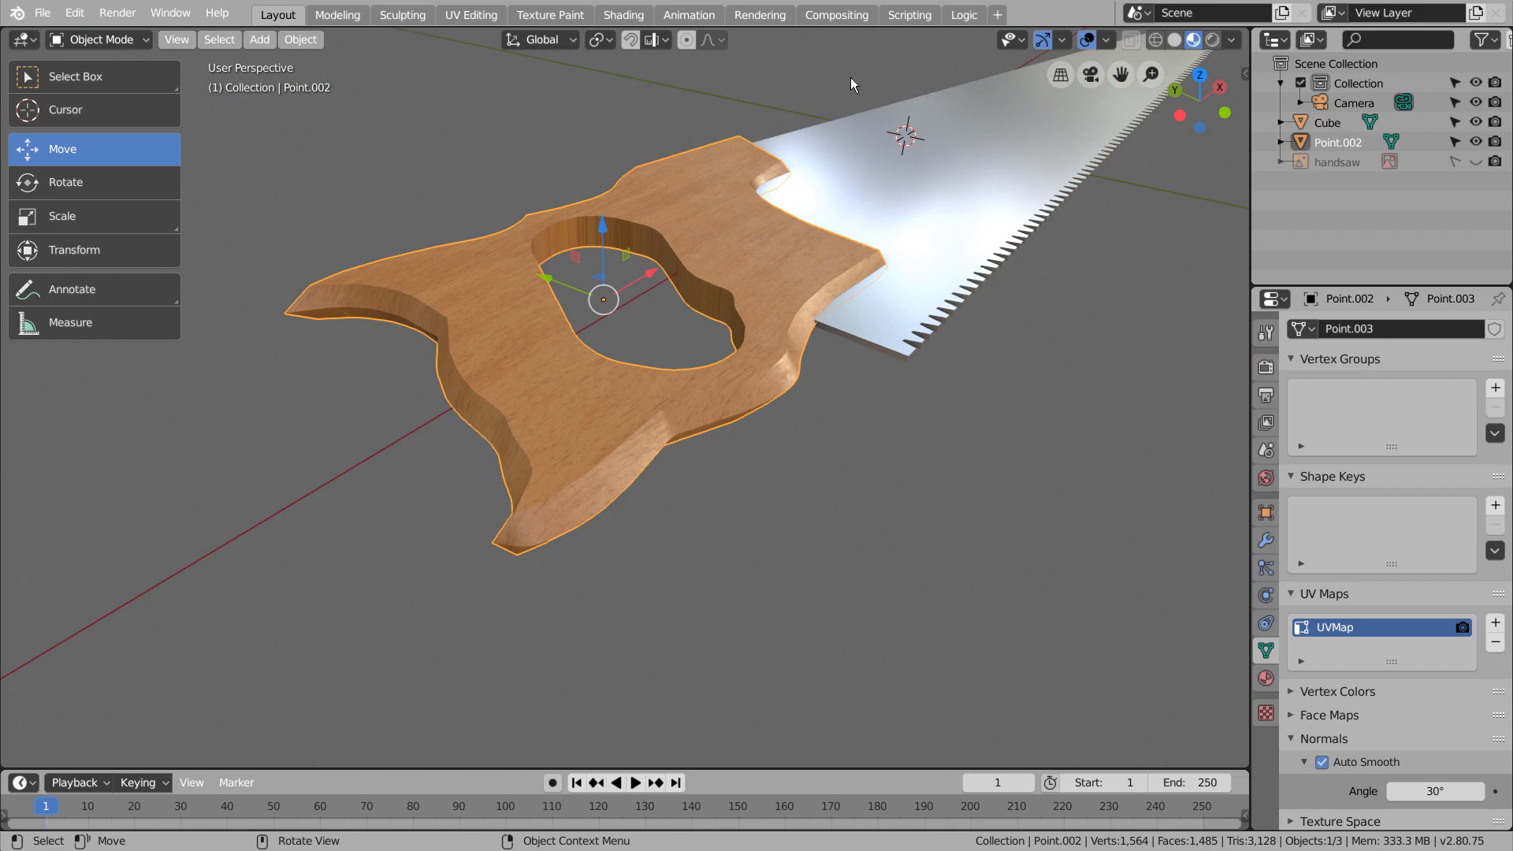
# Disconnect the Roughness texture from the handle's Principled BSDF and set its Roughness to 0.085
pyautogui.click(623, 15)
pyautogui.scroll(4, 820, 682)
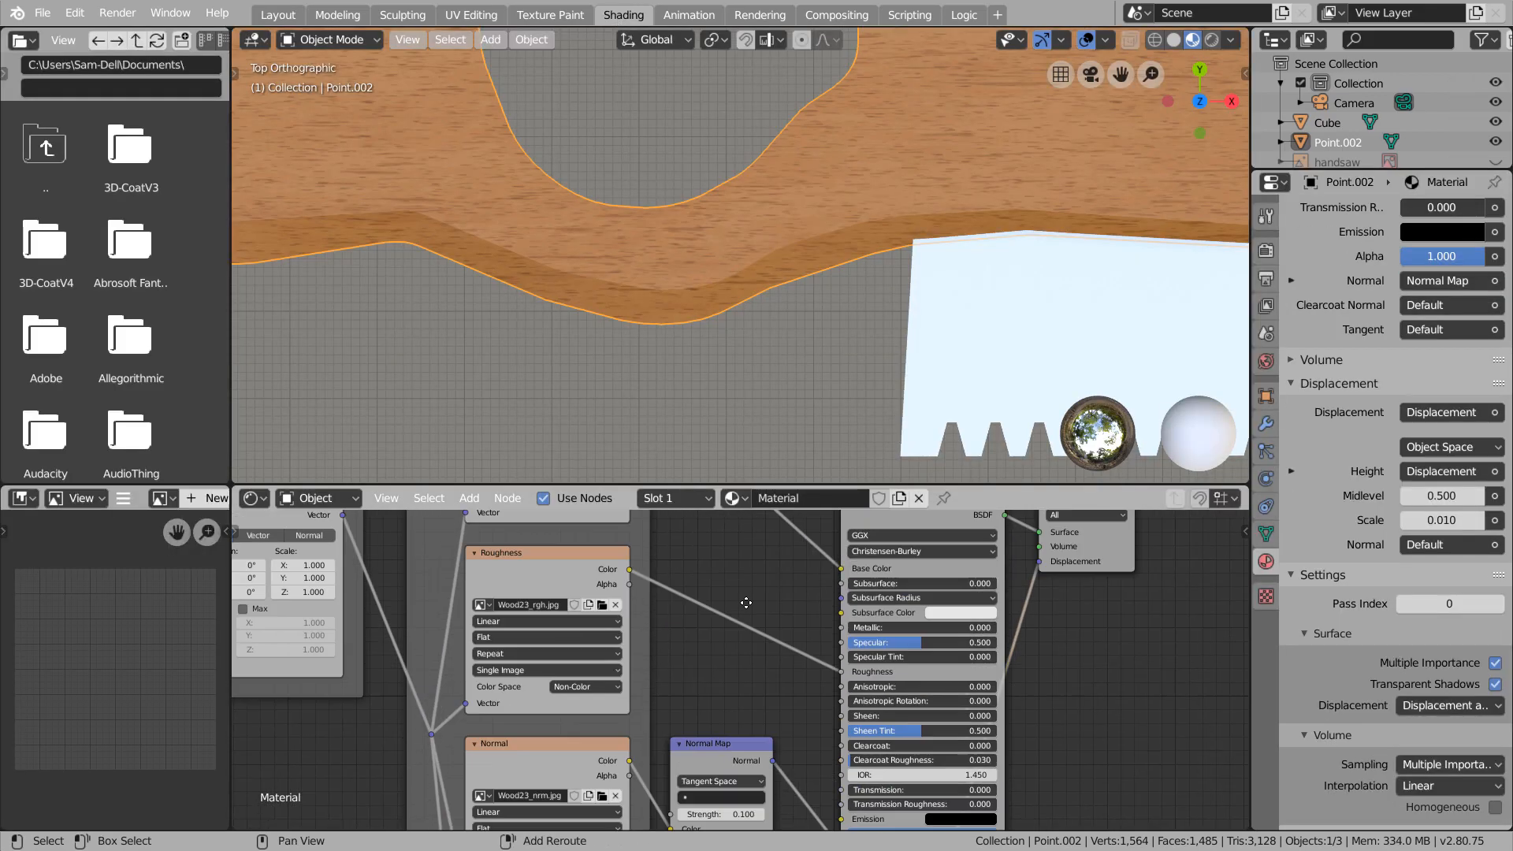
pyautogui.moveTo(820, 682); pyautogui.dragTo(788, 701)
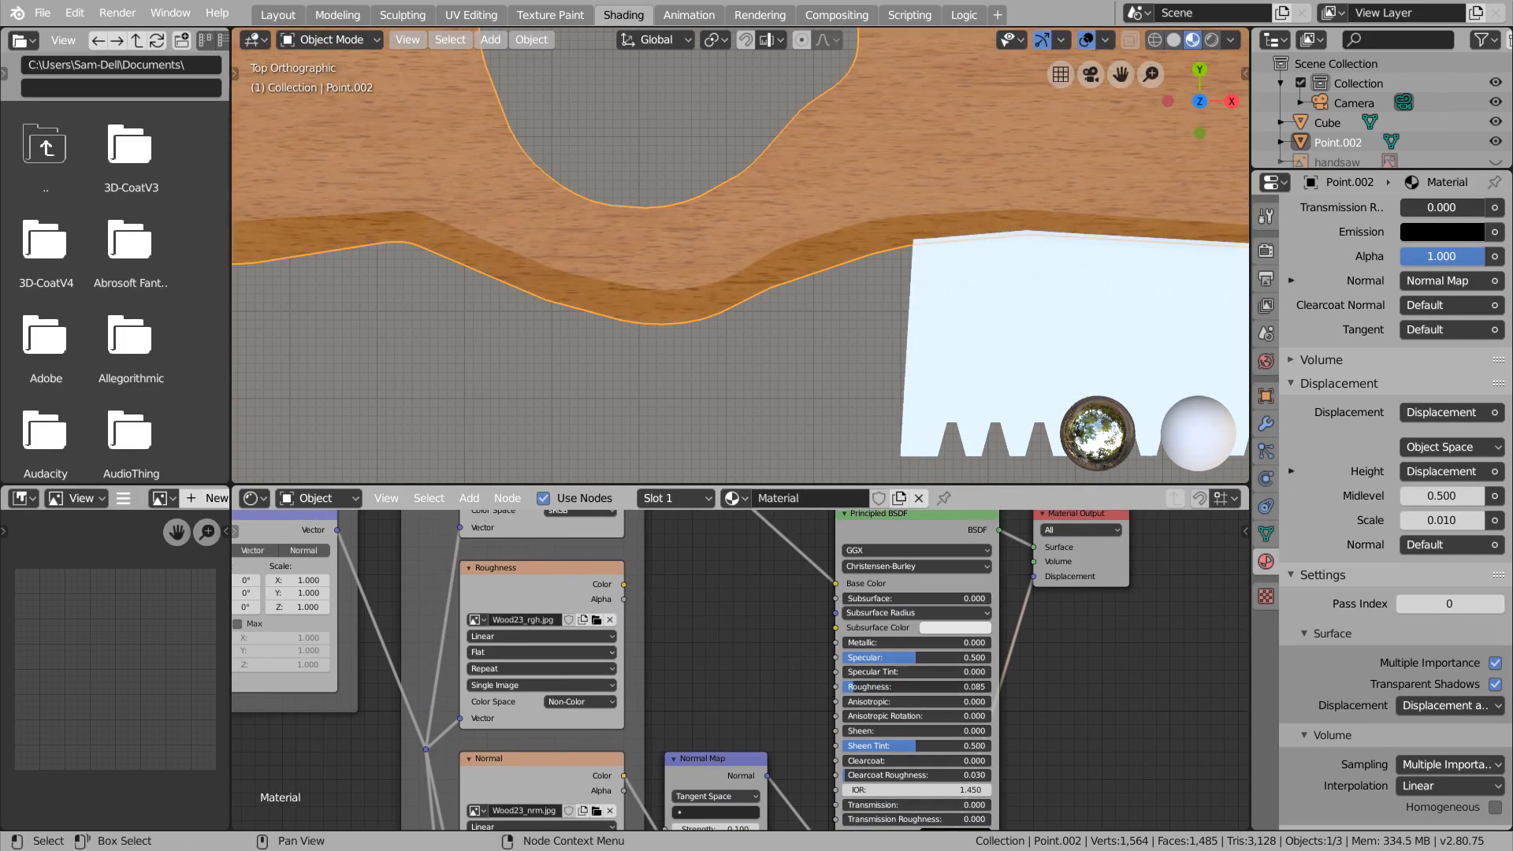
pyautogui.moveTo(804, 292)
pyautogui.mouseDown(button='middle')
pyautogui.moveTo(881, 196)
pyautogui.moveTo(793, 291)
pyautogui.moveTo(820, 235)
pyautogui.moveTo(824, 276)
pyautogui.mouseUp(button='middle')
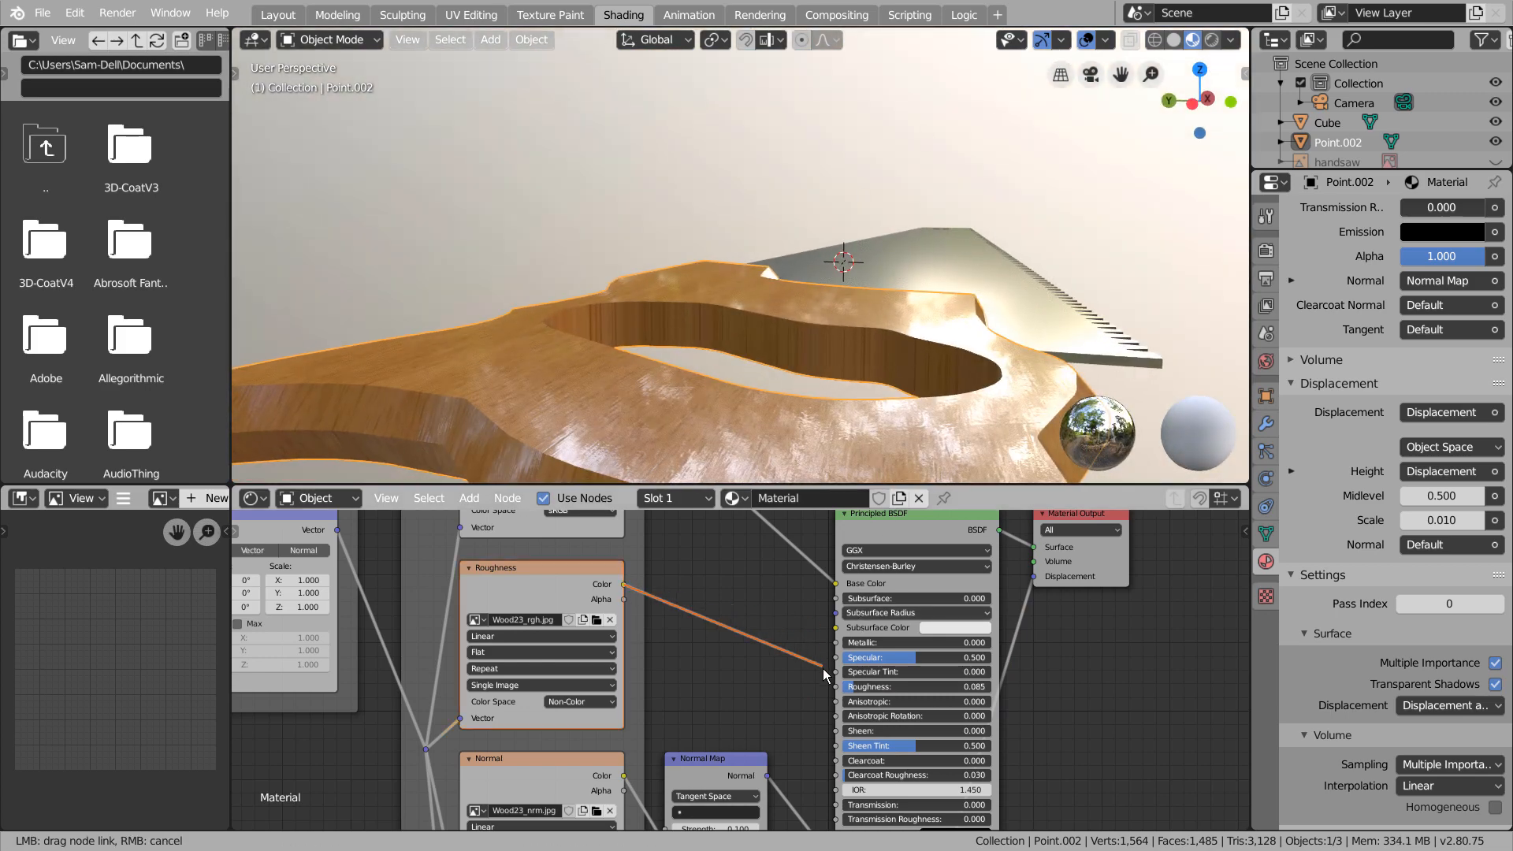
pyautogui.moveTo(824, 675); pyautogui.dragTo(836, 687)
pyautogui.hotkey('ctrl', 'z')
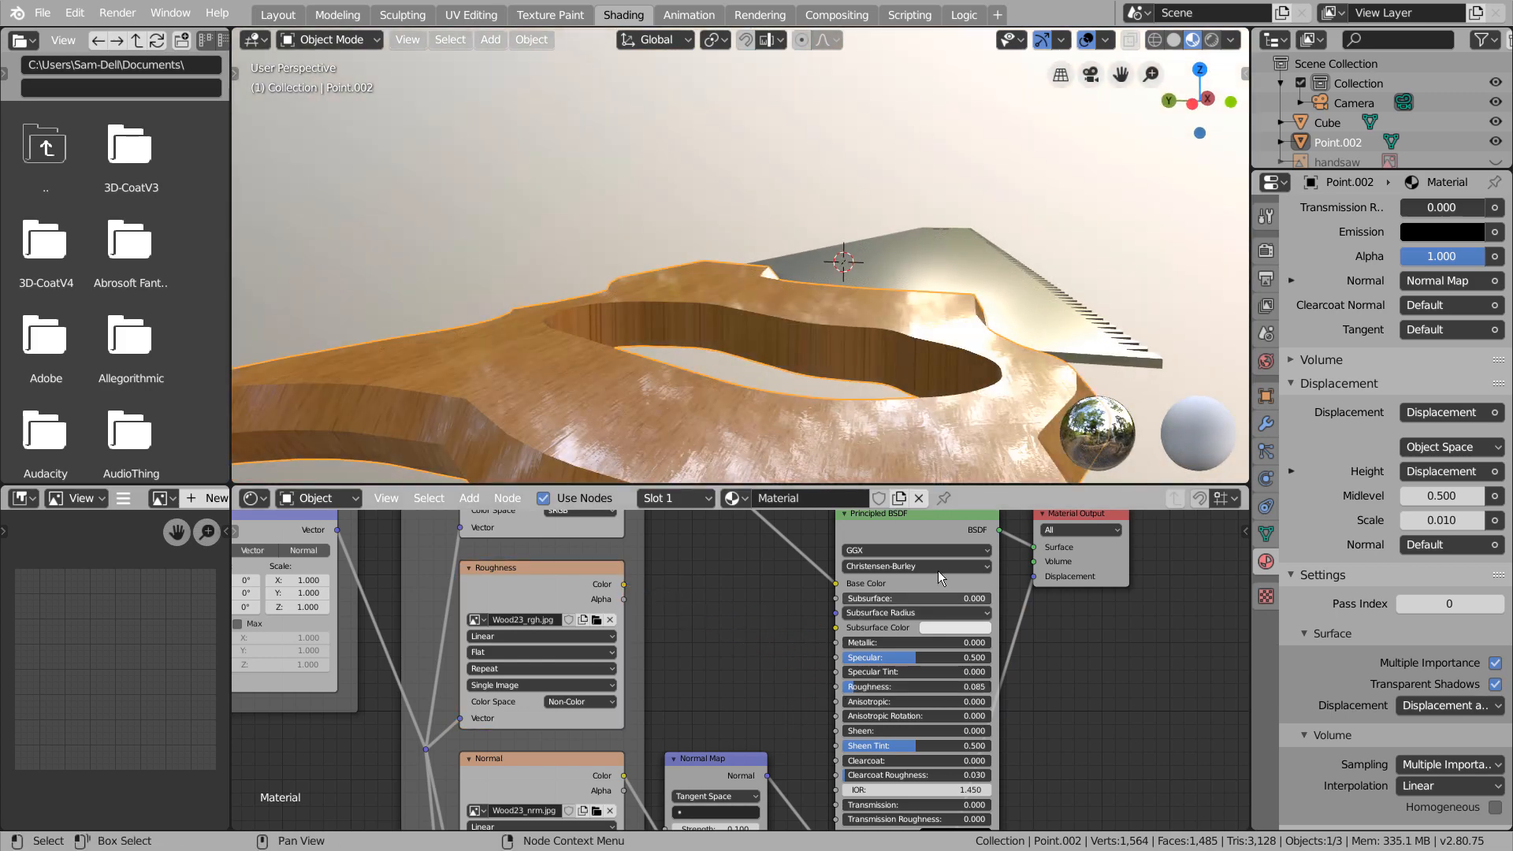
# Add a plane beneath the saw and scale it by 15 to serve as the ground
pyautogui.moveTo(906, 339); pyautogui.dragTo(872, 353, button='middle')
pyautogui.scroll(-6, 911, 397)
pyautogui.press('KP_7')
pyautogui.press('KP_1')
pyautogui.click(871, 353)
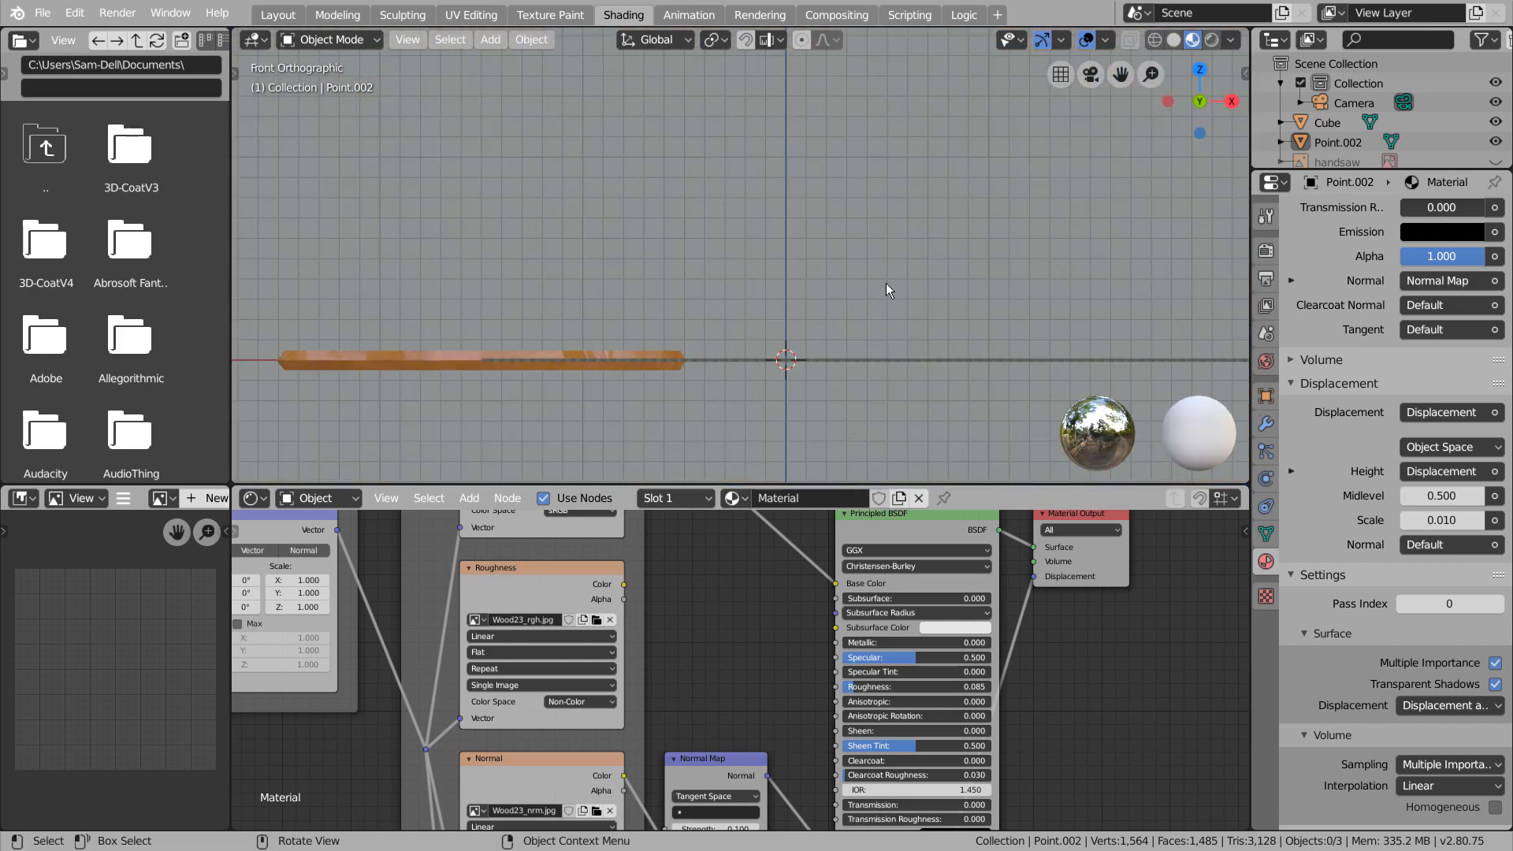
pyautogui.click(288, 22)
pyautogui.moveTo(654, 376); pyautogui.dragTo(815, 545, button='middle')
pyautogui.hotkey('shift', 'a')
pyautogui.moveTo(810, 470)
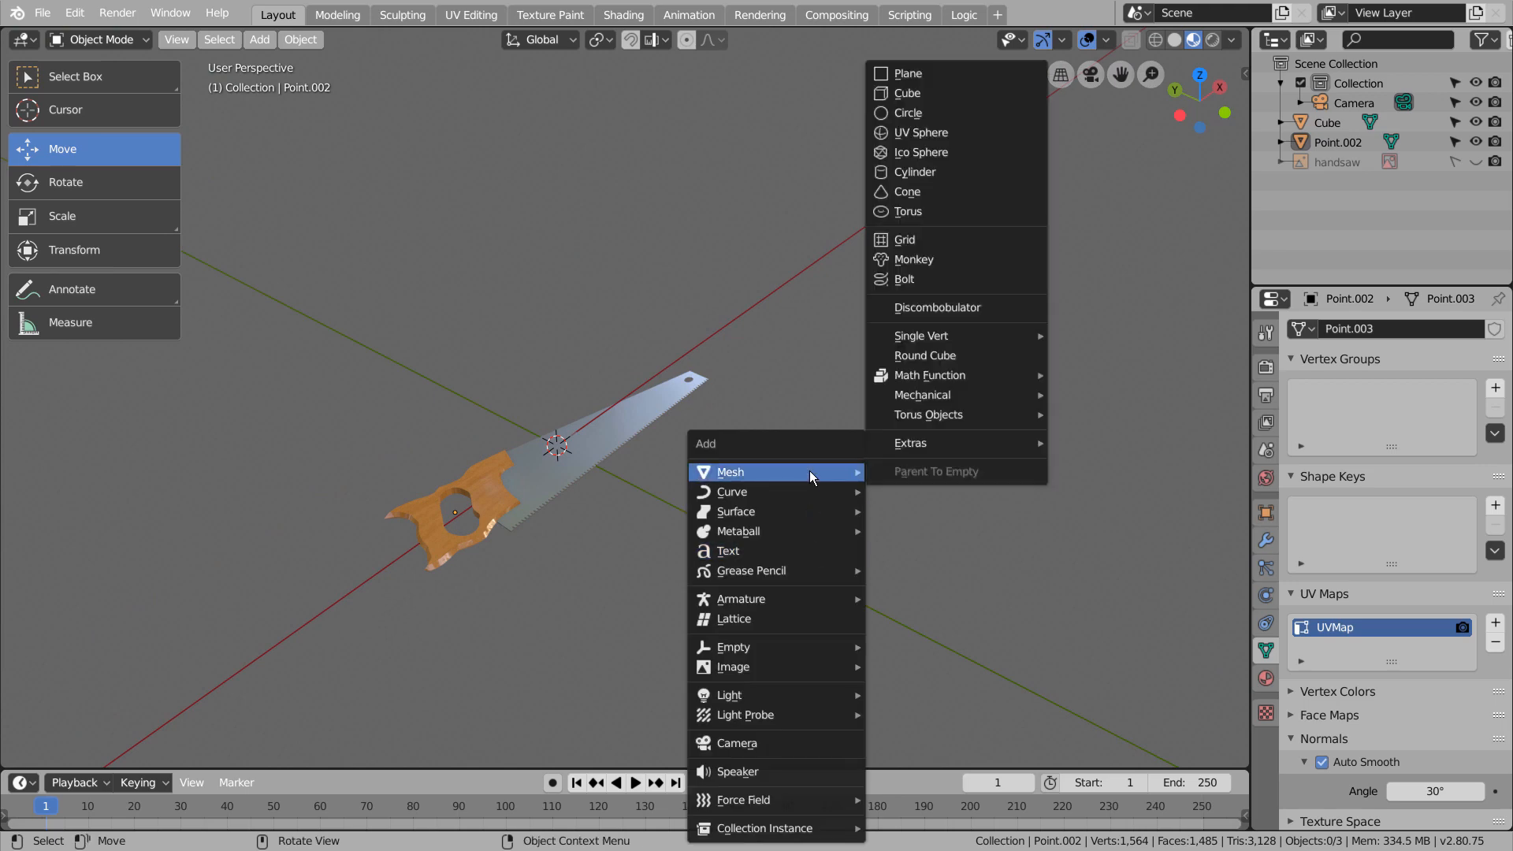
pyautogui.click(978, 78)
pyautogui.write('s15')
pyautogui.press('Return')
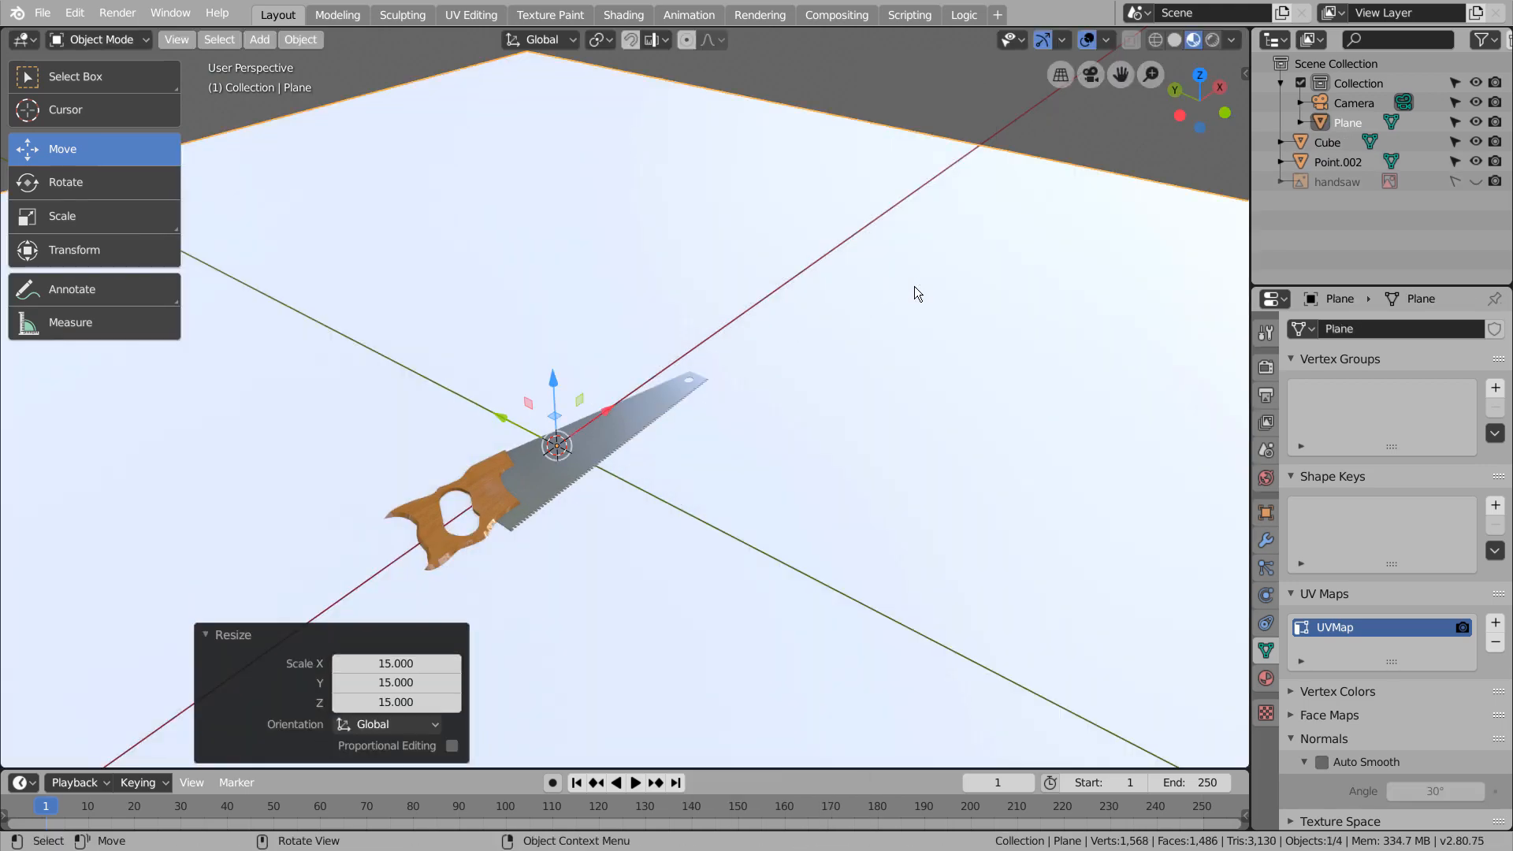
# Create a new 1024 x 1024 px image named Untitled with the UV Grid generated type
pyautogui.click(623, 14)
pyautogui.click(175, 498)
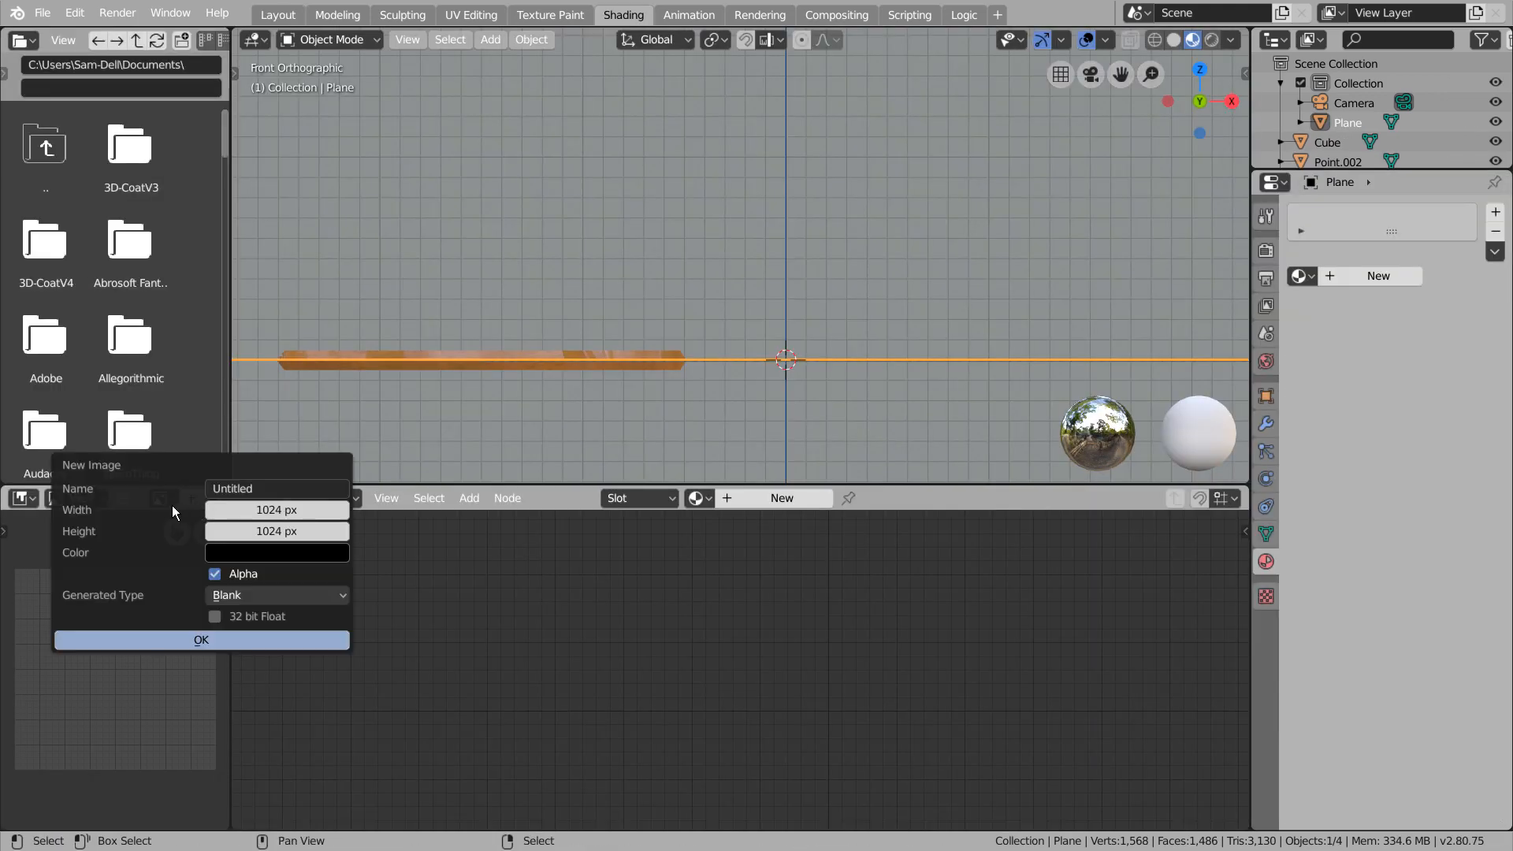
pyautogui.click(272, 595)
pyautogui.click(272, 639)
pyautogui.click(270, 641)
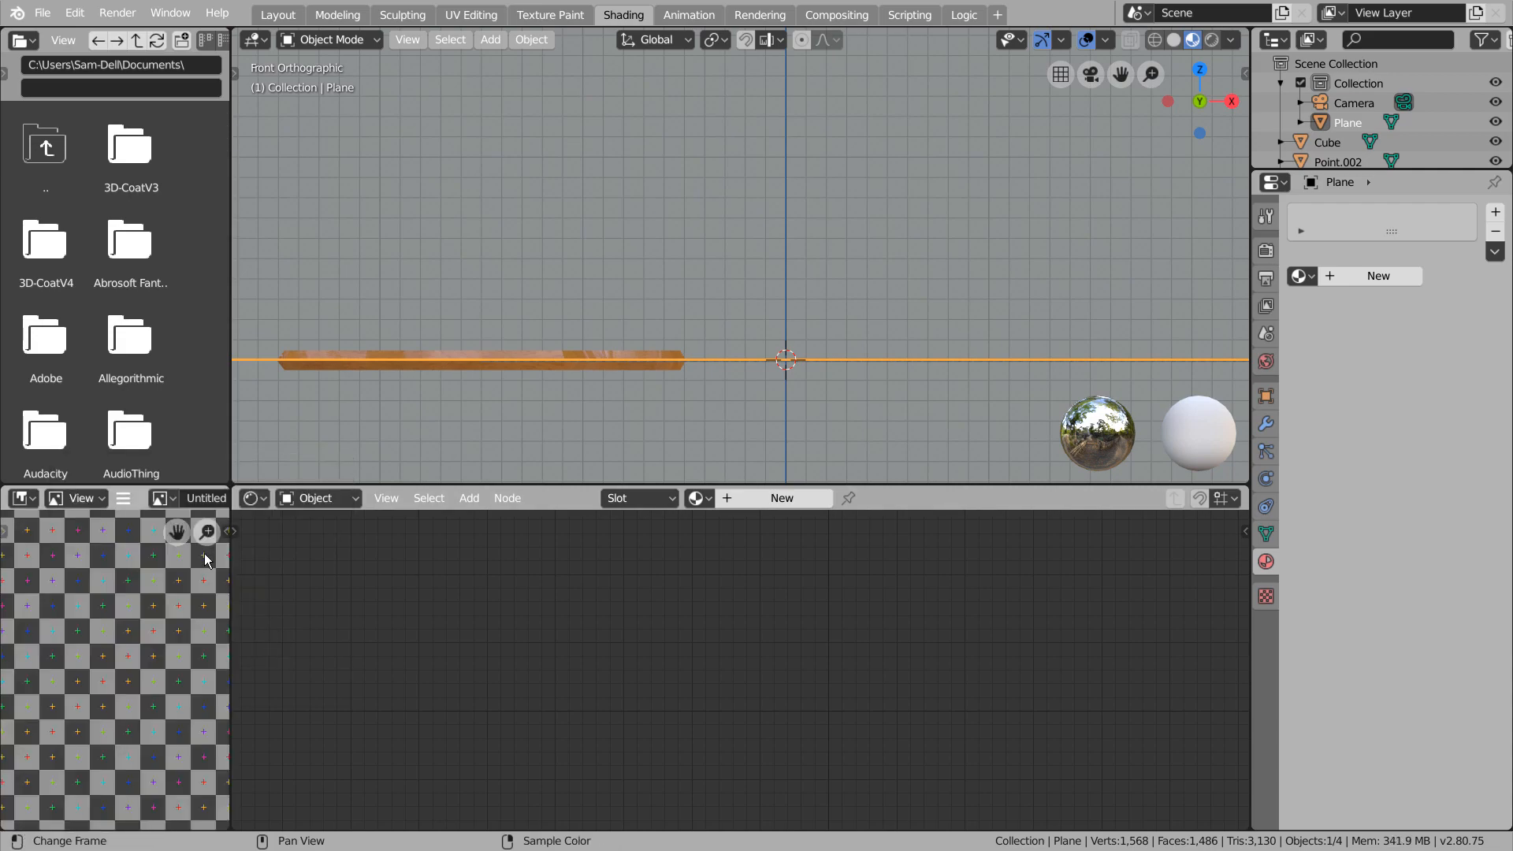
# Give the plane a new material and link the Untitled grid image's Color to its Base Color
pyautogui.click(779, 498)
pyautogui.moveTo(156, 500); pyautogui.dragTo(544, 654)
pyautogui.moveTo(708, 678); pyautogui.dragTo(835, 584)
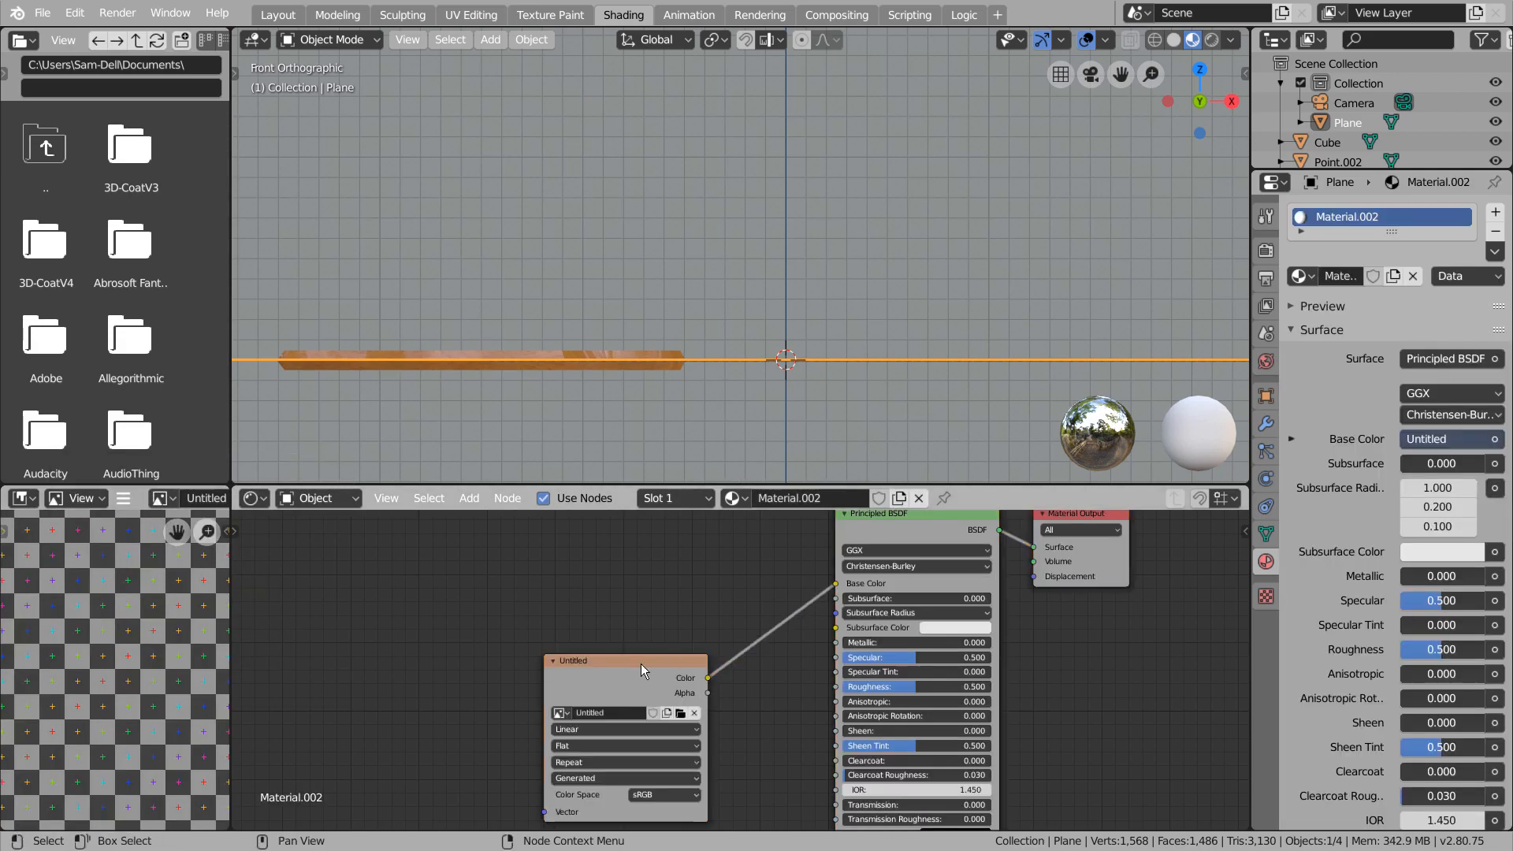
pyautogui.moveTo(640, 664); pyautogui.dragTo(628, 569)
# Join the saw blade and the handle into a single object in the Layout workspace
pyautogui.click(276, 16)
pyautogui.scroll(3, 679, 551)
pyautogui.keyDown('shift'); pyautogui.moveTo(715, 516); pyautogui.dragTo(741, 498, button='middle'); pyautogui.keyUp('shift')
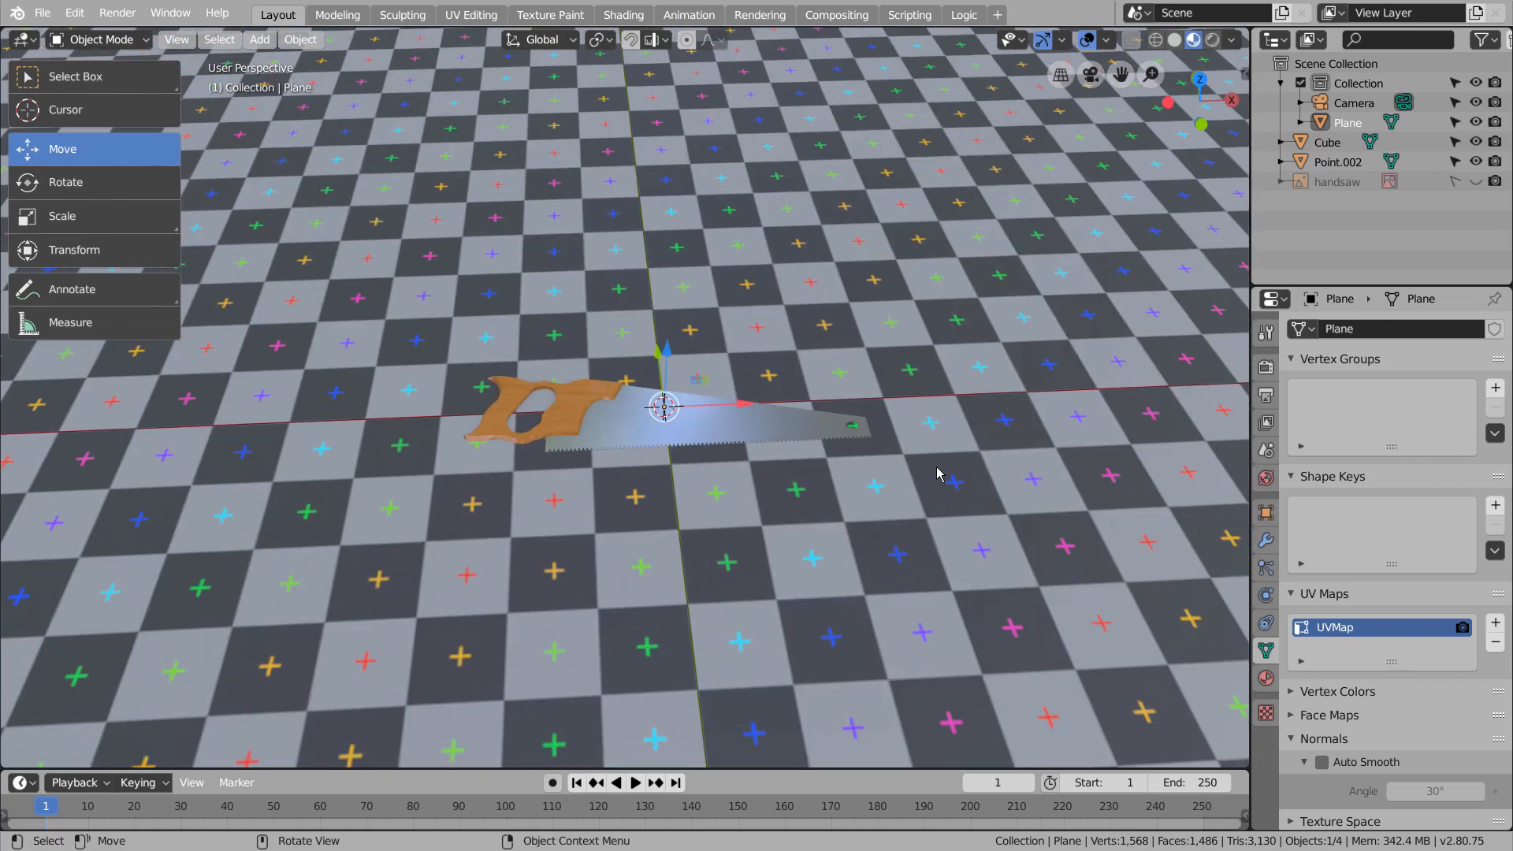
pyautogui.scroll(-5, 1014, 516)
pyautogui.scroll(8, 783, 479)
pyautogui.click(500, 409)
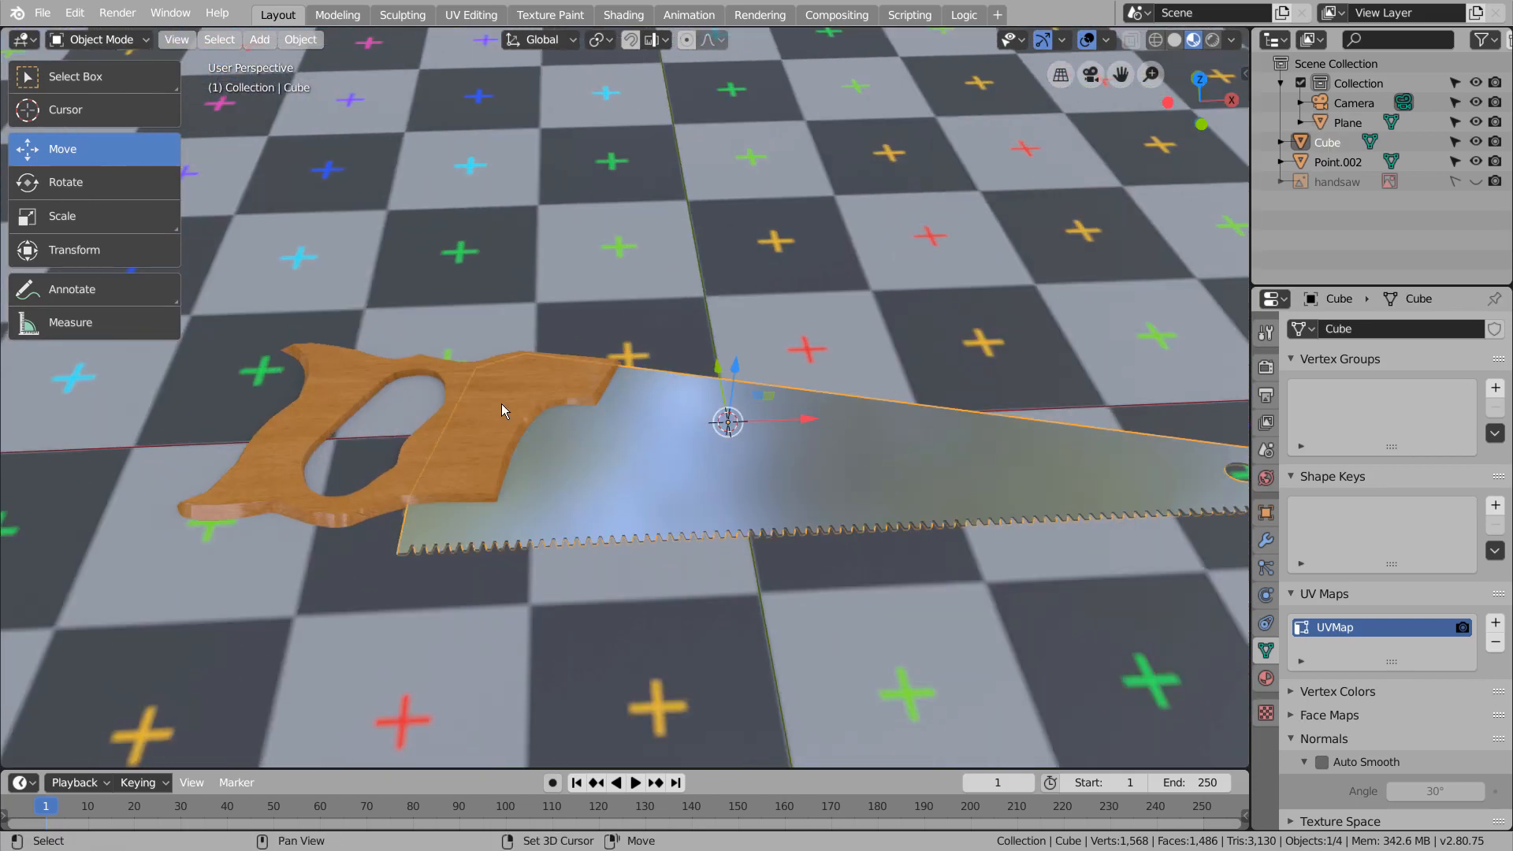
pyautogui.keyDown('shift'); pyautogui.click(501, 405); pyautogui.keyUp('shift')
pyautogui.hotkey('ctrl', 'j')
# Duplicate the joined saw and rotate the copy about 43.7° around Z in top view
pyautogui.moveTo(556, 424); pyautogui.dragTo(626, 438, button='middle')
pyautogui.press('KP_7')
pyautogui.hotkey('shift', 'd')
pyautogui.press('r')
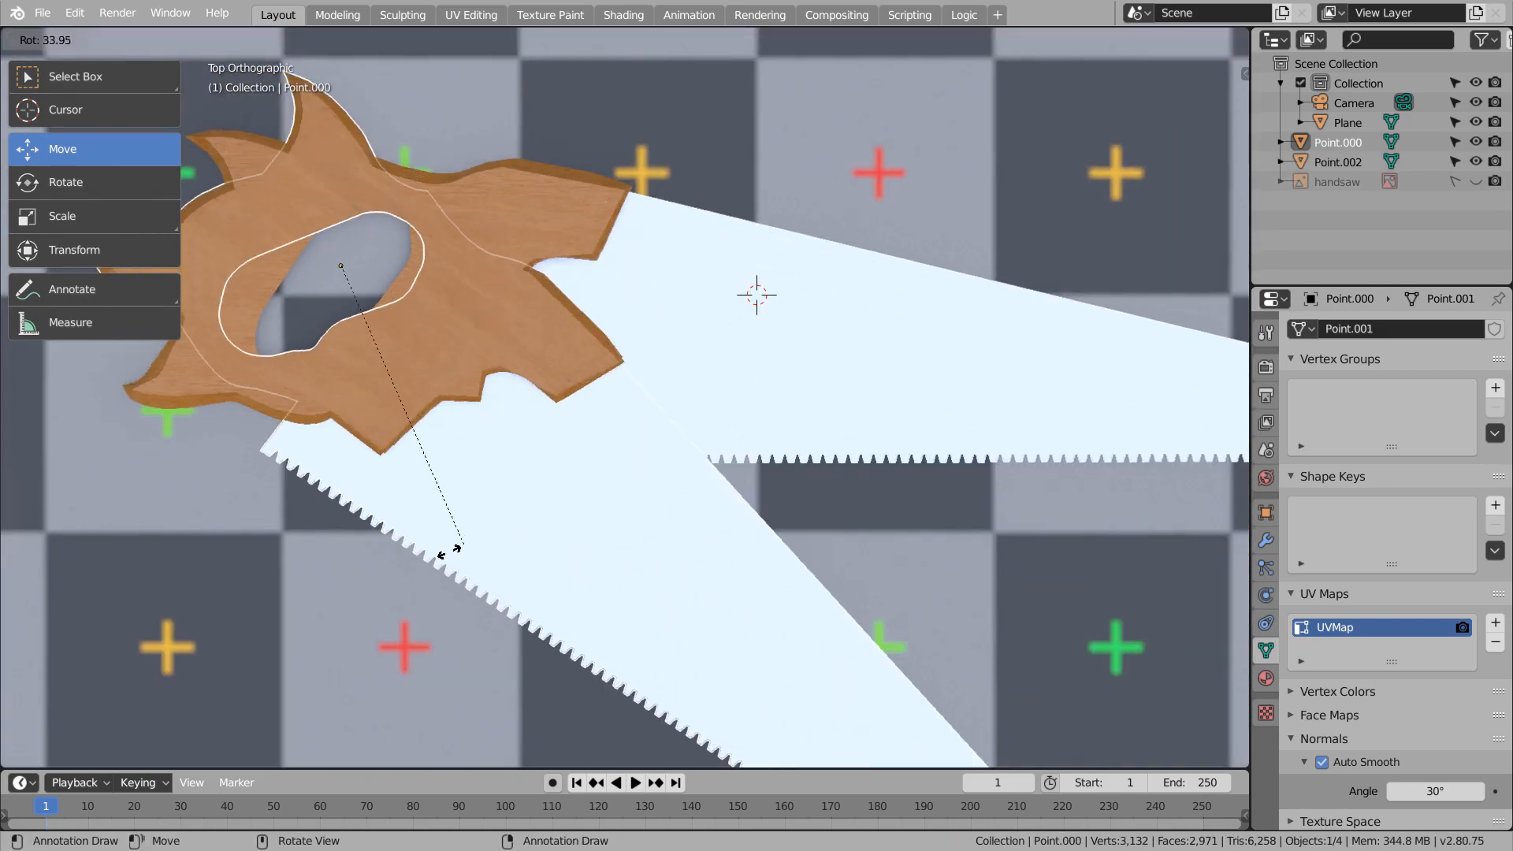
pyautogui.click(418, 558)
# Rotate the duplicated saw by about -64.2° around Z so its blade crosses above the original one
pyautogui.moveTo(509, 473); pyautogui.dragTo(611, 362, button='middle')
pyautogui.press('KP_7')
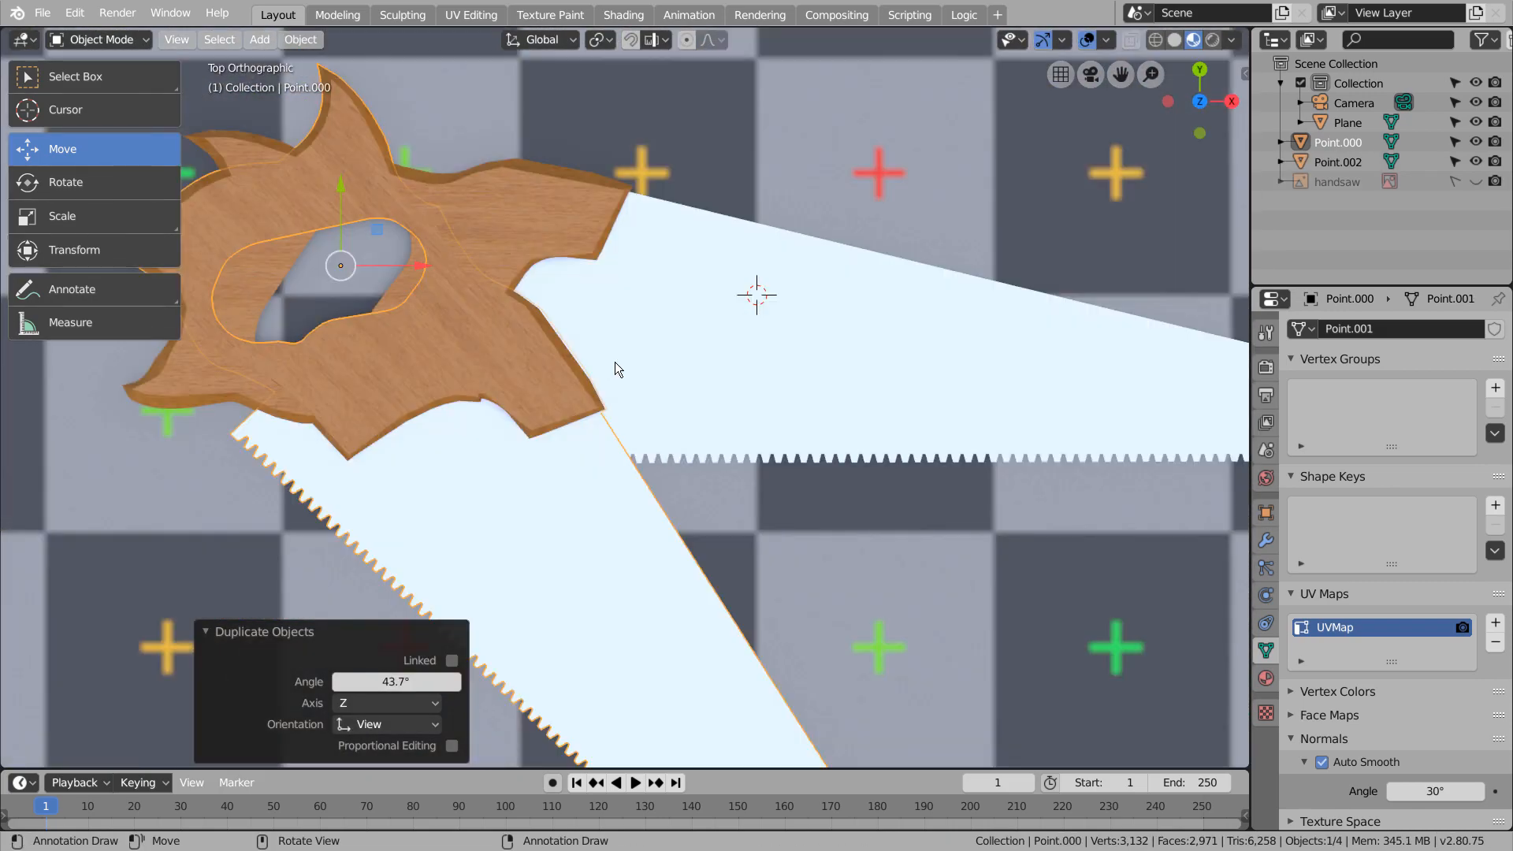
pyautogui.press('r')
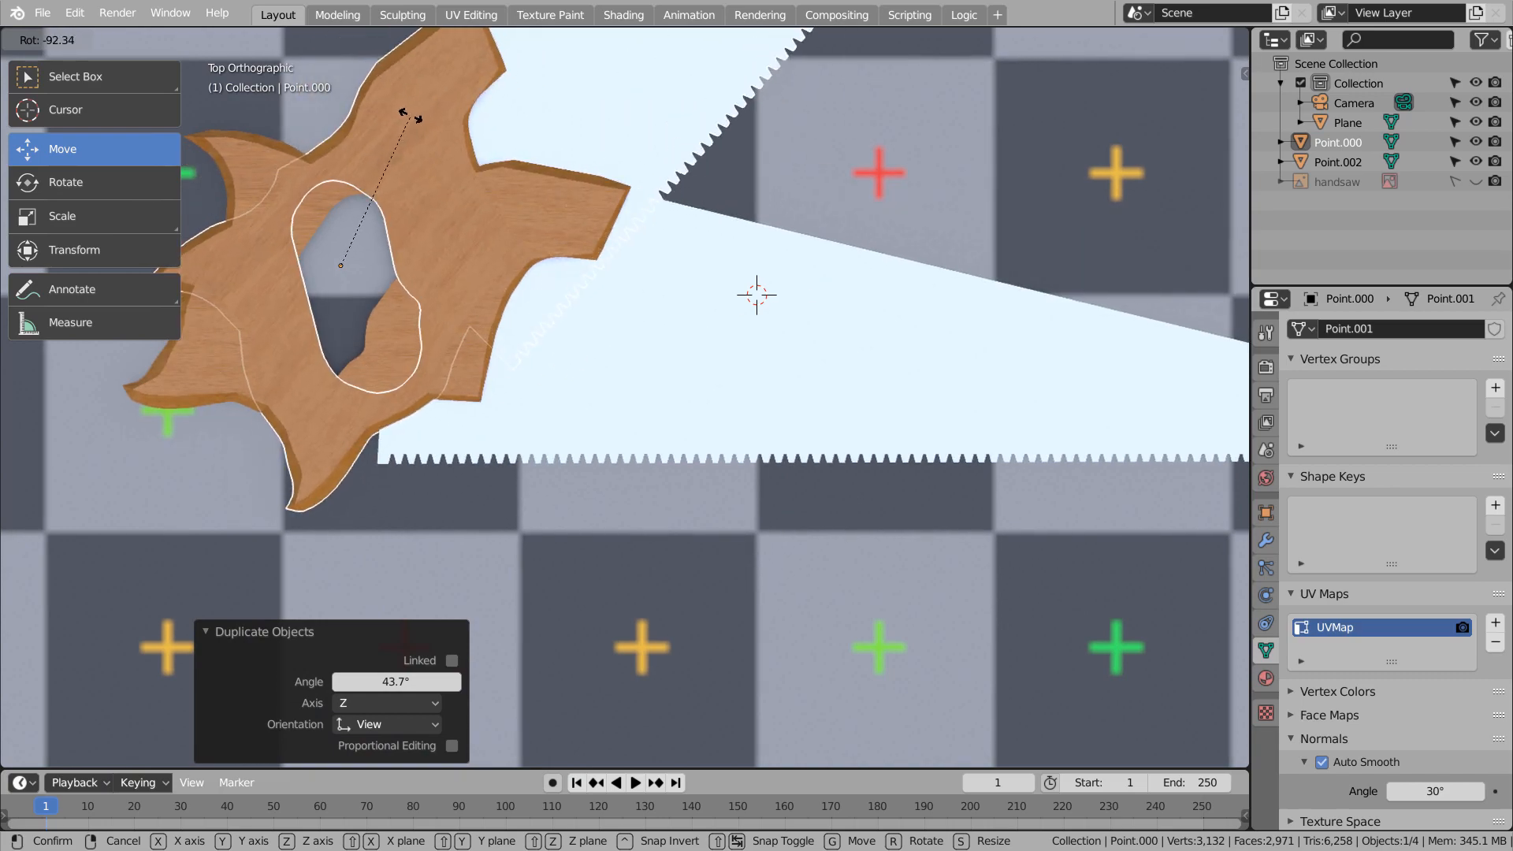
pyautogui.click(459, 169)
pyautogui.scroll(2, 396, 279)
pyautogui.scroll(-8, 396, 273)
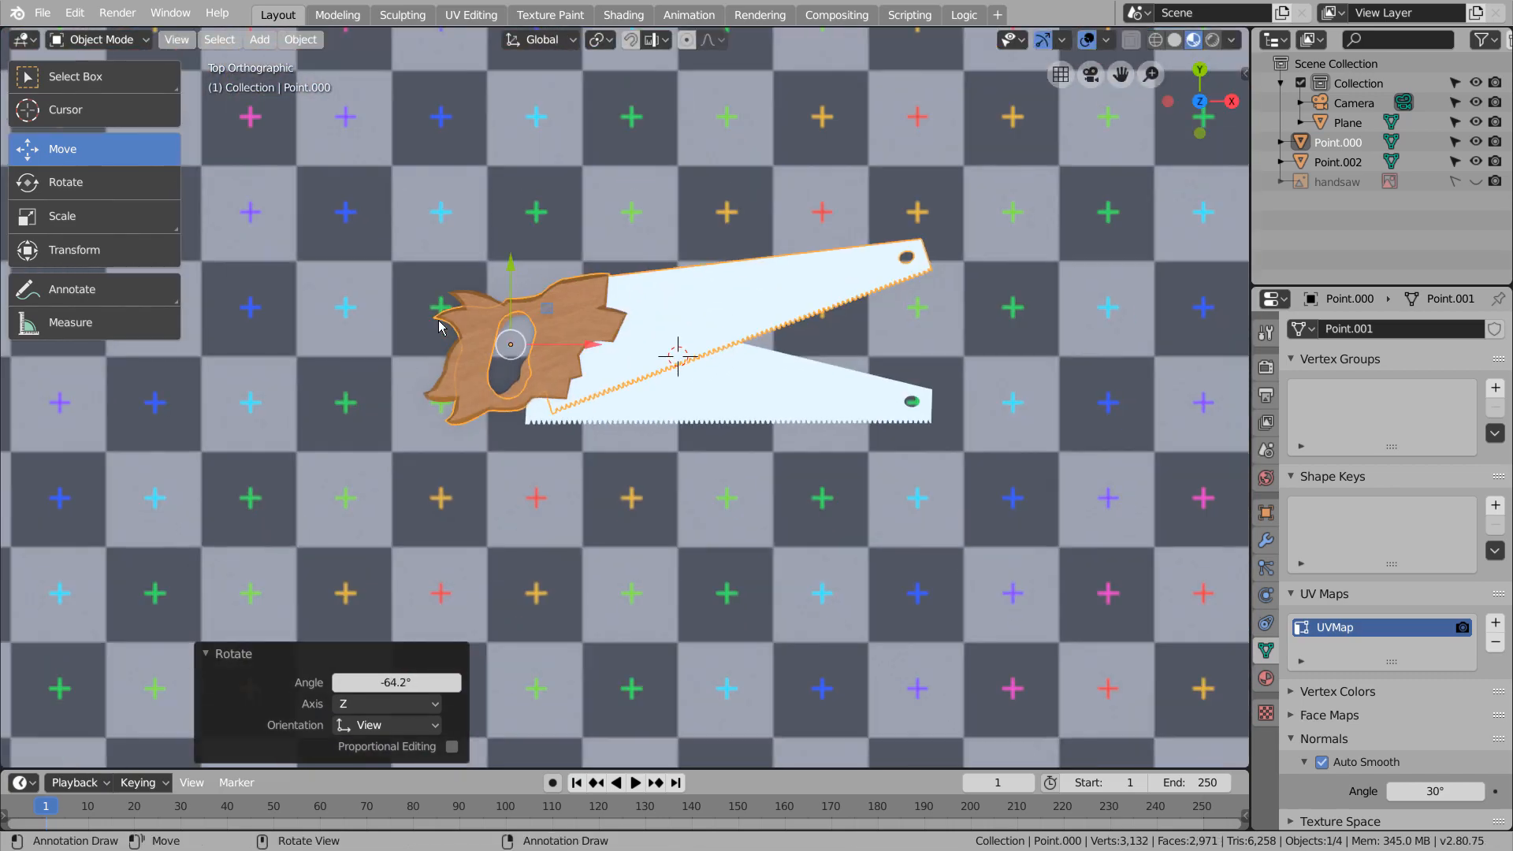
# Raise the duplicated saw about 0.109 along Z so it rests on the original saw
pyautogui.moveTo(439, 317); pyautogui.dragTo(483, 273, button='middle')
pyautogui.press('KP_1')
pyautogui.press('KP_3')
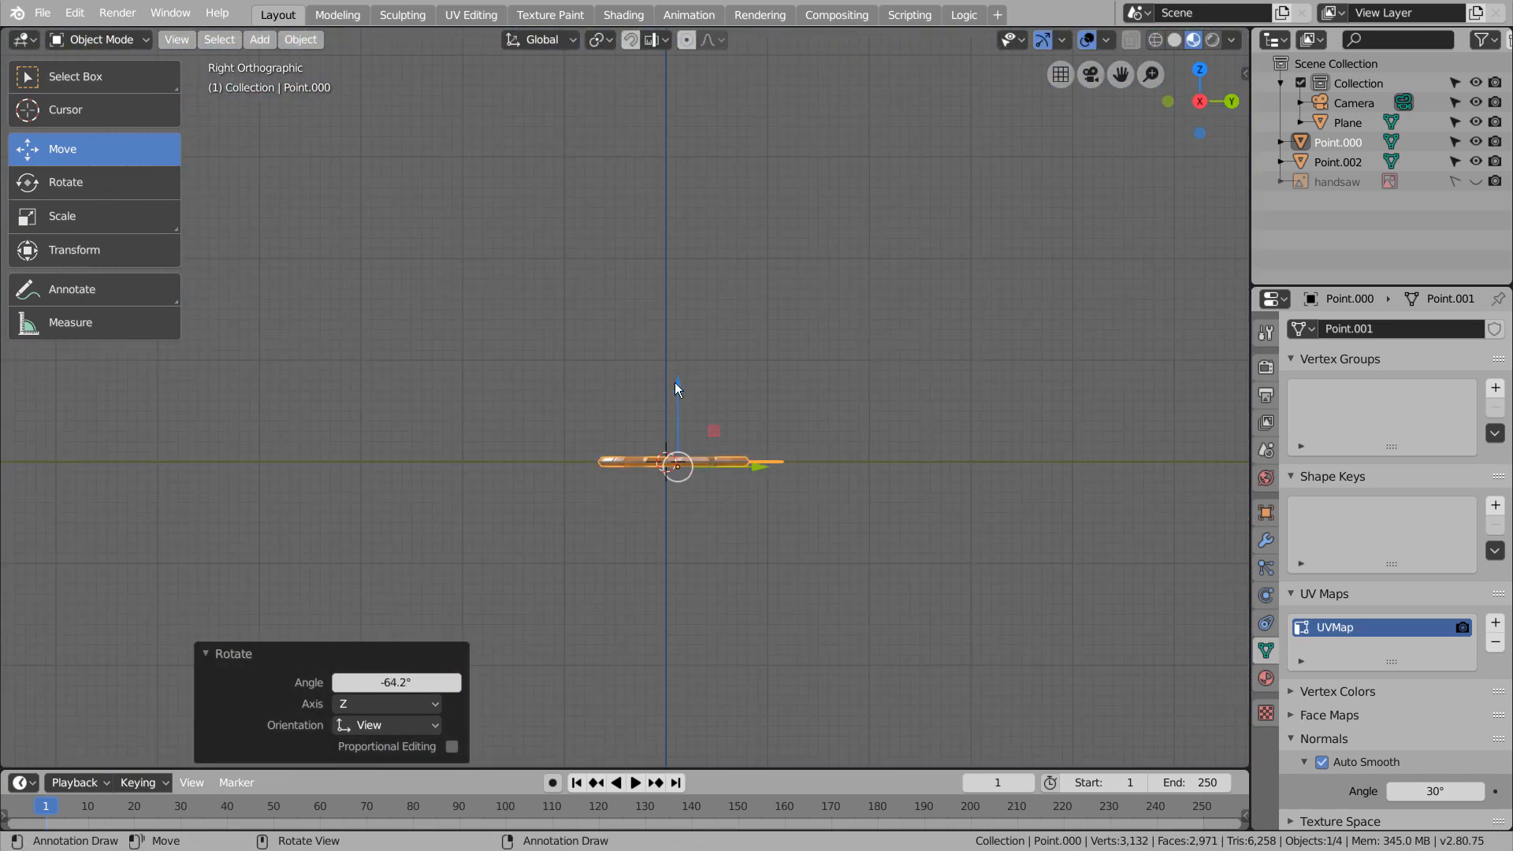
pyautogui.press('g')
pyautogui.click(674, 380)
# Tilt the duplicated saw about 1° in front view so its blade tip slopes down, and deselect it
pyautogui.press('KP_1')
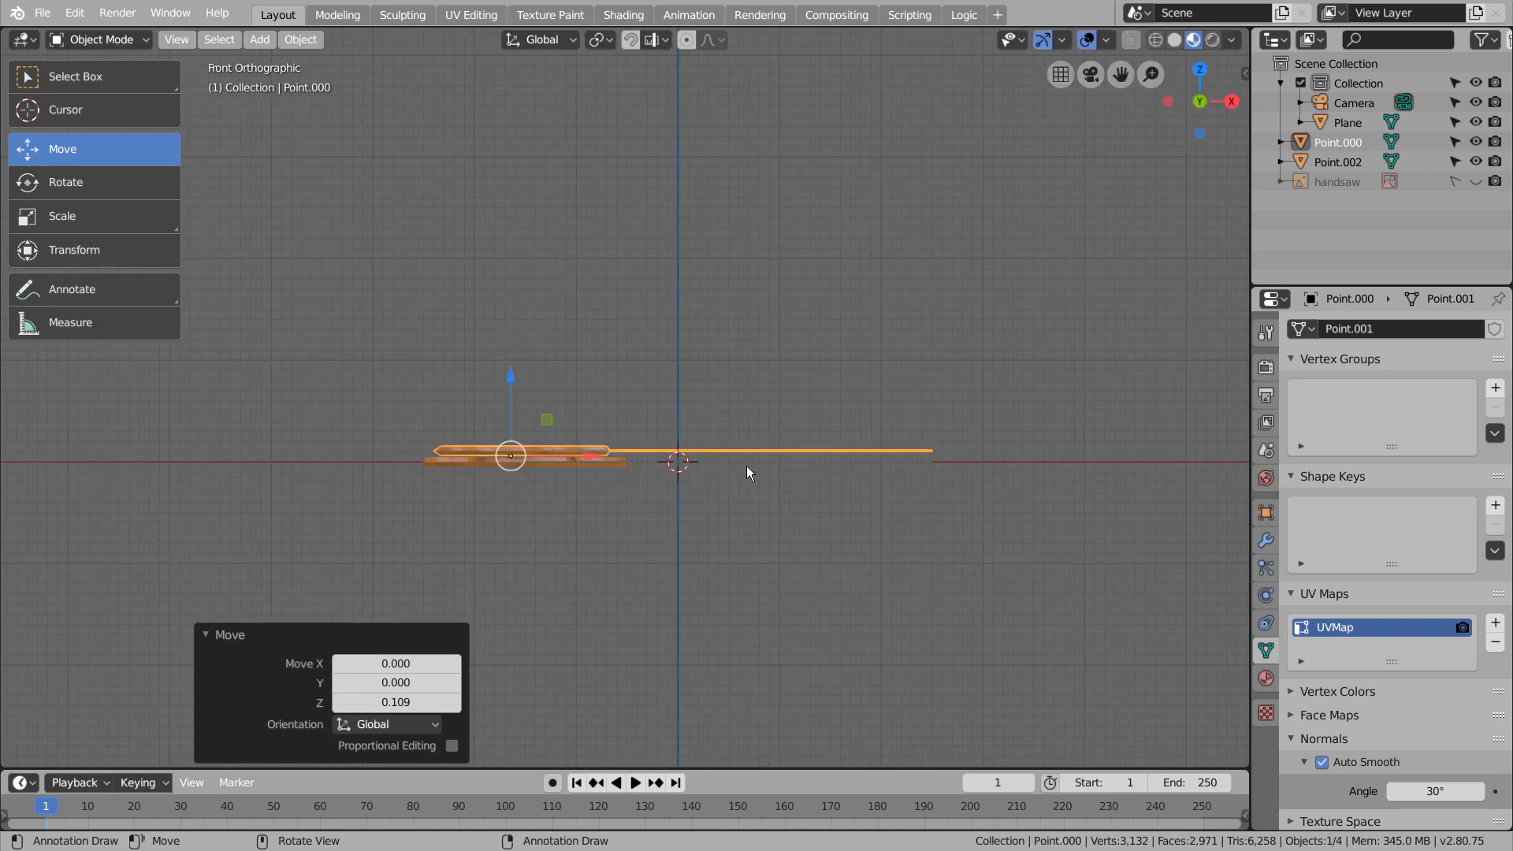
pyautogui.press('r')
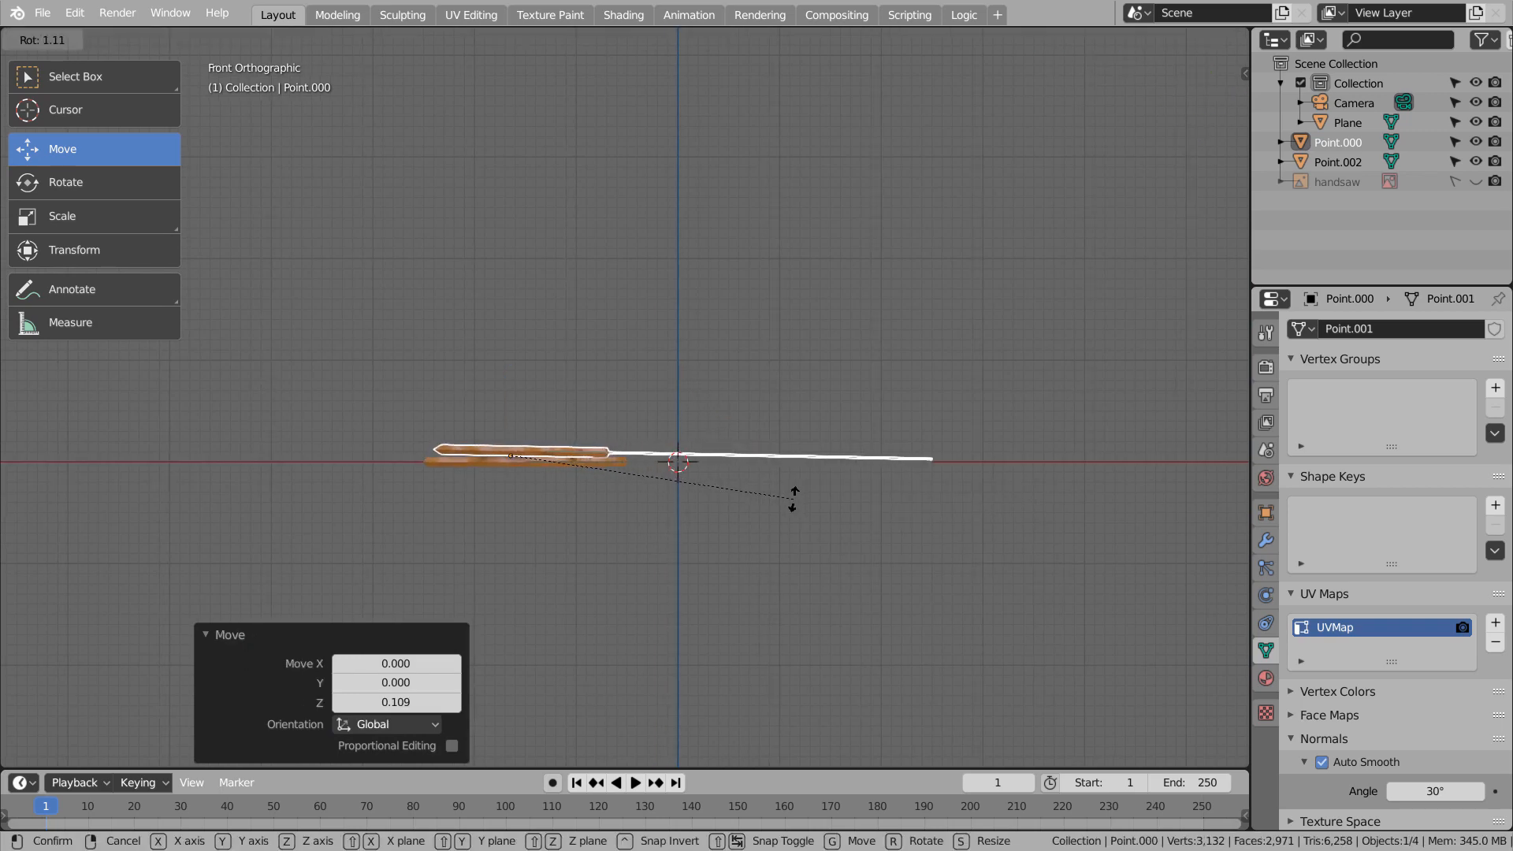
pyautogui.click(790, 499)
pyautogui.click(395, 462)
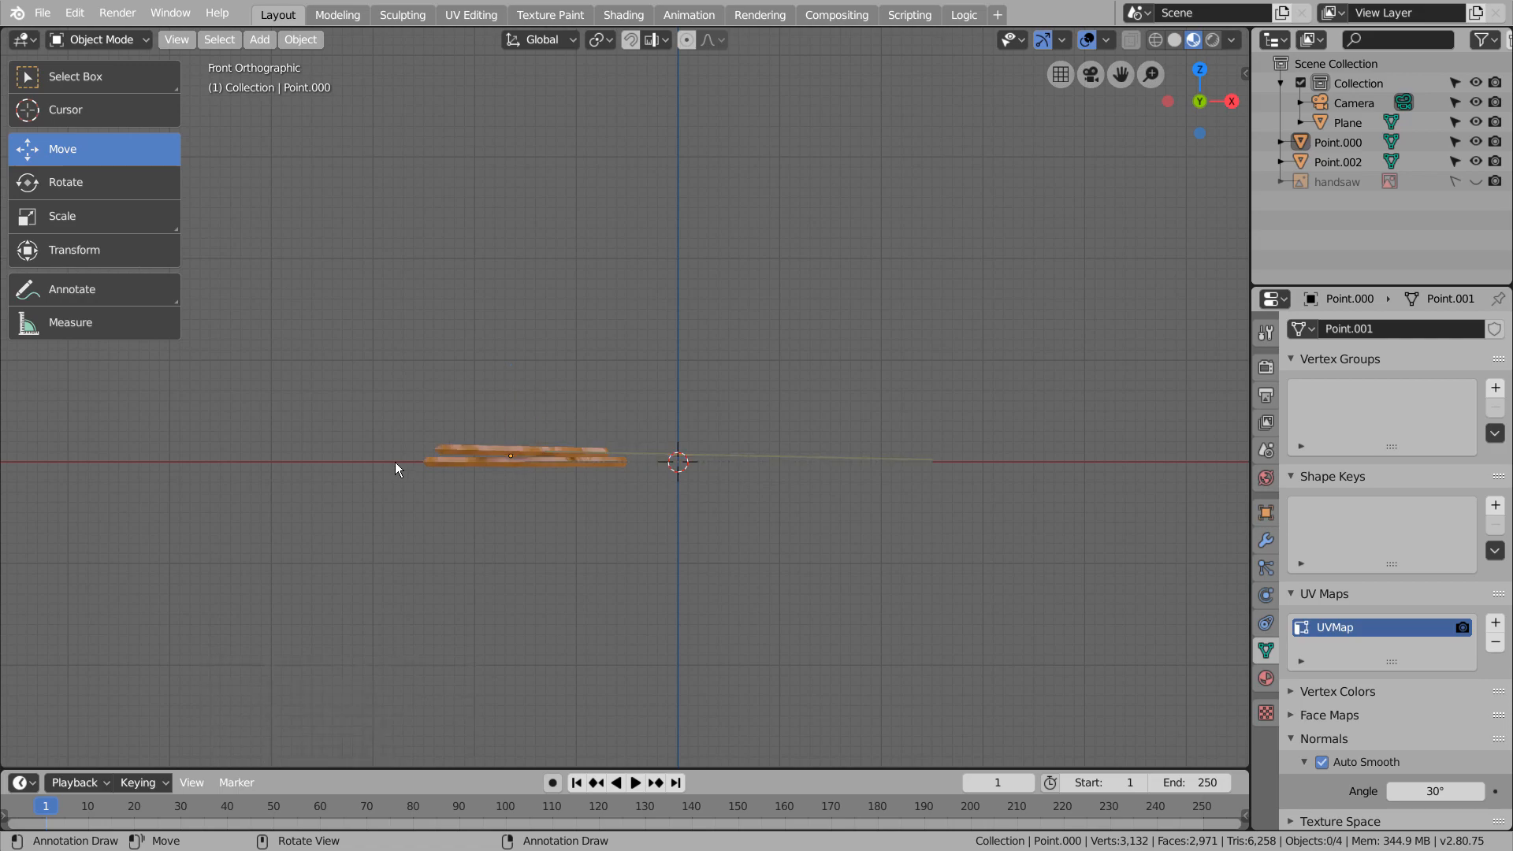
# Raise both saws together about 0.07 along Z above the ground plane, and select the plane
pyautogui.moveTo(560, 441); pyautogui.dragTo(699, 485, button='middle')
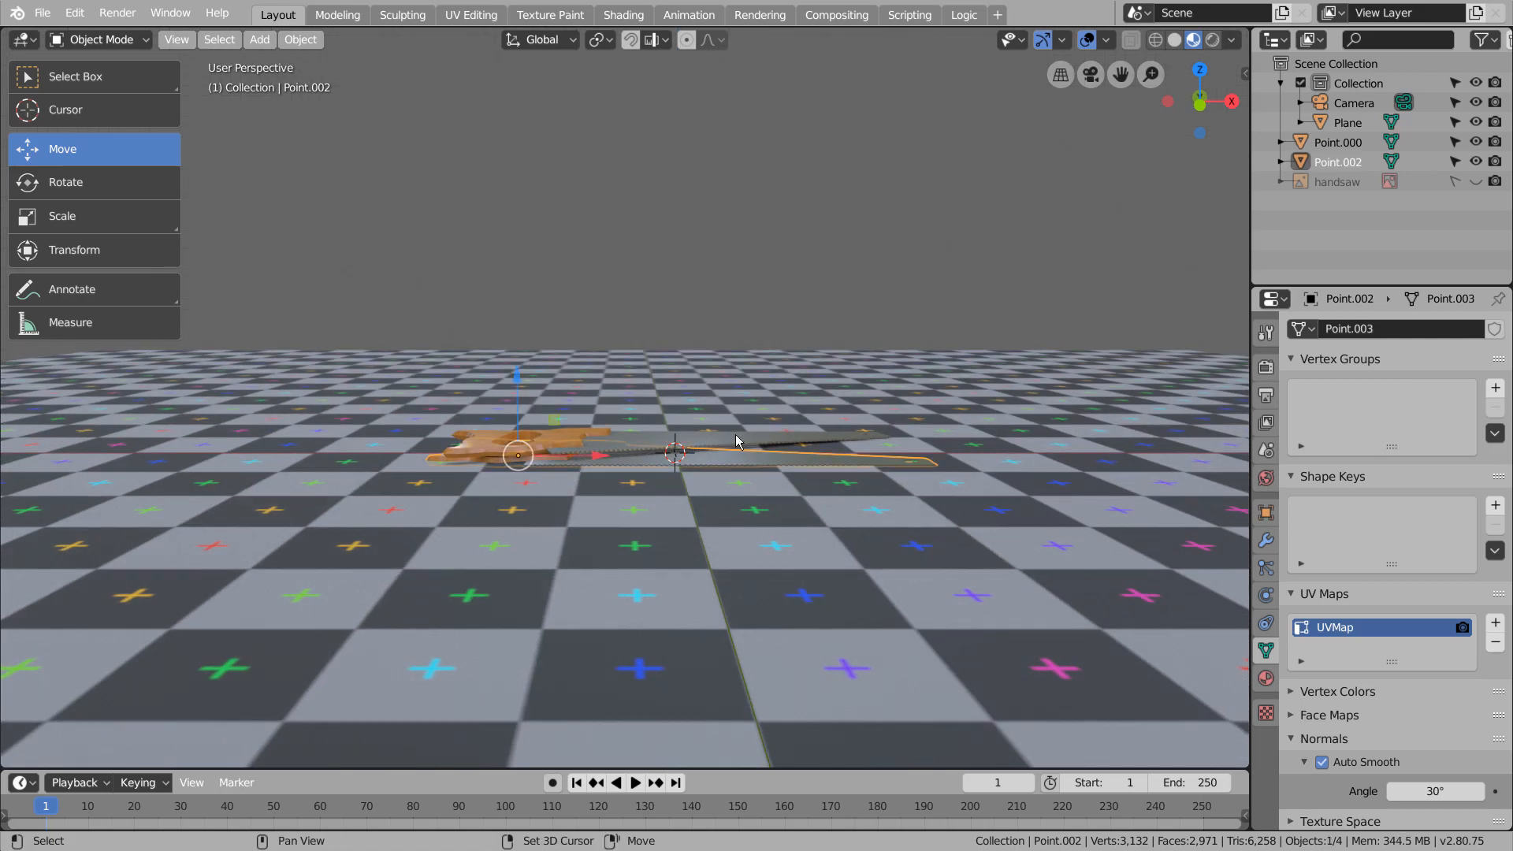
pyautogui.keyDown('shift'); pyautogui.click(736, 439); pyautogui.keyUp('shift')
pyautogui.press('KP_3')
pyautogui.press('g')
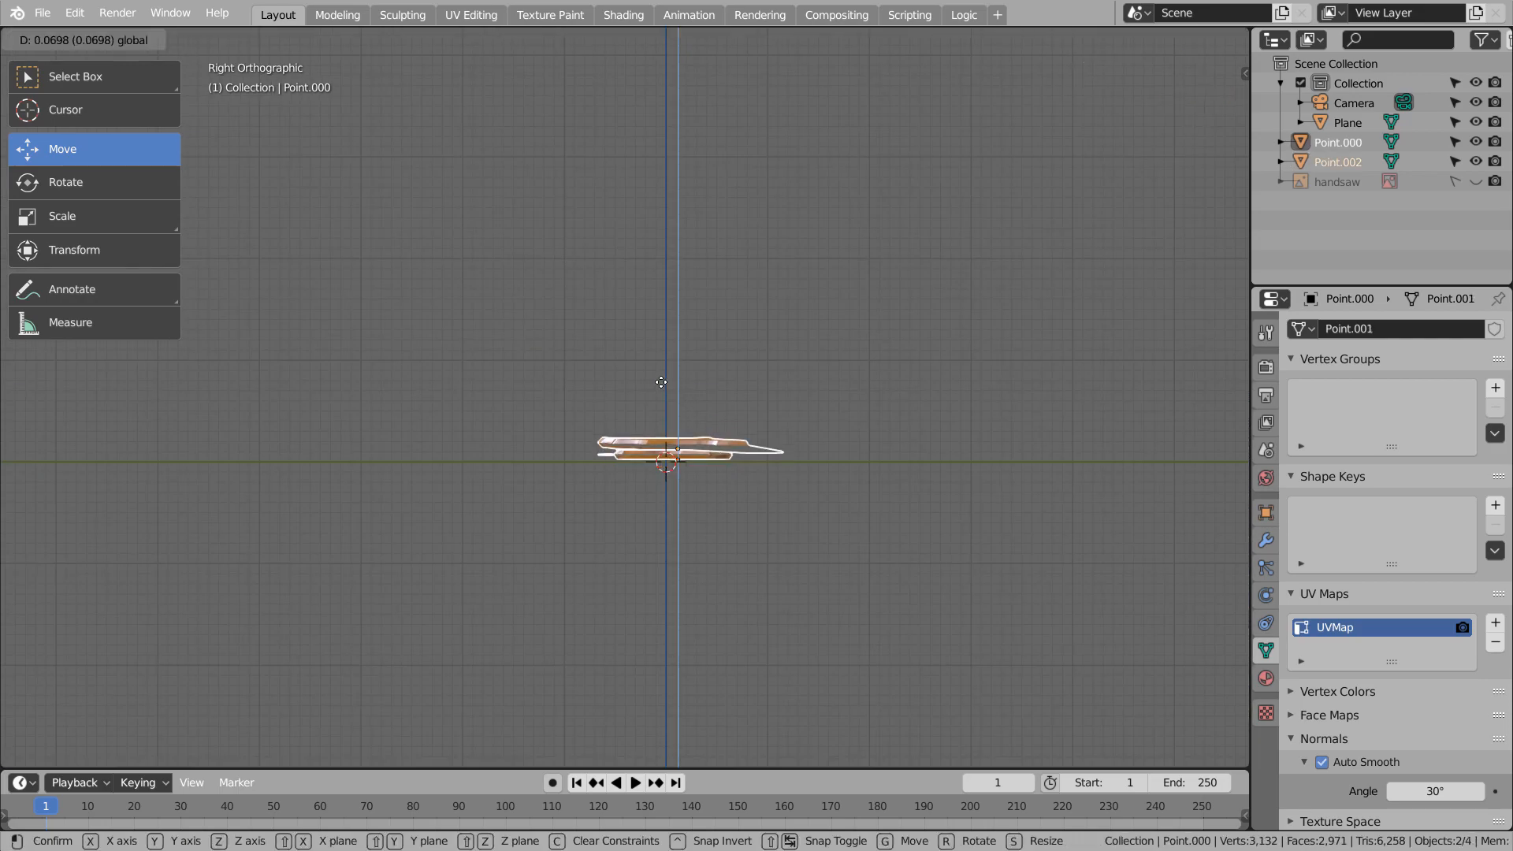
pyautogui.click(661, 384)
pyautogui.moveTo(796, 364); pyautogui.dragTo(852, 544, button='middle')
pyautogui.click(853, 541)
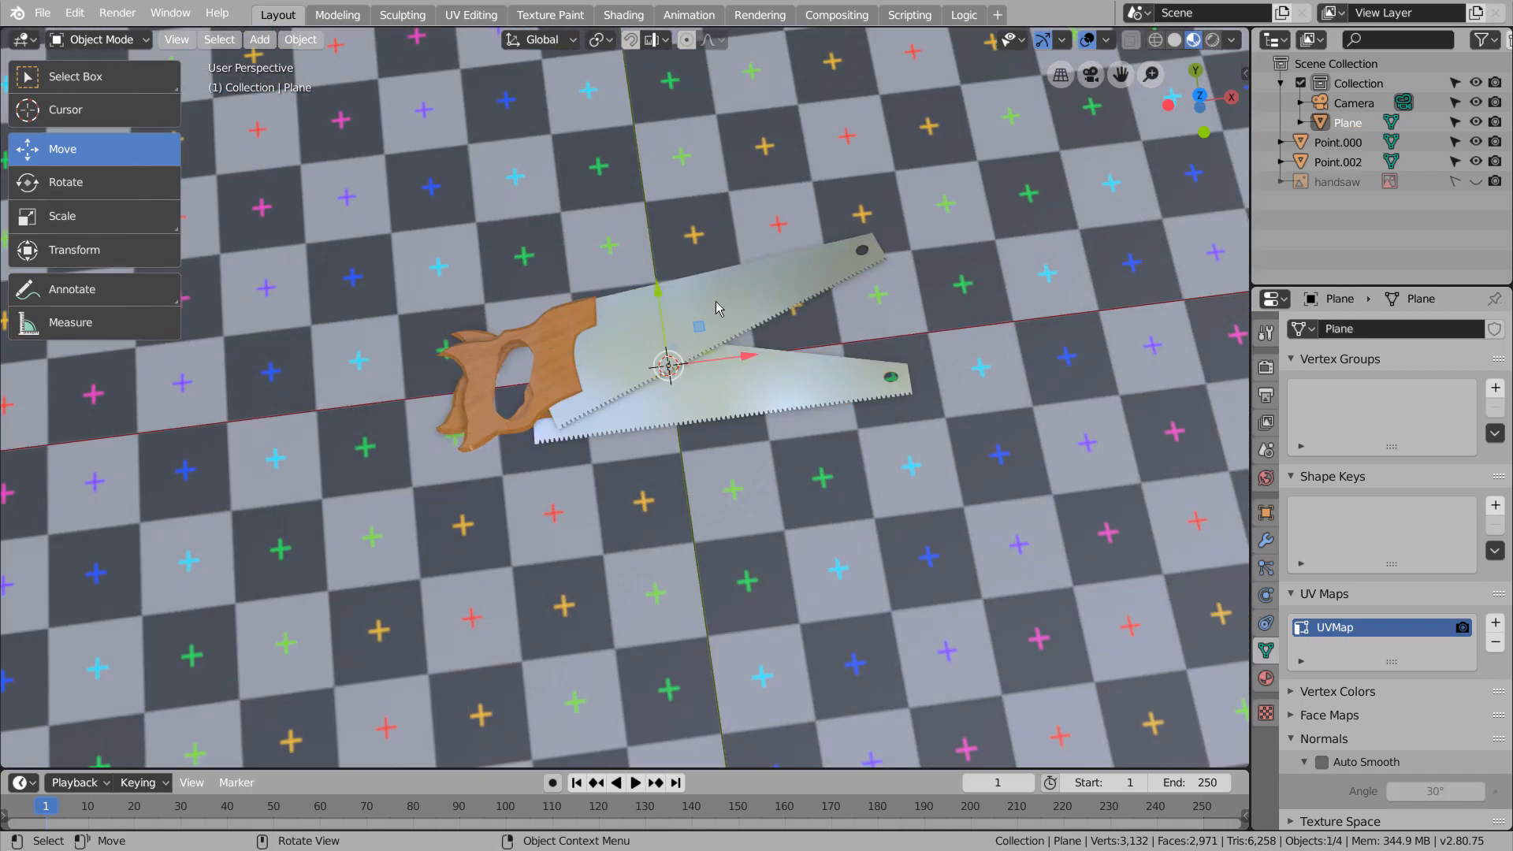
# Switch the layout viewport to rendered shading to preview the lighting on the saws and ground plane
pyautogui.press('KP_7')
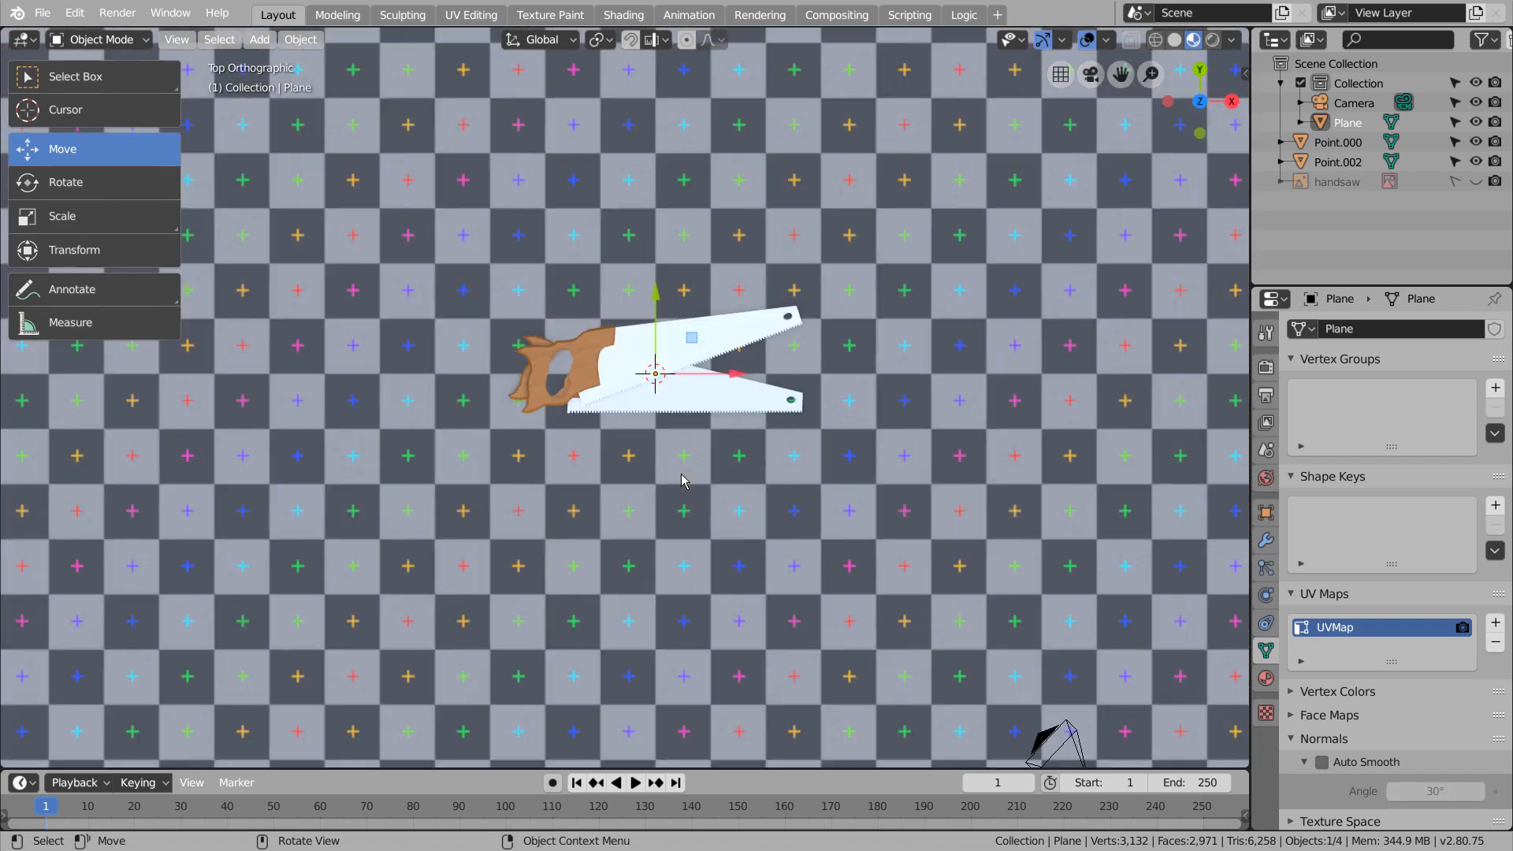
pyautogui.moveTo(882, 454); pyautogui.dragTo(904, 403, button='middle')
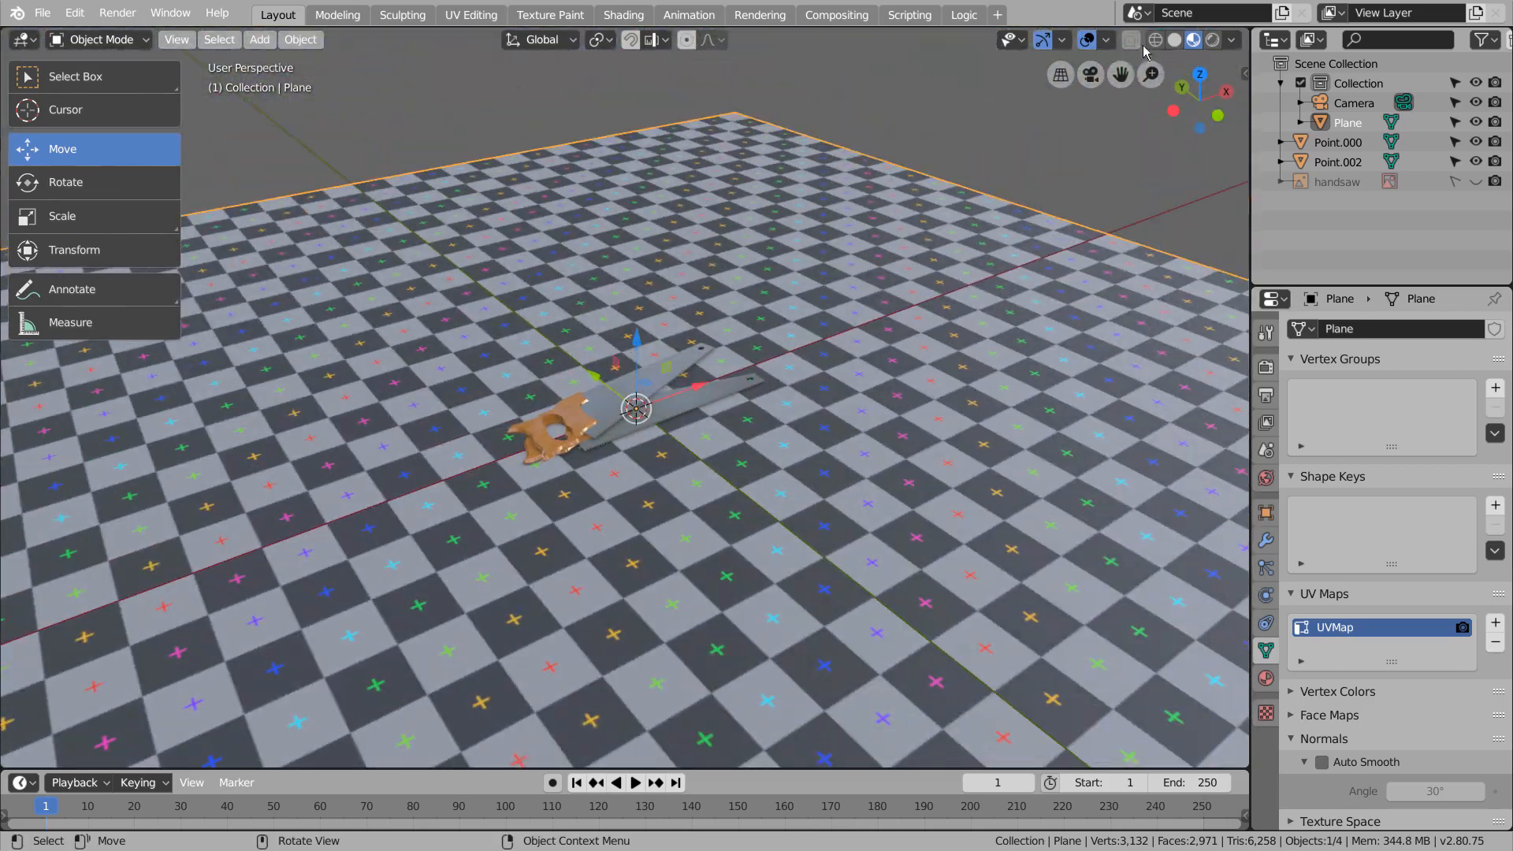
pyautogui.click(1212, 39)
pyautogui.moveTo(796, 394)
pyautogui.mouseDown(button='middle')
pyautogui.moveTo(864, 346)
pyautogui.moveTo(836, 457)
pyautogui.mouseUp(button='middle')
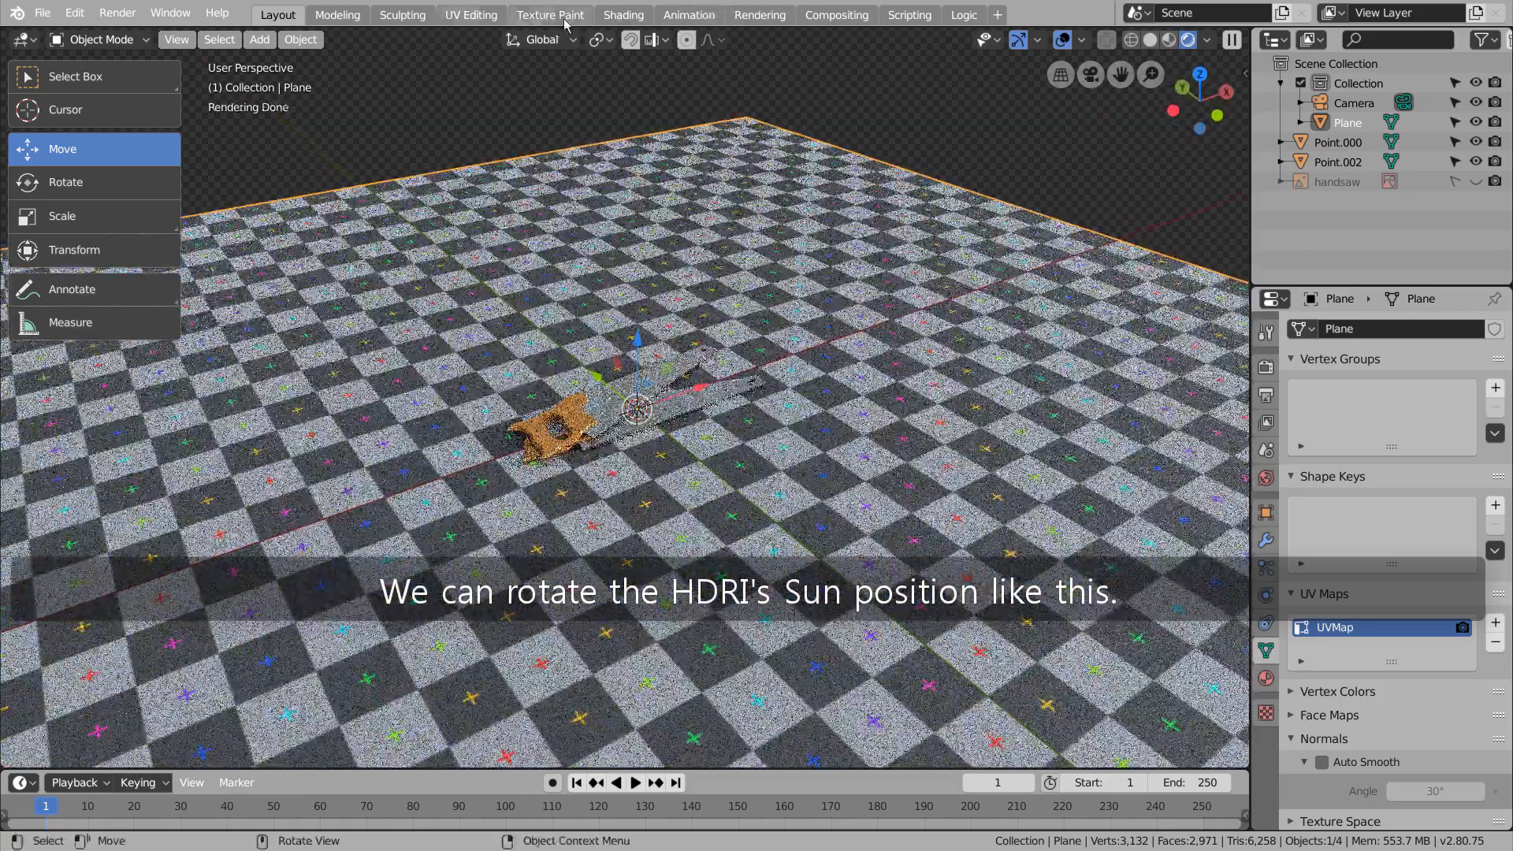
# Add Texture Coordinate and Mapping nodes to the forest.exr environment texture in the world's shader nodes
pyautogui.click(623, 15)
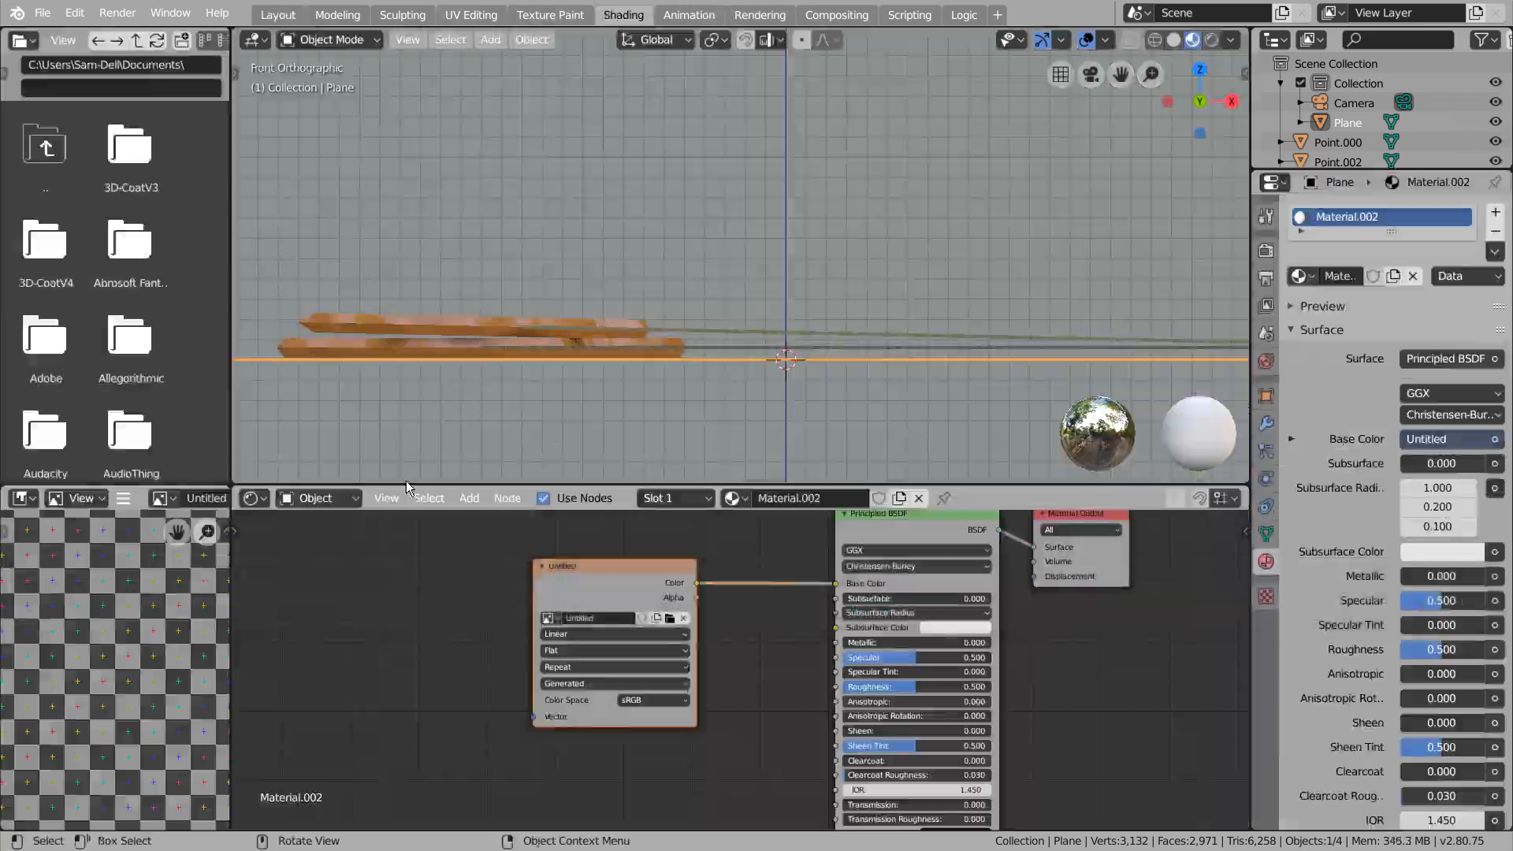
pyautogui.click(319, 498)
pyautogui.click(325, 542)
pyautogui.hotkey('ctrl', 't')
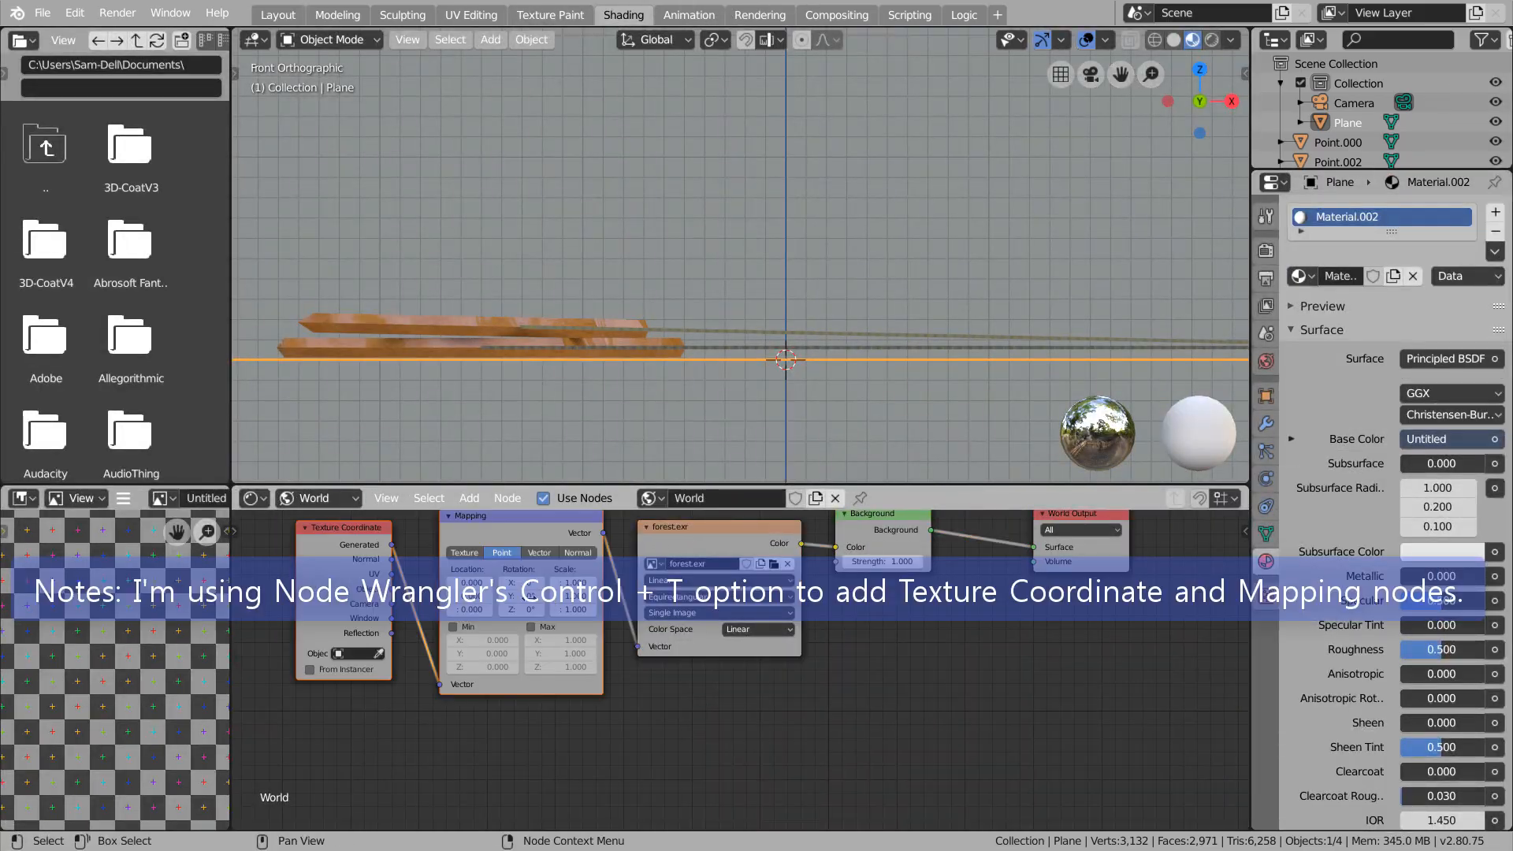
# Rotate the forest.exr environment to 269° around Z in its Mapping node, using a rendered preview of the saws
pyautogui.click(276, 13)
pyautogui.click(622, 16)
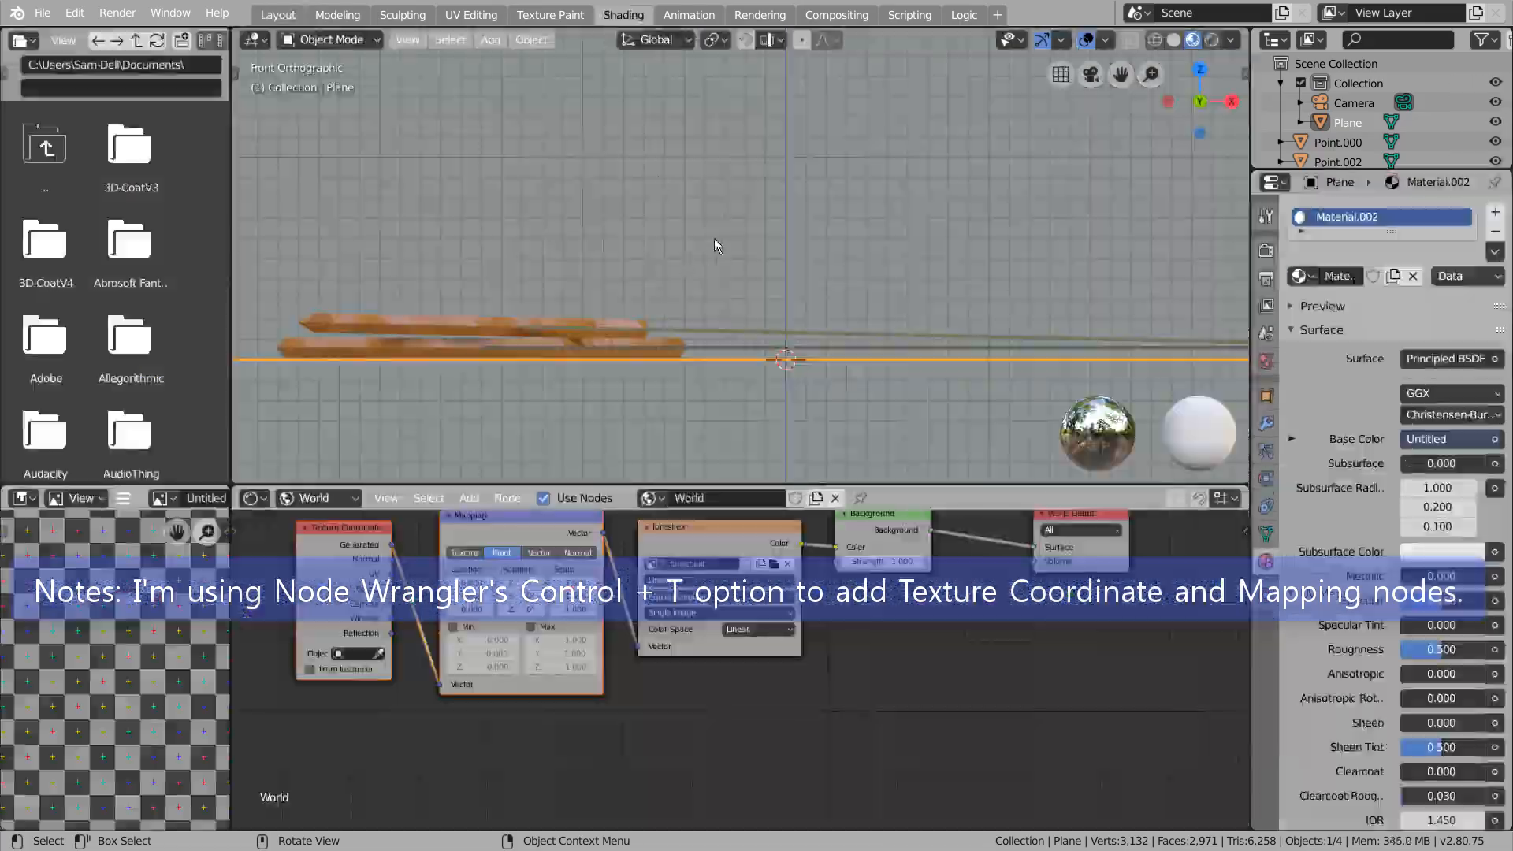
pyautogui.scroll(-6, 735, 272)
pyautogui.moveTo(714, 238)
pyautogui.mouseDown(button='middle')
pyautogui.moveTo(735, 272)
pyautogui.moveTo(896, 234)
pyautogui.mouseUp(button='middle')
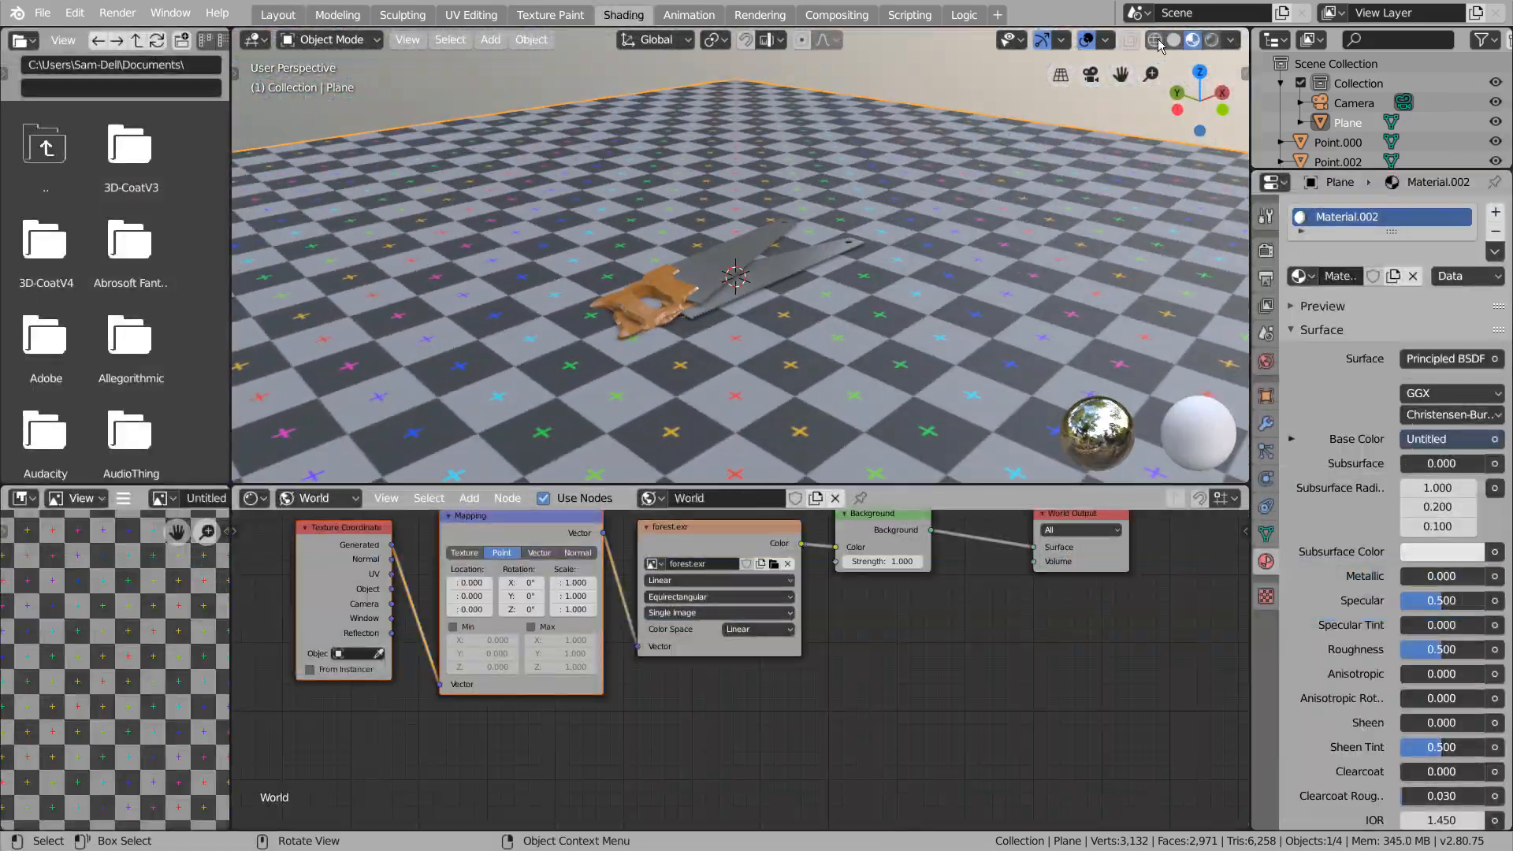
pyautogui.click(1212, 40)
pyautogui.moveTo(750, 219); pyautogui.dragTo(841, 294, button='middle')
pyautogui.moveTo(520, 609); pyautogui.dragTo(575, 609)
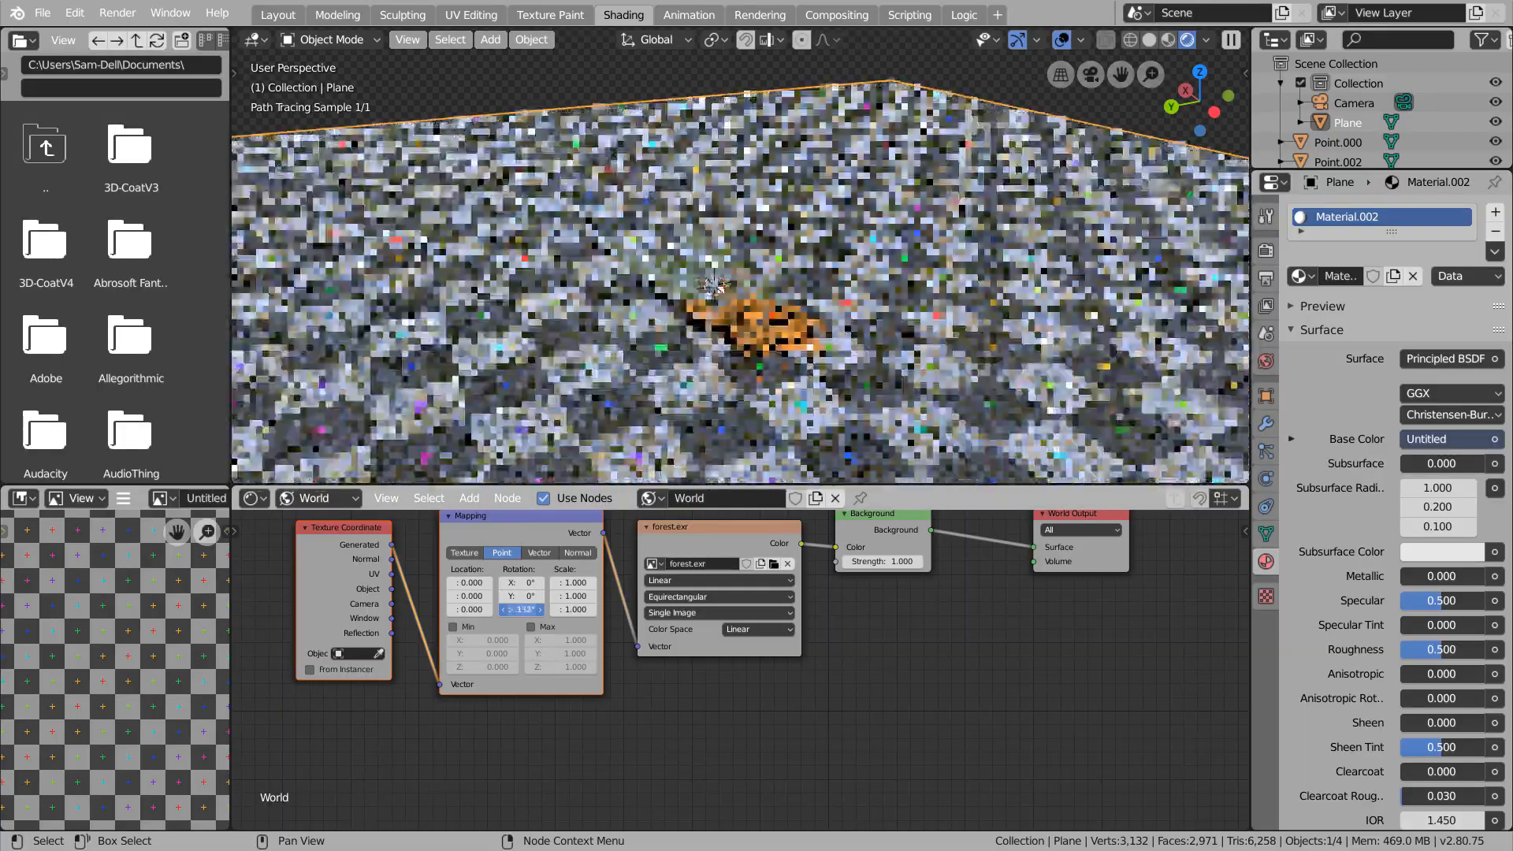
pyautogui.moveTo(742, 200); pyautogui.dragTo(512, 228, button='middle')
pyautogui.moveTo(522, 609); pyautogui.dragTo(487, 610)
pyautogui.moveTo(985, 275)
pyautogui.mouseDown(button='middle')
pyautogui.moveTo(936, 331)
pyautogui.moveTo(971, 270)
pyautogui.mouseUp(button='middle')
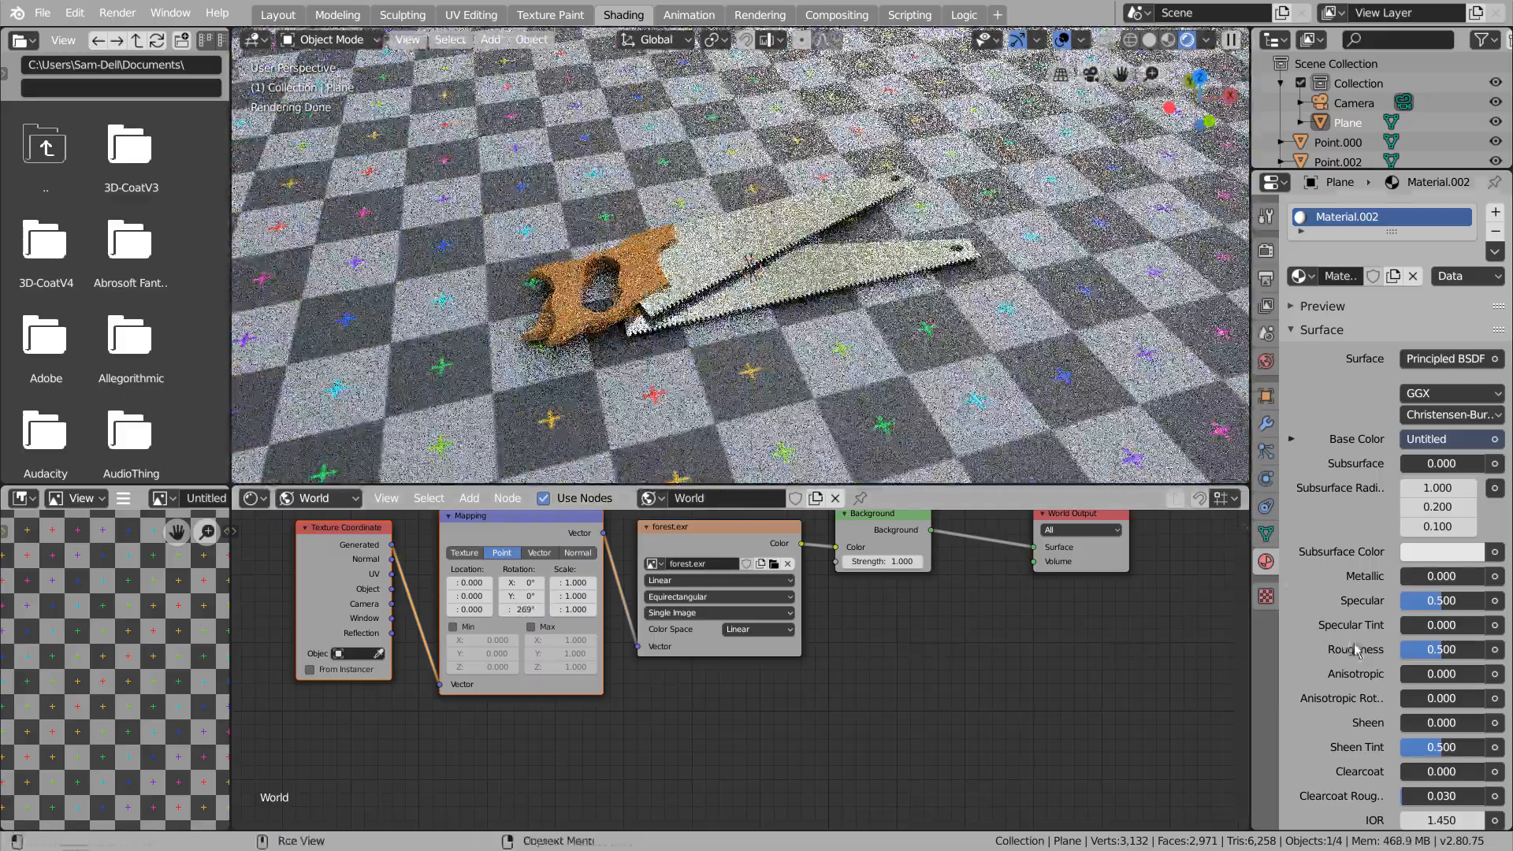
# Set the ground plane material's roughness to about 0.124 and its metallic value to about 0.193
pyautogui.moveTo(1474, 650); pyautogui.dragTo(1447, 650)
pyautogui.moveTo(1427, 576); pyautogui.dragTo(1443, 576)
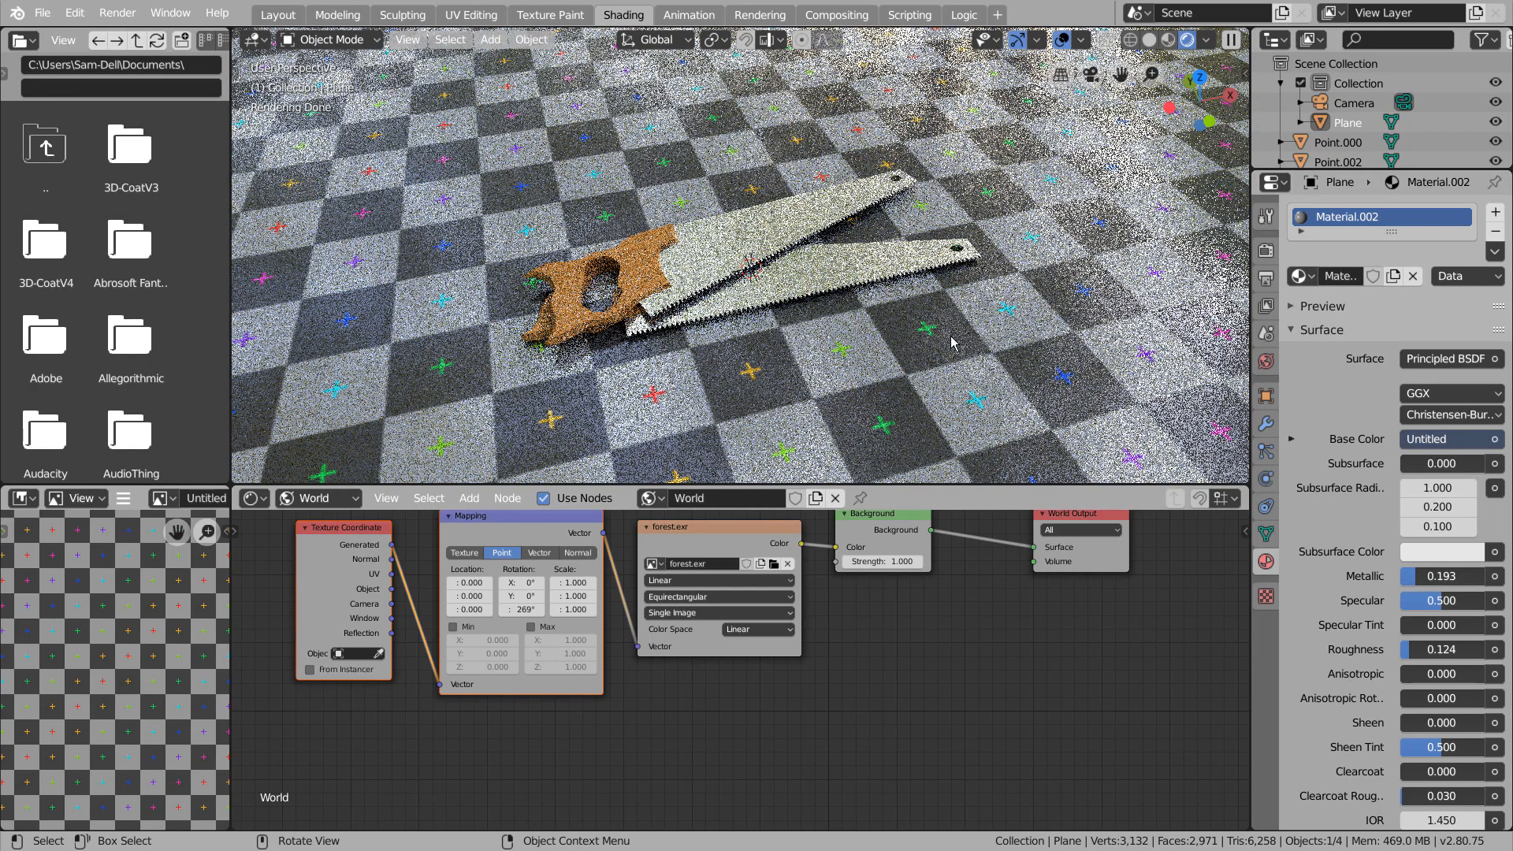
pyautogui.press('KP_0')
# Add a new plane mesh and move it about 16.44 along X, beyond the edge of the ground plane
pyautogui.click(278, 15)
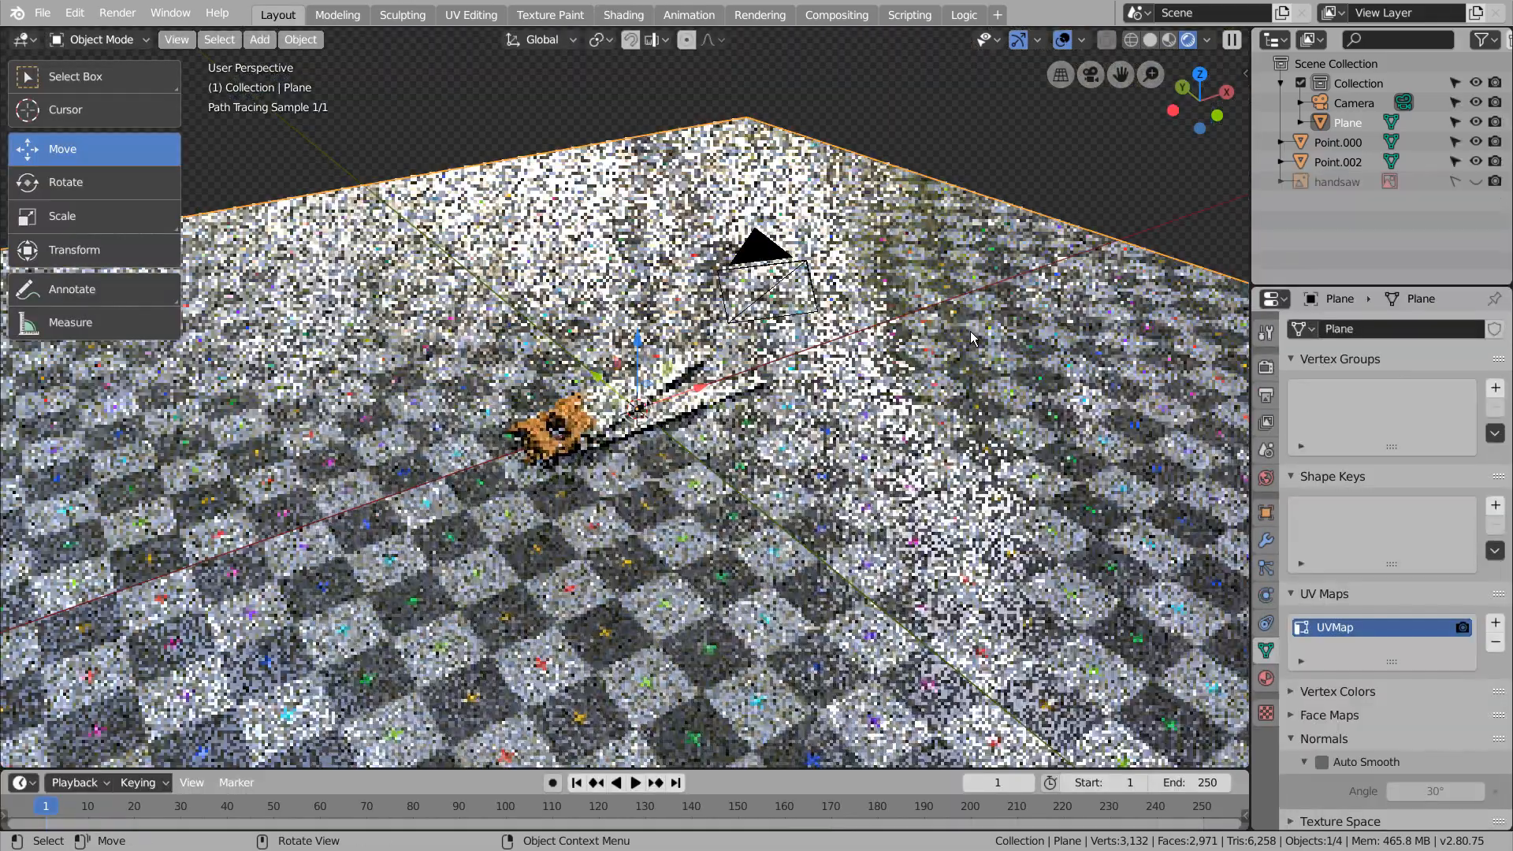
pyautogui.press('KP_Decimal')
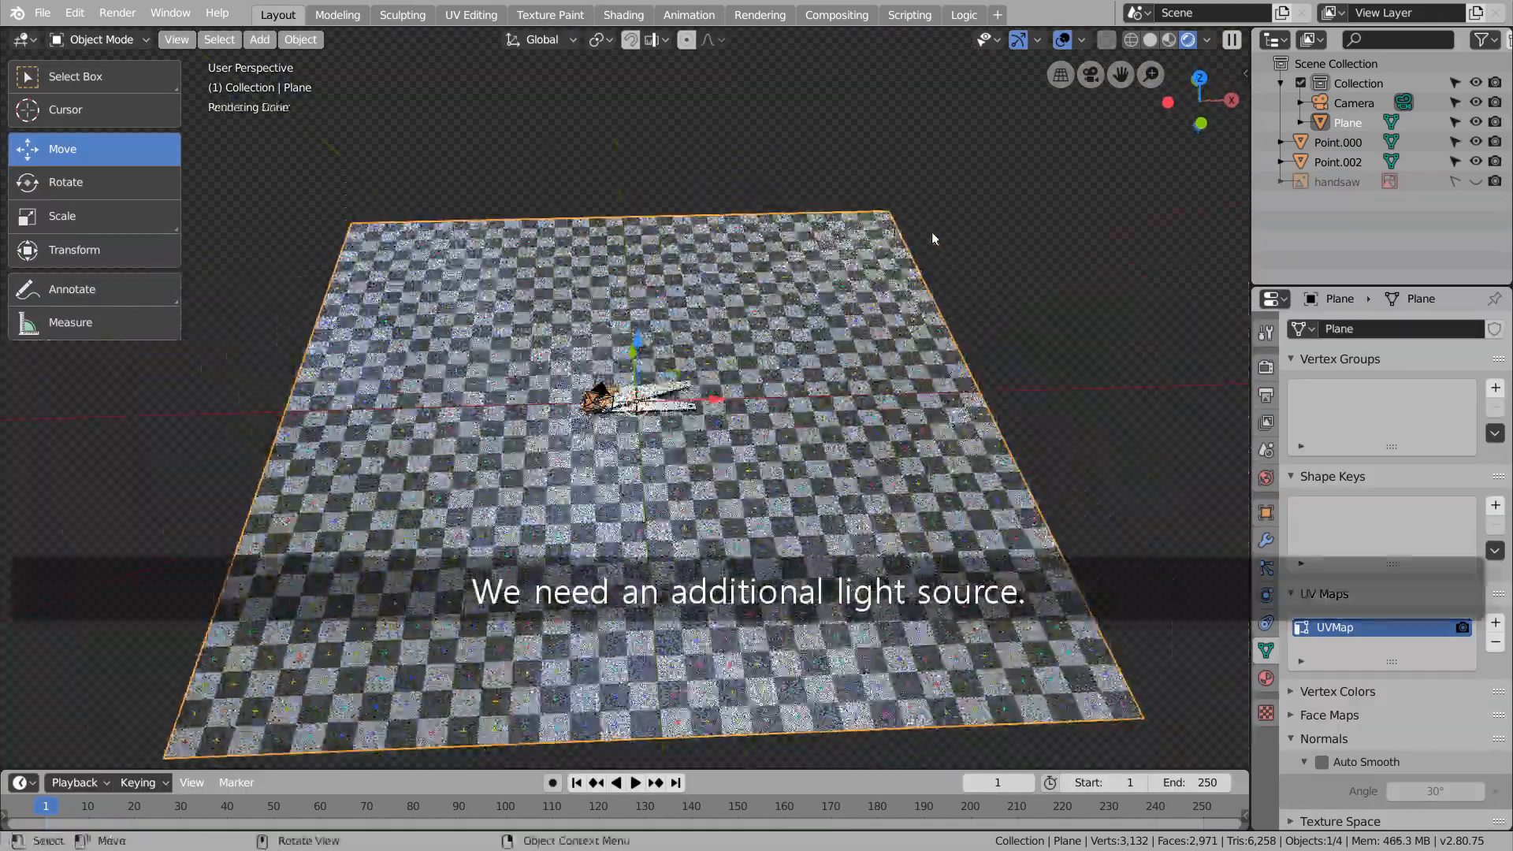
pyautogui.hotkey('shift', 'a')
pyautogui.click(1141, 286)
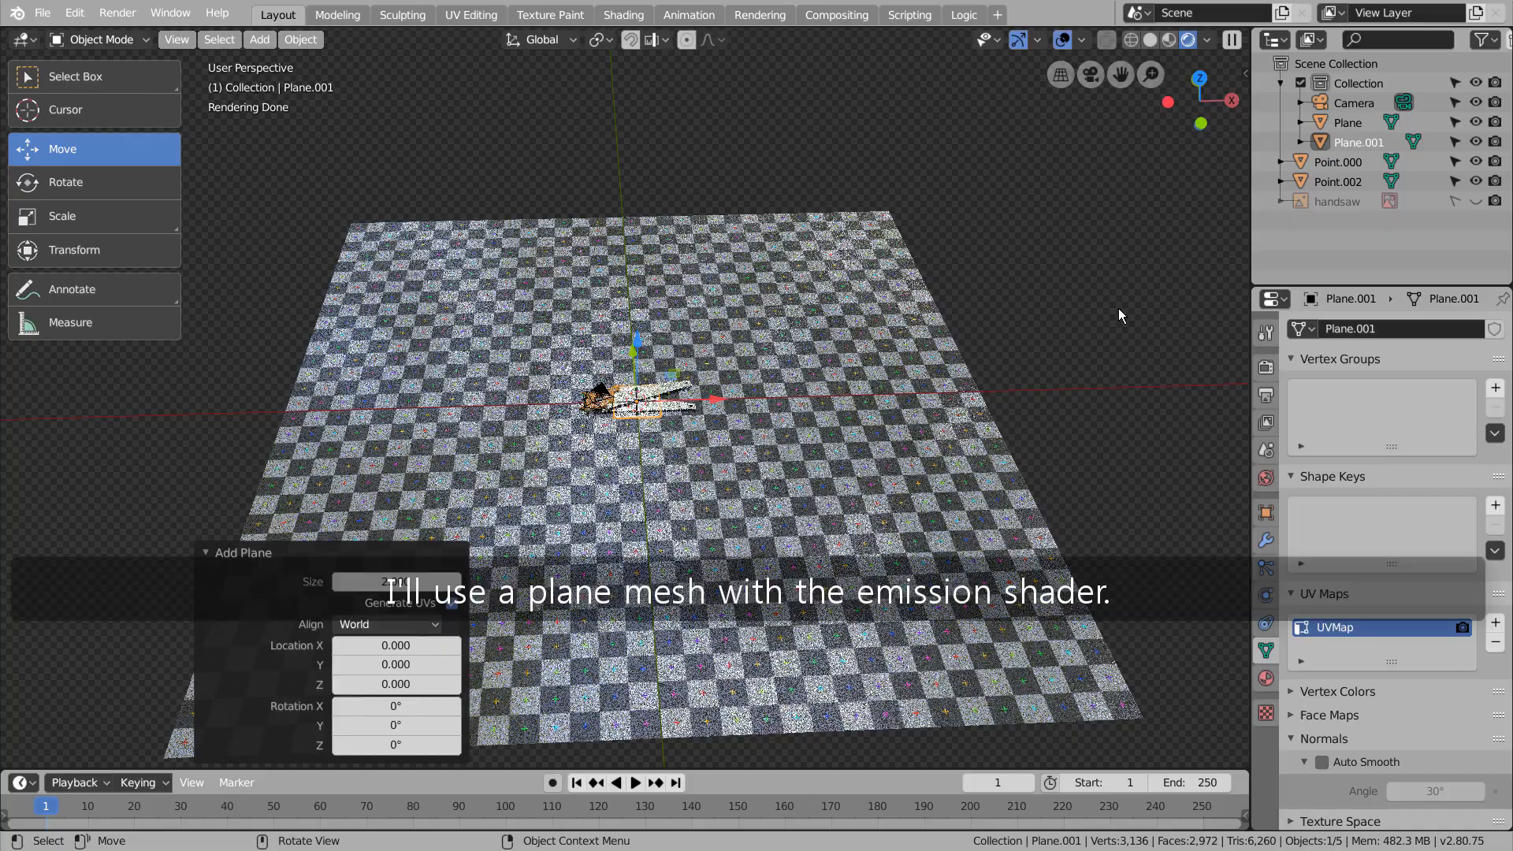
pyautogui.moveTo(769, 354); pyautogui.dragTo(694, 352, button='middle')
pyautogui.press('g')
pyautogui.moveTo(695, 352); pyautogui.dragTo(886, 219)
pyautogui.moveTo(898, 243); pyautogui.dragTo(1182, 356)
# Rotate the new plane 90° around X and scale it by about -15.5 along Z into a tall strip
pyautogui.write('rx')
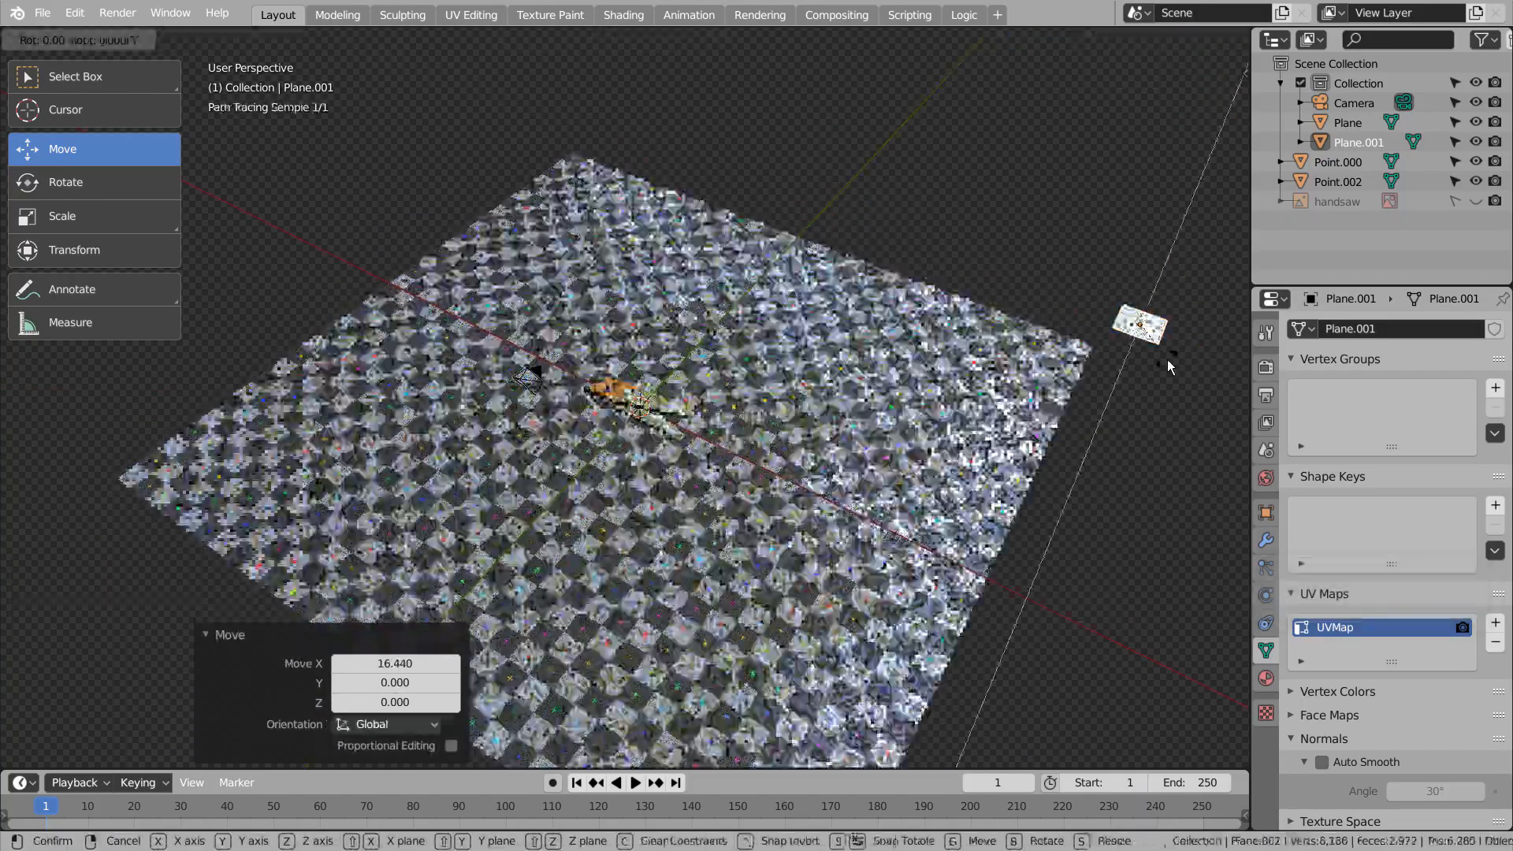
pyautogui.write('90')
pyautogui.press('Return')
pyautogui.press('s')
pyautogui.press('z')
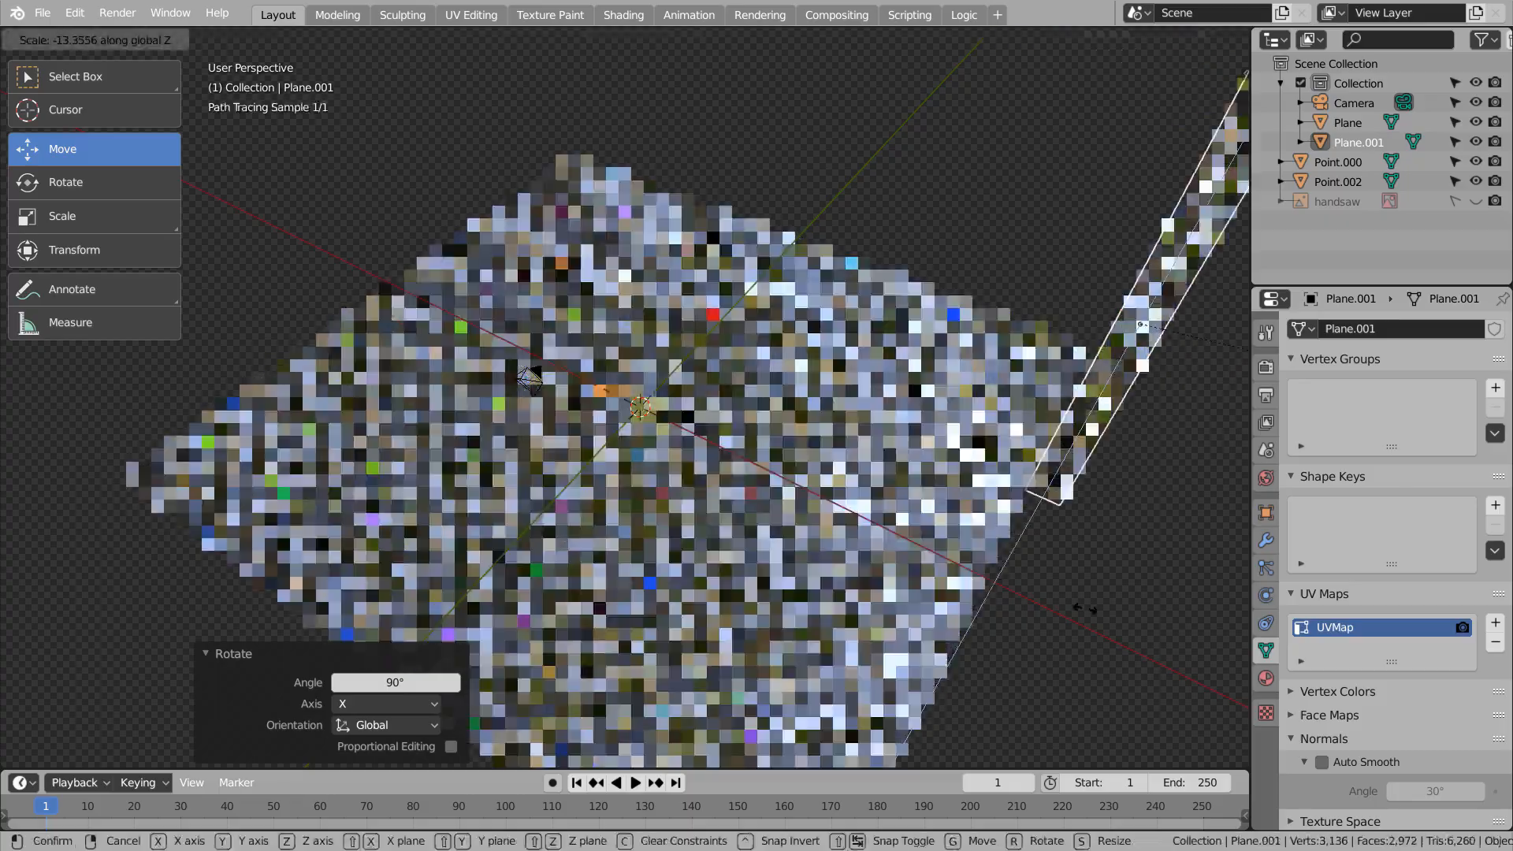
pyautogui.click(9, 617)
pyautogui.moveTo(908, 440); pyautogui.dragTo(899, 443, button='middle')
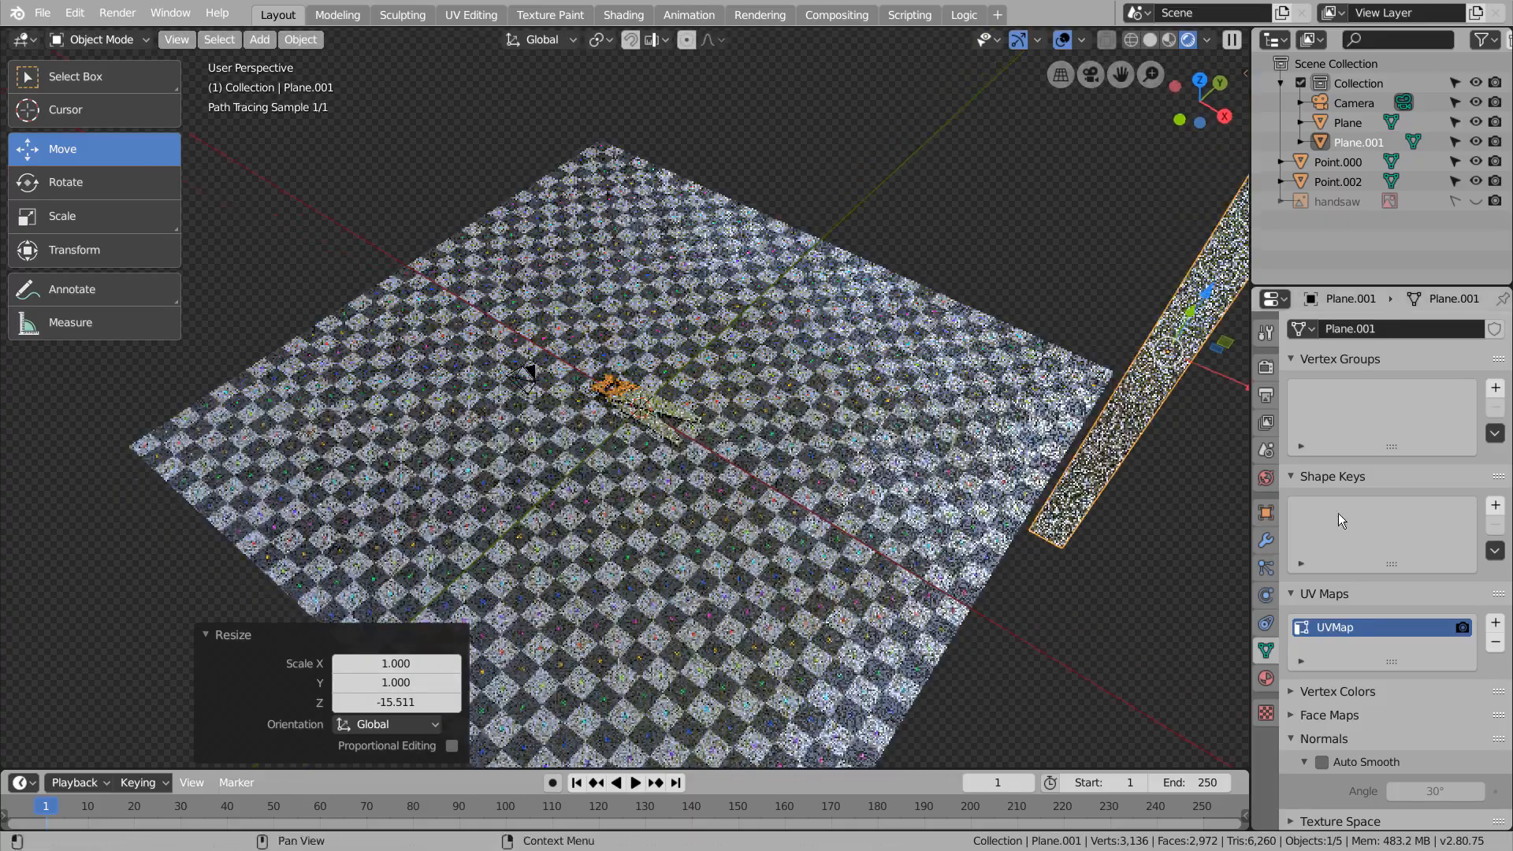
# Give the tall plane a new material and change its surface shader to Emission
pyautogui.click(1266, 678)
pyautogui.click(1377, 393)
pyautogui.click(1450, 476)
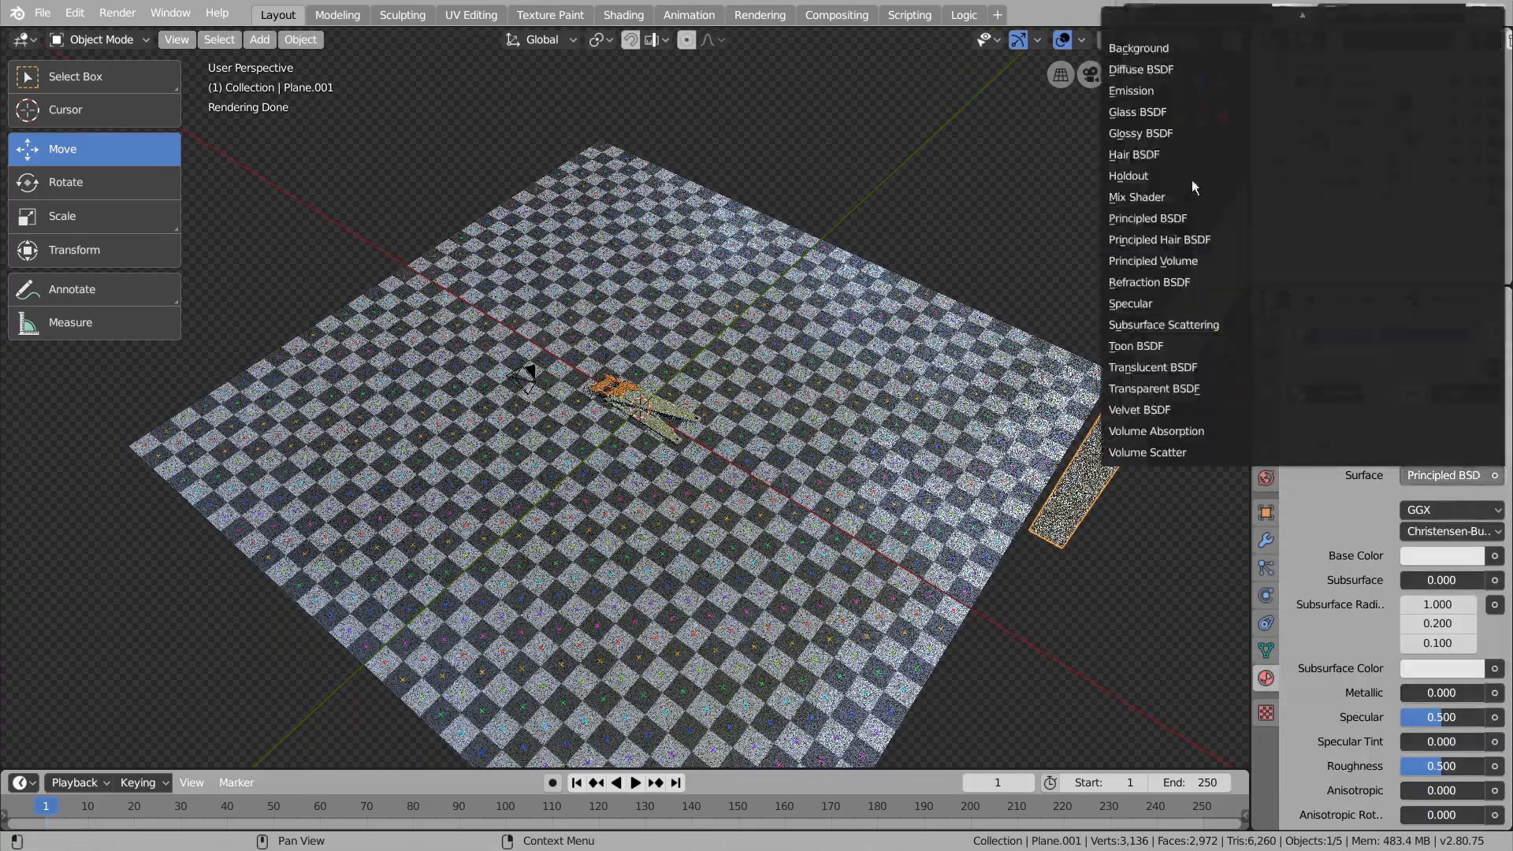
pyautogui.click(1175, 91)
# Try to aim the emission plane by viewing through it as the camera with walk navigation
pyautogui.press('KP_1')
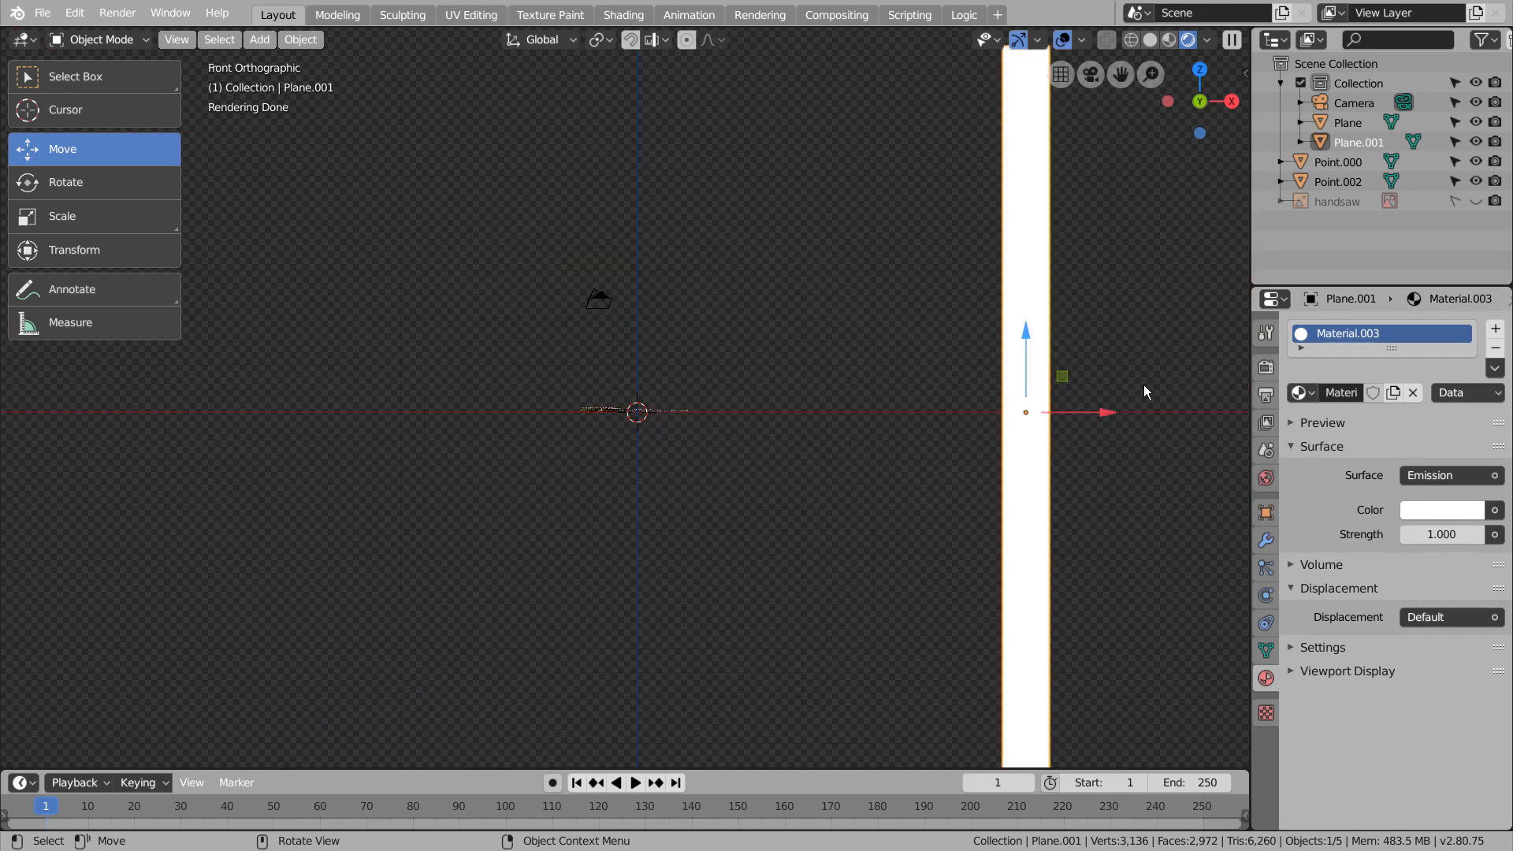
pyautogui.press('ctrl+KP_0')
pyautogui.hotkey('shift', '`')
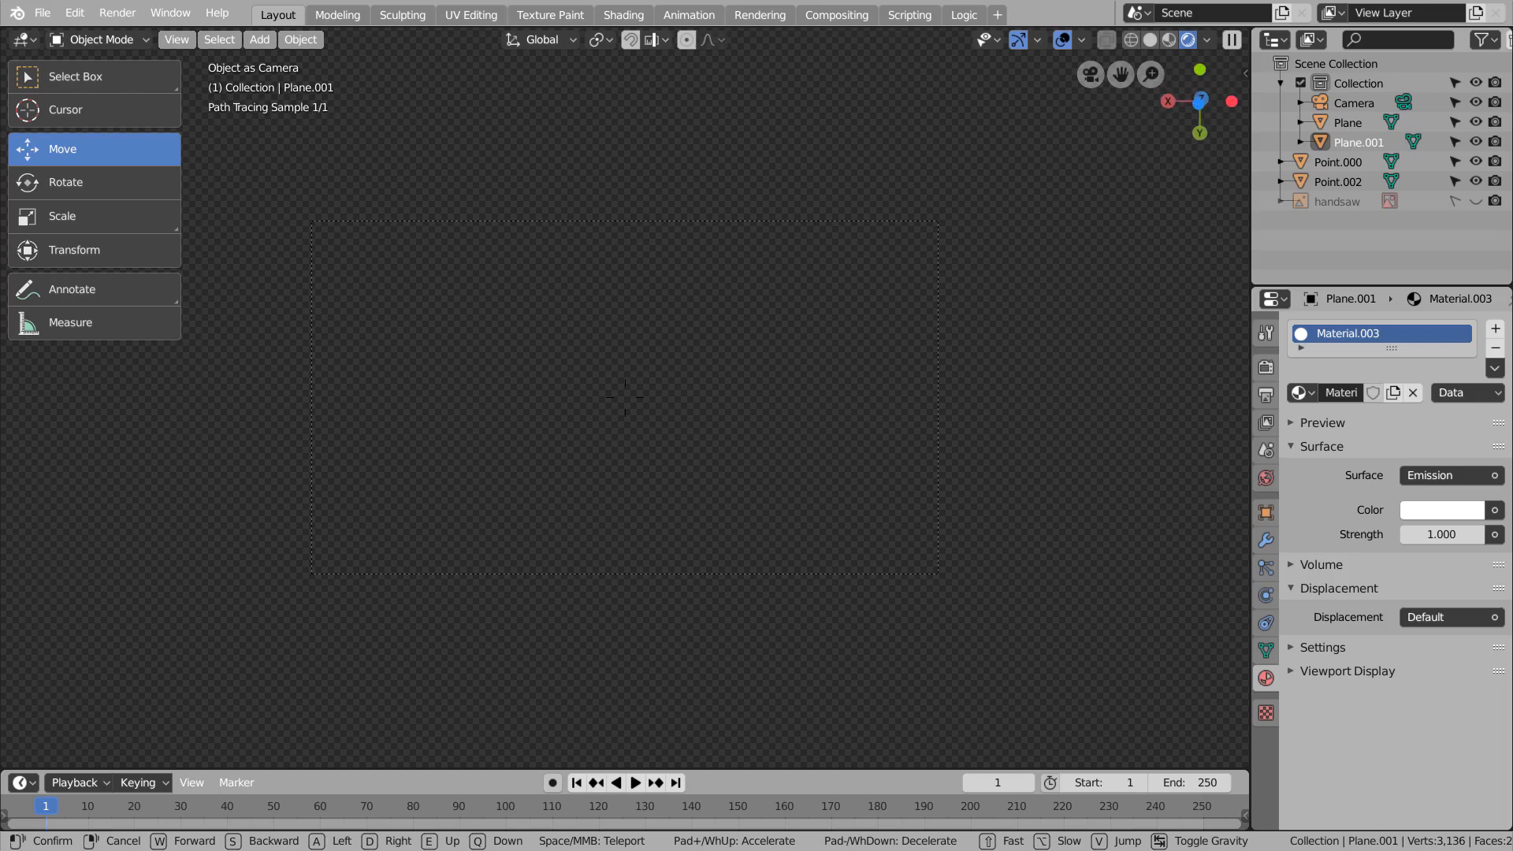
pyautogui.click(625, 403)
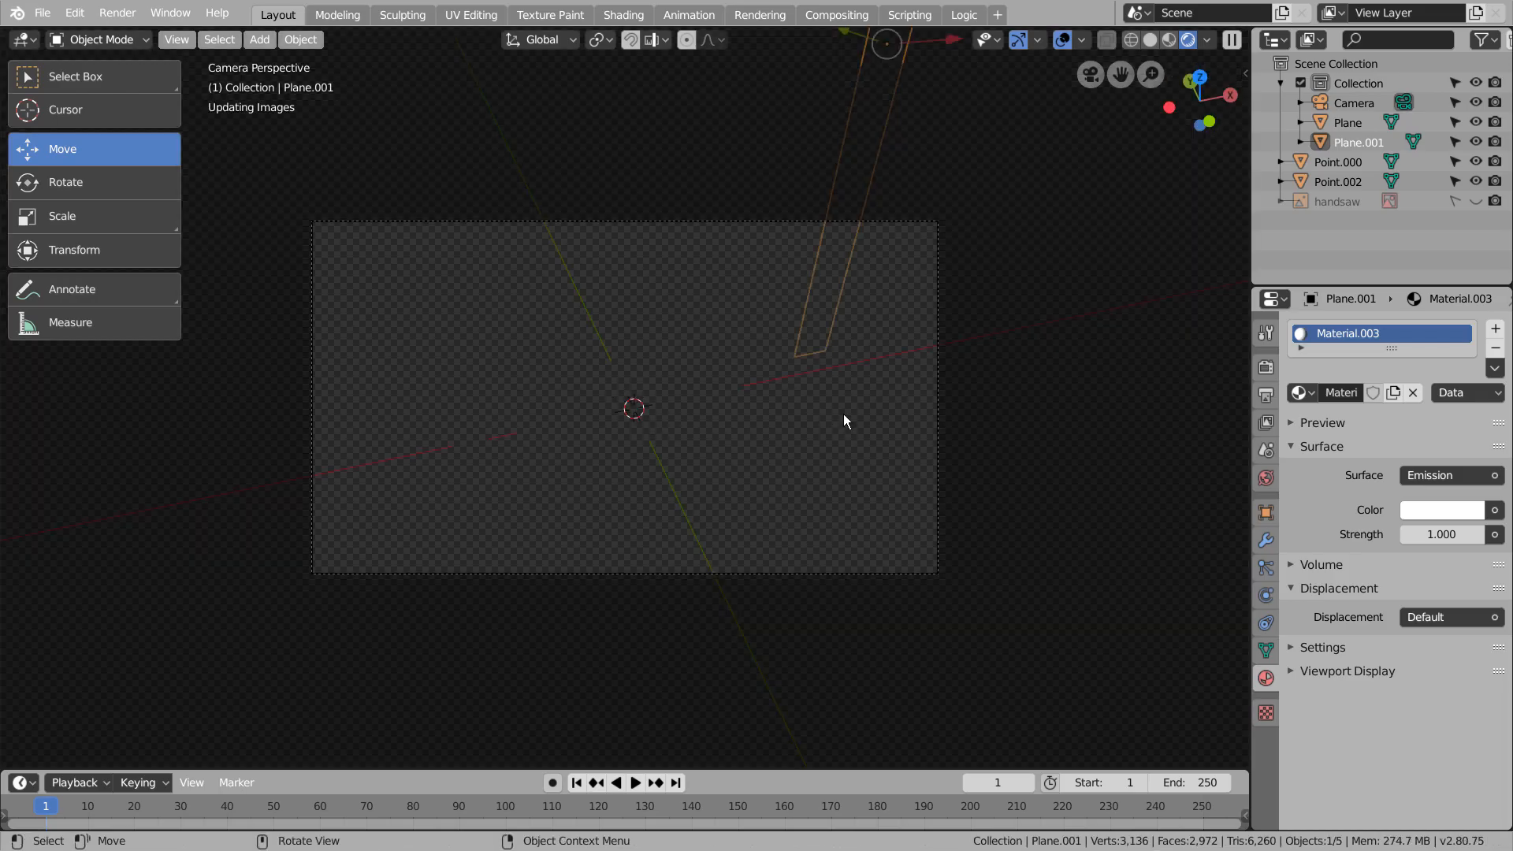
pyautogui.click(895, 56)
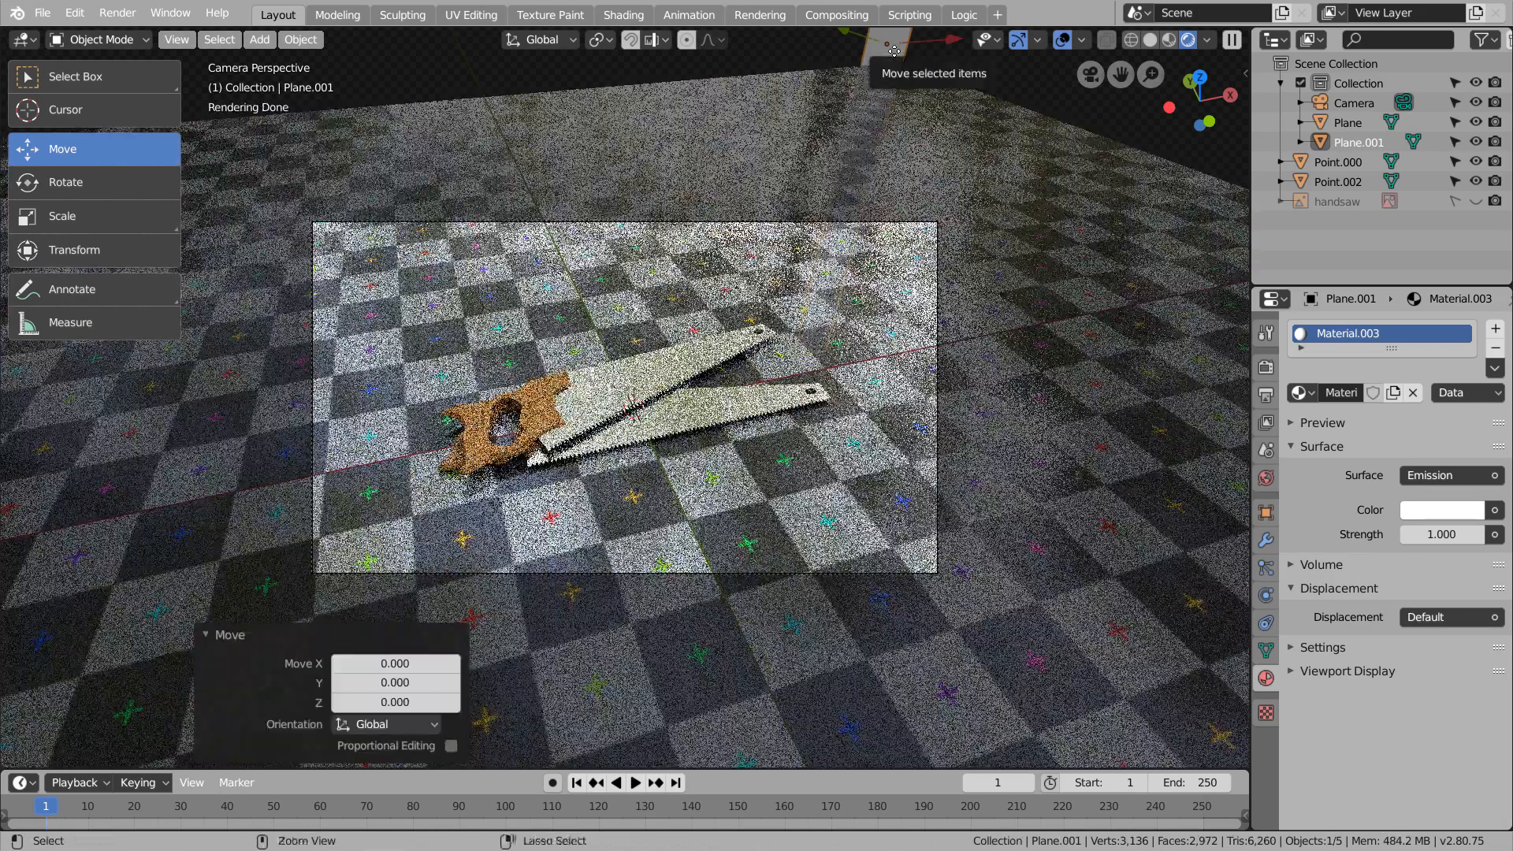
pyautogui.press('ctrl+KP_0')
pyautogui.hotkey('shift', '`')
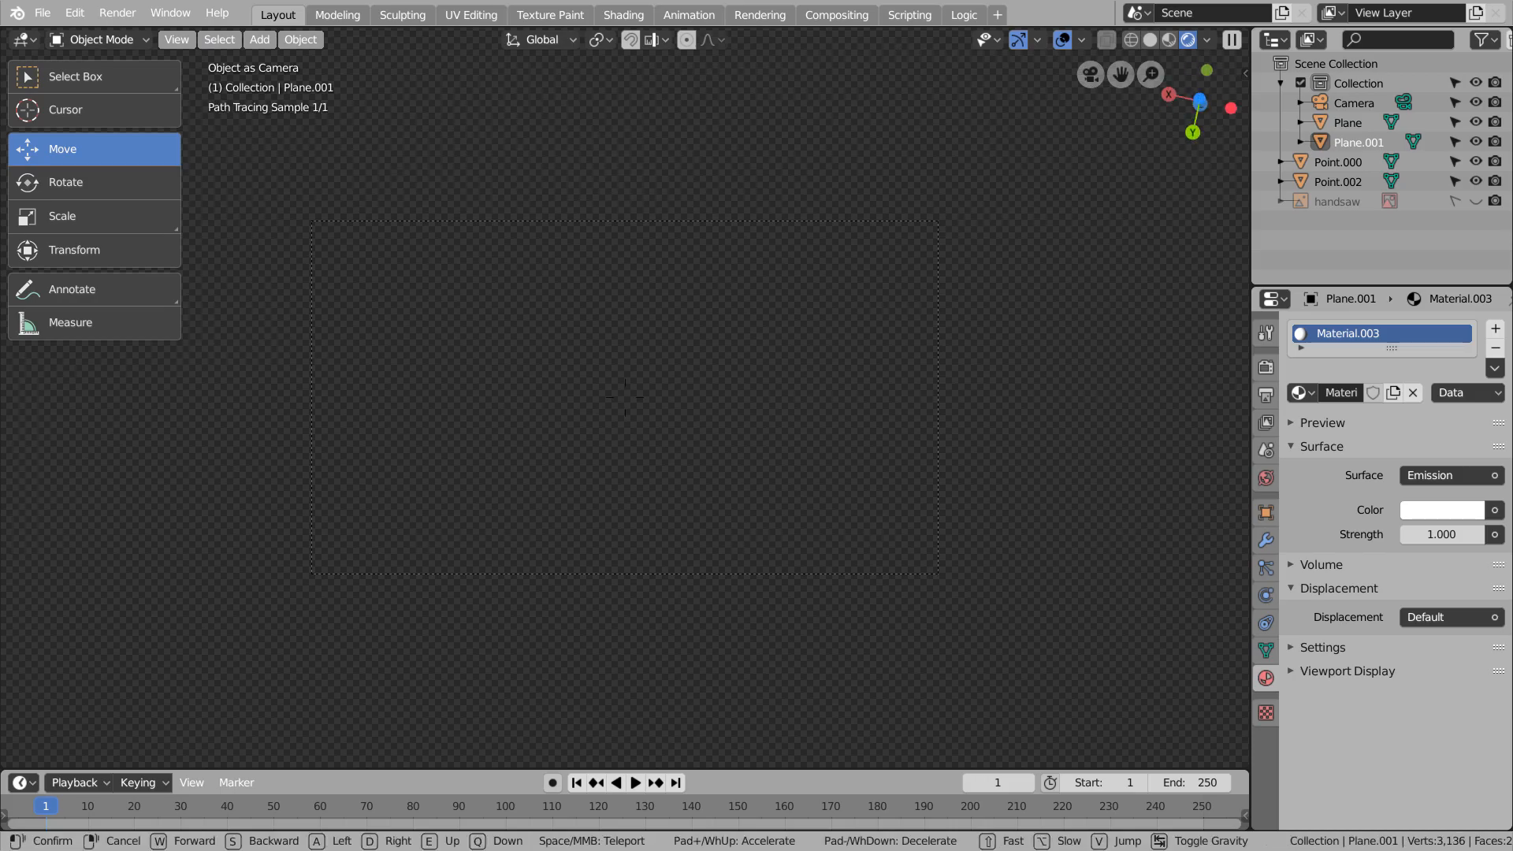
pyautogui.click(624, 397)
pyautogui.hotkey('ctrl', 'z')
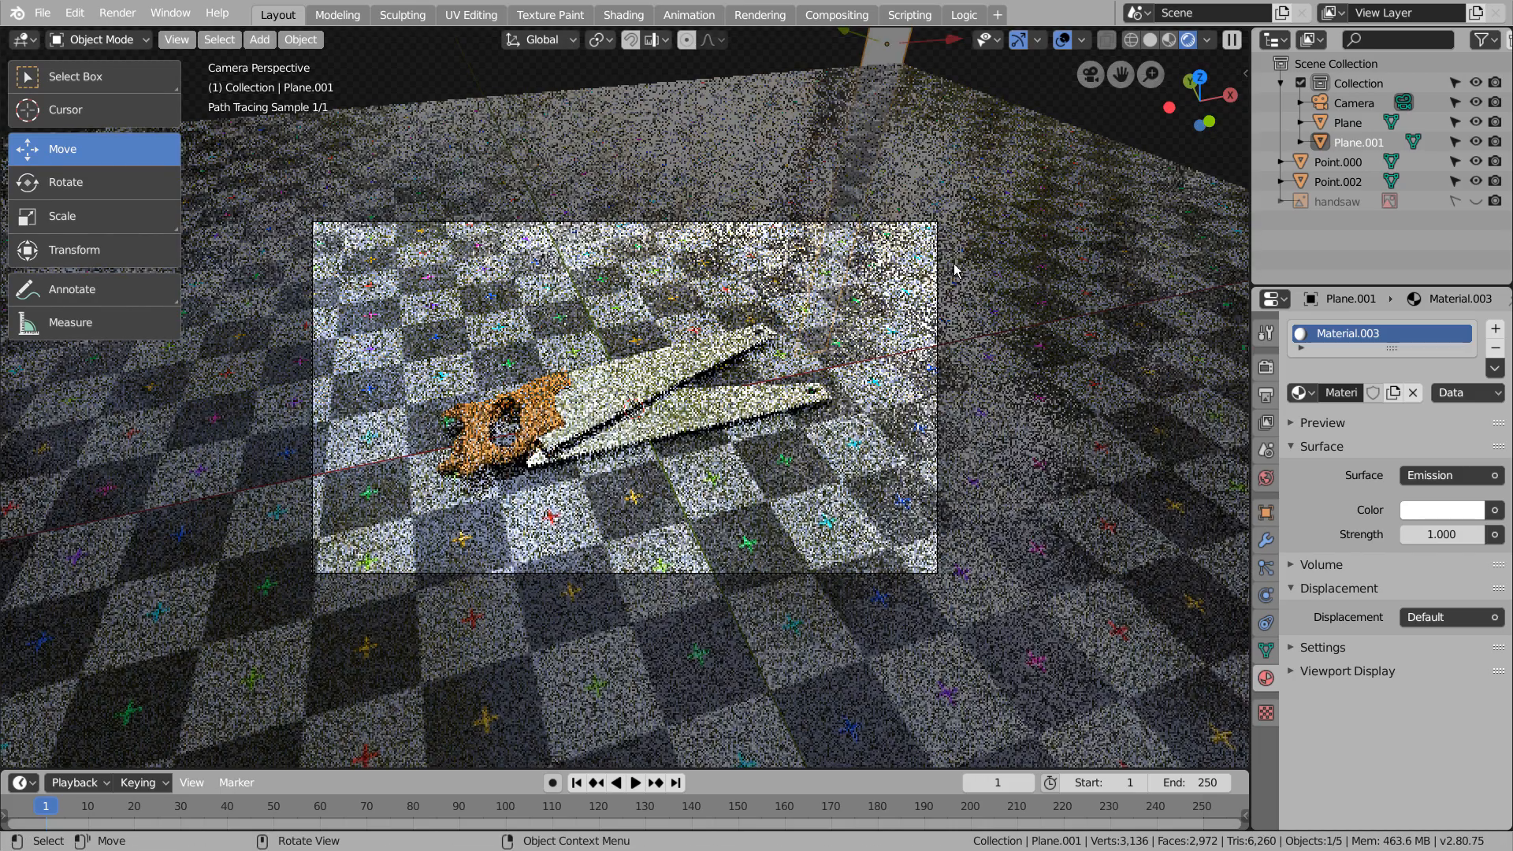
# Move the emission plane about 5.94 along X and set its emission strength to 155
pyautogui.scroll(-3, 944, 263)
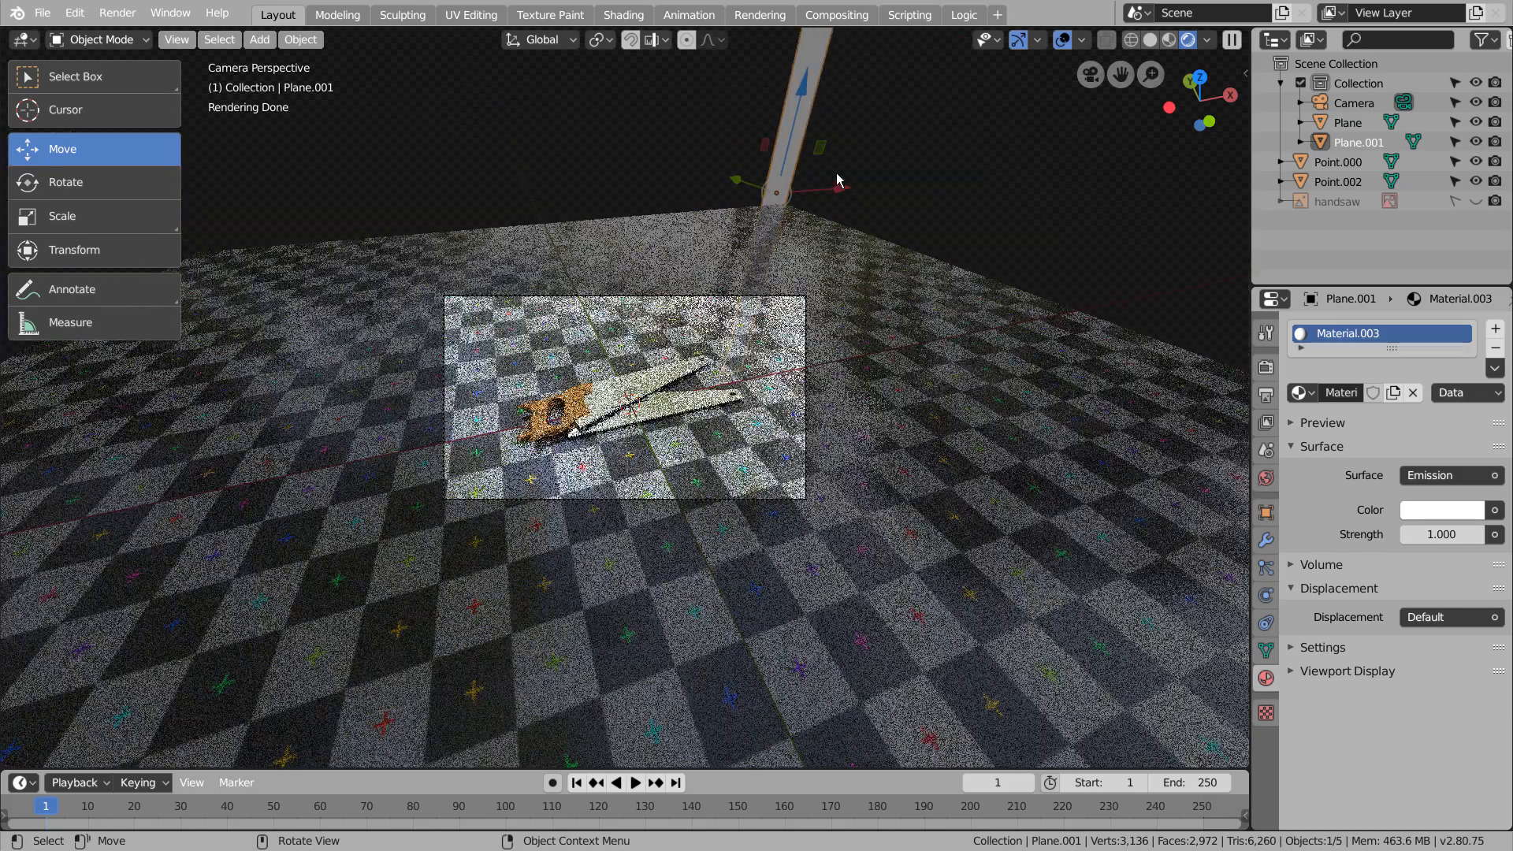
pyautogui.moveTo(839, 181); pyautogui.dragTo(908, 186)
pyautogui.write('5')
pyautogui.press('Return')
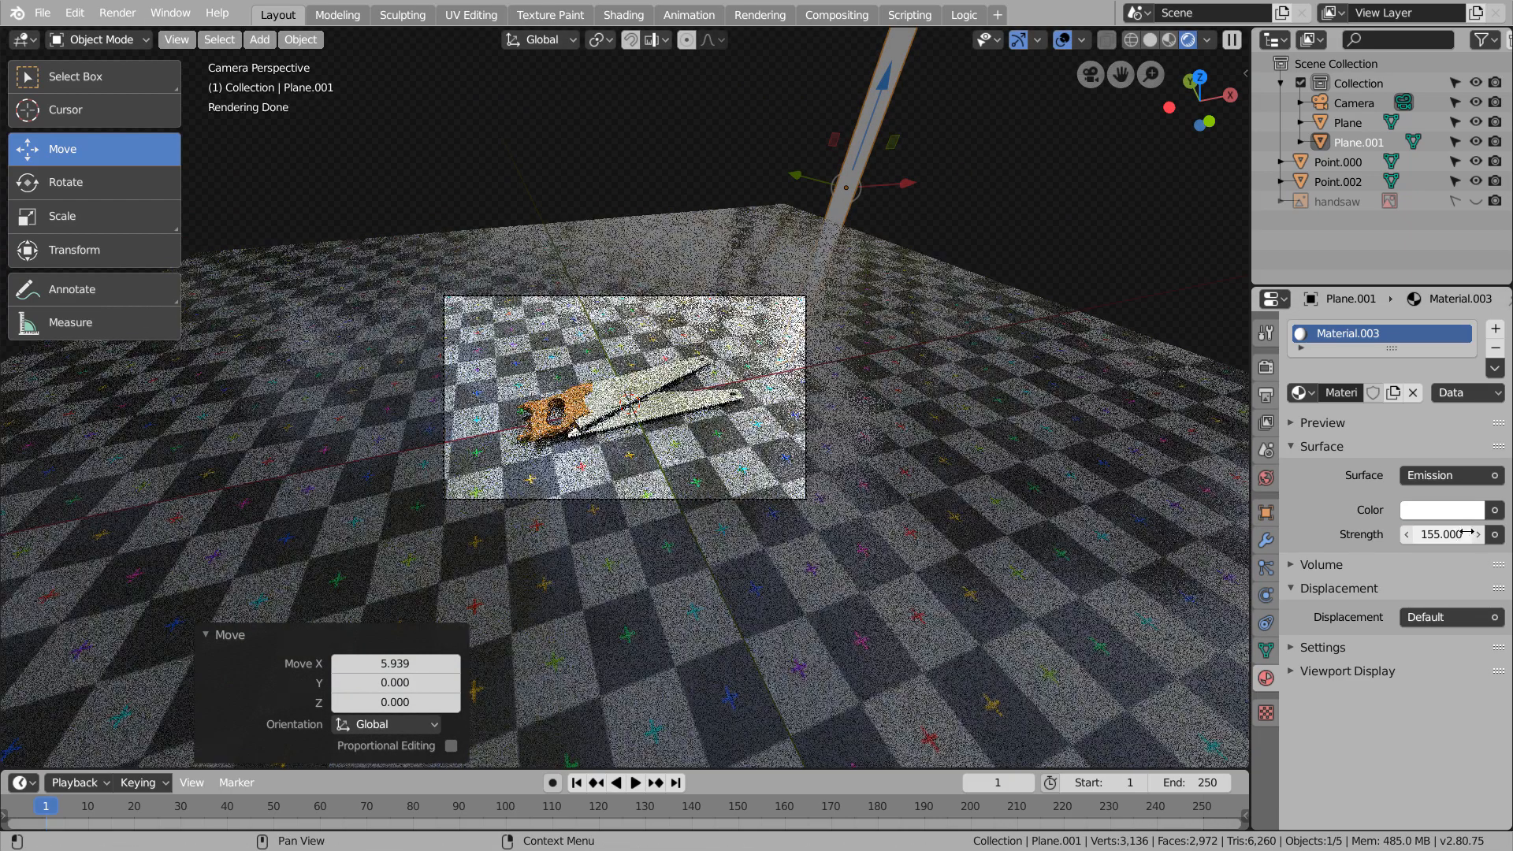
# Set the strength of the world's forest.exr background to 0.3
pyautogui.click(1266, 478)
pyautogui.write('0.3')
pyautogui.press('Return')
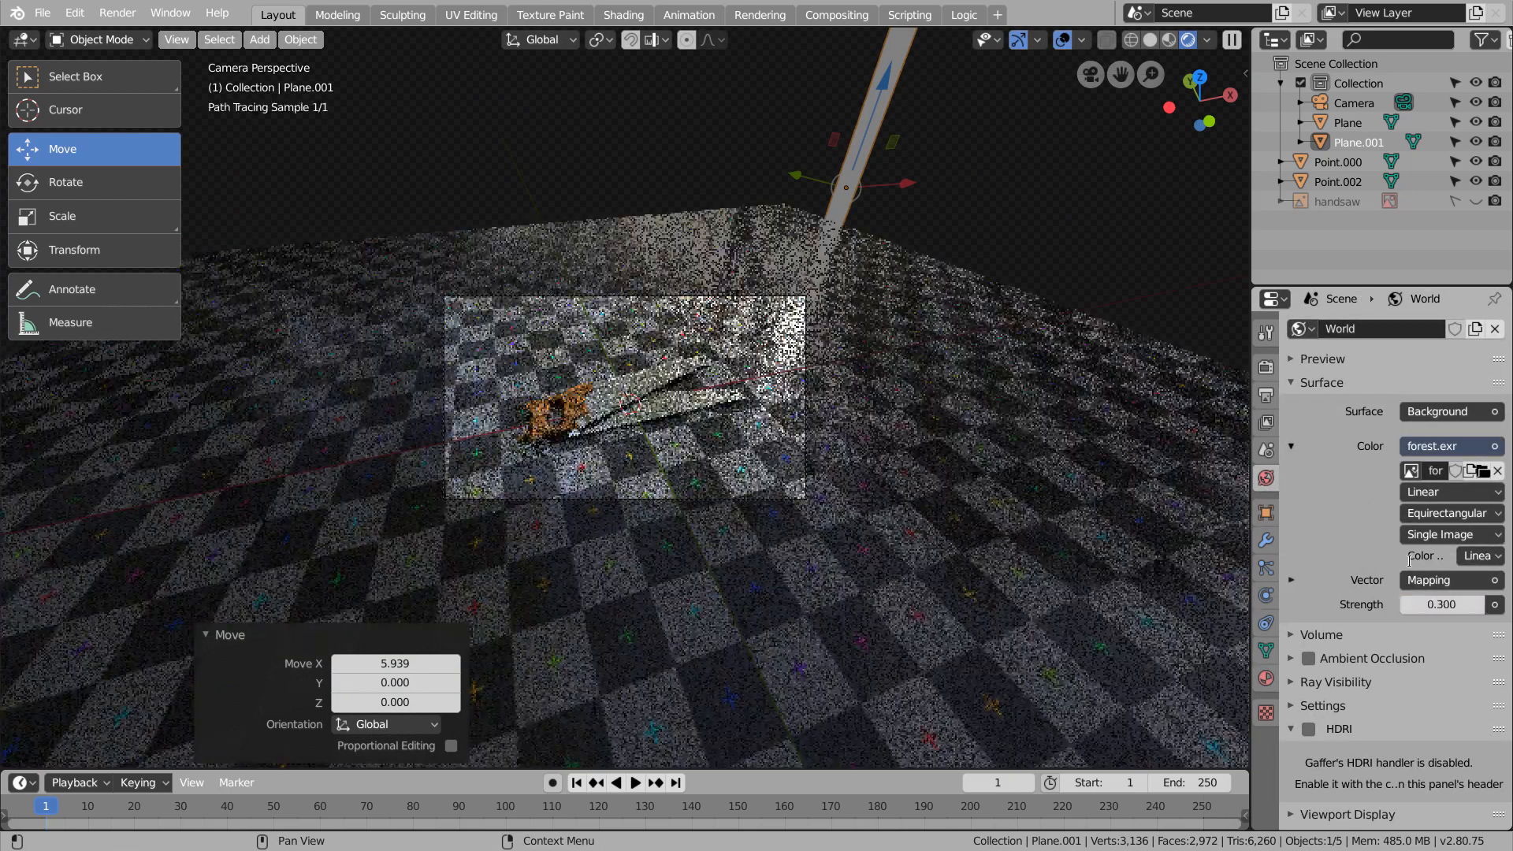
# Move the emission plane about -3.74 along X and widen it by a factor of about 6.06 along X
pyautogui.moveTo(910, 183); pyautogui.dragTo(866, 187)
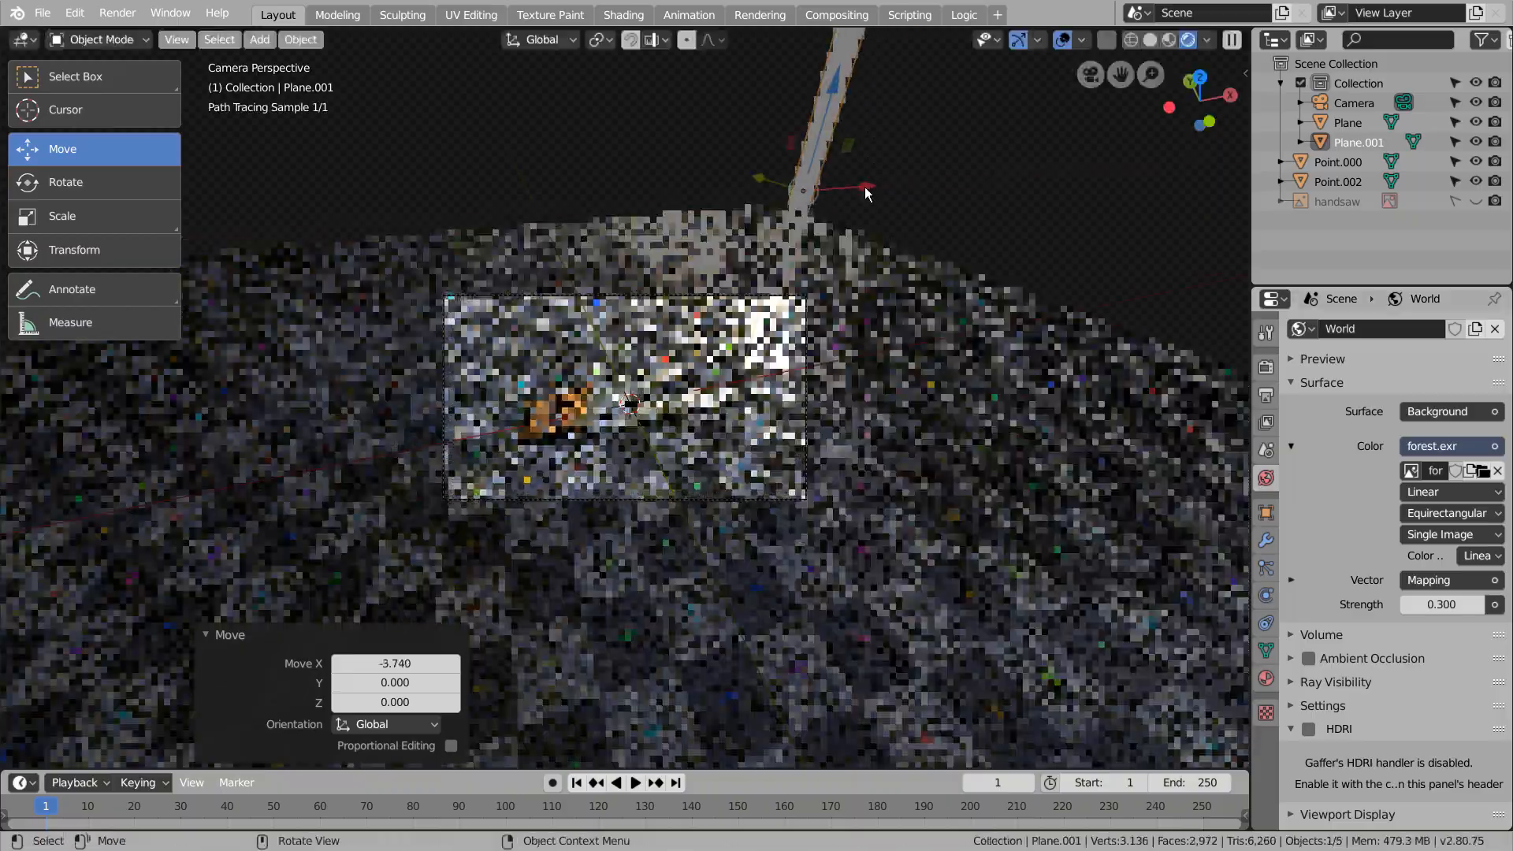
pyautogui.click(959, 208)
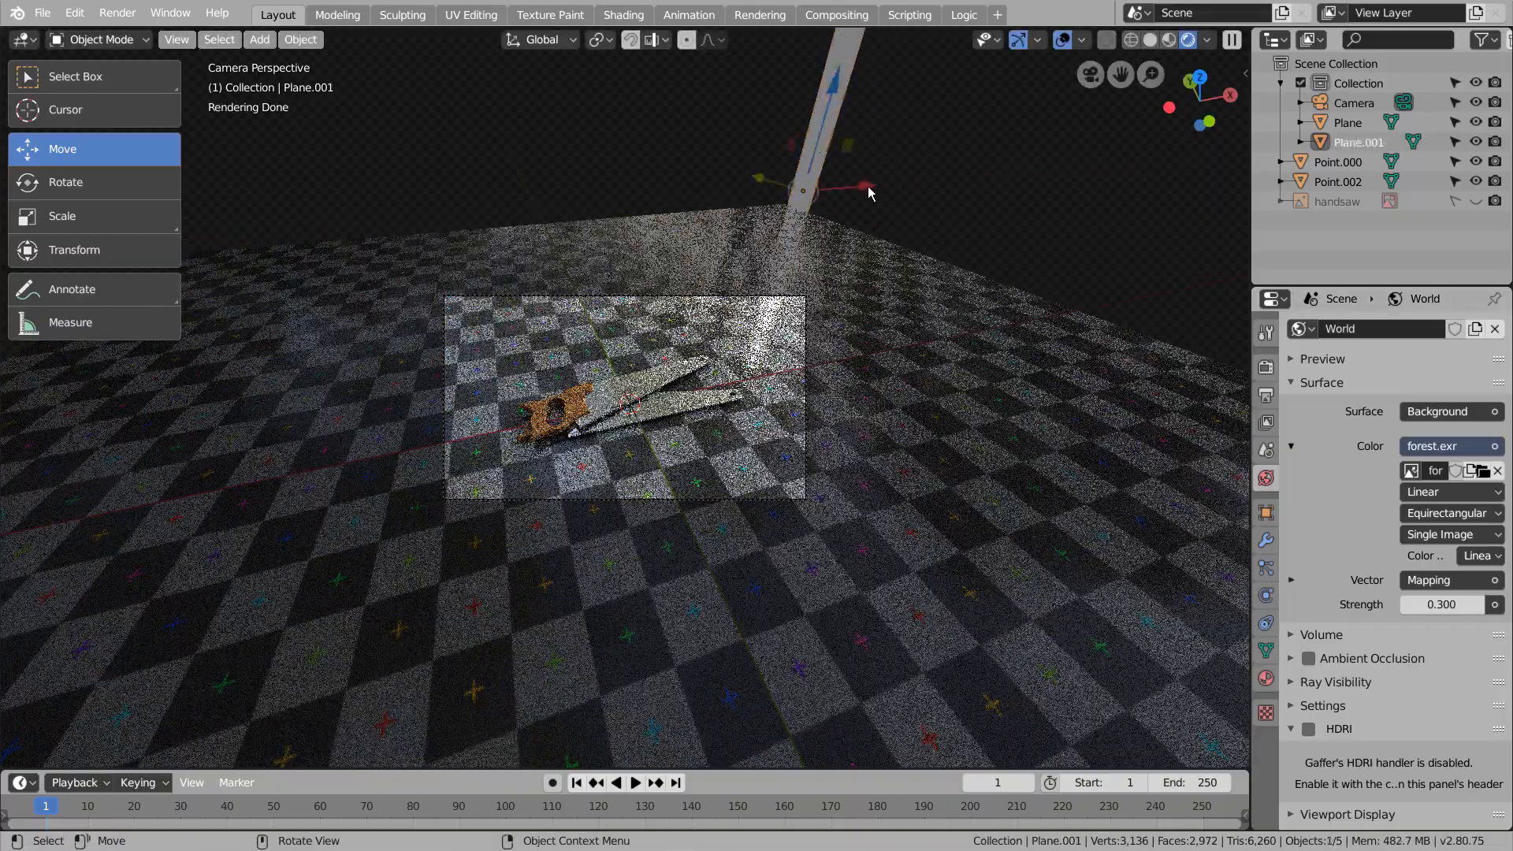
pyautogui.press('s')
pyautogui.press('x')
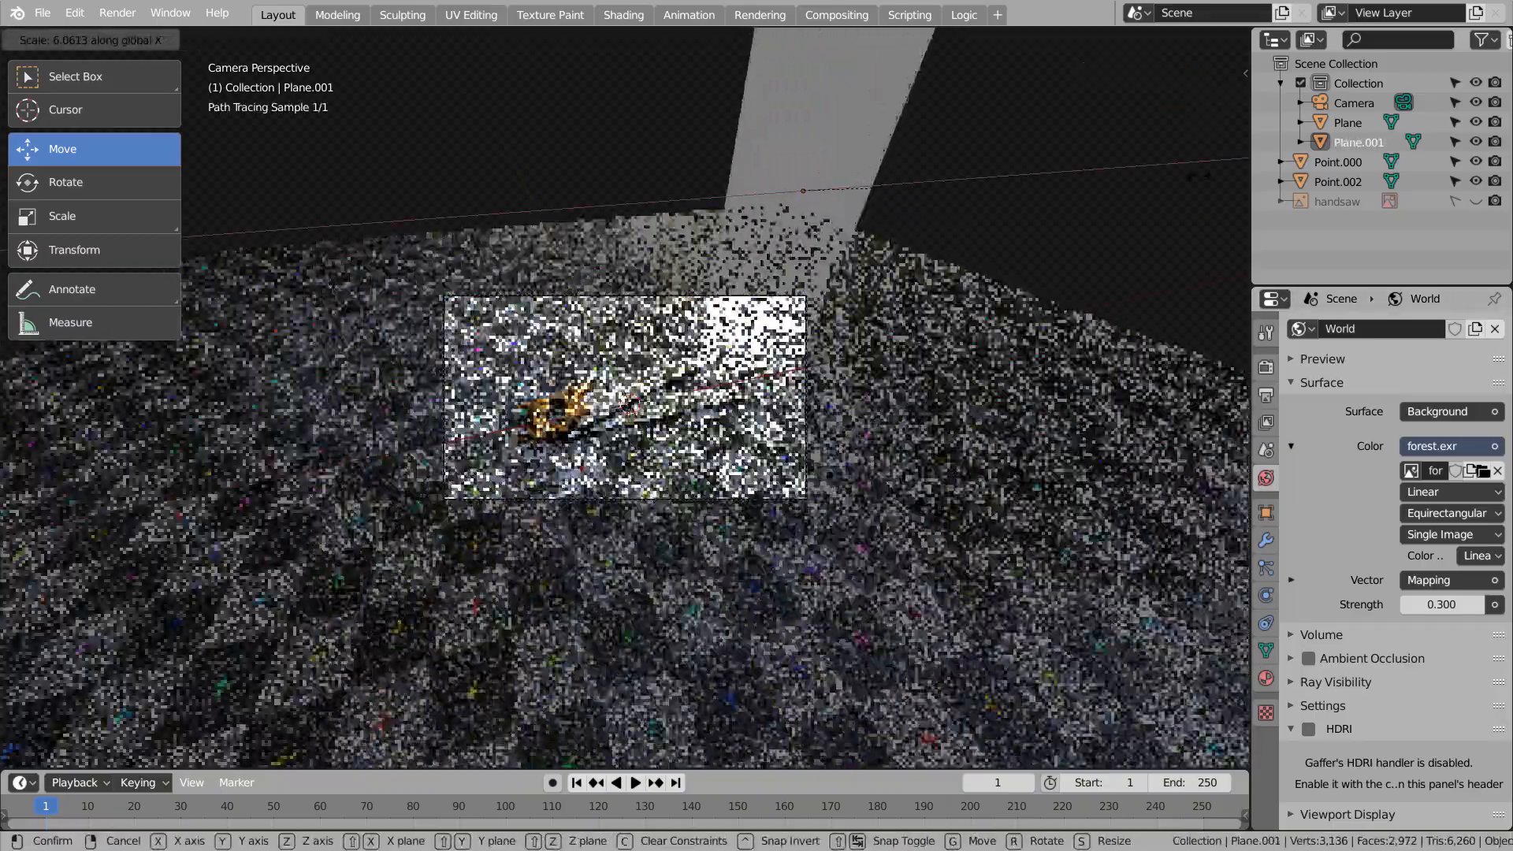
pyautogui.click(1214, 216)
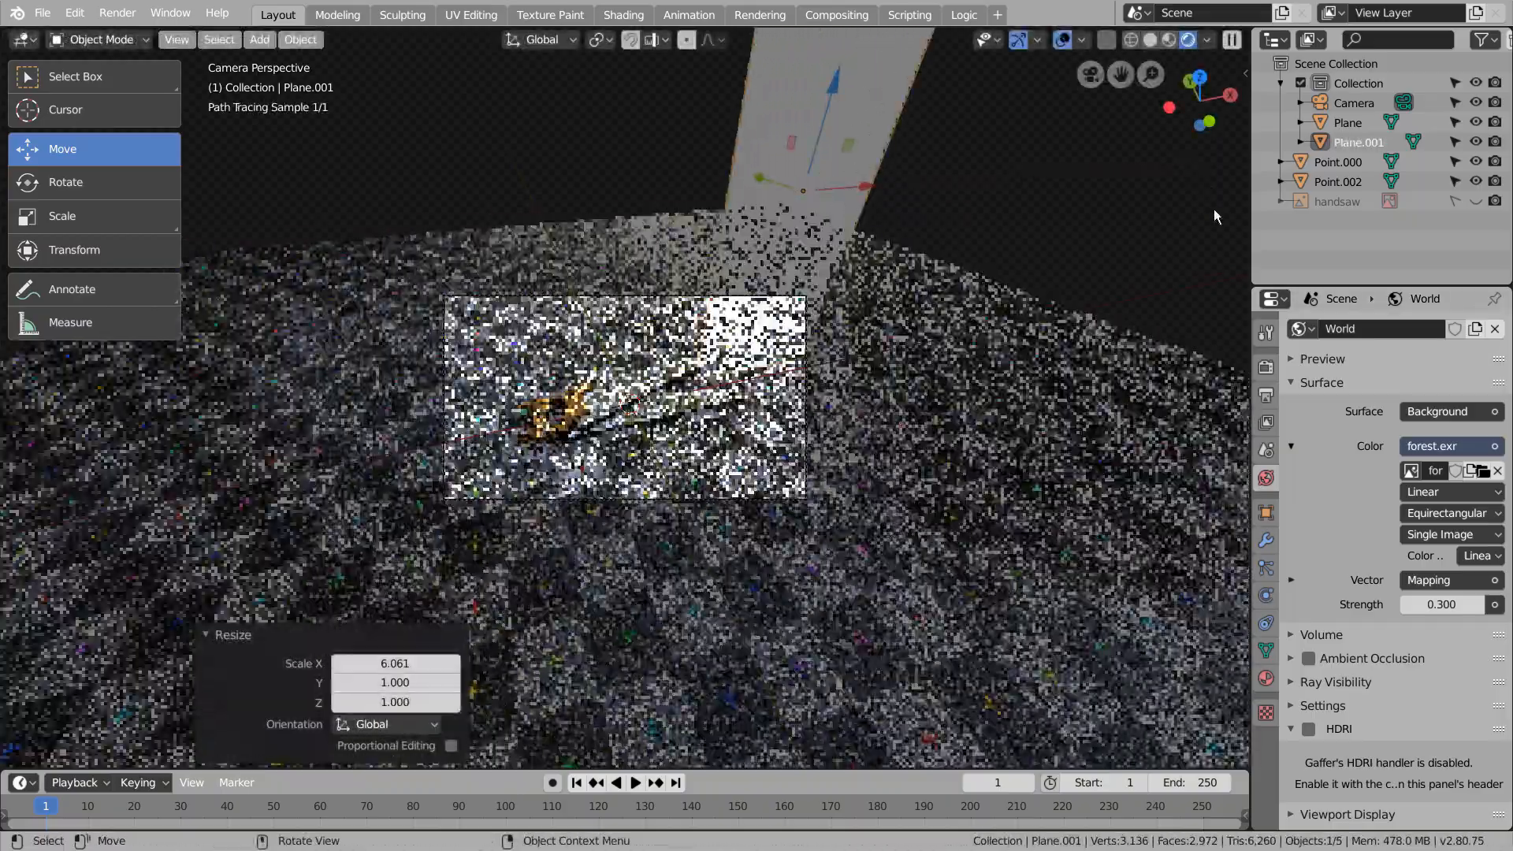
# Try lower emission strengths on the light plane's material and settle on 15
pyautogui.click(1272, 674)
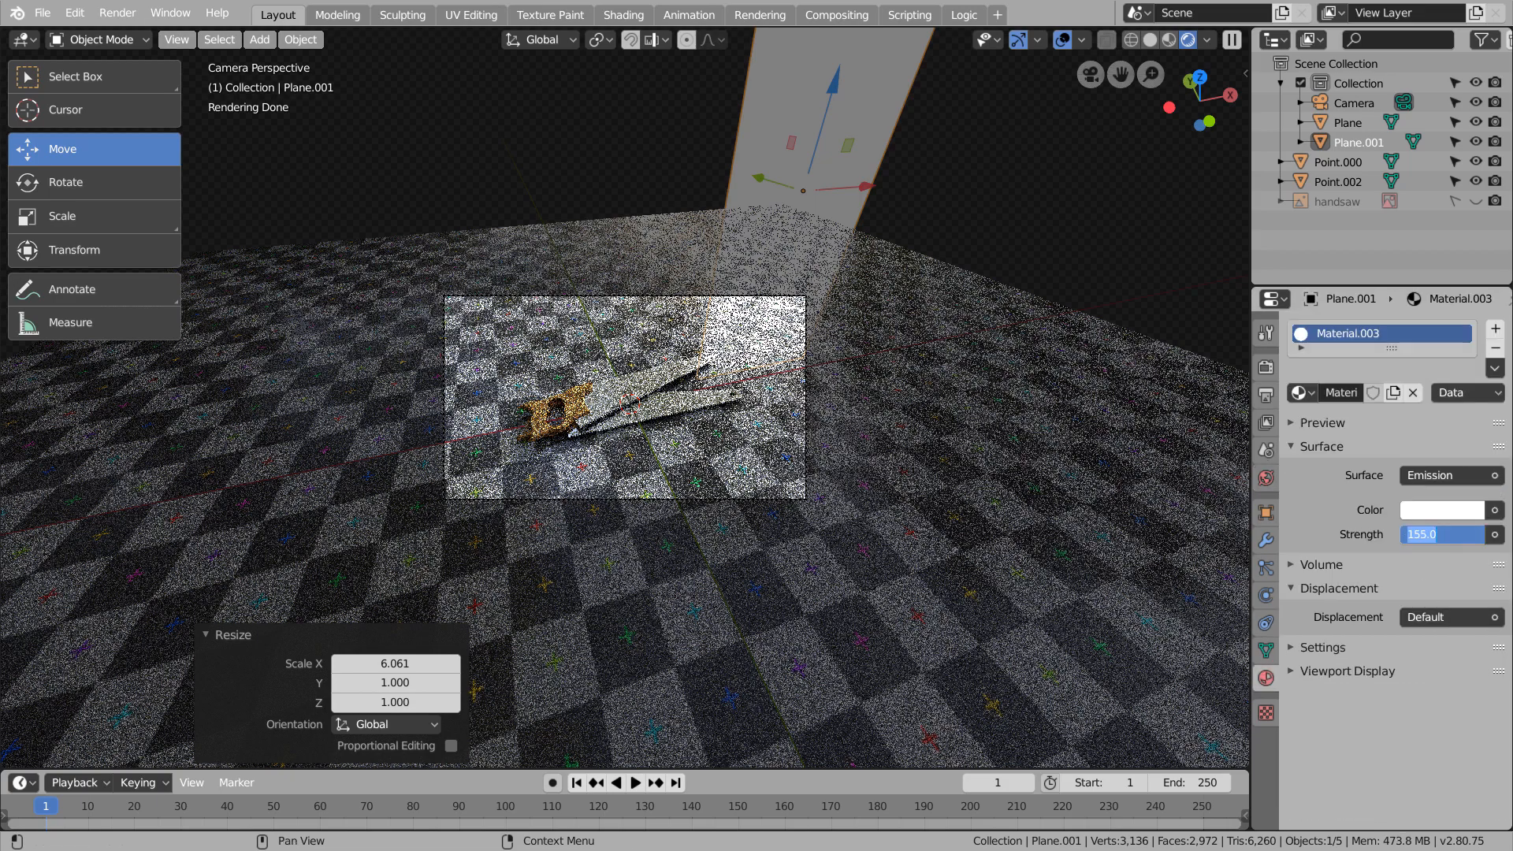
pyautogui.write('55')
pyautogui.press('Return')
pyautogui.write('0')
pyautogui.press('Return')
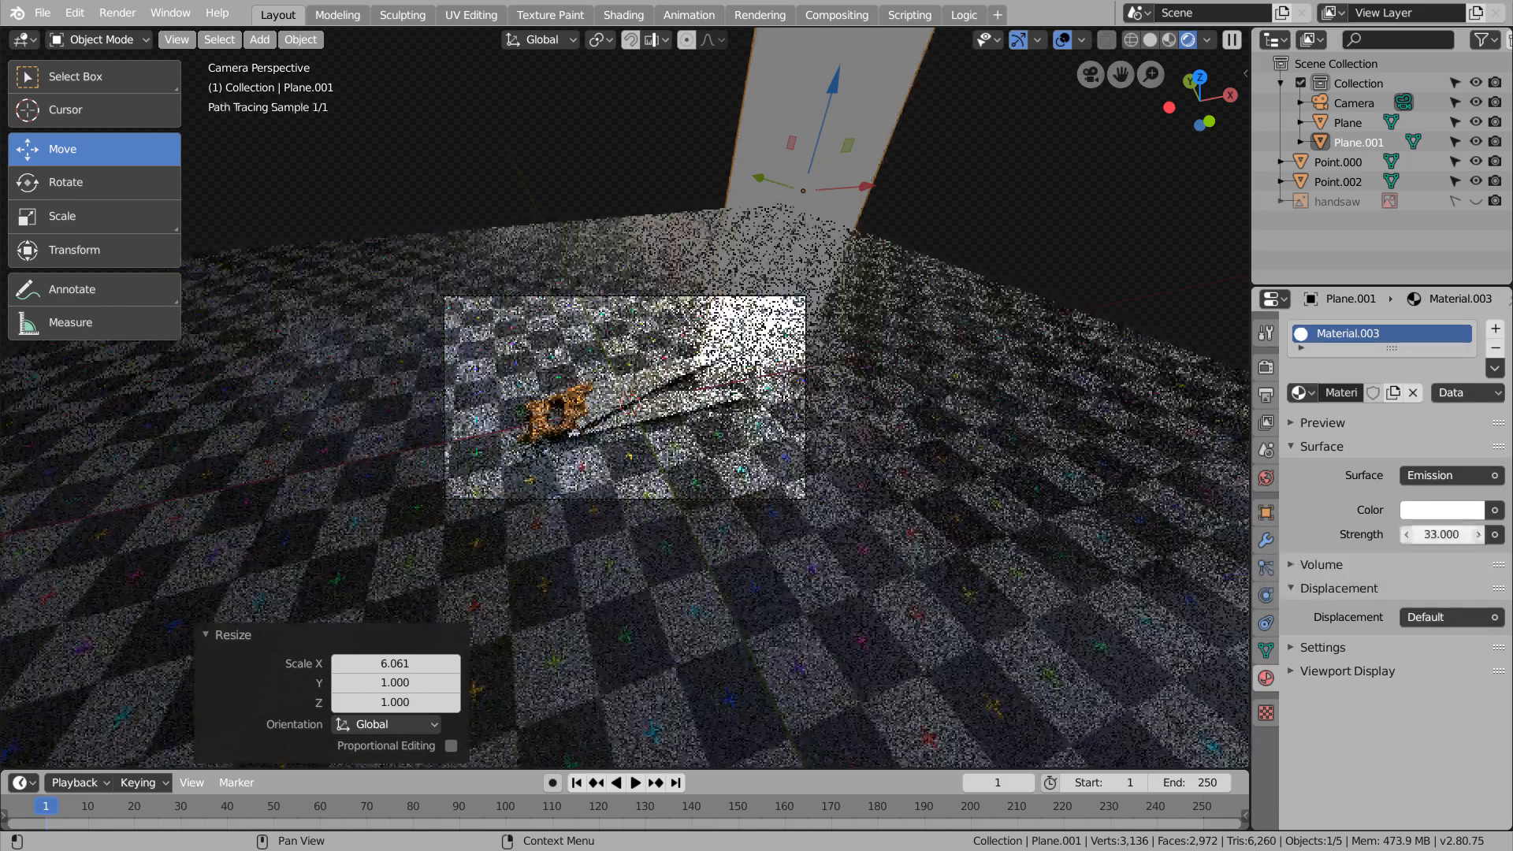
pyautogui.click(1442, 535)
pyautogui.write('12')
pyautogui.press('Return')
pyautogui.click(1443, 535)
pyautogui.write('15')
pyautogui.press('Return')
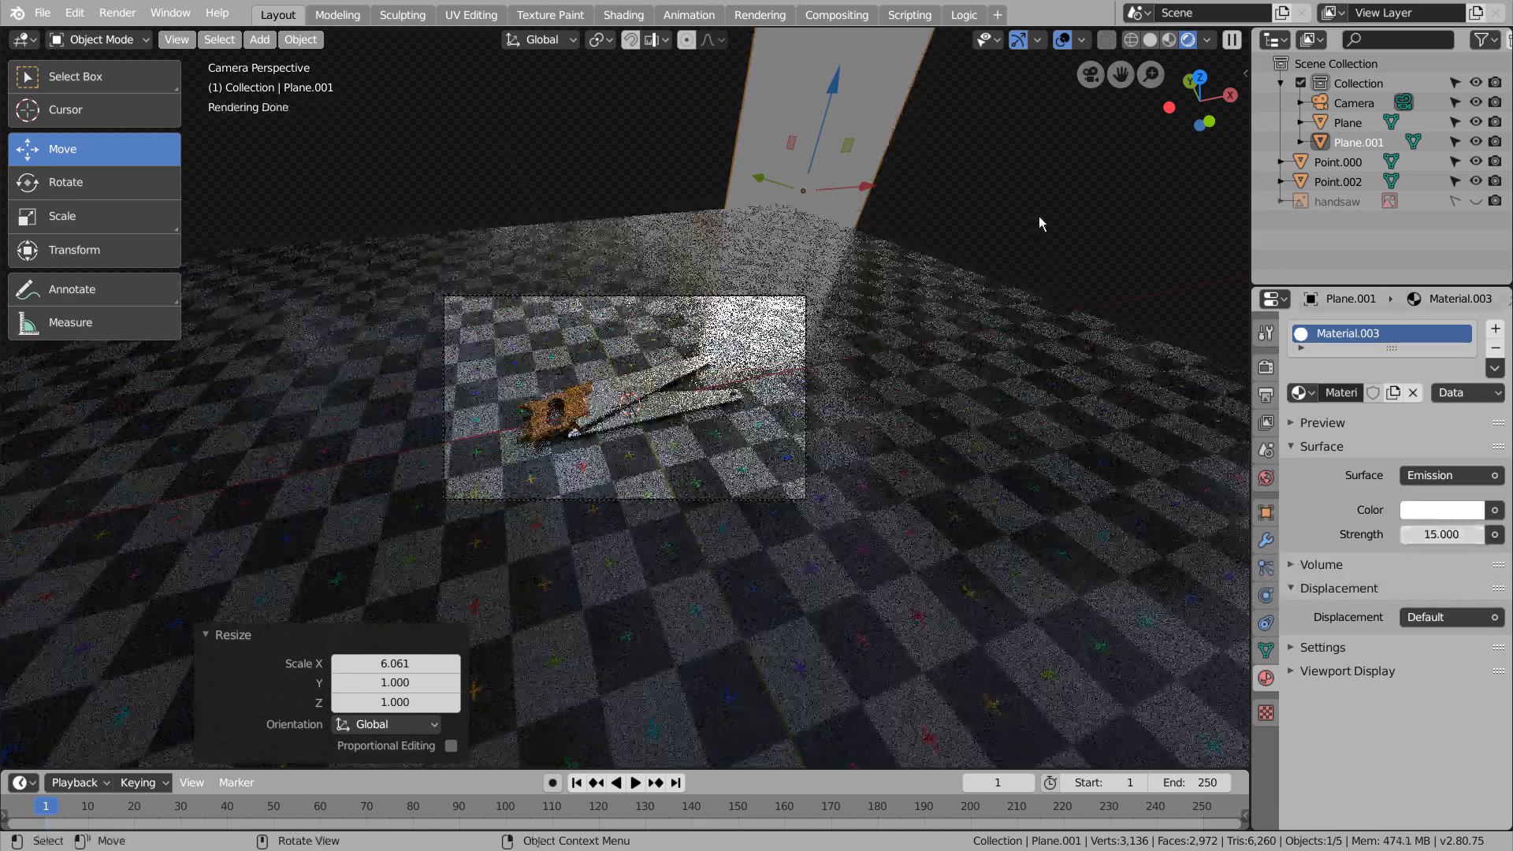
# Check the lighting through the camera and move the emission plane about 3.15 along X
pyautogui.click(724, 371)
pyautogui.press('KP_0')
pyautogui.press('KP_0')
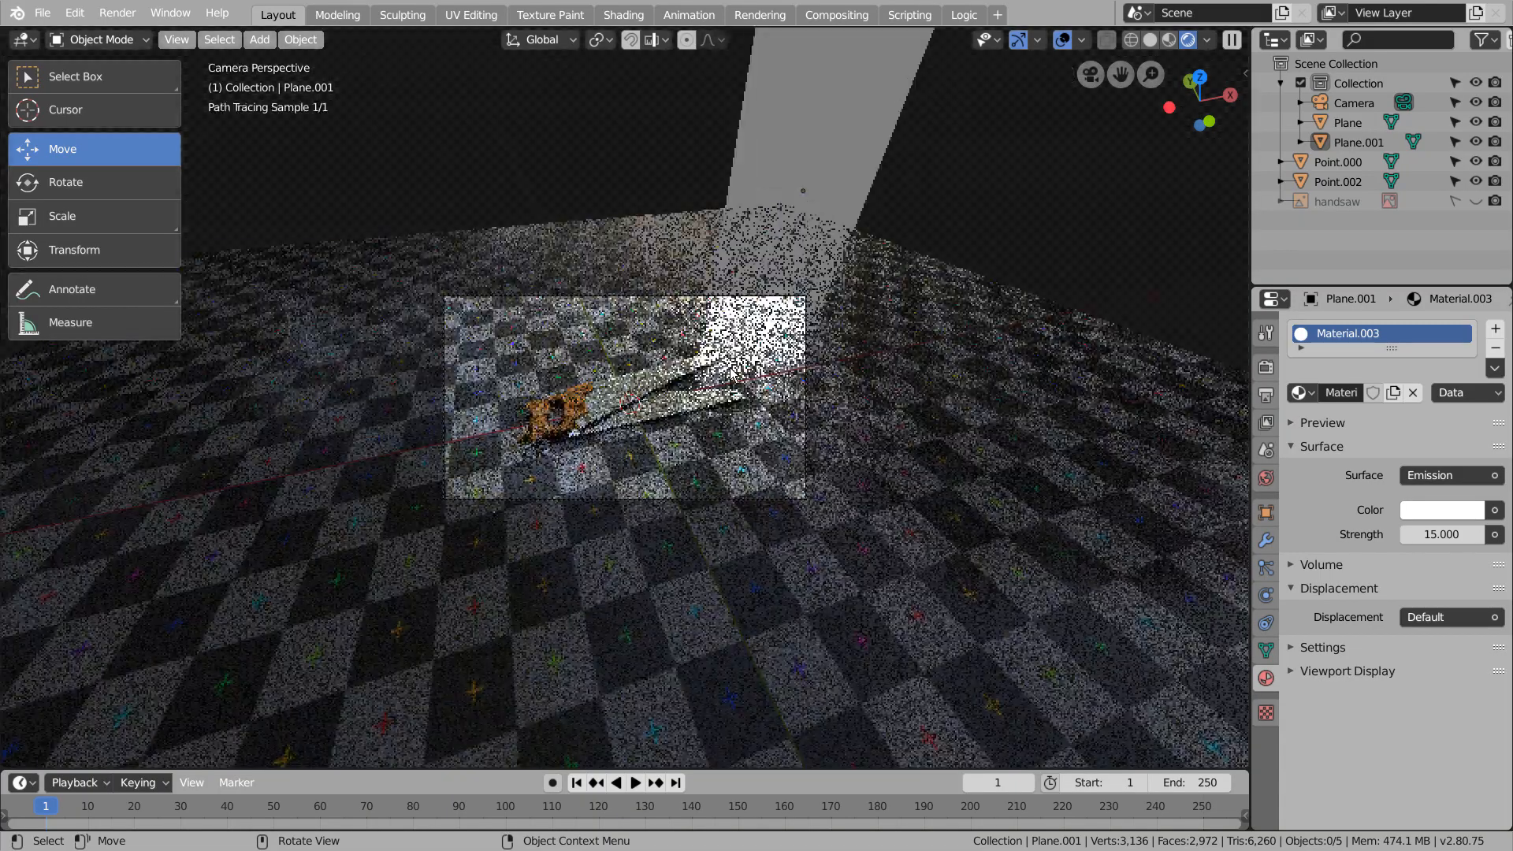
pyautogui.scroll(6, 730, 374)
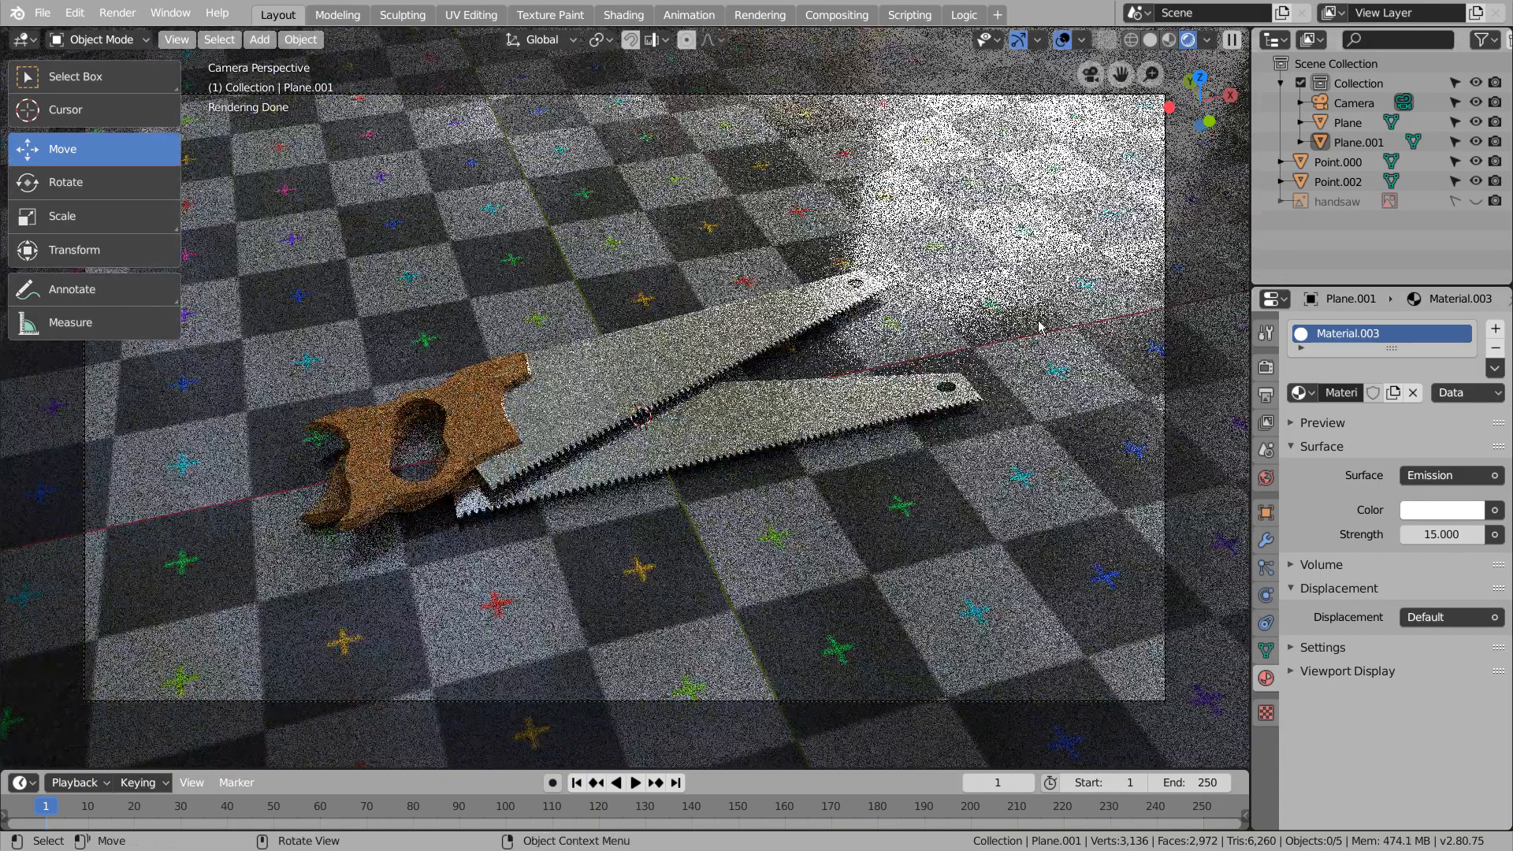
pyautogui.scroll(-8, 983, 389)
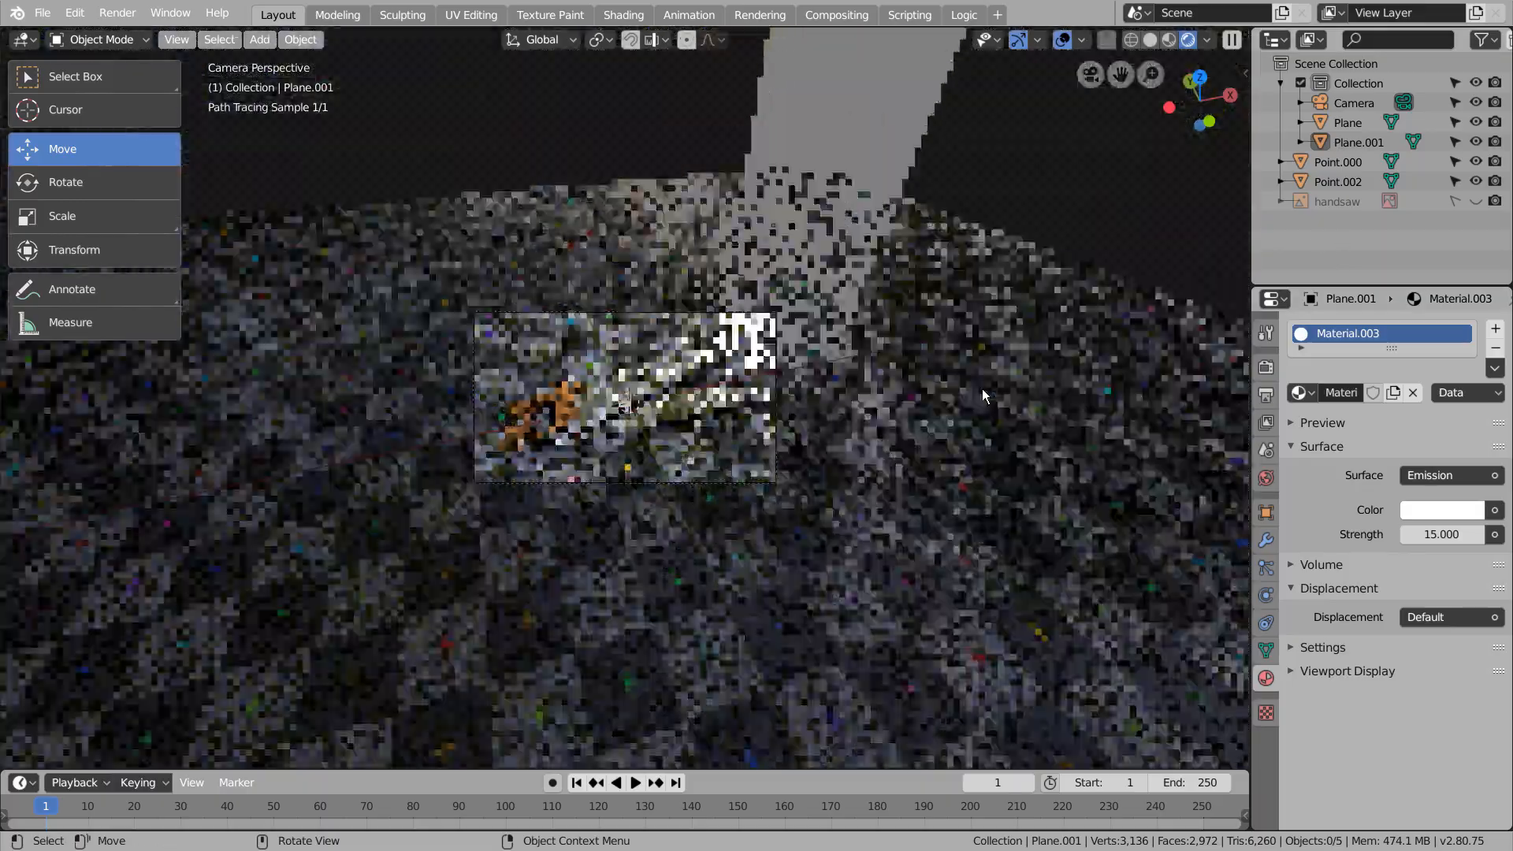
pyautogui.click(796, 183)
pyautogui.moveTo(811, 251); pyautogui.dragTo(835, 244)
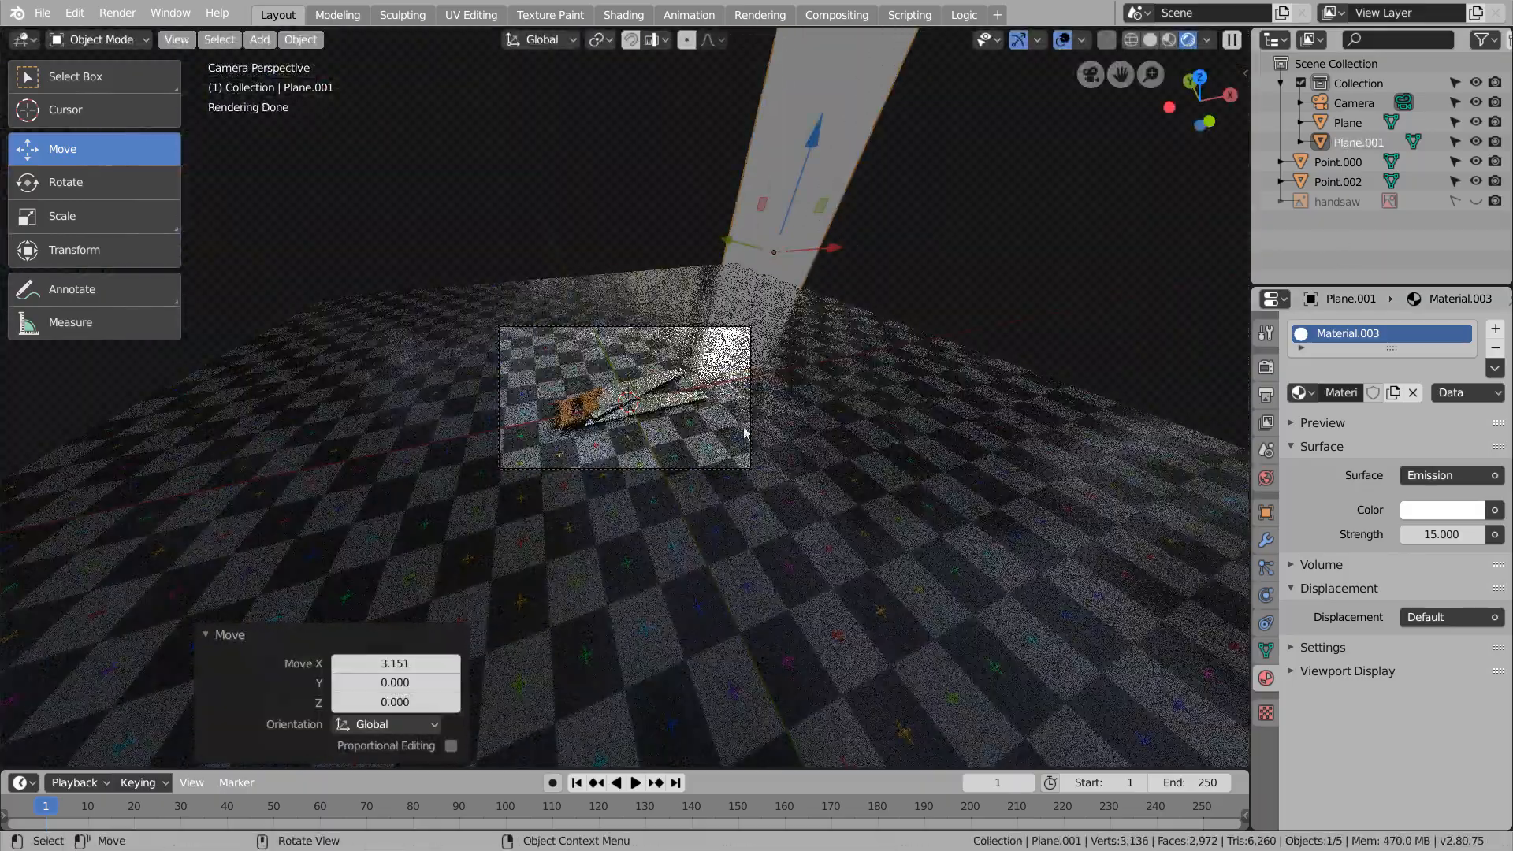
# Check the lighting through the camera, return the viewport to solid shading and save the file
pyautogui.scroll(8, 738, 441)
pyautogui.scroll(-2, 738, 441)
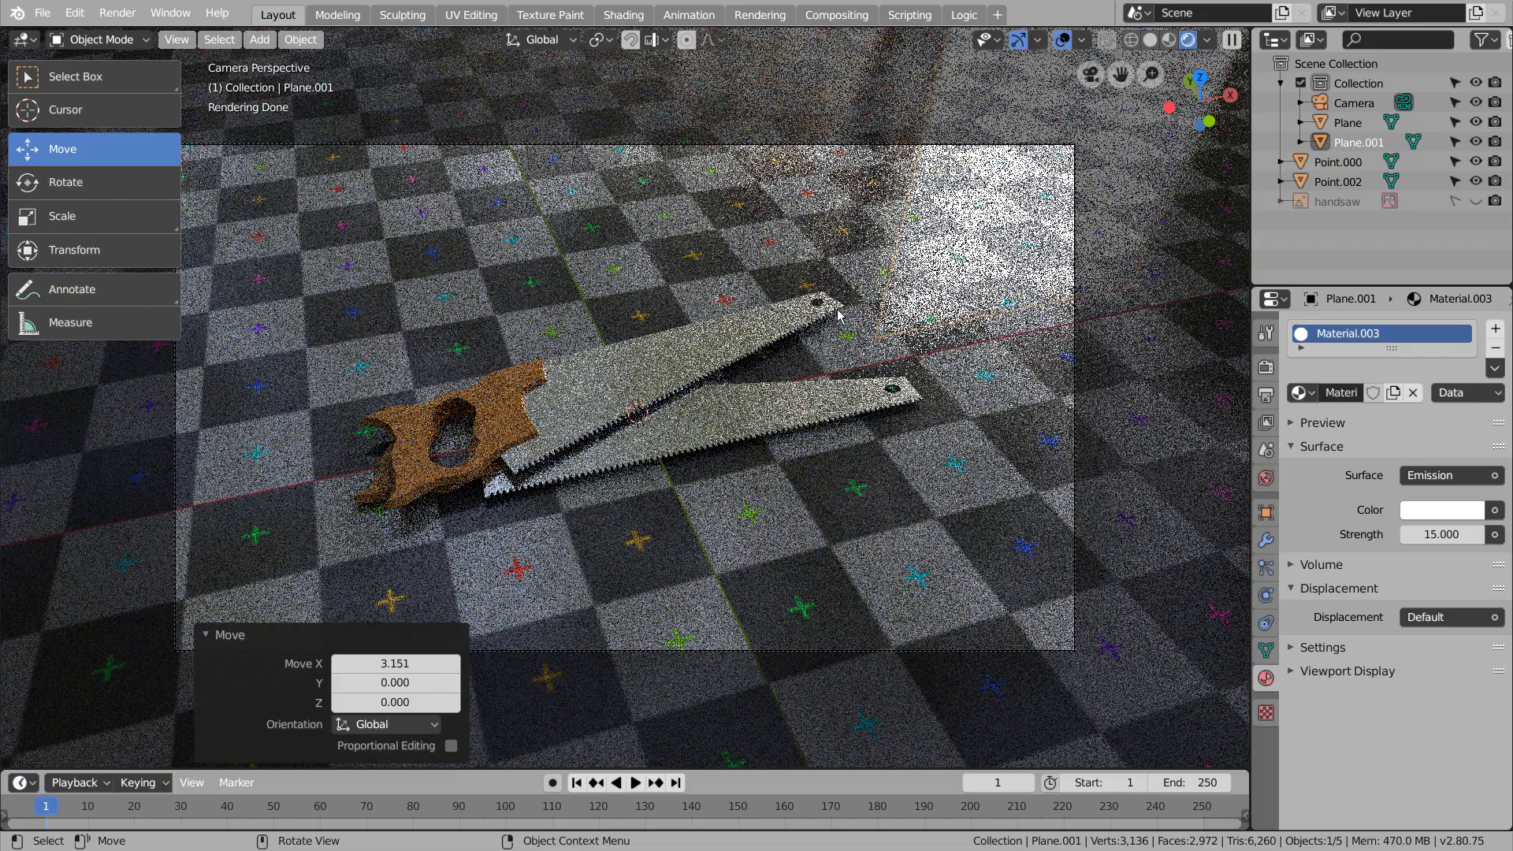
pyautogui.scroll(-6, 839, 315)
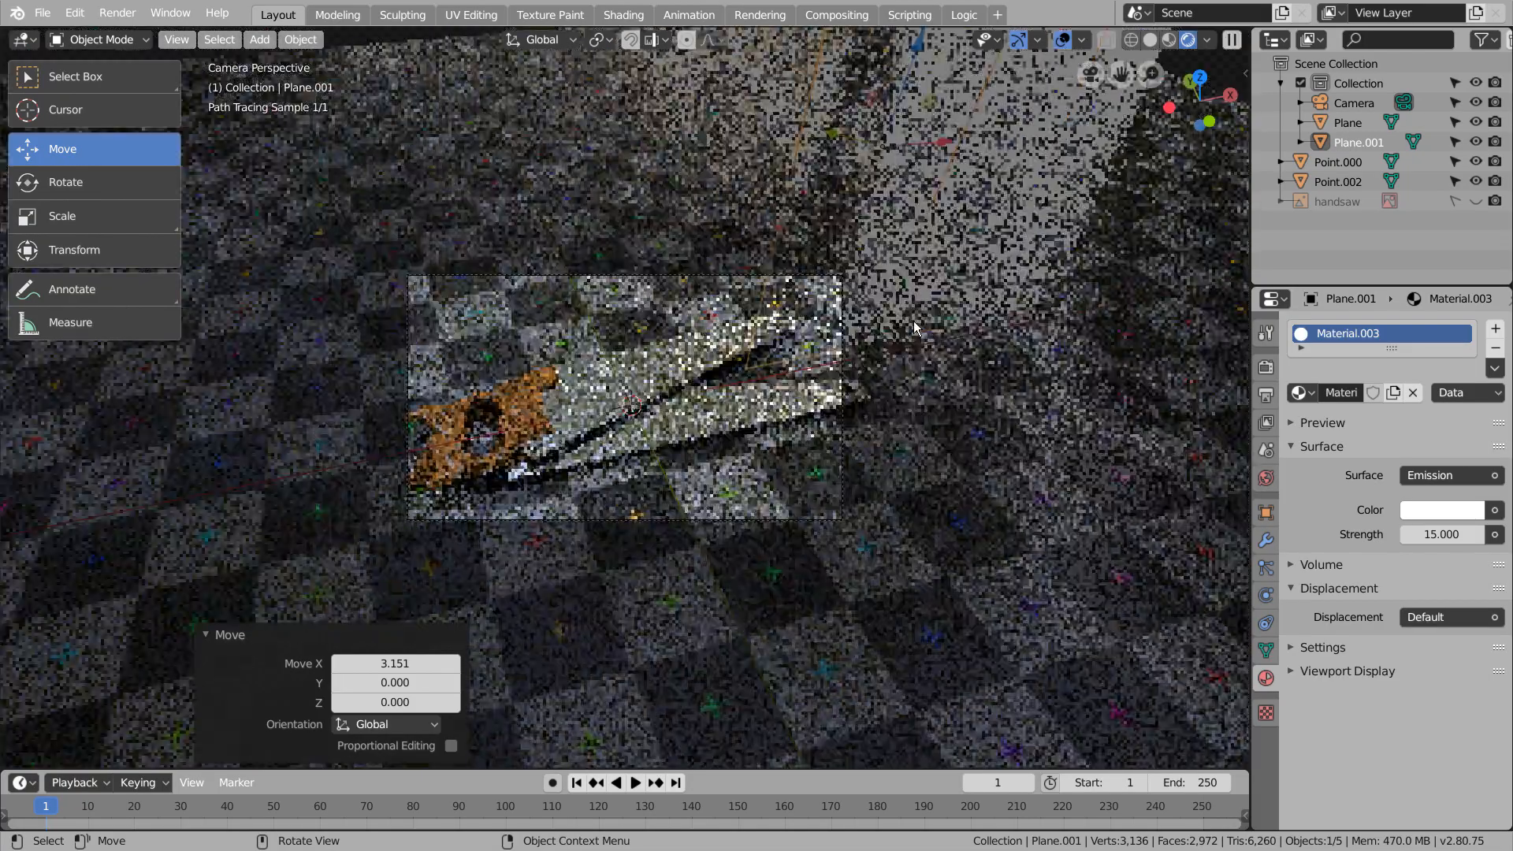
pyautogui.click(1030, 255)
pyautogui.moveTo(658, 167); pyautogui.dragTo(575, 186, button='middle')
pyautogui.scroll(-8, 666, 228)
pyautogui.click(1150, 40)
pyautogui.hotkey('ctrl', 's')
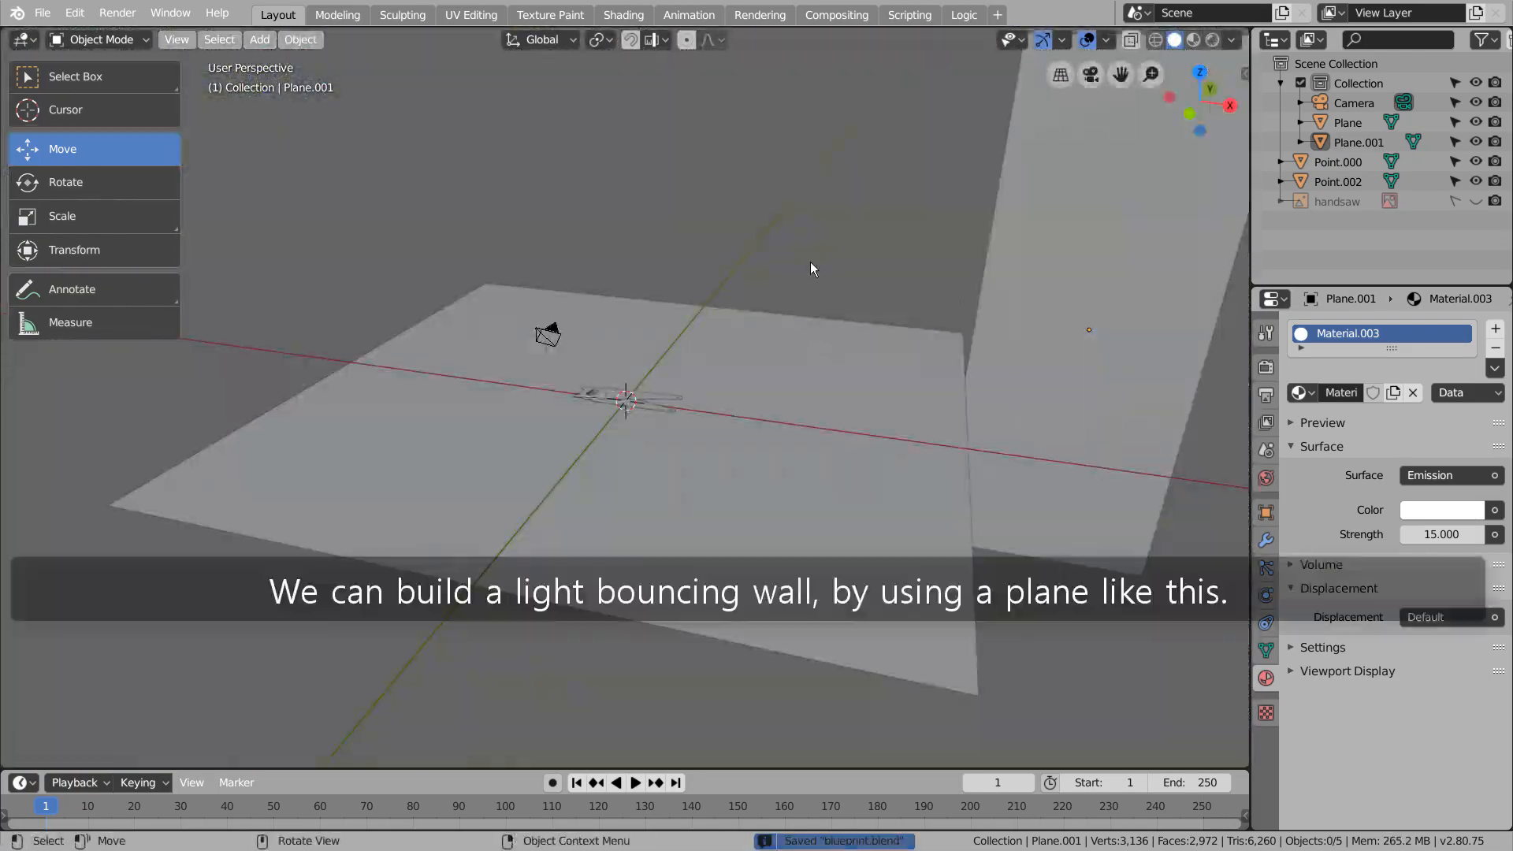
# Add a new plane, scale it up about 20 times and lower it slightly beneath the checkered ground plane
pyautogui.hotkey('shift', 'a')
pyautogui.moveTo(810, 262)
pyautogui.click(902, 262)
pyautogui.press('s')
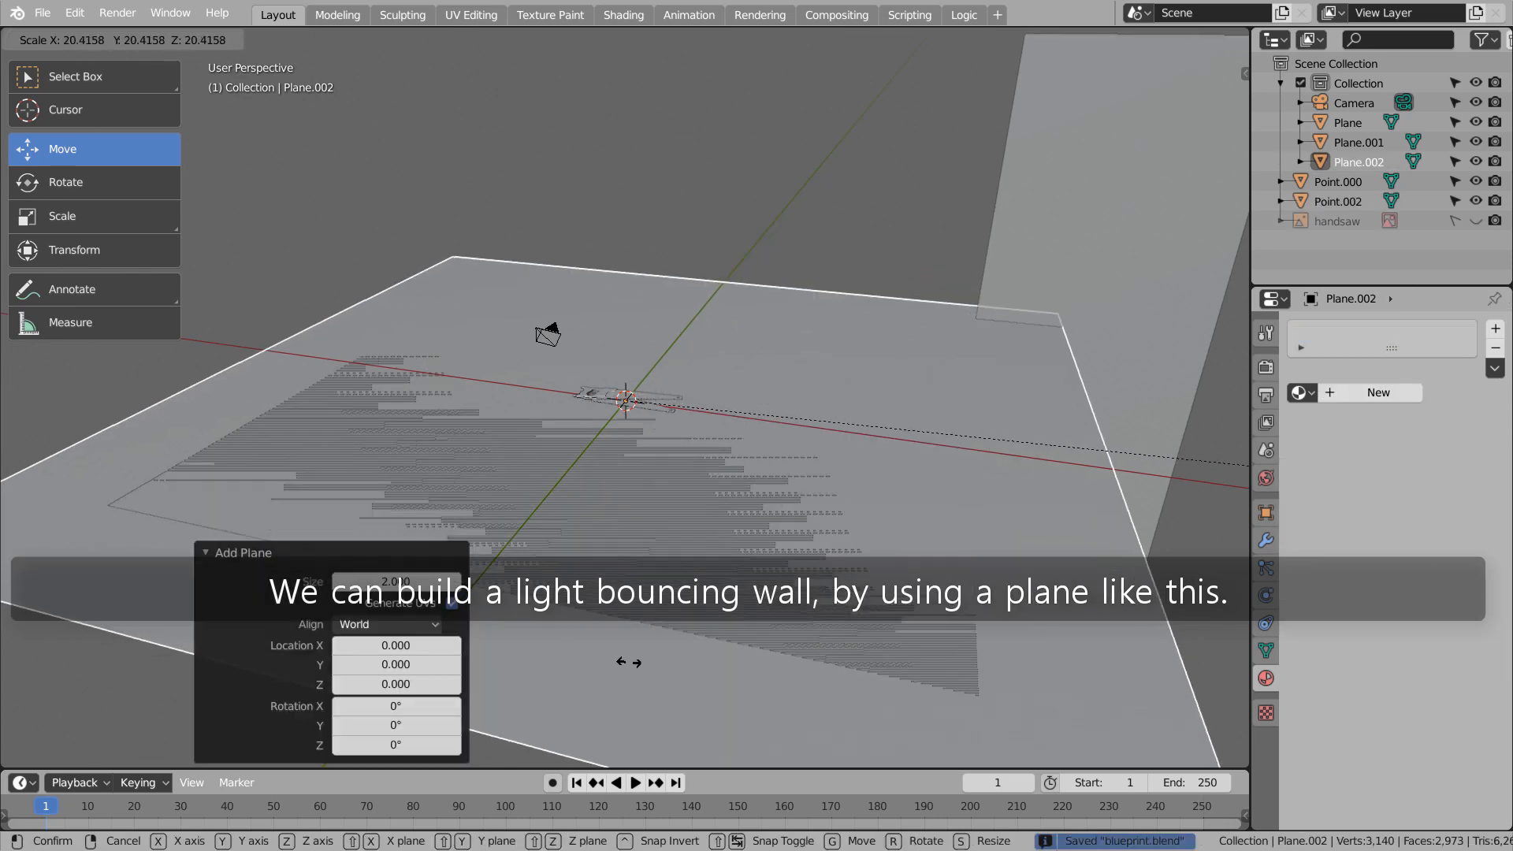
pyautogui.click(625, 659)
pyautogui.press('g')
pyautogui.press('z')
pyautogui.click(627, 371)
# Extrude the large plane's edge on the side opposite the light 18.148 upward along Z to form a wall
pyautogui.press('Tab')
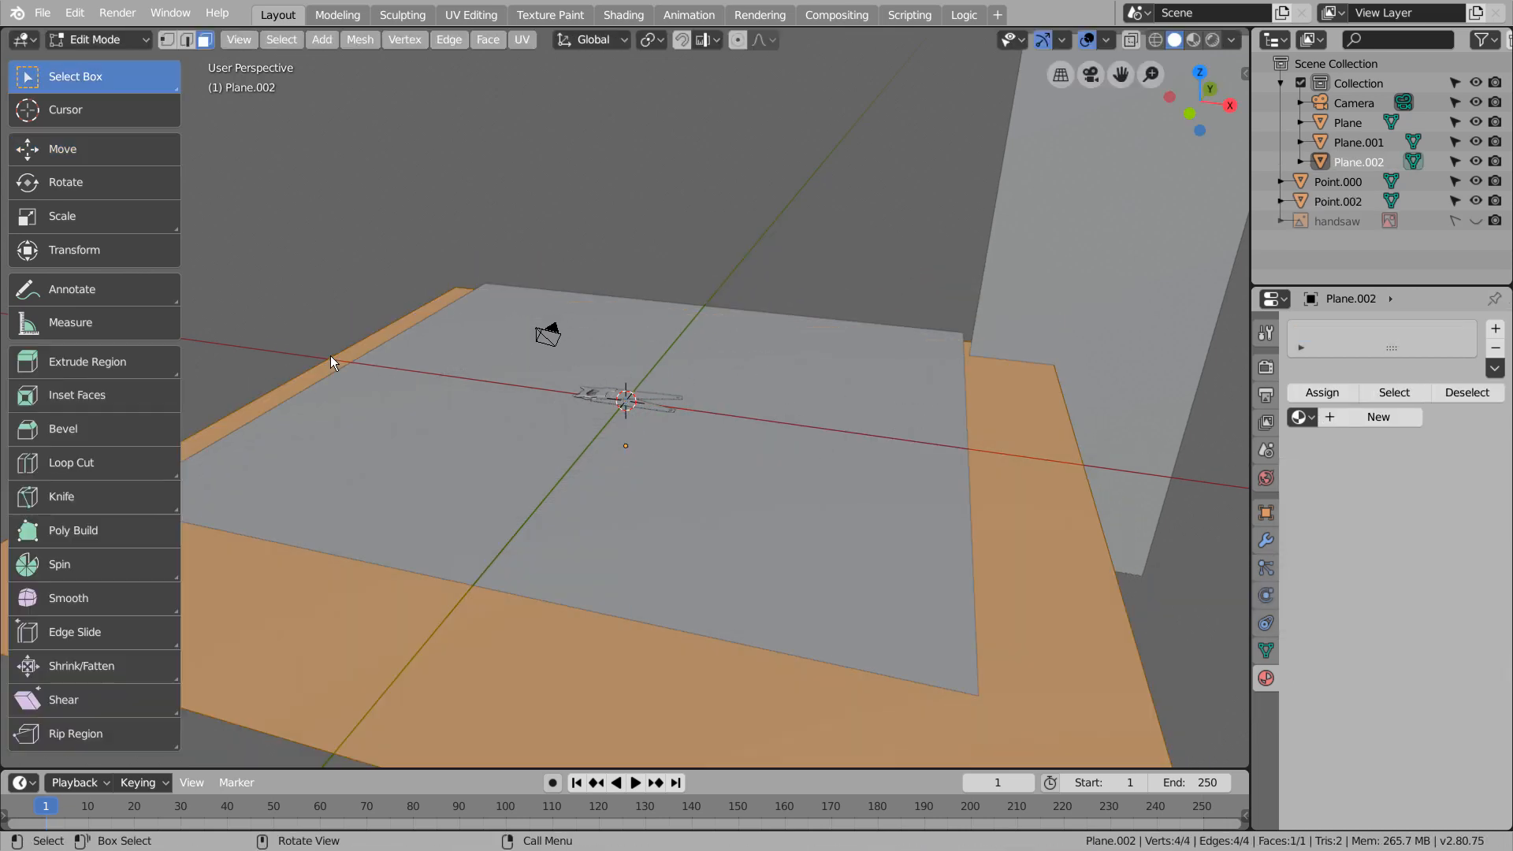
pyautogui.click(330, 357)
pyautogui.press('e')
pyautogui.press('z')
pyautogui.click(592, 323)
pyautogui.scroll(-4, 592, 323)
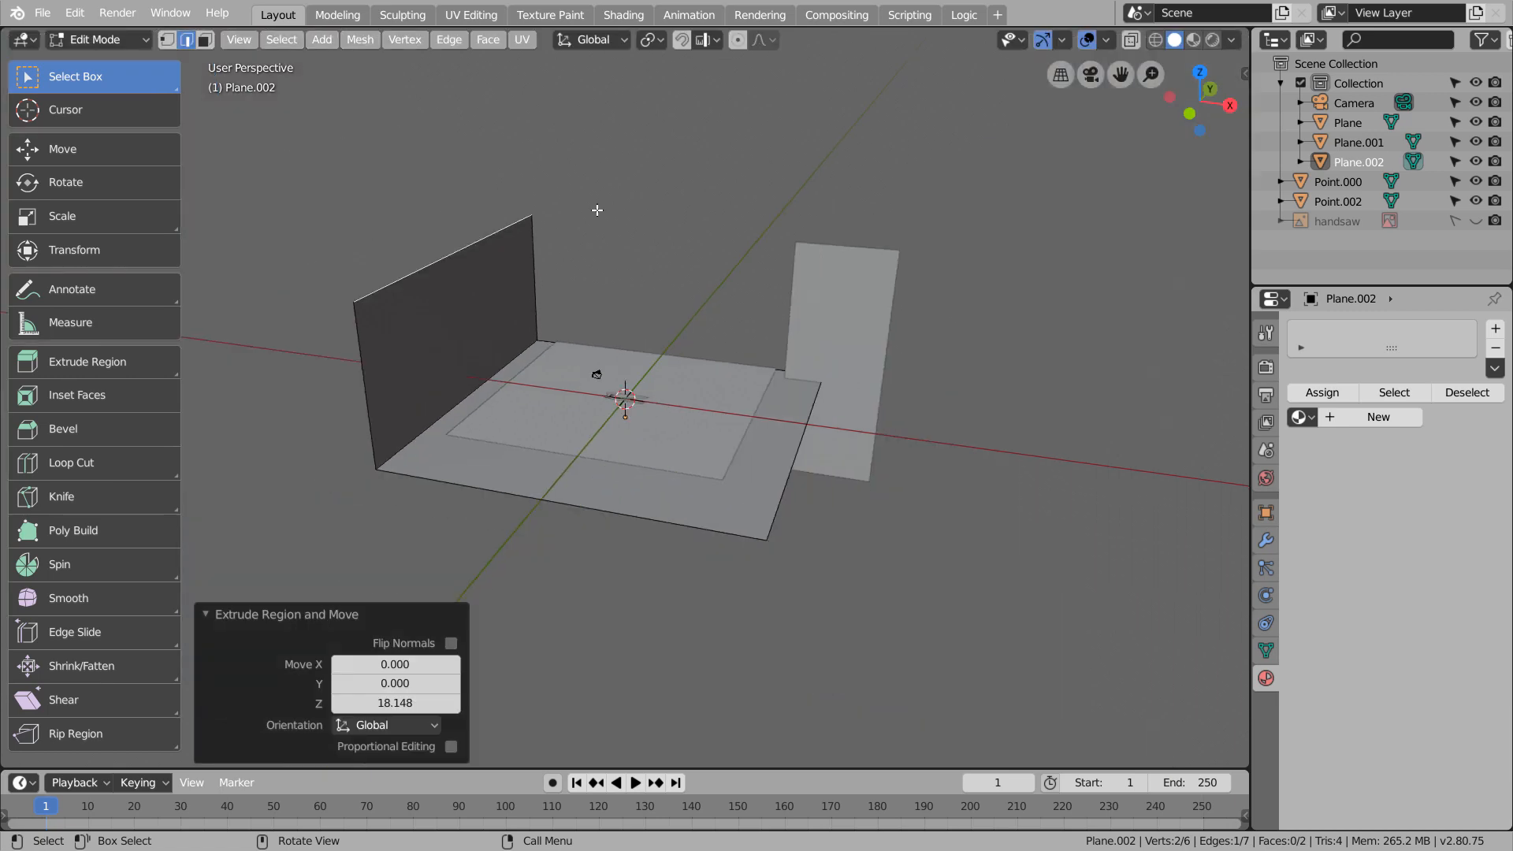
# Extrude the wall's top edge 32.935 along X as a ceiling, with a sloping lip 7.779 along X and -5.033 along Z
pyautogui.press('e')
pyautogui.press('x')
pyautogui.click(968, 367)
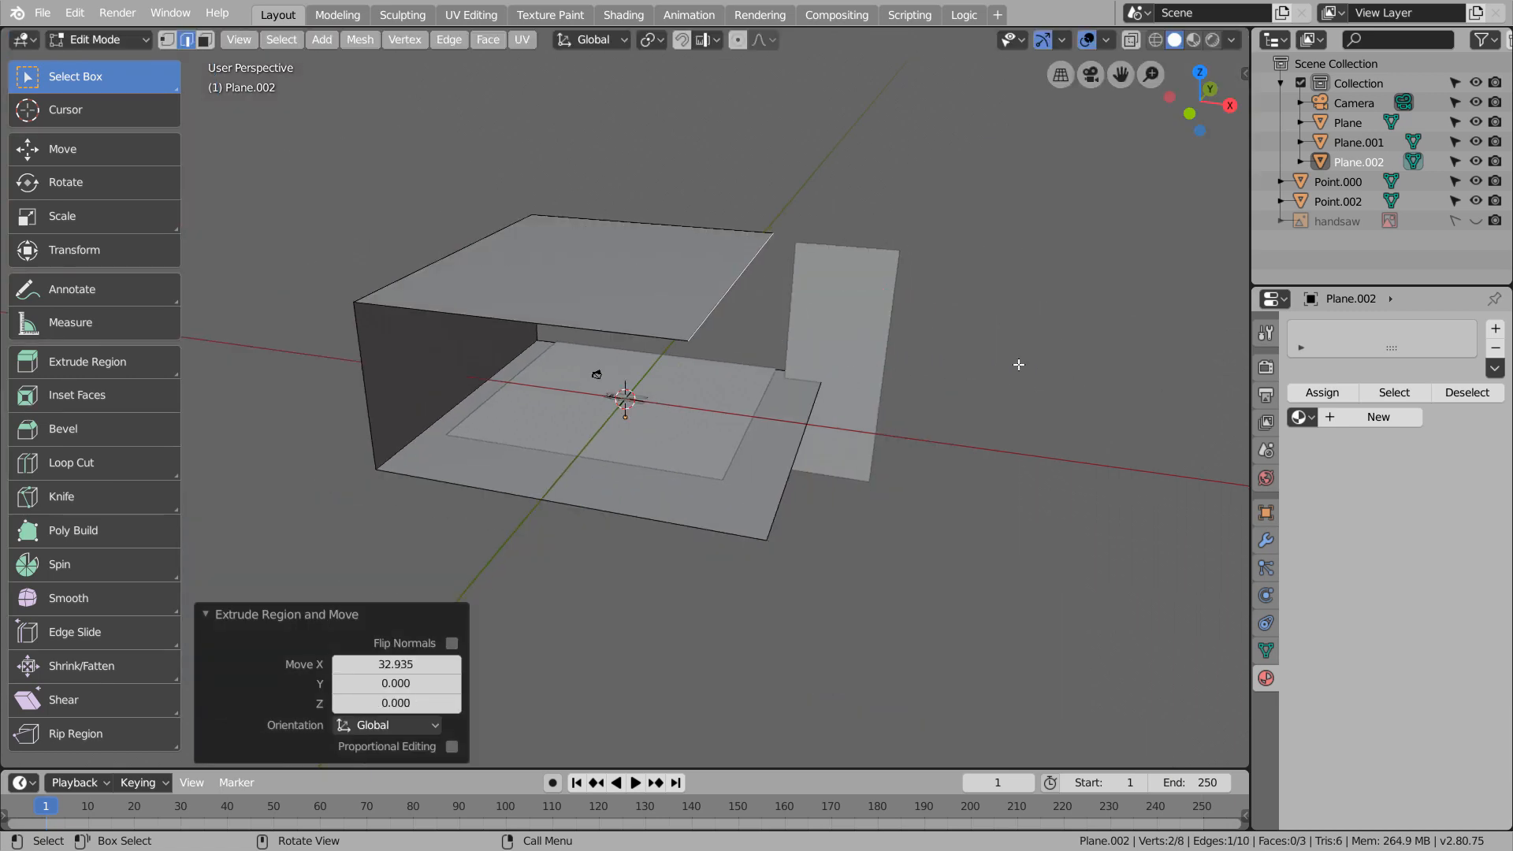
pyautogui.press('KP_1')
pyautogui.press('g')
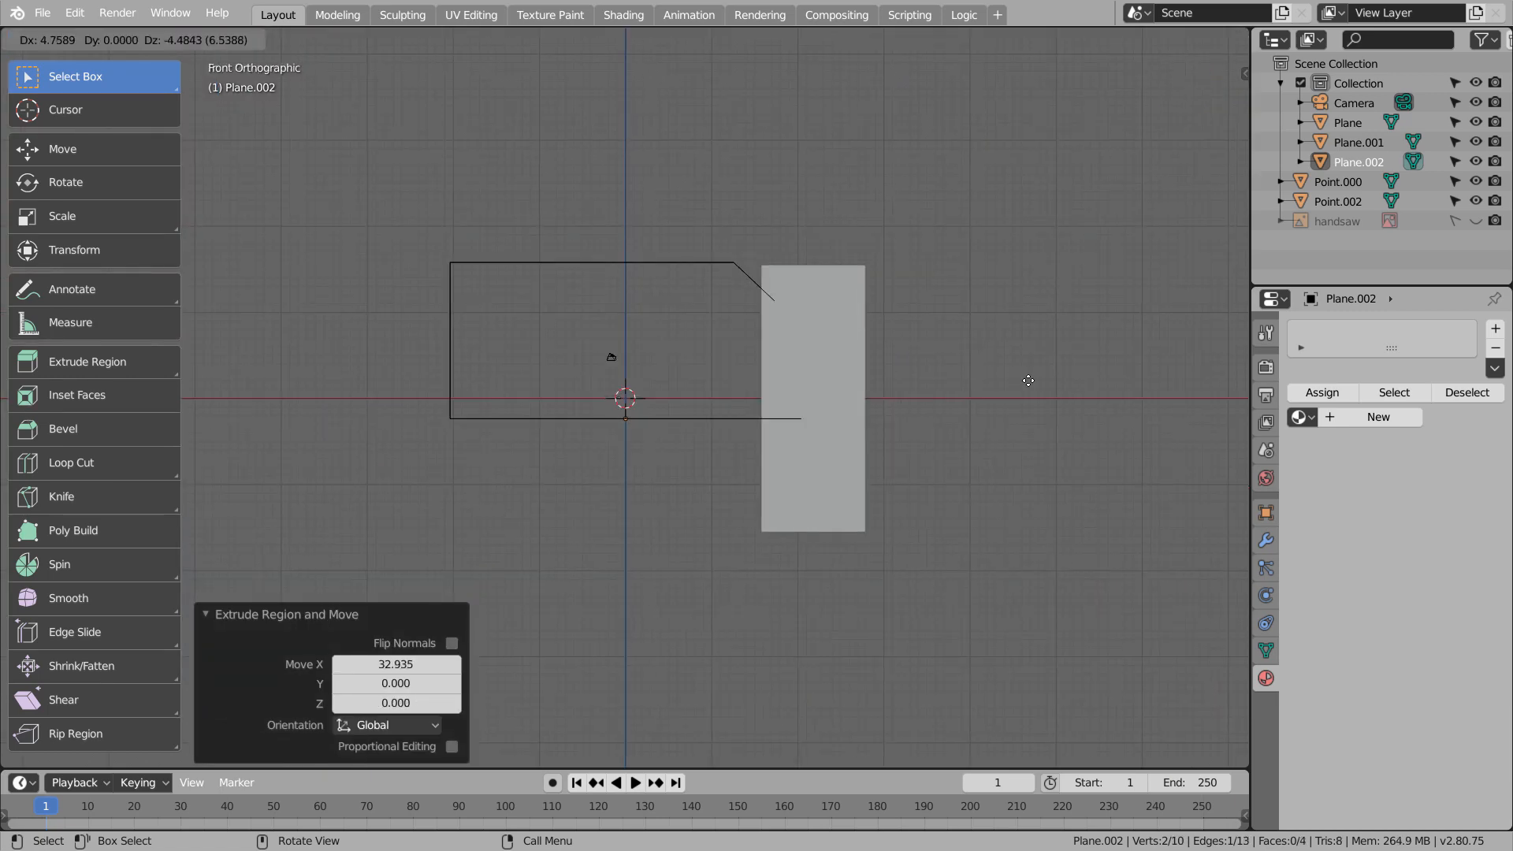
pyautogui.click(1054, 385)
pyautogui.moveTo(800, 264); pyautogui.dragTo(780, 291, button='middle')
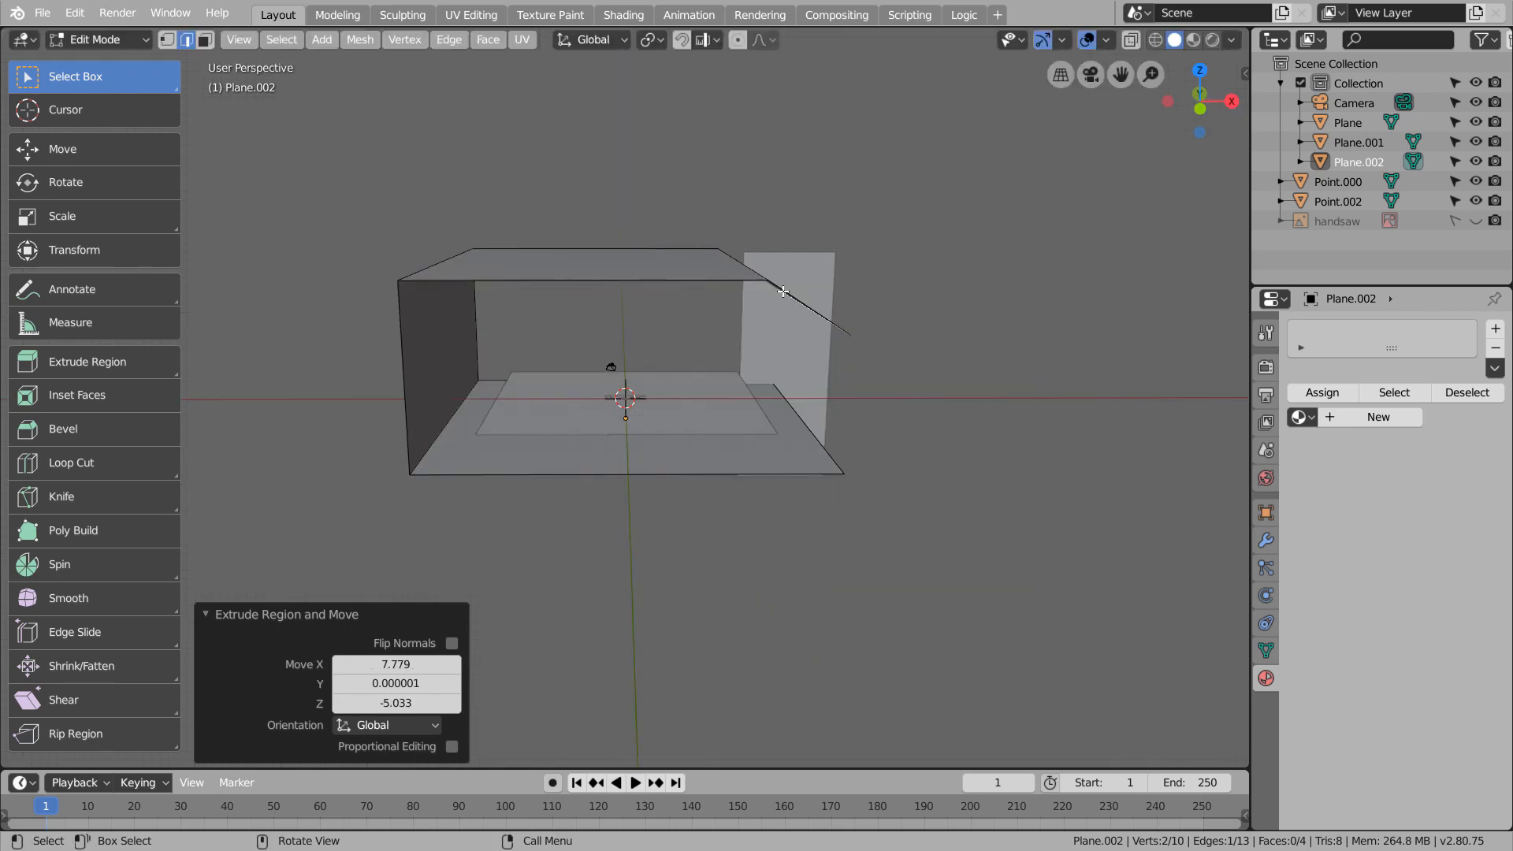
# Bevel the corner edges of the bounce wall with several segments so the bends become round
pyautogui.click(755, 266)
pyautogui.keyDown('shift'); pyautogui.click(444, 408); pyautogui.keyUp('shift')
pyautogui.hotkey('ctrl', 'b')
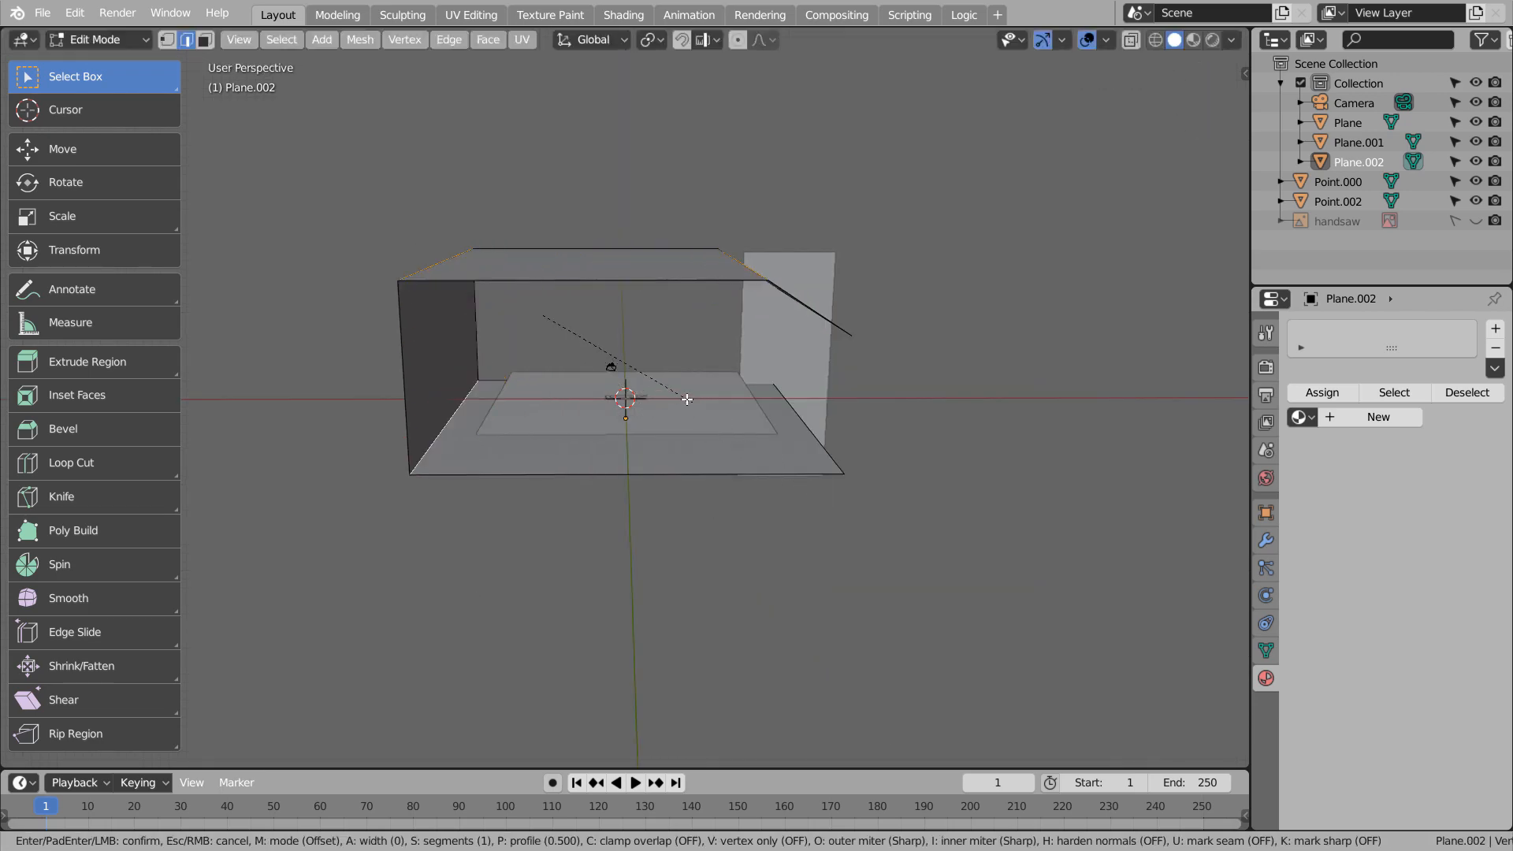
pyautogui.scroll(7, 723, 429)
pyautogui.click(723, 430)
pyautogui.press('Tab')
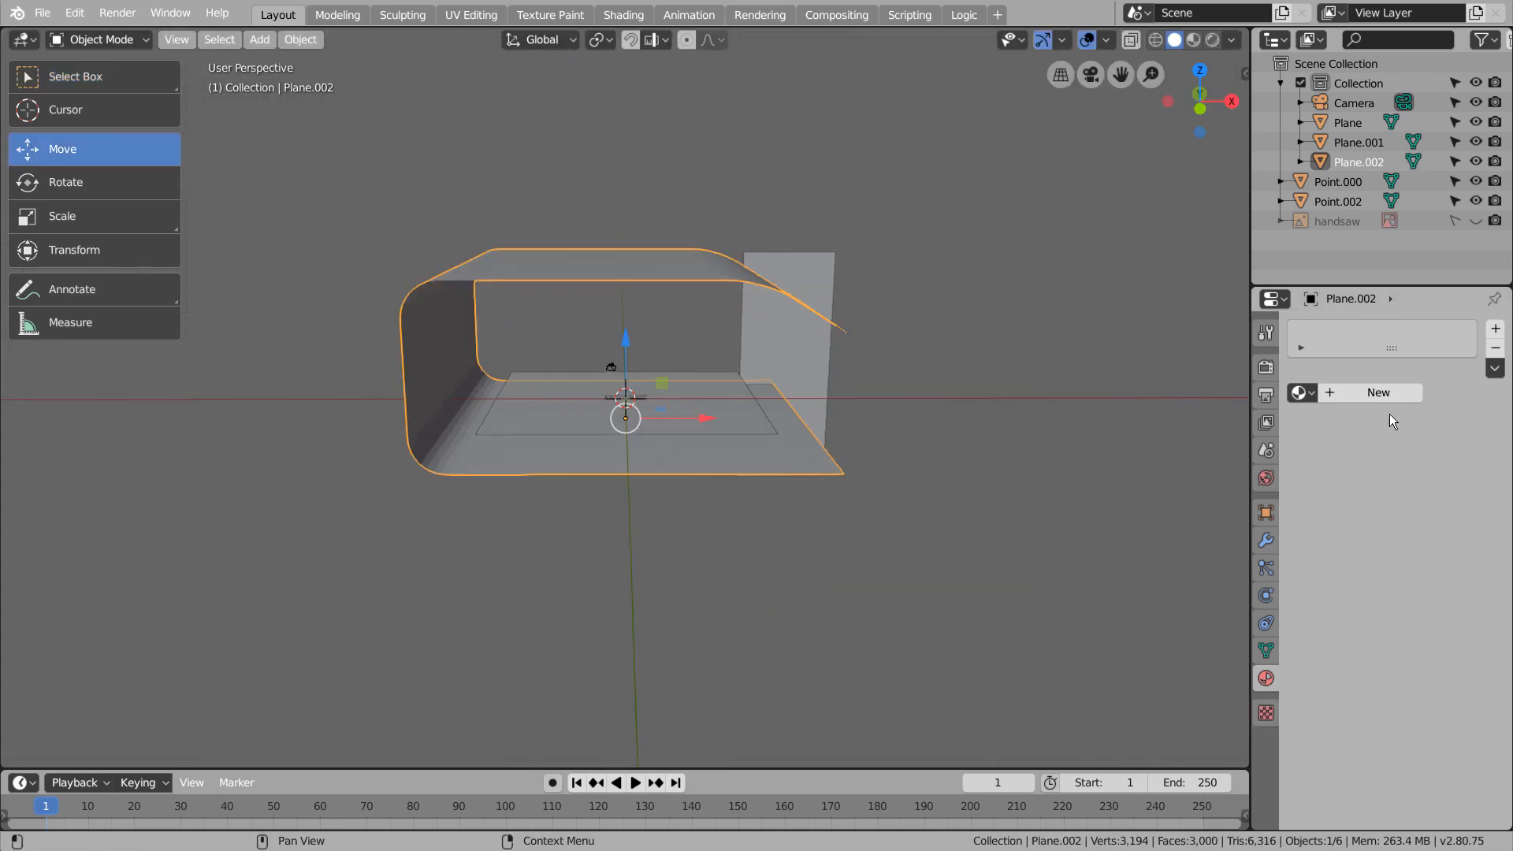
# Give the bounce wall a new material with a white base color and check the light plane's emission color
pyautogui.click(1388, 416)
pyautogui.click(1459, 549)
pyautogui.moveTo(1470, 285); pyautogui.dragTo(1470, 272)
pyautogui.click(855, 335)
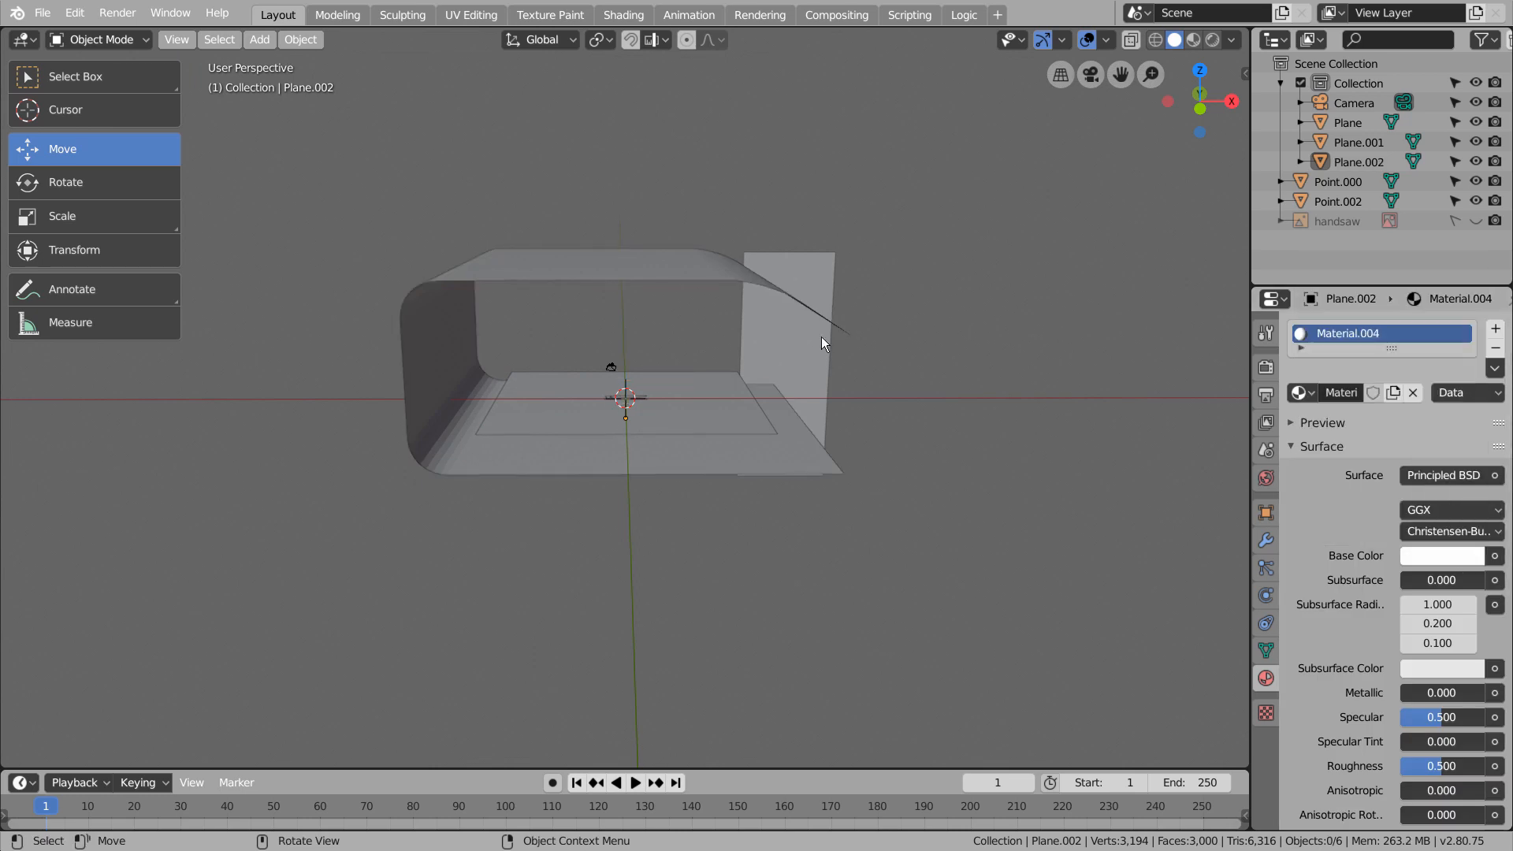
pyautogui.click(821, 335)
pyautogui.click(1451, 510)
pyautogui.click(912, 394)
pyautogui.moveTo(911, 393); pyautogui.dragTo(881, 420, button='middle')
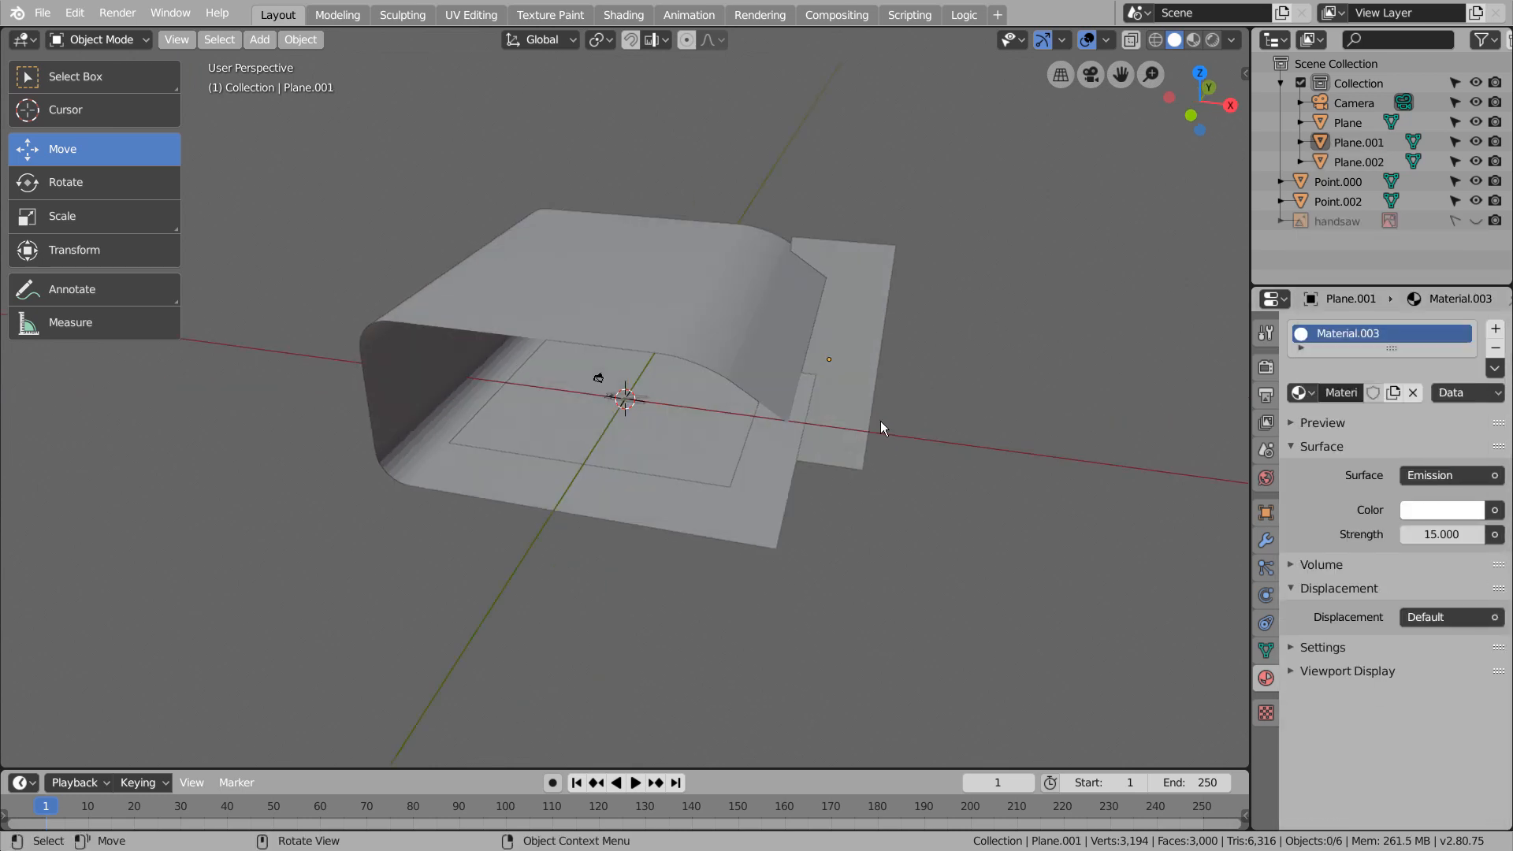
# Preview the rendered scene through the camera with 32 viewport samples
pyautogui.press('KP_0')
pyautogui.click(1212, 40)
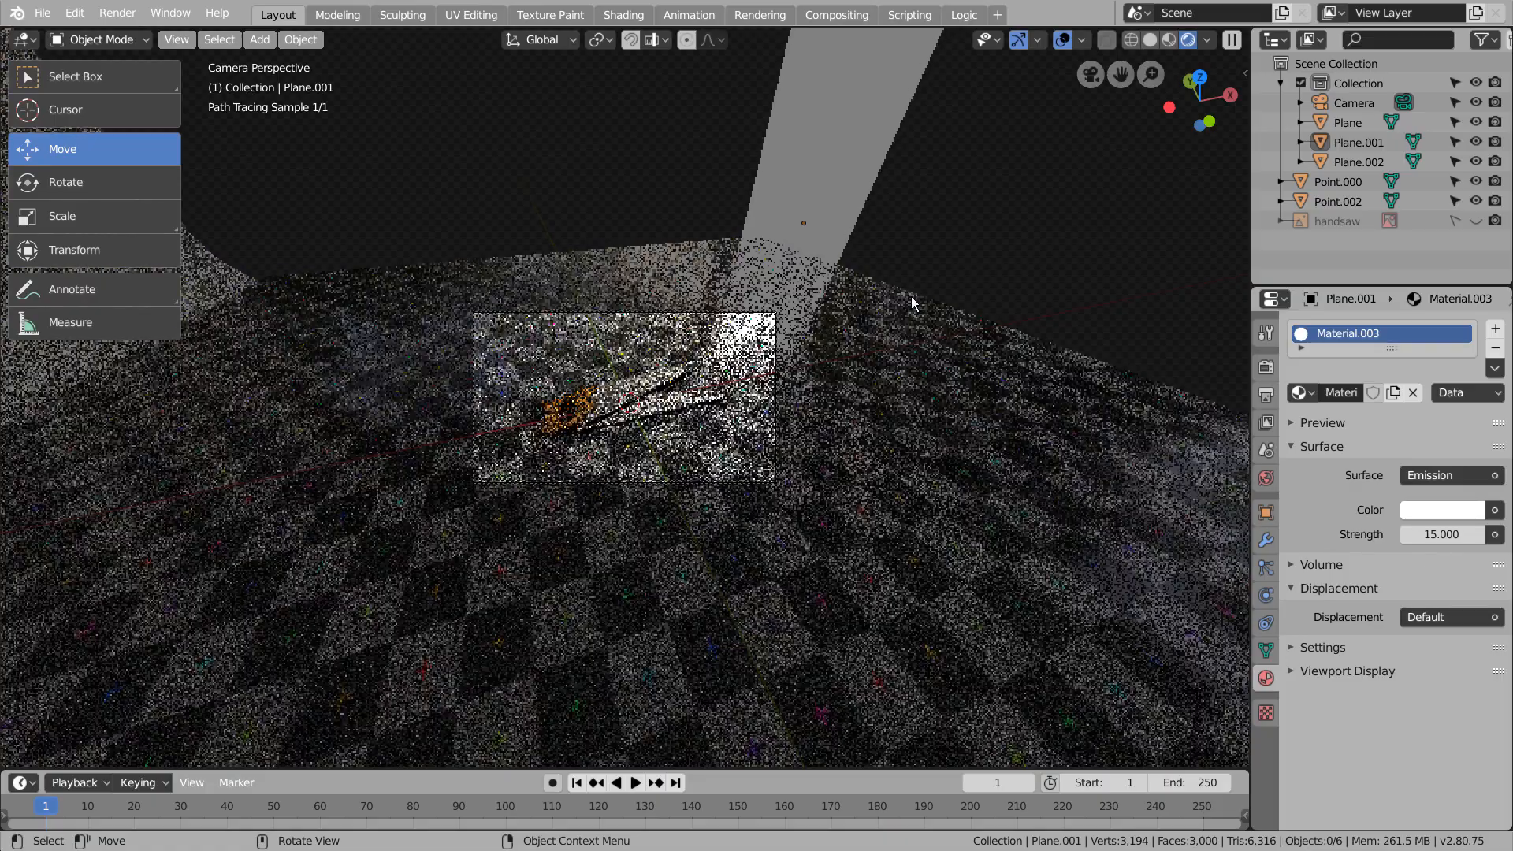
pyautogui.scroll(5, 702, 379)
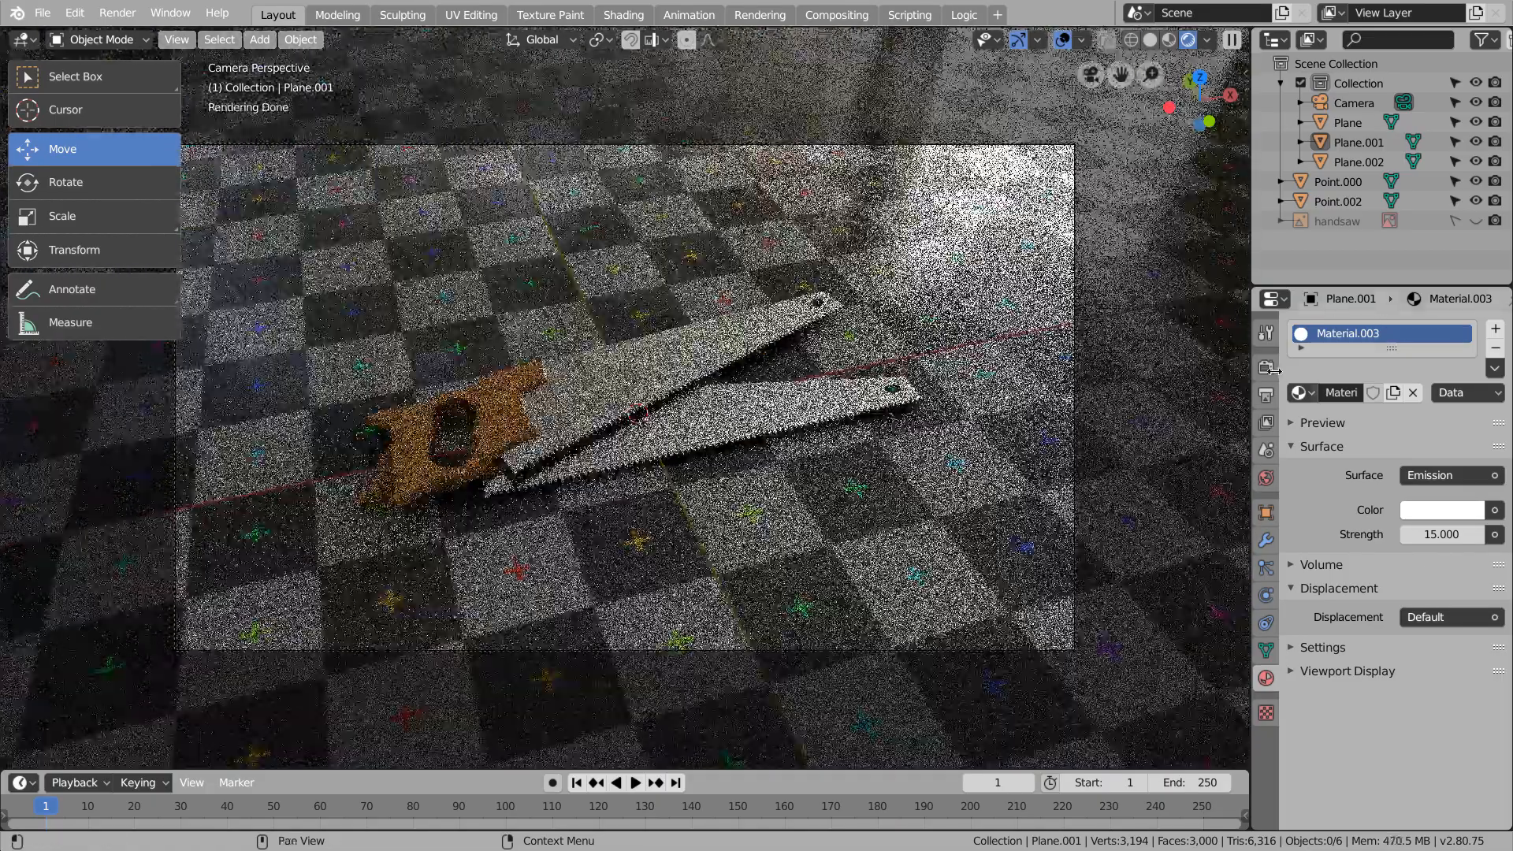
pyautogui.click(1267, 367)
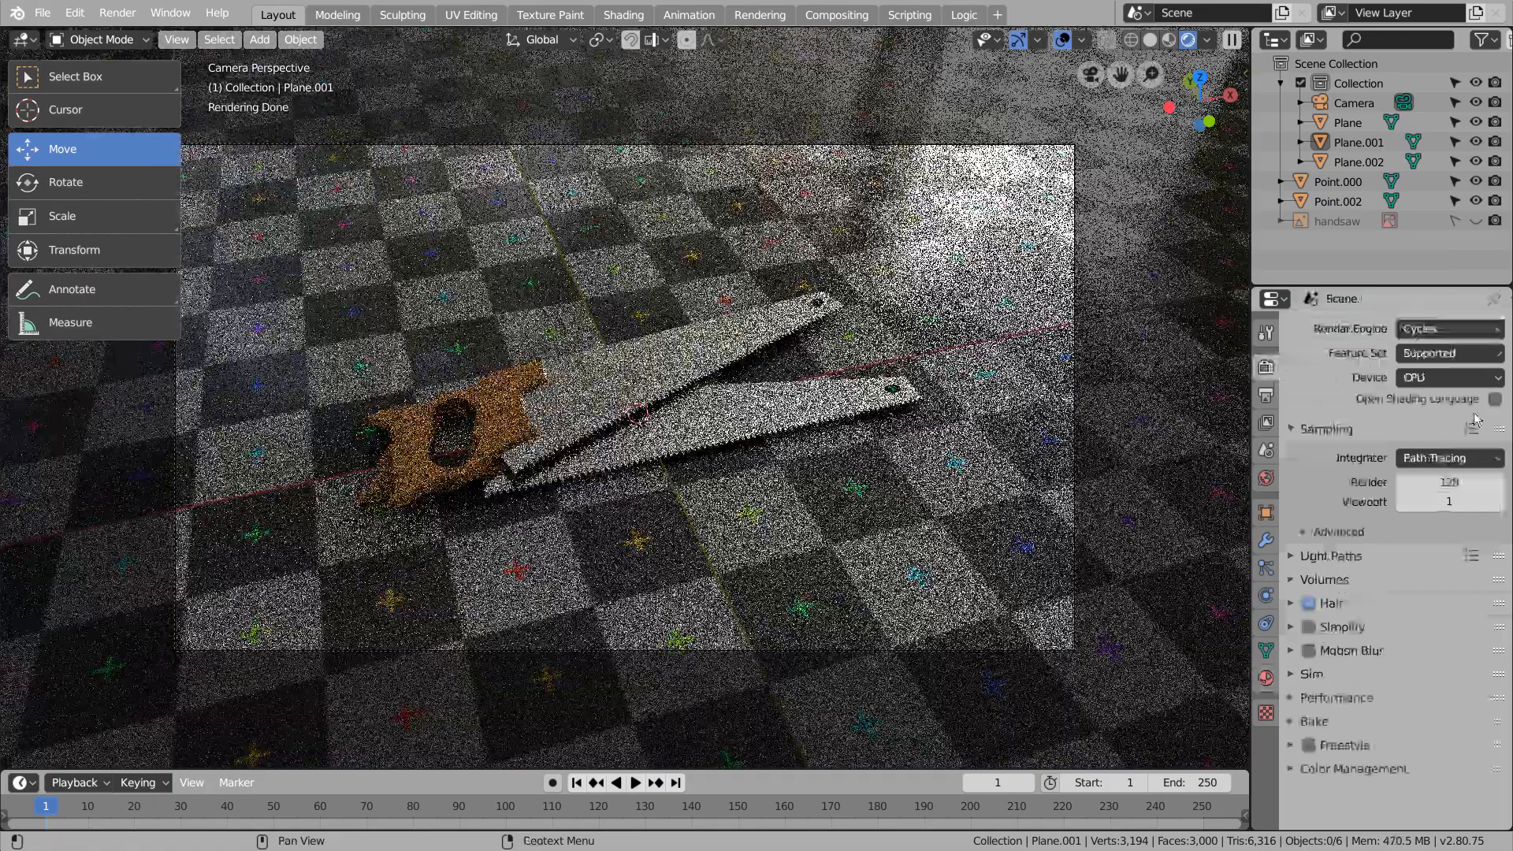
pyautogui.click(1449, 502)
pyautogui.write('32')
pyautogui.press('Return')
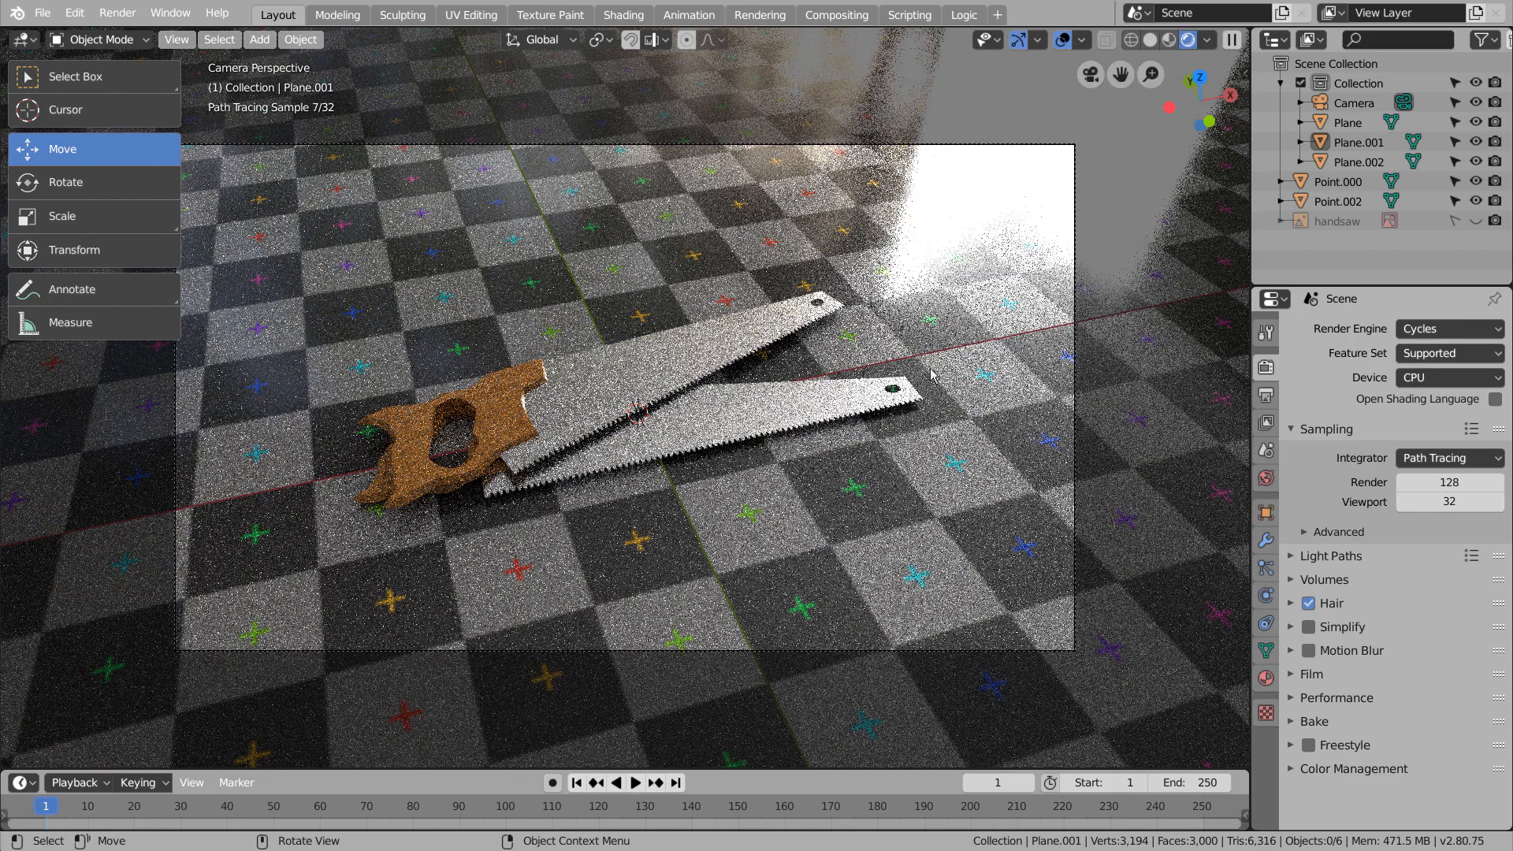
# Set the emission strength of the light plane's material to 7
pyautogui.scroll(-4, 1104, 170)
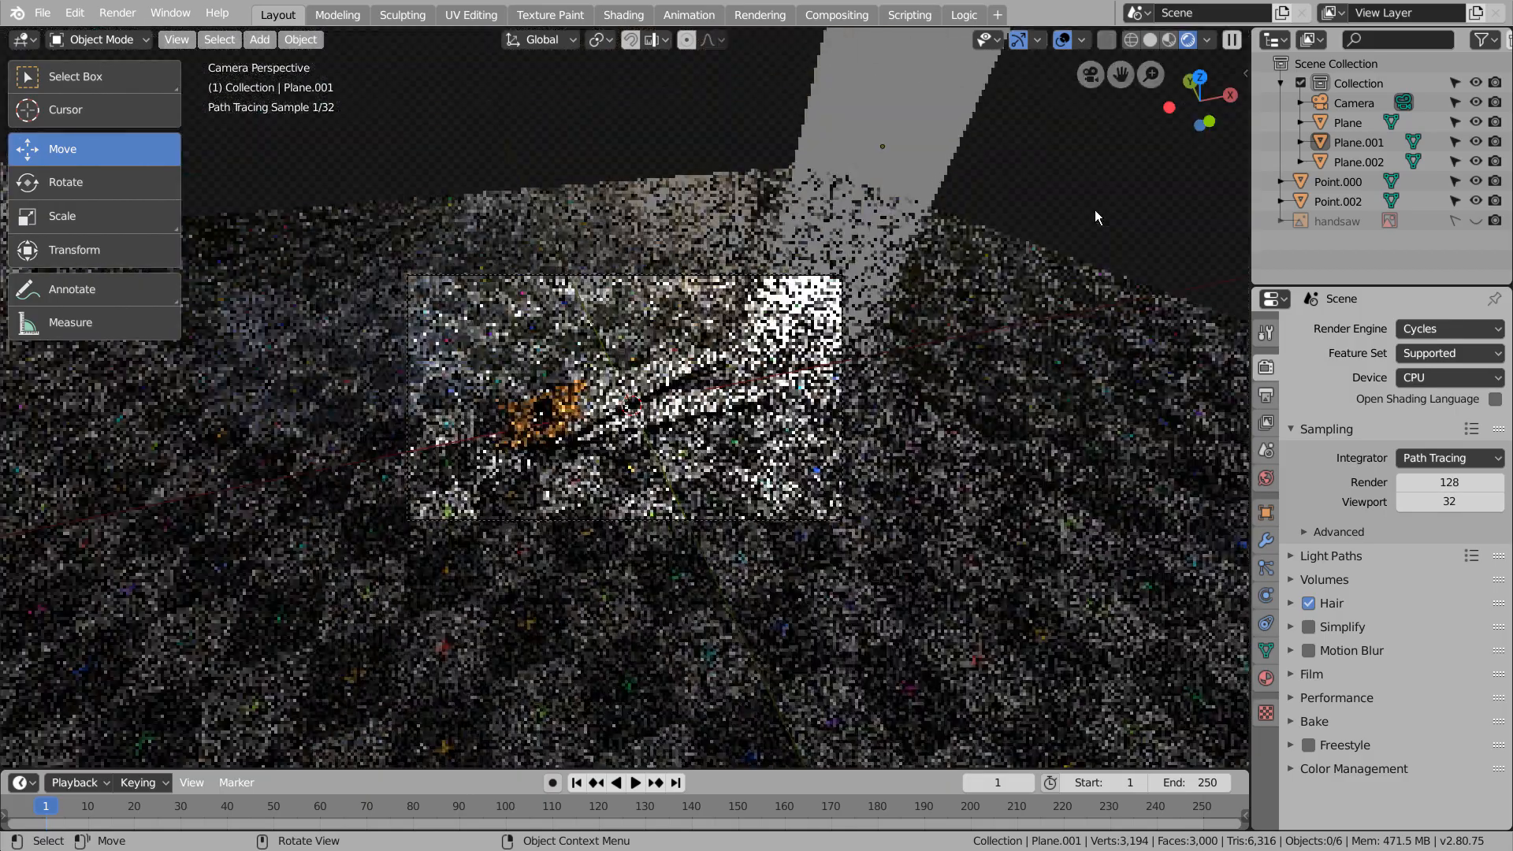
pyautogui.click(926, 170)
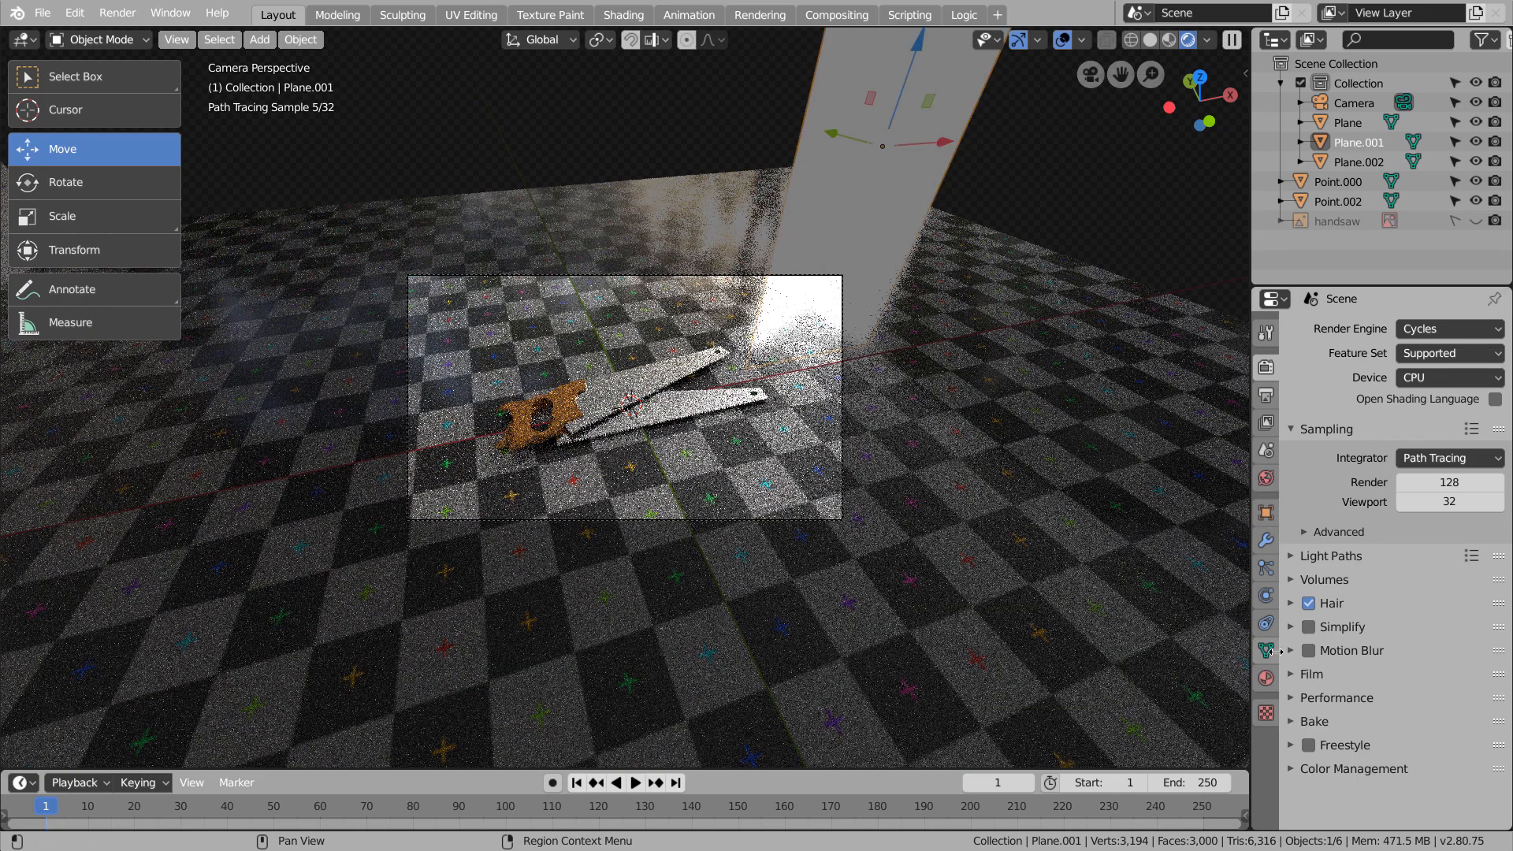
pyautogui.click(1266, 678)
pyautogui.write('7')
pyautogui.press('Return')
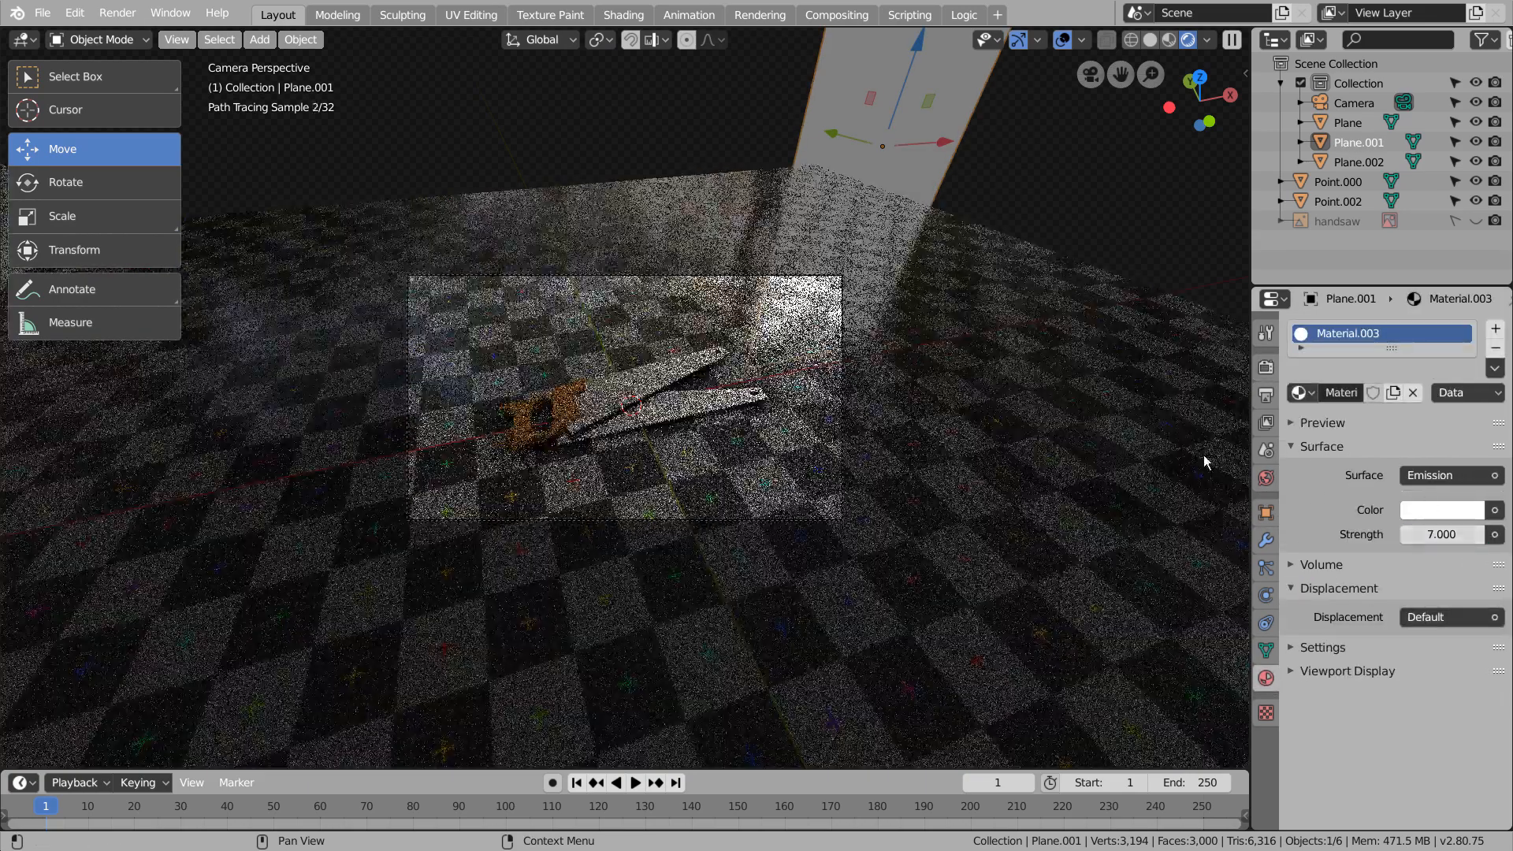
# Set the world background strength to 0.5 and check the saws in the camera view
pyautogui.click(1270, 478)
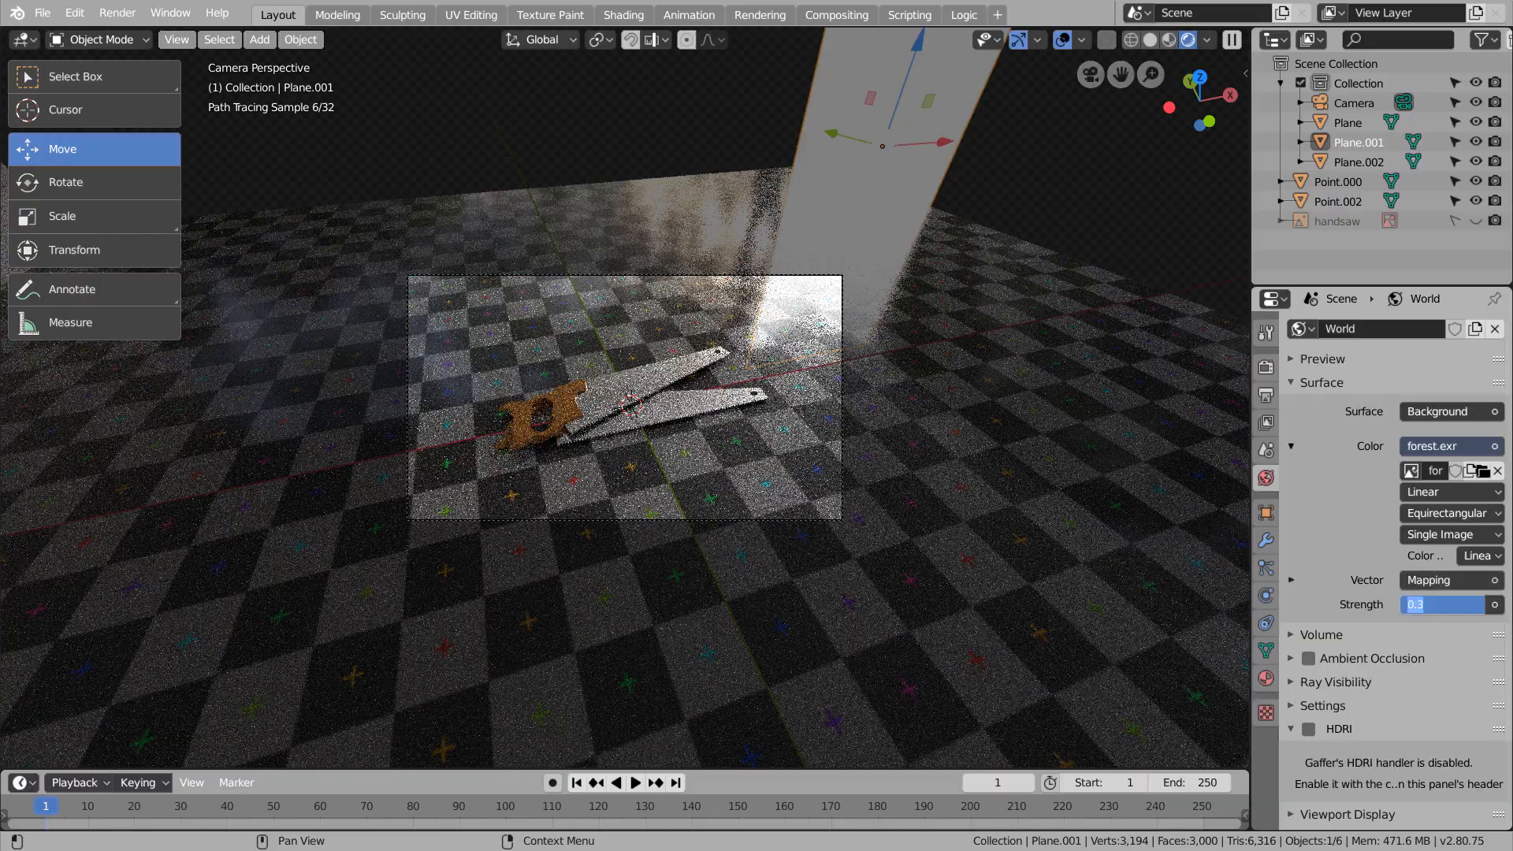
pyautogui.write('0.5')
pyautogui.press('Return')
pyautogui.scroll(5, 737, 446)
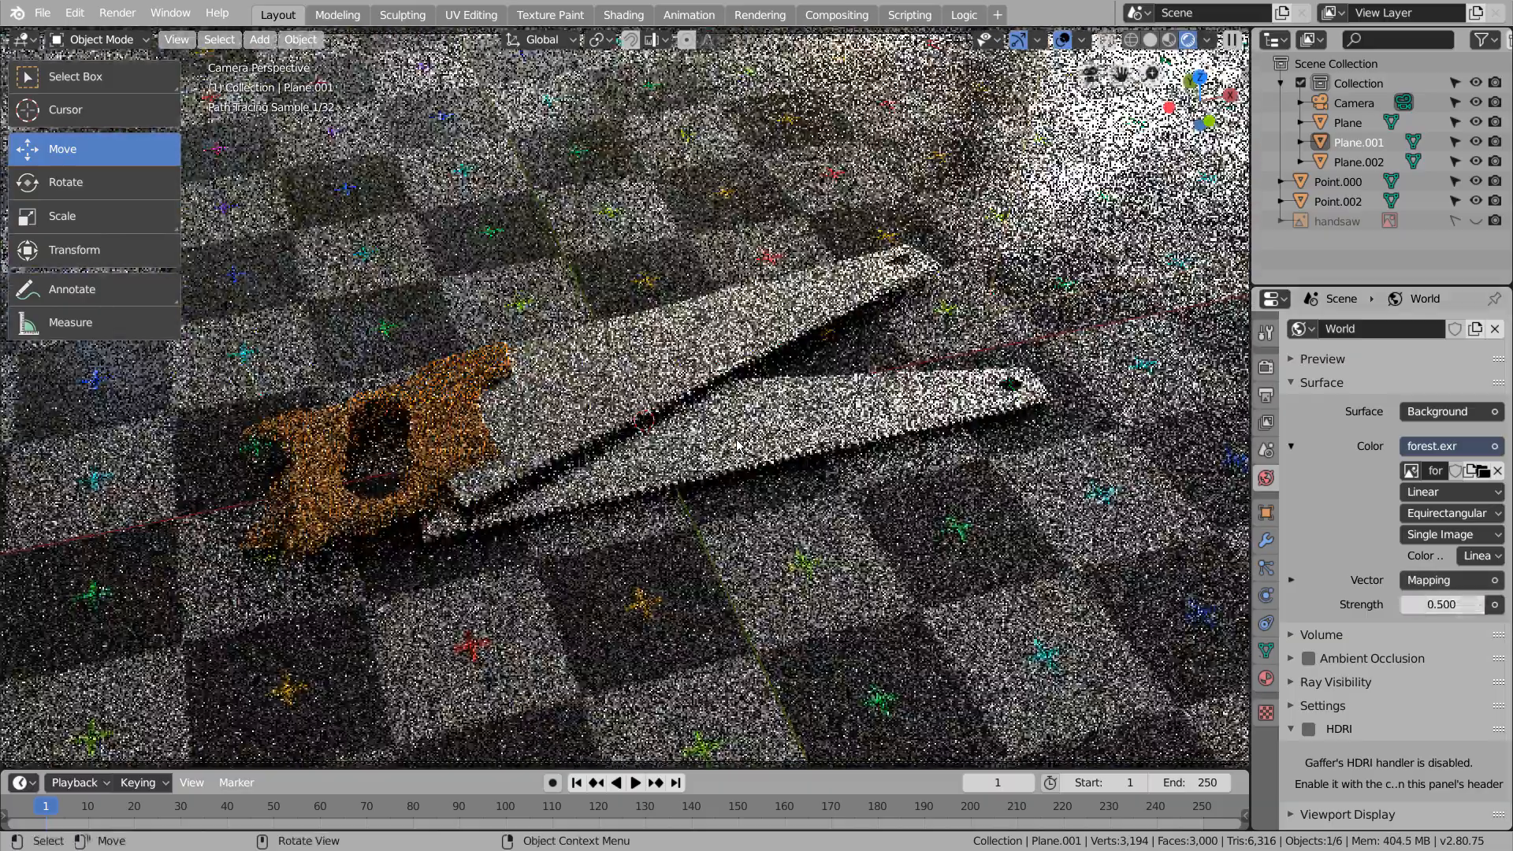
pyautogui.scroll(-5, 738, 446)
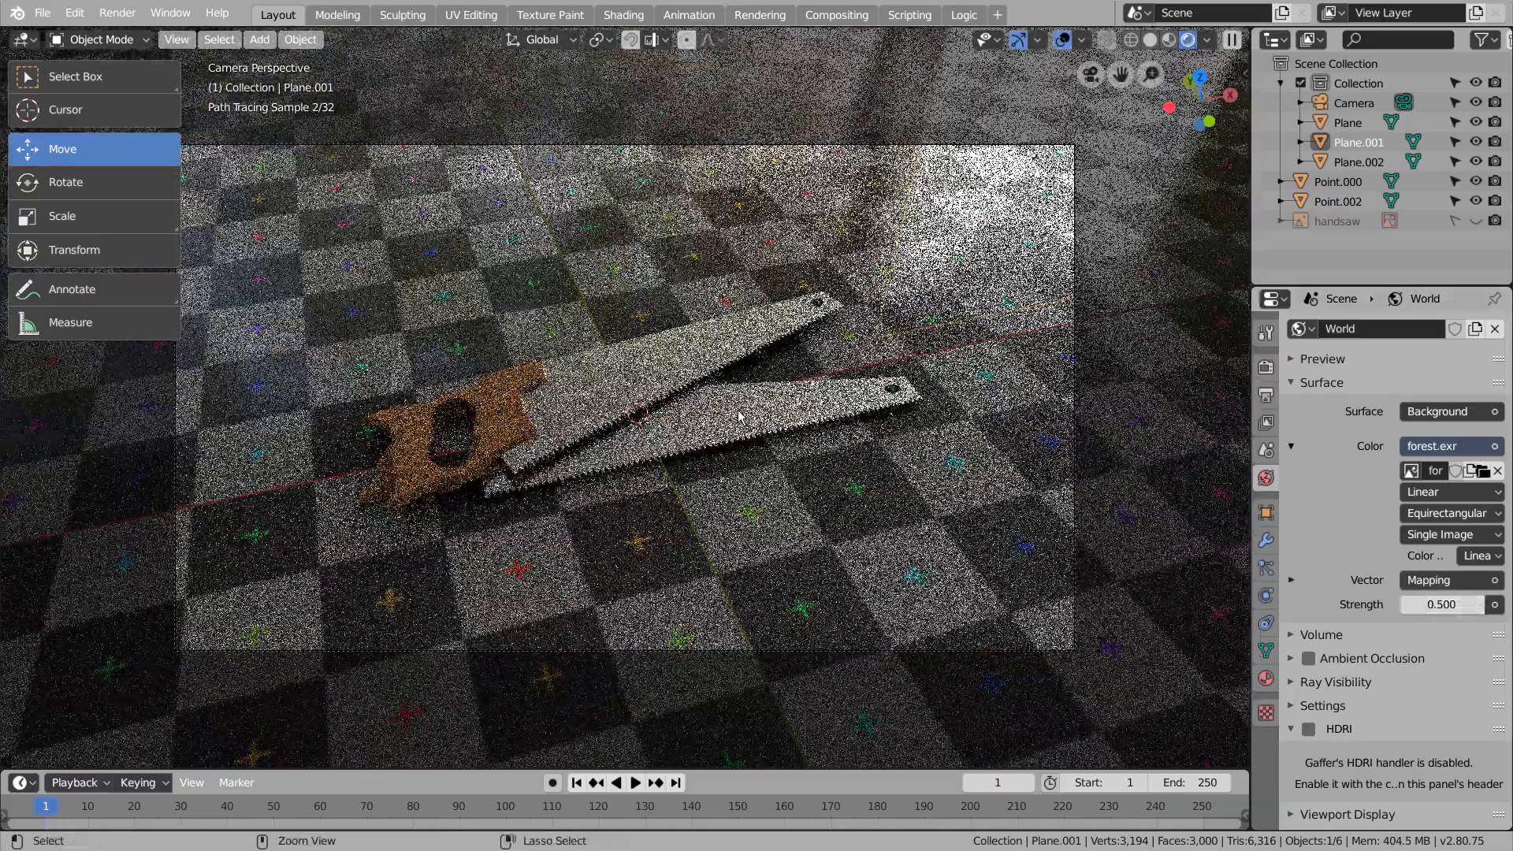
# Save the file and set the viewport samples to 1
pyautogui.hotkey('ctrl', 's')
pyautogui.click(1267, 368)
pyautogui.click(1450, 502)
pyautogui.write('1')
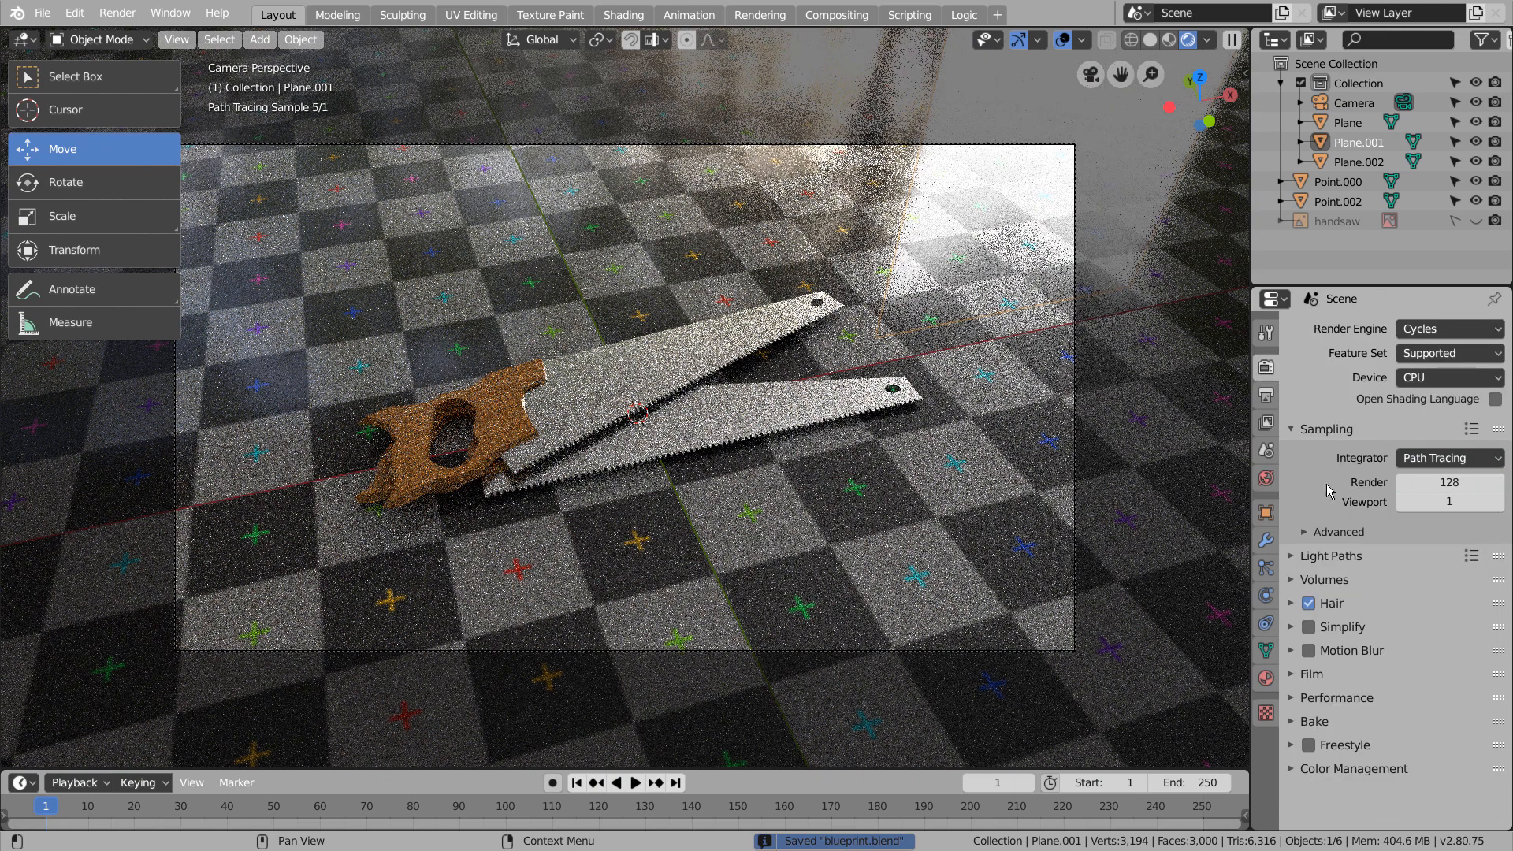
# Set up color management with the Filmic view transform, the Very High Contrast look and a curve that darkens the midtones
pyautogui.click(1291, 769)
pyautogui.scroll(-4, 1387, 748)
pyautogui.click(1444, 716)
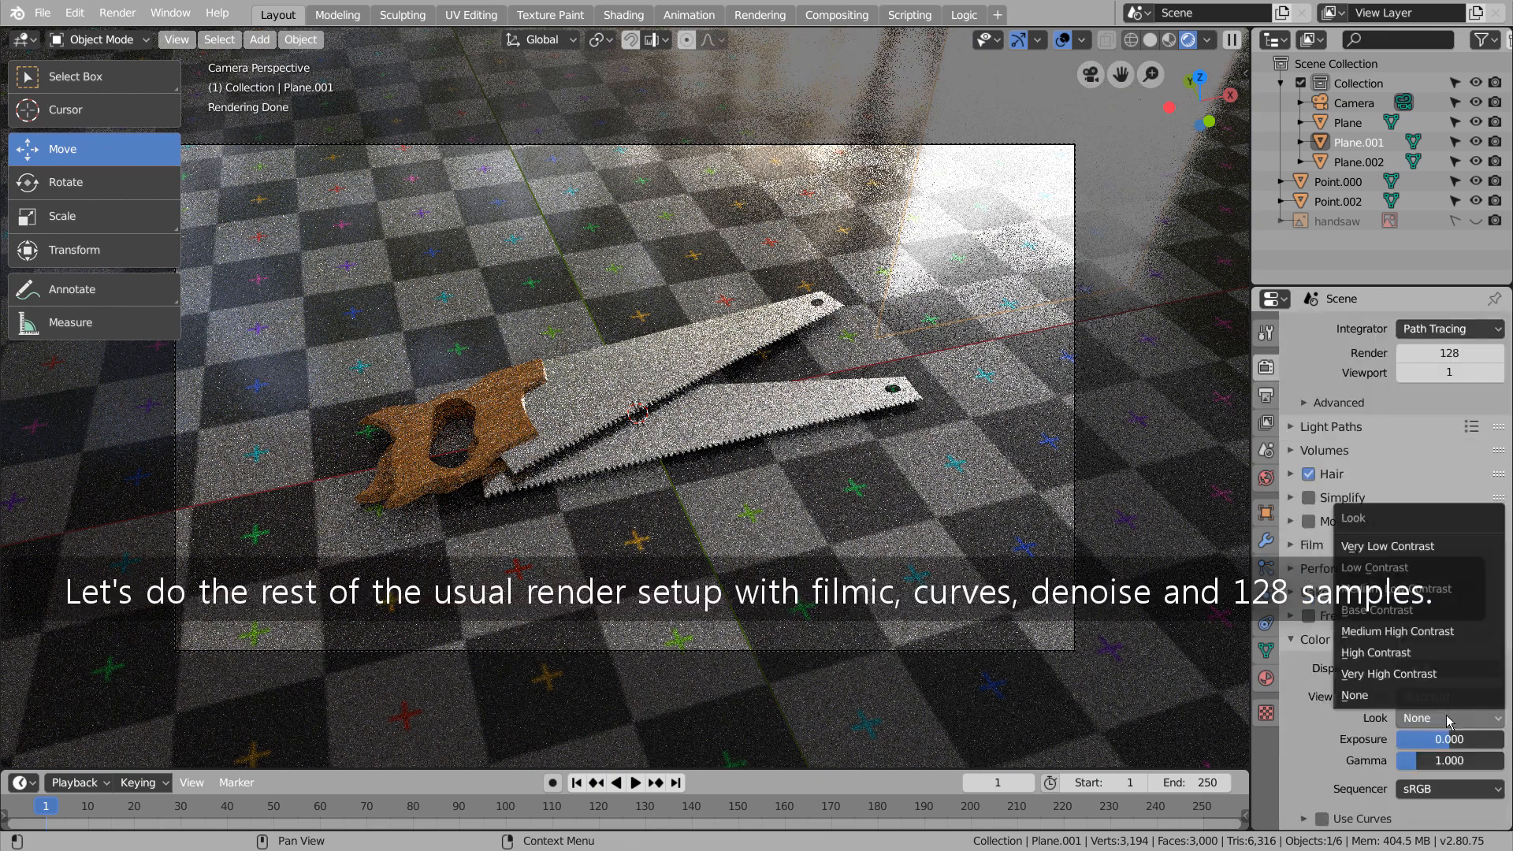
pyautogui.click(1440, 700)
pyautogui.click(1439, 700)
pyautogui.click(1425, 732)
pyautogui.click(1442, 718)
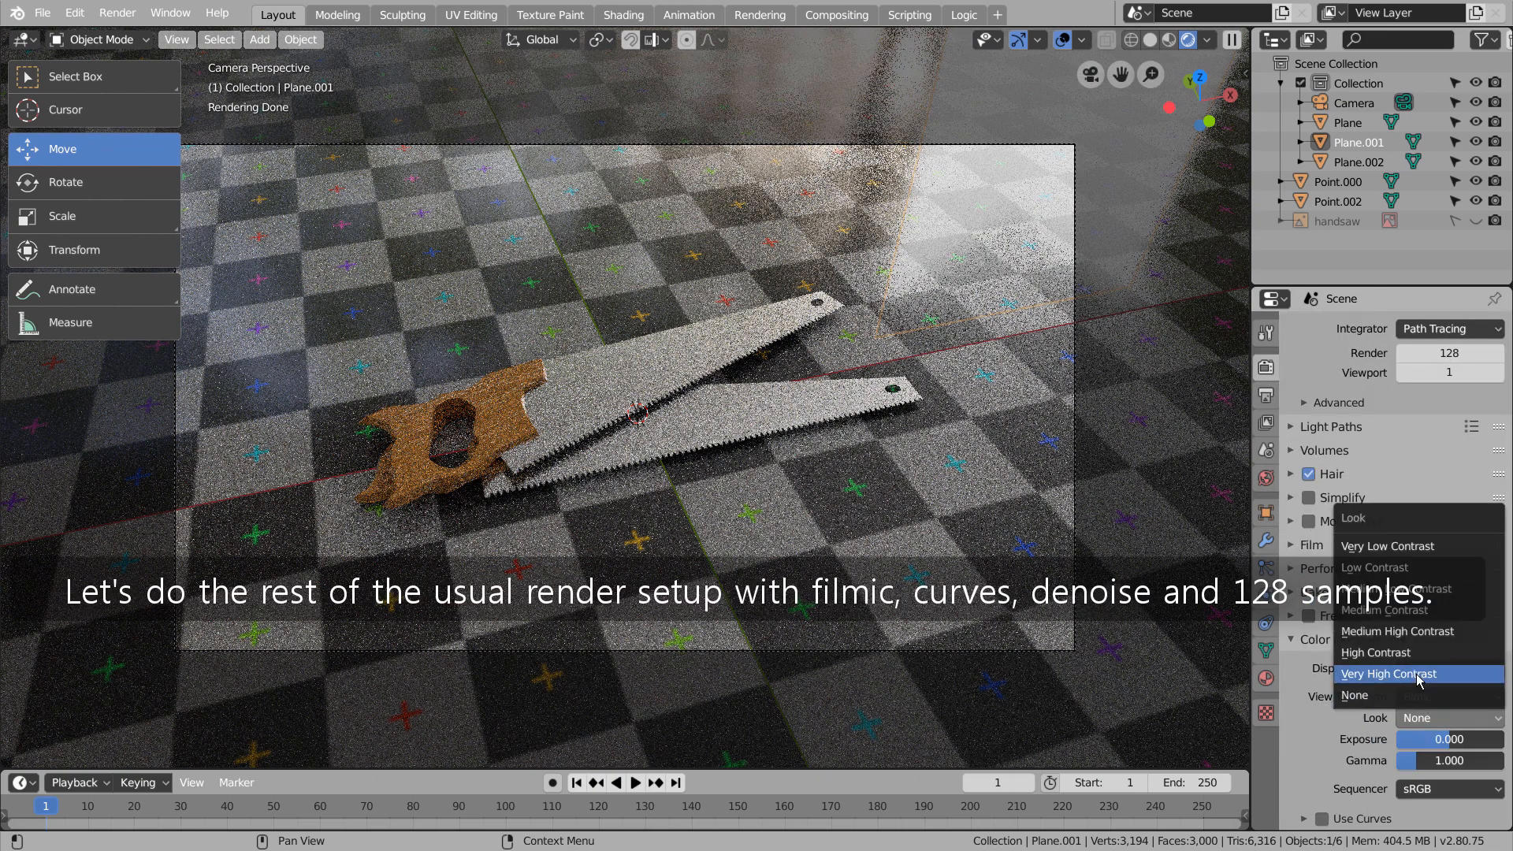
pyautogui.click(1419, 675)
pyautogui.scroll(-5, 1444, 729)
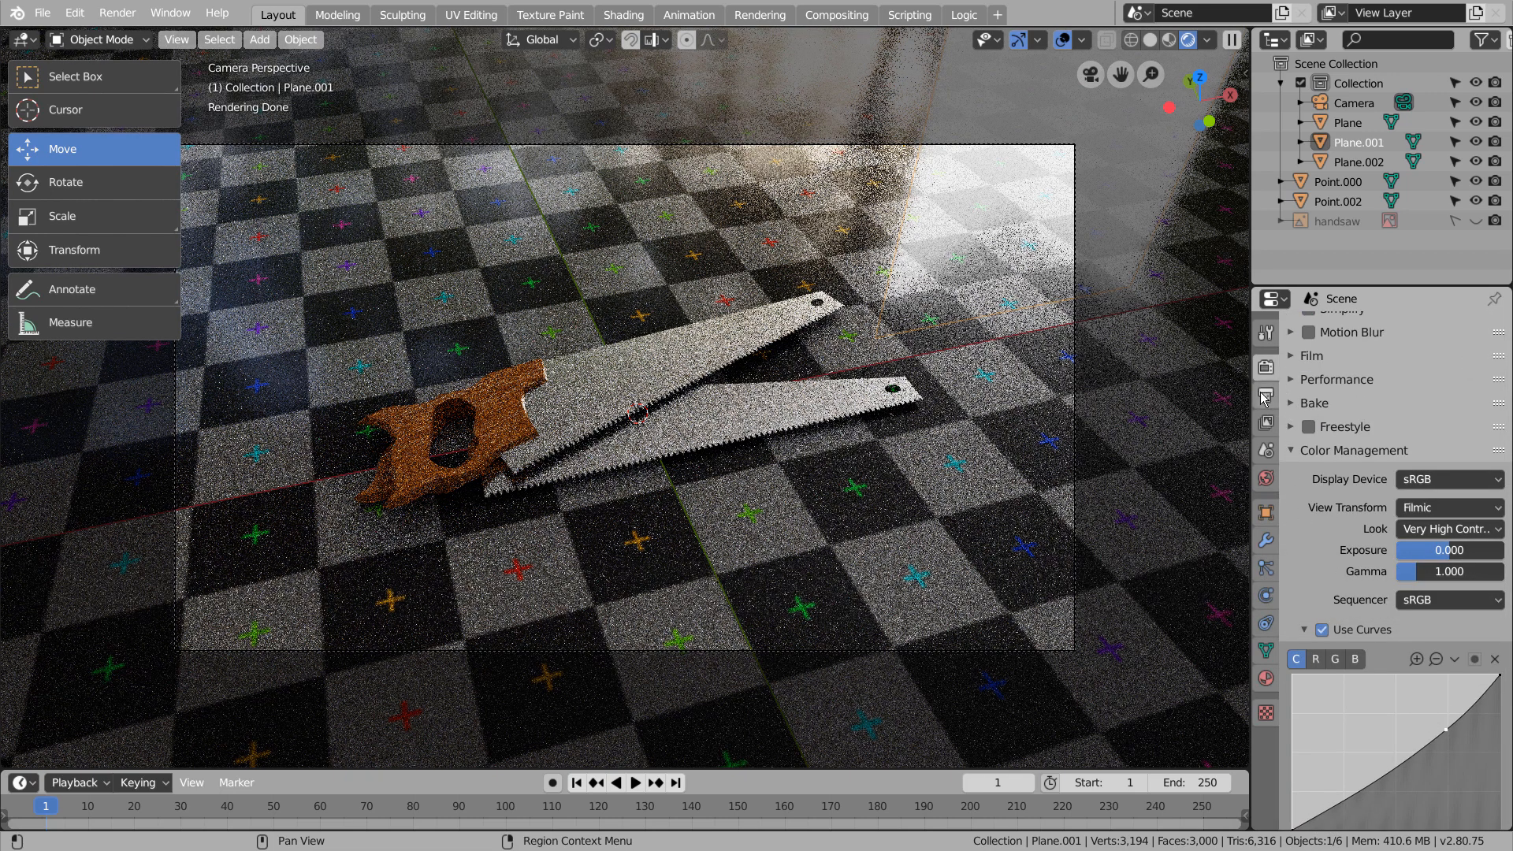
# Enable denoising for the view layer, return the viewport to solid shading and save the file
pyautogui.click(1267, 423)
pyautogui.scroll(-5, 1334, 804)
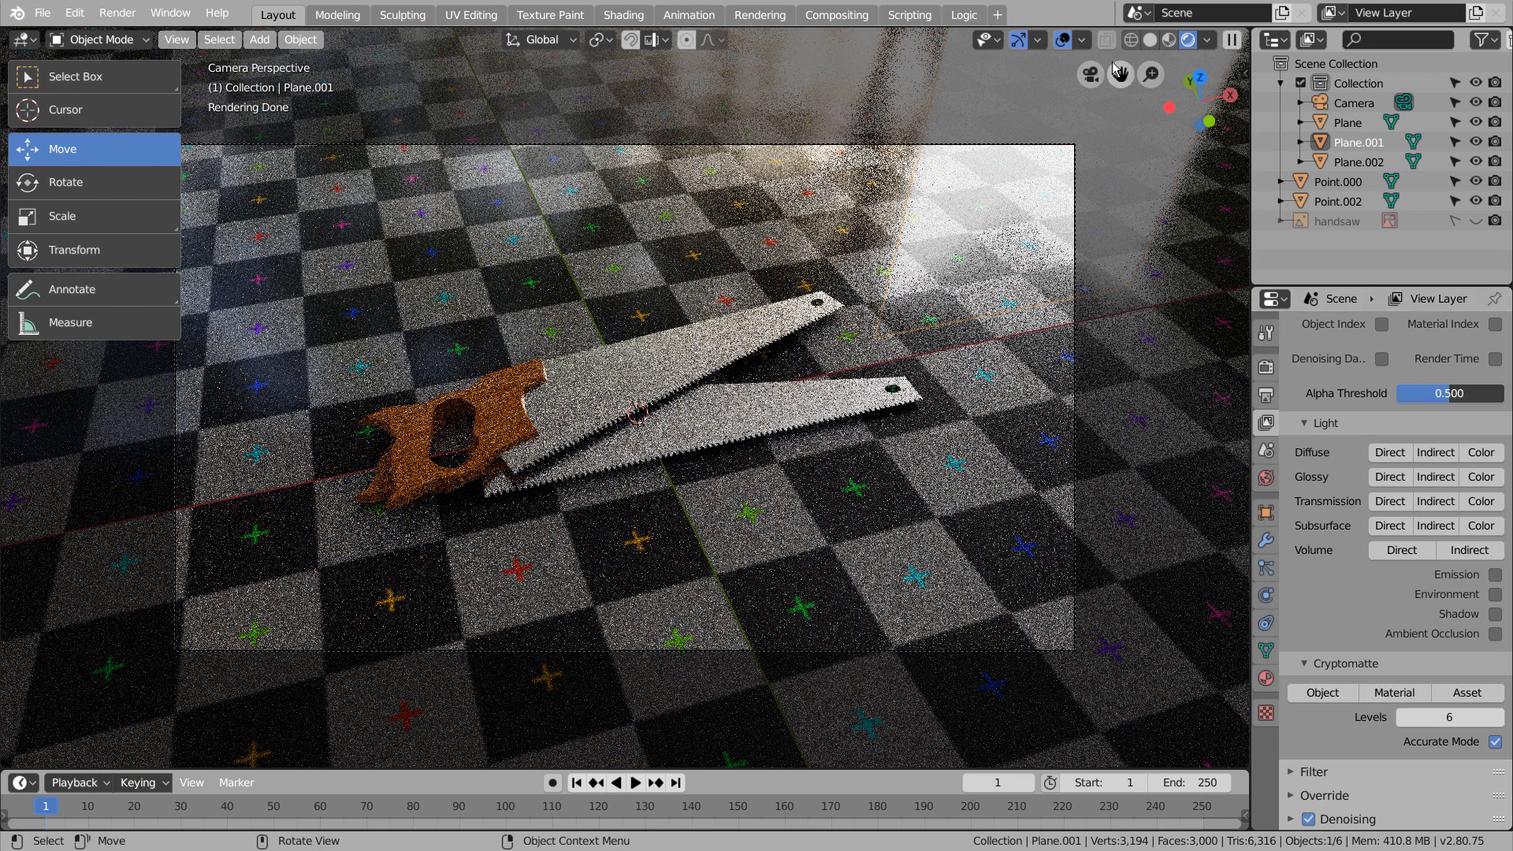
pyautogui.click(1149, 39)
pyautogui.hotkey('ctrl', 's')
# Deselect all objects, start a render of the camera view and stop it early
pyautogui.click(871, 105)
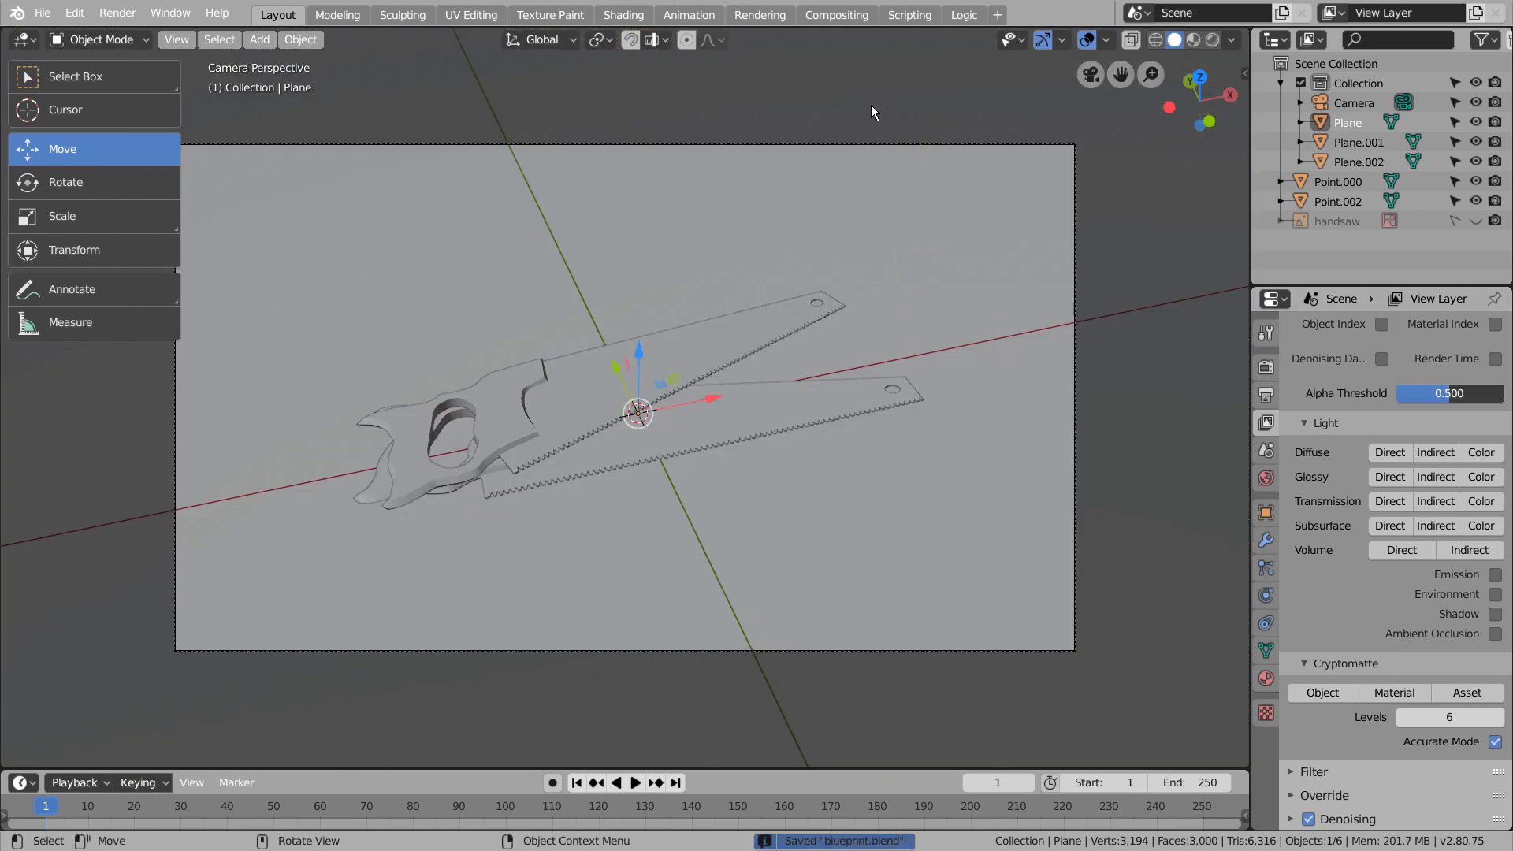
pyautogui.scroll(-6, 872, 118)
pyautogui.click(872, 153)
pyautogui.click(874, 228)
pyautogui.scroll(5, 874, 235)
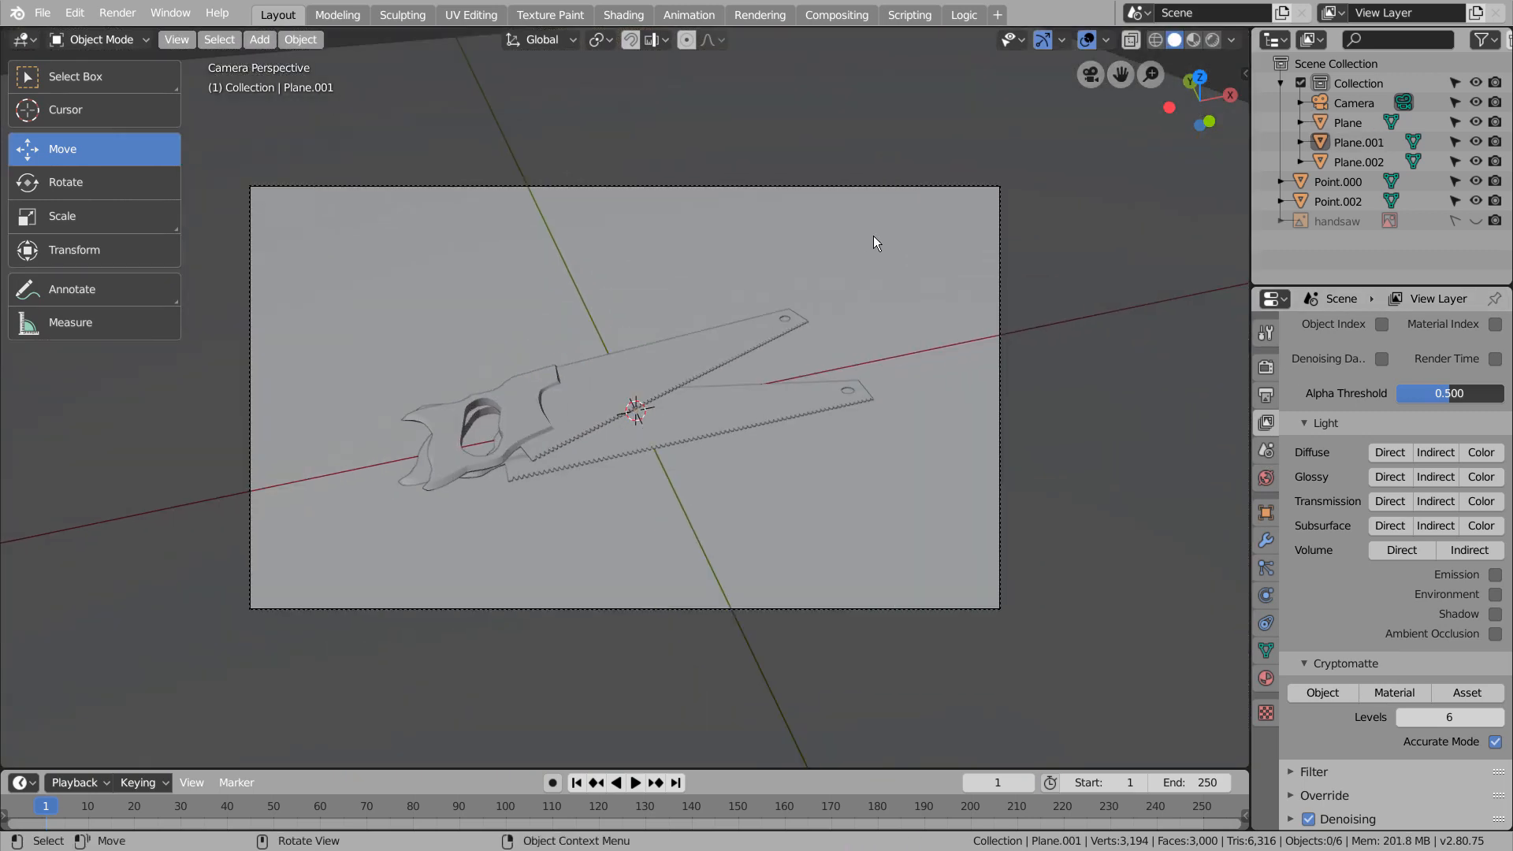
pyautogui.scroll(1, 873, 235)
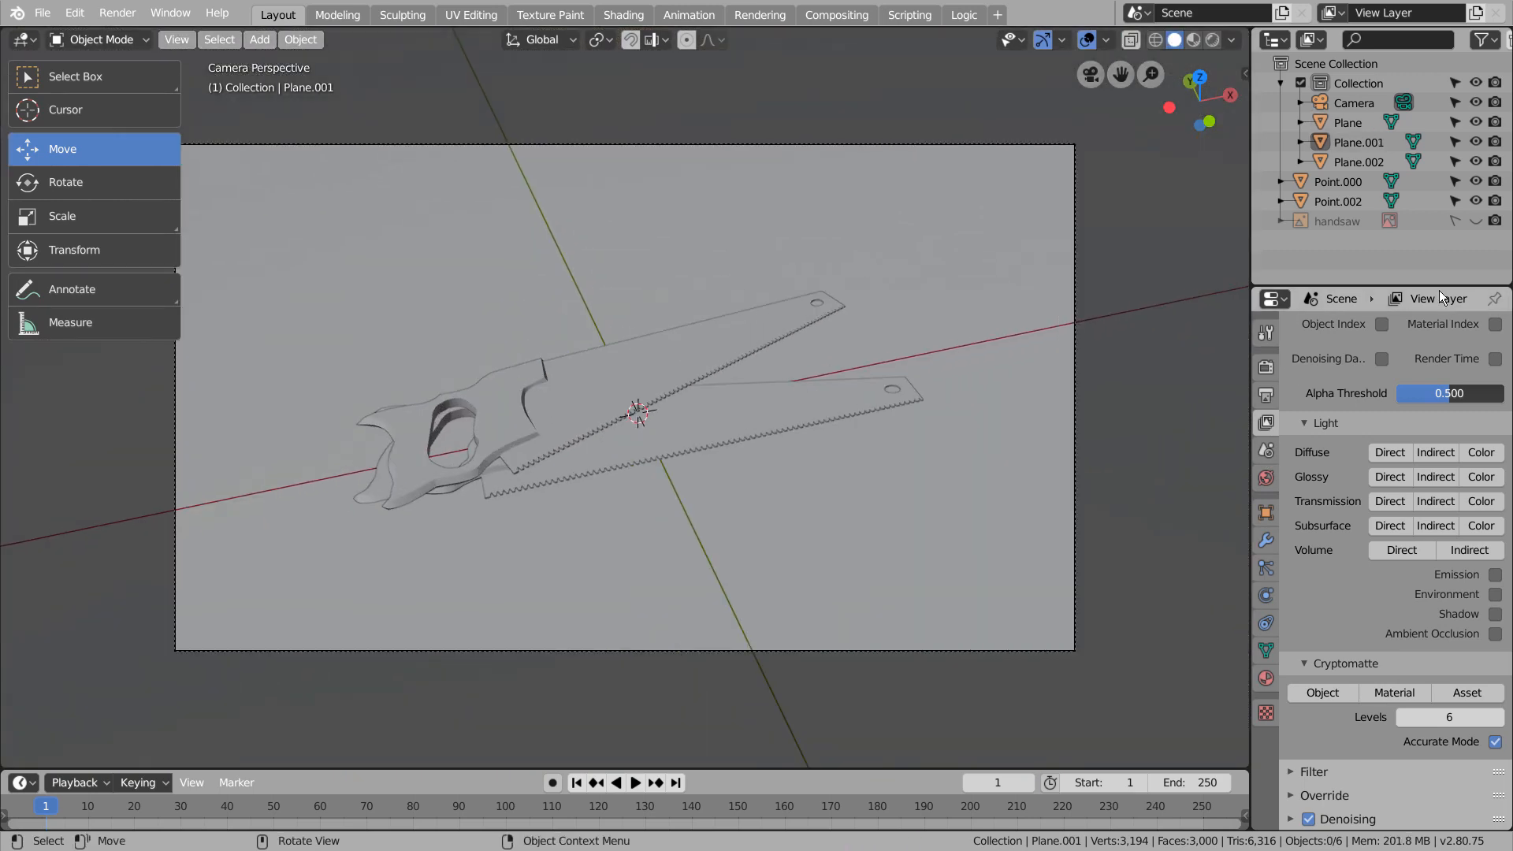
pyautogui.press('F12')
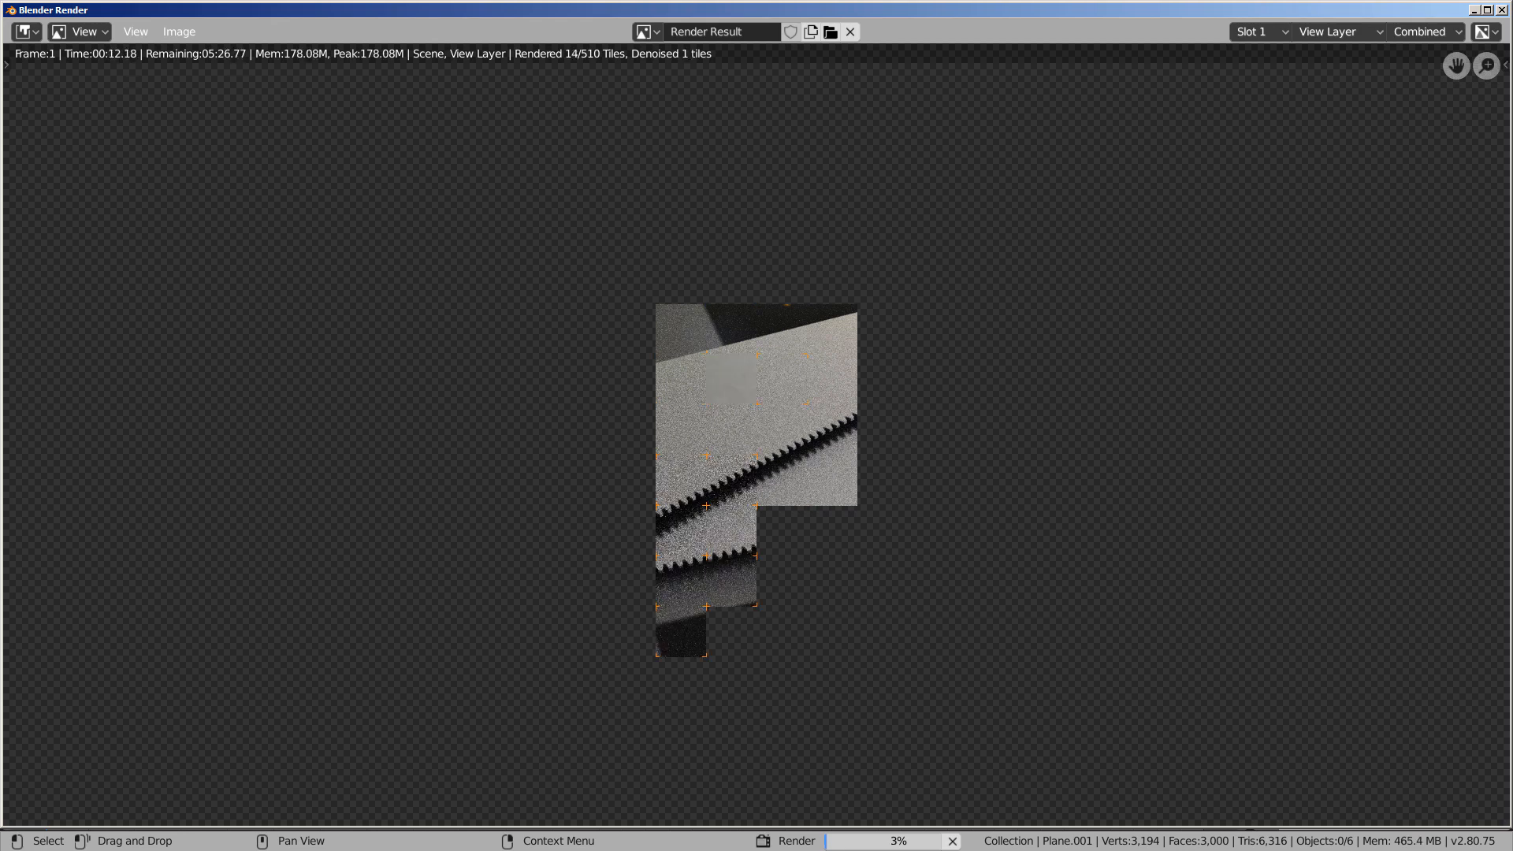
pyautogui.press('Escape')
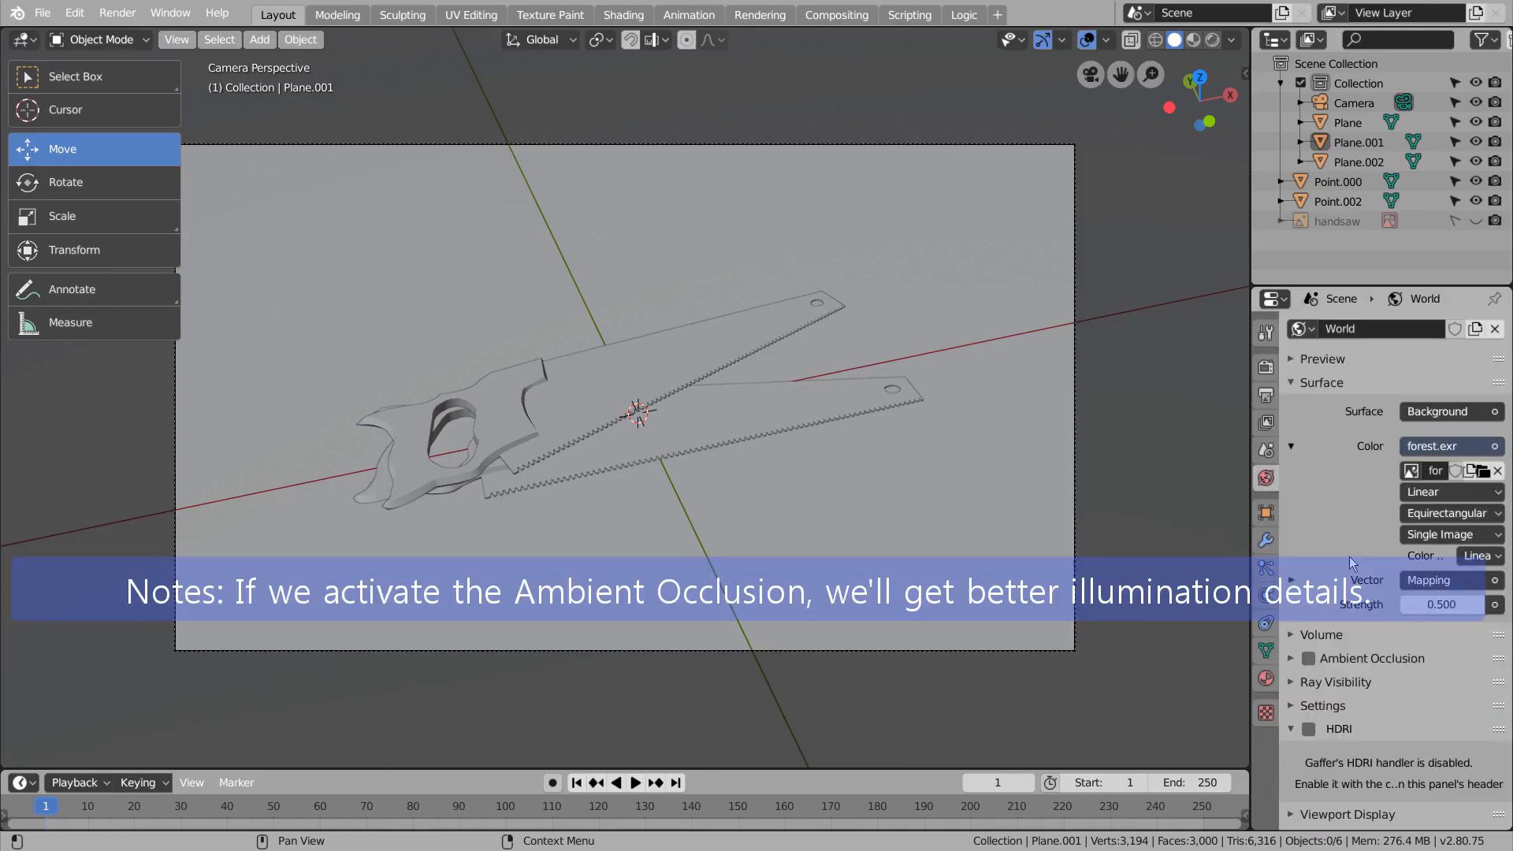
# Enable ambient occlusion for the world with a factor of 0.20 and render the camera view
pyautogui.click(1304, 659)
pyautogui.click(1470, 688)
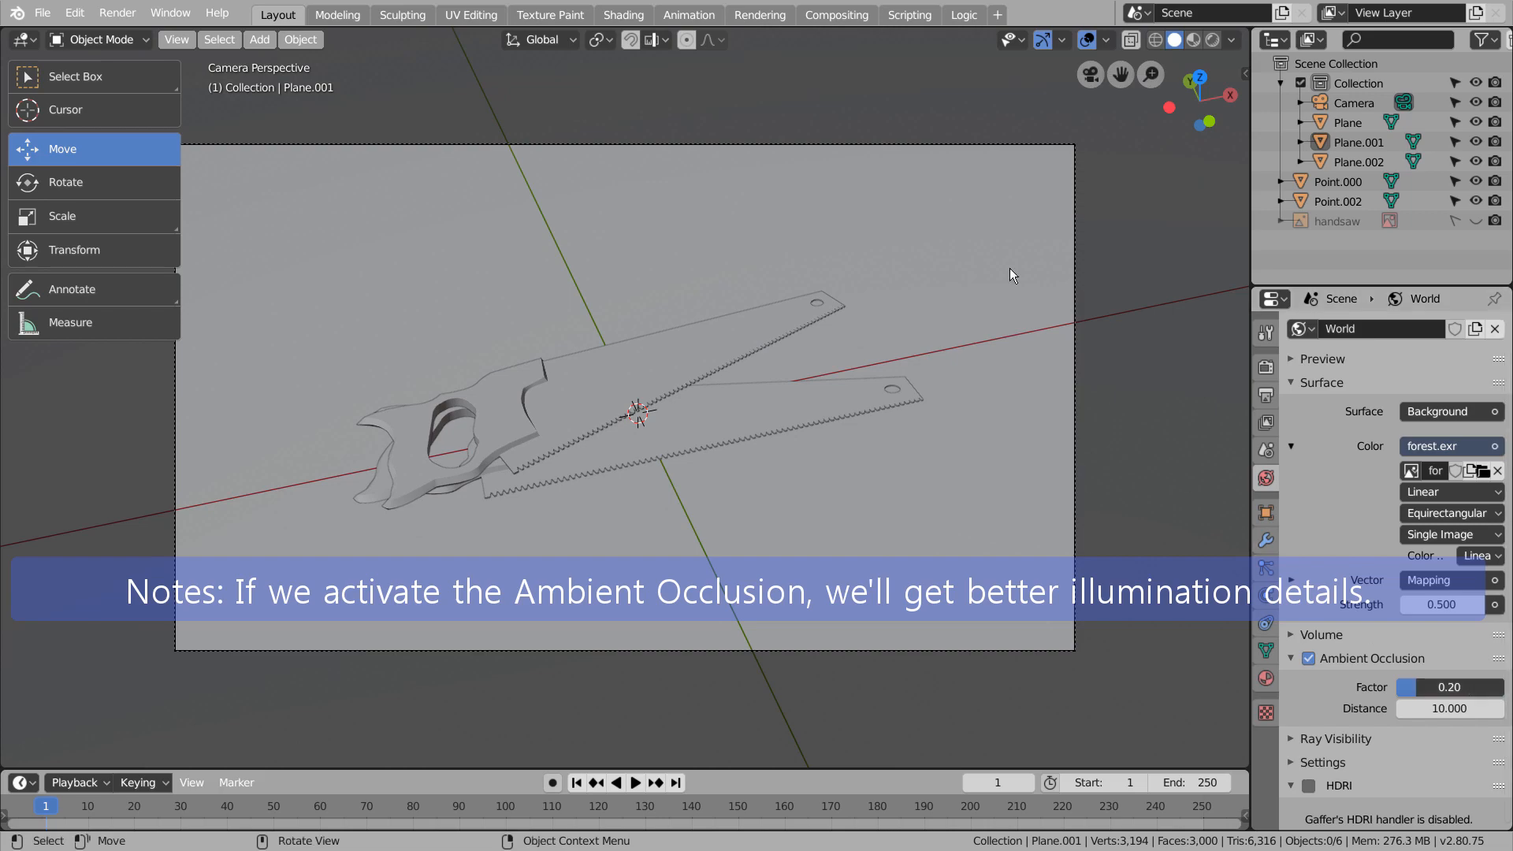
pyautogui.click(834, 102)
pyautogui.press('F12')
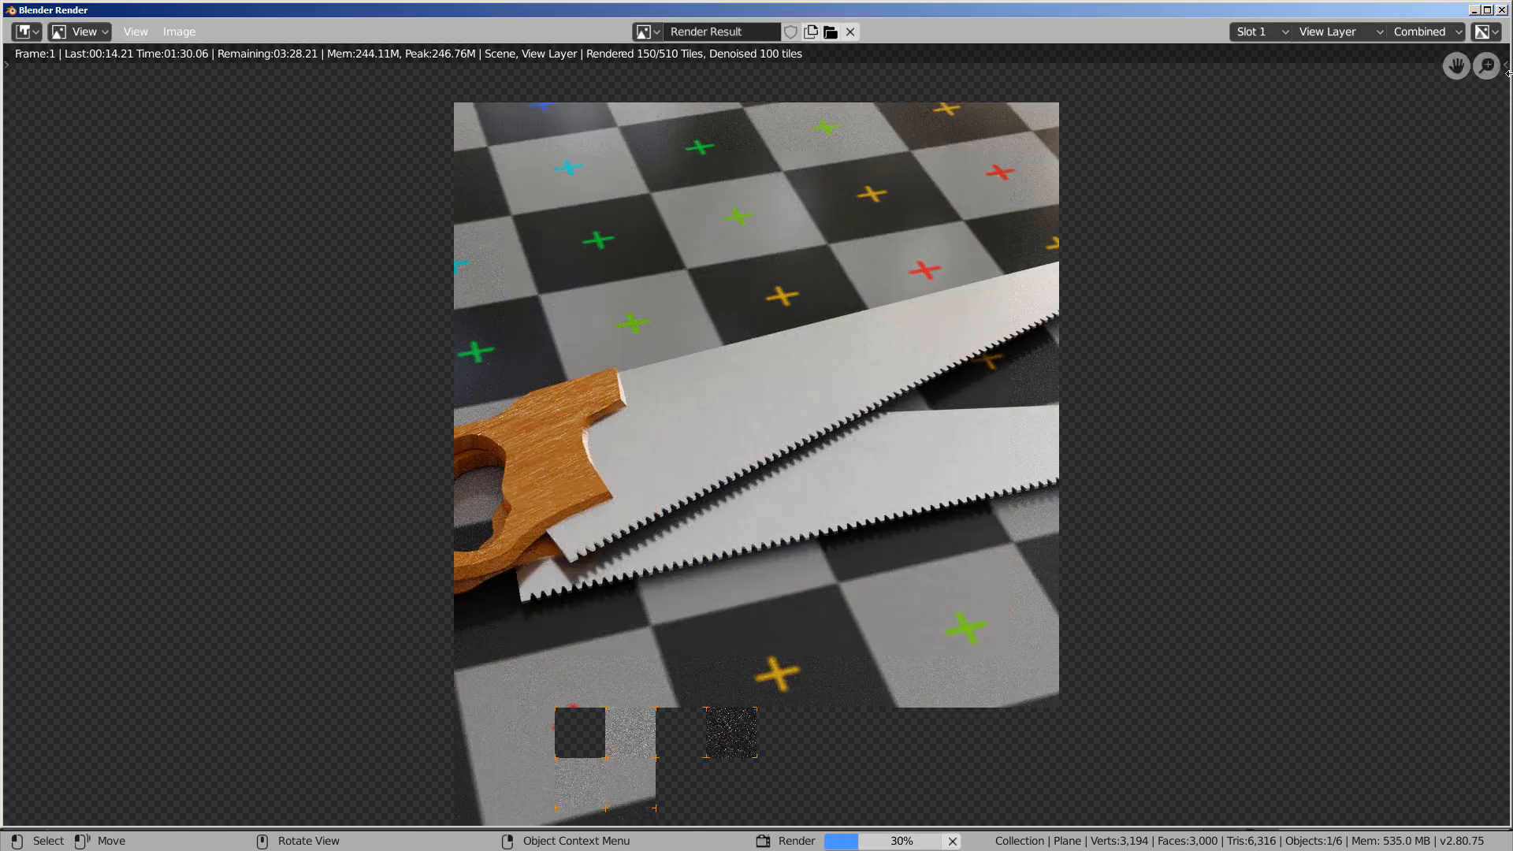